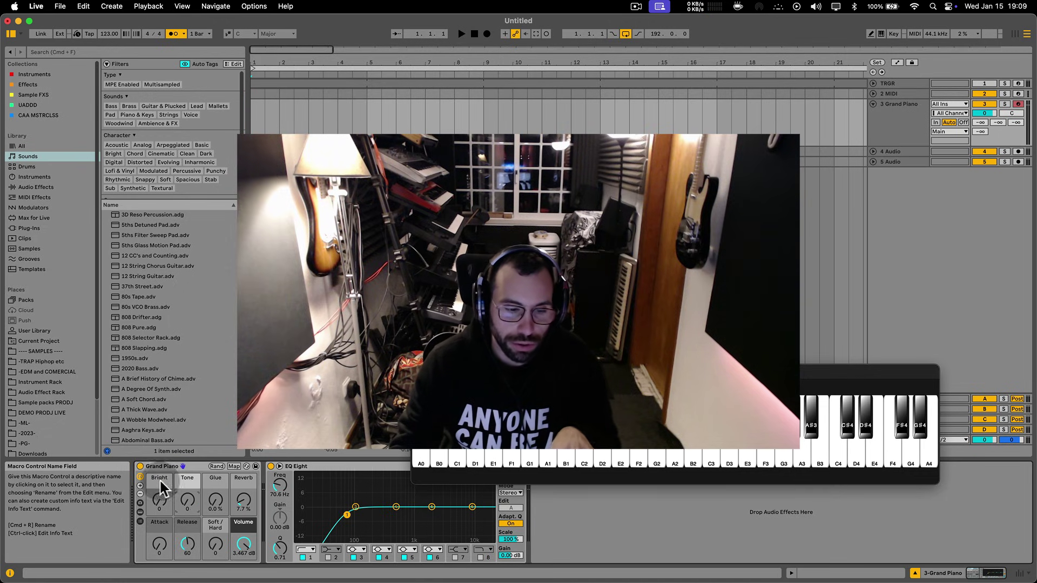
# - Set the Grand Piano rack's Volume macro to 2.851 dB and move the virtual piano keyboard window clear of the device area
pyautogui.moveTo(215, 545)
pyautogui.mouseDown()
pyautogui.moveTo(215, 535)
pyautogui.moveTo(214, 547)
pyautogui.mouseUp()
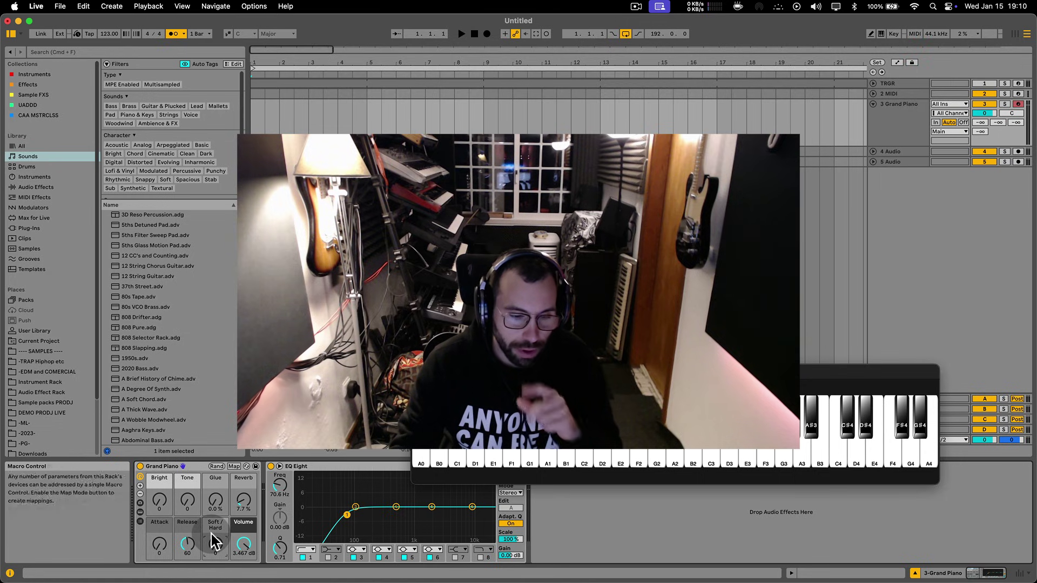
pyautogui.moveTo(244, 545); pyautogui.dragTo(244, 550)
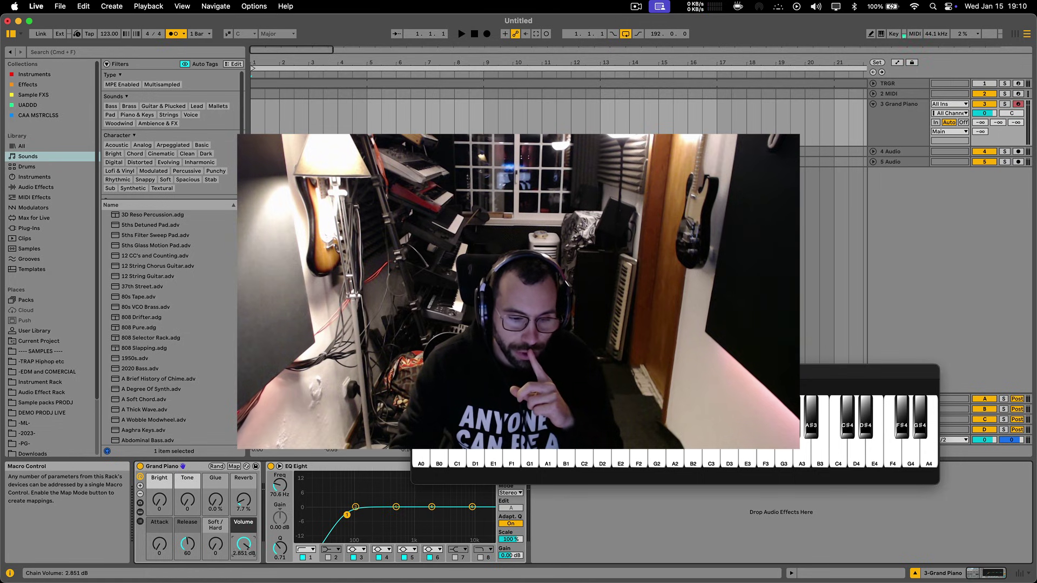
pyautogui.moveTo(648, 371); pyautogui.dragTo(583, 310)
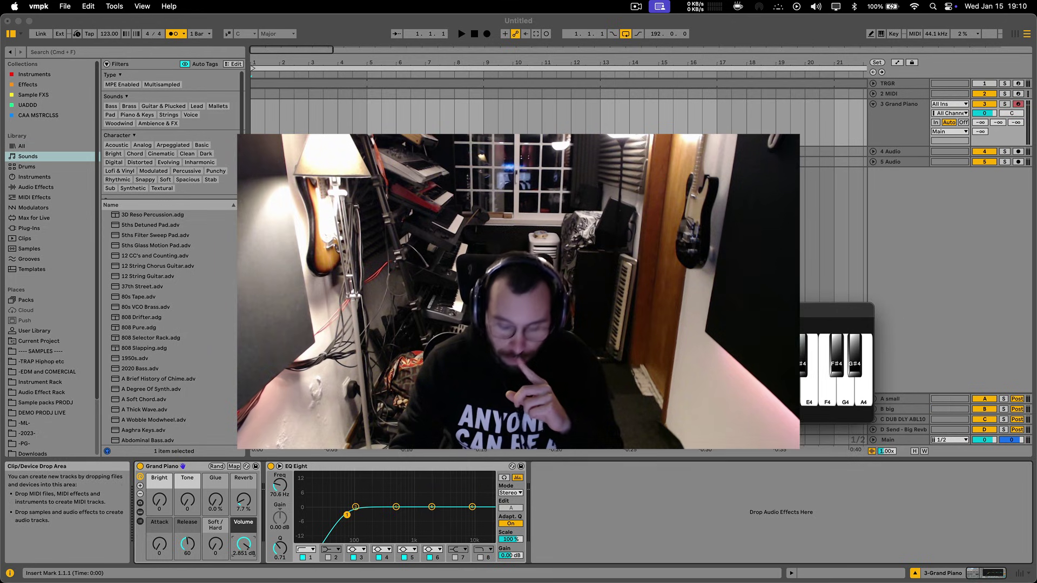
pyautogui.click(485, 309)
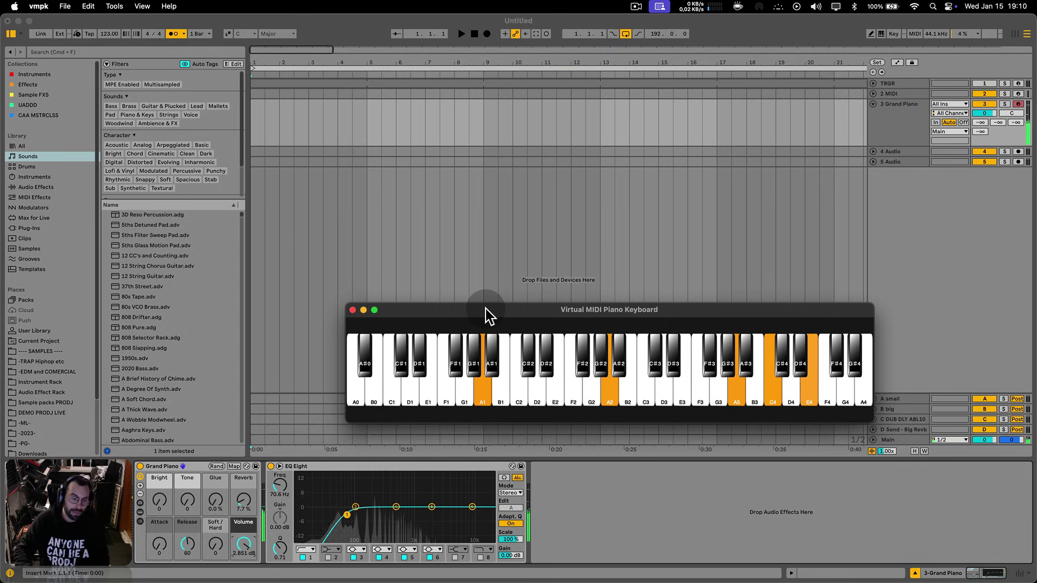
# - Record a chord progression on the Grand Piano track from bar 1 and consolidate its first four bars into one clip
pyautogui.click(253, 121)
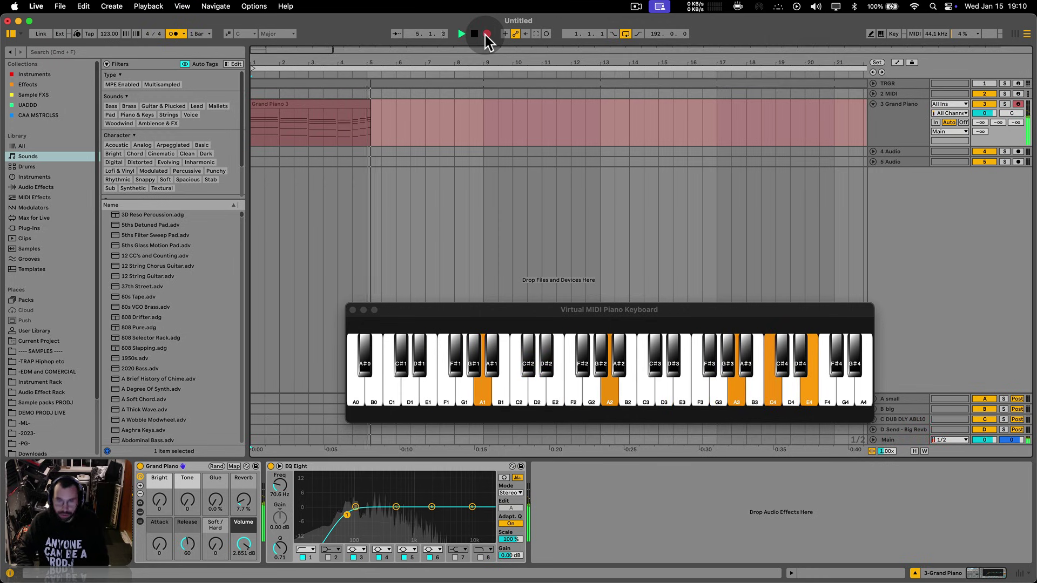
pyautogui.press('space')
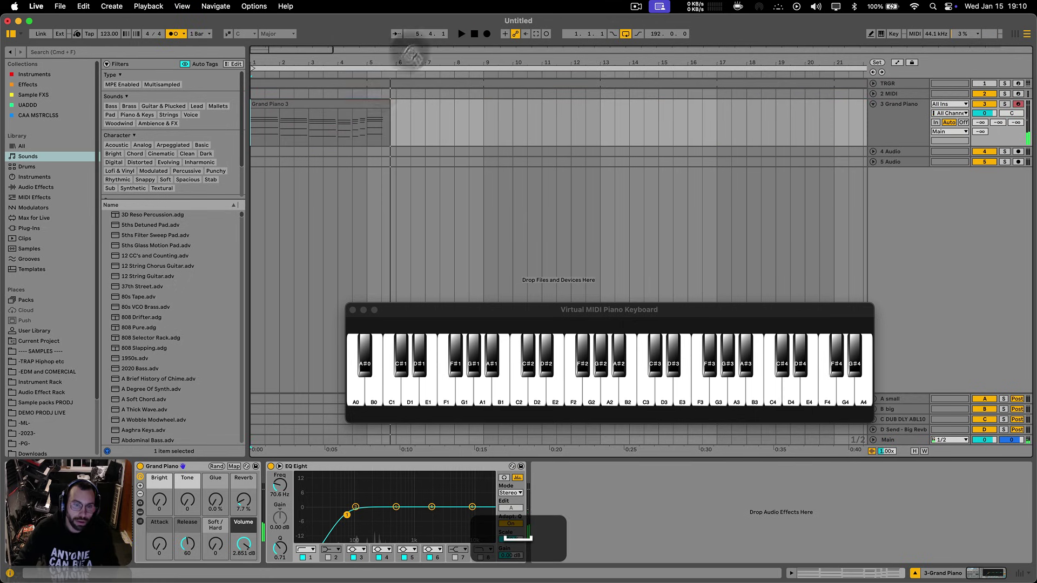
pyautogui.click(362, 131)
pyautogui.press('super+j')
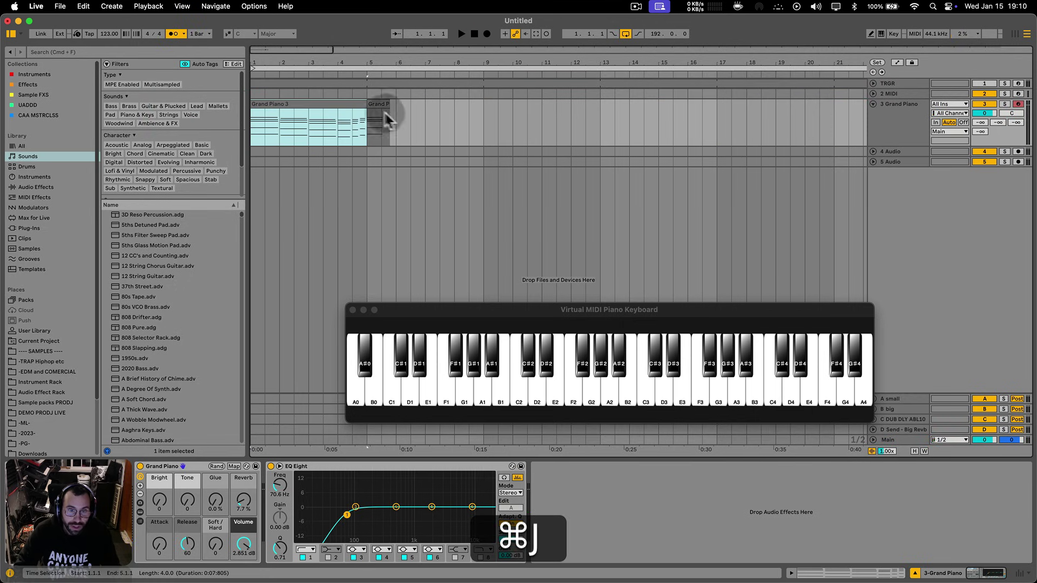
# - Open the four-bar Grand Piano clip in the note editor and move the virtual keyboard window away from its notes
pyautogui.doubleClick(344, 104)
pyautogui.moveTo(419, 323); pyautogui.dragTo(412, 139)
pyautogui.click(341, 282)
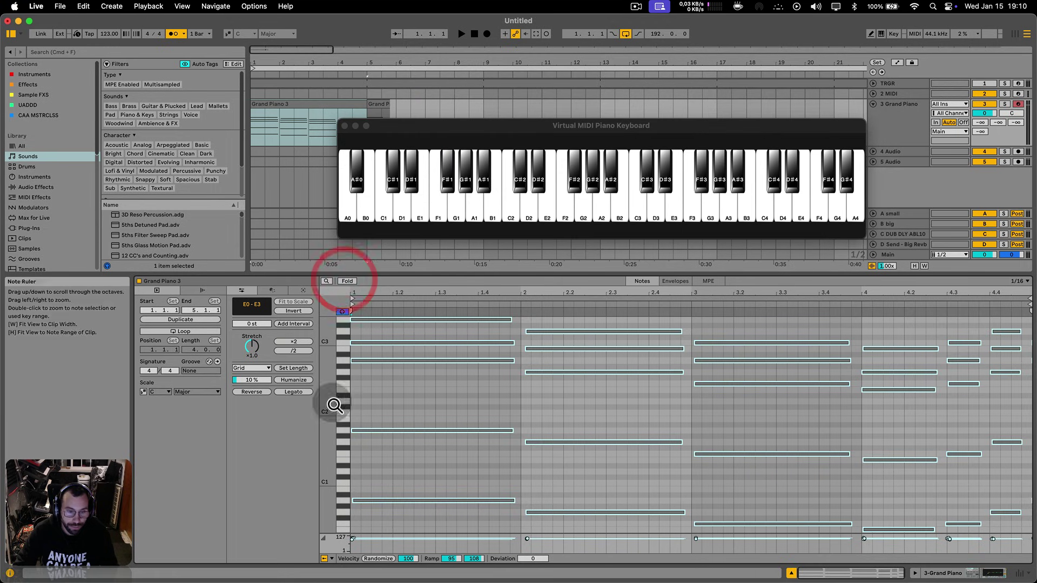
# - Enable the clip's scale, set it to A Minor, and limit the note editor to the keys of that scale
pyautogui.click(143, 392)
pyautogui.click(160, 392)
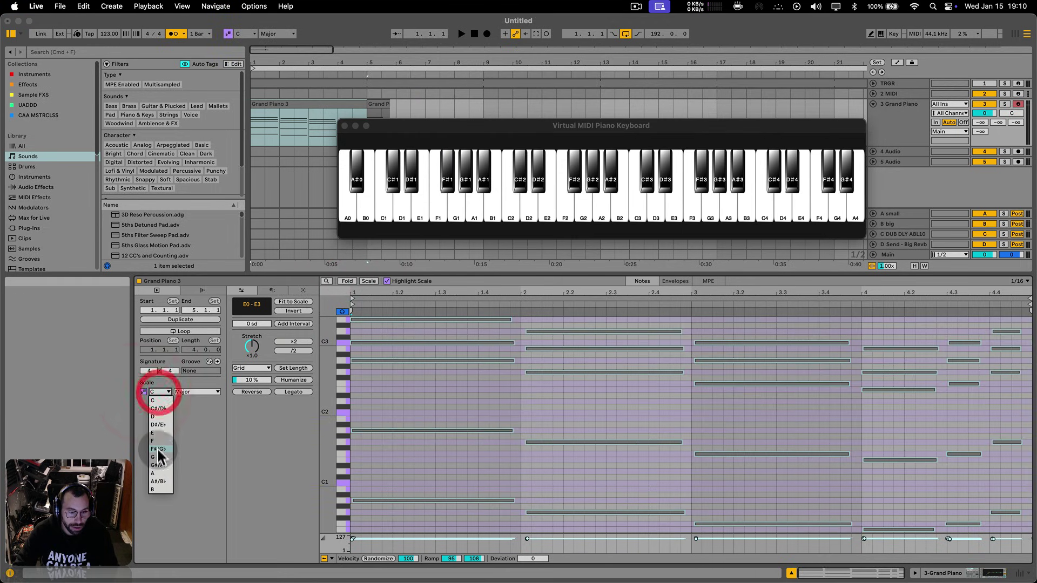
pyautogui.click(160, 470)
pyautogui.click(200, 392)
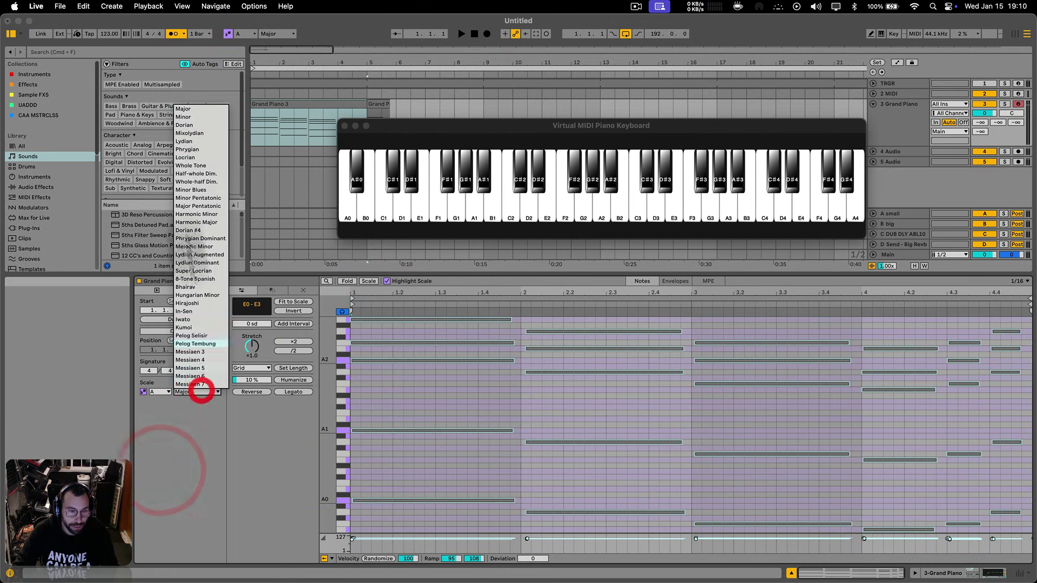
pyautogui.click(197, 113)
pyautogui.click(200, 392)
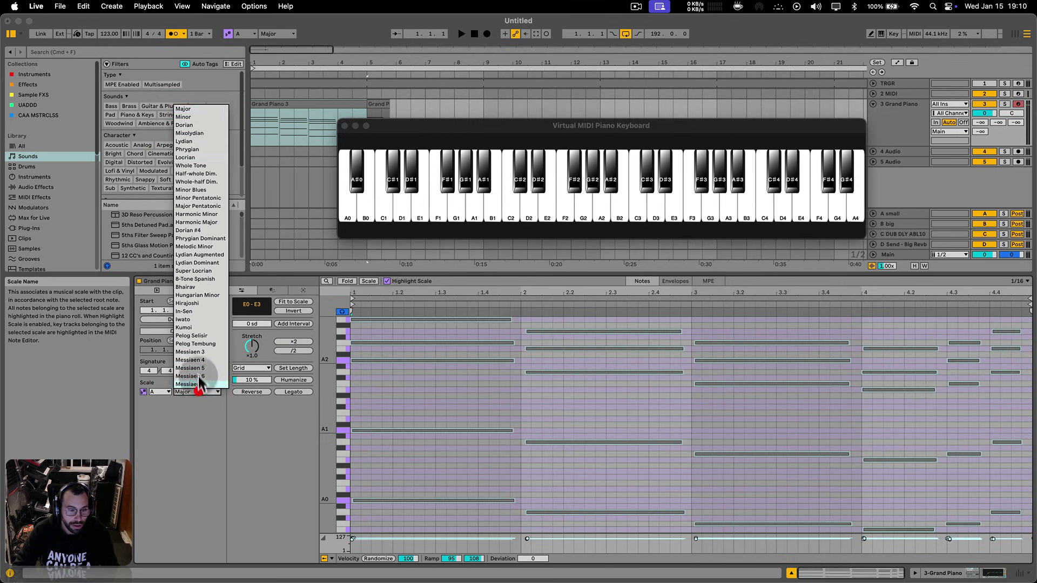
pyautogui.click(188, 116)
pyautogui.click(369, 282)
pyautogui.click(425, 387)
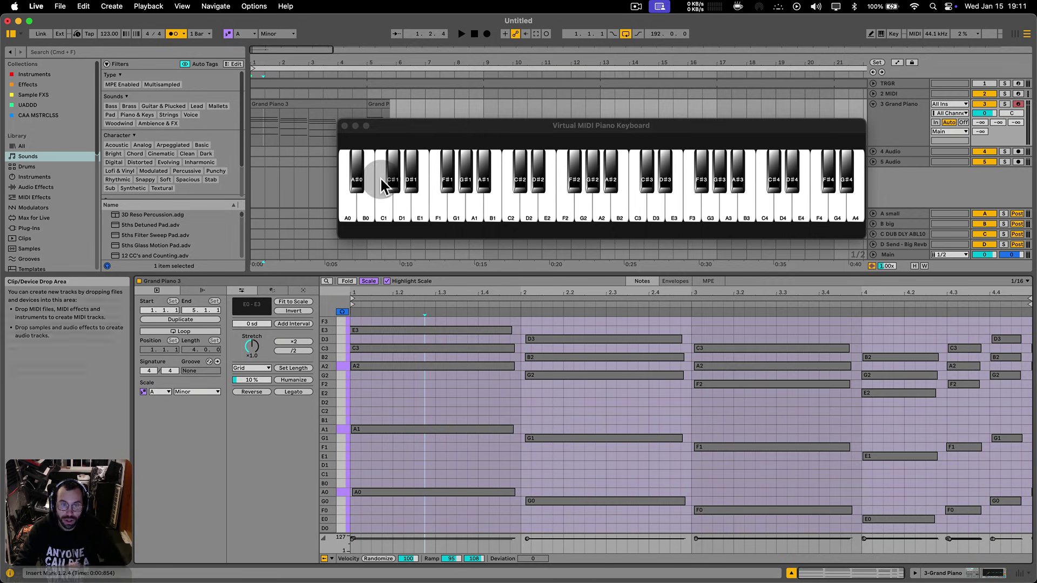
# - Delete the leftover Grand Piano clip after bar 5 and select the remaining four-bar clip
pyautogui.click(373, 102)
pyautogui.press('BackSpace')
pyautogui.click(343, 103)
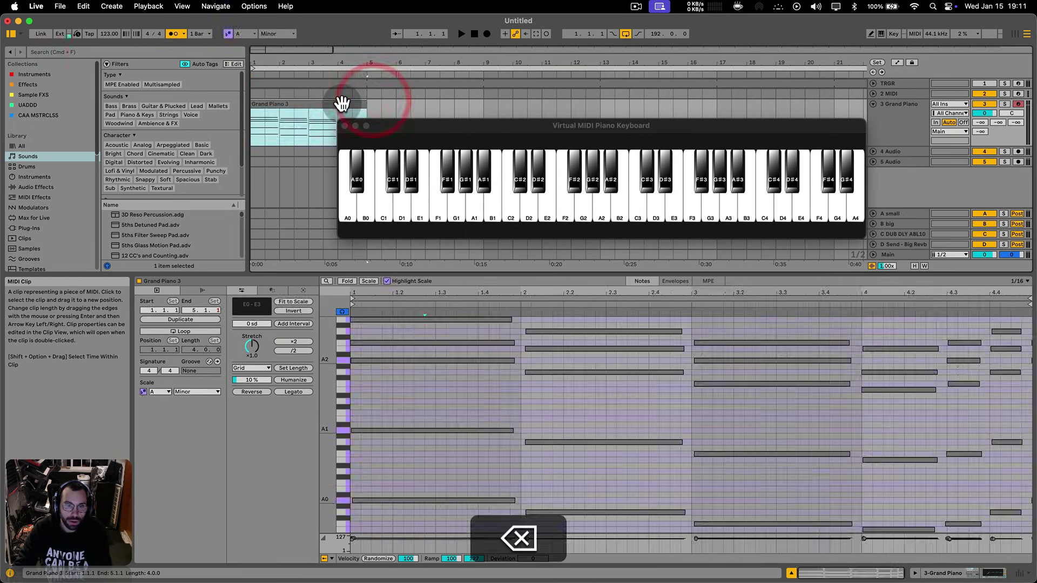
# - Set the note grid to 1/8, shorten the first chord, and extend the second chord's start to just before bar 2
pyautogui.click(515, 406)
pyautogui.press('cmd+2')
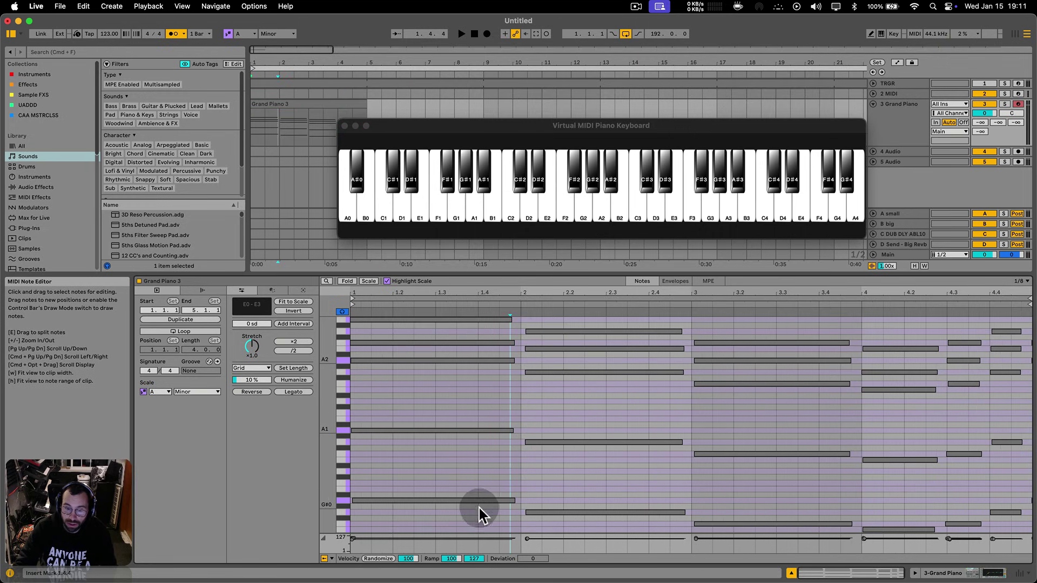
pyautogui.moveTo(490, 515); pyautogui.dragTo(470, 301)
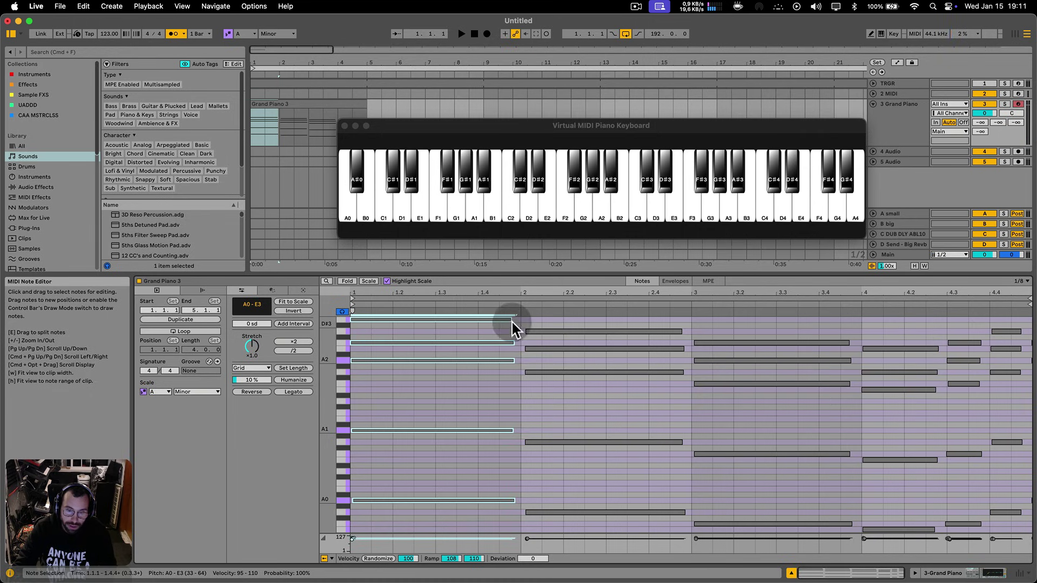
pyautogui.moveTo(512, 323); pyautogui.dragTo(500, 516)
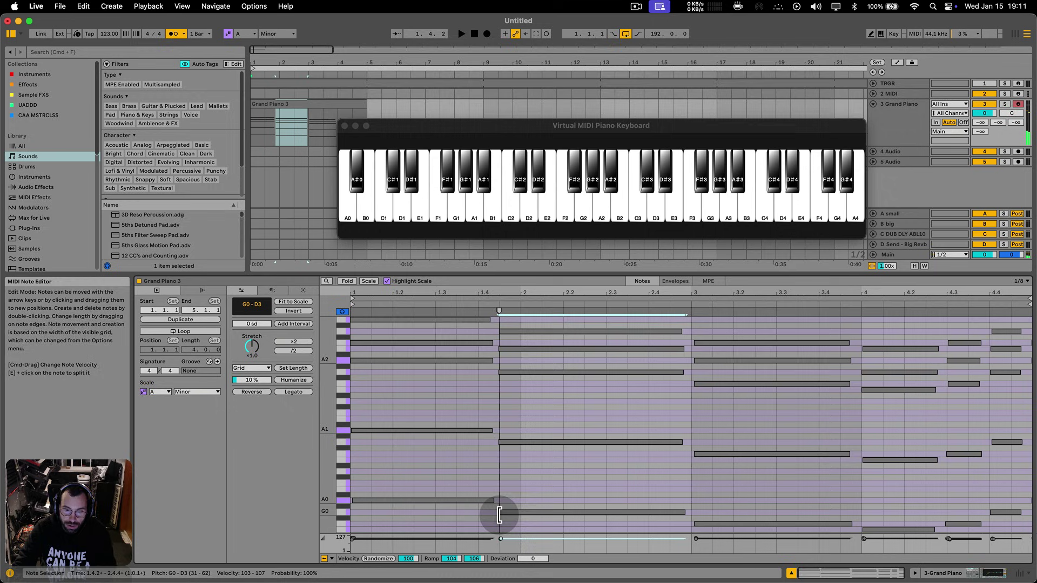
# - Turn off the metronome and play back the clip to check the change into the second chord
pyautogui.click(173, 34)
pyautogui.press('space')
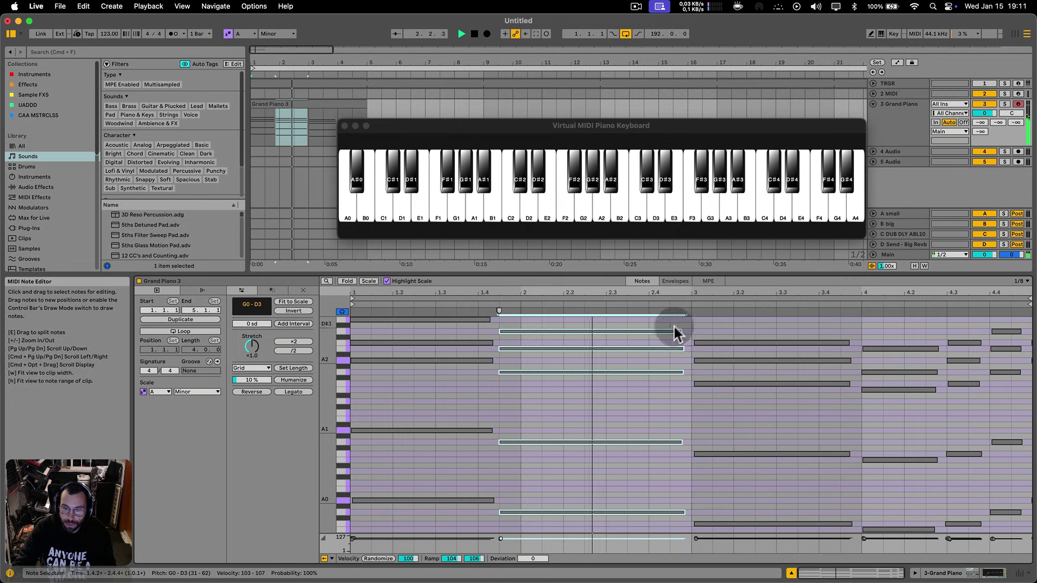
pyautogui.press('space')
# - Shorten the second and third chords and extend the starts of the third and fourth chords to just before bars 3 and 4
pyautogui.moveTo(683, 332); pyautogui.dragTo(674, 525)
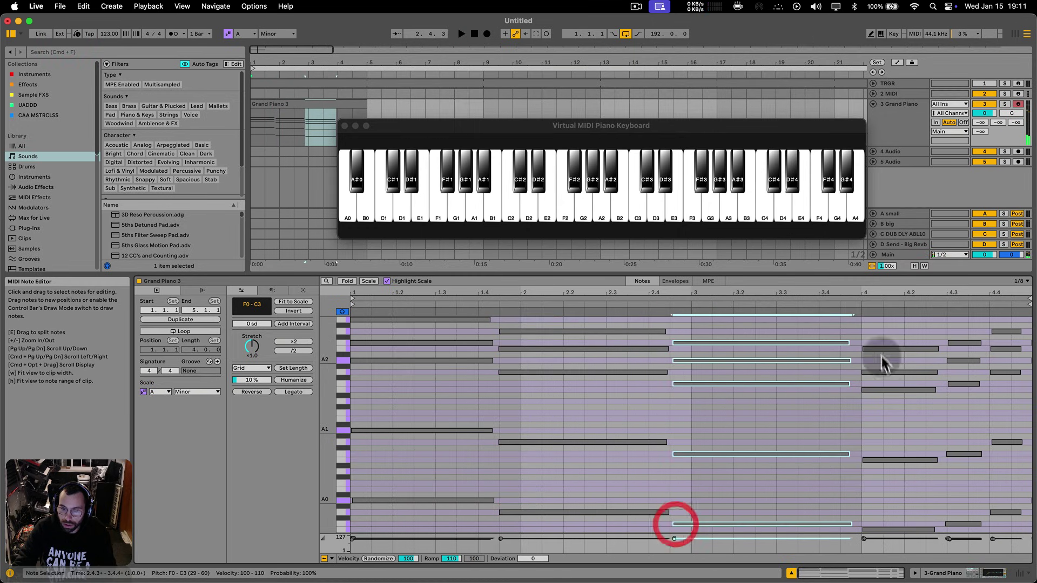
pyautogui.moveTo(850, 525); pyautogui.dragTo(835, 524)
pyautogui.moveTo(860, 326); pyautogui.dragTo(840, 528)
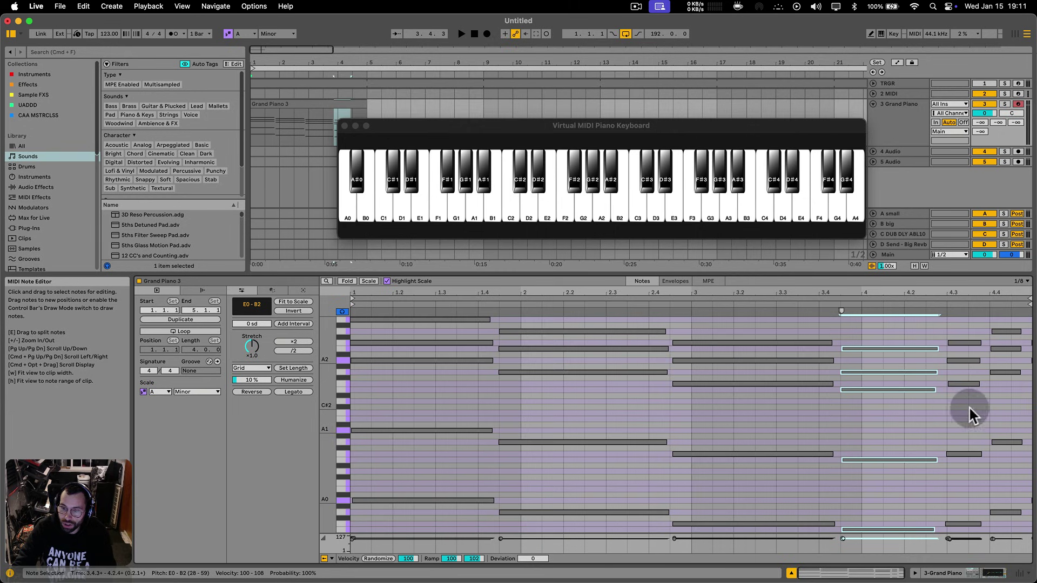
# - Play back the edited four-bar progression and move the virtual keyboard window to uncover the piano clip
pyautogui.press('space')
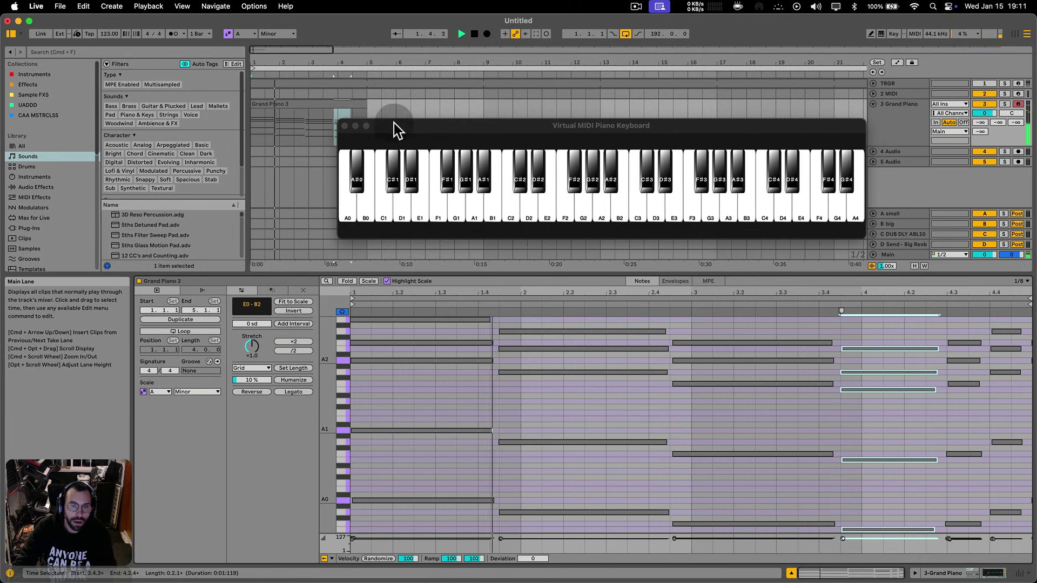
pyautogui.moveTo(394, 126); pyautogui.dragTo(387, 218)
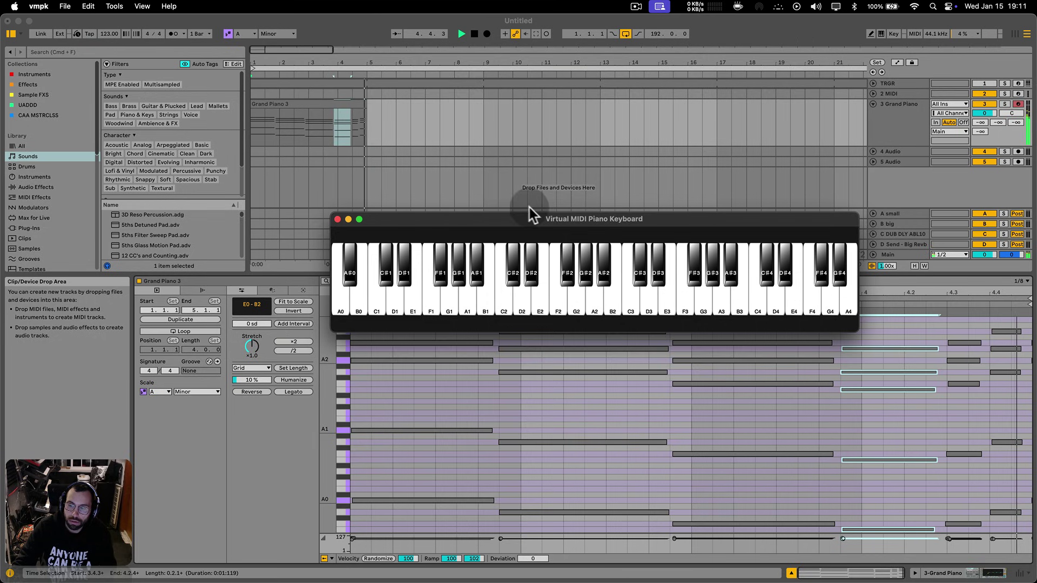
pyautogui.press('space')
# - Consolidate the four-bar Grand Piano clip and delete the stray notes at the very end of bar 4
pyautogui.moveTo(379, 117); pyautogui.dragTo(238, 115)
pyautogui.press('cmd+j')
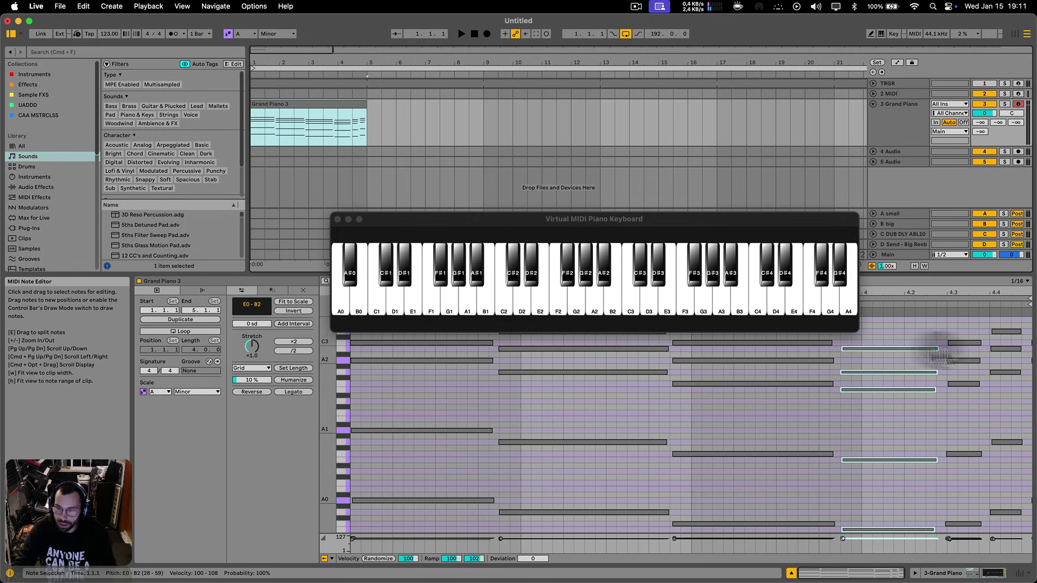
pyautogui.moveTo(1027, 332); pyautogui.dragTo(1030, 489)
pyautogui.press('BackSpace')
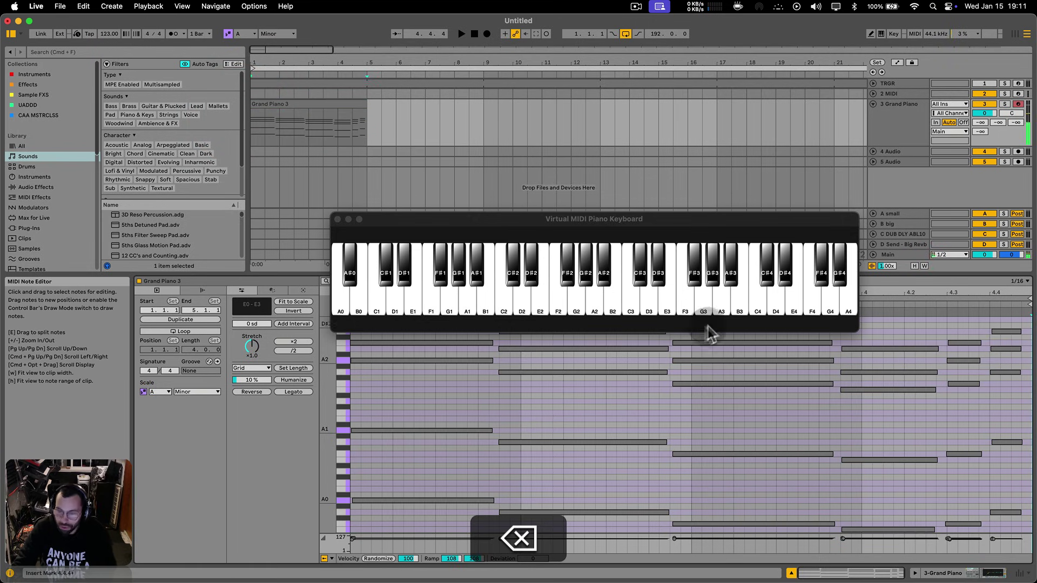
# - Turn on looping for the Grand Piano clip, extend it to bar 17, and set the arrangement loop to its 16 bars
pyautogui.click(352, 106)
pyautogui.press('super+j')
pyautogui.press('super+l')
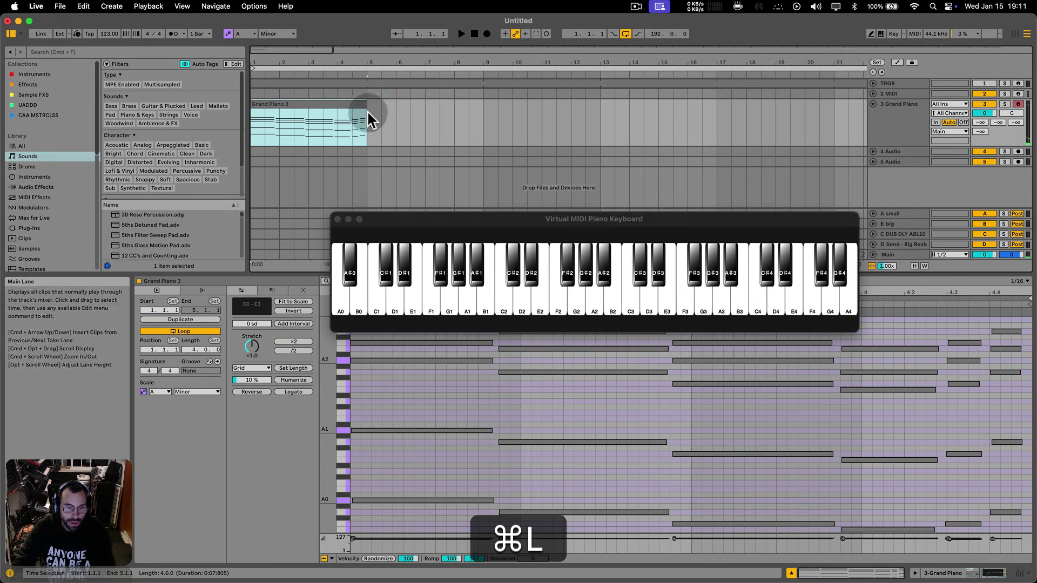
pyautogui.click(364, 104)
pyautogui.moveTo(364, 103); pyautogui.dragTo(706, 108)
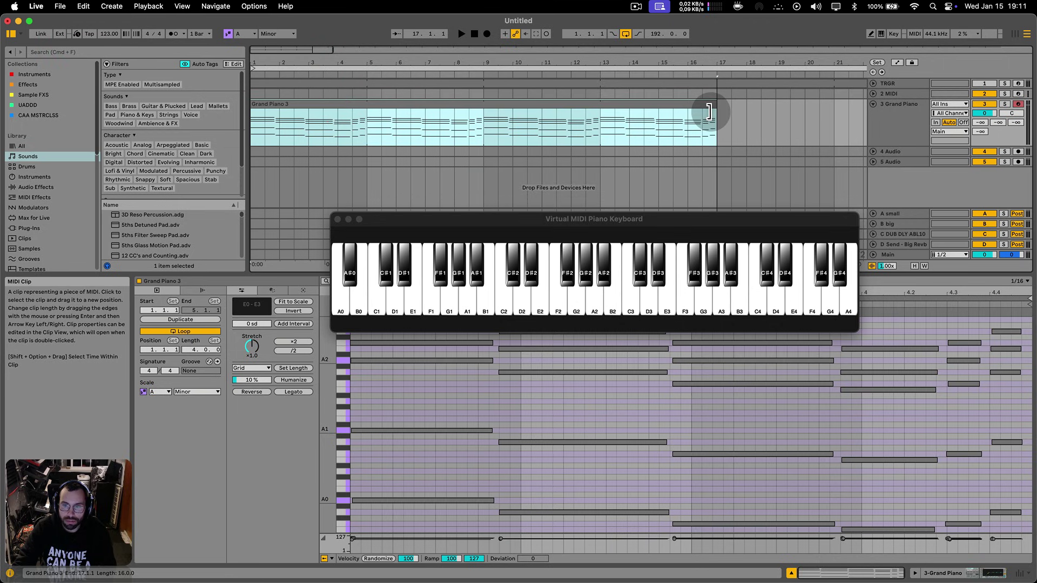
pyautogui.click(707, 110)
pyautogui.press('super+l')
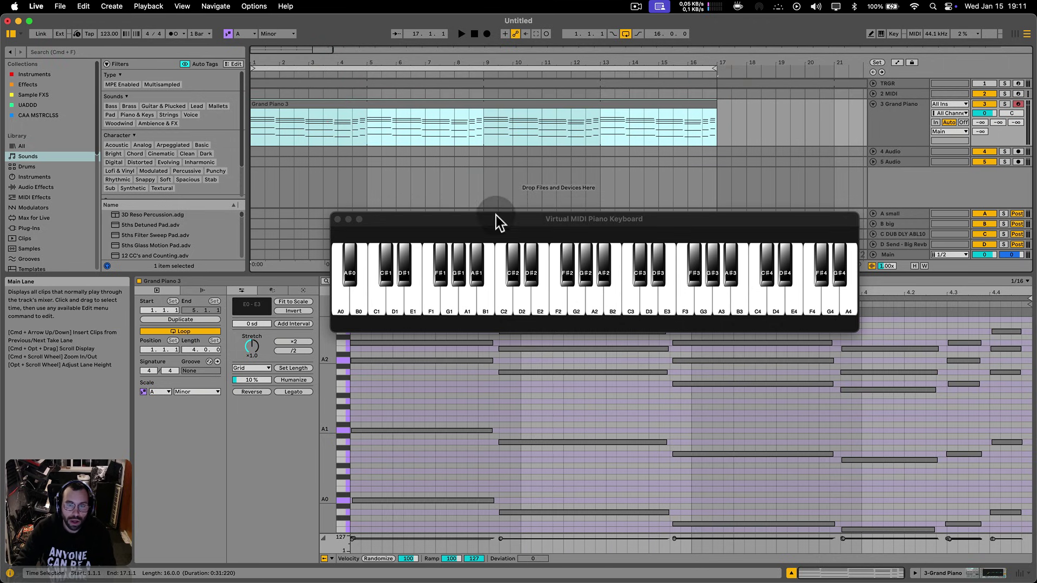
# - Move the virtual keyboard window clear of the arrangement, then select and unfold the 2 MIDI track
pyautogui.moveTo(497, 220); pyautogui.dragTo(493, 308)
pyautogui.click(896, 95)
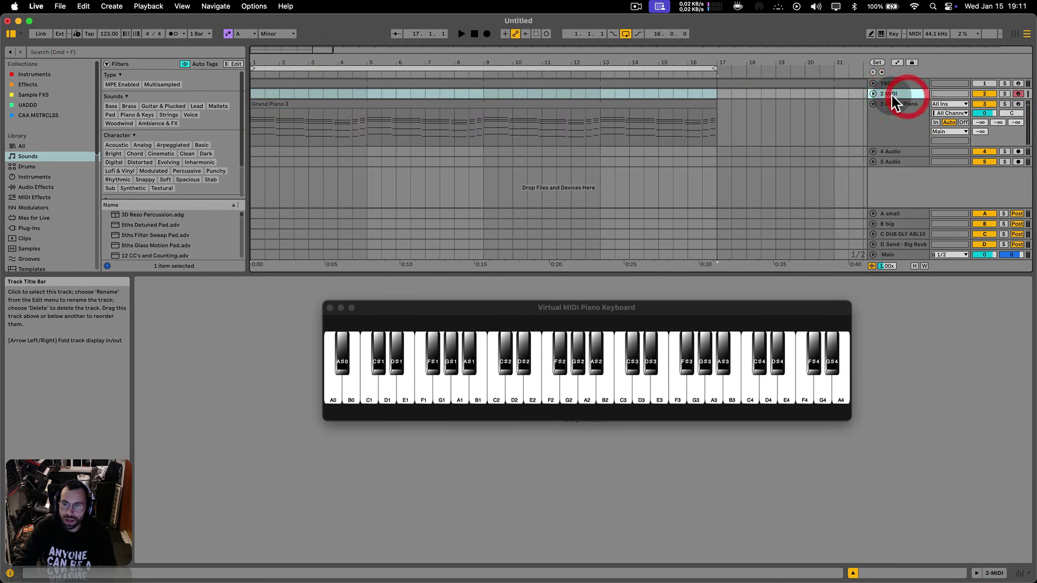
pyautogui.click(873, 93)
pyautogui.press('a')
pyautogui.press('a')
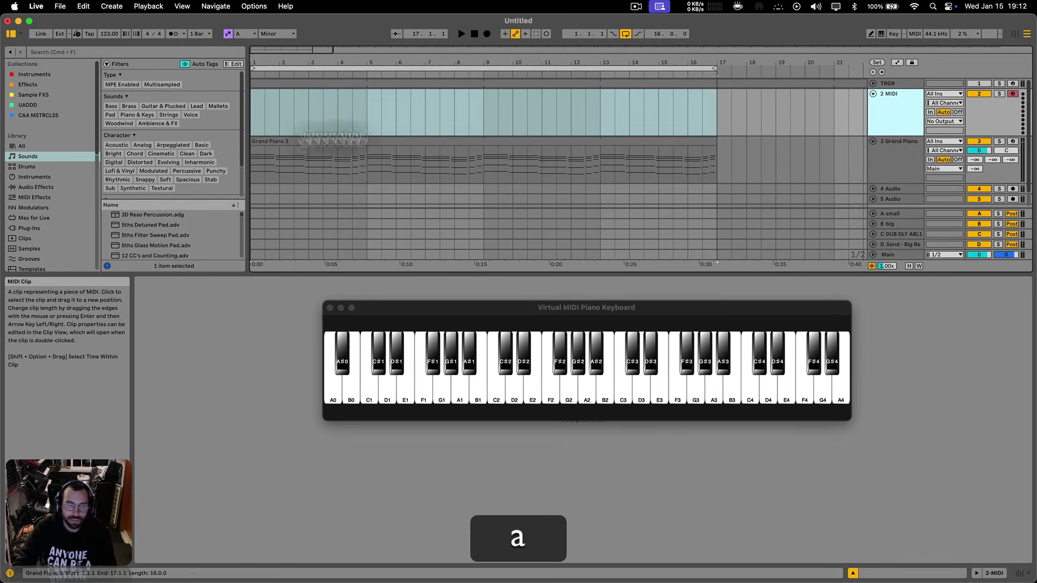
# - Browse the Sample packs PRODJ folder and expand the "3-Fala bem(128bpm Cm)" folder inside "- DRUMS AFRO PRODJ"
pyautogui.scroll(-5, 30, 213)
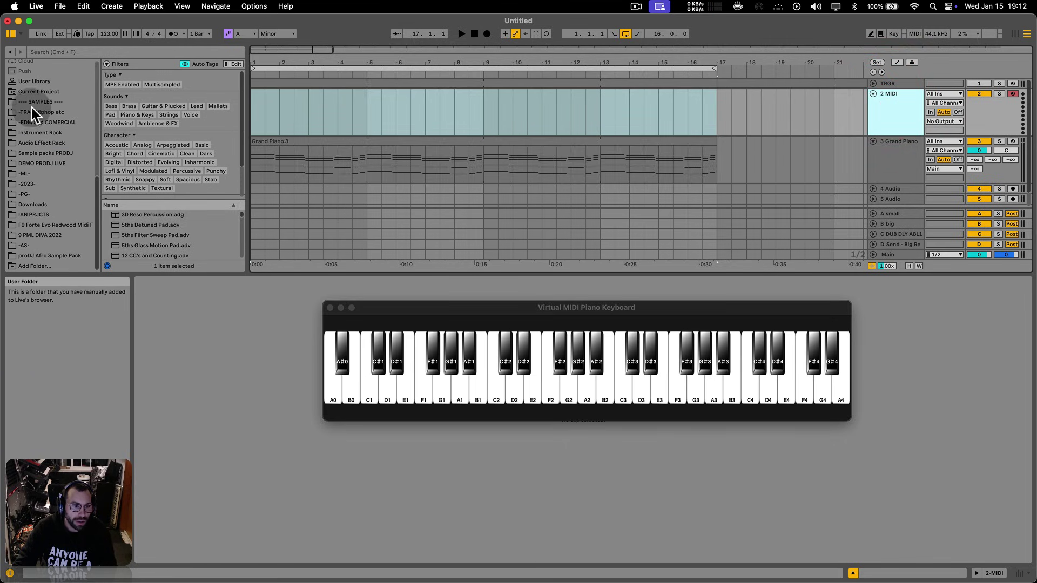
pyautogui.click(32, 163)
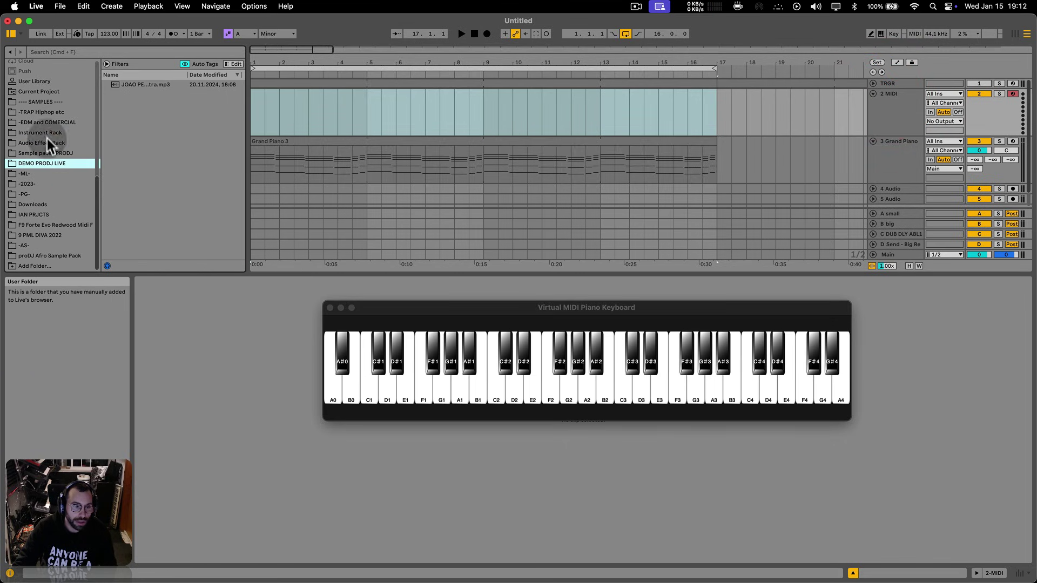
pyautogui.click(39, 154)
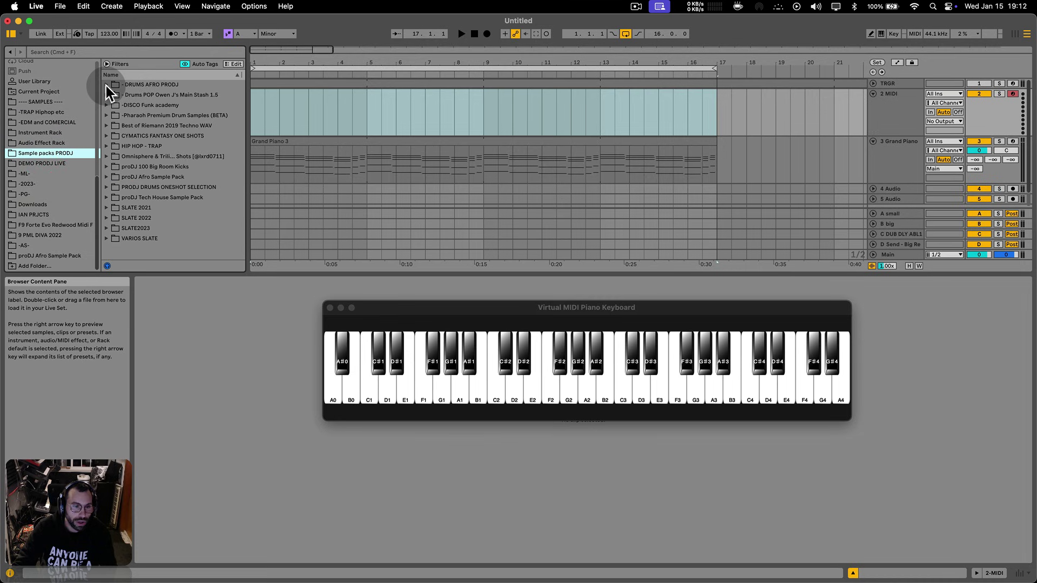
pyautogui.click(107, 85)
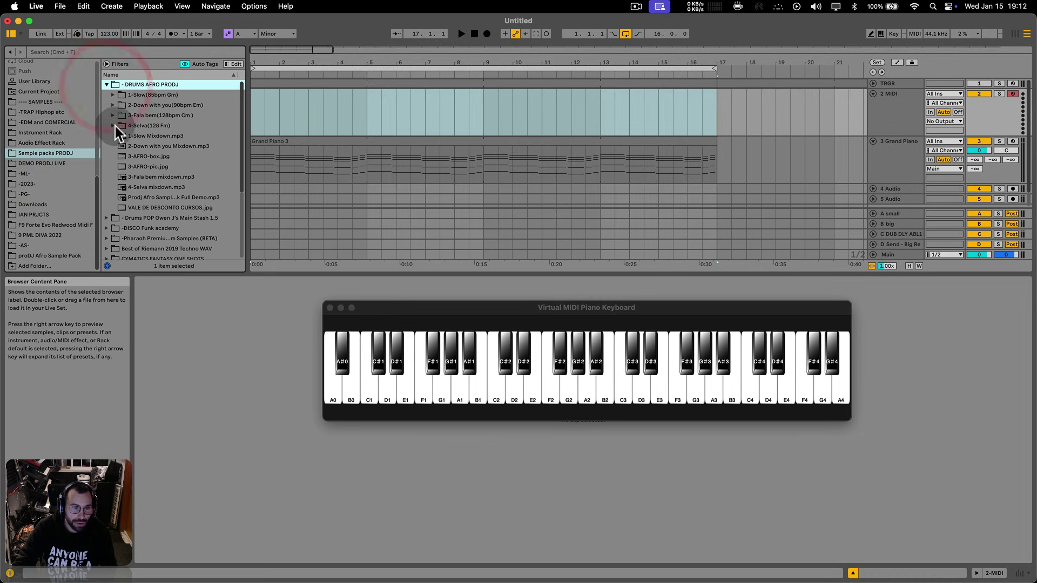
pyautogui.click(114, 116)
pyautogui.scroll(-5, 151, 147)
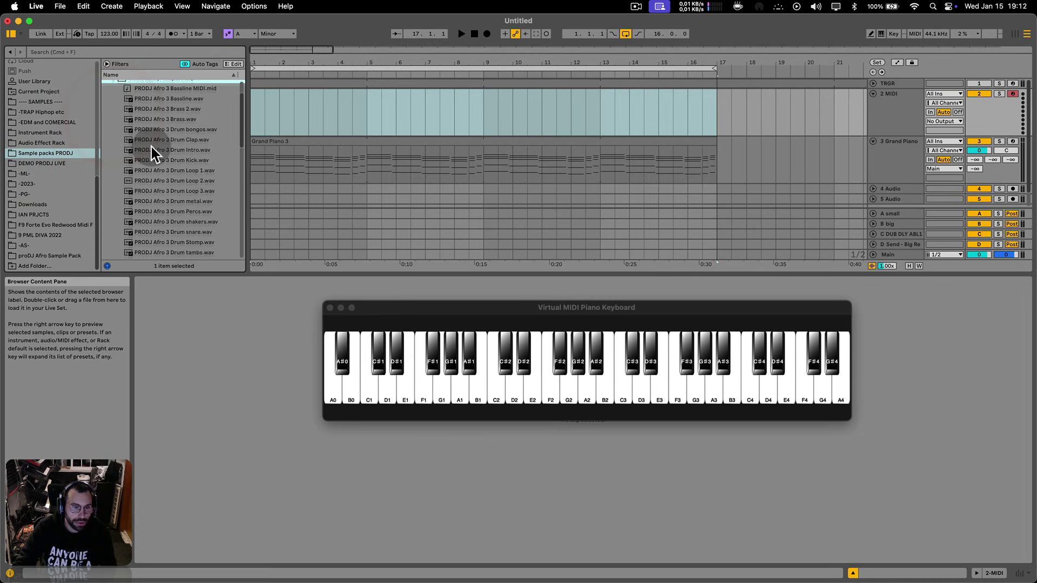
# - Preview "PRODJ Afro 3 Drum Kick.wav" and load it as an instrument on the 2 MIDI track
pyautogui.click(165, 142)
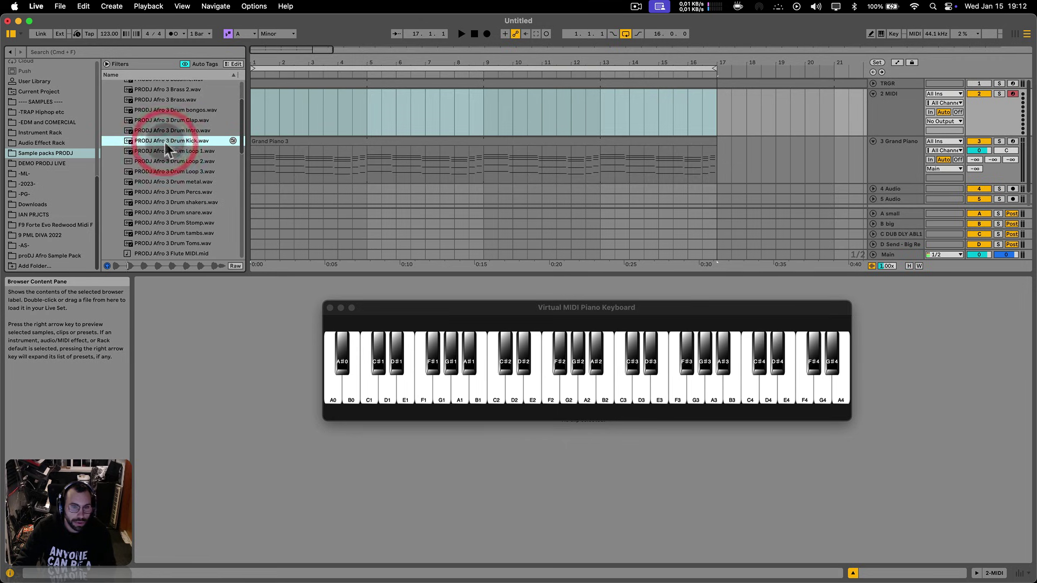
pyautogui.click(914, 111)
pyautogui.doubleClick(178, 143)
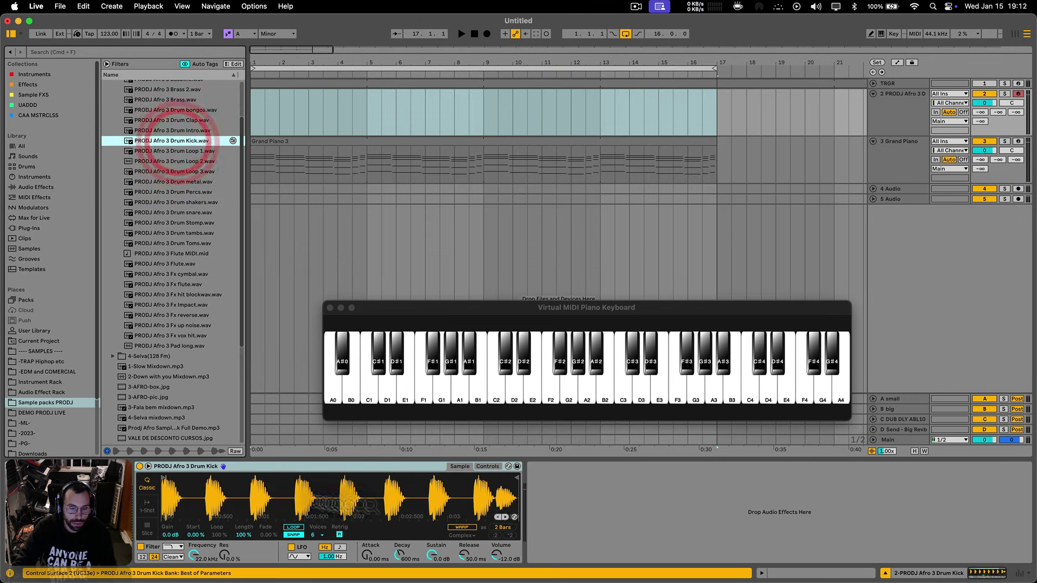
# - Trim the kick sample to its first hit and create an empty two-beat MIDI clip at the start of the kick track
pyautogui.moveTo(516, 478); pyautogui.dragTo(194, 478)
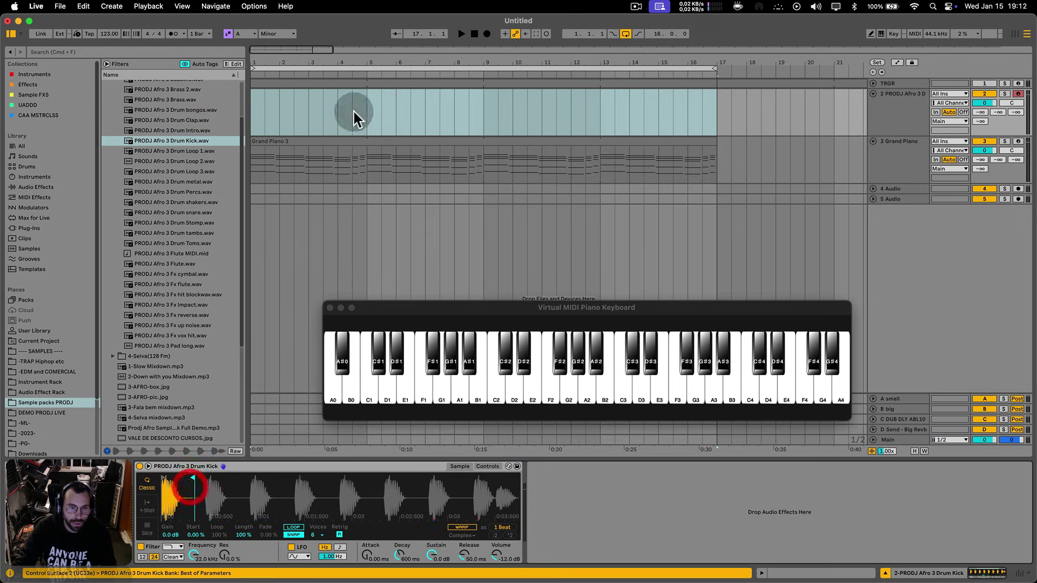
pyautogui.moveTo(267, 104); pyautogui.dragTo(248, 93)
pyautogui.press('shift+super+m')
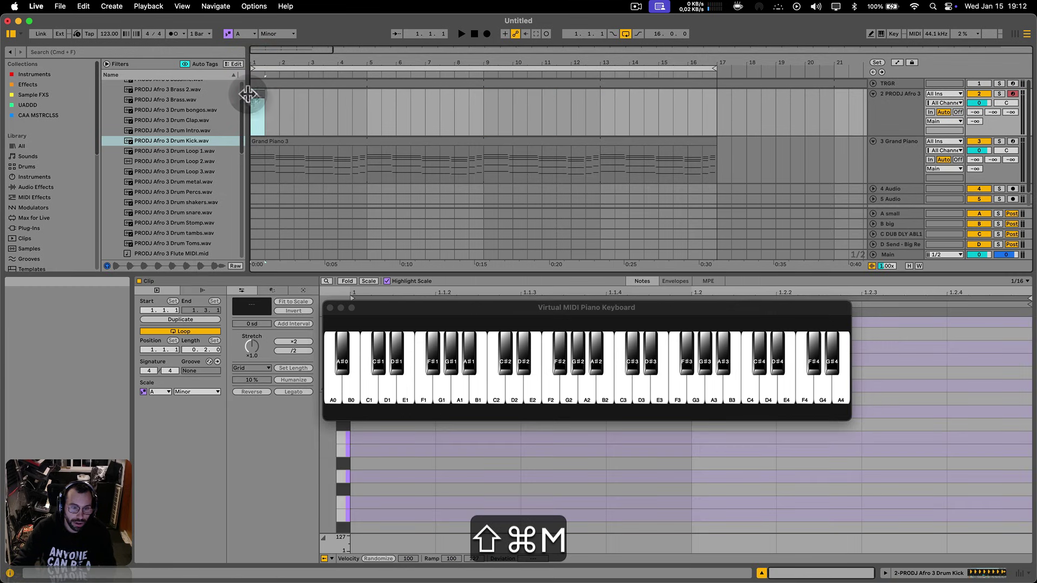
# - Draw sixteenth-note C3 kicks on beats 1 and 2 of the new clip
pyautogui.press('shift+super+b')
pyautogui.press('b')
pyautogui.click(395, 502)
pyautogui.click(735, 502)
pyautogui.press('b')
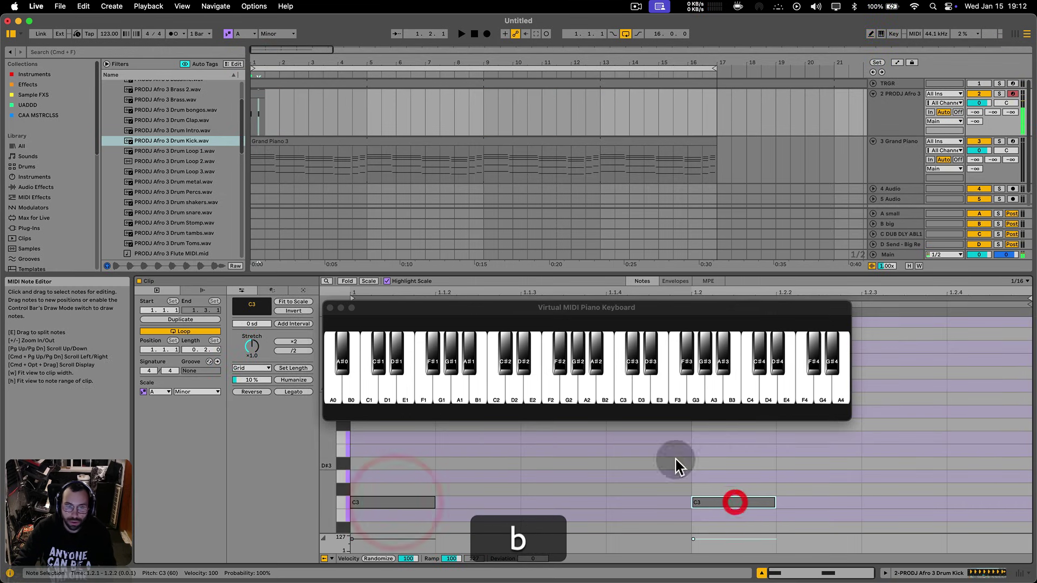
# - Start playback and extend the looped kick clip to bar 17
pyautogui.press('space')
pyautogui.moveTo(267, 103); pyautogui.dragTo(713, 107)
pyautogui.hotkey('shift', 'Tab')
# - Unfold the 4 Audio and 5 Audio tracks and select 4 Audio
pyautogui.click(893, 157)
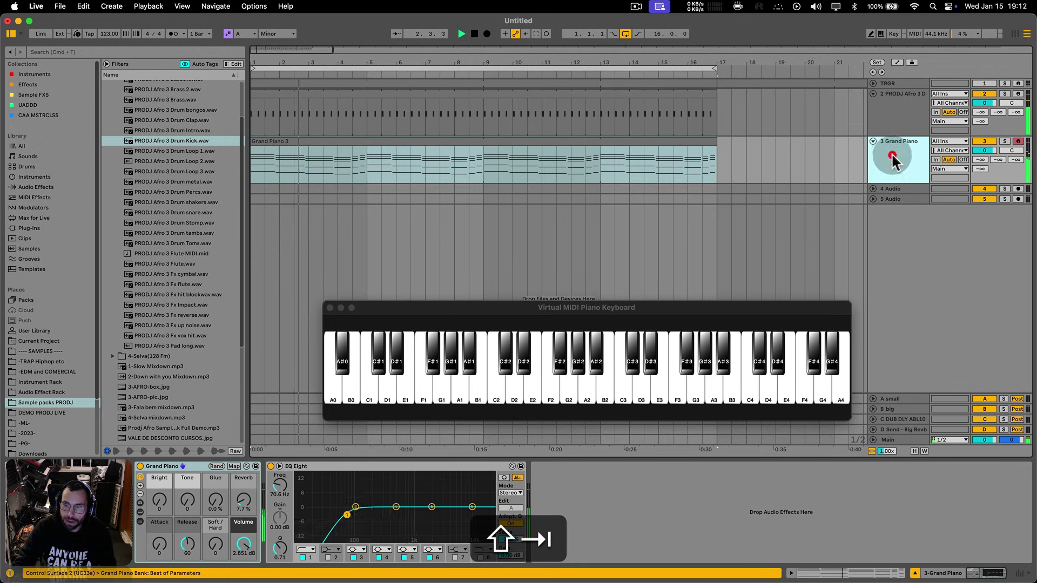
pyautogui.click(875, 187)
pyautogui.click(873, 235)
pyautogui.click(884, 213)
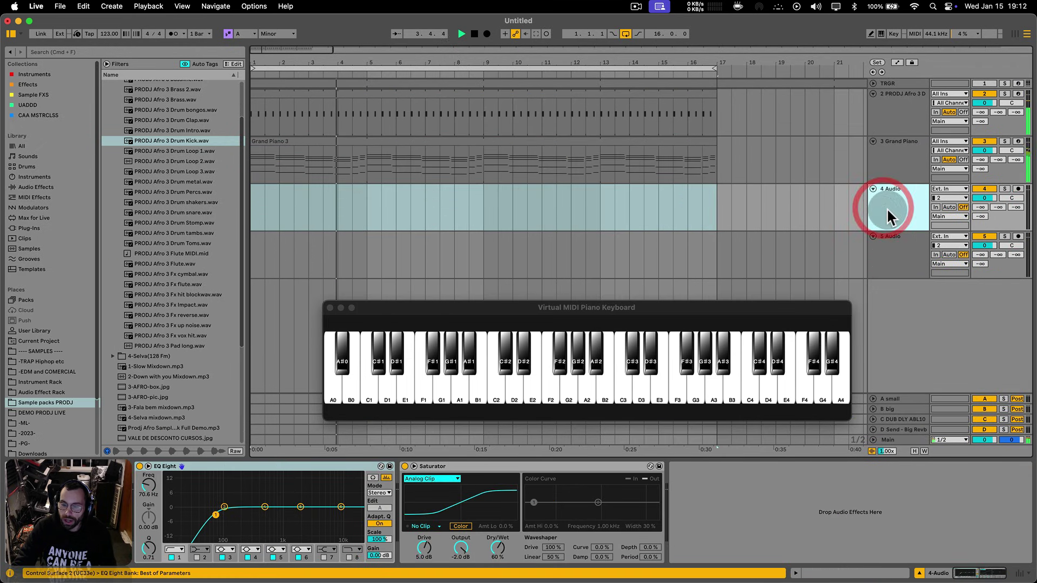
# - Set the 4 Audio input to 10 Mic, arm the track, and record about 12 bars of claps from bar 1
pyautogui.click(946, 198)
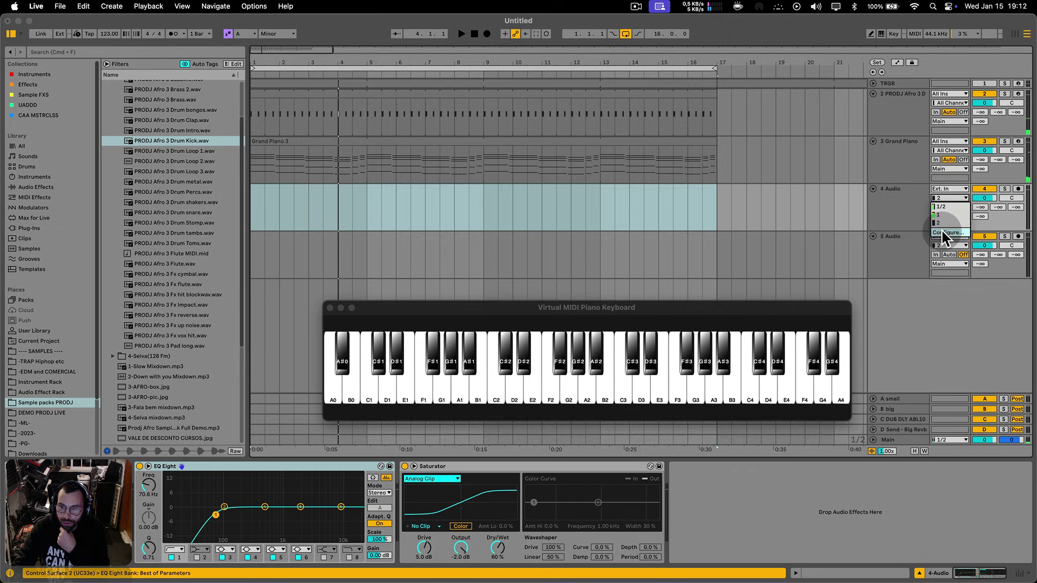
pyautogui.click(945, 296)
pyautogui.click(1018, 189)
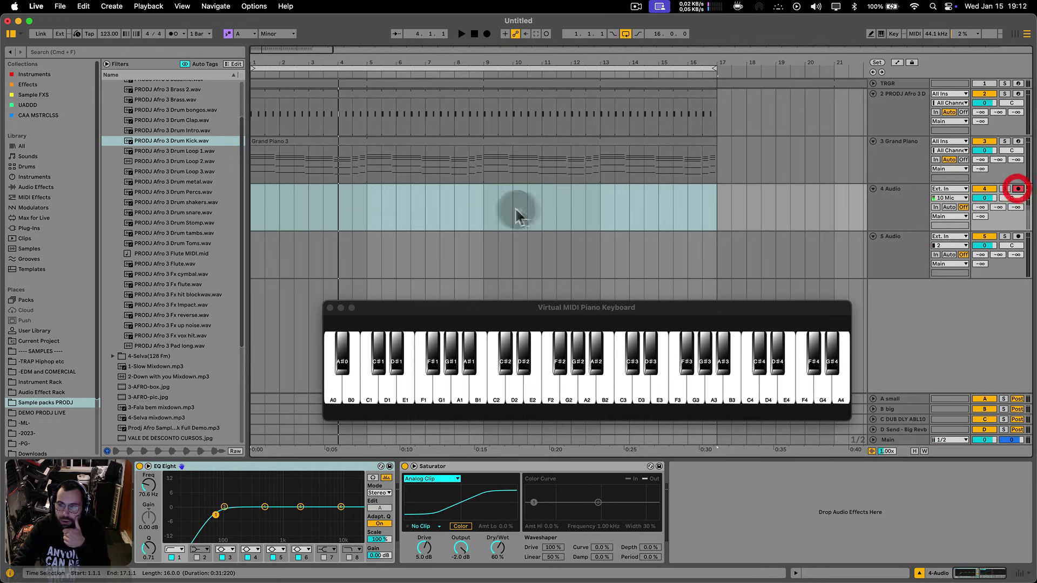
pyautogui.click(258, 211)
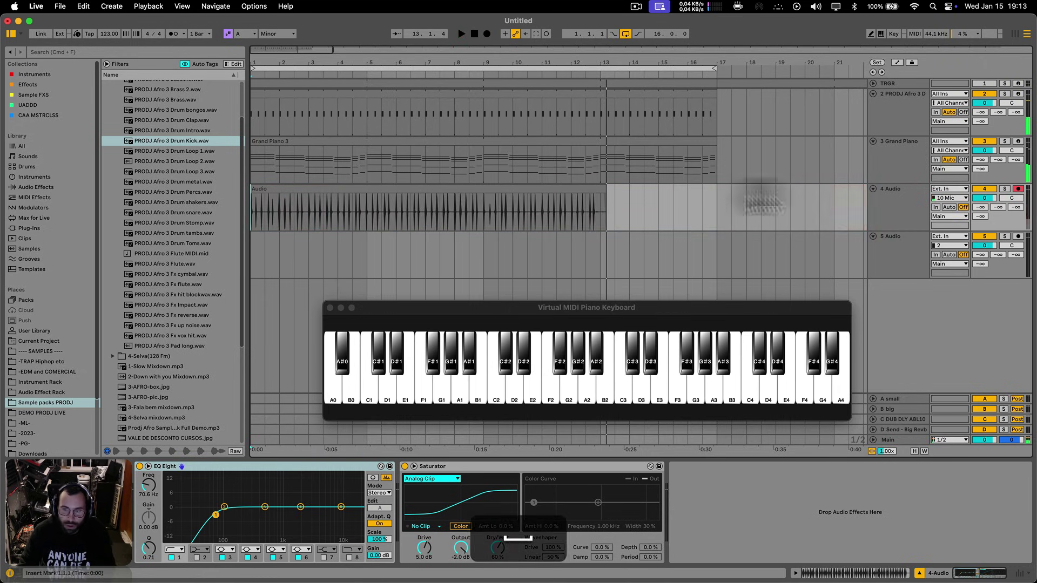
# - Insert three new audio tracks below 4 Audio
pyautogui.click(893, 223)
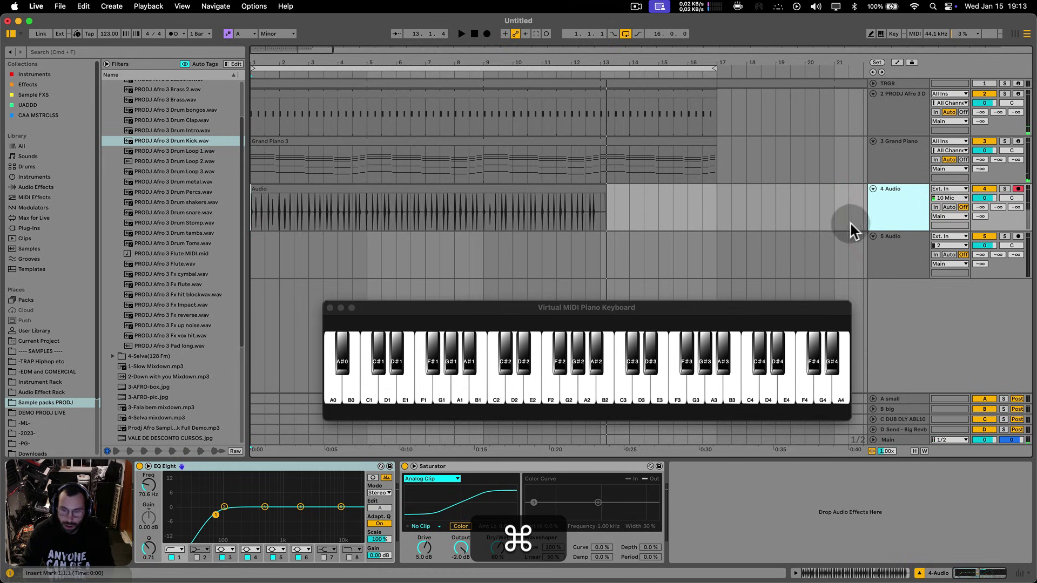
pyautogui.press('super+t')
pyautogui.press('super+t')
pyautogui.press('super+t')
pyautogui.keyDown('alt'); pyautogui.click(872, 256); pyautogui.keyUp('alt')
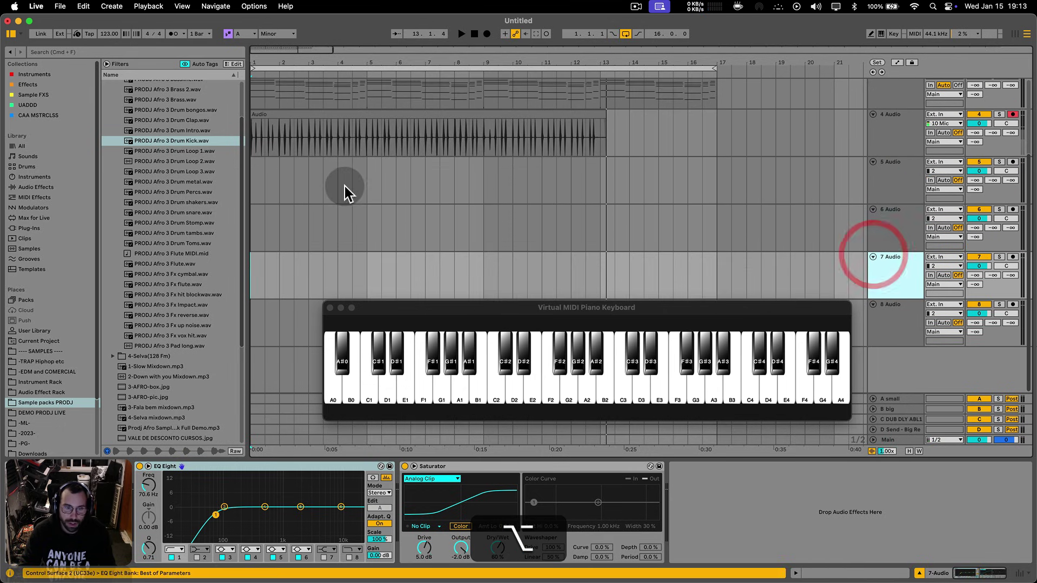
pyautogui.scroll(-3, 290, 209)
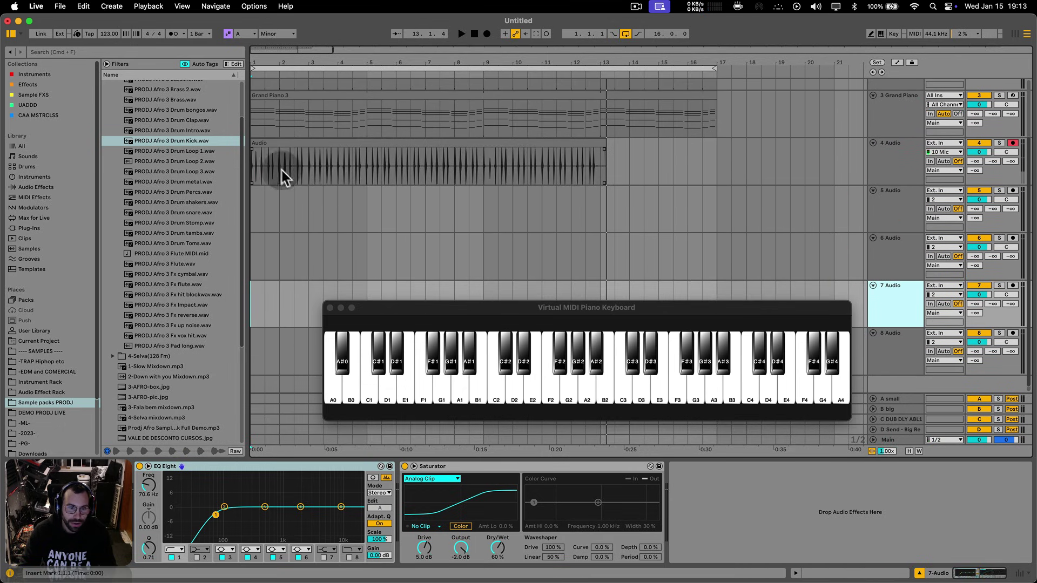
# - Split the recorded clap clip on 4 Audio at bars 3, 5 and 7
pyautogui.moveTo(275, 171); pyautogui.dragTo(238, 167)
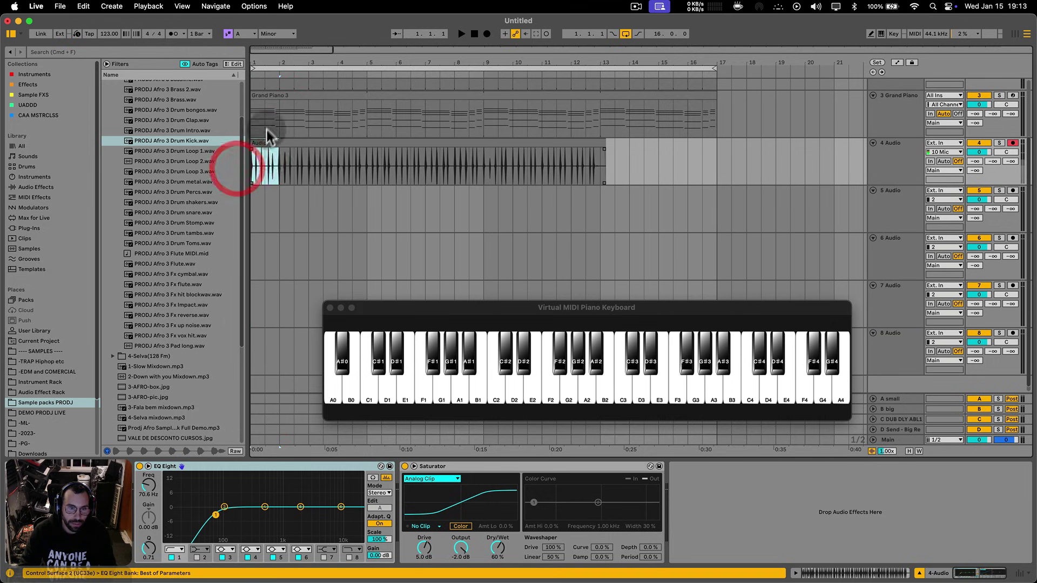
pyautogui.keyDown('shift'); pyautogui.click(311, 180); pyautogui.keyUp('shift')
pyautogui.press('super+e')
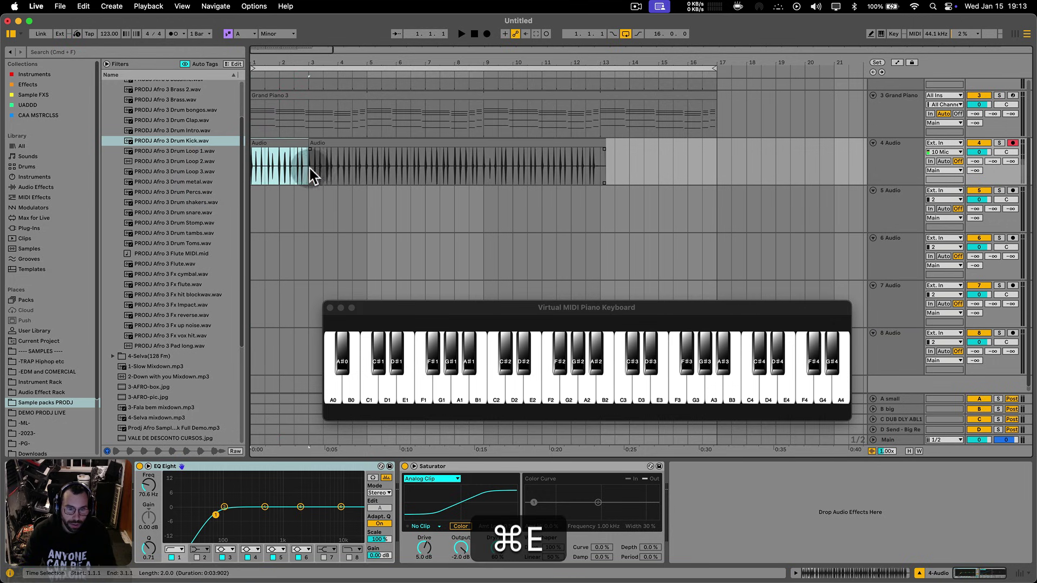
pyautogui.click(365, 167)
pyautogui.click(429, 167)
pyautogui.press('super+e')
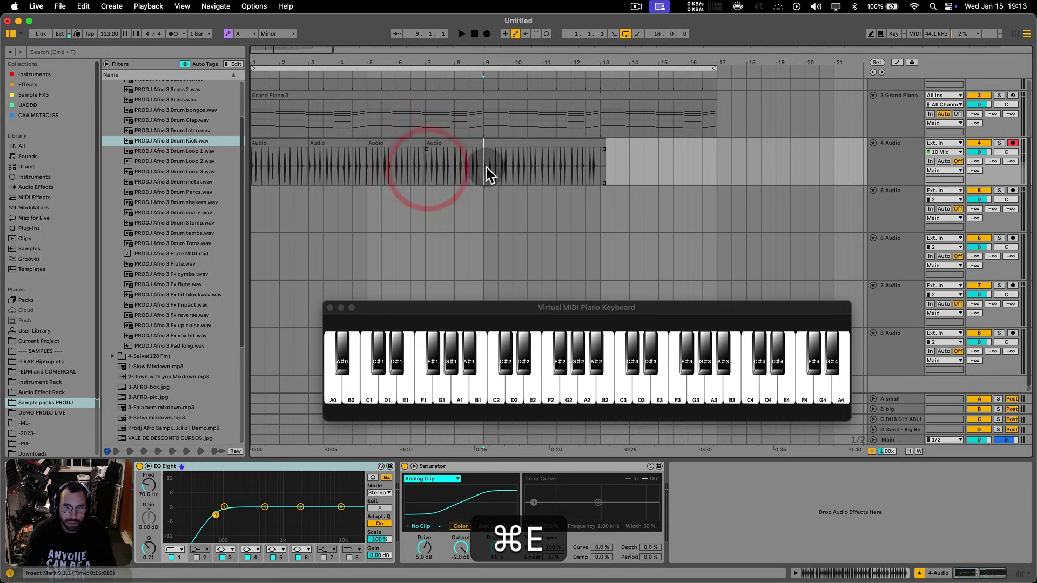
# - Split the clap recording at bars 9, 11 and 13, and delete the leftover after bar 13
pyautogui.click(486, 167)
pyautogui.press('super+e')
pyautogui.click(542, 169)
pyautogui.press('super+e')
pyautogui.click(597, 167)
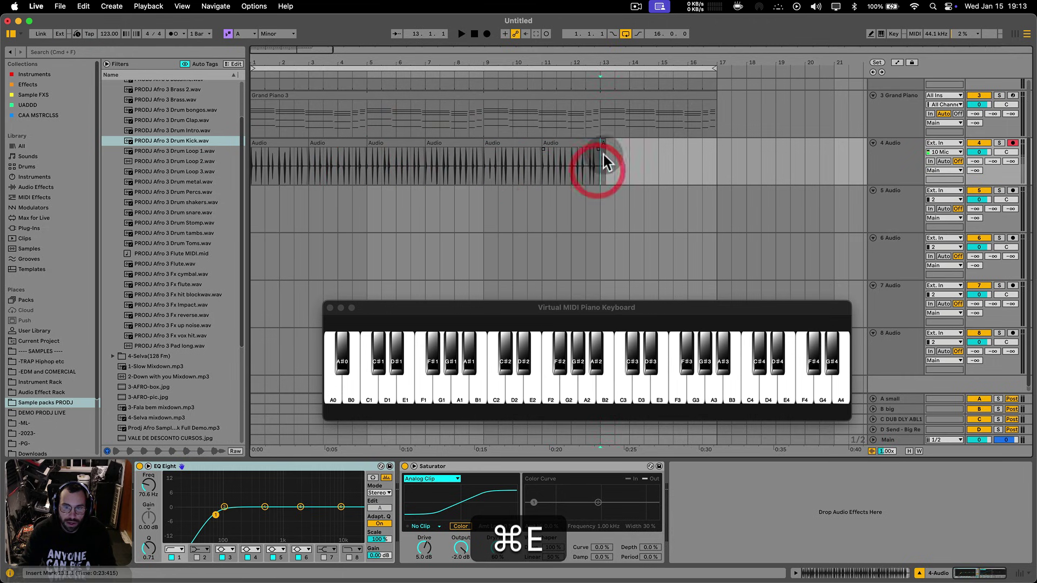
pyautogui.keyDown('shift'); pyautogui.click(604, 141); pyautogui.keyUp('shift')
pyautogui.press('Delete')
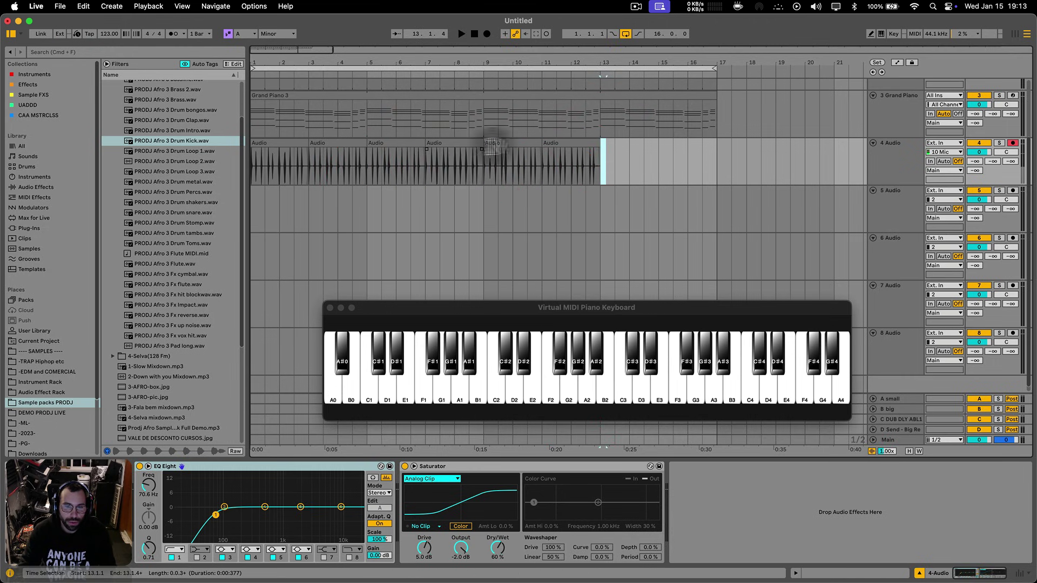
# - Move the later two-bar clap clips onto separate audio tracks below, all starting at bar 1
pyautogui.moveTo(324, 162); pyautogui.dragTo(265, 210)
pyautogui.moveTo(410, 144); pyautogui.dragTo(282, 244)
pyautogui.moveTo(462, 144); pyautogui.dragTo(277, 301)
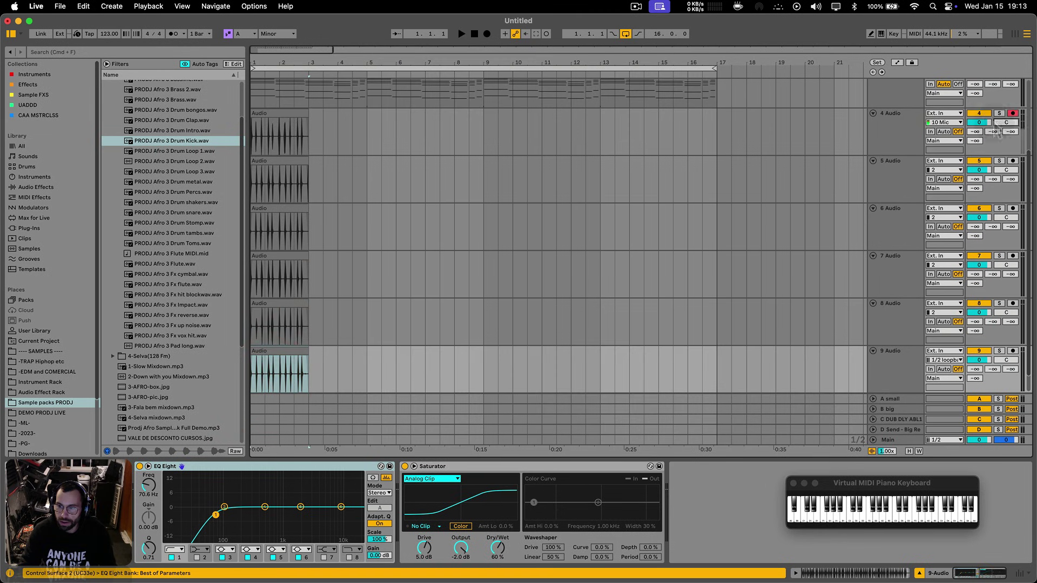
# - Pan the six clap tracks to 50L, 50R, 26L, 20R, 5L and 7R in track order
pyautogui.moveTo(1008, 170); pyautogui.dragTo(1008, 142)
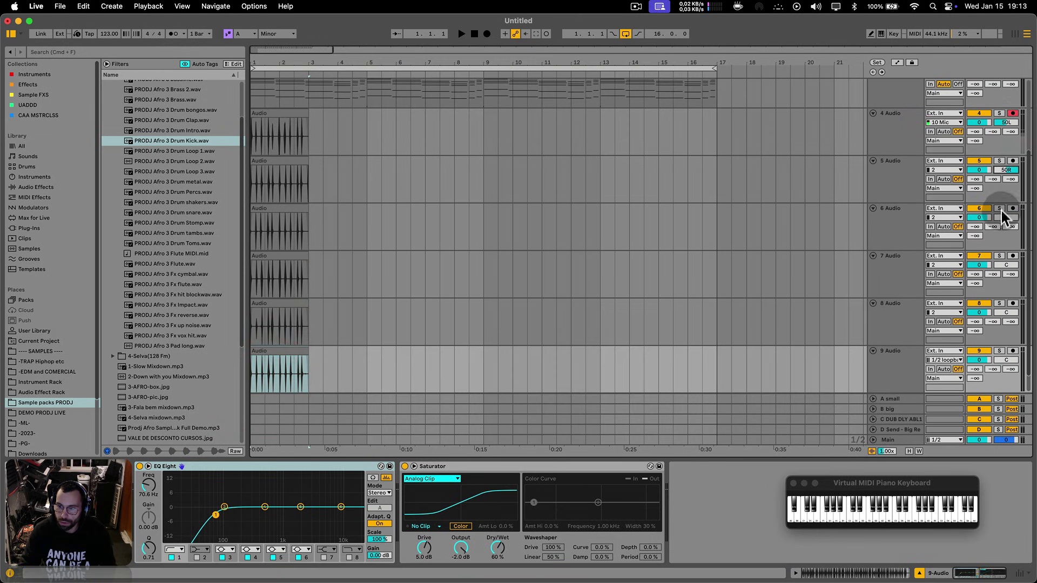
pyautogui.moveTo(1007, 217); pyautogui.dragTo(1013, 262)
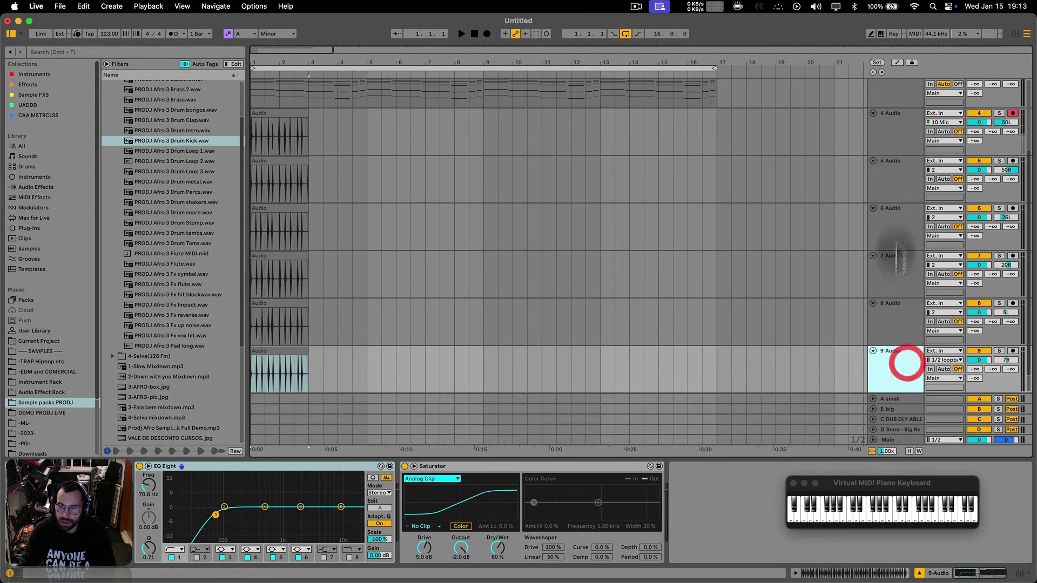
# - Group the six clap tracks and rename the group "clap bus"
pyautogui.keyDown('shift'); pyautogui.click(899, 139); pyautogui.keyUp('shift')
pyautogui.press('shift+super+g')
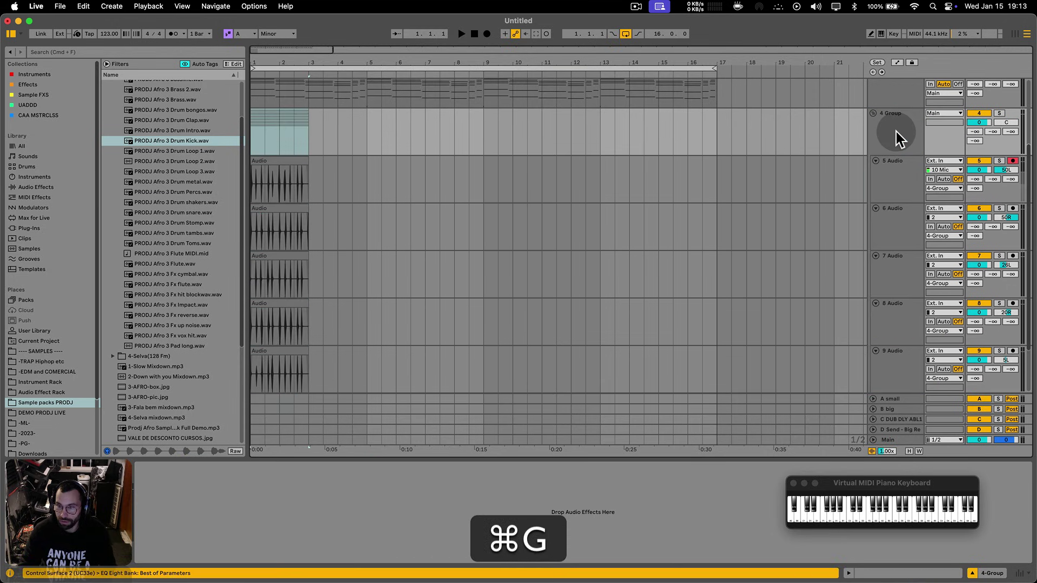
pyautogui.click(897, 132)
pyautogui.press('super+r')
pyautogui.write('clap')
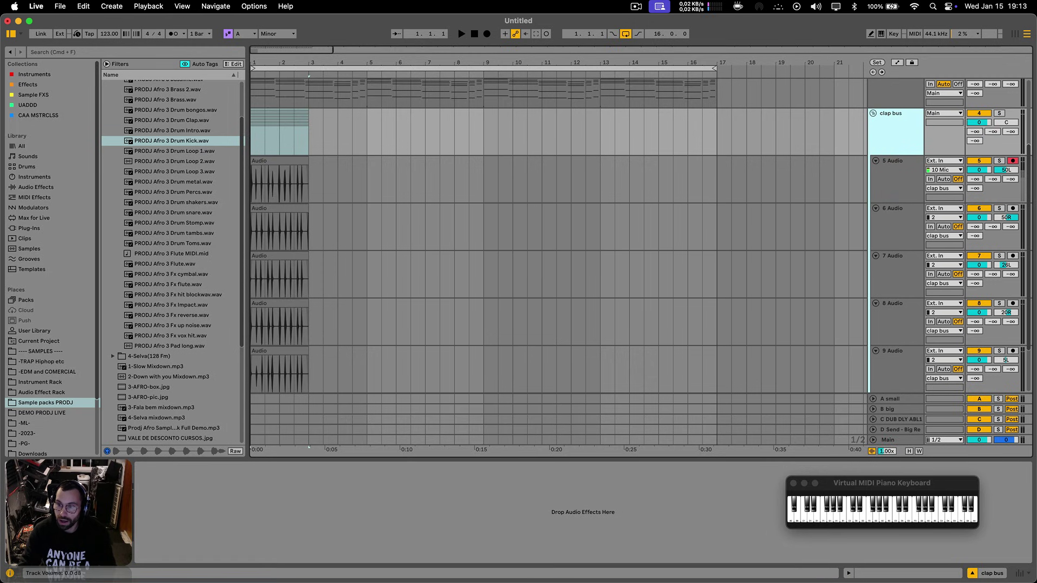
# - Lower the clap bus volume to -16.5 dB and play the layered claps with the track
pyautogui.moveTo(978, 122); pyautogui.dragTo(979, 136)
pyautogui.press('space')
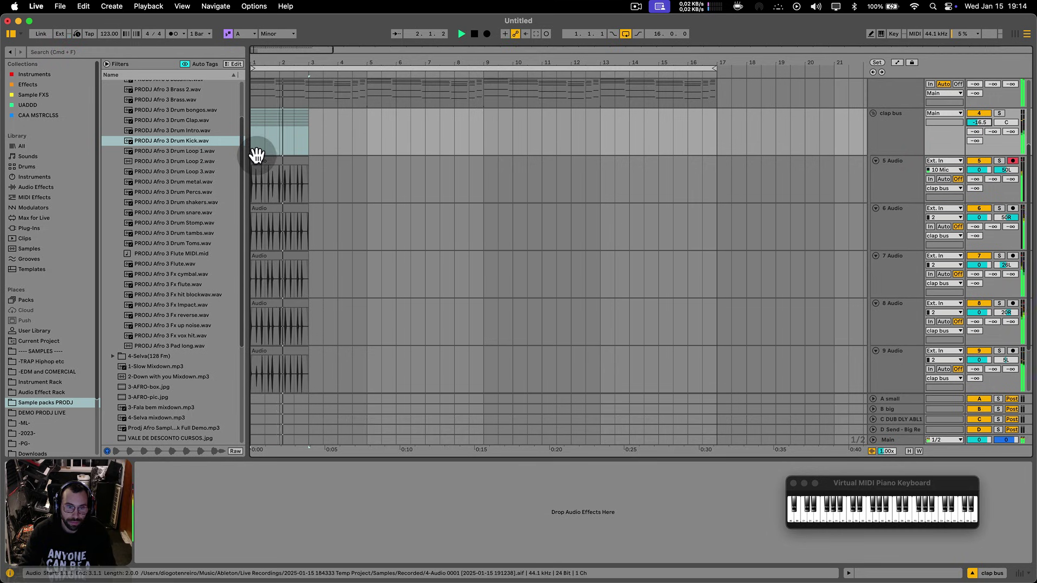
pyautogui.scroll(-3, 280, 160)
pyautogui.scroll(5, 280, 159)
pyautogui.press('space')
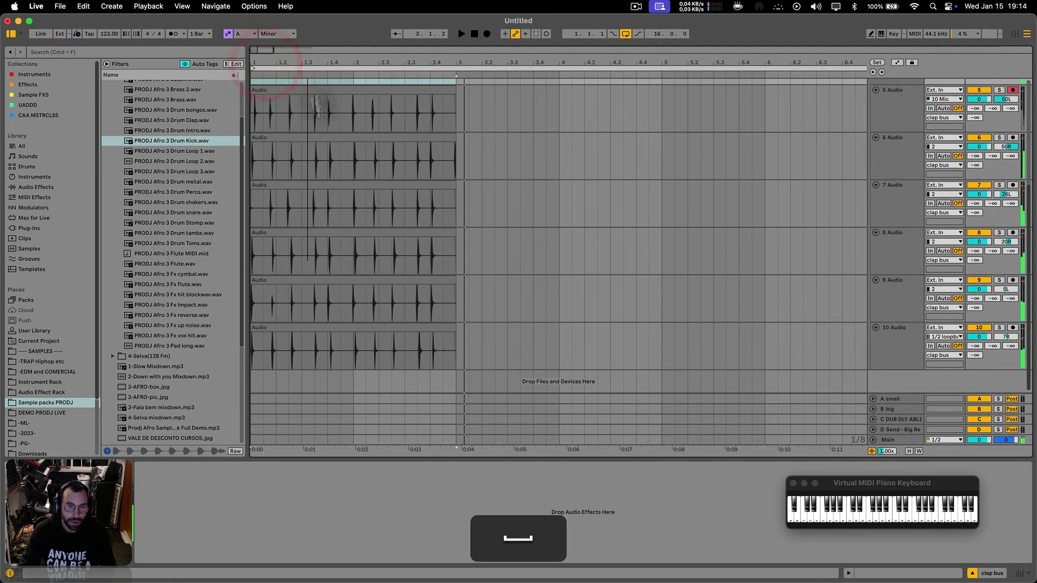
# - Delete the first bar of the clap clips on all six tracks
pyautogui.click(324, 177)
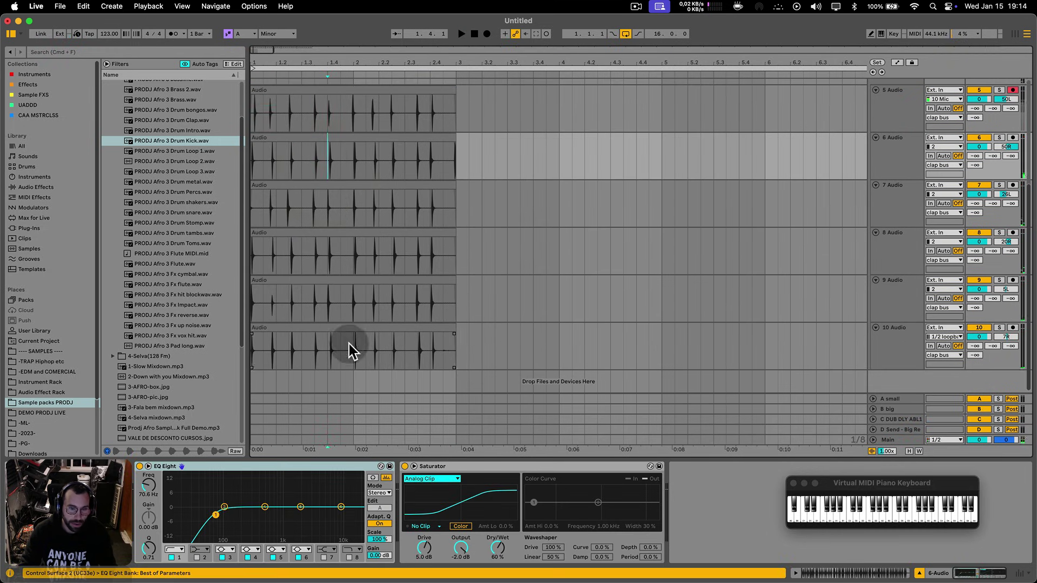
pyautogui.moveTo(351, 348); pyautogui.dragTo(244, 103)
pyautogui.press('+')
pyautogui.press('BackSpace')
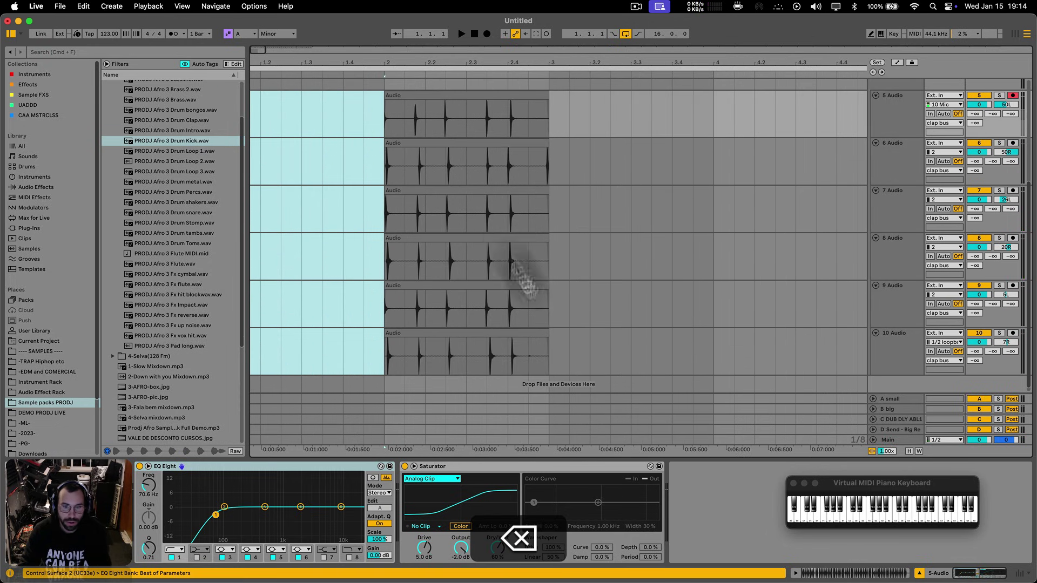
# - Move the remaining one-bar clap clips on all six tracks to start at bar 1, and play them
pyautogui.moveTo(549, 341); pyautogui.dragTo(265, 100)
pyautogui.moveTo(347, 63); pyautogui.dragTo(279, 95)
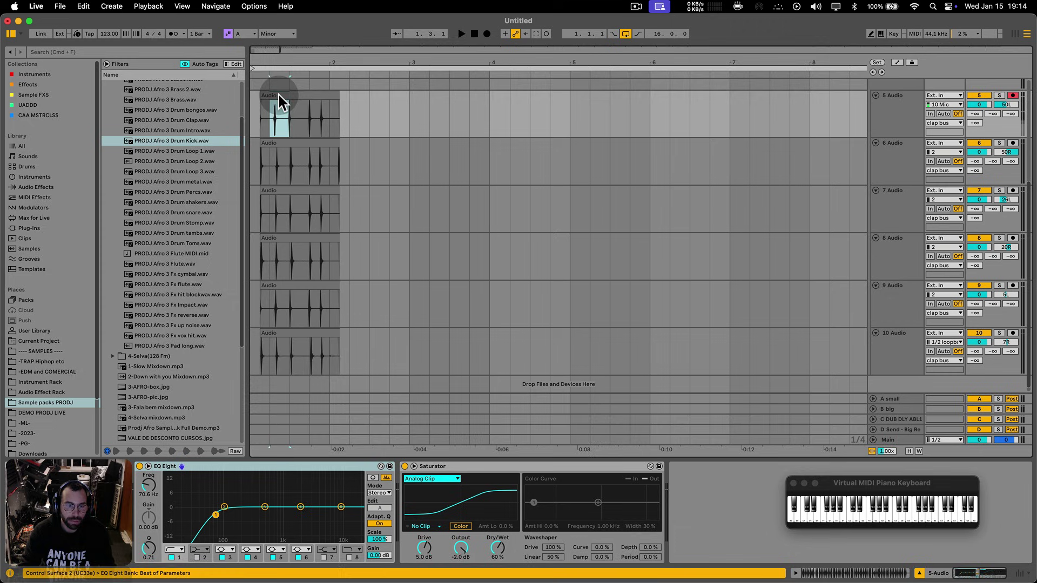
pyautogui.moveTo(342, 354); pyautogui.dragTo(252, 100)
pyautogui.press('space')
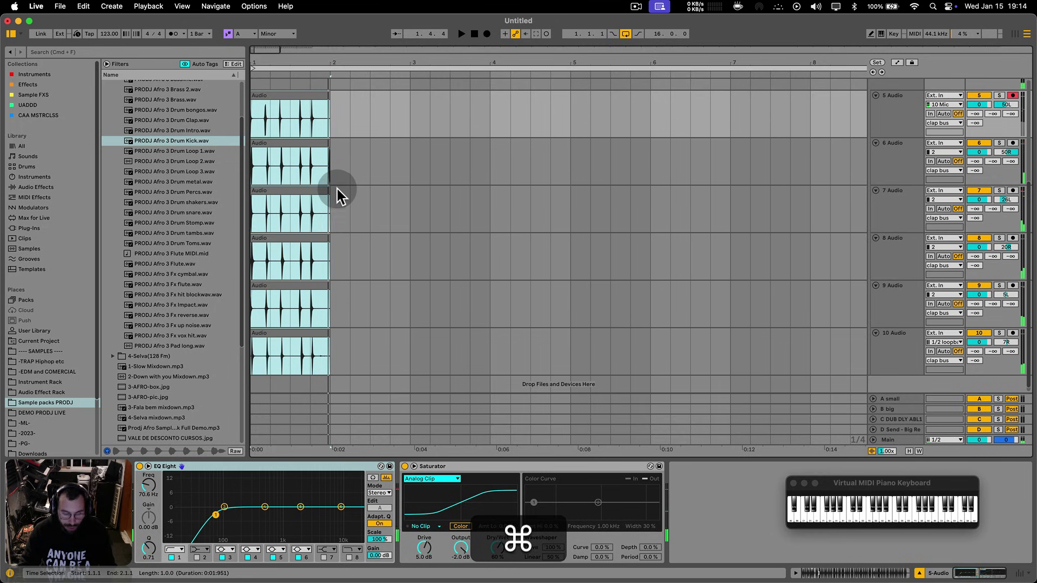
# - Duplicate the one-bar clap section on all six tracks six times, up to bar 8
pyautogui.press('super+d')
pyautogui.press('super+d')
pyautogui.press('super+d')
pyautogui.press('super+d')
pyautogui.press('super+d')
pyautogui.press('super+d')
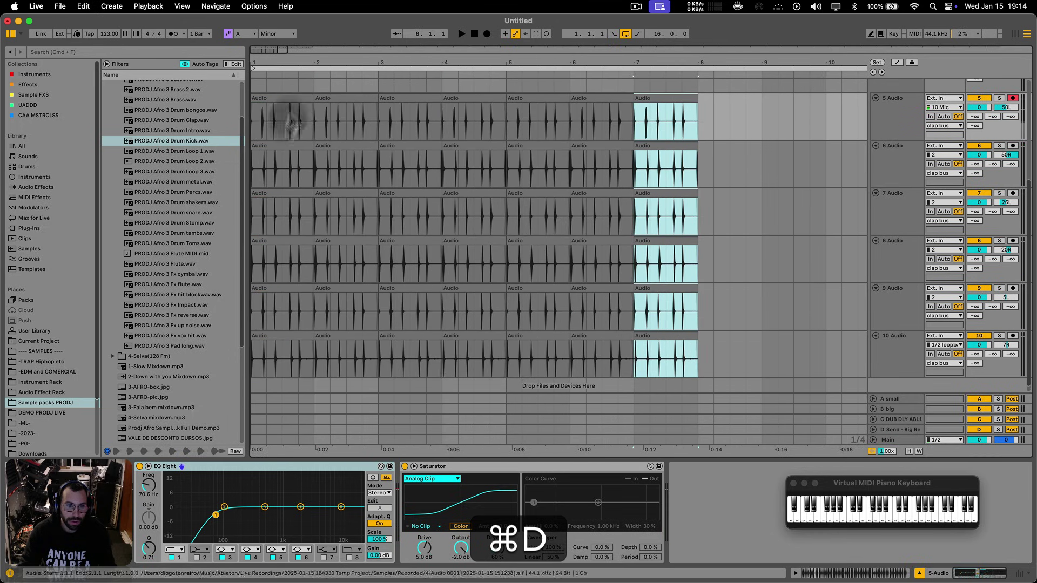
# - Play the repeated claps with the beat and fold the six tracks inside the clap bus
pyautogui.click(288, 146)
pyautogui.press('space')
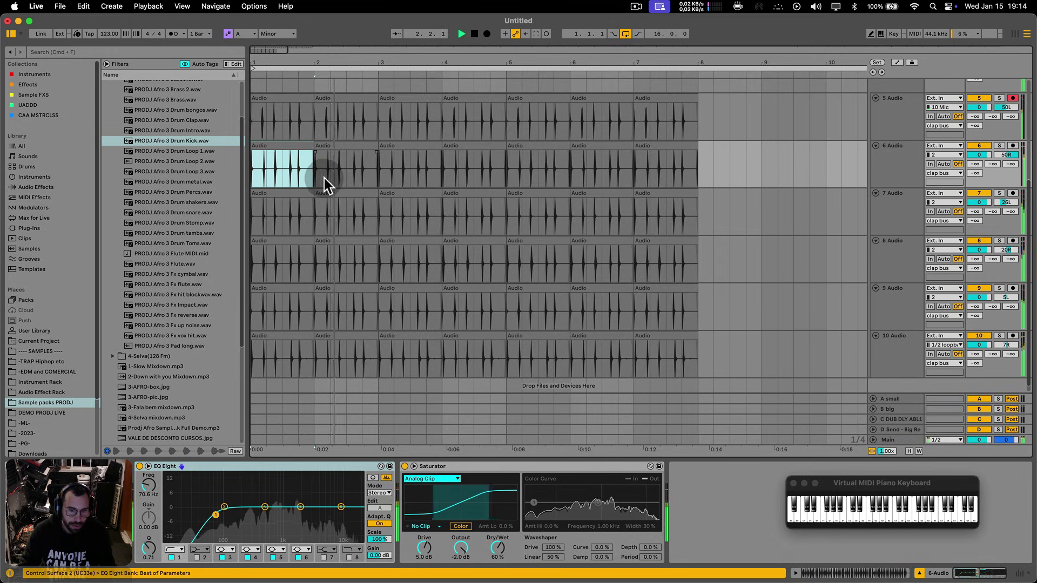
pyautogui.keyDown('alt'); pyautogui.click(876, 146); pyautogui.keyUp('alt')
pyautogui.click(890, 251)
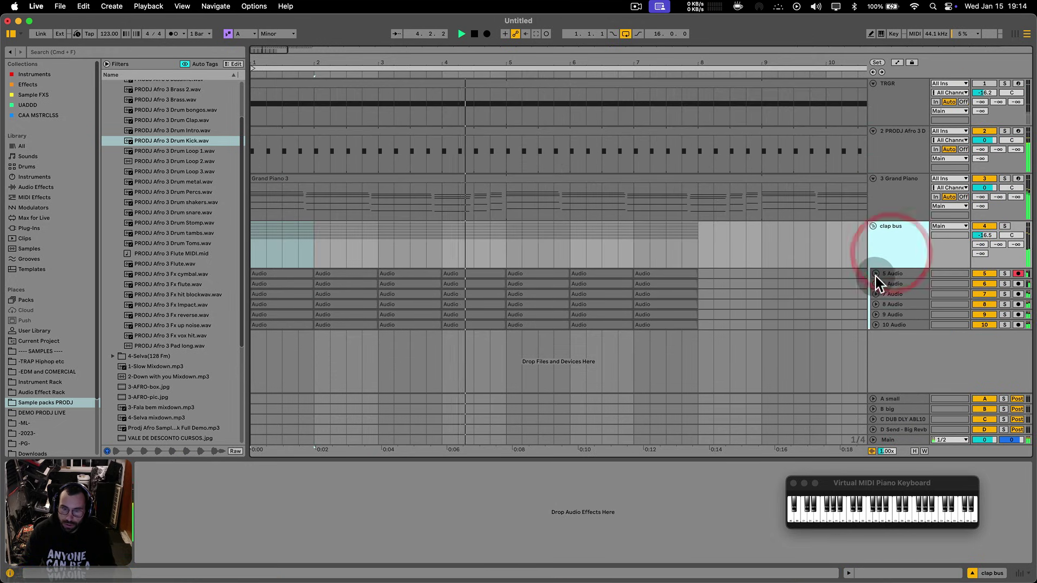
pyautogui.moveTo(549, 62); pyautogui.dragTo(411, 62)
pyautogui.press('space')
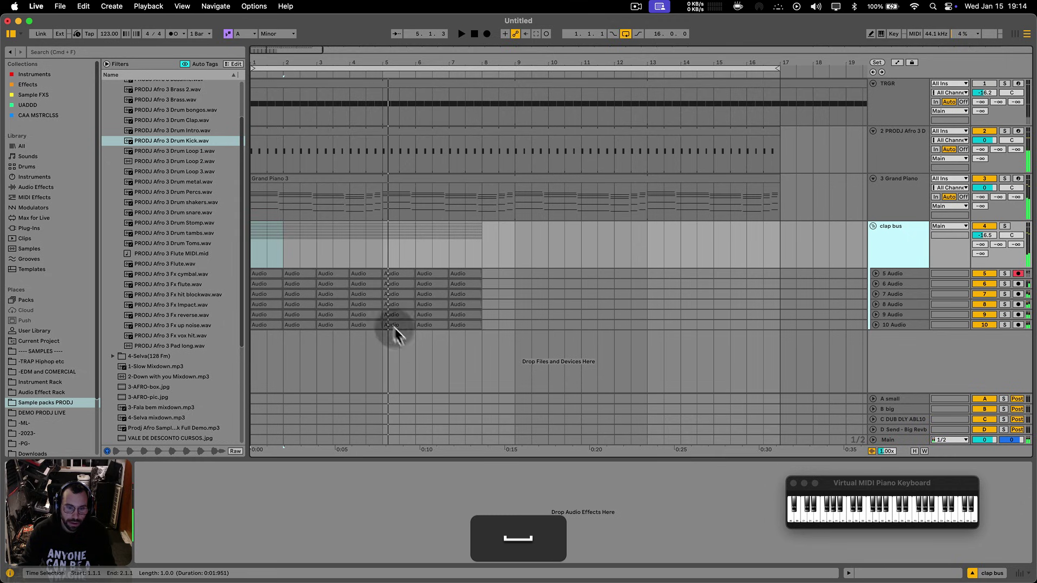
# - Consolidate the first four bars of claps on each of the six tracks and extend the resulting clips to bar 17
pyautogui.moveTo(378, 327); pyautogui.dragTo(250, 273)
pyautogui.press('cmd+j')
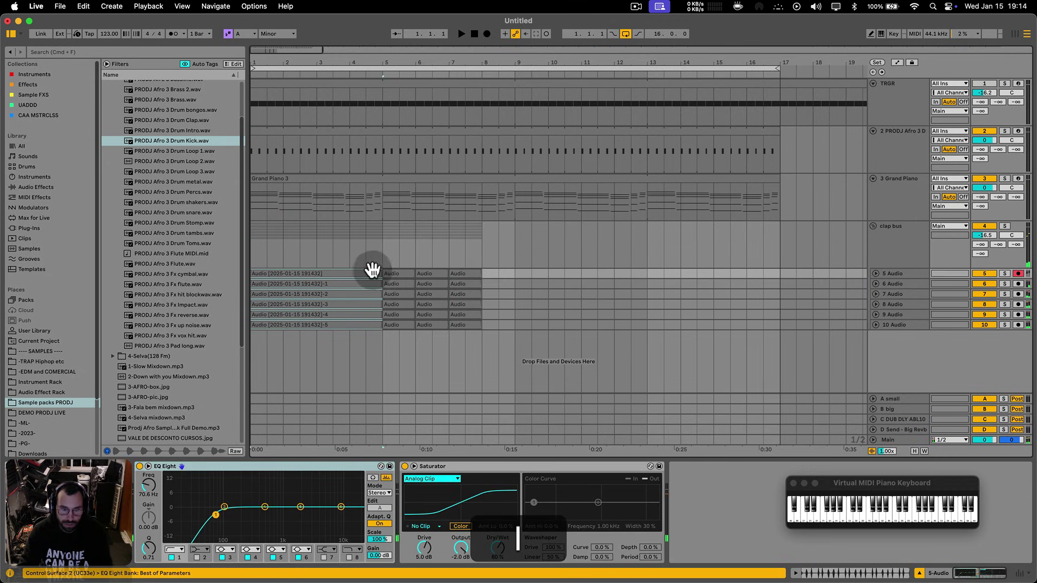
pyautogui.moveTo(377, 273); pyautogui.dragTo(780, 275)
# - Unfold the six clap tracks with their 16-bar clips selected
pyautogui.press('alt')
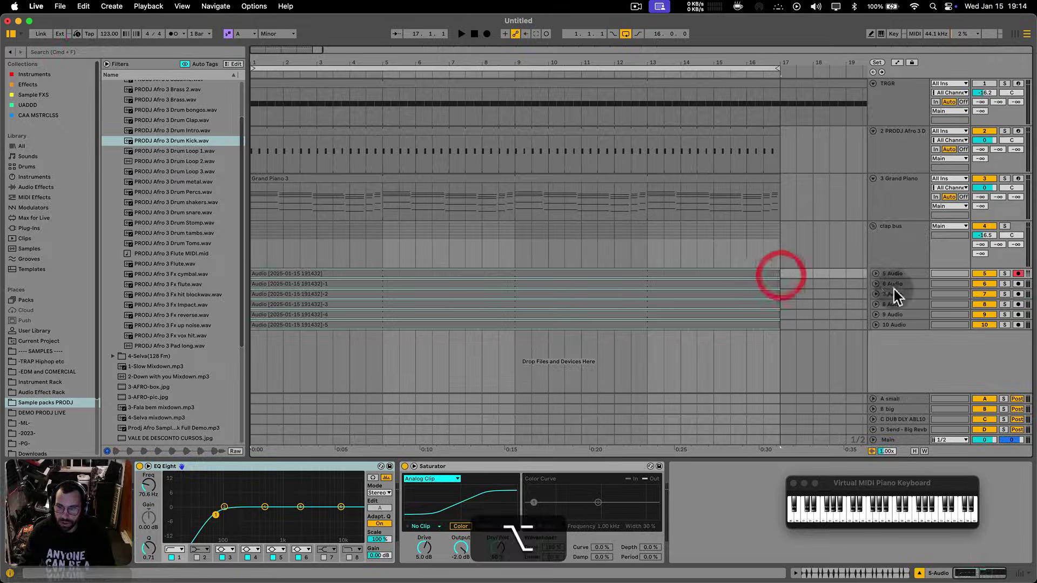
pyautogui.keyDown('alt'); pyautogui.click(875, 284); pyautogui.keyUp('alt')
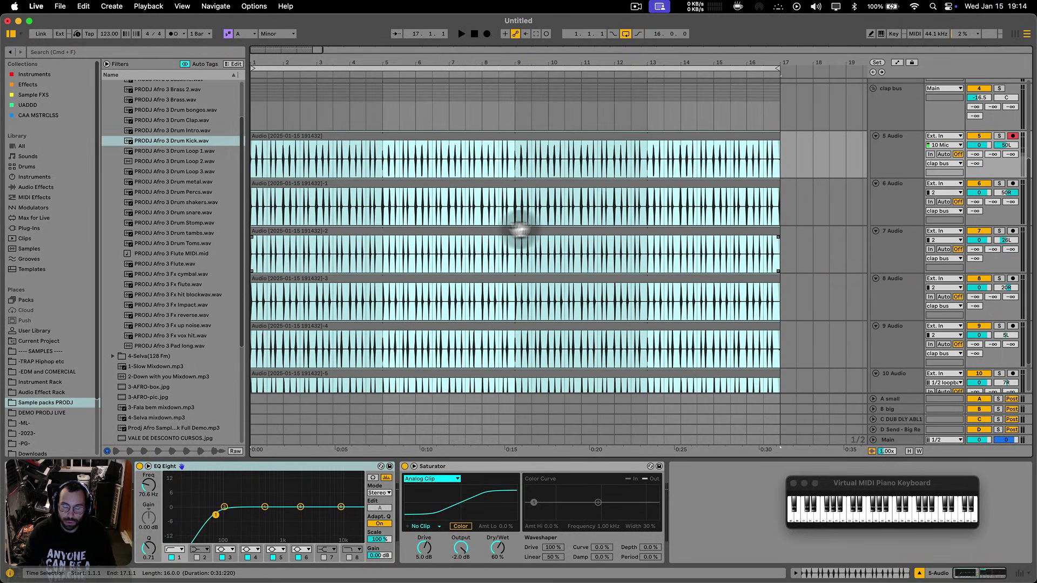
pyautogui.click(559, 136)
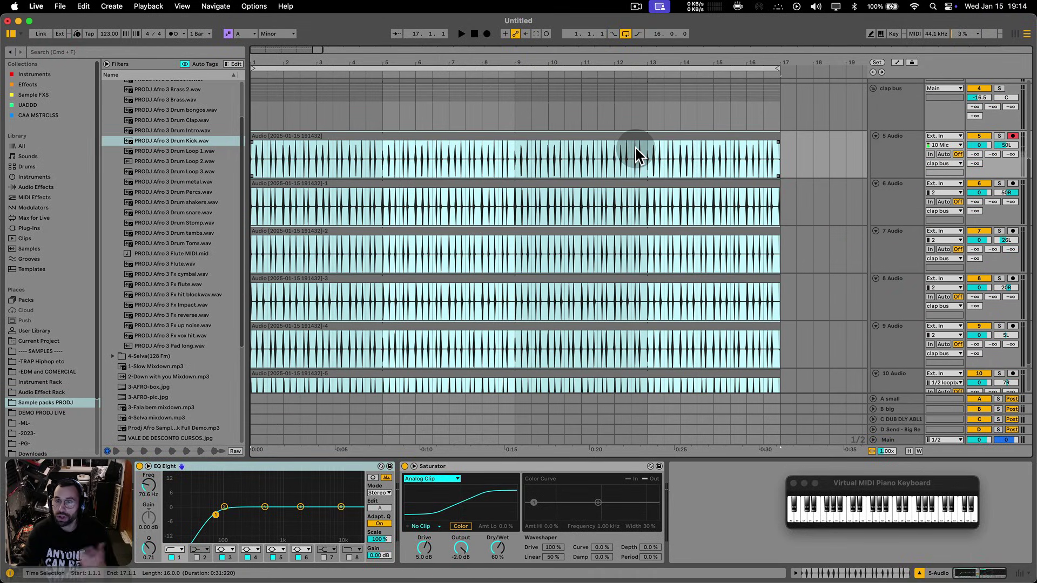
# - Check which key is mapped to the clip Loop On/Off switch while a clap clip's details are open
pyautogui.click(839, 120)
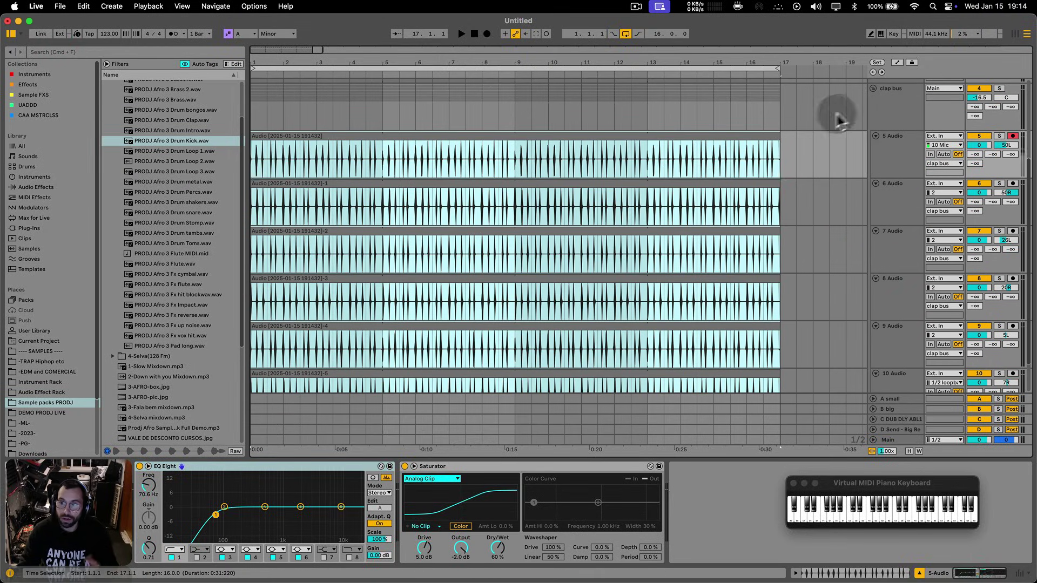
pyautogui.click(894, 36)
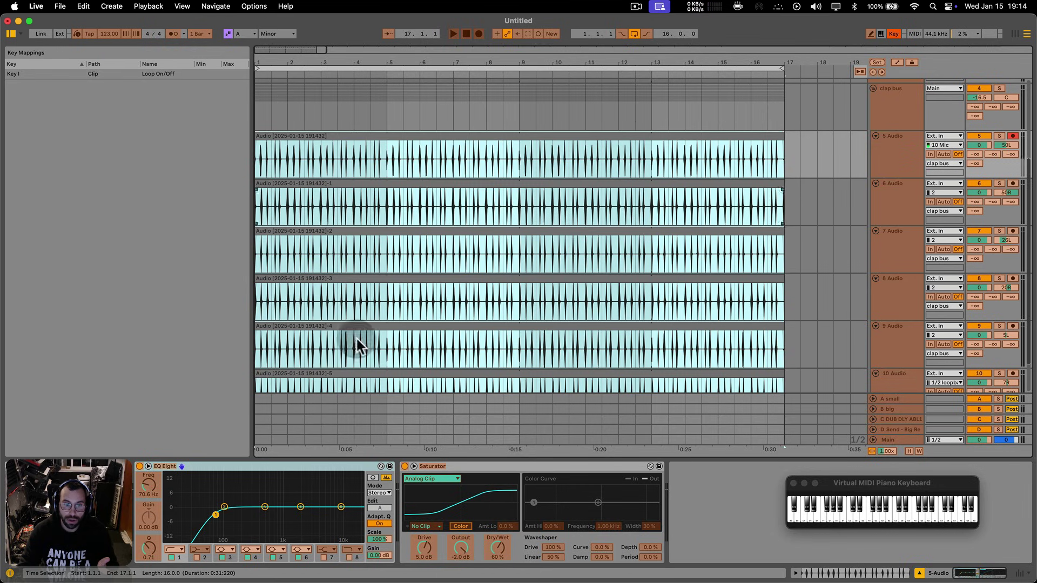
pyautogui.doubleClick(383, 328)
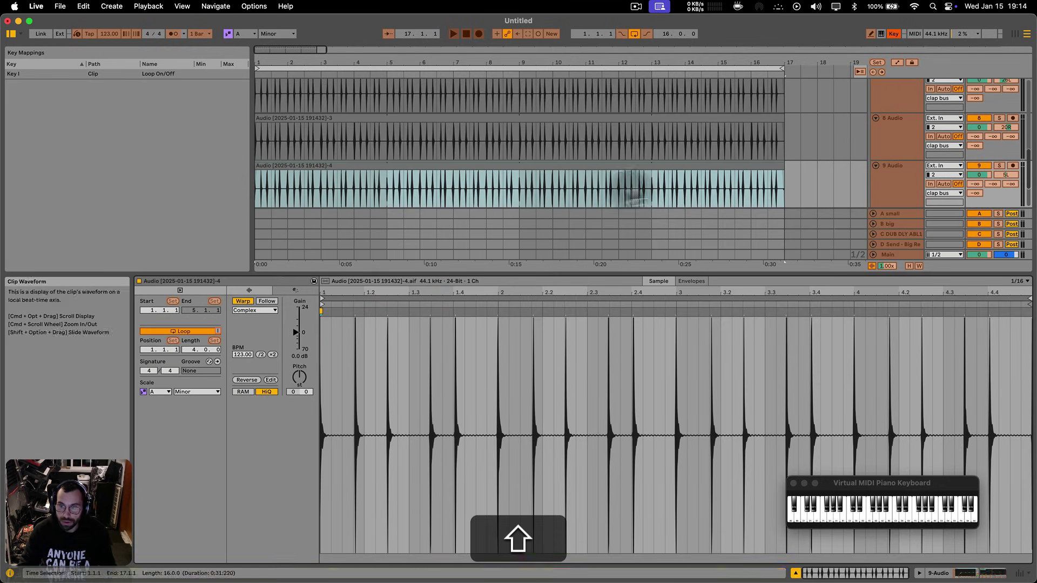
pyautogui.hotkey('shift', 'Tab')
pyautogui.click(893, 34)
pyautogui.scroll(-3, 567, 222)
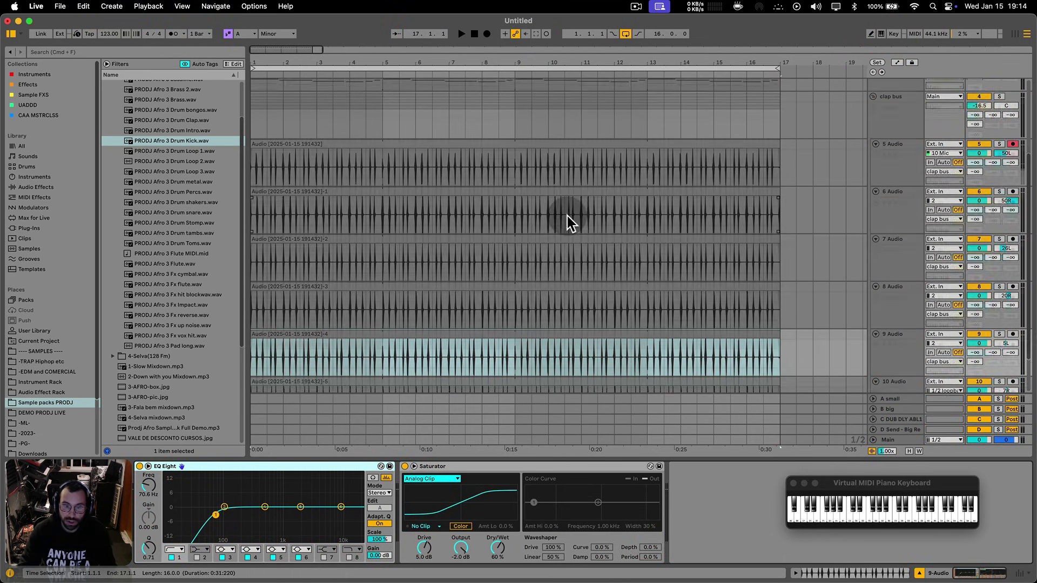
# - Fold the six clap tracks and insert a new audio track directly below the Grand Piano track
pyautogui.scroll(3, 529, 259)
pyautogui.click(876, 260)
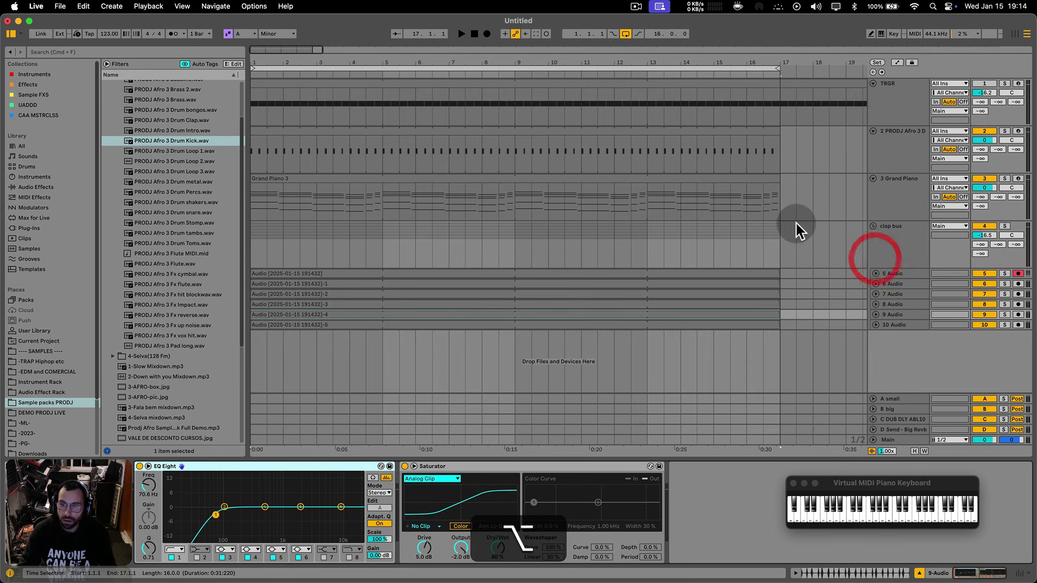
pyautogui.click(910, 249)
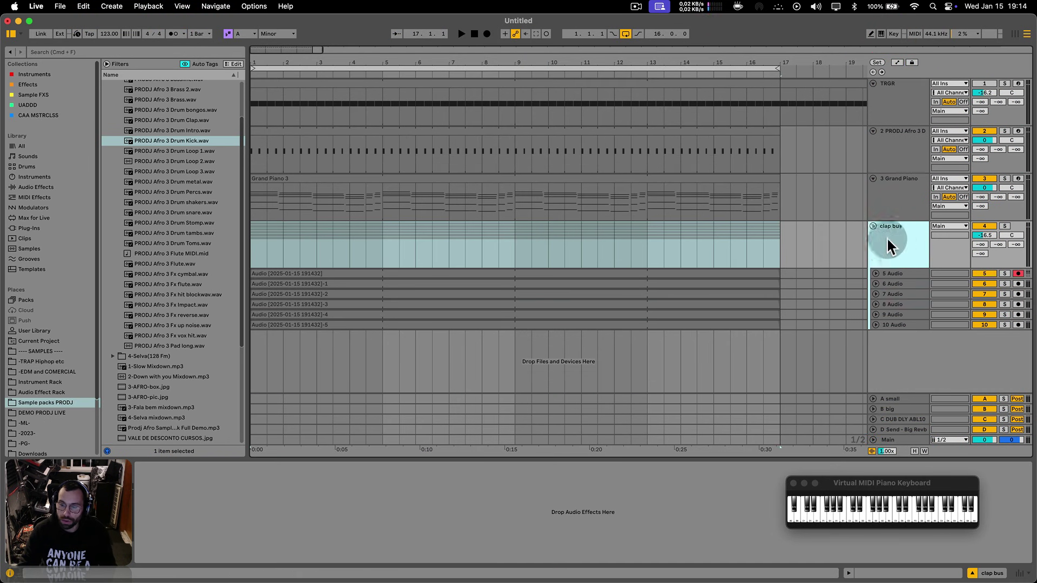
pyautogui.click(892, 208)
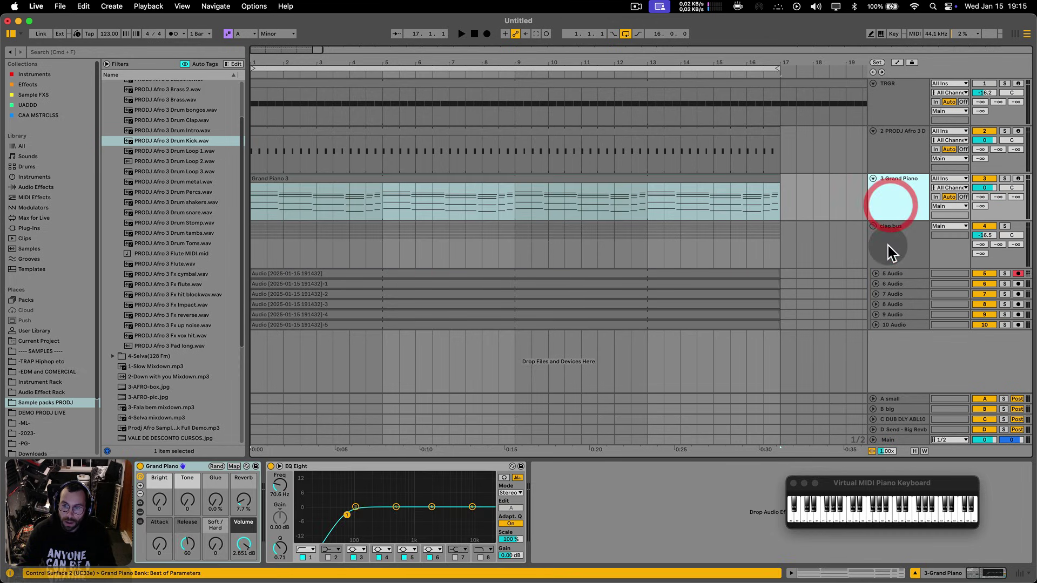
pyautogui.click(888, 245)
pyautogui.click(893, 215)
pyautogui.press('super+t')
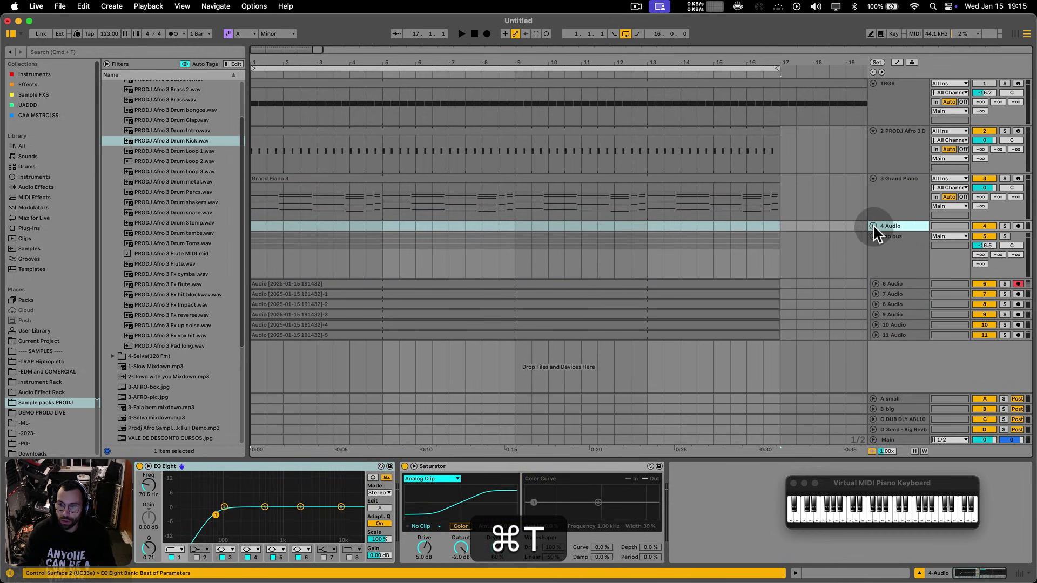
# - Unfold the new audio track, set its input to 10 Mic and arm it for recording
pyautogui.click(874, 226)
pyautogui.click(945, 236)
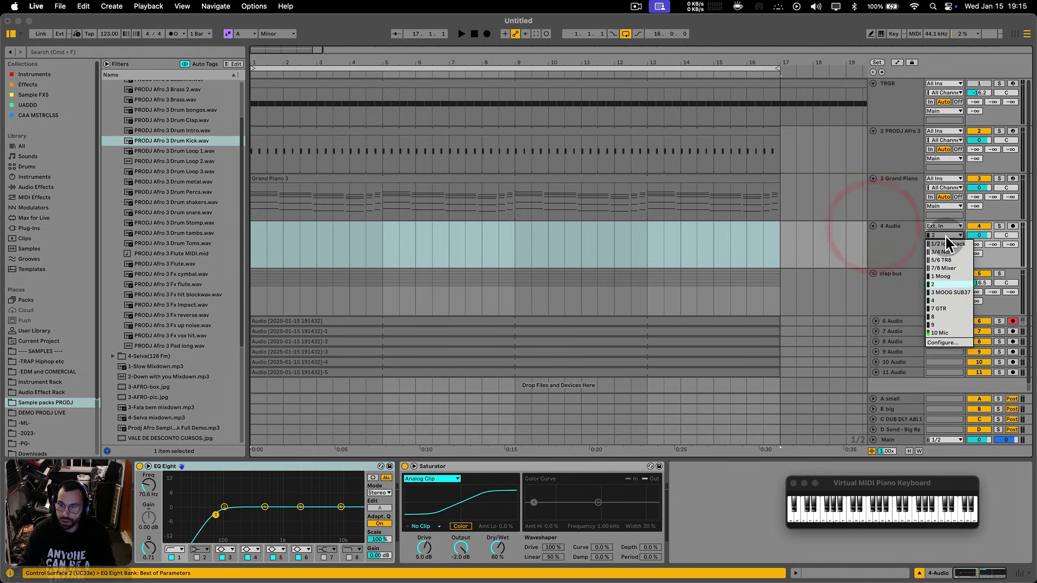
pyautogui.click(941, 333)
pyautogui.click(1012, 226)
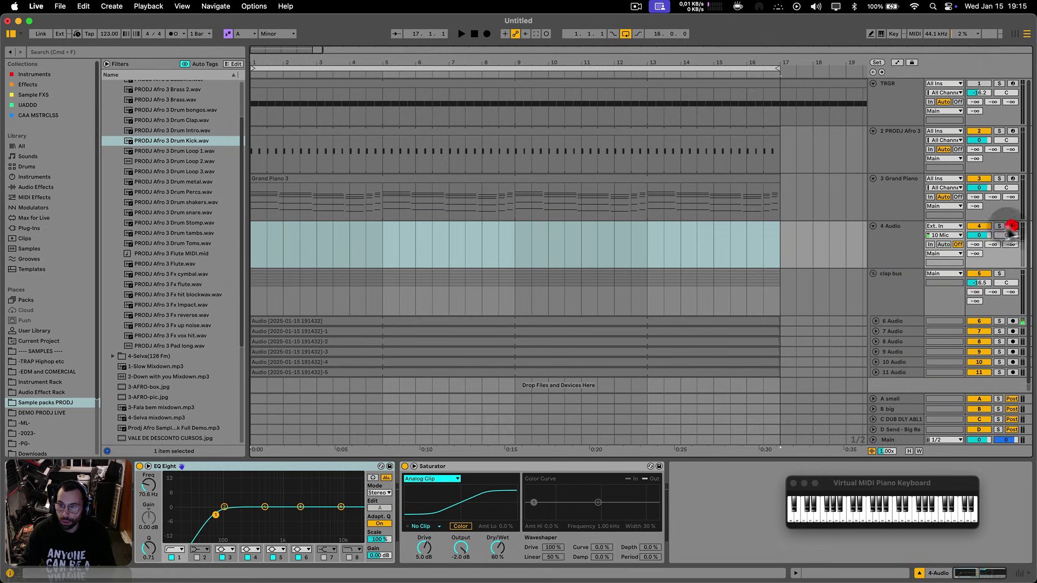
# - Record a shaker part on the armed track from the start of bar 1 to just past bar 9
pyautogui.click(904, 252)
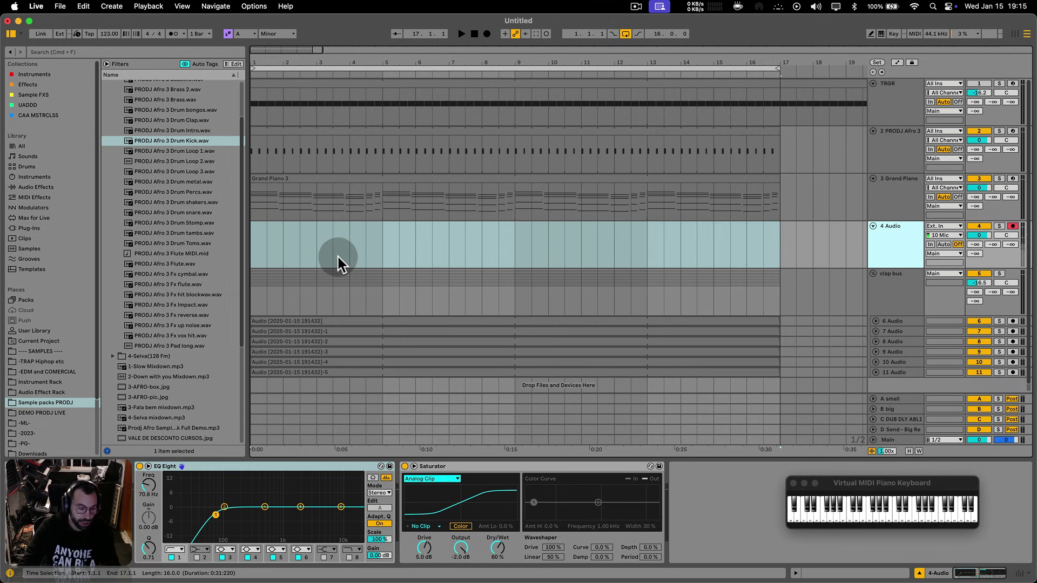
pyautogui.click(251, 244)
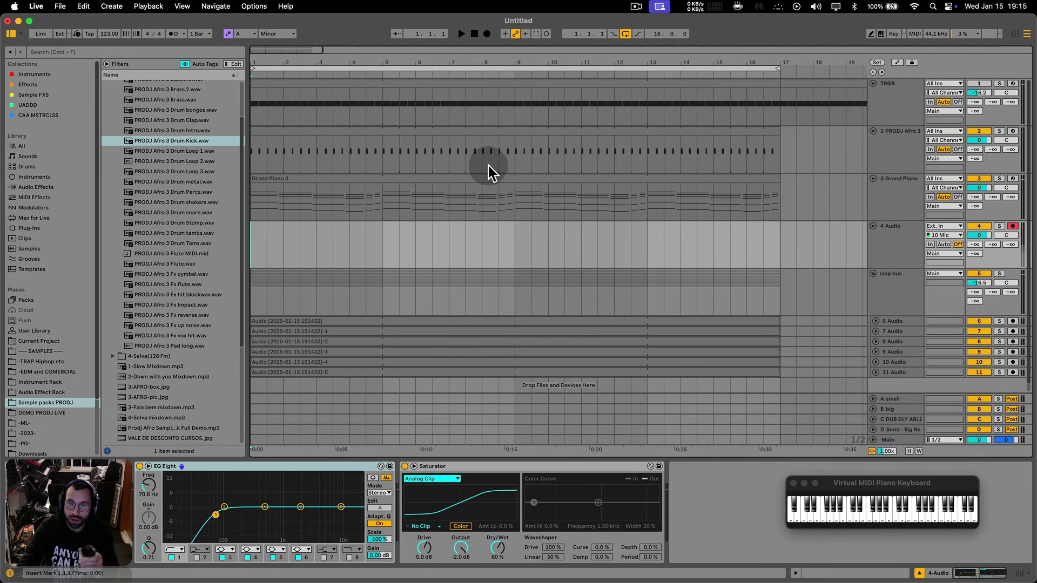
pyautogui.click(488, 34)
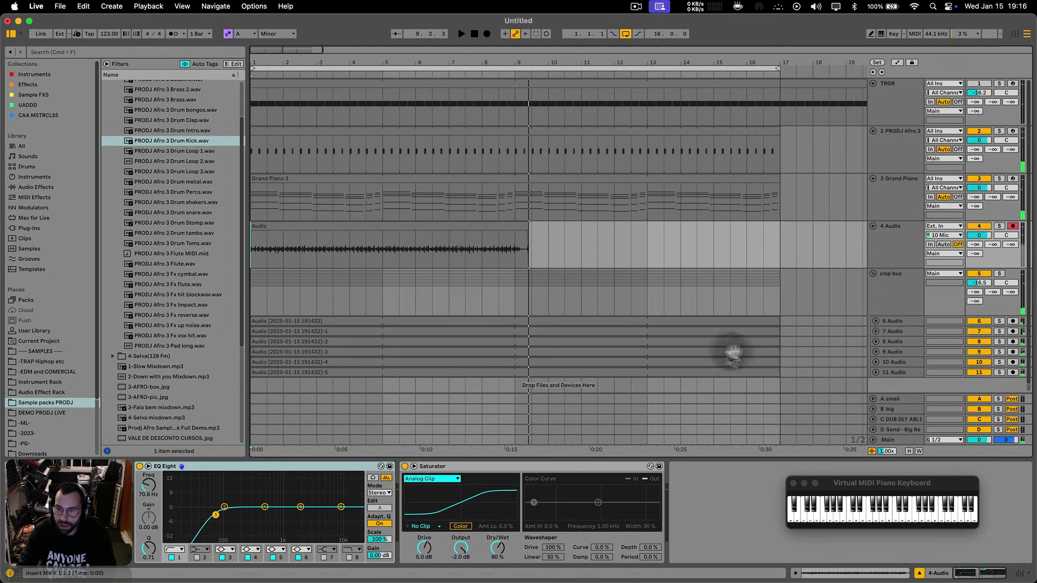
# - Insert three more audio tracks below the shaker recording and unfold them
pyautogui.click(897, 236)
pyautogui.press('super+t')
pyautogui.press('super+t')
pyautogui.press('super+t')
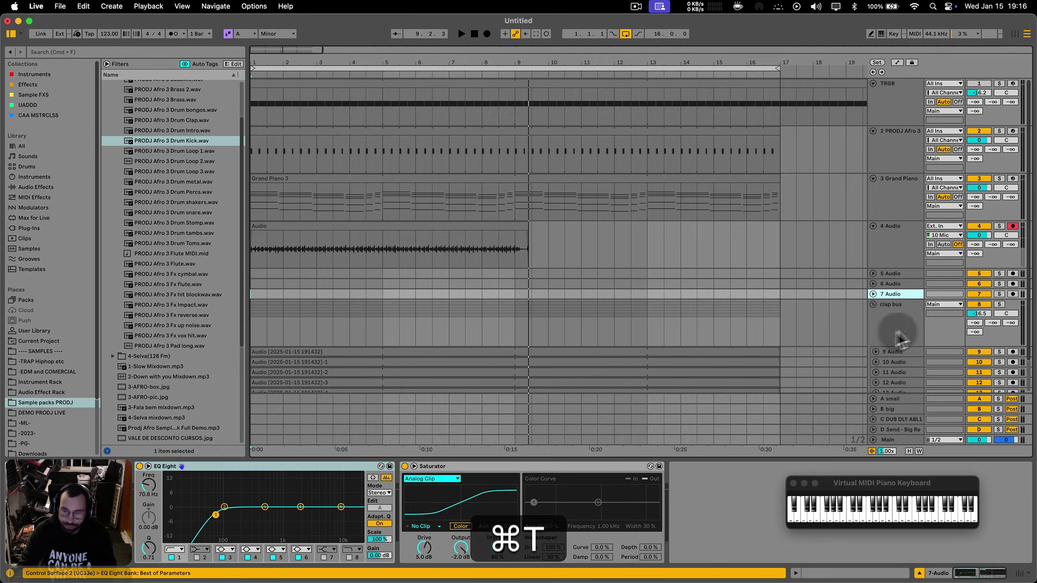
pyautogui.keyDown('alt'); pyautogui.click(873, 294); pyautogui.keyUp('alt')
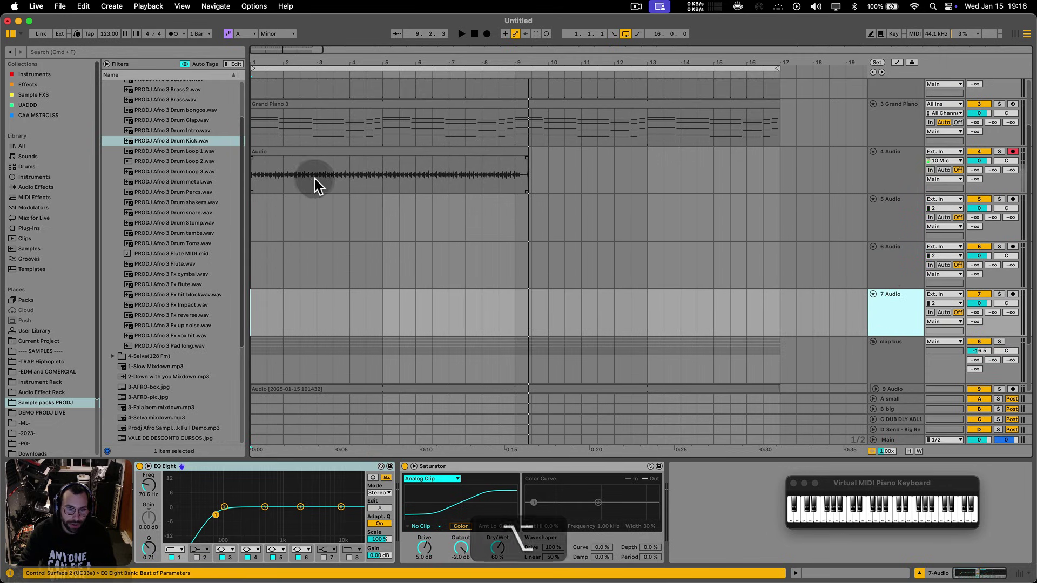
# - Split the shaker recording into two-bar clips and stack them at bar 1, one on each of the four tracks
pyautogui.moveTo(315, 180); pyautogui.dragTo(252, 179)
pyautogui.moveTo(319, 186); pyautogui.dragTo(261, 222)
pyautogui.press('super+e')
pyautogui.moveTo(452, 184); pyautogui.dragTo(286, 314)
pyautogui.press('super+e')
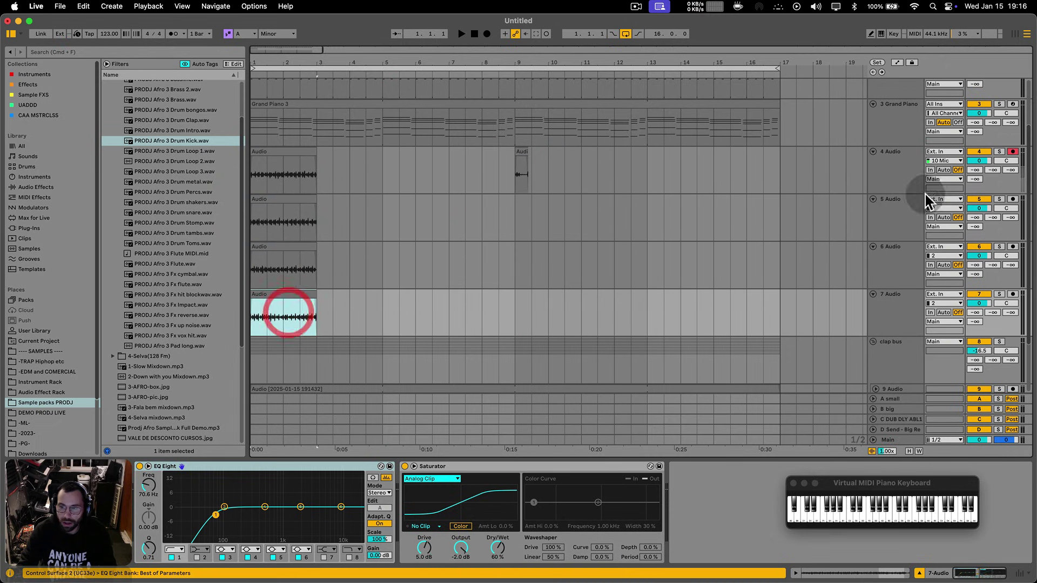
# - Pan the four shaker tracks 50R, 50L, 14L and 16R, and move the 16R track directly below the 50R one
pyautogui.moveTo(1007, 160); pyautogui.dragTo(1007, 214)
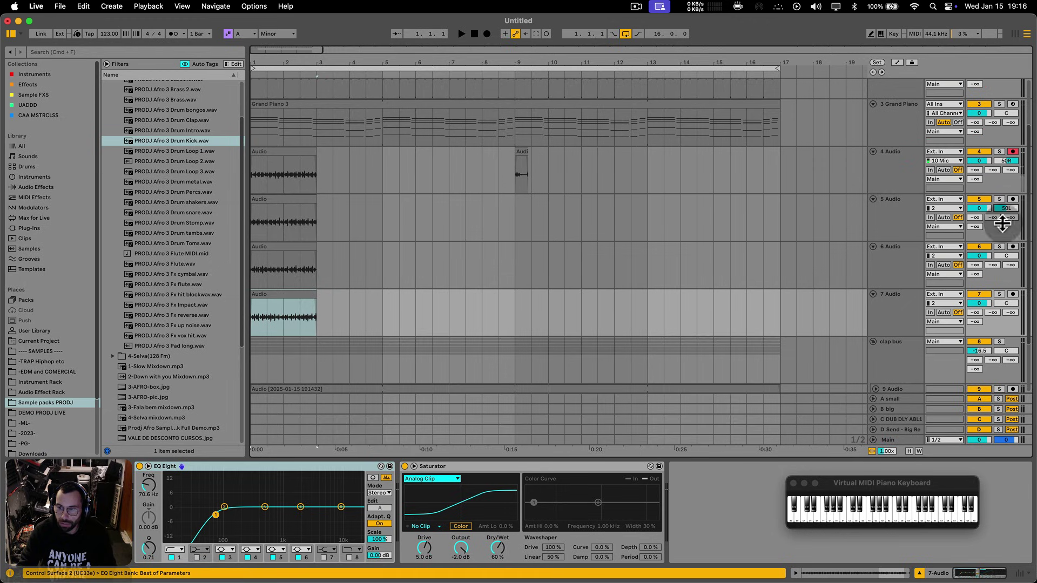
pyautogui.moveTo(1007, 256); pyautogui.dragTo(1007, 314)
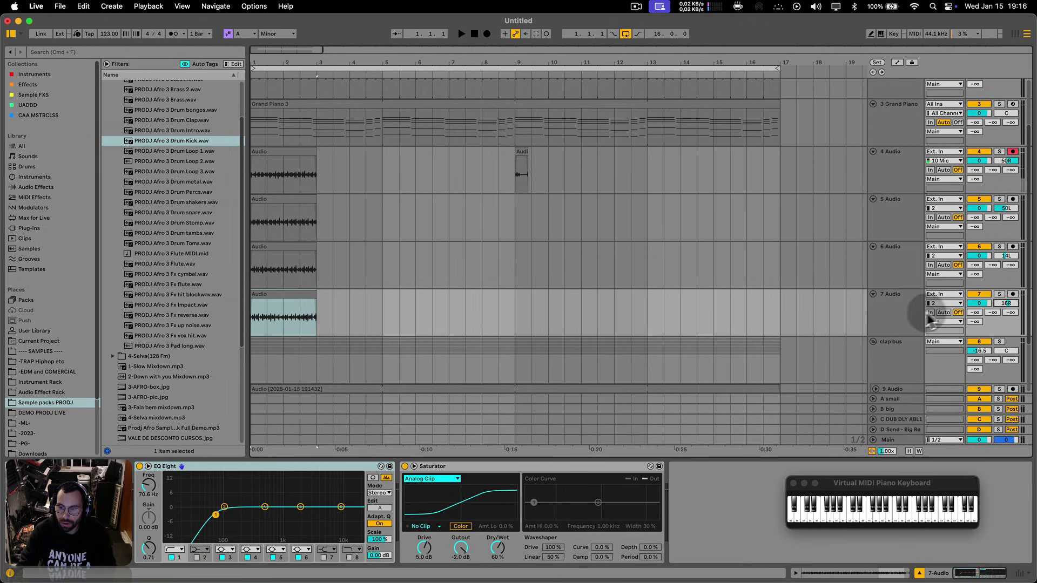
pyautogui.moveTo(905, 310); pyautogui.dragTo(901, 202)
# - Group the four shaker tracks and name the group "shkr bus"
pyautogui.keyDown('shift'); pyautogui.click(894, 133); pyautogui.keyUp('shift')
pyautogui.click(902, 173)
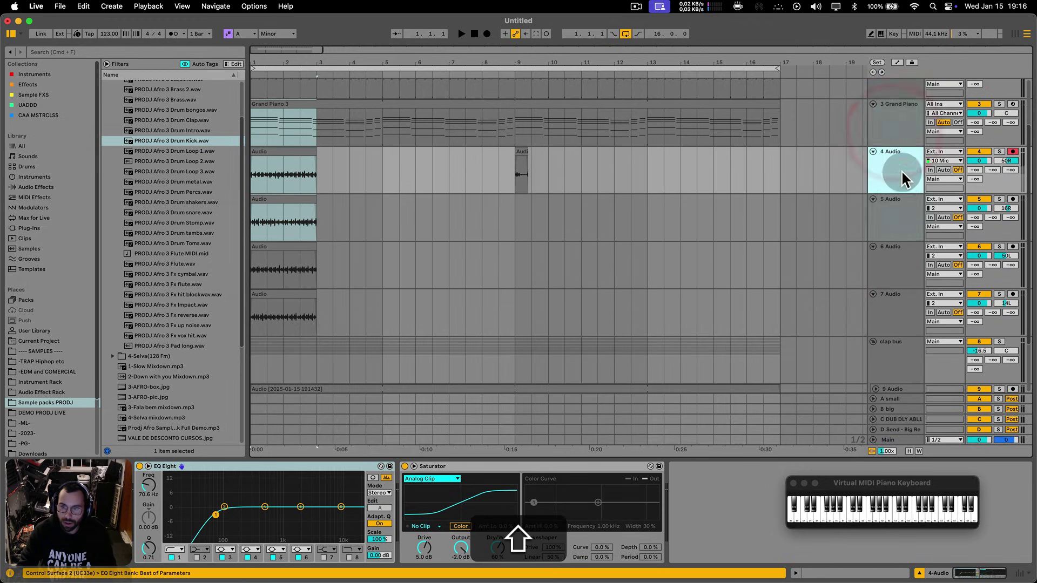
pyautogui.keyDown('shift'); pyautogui.click(894, 313); pyautogui.keyUp('shift')
pyautogui.press('shift+super+g')
pyautogui.click(888, 172)
pyautogui.press('super+r')
pyautogui.write('sh')
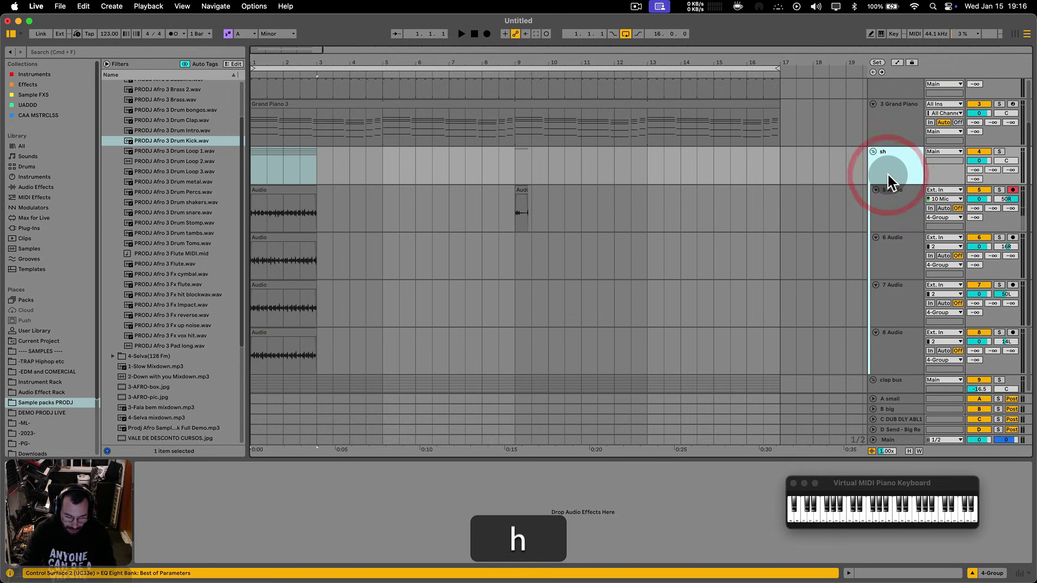
pyautogui.write('kr bus')
pyautogui.press('Return')
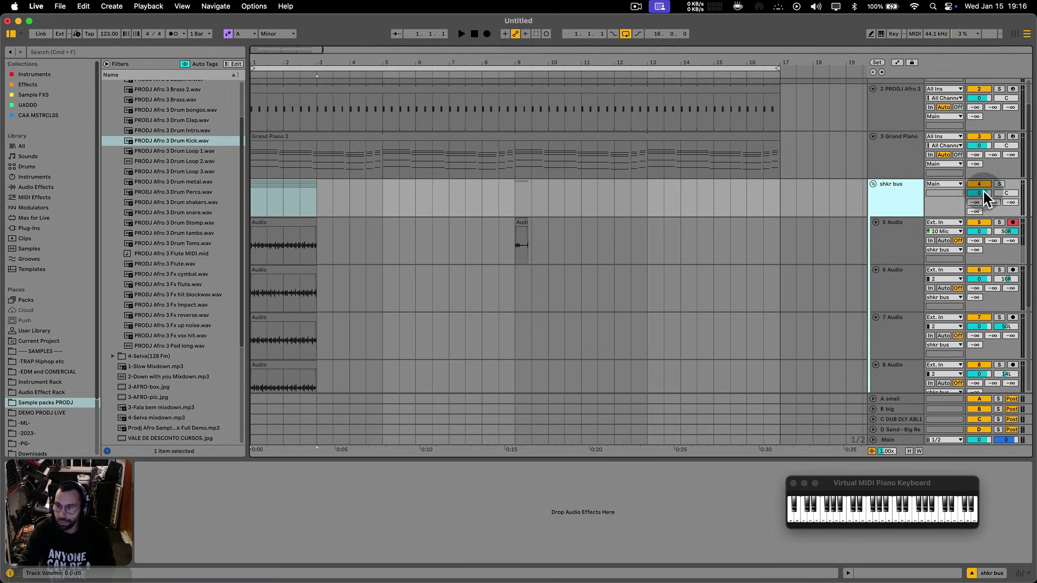
# - Lower the shkr bus volume to -8.2 dB and delete the leftover clip at bar 9 on its first track
pyautogui.moveTo(984, 192); pyautogui.dragTo(984, 217)
pyautogui.press('space')
pyautogui.scroll(-3, 595, 227)
pyautogui.moveTo(581, 135); pyautogui.dragTo(480, 141)
pyautogui.press('BackSpace')
pyautogui.press('space')
# - Duplicate the two-bar shaker clips on all four tracks four times, up to bar 11
pyautogui.moveTo(319, 298); pyautogui.dragTo(220, 140)
pyautogui.press('super+d')
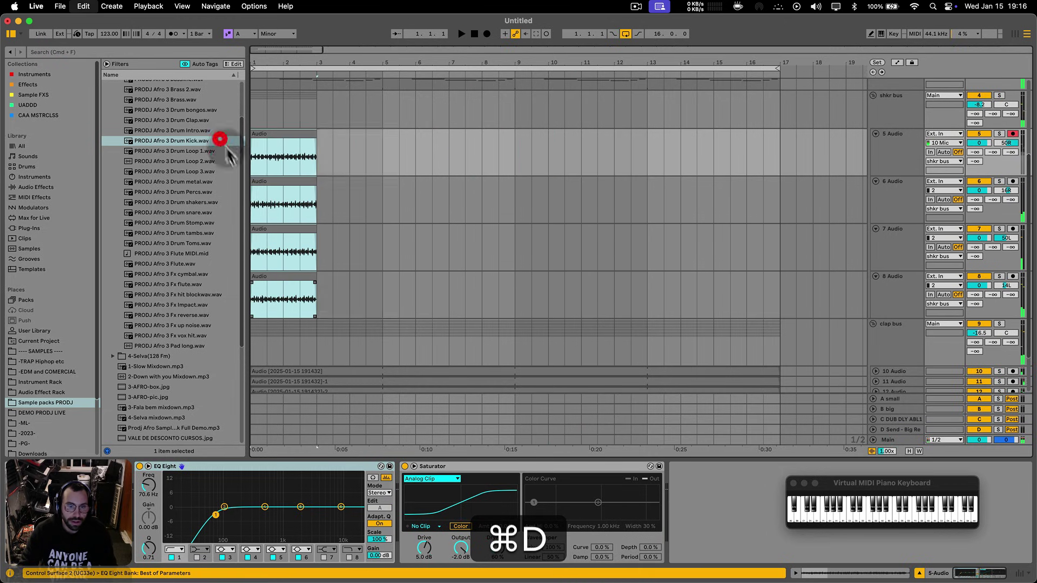
pyautogui.press('super+d')
pyautogui.press('super+d')
pyautogui.press('super+d')
# - Consolidate the first eight bars of shaker on each of the four tracks and extend the resulting clips to bar 17
pyautogui.moveTo(510, 303); pyautogui.dragTo(215, 135)
pyautogui.press('super+j')
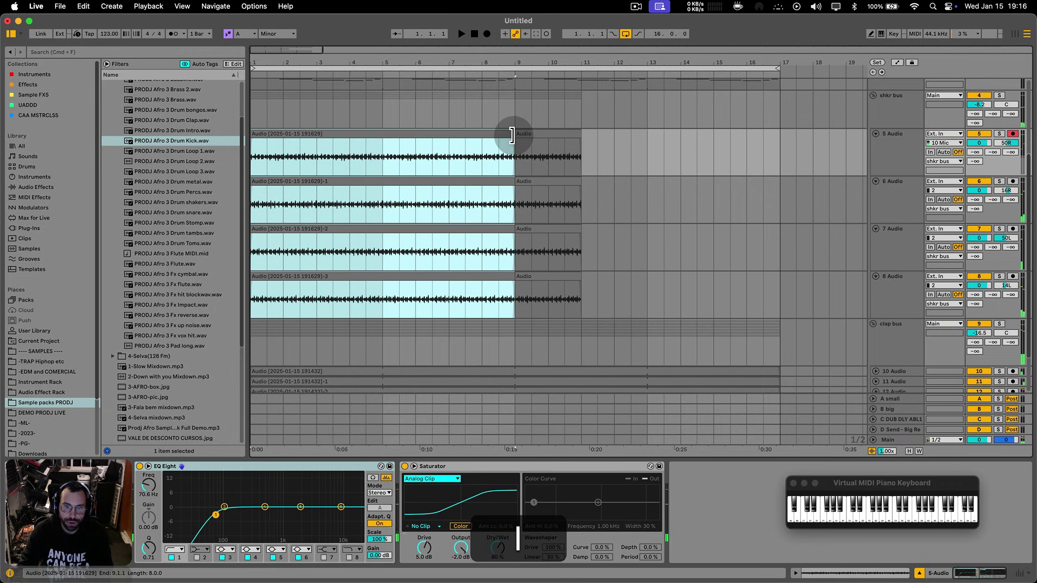
pyautogui.moveTo(515, 137); pyautogui.dragTo(780, 146)
# - Add the Kickstart 2 plug-in from the Effects collection to the shkr bus
pyautogui.click(894, 109)
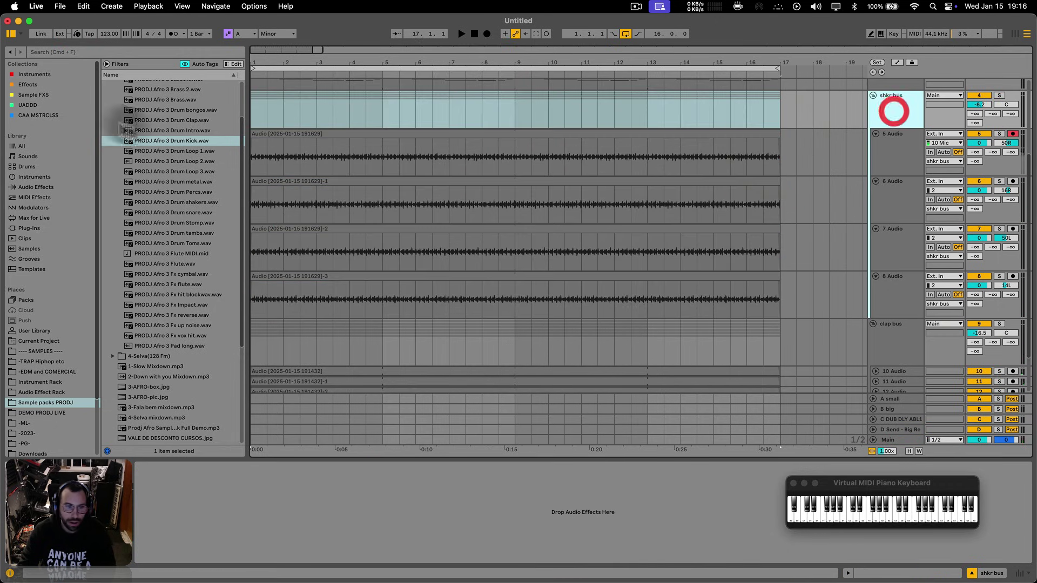
pyautogui.click(36, 93)
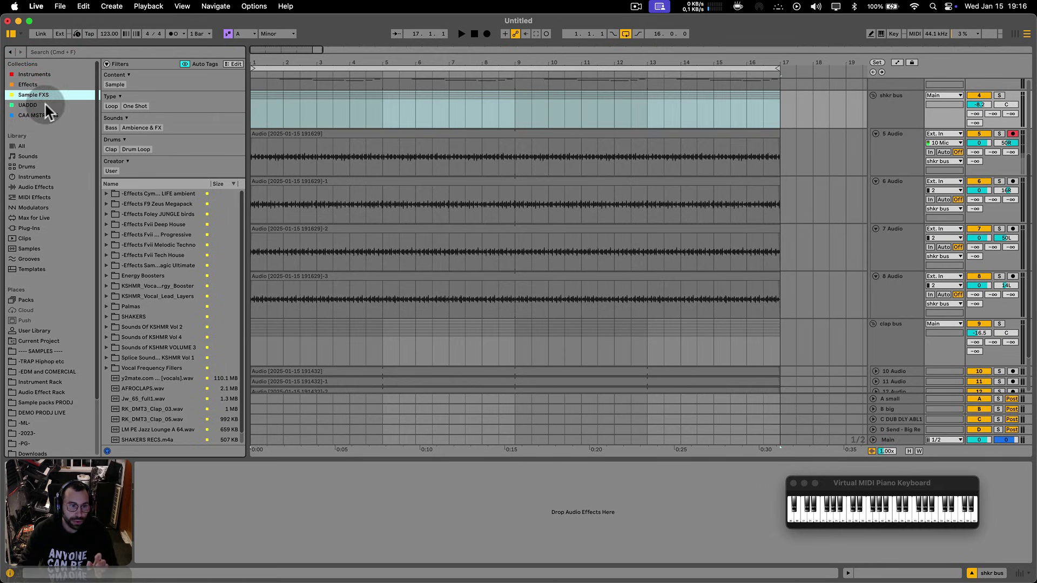
pyautogui.click(28, 84)
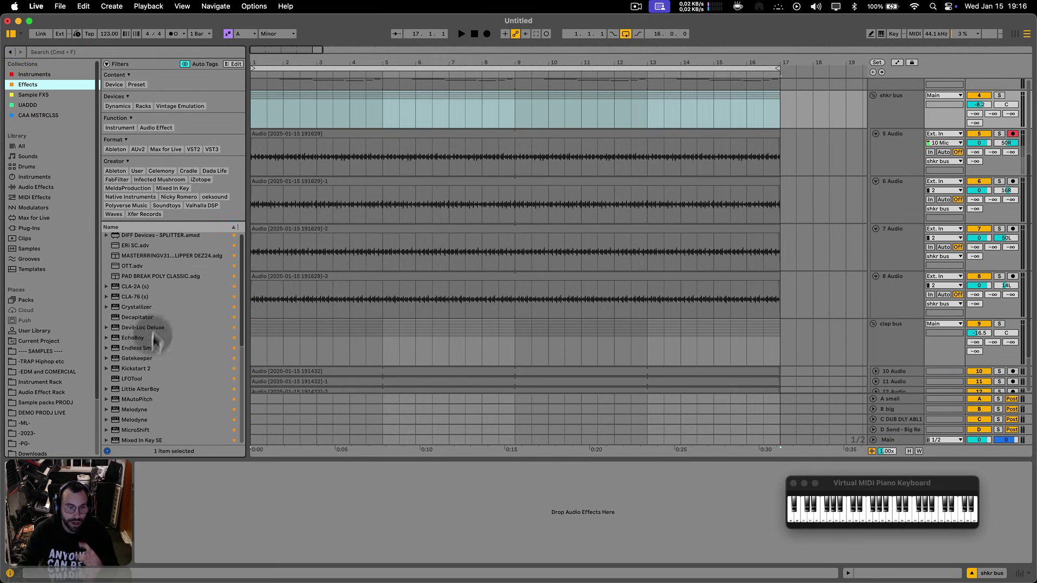
pyautogui.click(146, 225)
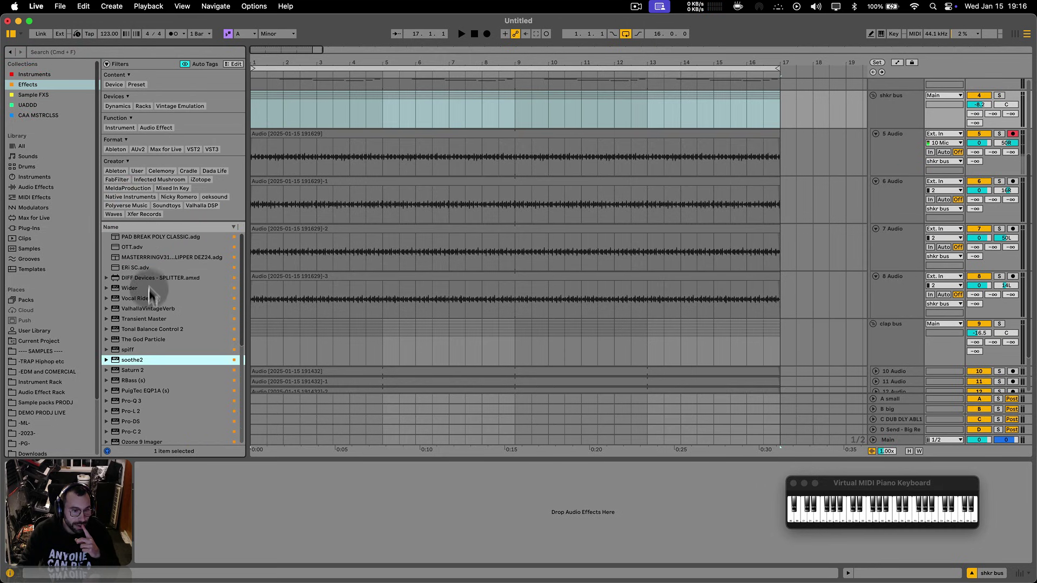
pyautogui.click(141, 227)
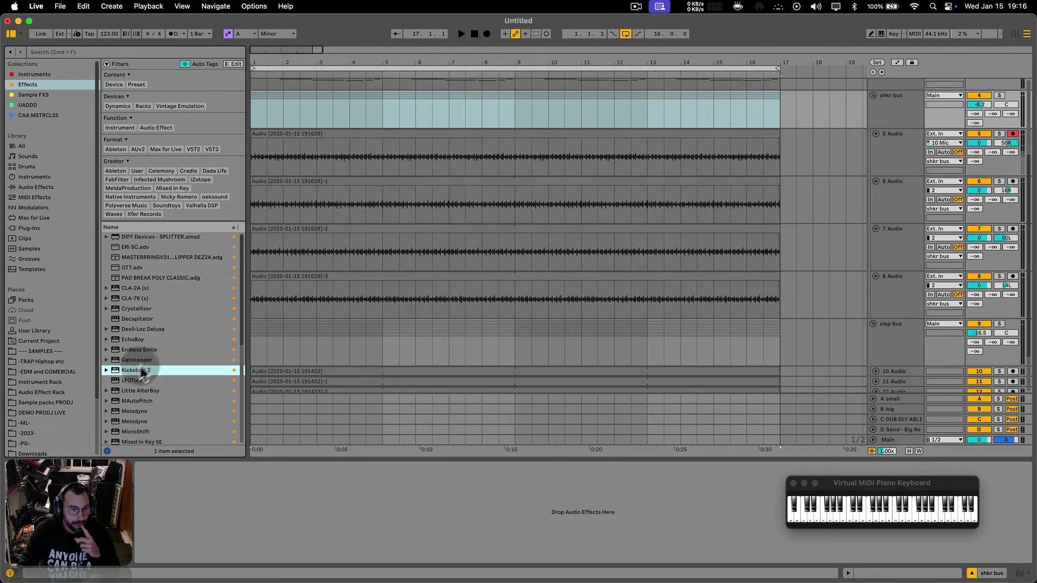
pyautogui.moveTo(143, 372); pyautogui.dragTo(417, 113)
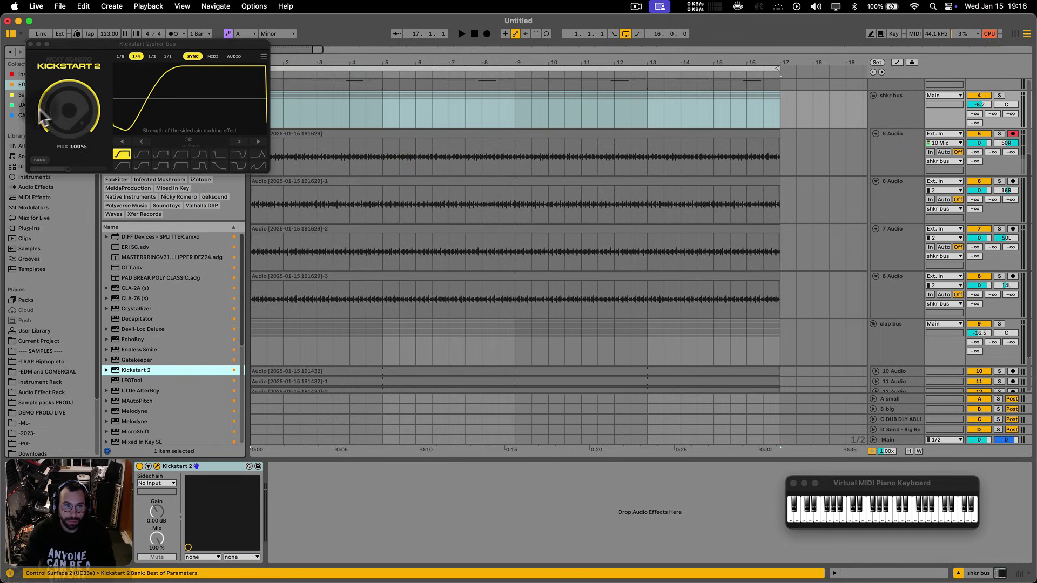
# - During playback, set the Kickstart 2 mix to 64%, lower the shkr bus volume to -14.5 dB and close the plug-in window
pyautogui.press('space')
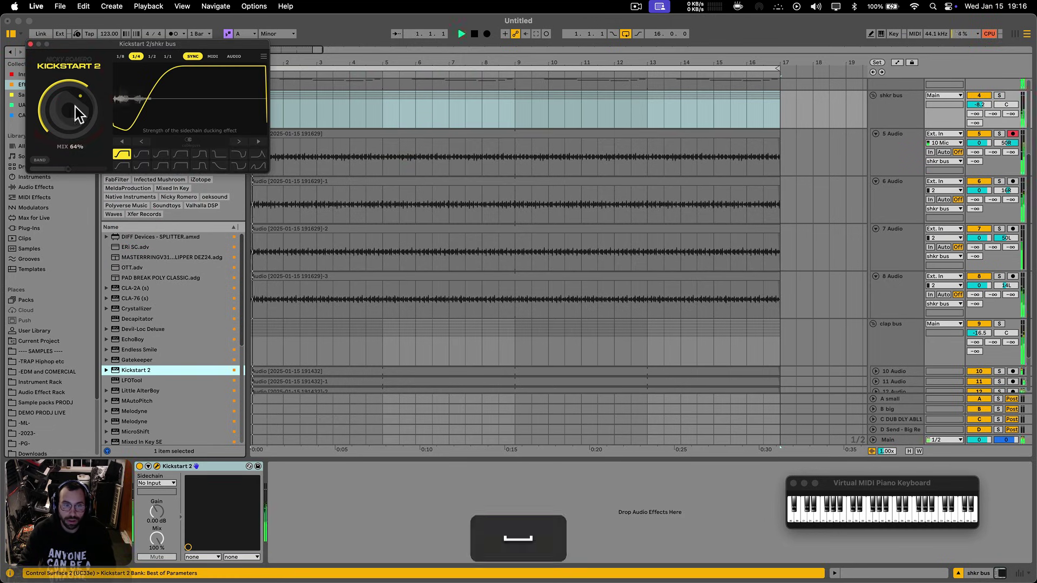
pyautogui.moveTo(969, 106); pyautogui.dragTo(969, 114)
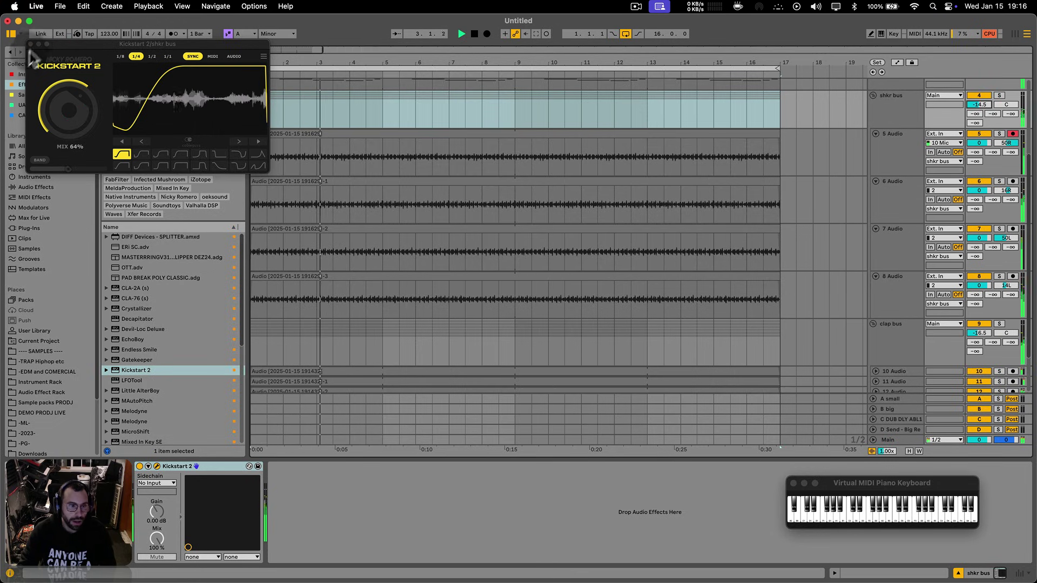
pyautogui.click(30, 44)
# - Transpose all four 16-bar shaker clips down 5 semitones
pyautogui.click(665, 313)
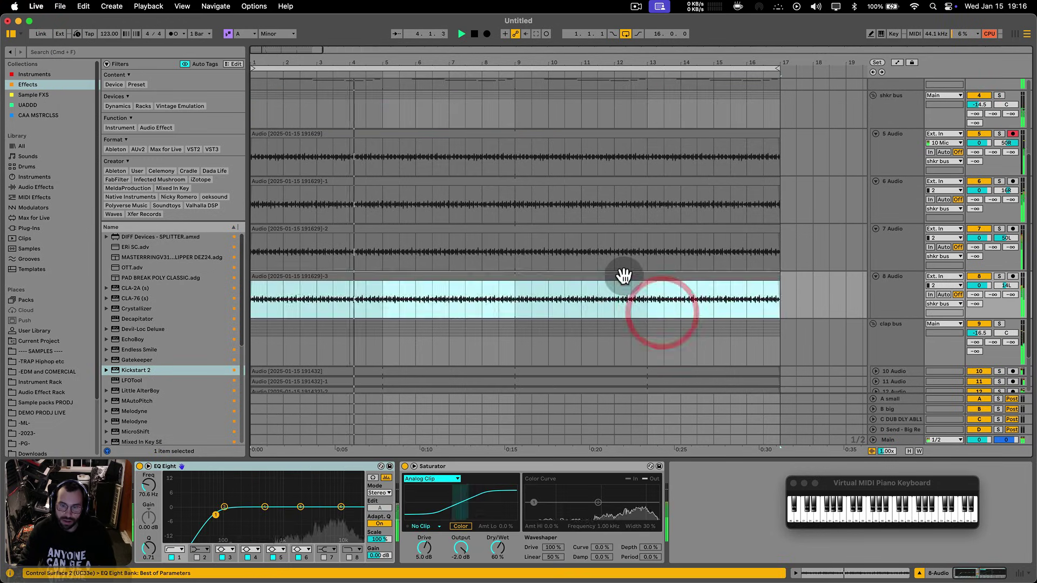
pyautogui.keyDown('shift'); pyautogui.click(552, 130); pyautogui.keyUp('shift')
pyautogui.keyDown('shift'); pyautogui.click(552, 134); pyautogui.keyUp('shift')
pyautogui.hotkey('shift', 'Tab')
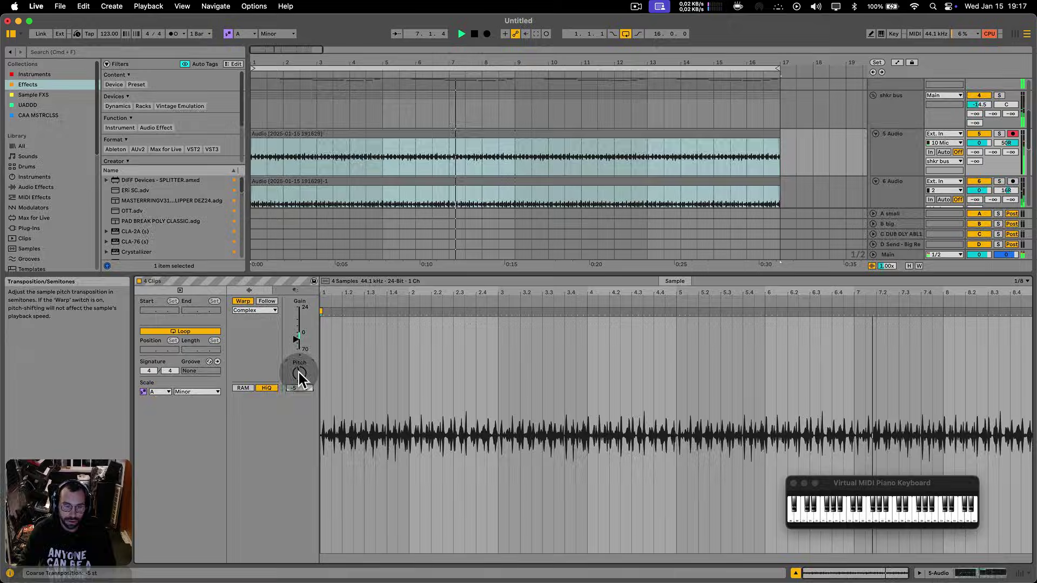
pyautogui.hotkey('shift', 'Tab')
# - Fold the four tracks inside the shkr bus, stop playback and select the Grand Piano track
pyautogui.click(911, 247)
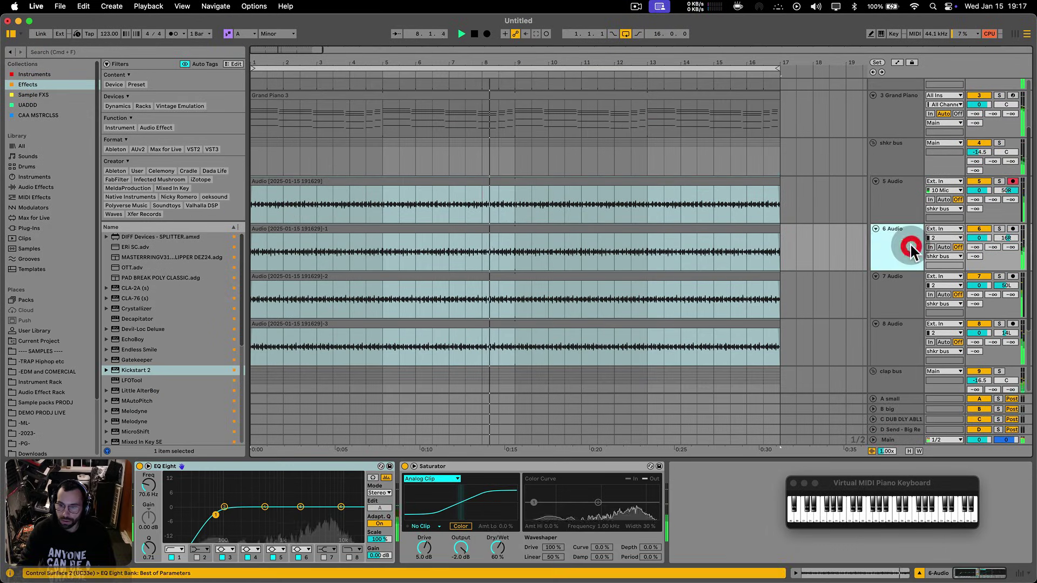
pyautogui.keyDown('alt'); pyautogui.click(876, 263); pyautogui.keyUp('alt')
pyautogui.press('space')
pyautogui.click(885, 195)
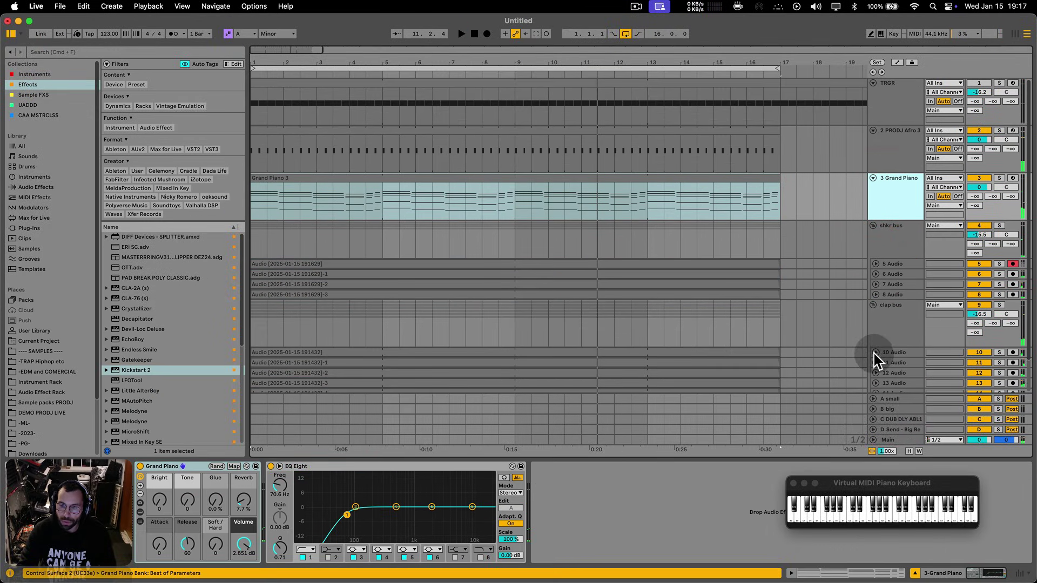
# - Unfold the first track in the clap bus and extract the groove from its recorded clap clip
pyautogui.click(875, 353)
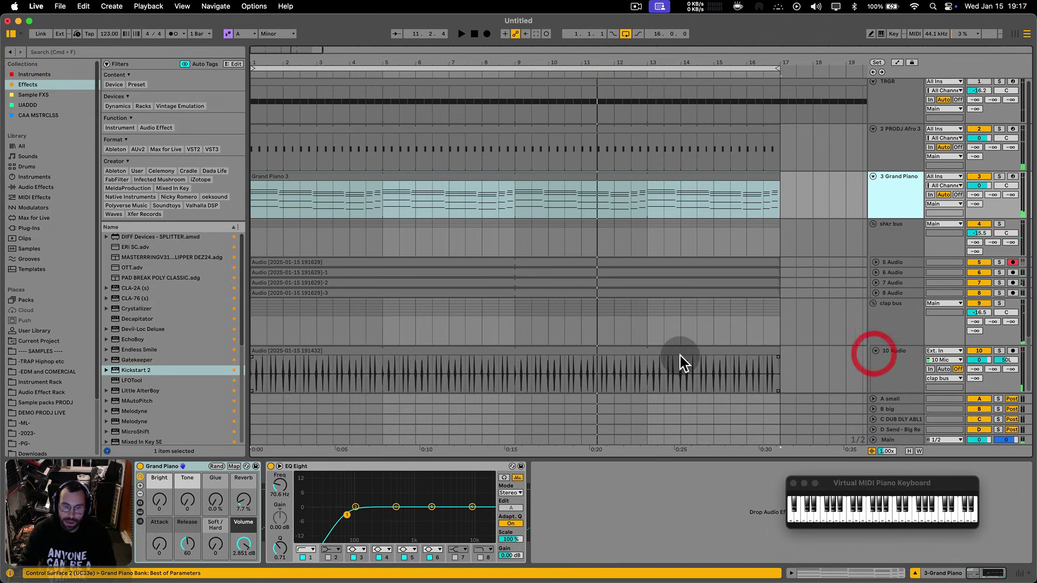
pyautogui.scroll(-2, 648, 351)
pyautogui.click(308, 309)
pyautogui.doubleClick(301, 308)
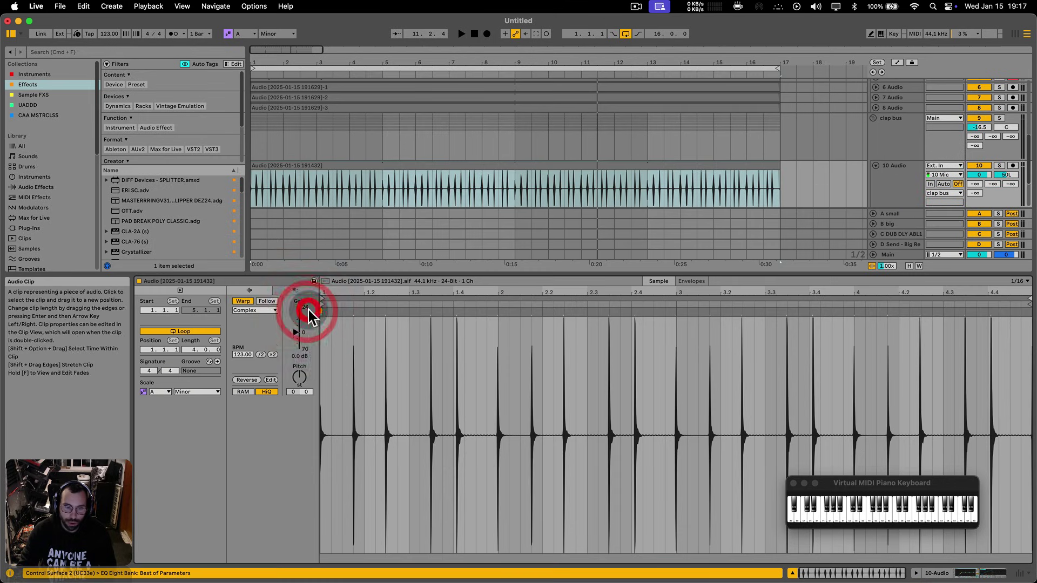
pyautogui.press('cmd+a')
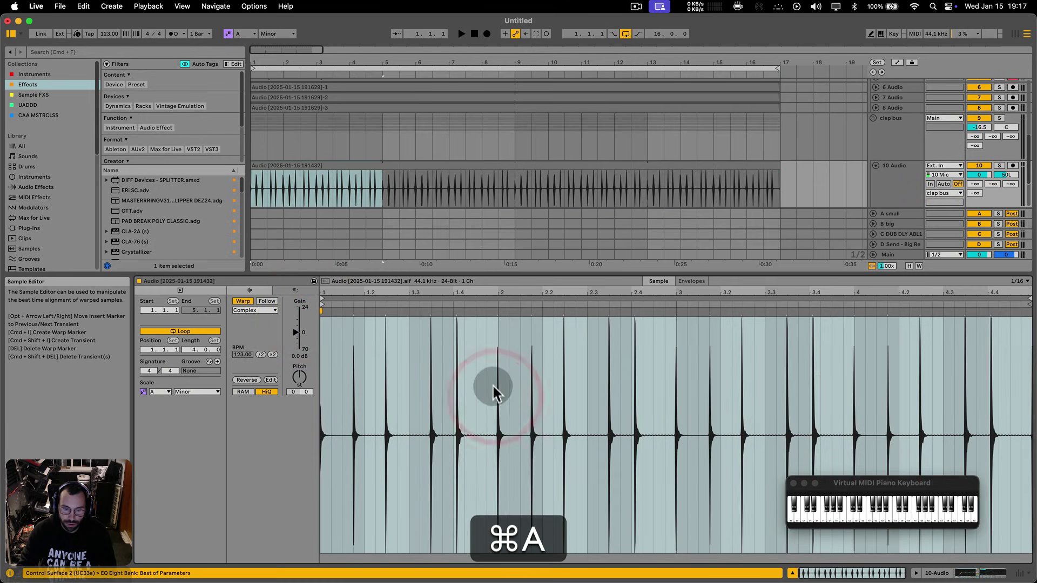
pyautogui.rightClick(499, 390)
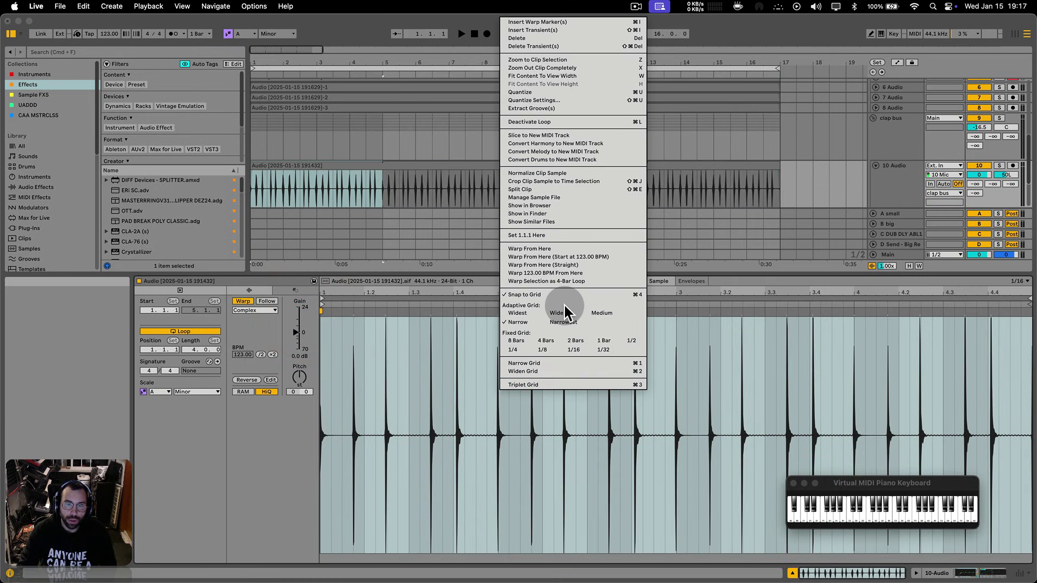
pyautogui.click(556, 107)
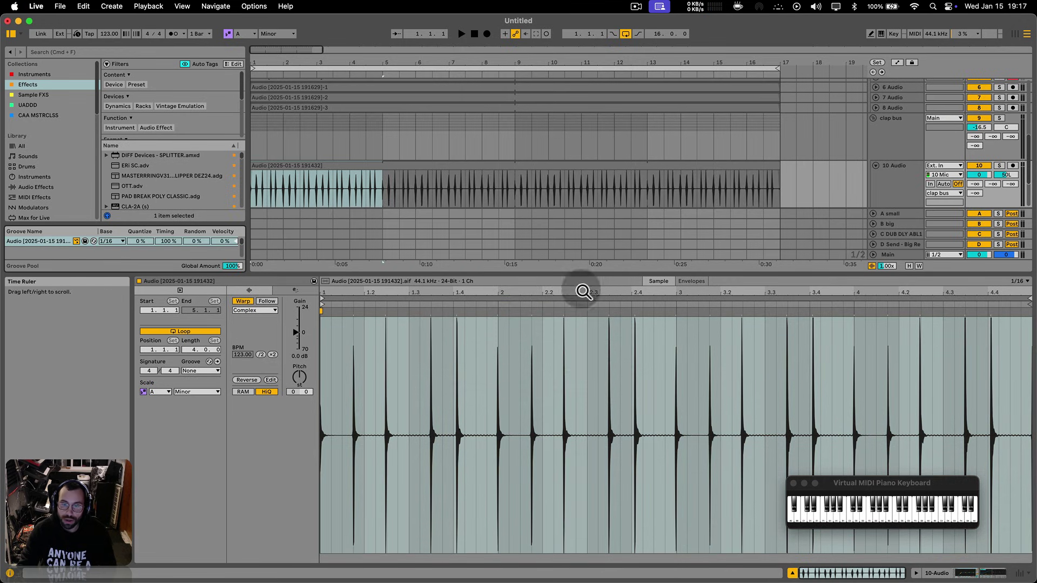
# - Insert three new MIDI tracks directly below the Grand Piano track
pyautogui.moveTo(590, 271); pyautogui.dragTo(579, 440)
pyautogui.scroll(5, 841, 218)
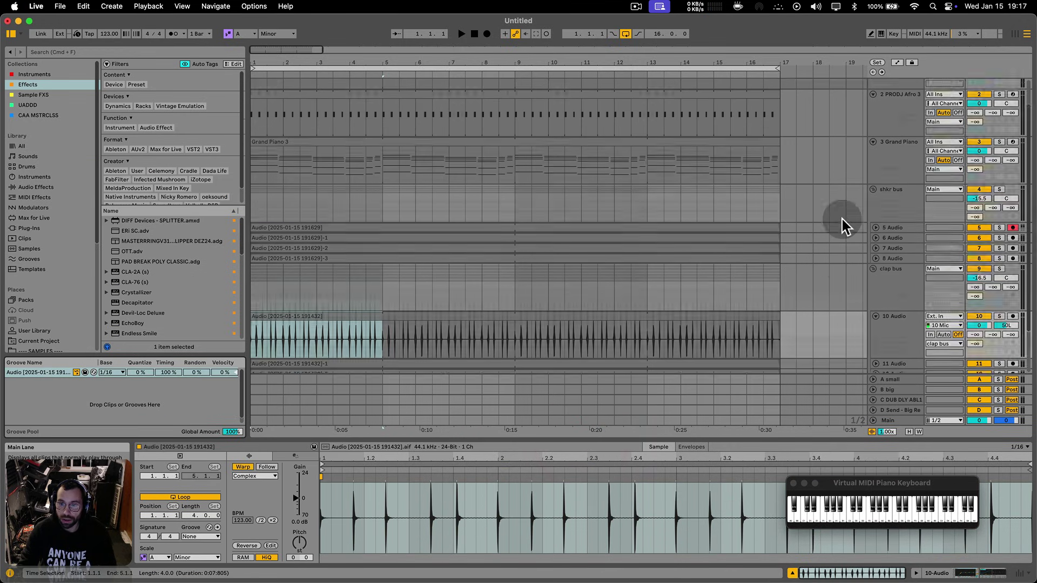
pyautogui.click(912, 194)
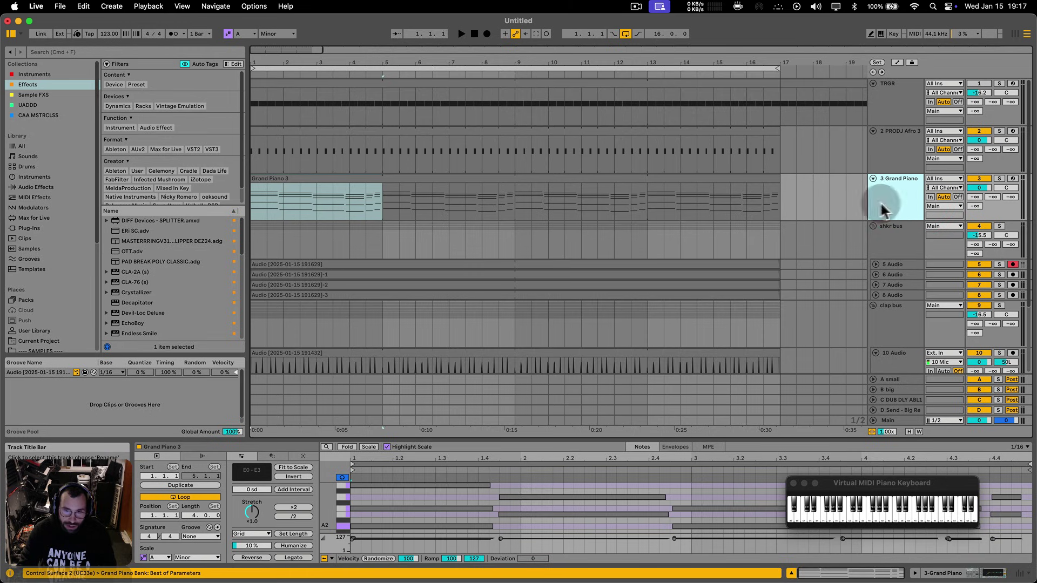
pyautogui.click(786, 211)
pyautogui.click(906, 188)
pyautogui.press('shift+super+t')
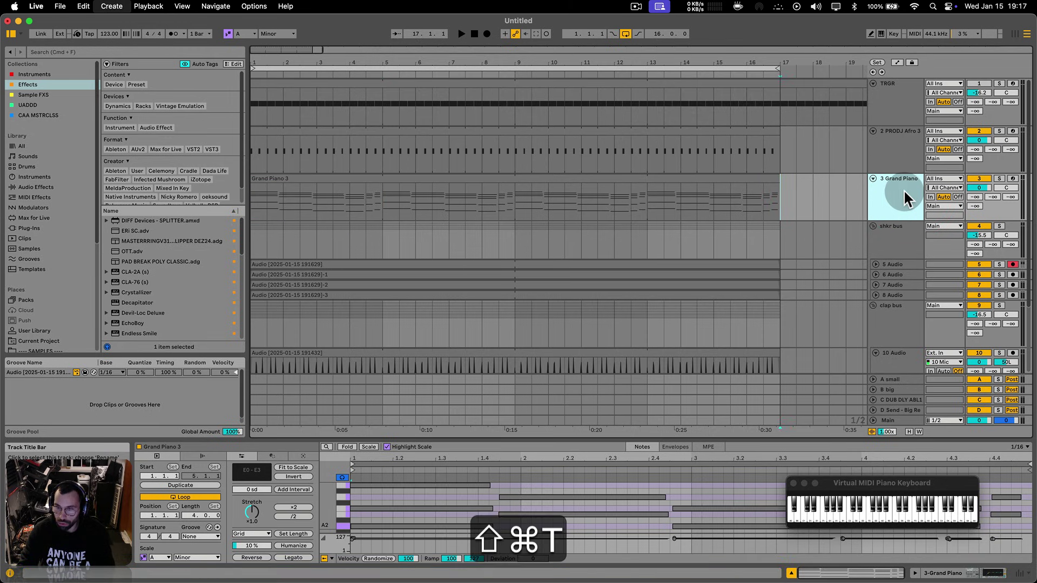
pyautogui.press('shift+super+t')
pyautogui.press('shift+super+t')
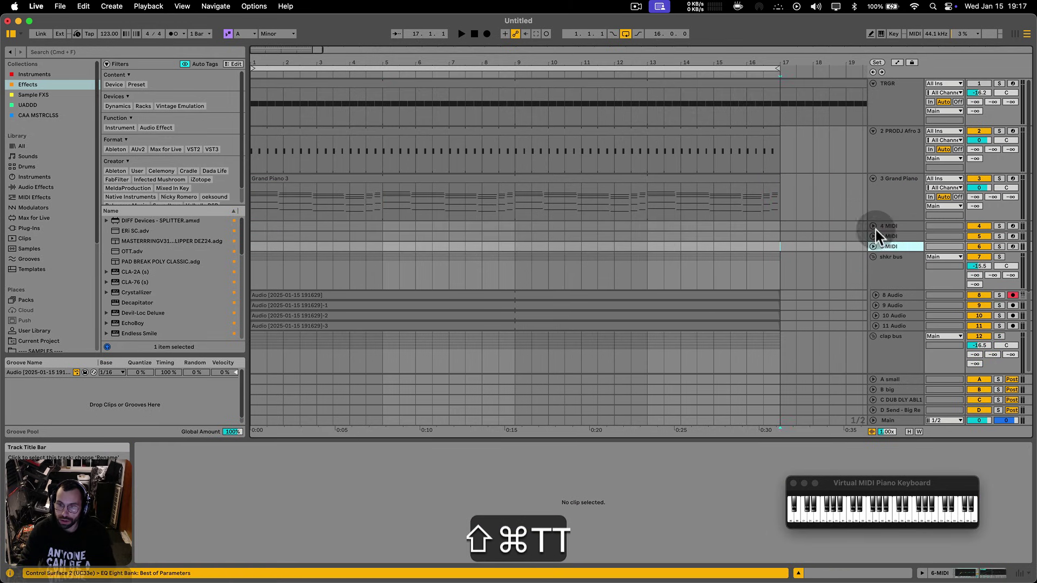
# - Preview the 808 Core Kit from the Drums library and load it onto the first new MIDI track
pyautogui.click(886, 227)
pyautogui.click(23, 166)
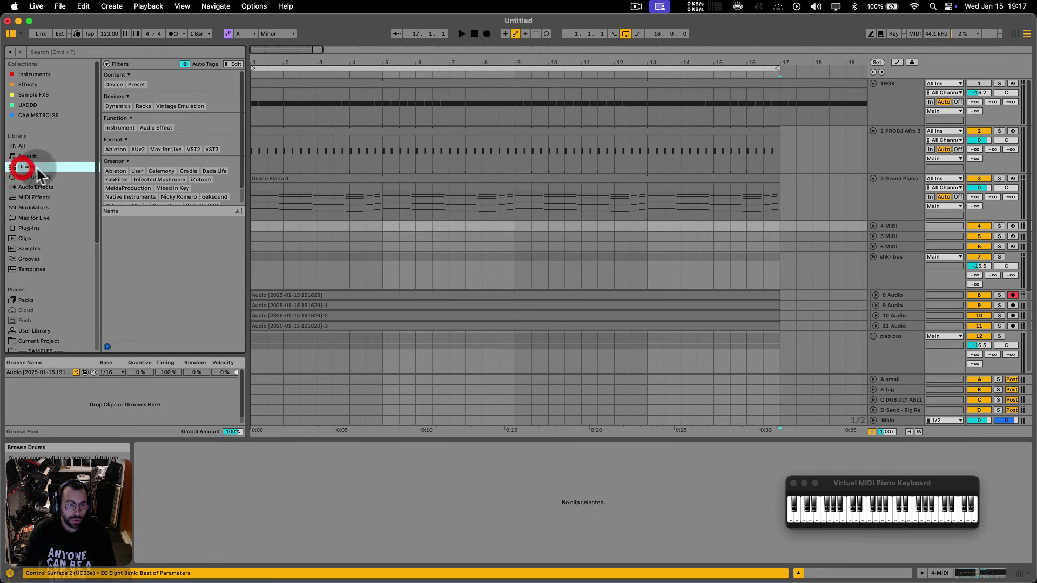
pyautogui.click(134, 270)
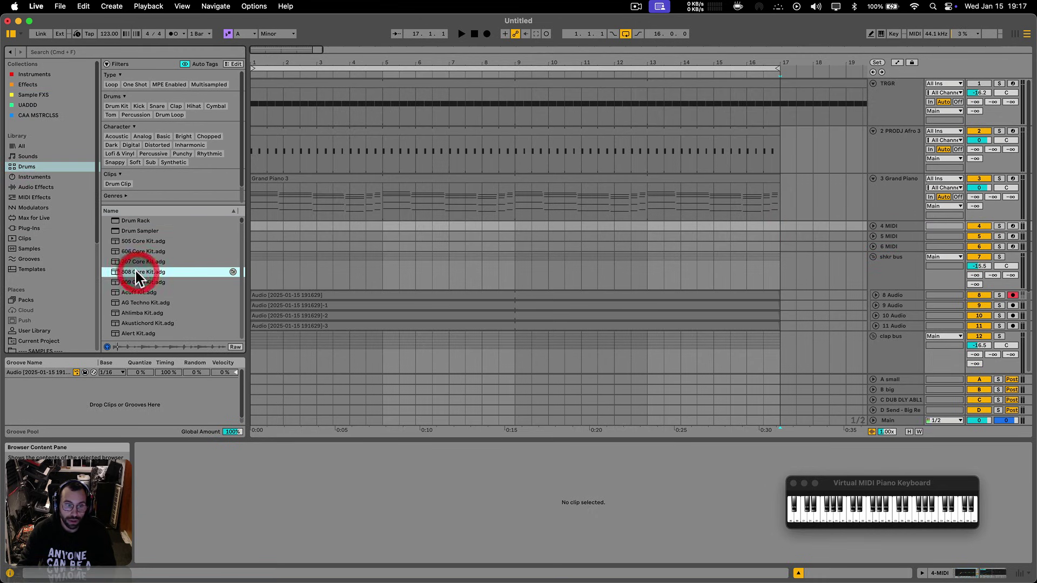
pyautogui.press('space')
pyautogui.moveTo(135, 272); pyautogui.dragTo(495, 230)
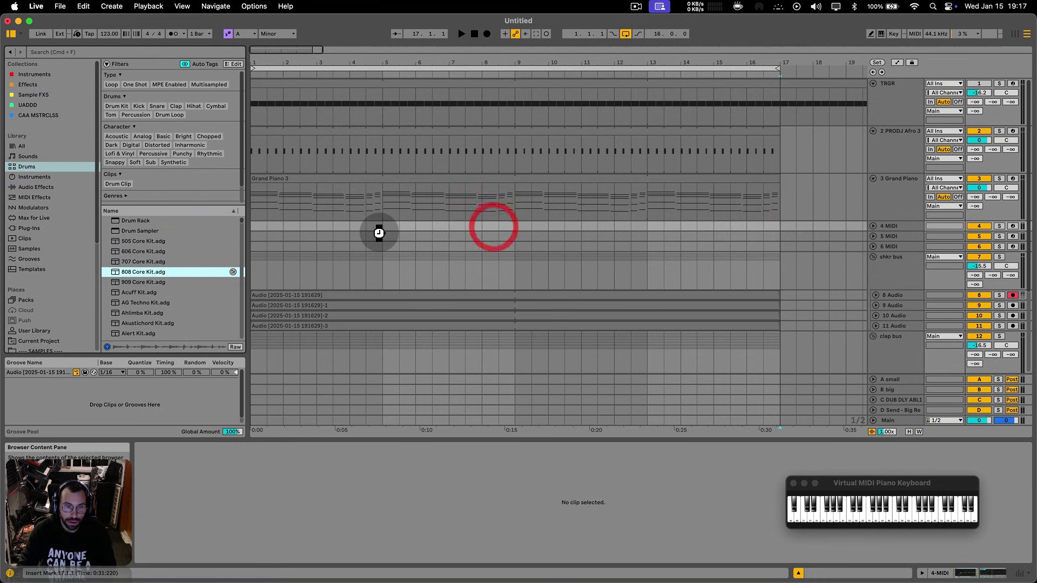
# - Insert an empty four-bar MIDI clip at the start of the 808 Core Kit track and enlarge its note editor
pyautogui.moveTo(381, 226); pyautogui.dragTo(250, 228)
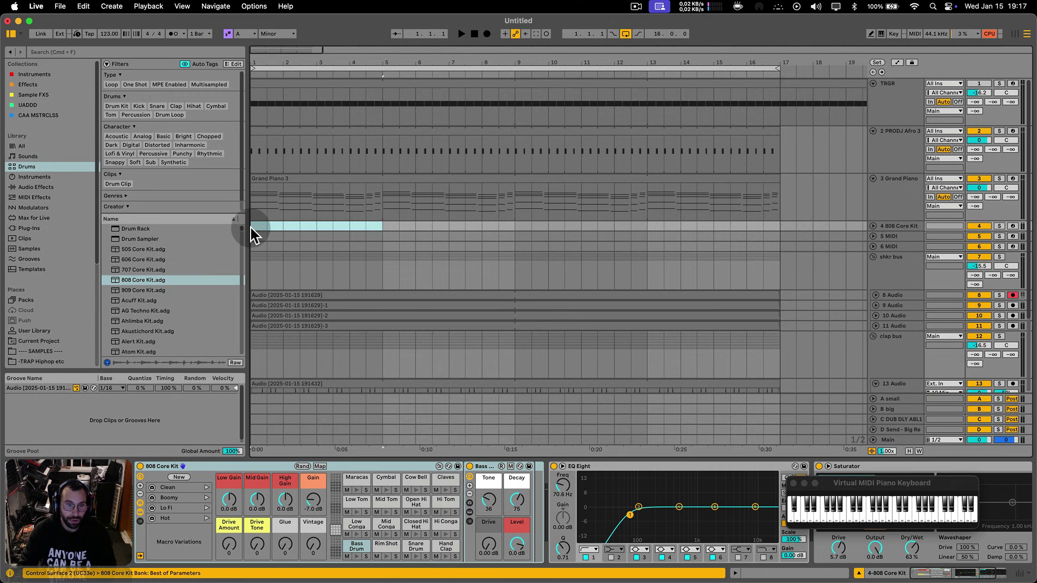
pyautogui.press('shift+super+m')
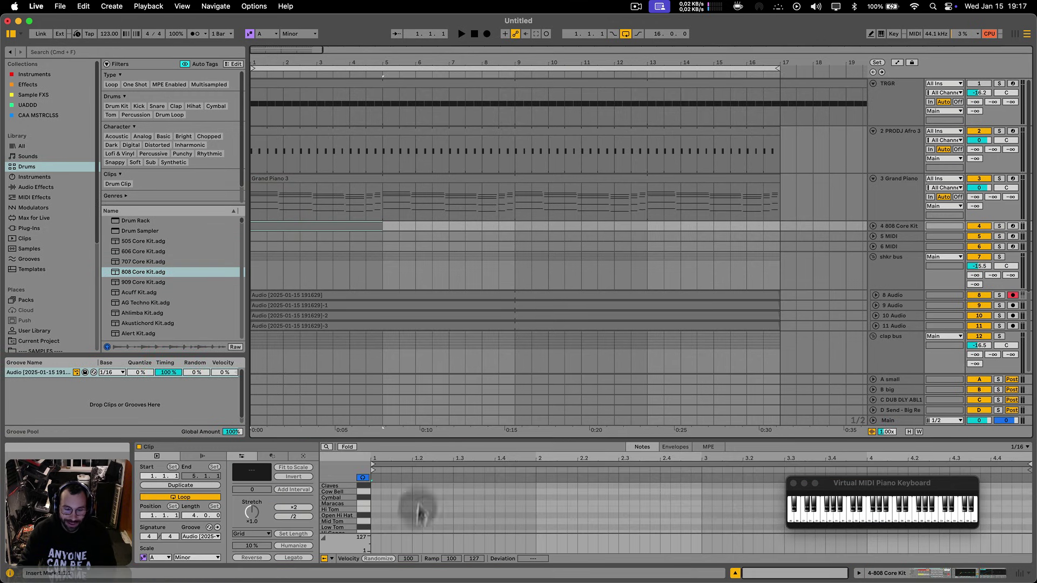
pyautogui.moveTo(432, 444); pyautogui.dragTo(415, 358)
pyautogui.moveTo(341, 451); pyautogui.dragTo(344, 448)
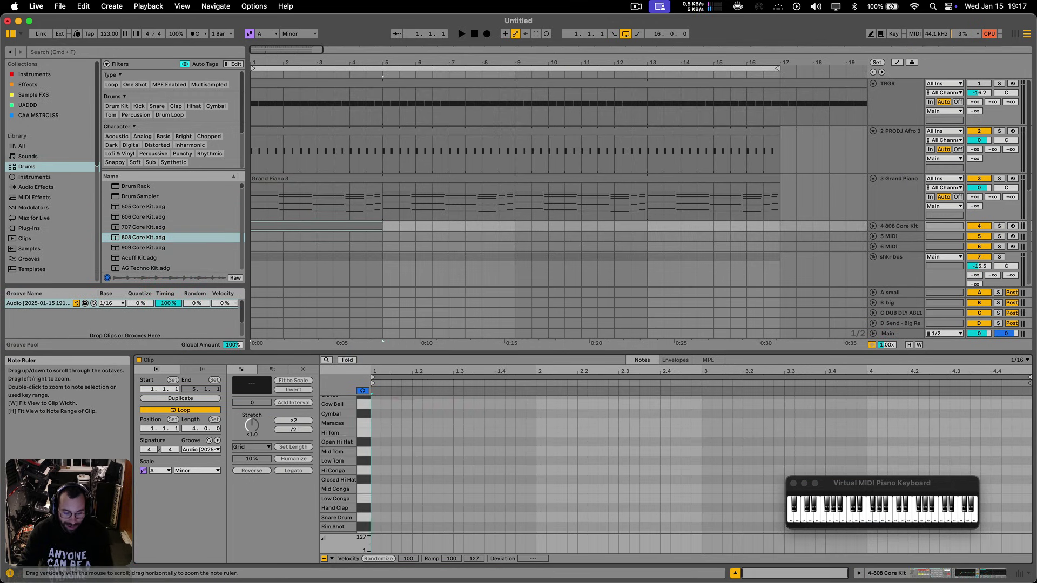
# - Arm the 808 Core Kit track and audition its drum sounds, including the Low Tom and Mid Tom
pyautogui.click(1013, 226)
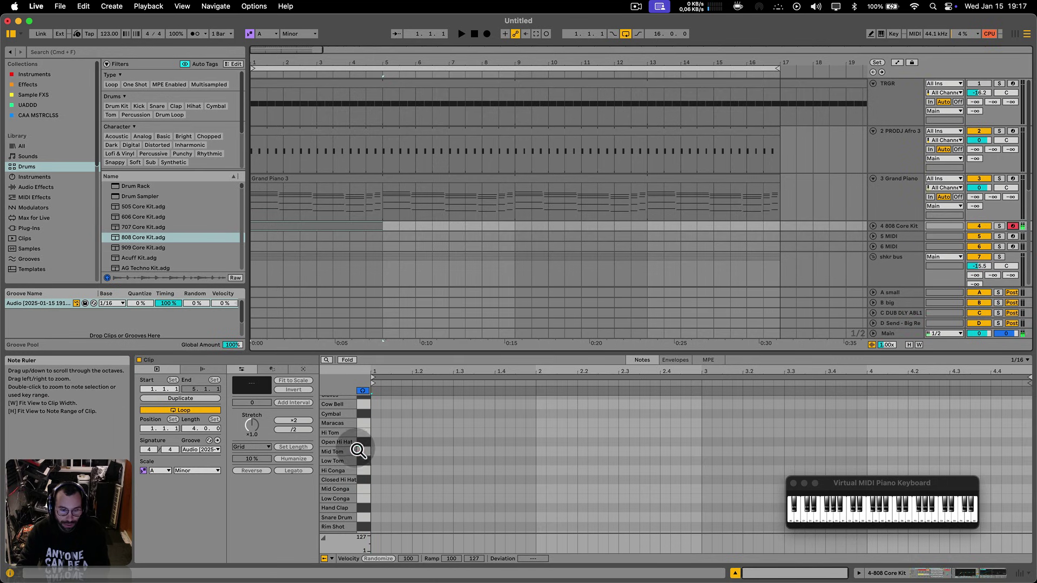
pyautogui.moveTo(359, 454); pyautogui.dragTo(357, 452)
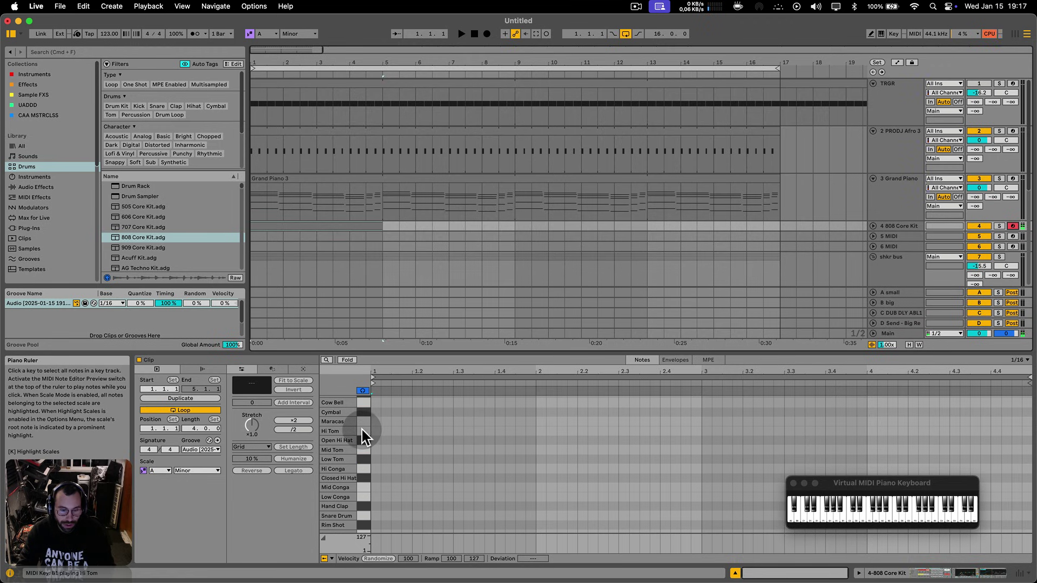
pyautogui.scroll(1, 360, 434)
pyautogui.scroll(-1, 358, 436)
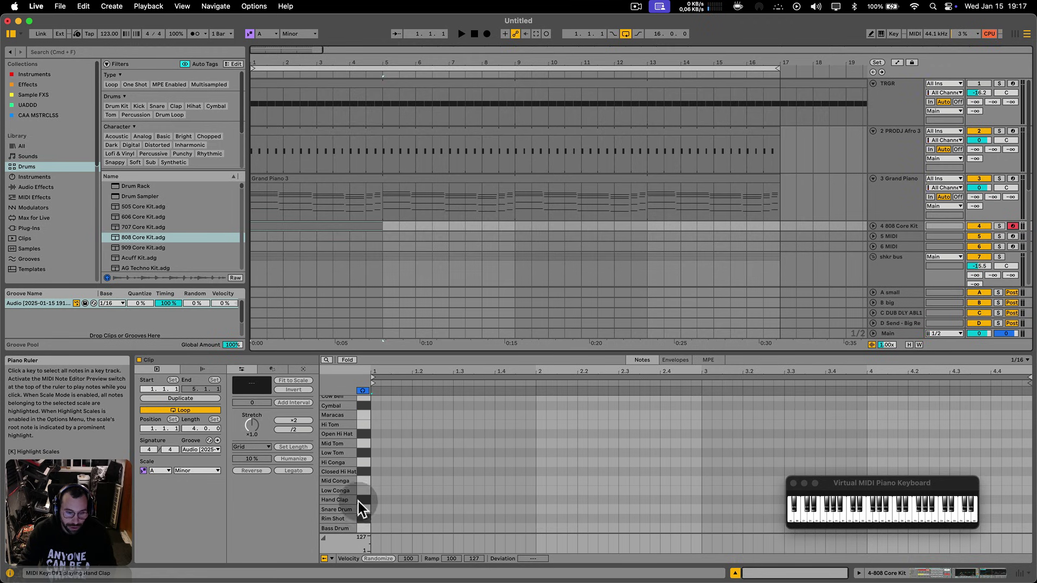
pyautogui.click(361, 479)
pyautogui.click(362, 448)
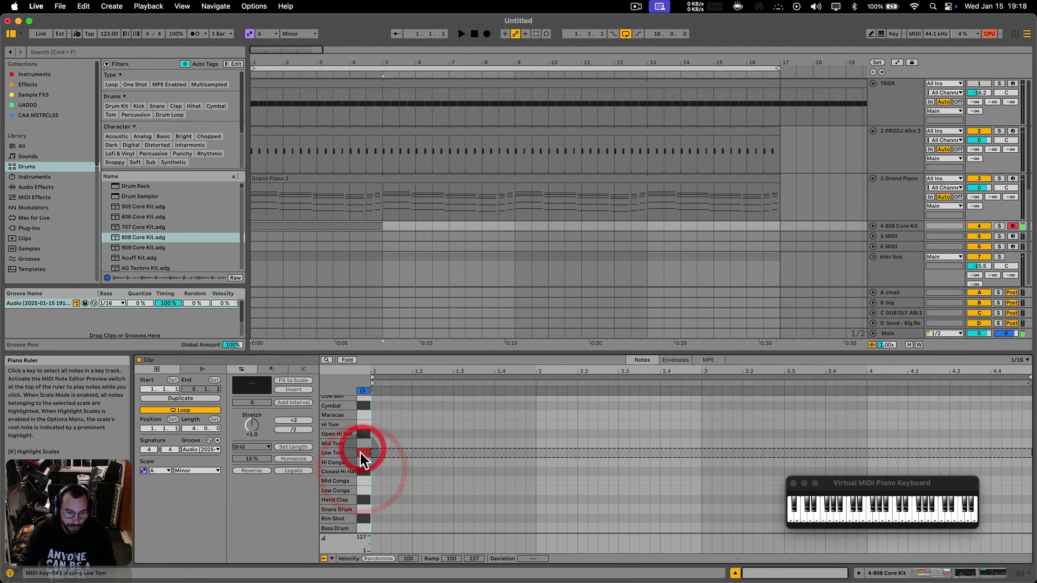
pyautogui.click(363, 447)
# - Draw Low Tom notes at 1.1.4 and 1.3.4 and Mid Tom notes at 1.2.3 and 1.4.3
pyautogui.press('b')
pyautogui.click(406, 453)
pyautogui.click(438, 443)
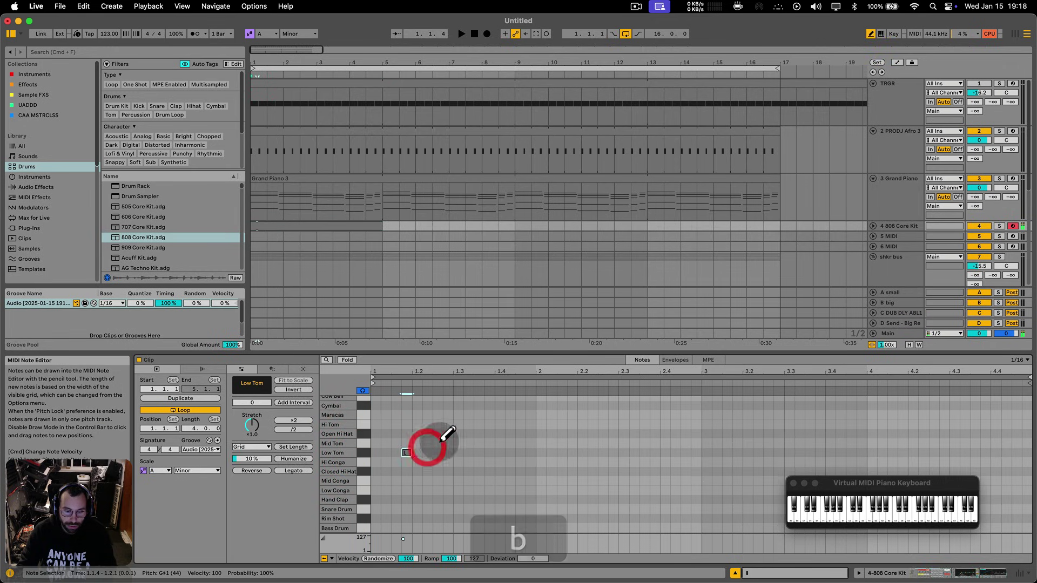
pyautogui.click(489, 453)
pyautogui.click(520, 444)
pyautogui.press('b')
pyautogui.press('b')
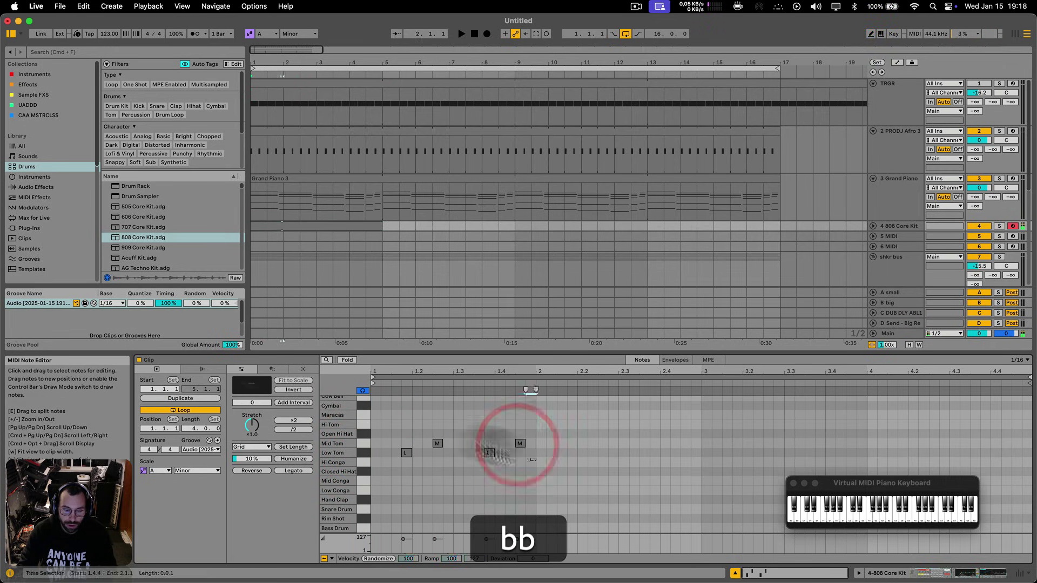
# - Loop only the first bar of the tom clip and commit the extracted clap groove to its notes
pyautogui.press('super+b')
pyautogui.click(287, 412)
pyautogui.press('super+l')
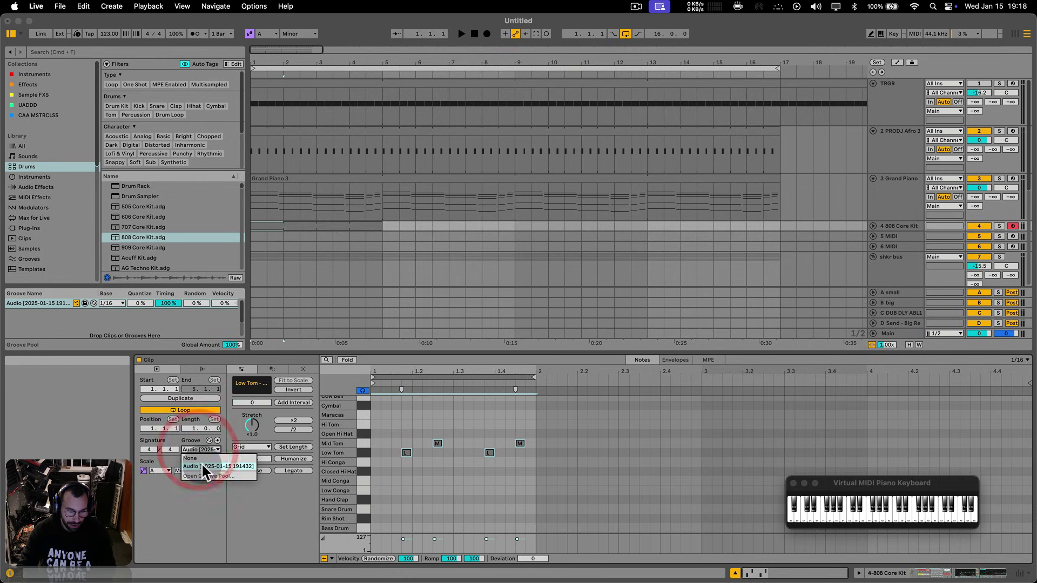
pyautogui.click(199, 459)
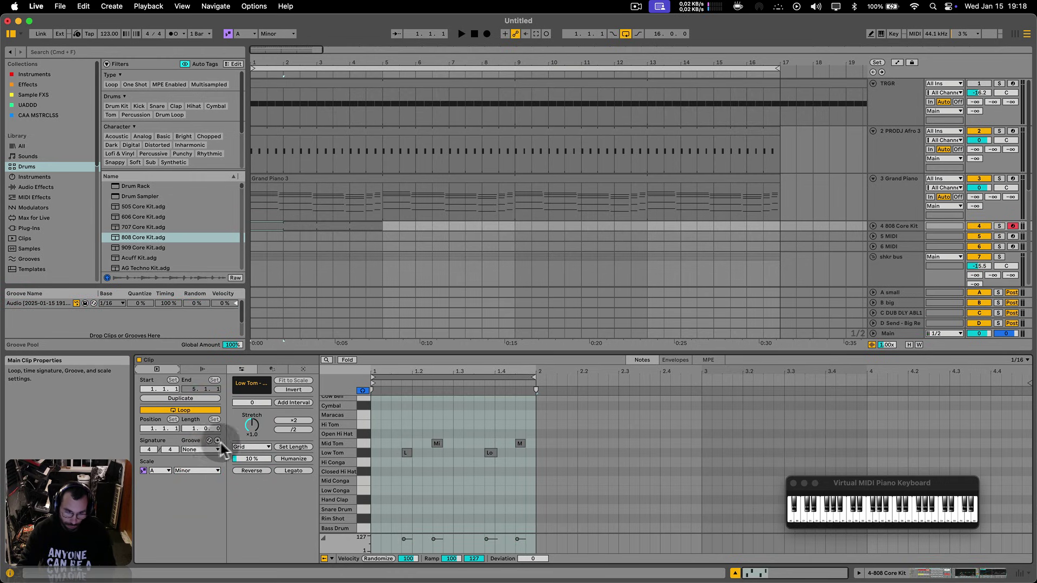
# - Extend the looped tom clip across all 16 bars during playback and unfold the 808 Core Kit track
pyautogui.press('space')
pyautogui.moveTo(382, 227); pyautogui.dragTo(787, 221)
pyautogui.press('space')
pyautogui.click(557, 225)
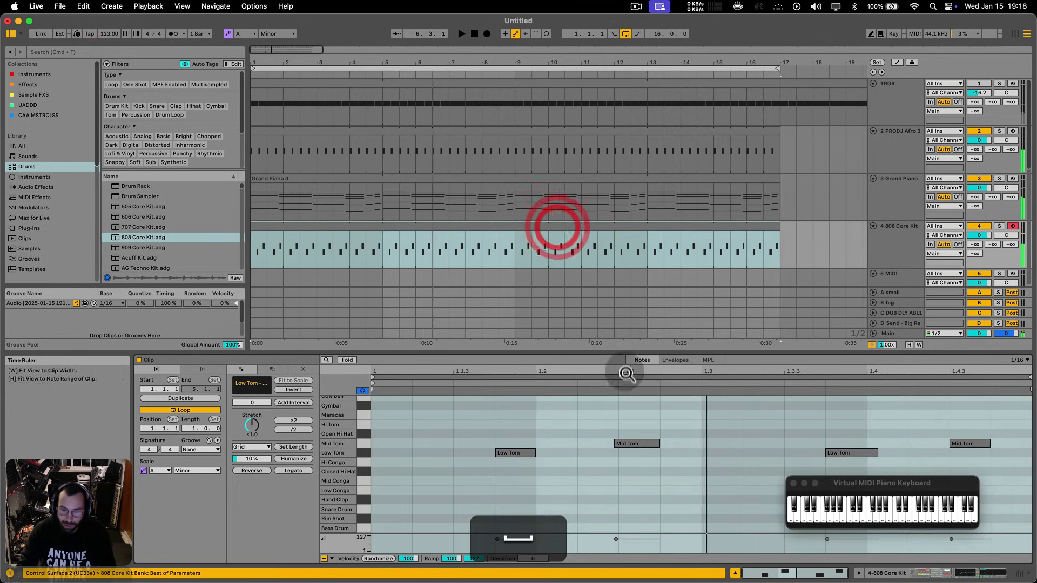
# - Duplicate the tom pattern into a two-bar loop and draw a Hi Tom note at 2.3.2
pyautogui.press('super+d')
pyautogui.click(622, 378)
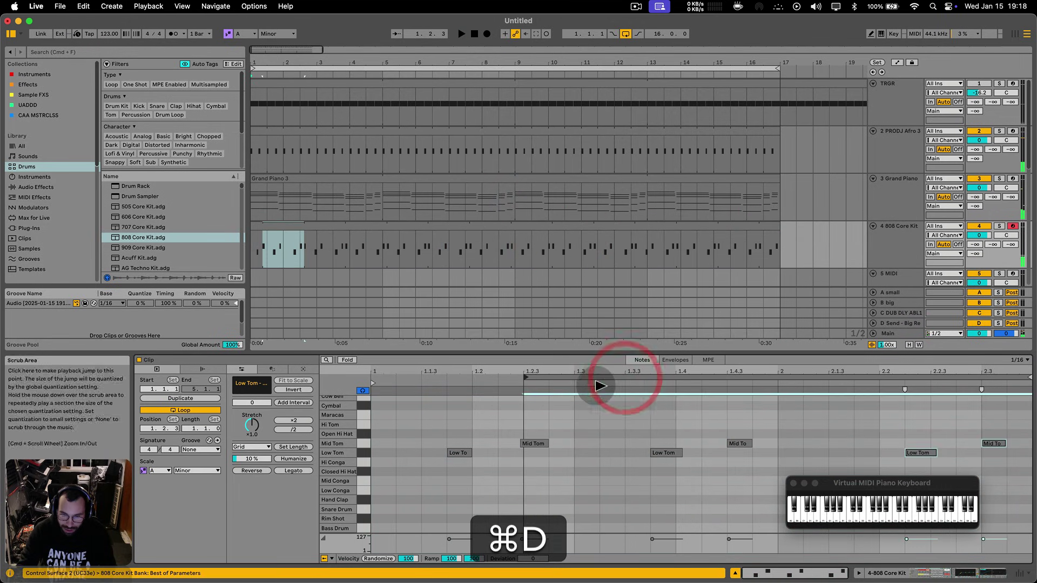
pyautogui.press('super+z')
pyautogui.click(896, 421)
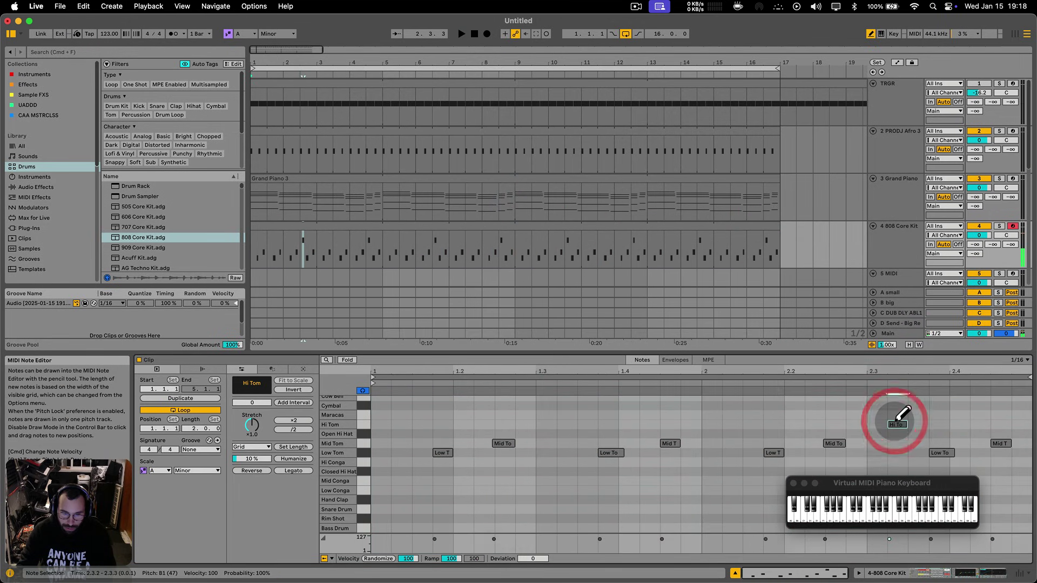
# - Play back the tom pattern and lower the 808 Core Kit track volume to -3.0 dB
pyautogui.press('space')
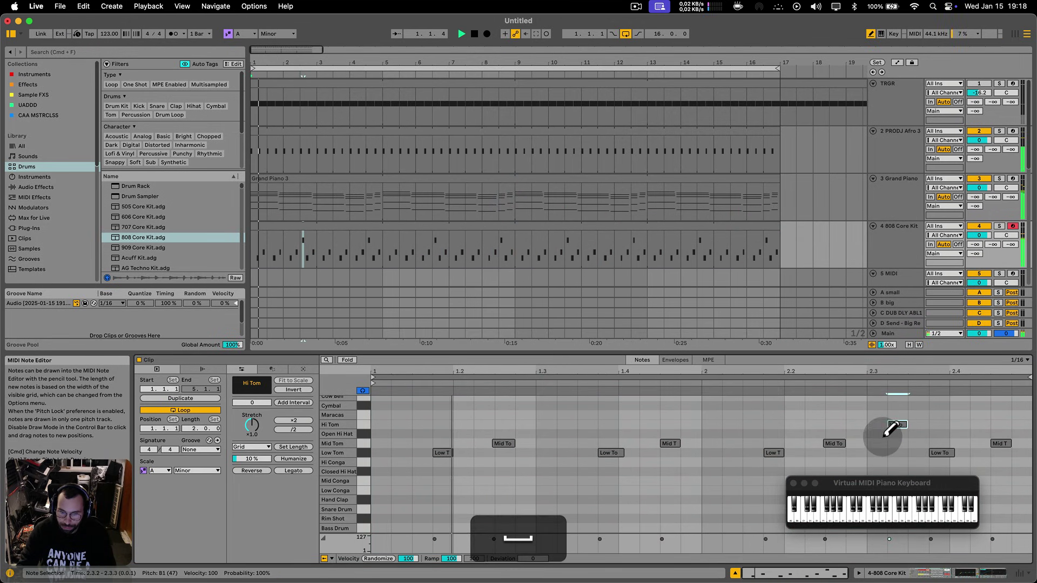
pyautogui.press('b')
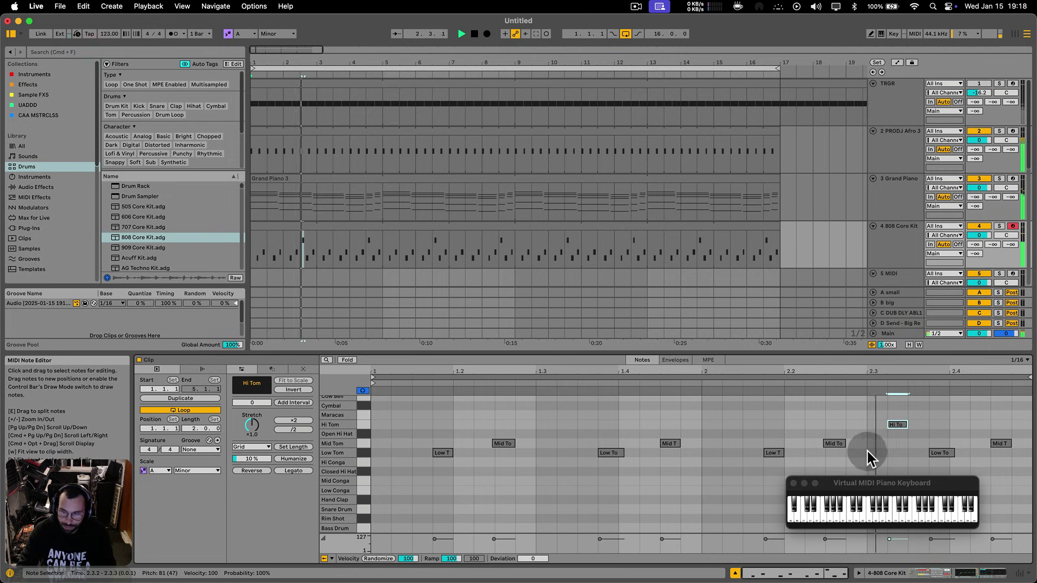
pyautogui.hotkey('shift', 'Tab')
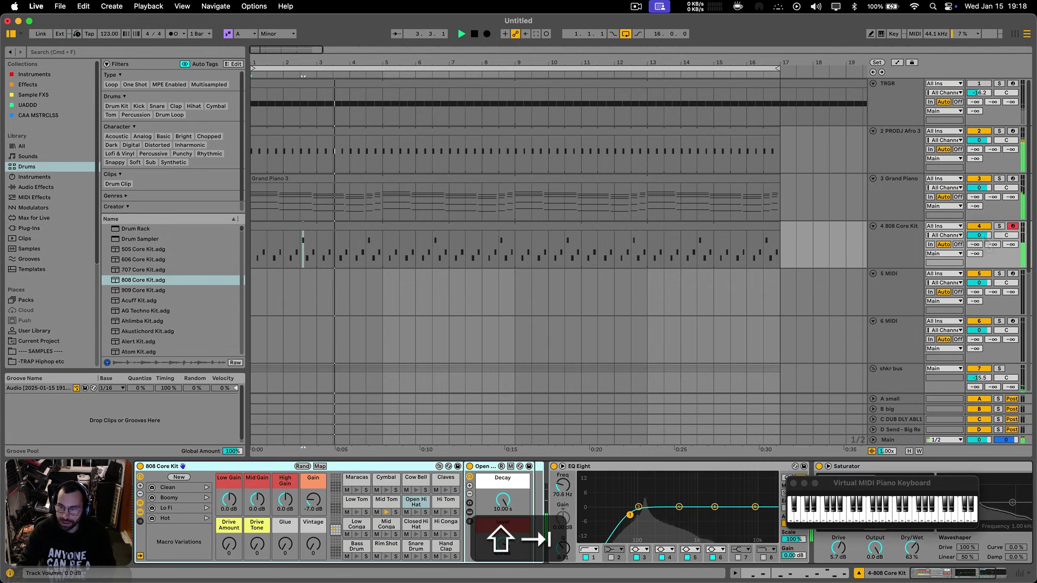
pyautogui.moveTo(981, 237); pyautogui.dragTo(981, 244)
# - Load the 909 Core Kit onto the MIDI track below the 808 kit and insert a two-bar MIDI clip at its start
pyautogui.click(894, 286)
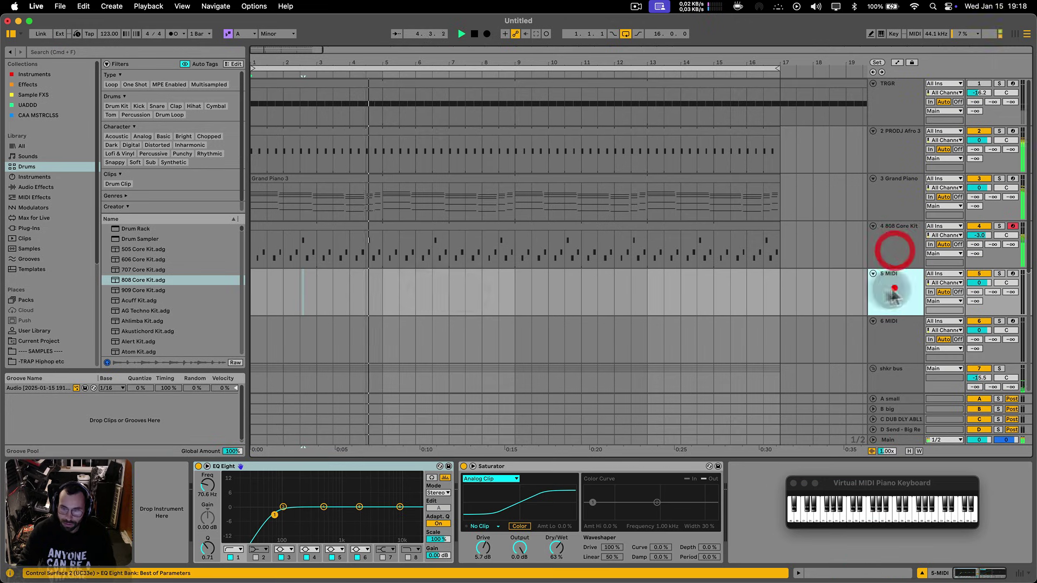
pyautogui.click(143, 290)
pyautogui.scroll(-3, 150, 294)
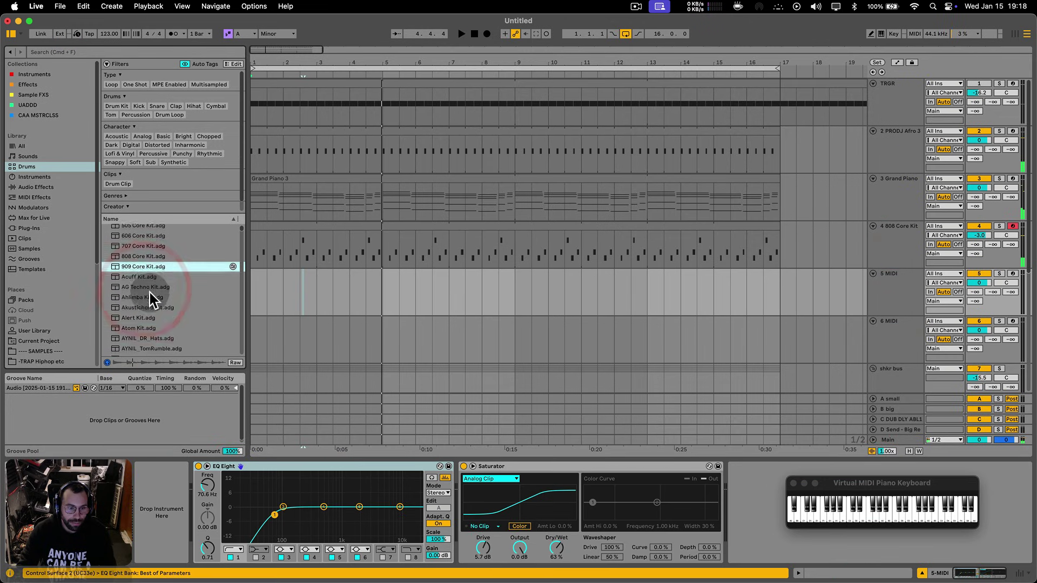
pyautogui.click(401, 292)
pyautogui.click(420, 291)
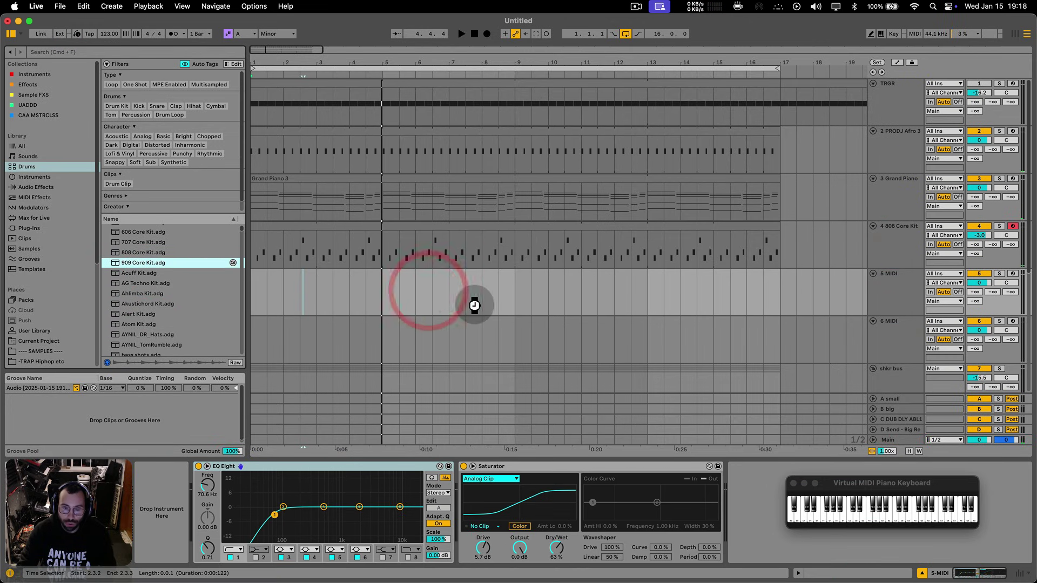
pyautogui.moveTo(313, 293); pyautogui.dragTo(228, 290)
pyautogui.press('shift+super+m')
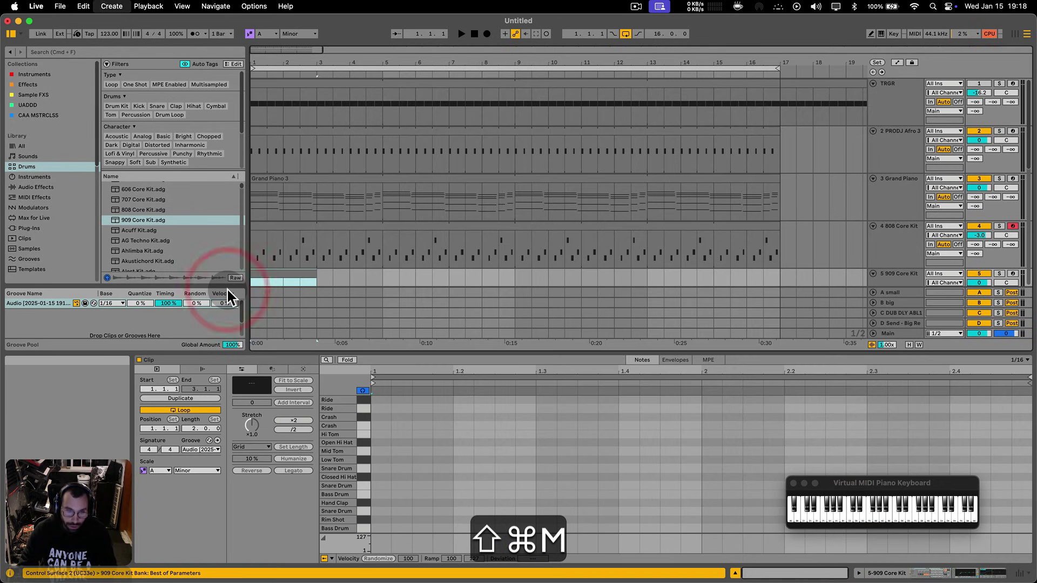
# - Audition the 909 kit's toms and draw Low Tom notes at 1.1.4 and 1.3.4
pyautogui.click(361, 433)
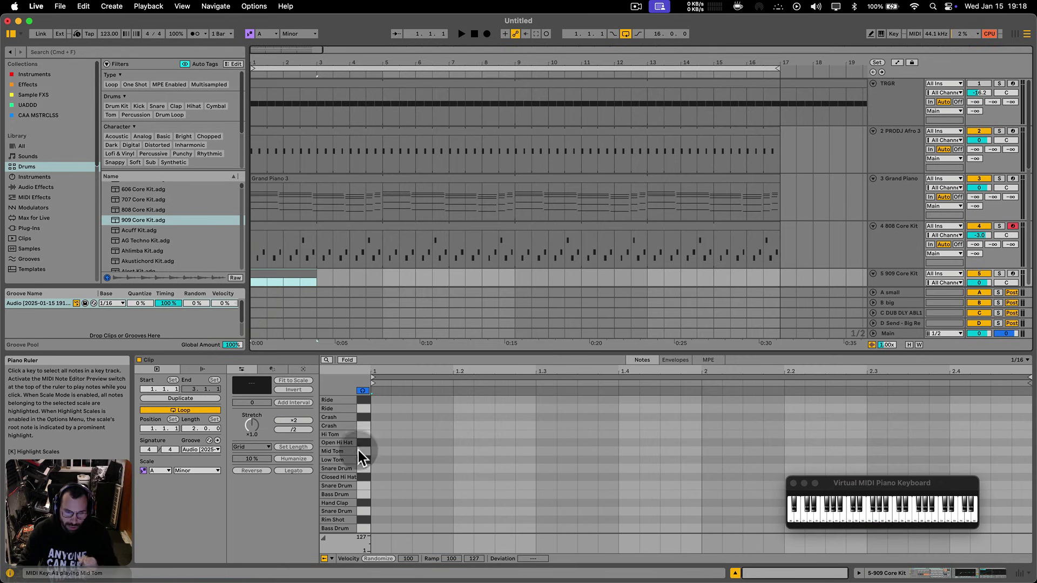
pyautogui.click(361, 456)
pyautogui.click(363, 456)
pyautogui.press('b')
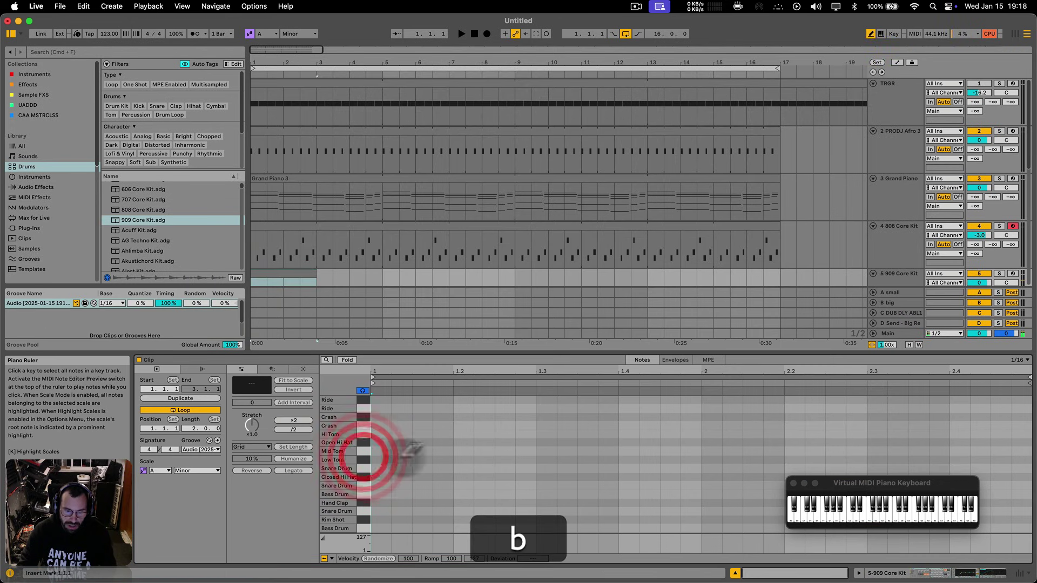
pyautogui.click(443, 460)
pyautogui.click(608, 459)
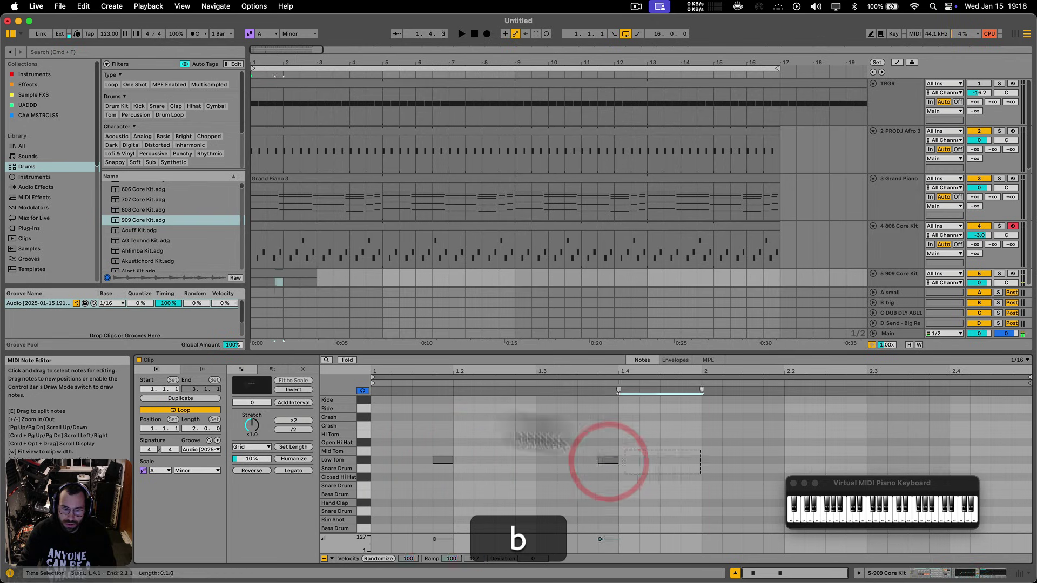
# - Commit the groove to the 909 Low Tom notes and shorten the clip's loop to its first bar
pyautogui.moveTo(536, 430); pyautogui.dragTo(287, 406)
pyautogui.click(218, 440)
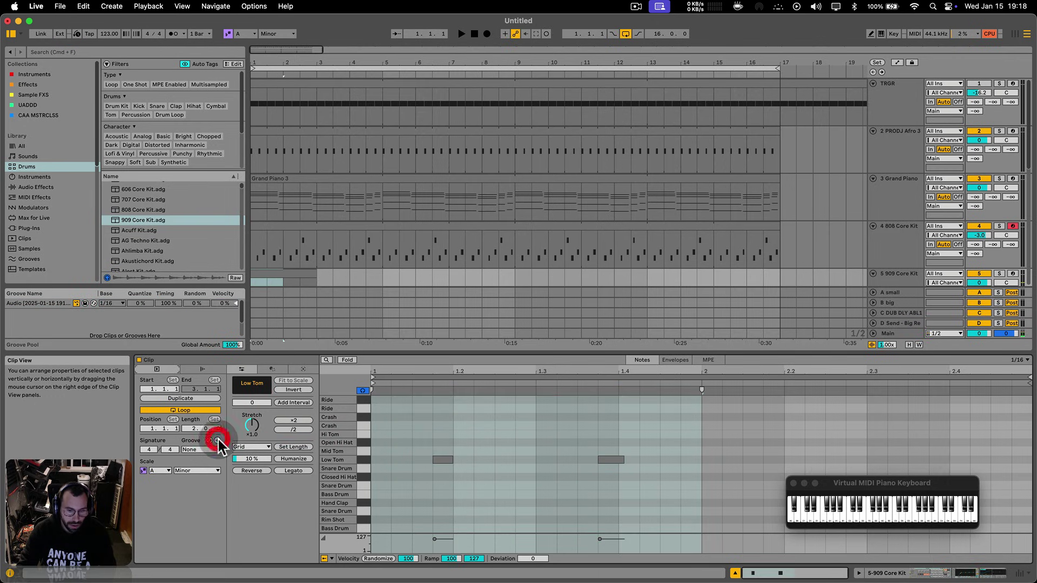
pyautogui.click(643, 473)
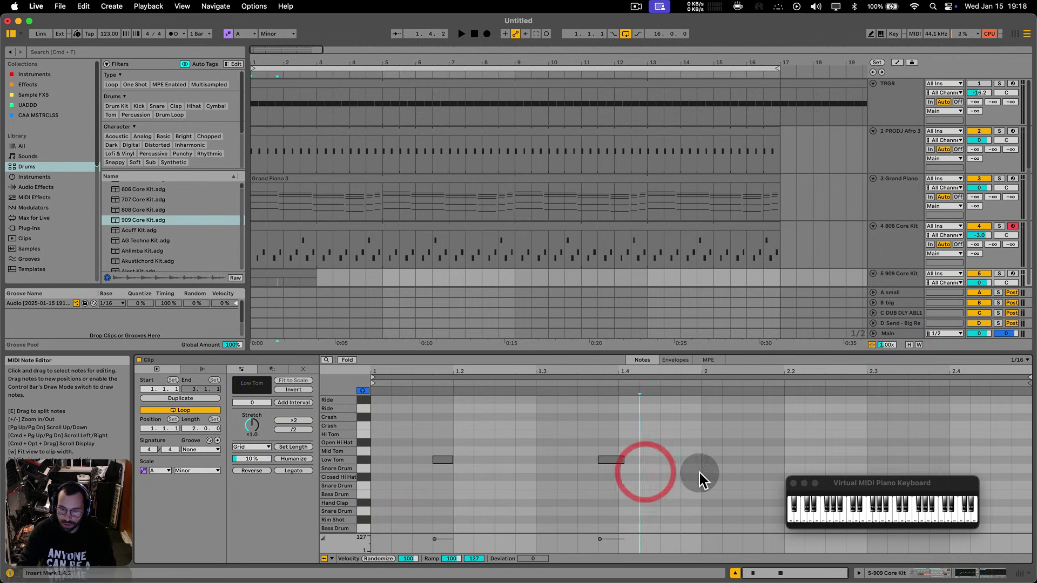
pyautogui.click(265, 405)
pyautogui.press('super+l')
# - Start playback and extend the looped 909 tom clip across all 16 bars
pyautogui.press('super+space')
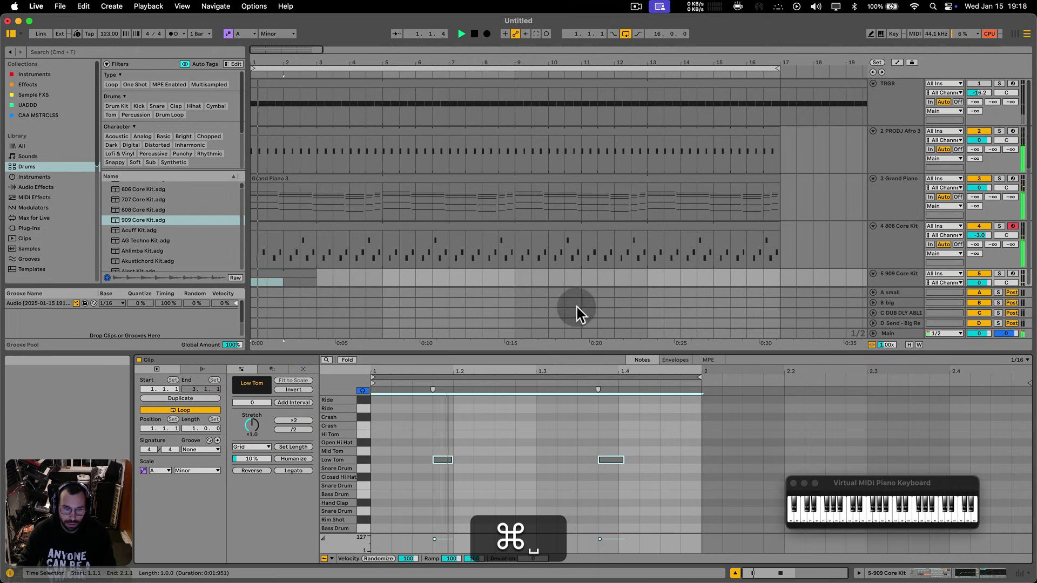
pyautogui.scroll(-5, 357, 243)
pyautogui.moveTo(283, 157); pyautogui.dragTo(797, 164)
pyautogui.scroll(3, 797, 165)
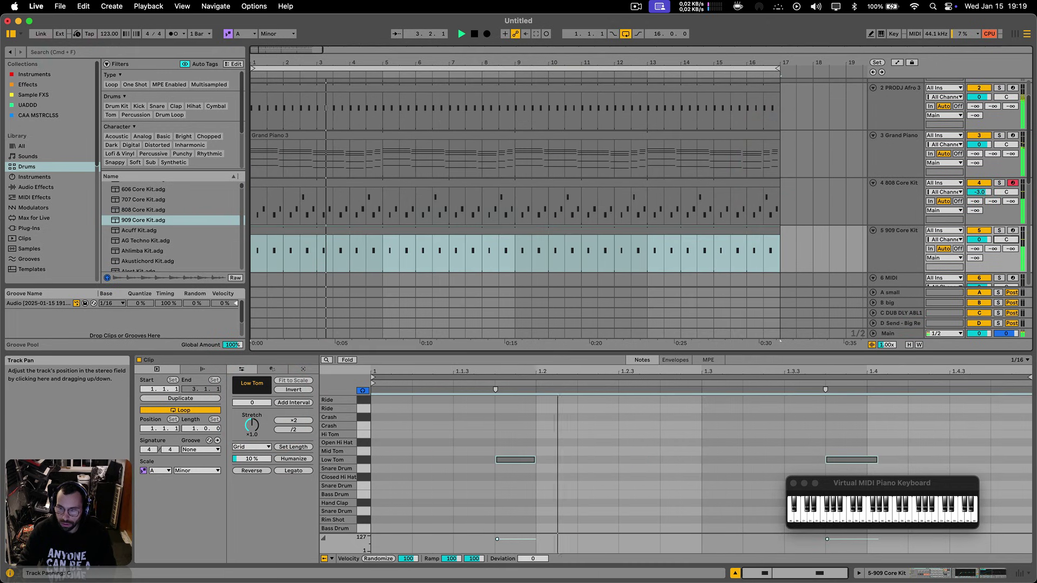
# - Pan the 909 Core Kit track slightly left and the 808 Core Kit track to 7R
pyautogui.moveTo(1007, 239); pyautogui.dragTo(1006, 235)
pyautogui.moveTo(1006, 191); pyautogui.dragTo(1006, 184)
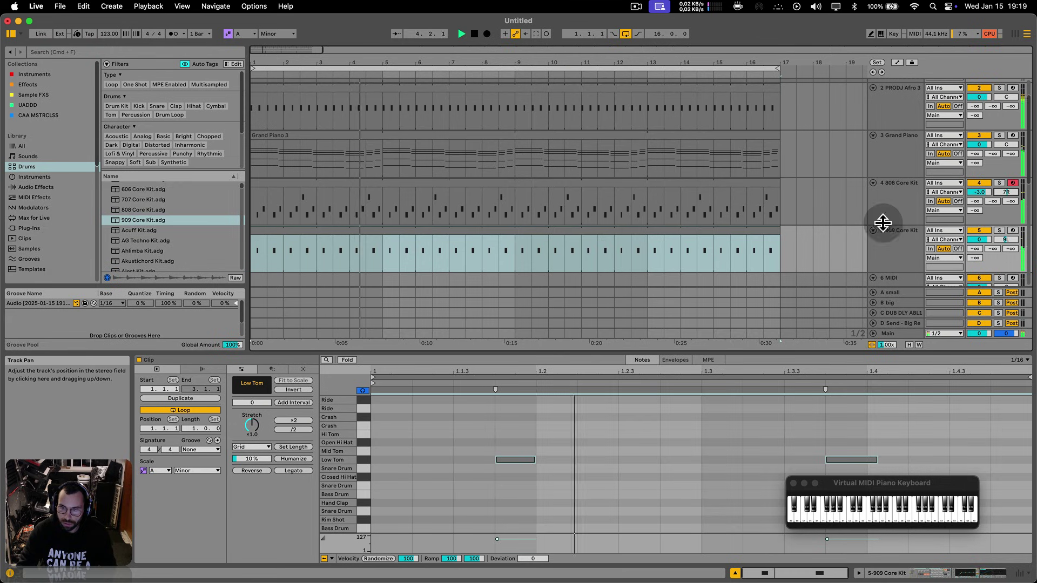
# - Add EQ Eight to the clap bus, cut the highs by 7.07 dB at 5.39 kHz, and play the mix back
pyautogui.scroll(-8, 882, 222)
pyautogui.click(890, 146)
pyautogui.press('space')
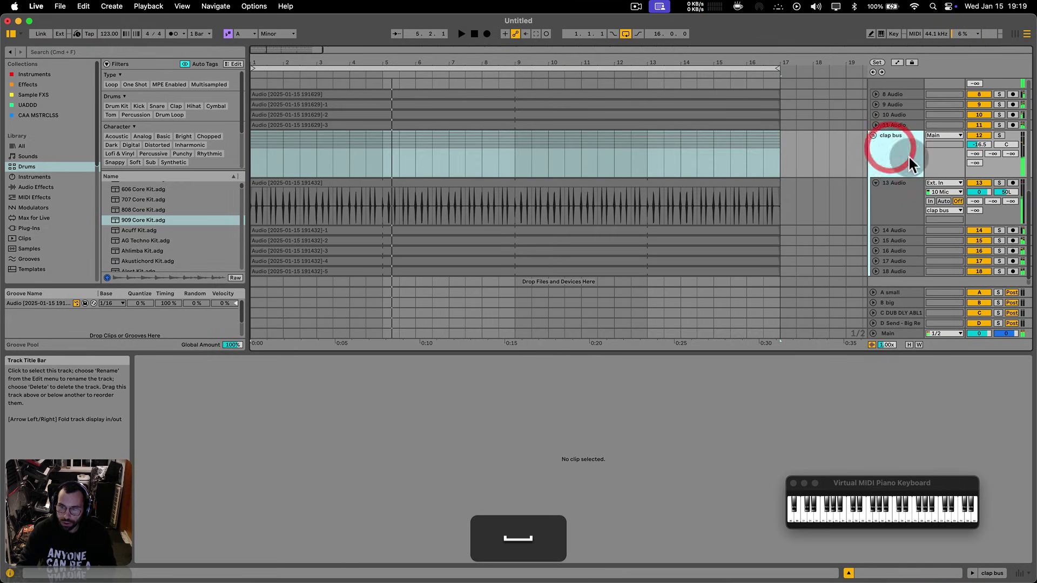
pyautogui.click(30, 186)
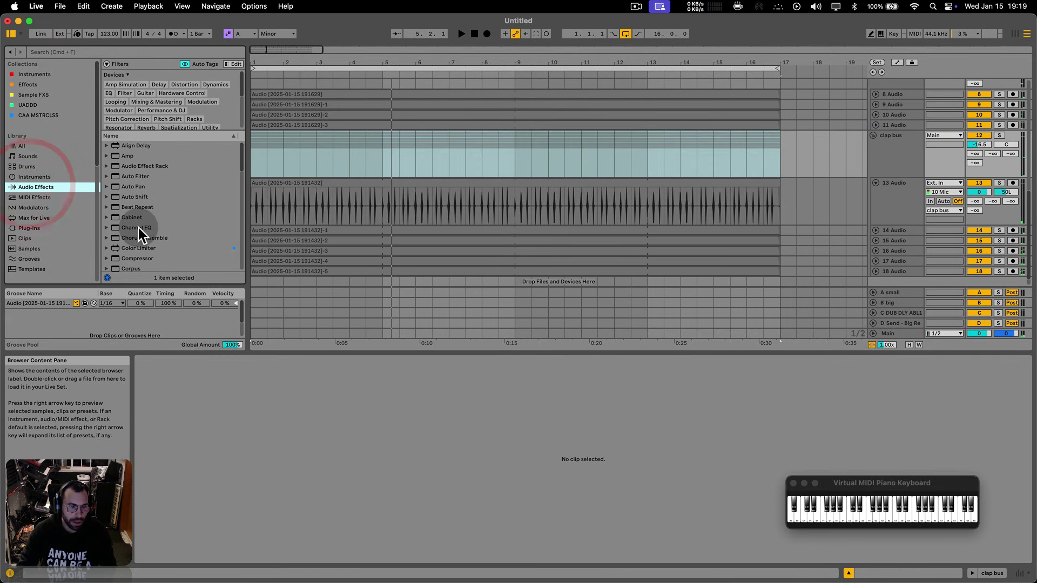
pyautogui.scroll(-3, 139, 228)
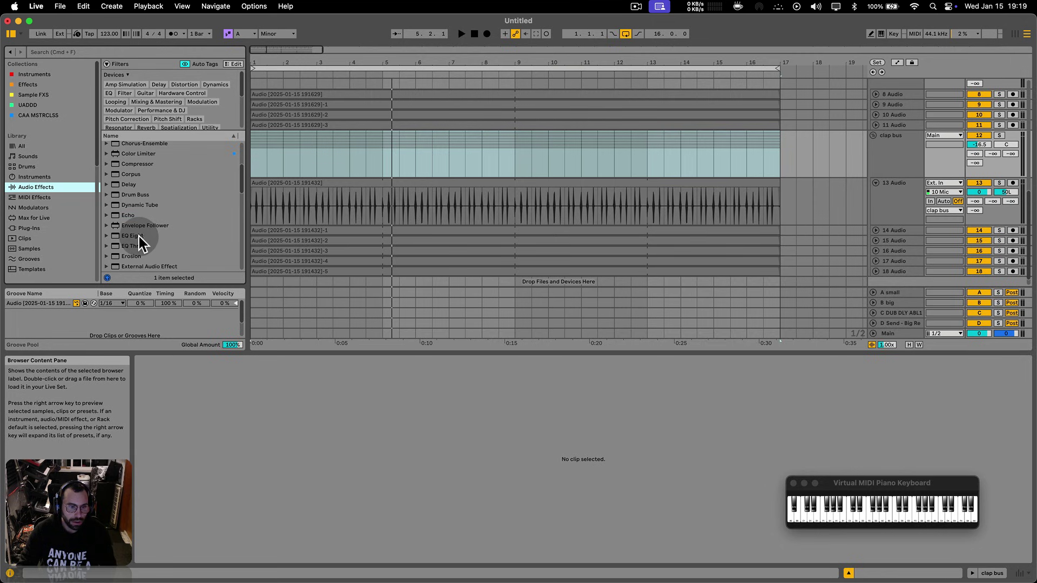
pyautogui.doubleClick(137, 236)
pyautogui.moveTo(341, 507); pyautogui.dragTo(325, 523)
pyautogui.press('space')
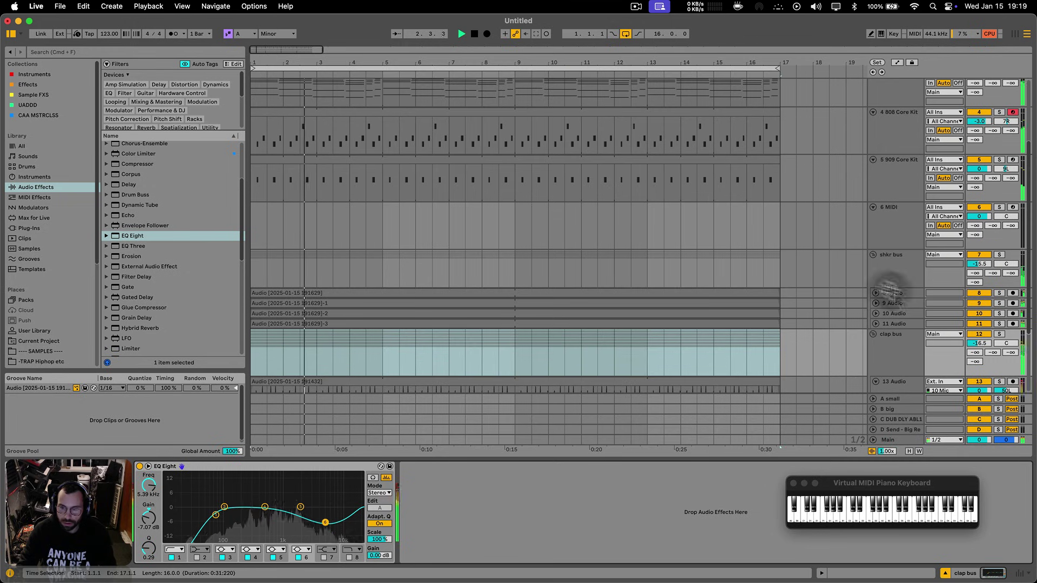
# - Load the Wavetable instrument onto the empty MIDI track below the 909 Core Kit
pyautogui.scroll(5, 906, 262)
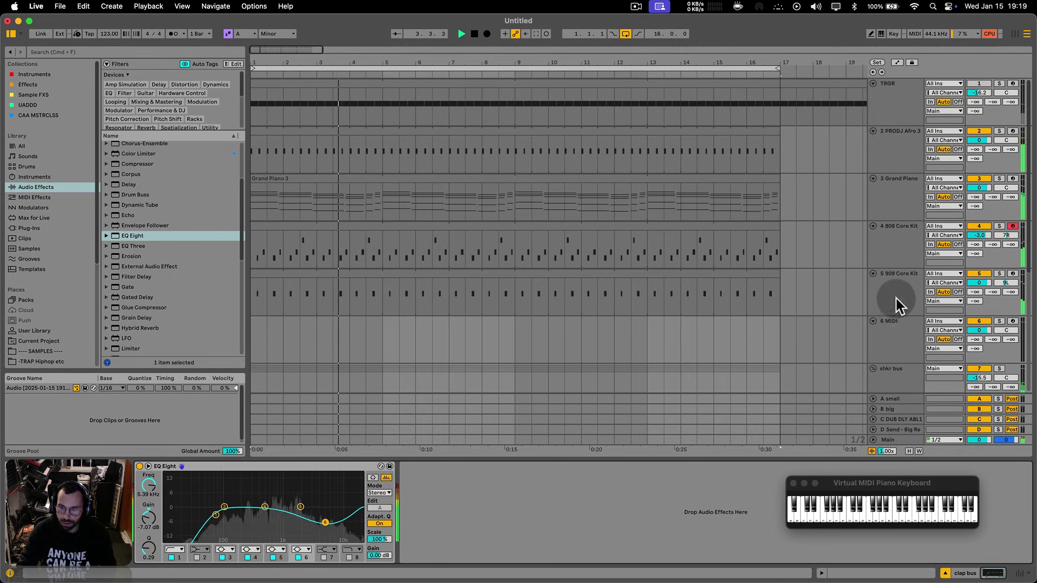
pyautogui.click(896, 336)
pyautogui.click(32, 177)
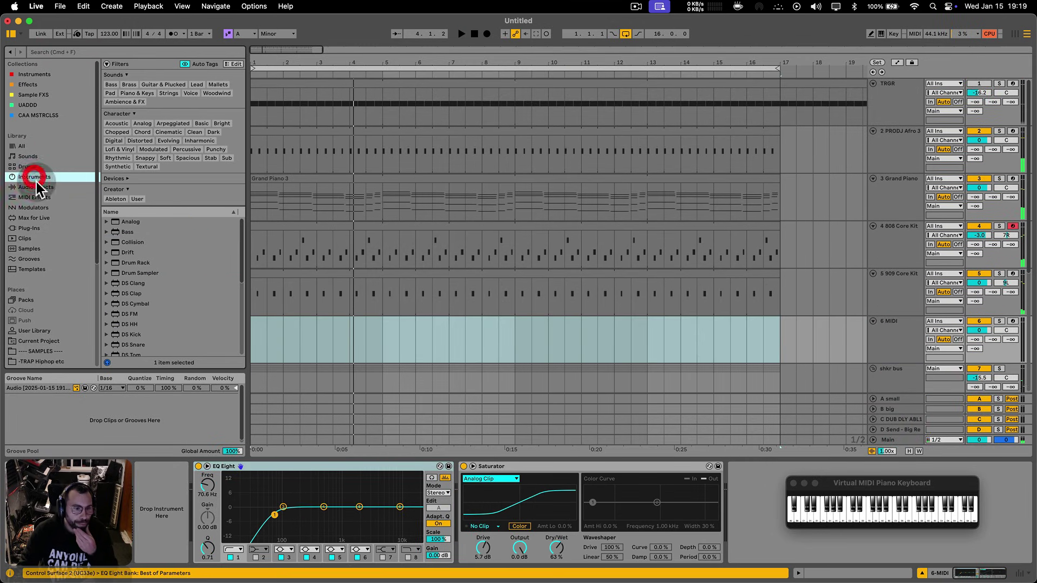
pyautogui.moveTo(133, 351); pyautogui.dragTo(429, 332)
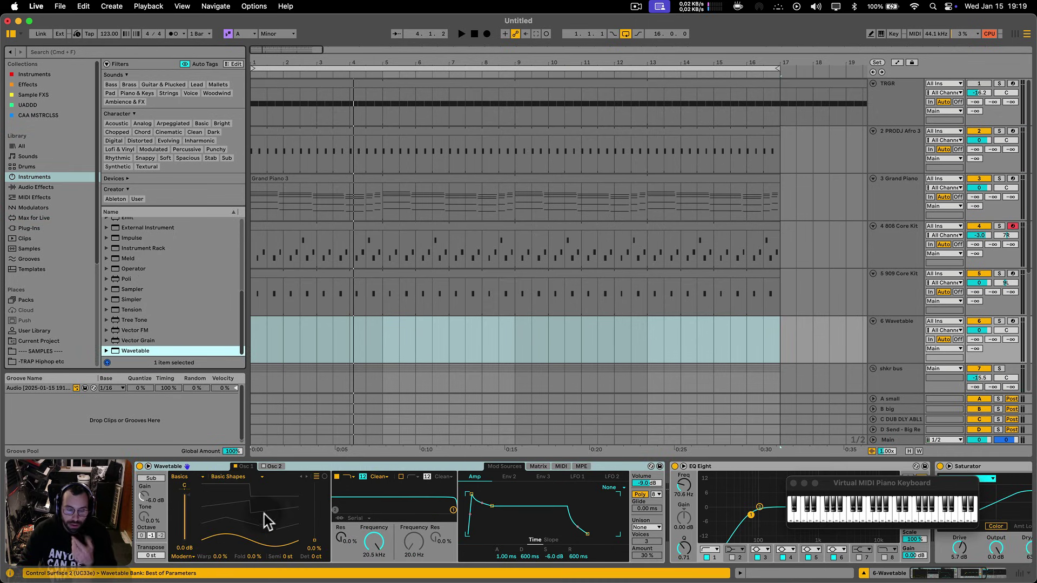
# - Set Wavetable's oscillator 1 position to 67% and its first filter to MS2 with 12.6 dB drive
pyautogui.moveTo(250, 545); pyautogui.dragTo(249, 513)
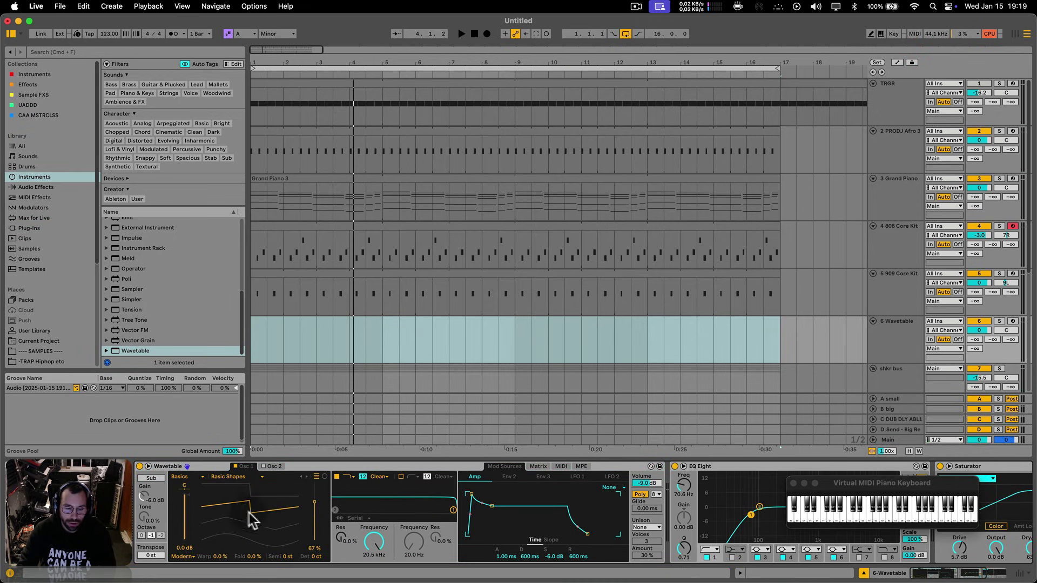
pyautogui.click(378, 481)
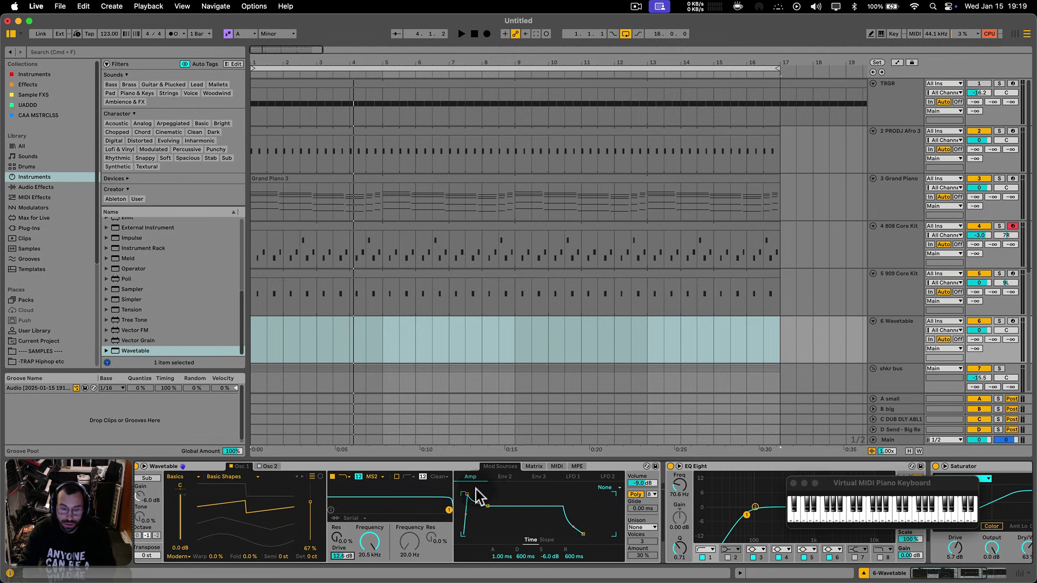
# - Arm the Wavetable track, set its volume to -6.3 dB, and lower the MS2 filter frequency to 431 Hz
pyautogui.click(1012, 321)
pyautogui.moveTo(979, 330); pyautogui.dragTo(979, 343)
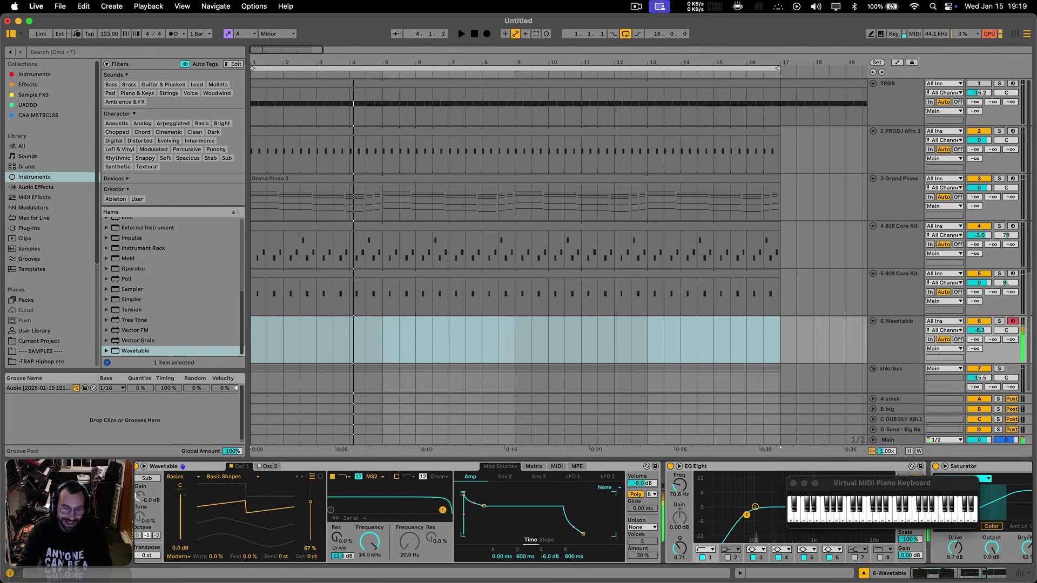
pyautogui.moveTo(448, 511); pyautogui.dragTo(393, 510)
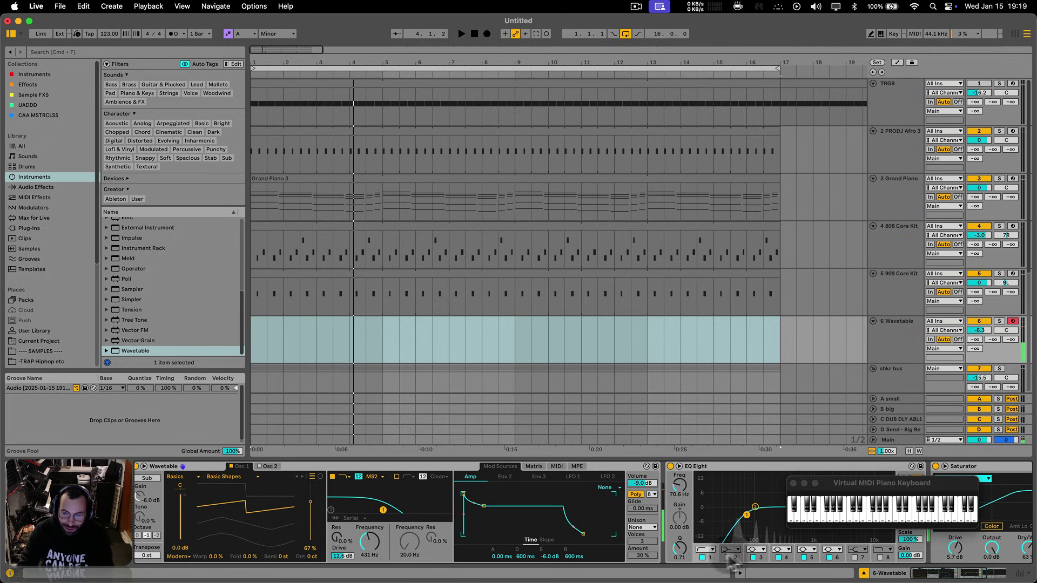
# - Move the virtual keyboard off the devices and enable EQ Eight's band 8 high cut at 495 Hz
pyautogui.click(881, 558)
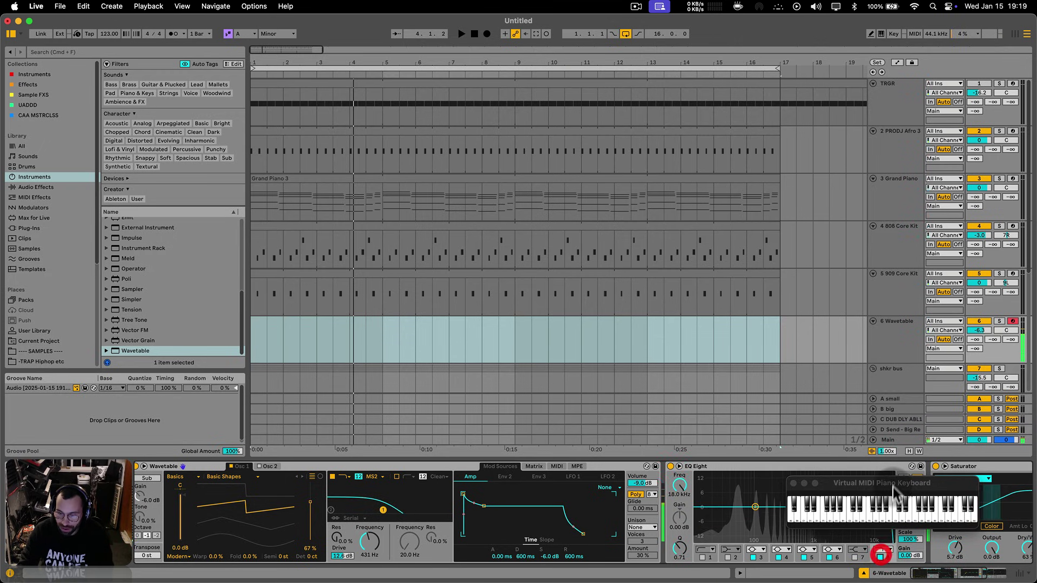
pyautogui.moveTo(893, 488); pyautogui.dragTo(894, 372)
pyautogui.click(885, 516)
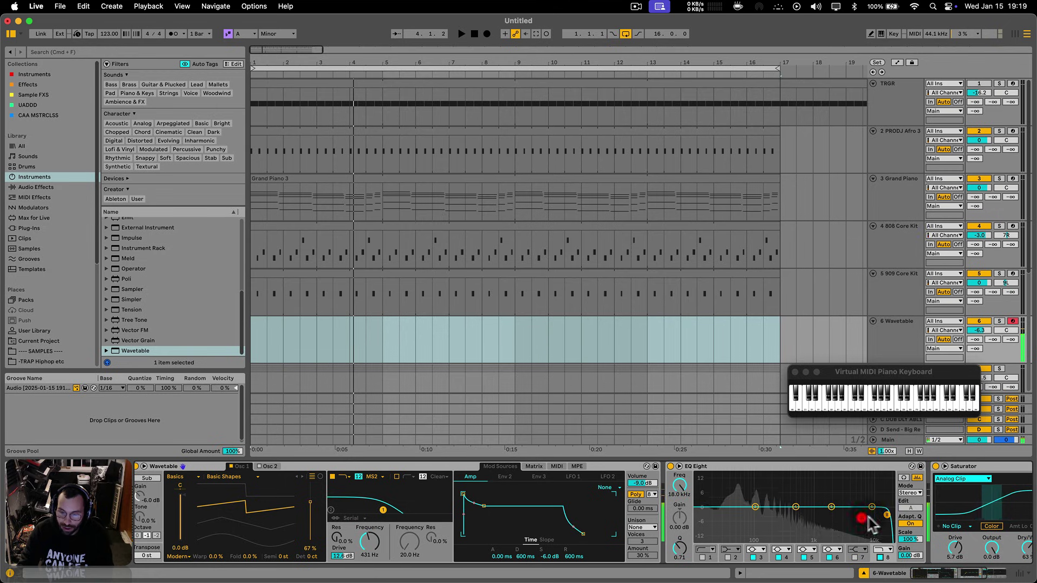
# - Set the Wavetable track's Saturator to Bass Shaper with a -50 dB threshold and 4.0 dB drive
pyautogui.click(969, 476)
pyautogui.click(958, 505)
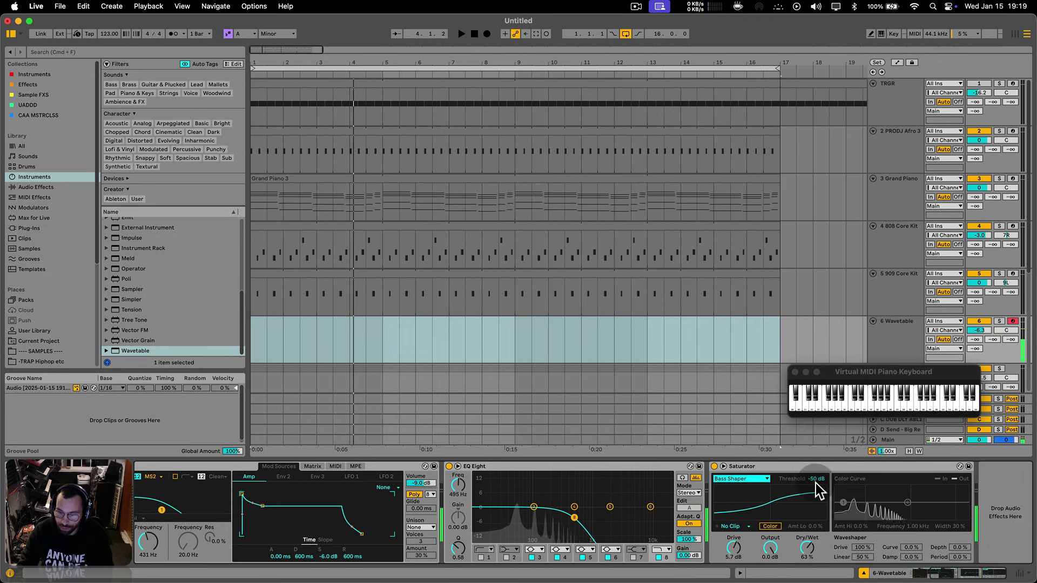
pyautogui.click(783, 468)
pyautogui.moveTo(734, 547); pyautogui.dragTo(733, 510)
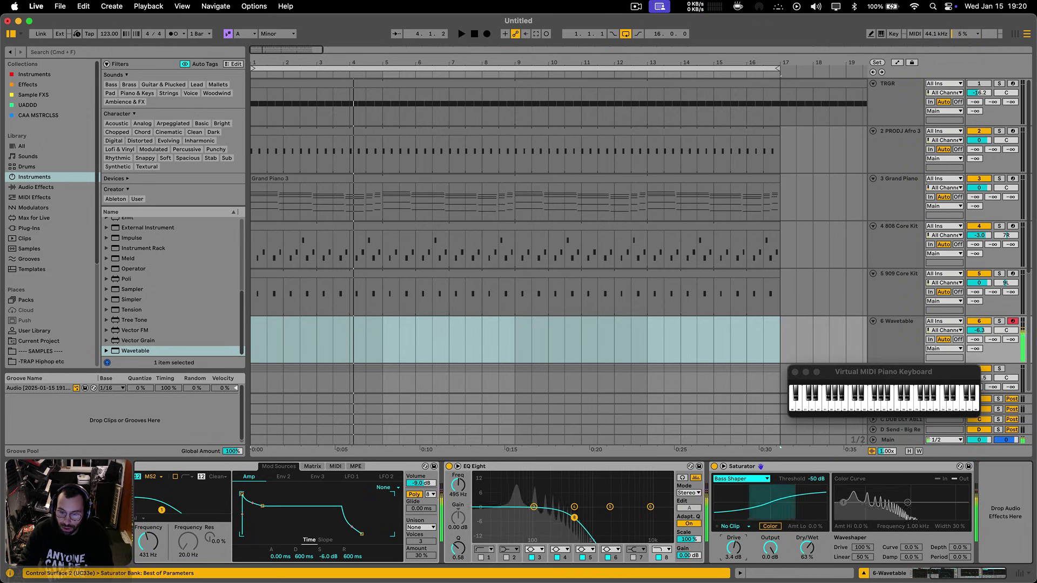
# - Set Wavetable's unison to Classic and filter frequency to 260 Hz, and boost EQ Eight's band 3 by 2.36 dB at 38.3 Hz
pyautogui.hscroll(-5, 611, 539)
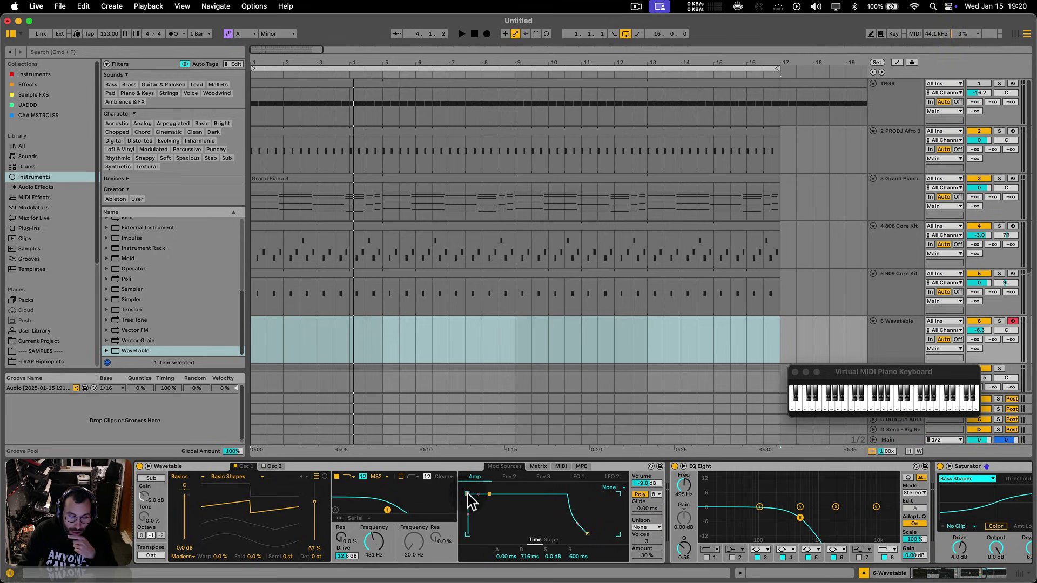
pyautogui.click(646, 528)
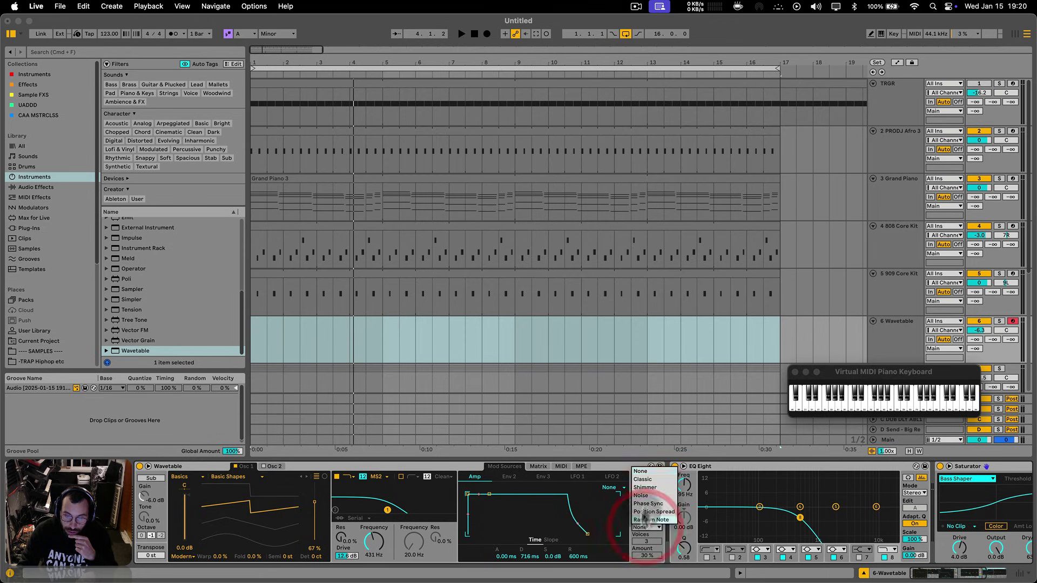
pyautogui.click(655, 478)
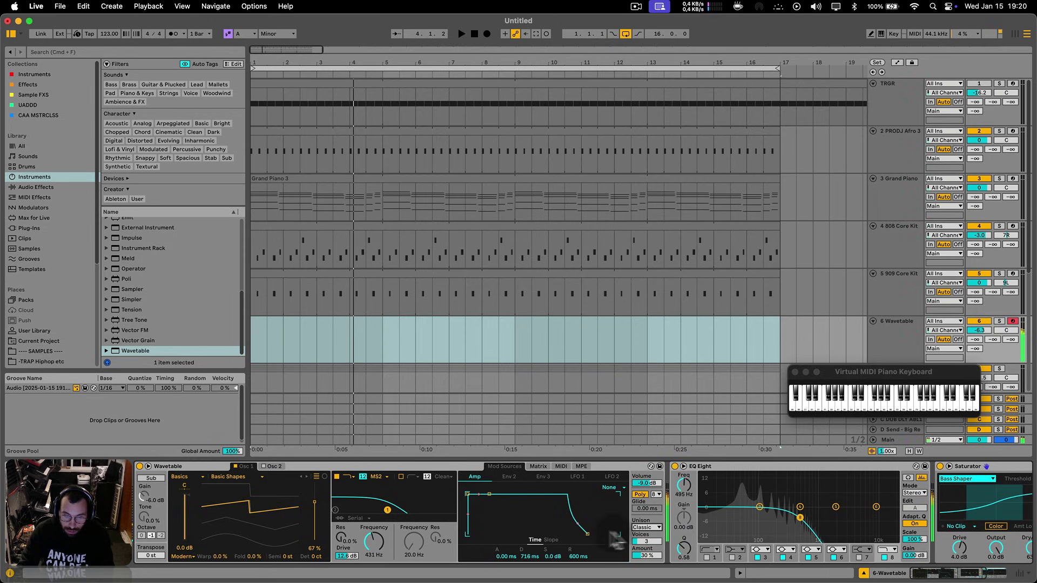
pyautogui.moveTo(389, 513); pyautogui.dragTo(381, 512)
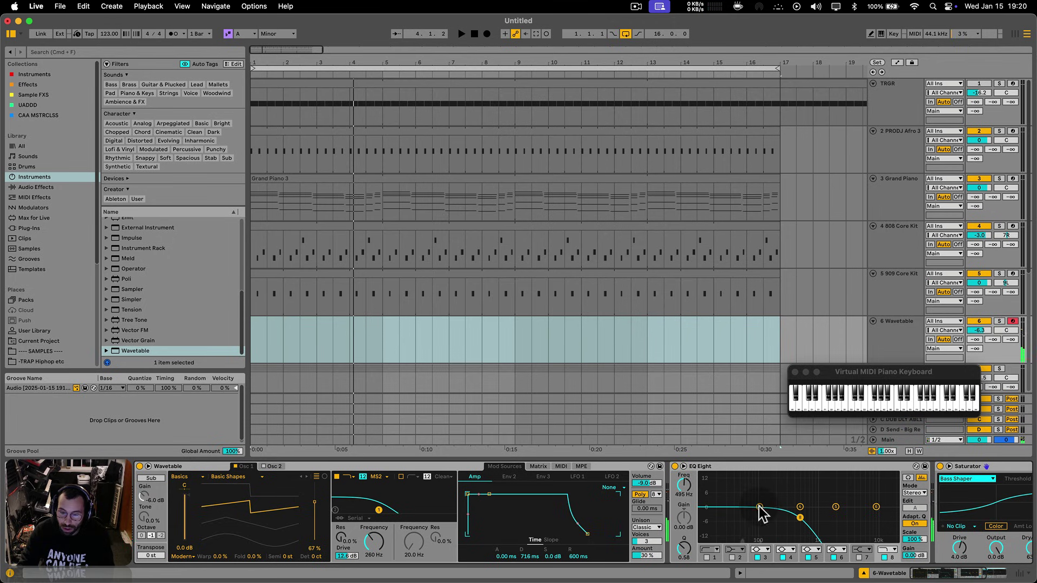
pyautogui.moveTo(760, 509); pyautogui.dragTo(744, 503)
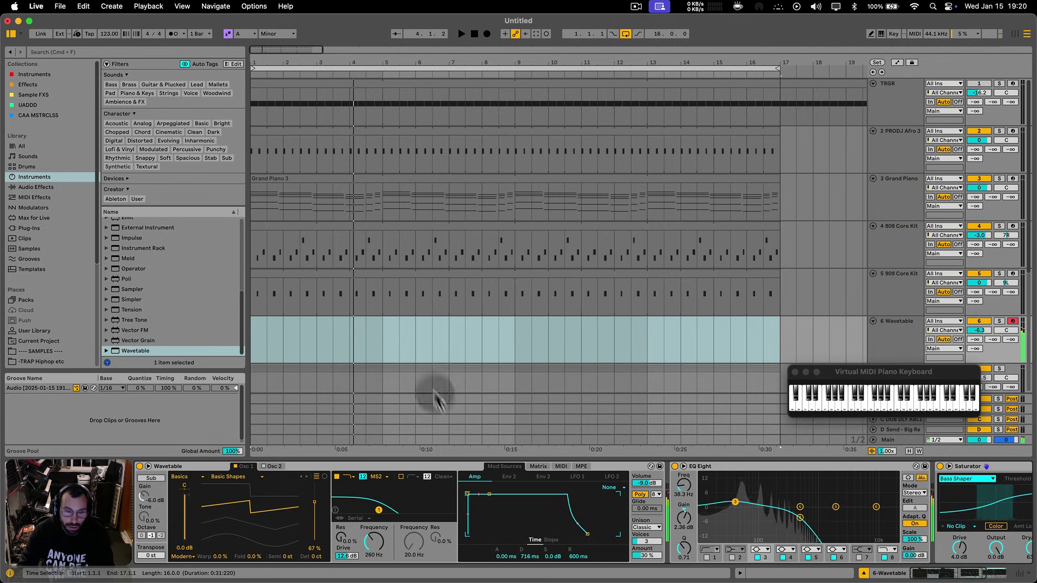
# - Copy the 16-bar Grand Piano clips onto the Wavetable track and open the copy's notes for editing
pyautogui.click(329, 173)
pyautogui.moveTo(399, 179); pyautogui.dragTo(384, 331)
pyautogui.doubleClick(385, 325)
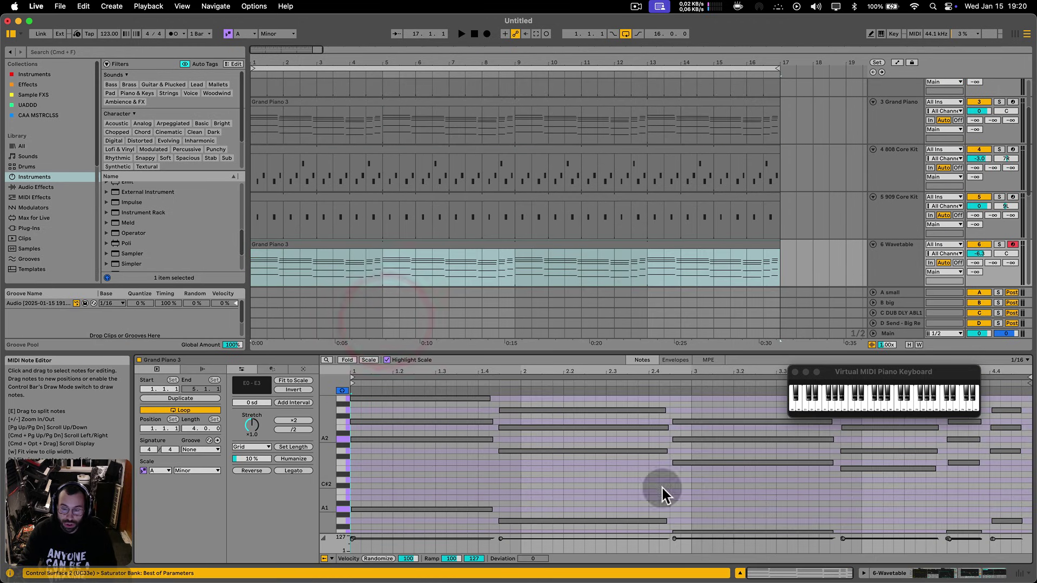
# - Delete the chord notes from E2 to E3 in the Wavetable clip and apply Legato to the remaining bass notes
pyautogui.moveTo(1022, 482); pyautogui.dragTo(347, 366)
pyautogui.press('BackSpace')
pyautogui.press('BackSpace')
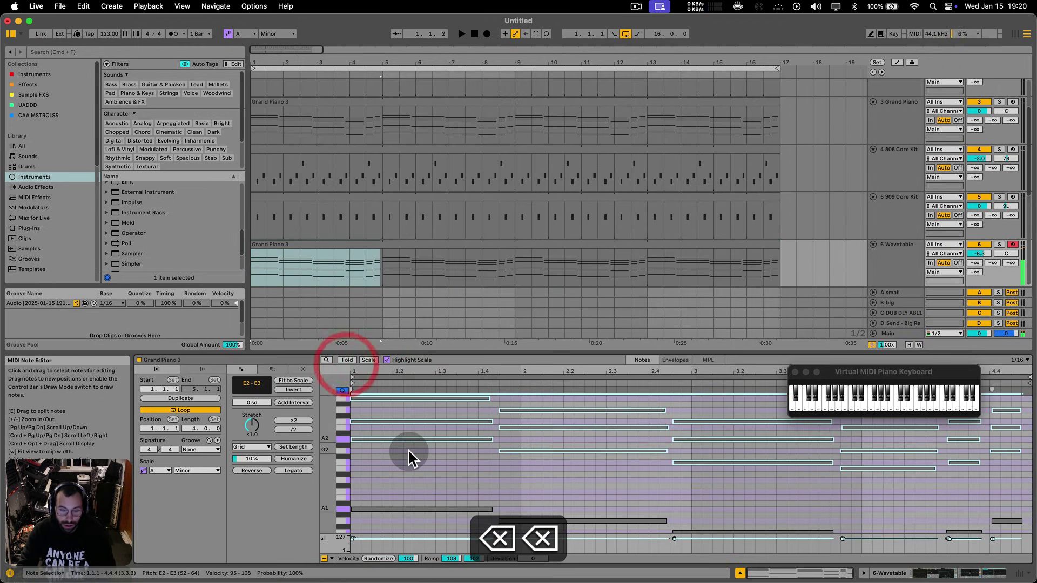
pyautogui.press('BackSpace')
pyautogui.press('cmd+a')
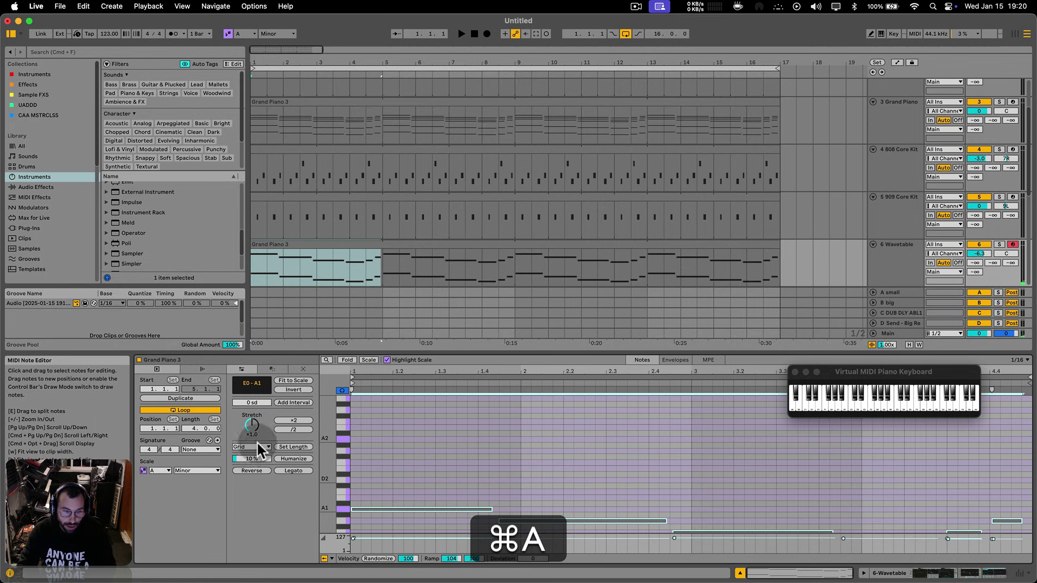
pyautogui.click(292, 471)
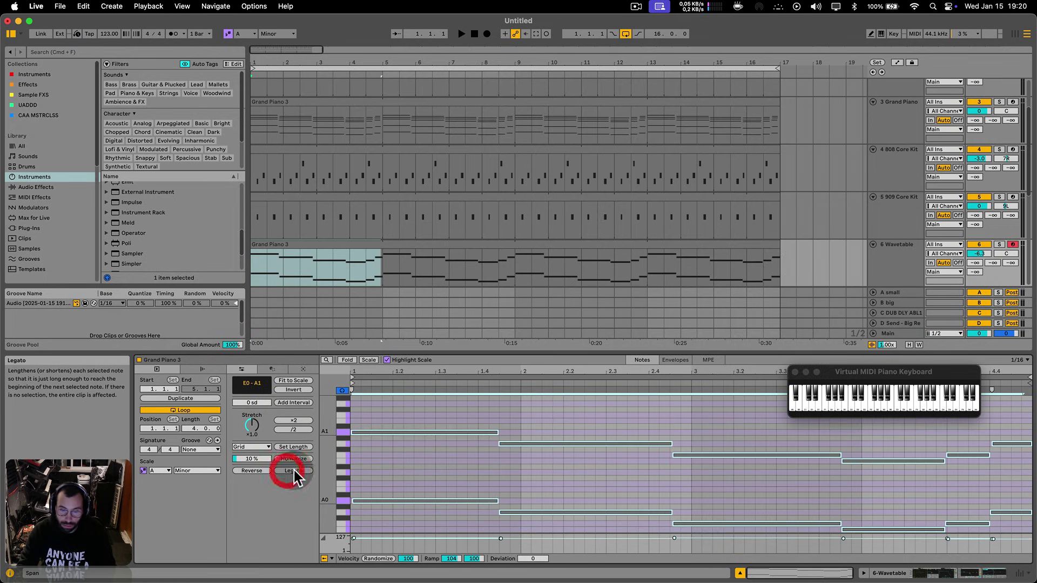
# - Delete the lower-octave duplicates of the bass notes in the Wavetable clip
pyautogui.click(635, 470)
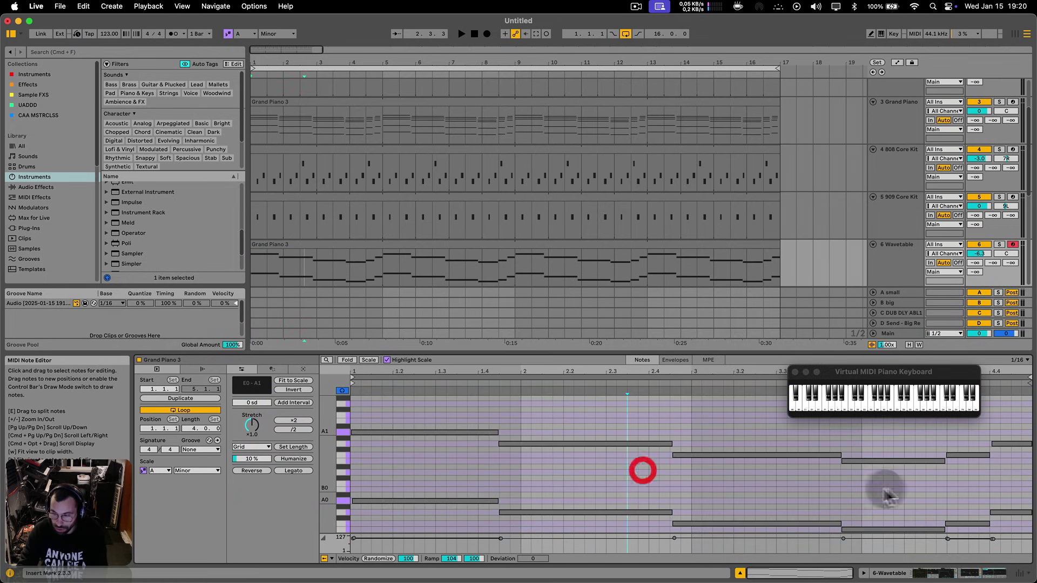
pyautogui.moveTo(1002, 502); pyautogui.dragTo(407, 542)
pyautogui.press('BackSpace')
# - Turn off note preview, play the bassline, and transpose all its notes down one octave
pyautogui.click(342, 390)
pyautogui.press('space')
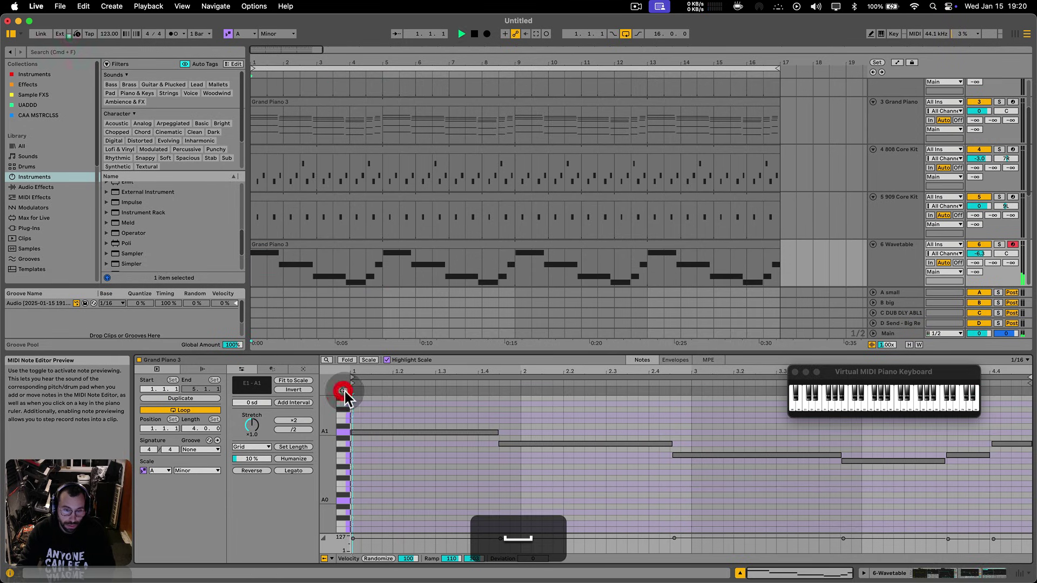
pyautogui.press('shift+super+a')
pyautogui.press('shift+super+Down')
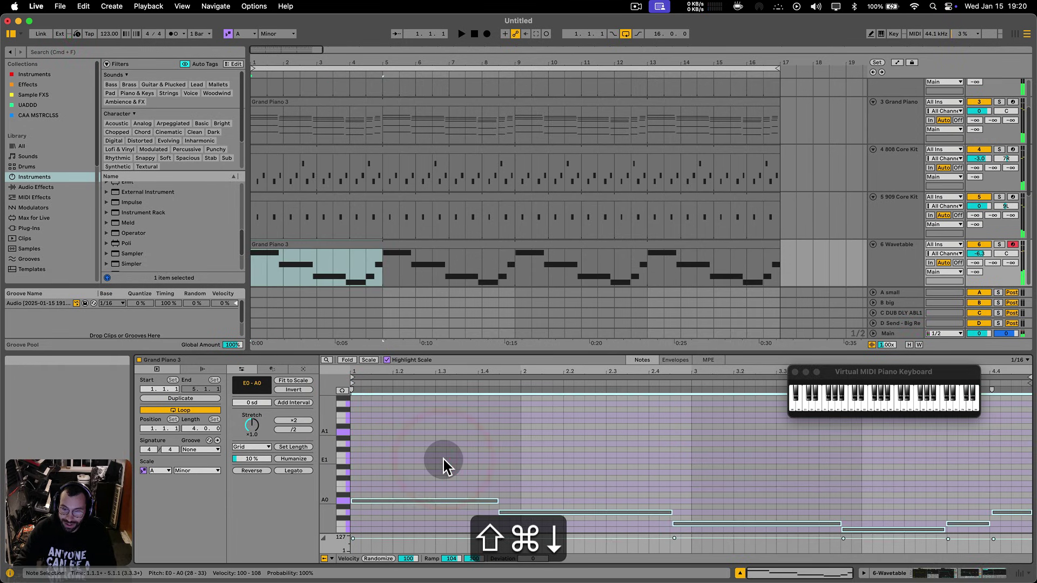
# - Lower the Wavetable track's volume slightly during playback and check the device chains of the Wavetable and Grand Piano tracks
pyautogui.press('space')
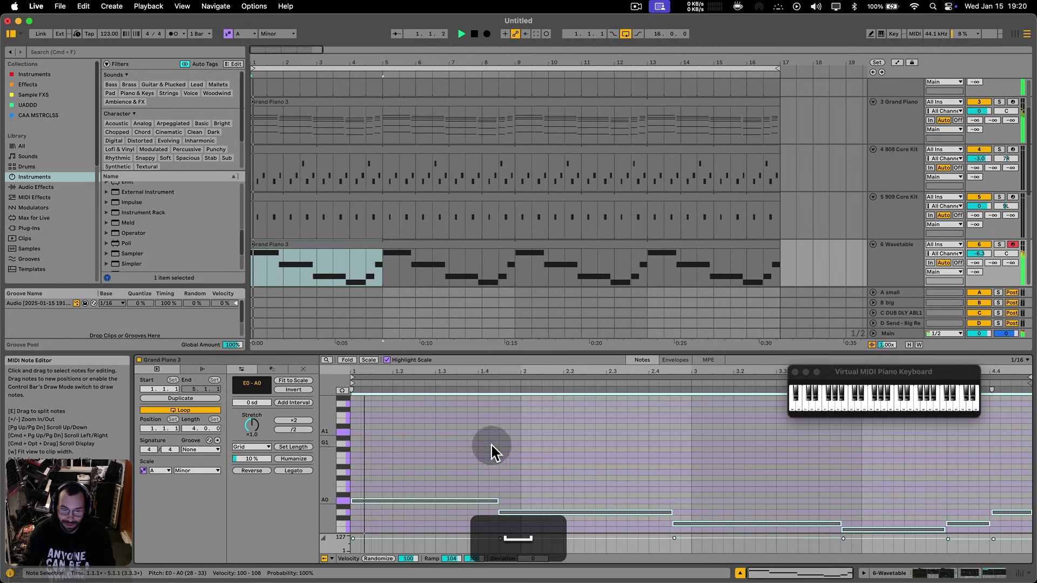
pyautogui.moveTo(979, 253); pyautogui.dragTo(979, 260)
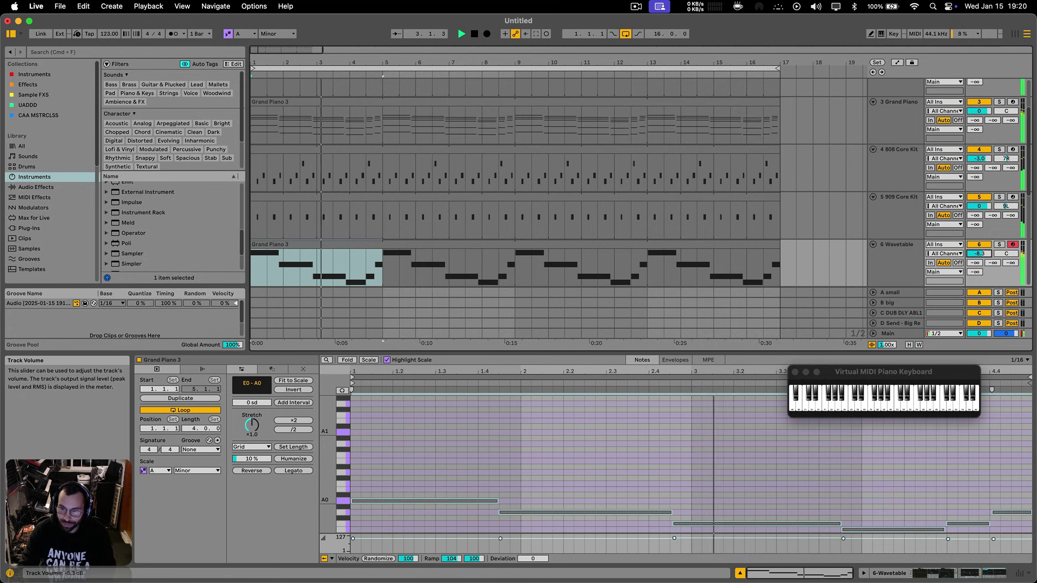
pyautogui.hotkey('shift', 'Tab')
pyautogui.click(894, 268)
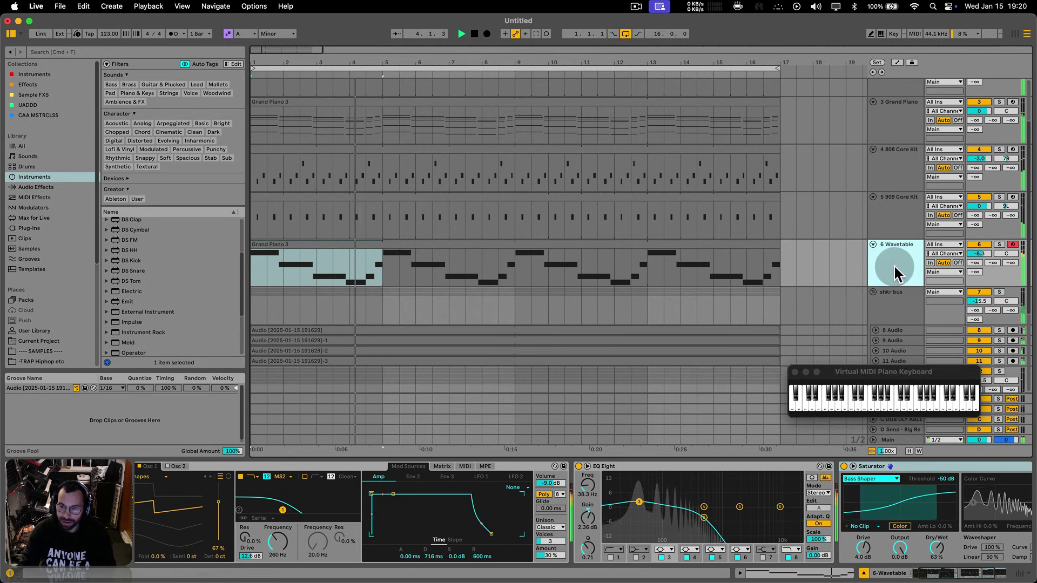
pyautogui.scroll(3, 625, 275)
pyautogui.click(895, 201)
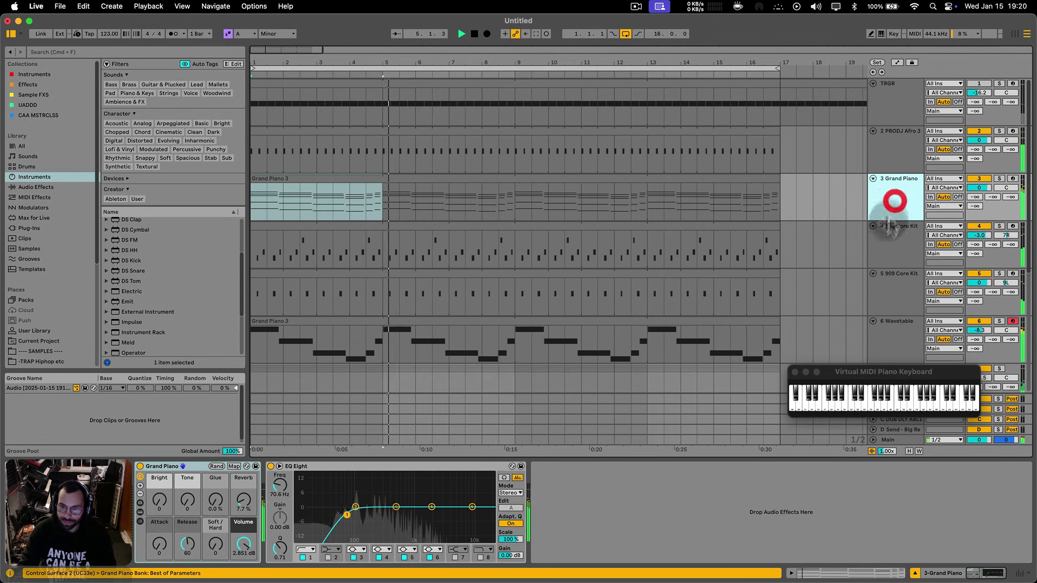
pyautogui.scroll(-3, 877, 293)
pyautogui.click(889, 273)
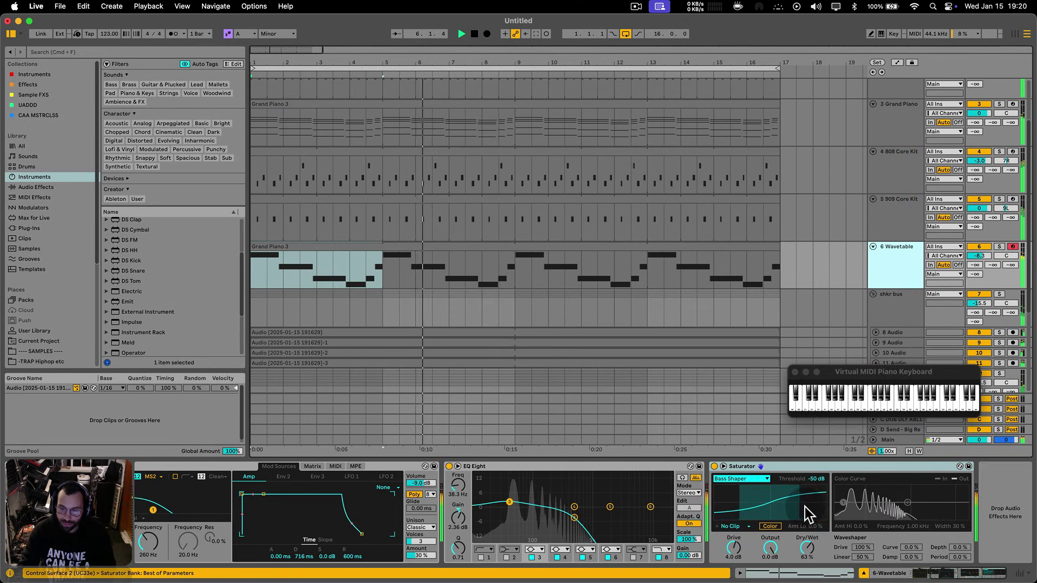
pyautogui.press('space')
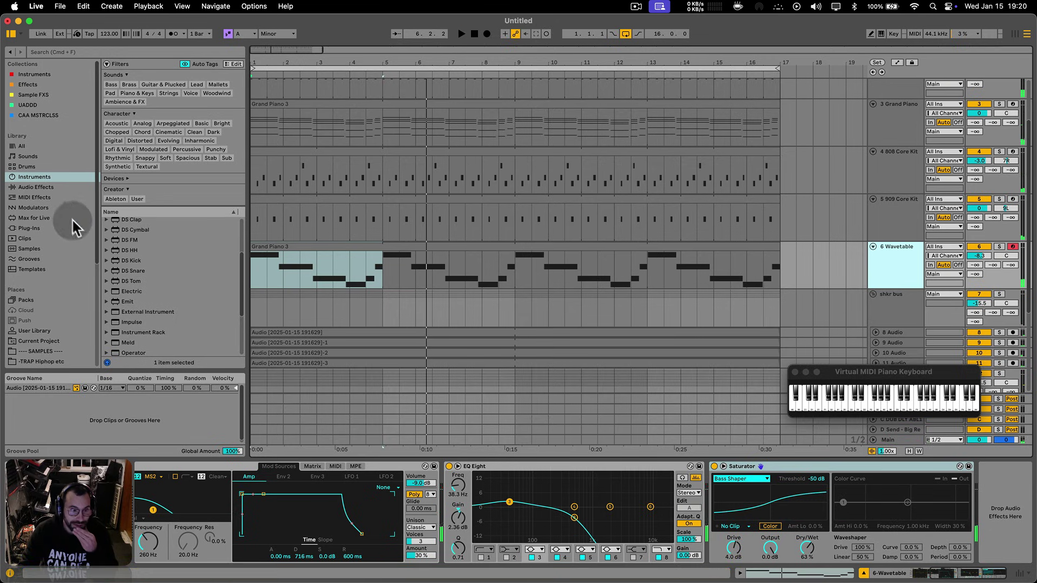
# - Add the Kickstart 2 effect to the end of the Wavetable track's device chain and listen to the ducked bassline
pyautogui.click(28, 84)
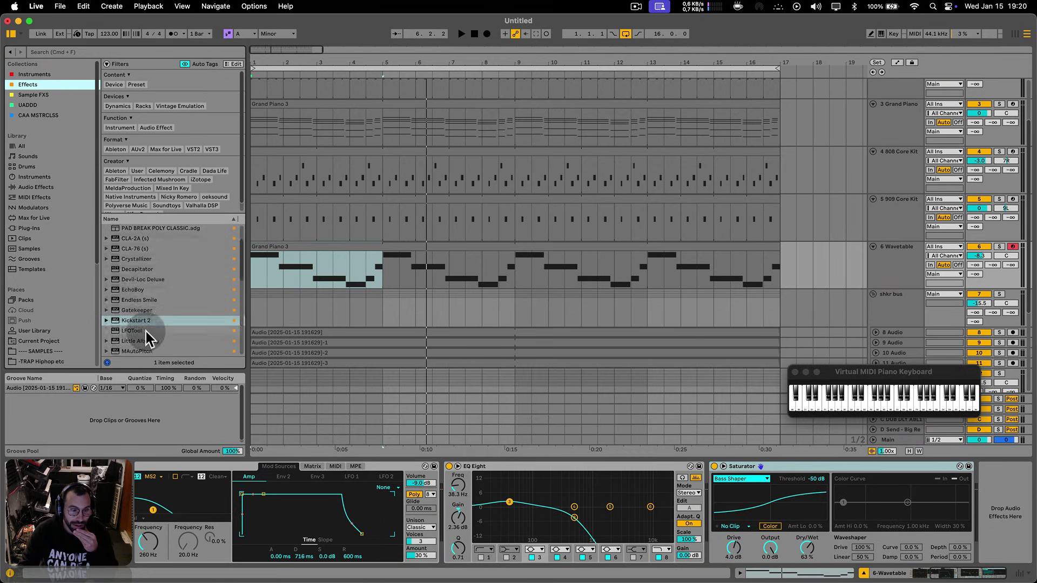
pyautogui.click(141, 281)
pyautogui.moveTo(146, 287); pyautogui.dragTo(440, 262)
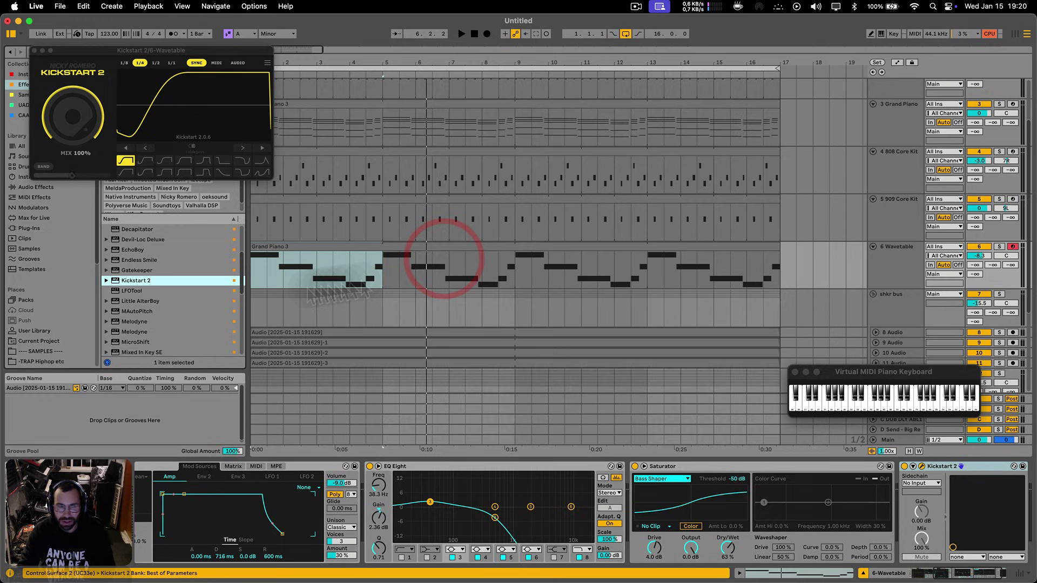
pyautogui.press('space')
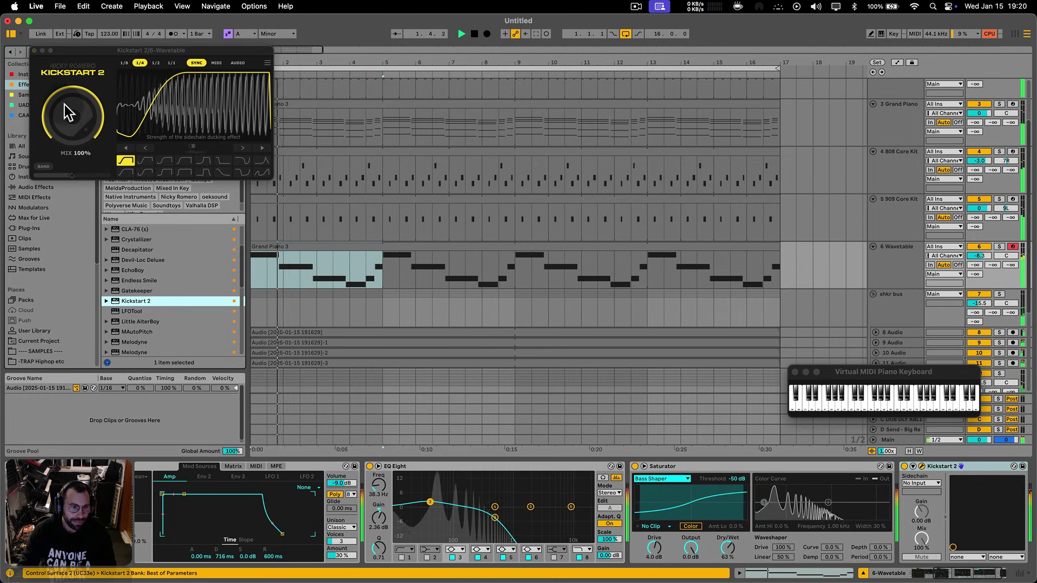
pyautogui.moveTo(63, 102); pyautogui.dragTo(63, 101)
pyautogui.click(34, 50)
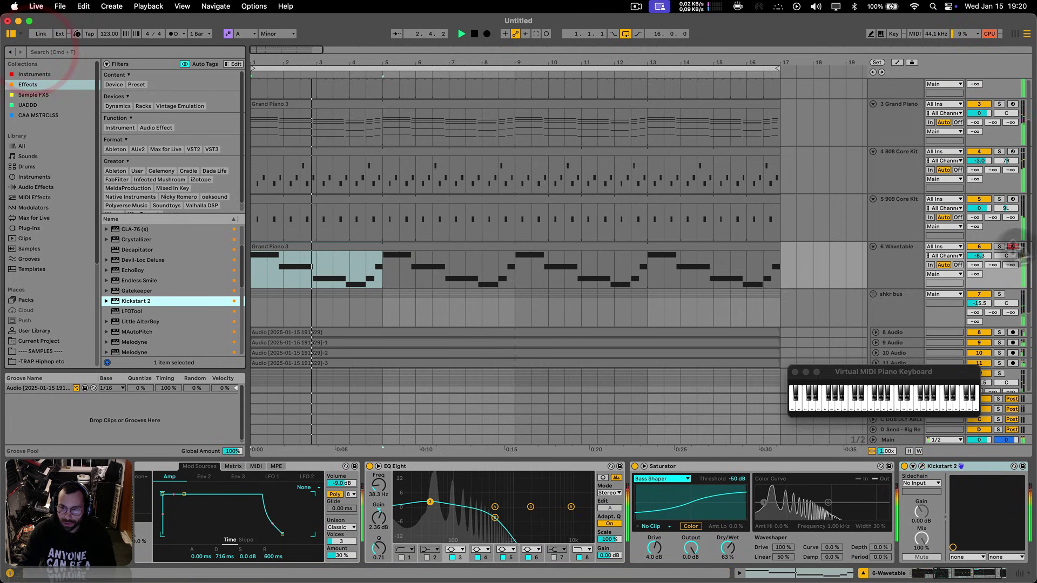
pyautogui.click(885, 265)
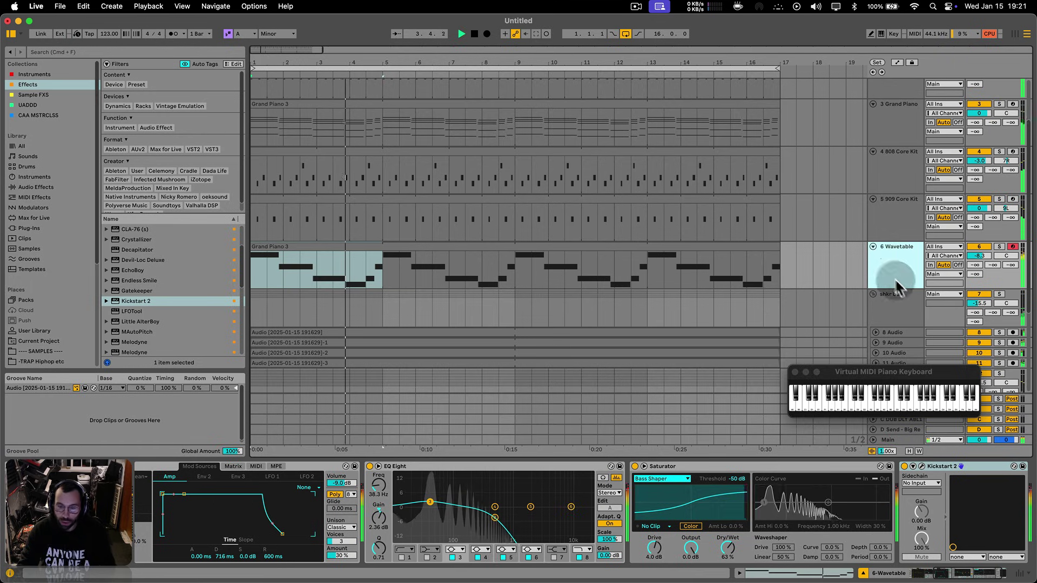
pyautogui.press('space')
# - Move the virtual MIDI keyboard off the track headers and insert a new MIDI track below the second 909 Core Kit track
pyautogui.scroll(3, 890, 244)
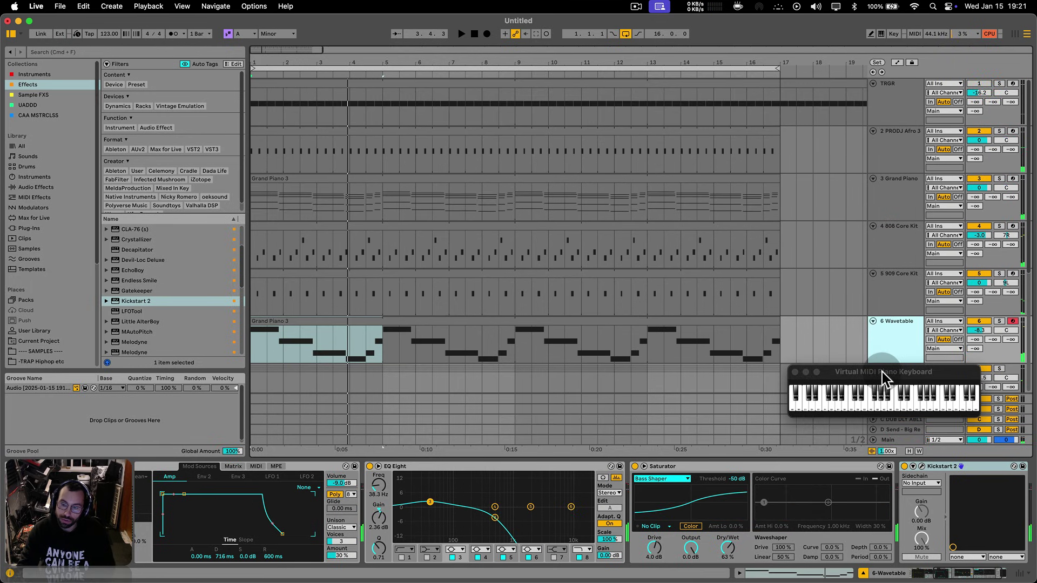
pyautogui.moveTo(882, 372); pyautogui.dragTo(867, 462)
pyautogui.click(877, 320)
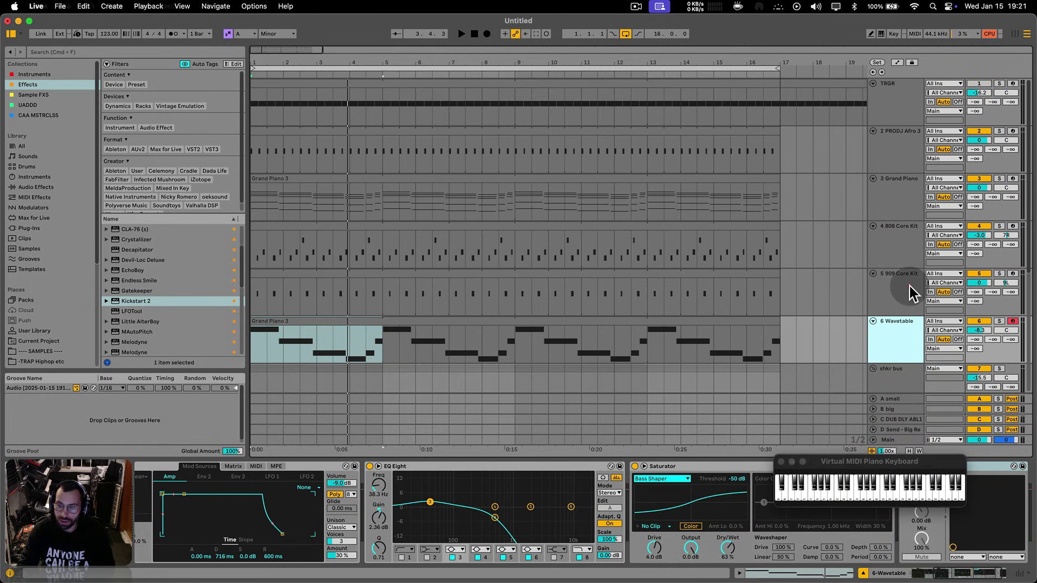
pyautogui.click(903, 280)
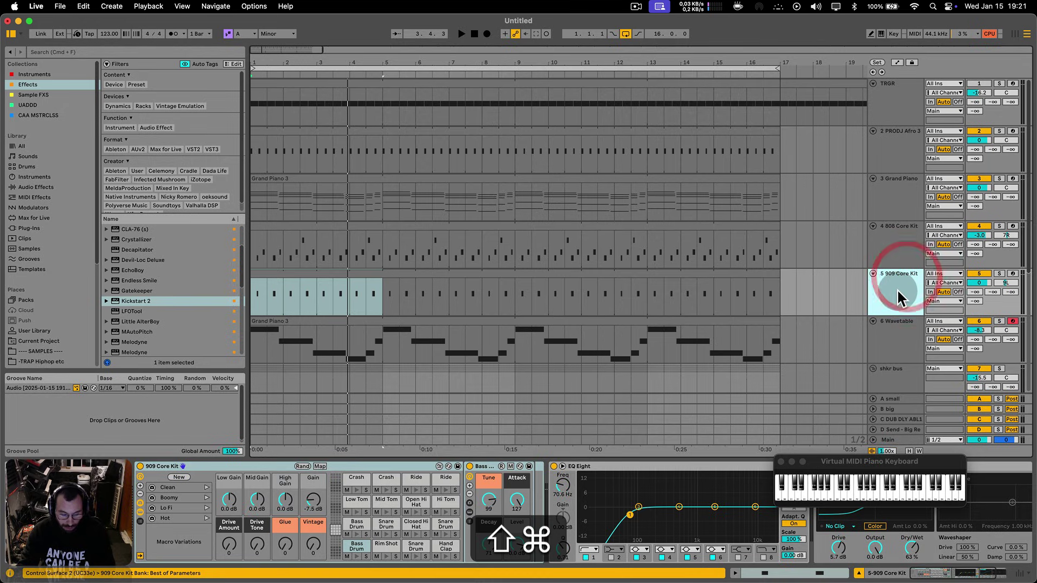
pyautogui.press('shift+super+t')
pyautogui.click(872, 321)
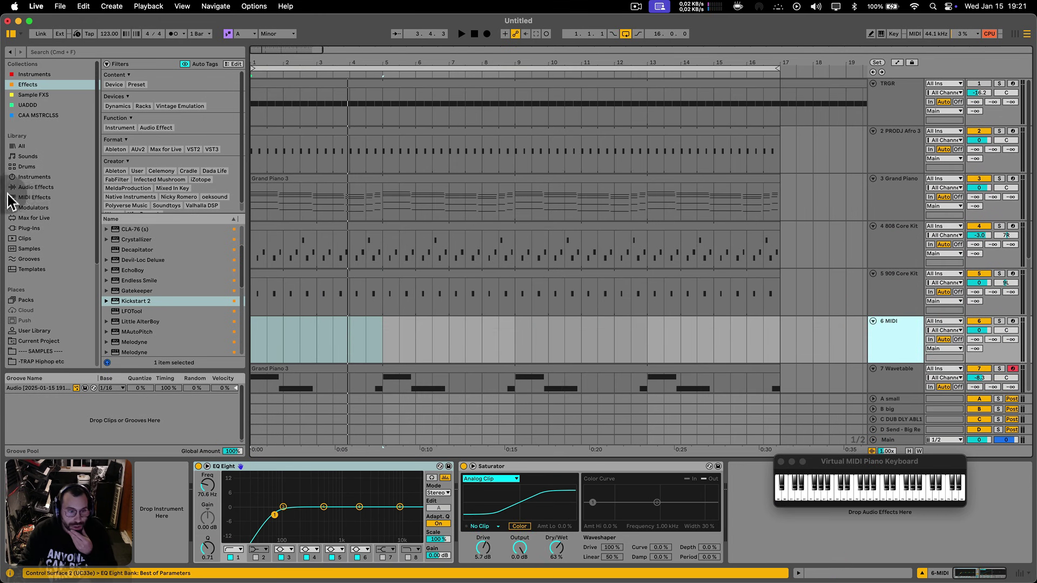
# - Load DS FM onto the new, armed MIDI track and set its pitch to 70, tone to 8%, feedback to 44% and decay to 19.7%
pyautogui.click(33, 179)
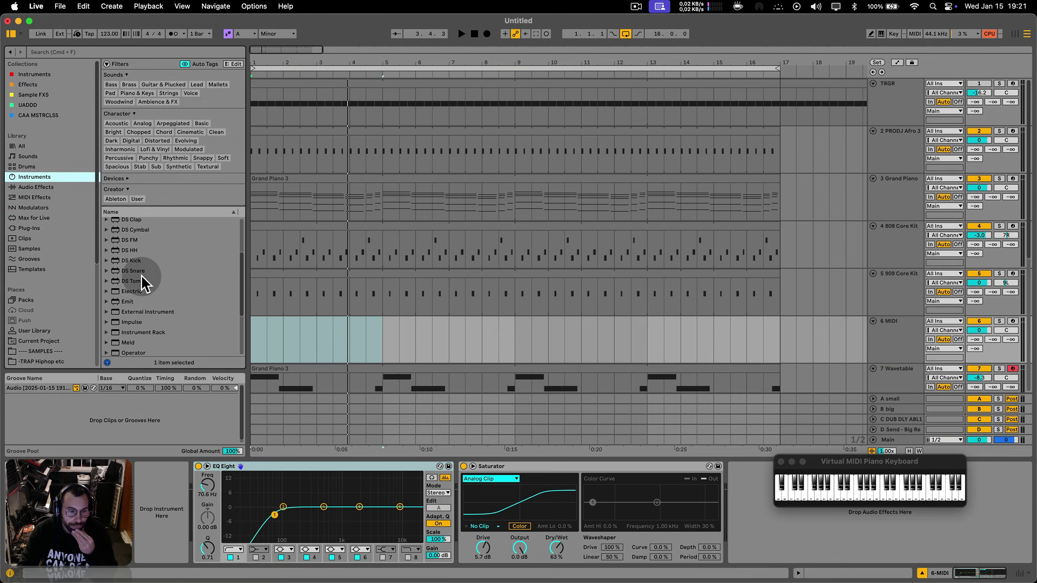
pyautogui.scroll(3, 142, 297)
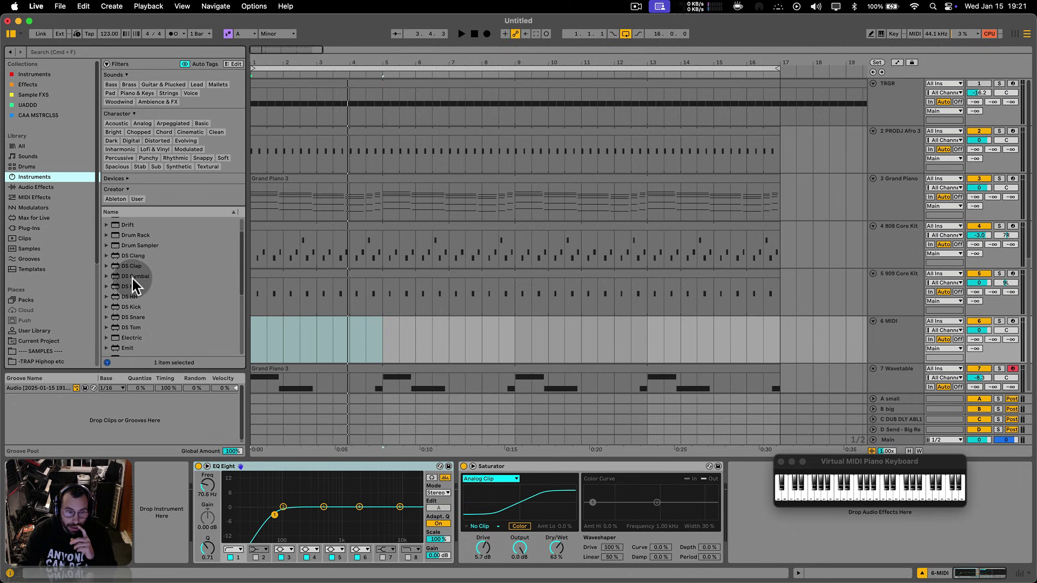
pyautogui.scroll(-2, 133, 280)
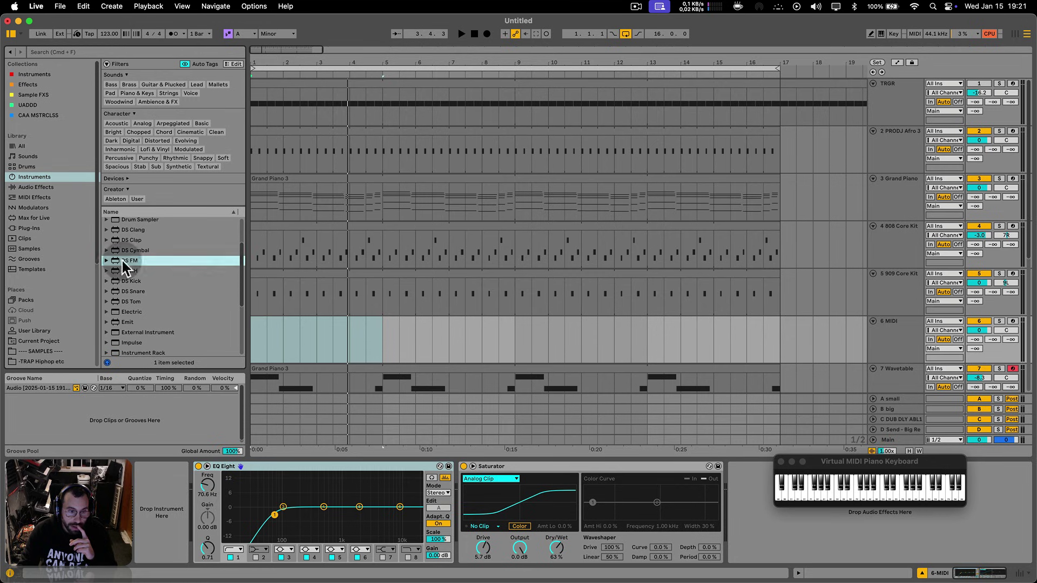
pyautogui.moveTo(123, 262); pyautogui.dragTo(396, 338)
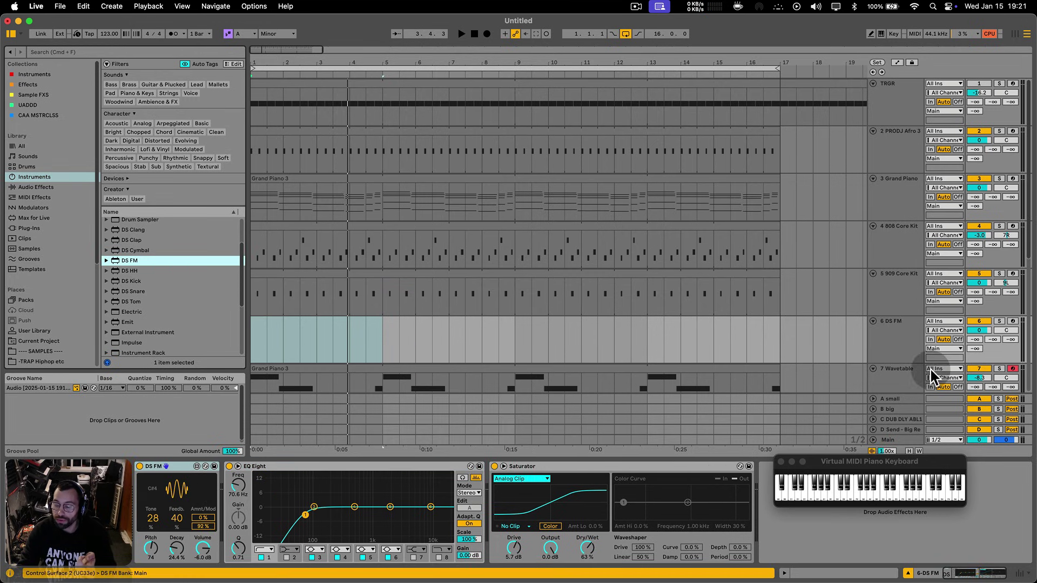
pyautogui.click(1012, 322)
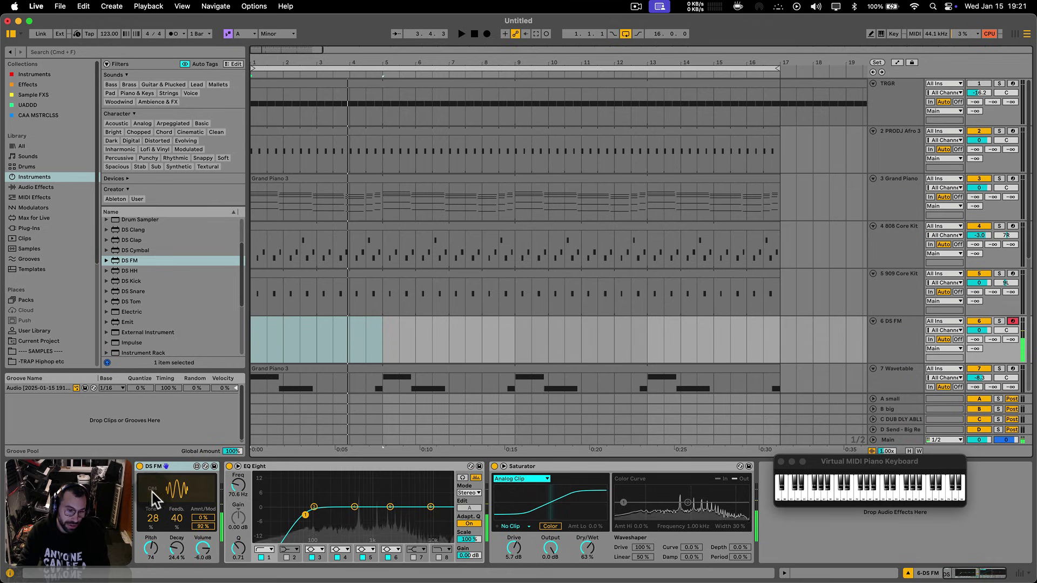
pyautogui.moveTo(151, 548); pyautogui.dragTo(155, 518)
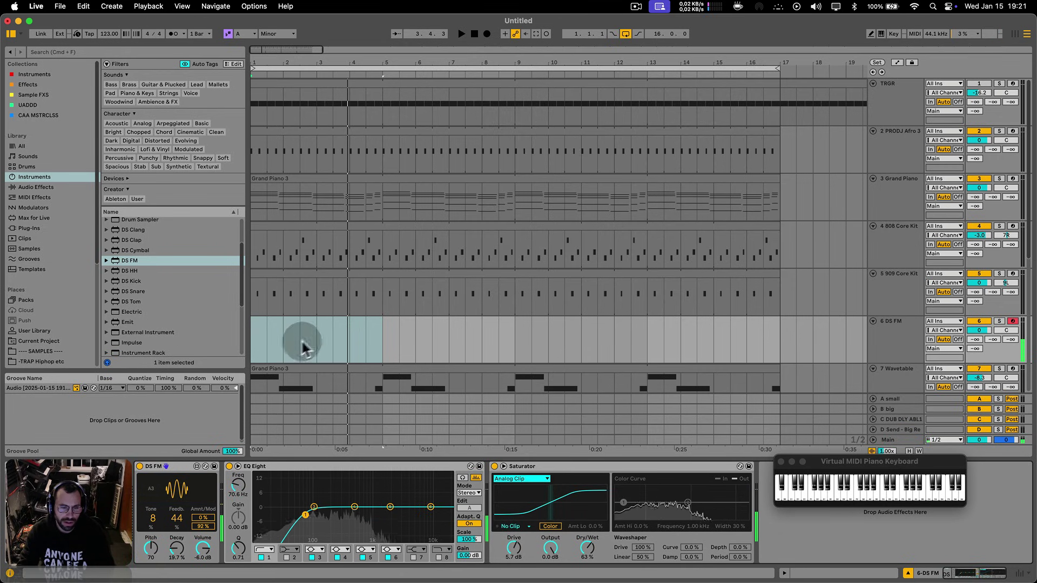
# - Create a two-bar MIDI clip at the start of the DS FM track and draw five syncopated sixteenth A0 notes in its first bar
pyautogui.moveTo(316, 339); pyautogui.dragTo(240, 332)
pyautogui.press('shift+cmd+m')
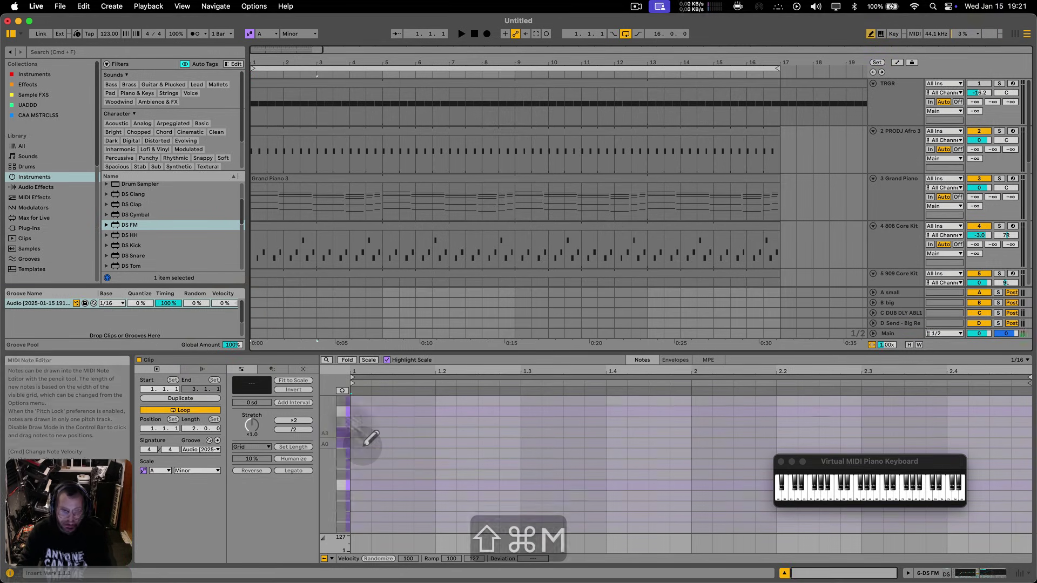
pyautogui.click(359, 444)
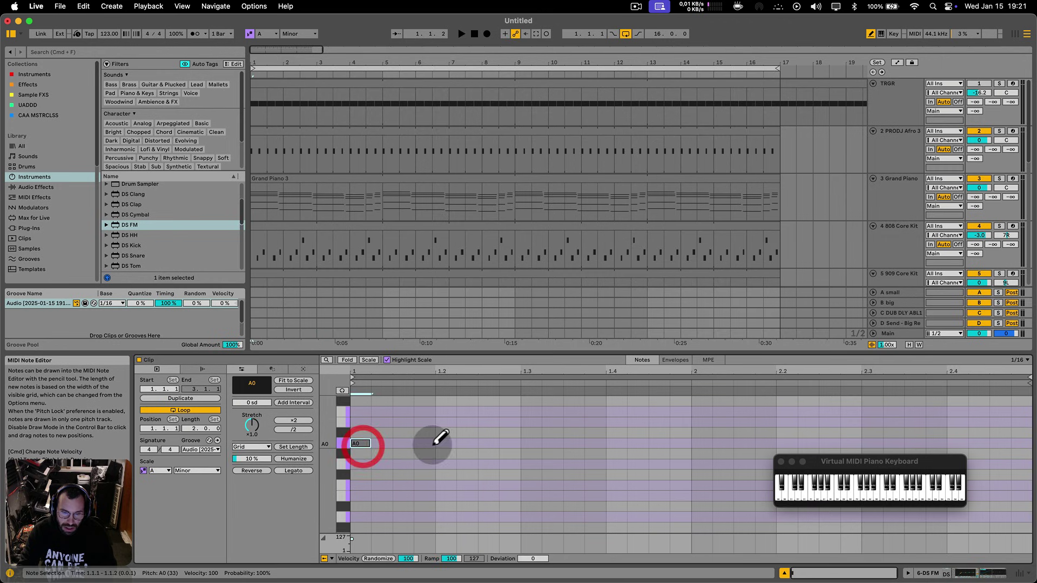
pyautogui.click(426, 443)
pyautogui.click(489, 443)
pyautogui.click(574, 443)
pyautogui.click(658, 443)
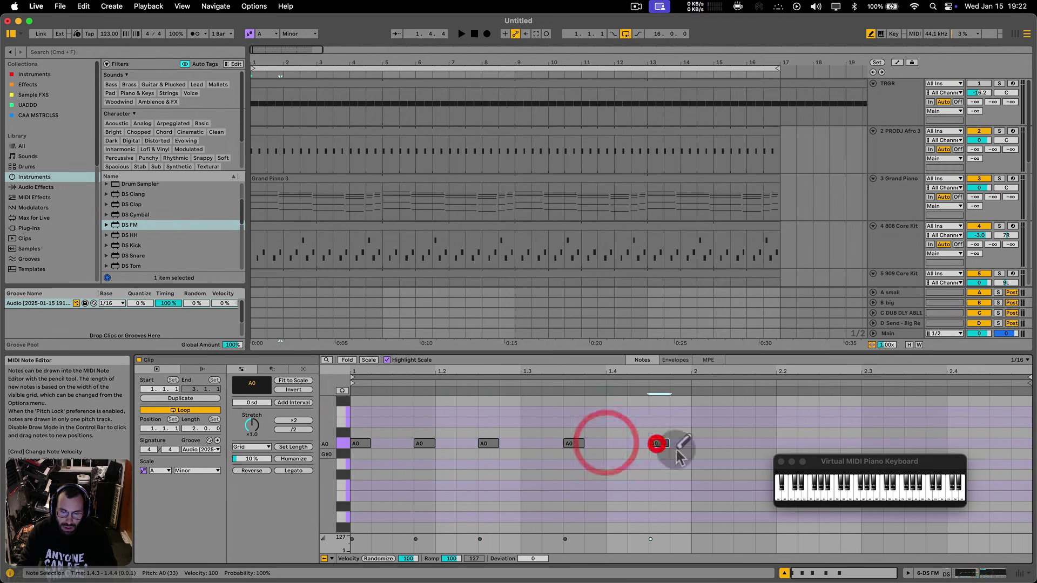
# - Turn the DS FM pattern into a one-bar clip with its groove committed and repeat it to fill all 16 bars
pyautogui.press('b')
pyautogui.moveTo(691, 453); pyautogui.dragTo(234, 396)
pyautogui.press('super+b')
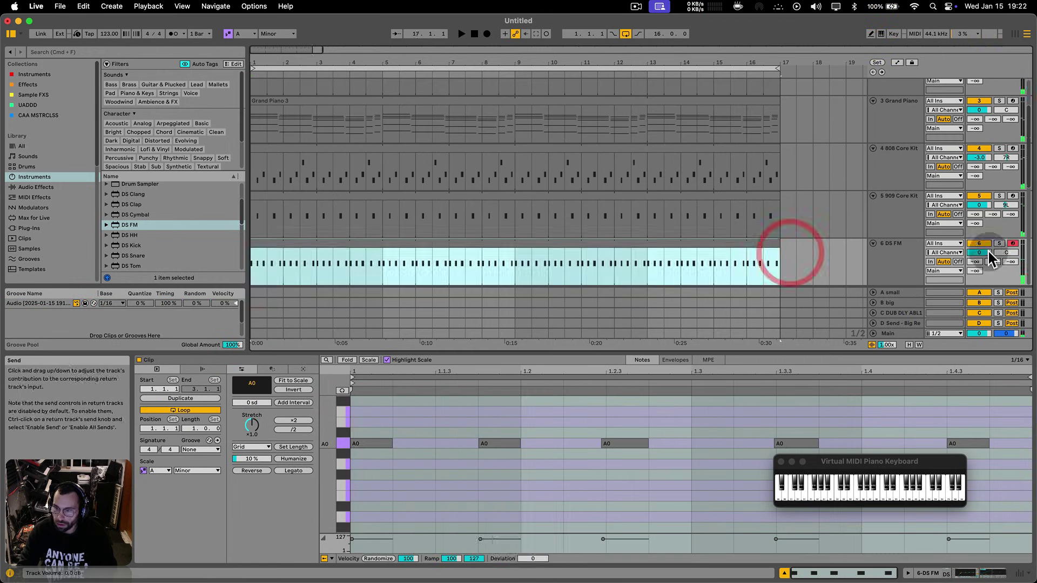
# - Lower the DS FM track's volume to -10.8 dB during playback and bring up its device chain
pyautogui.press('space')
pyautogui.moveTo(991, 259); pyautogui.dragTo(992, 295)
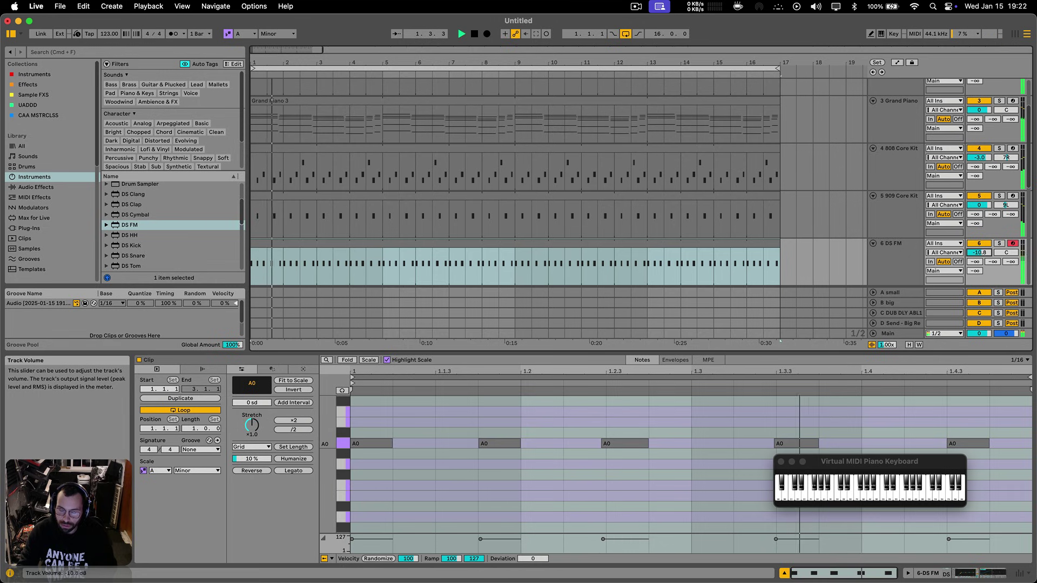
pyautogui.click(668, 377)
pyautogui.click(637, 465)
pyautogui.hotkey('shift', 'Tab')
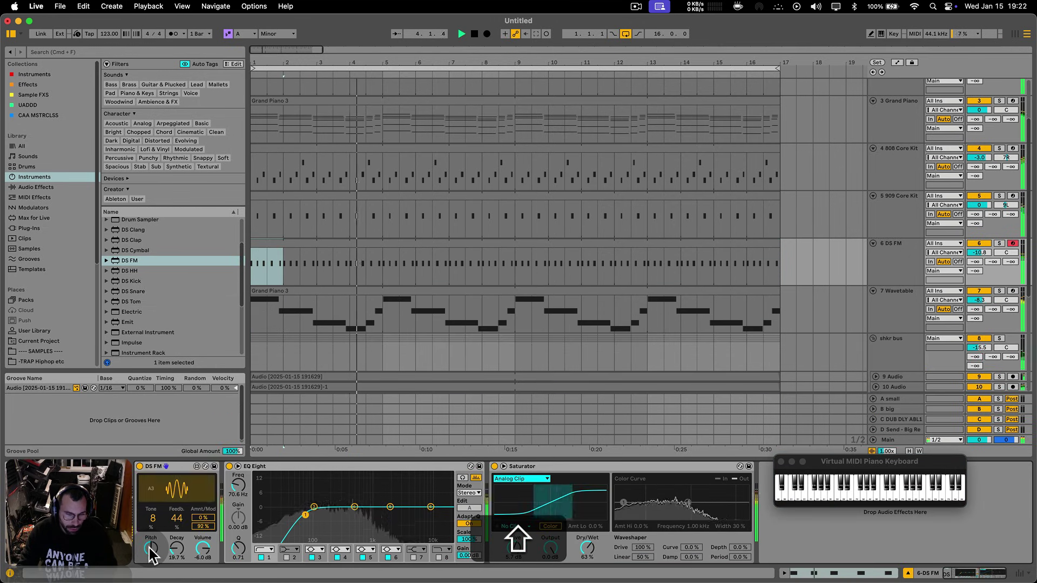
# - Solo the DS FM track and tune the instrument's pitch down to 46 (A1)
pyautogui.press('s')
pyautogui.moveTo(150, 549); pyautogui.dragTo(147, 561)
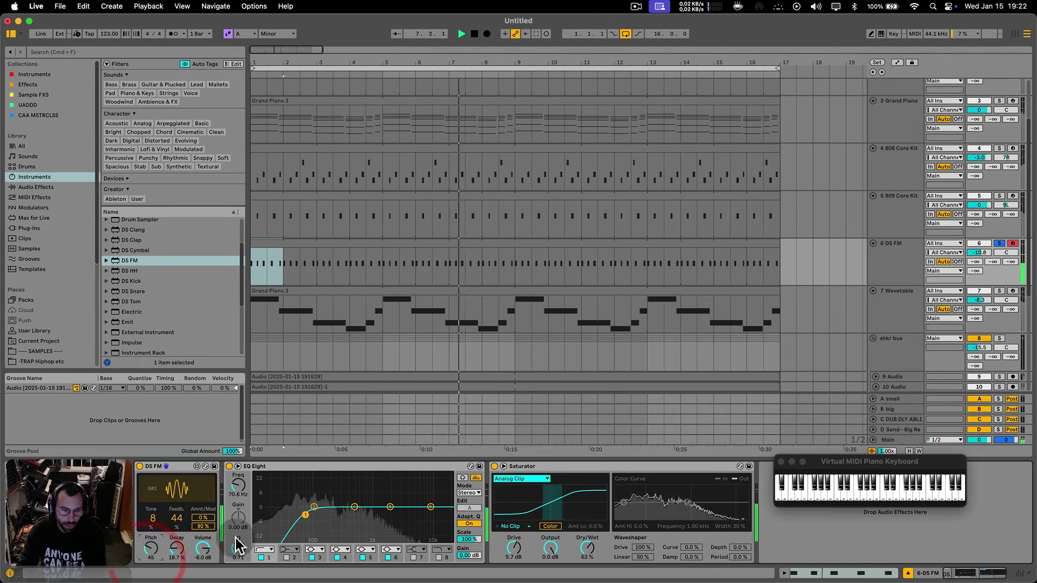
pyautogui.press('Up')
pyautogui.press('Down')
# - Band-limit DS FM in EQ Eight with a low cut at 97.9 Hz and a high cut at 1.14 kHz, and unsolo the track
pyautogui.click(265, 550)
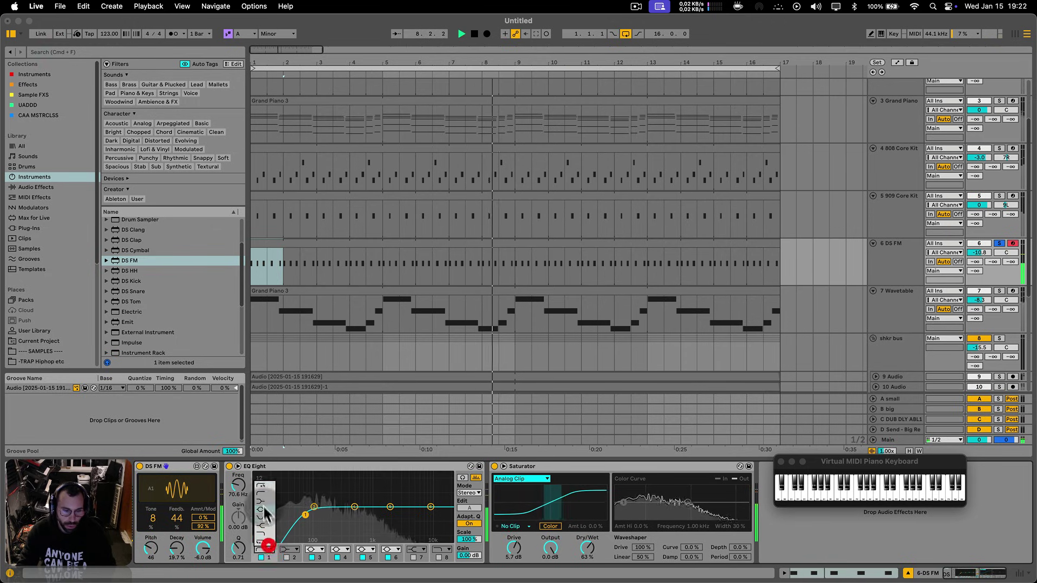
pyautogui.click(273, 490)
pyautogui.moveTo(306, 515); pyautogui.dragTo(313, 527)
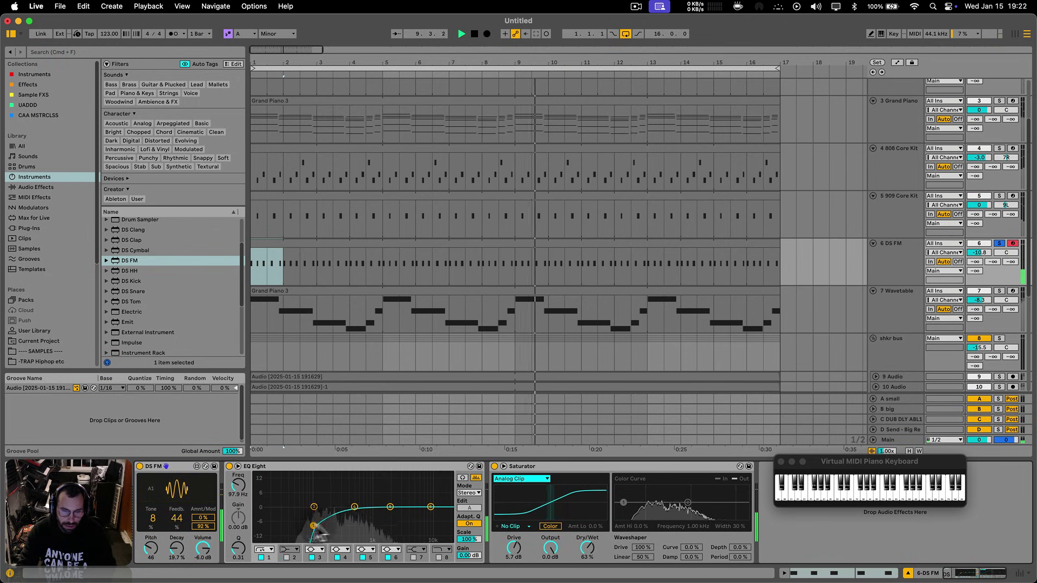
pyautogui.click(440, 562)
pyautogui.click(438, 557)
pyautogui.moveTo(447, 514); pyautogui.dragTo(375, 520)
pyautogui.press('s')
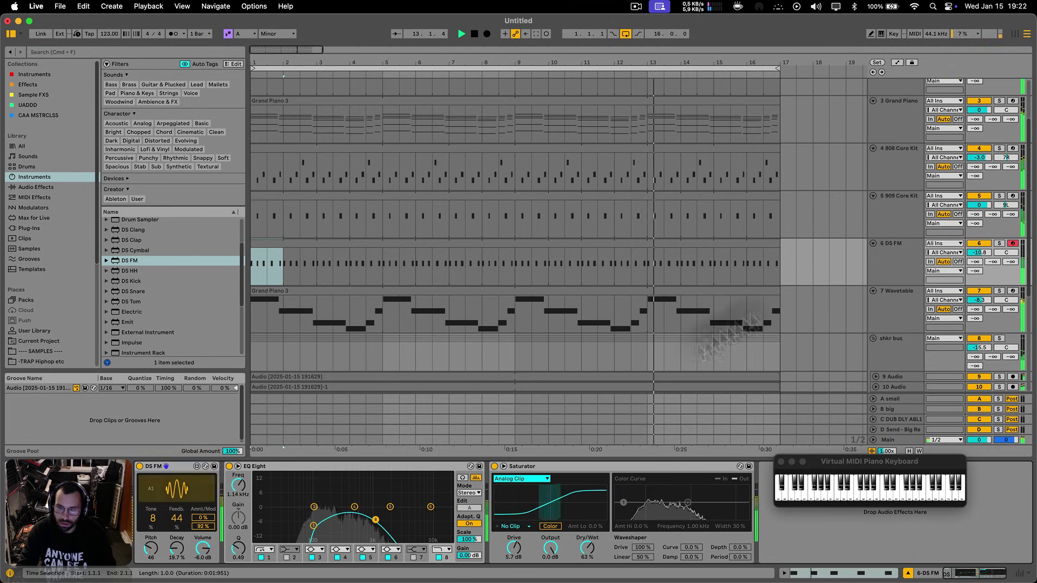
# - Raise the DS FM track's volume to -6.1 dB, select the track and stop playback
pyautogui.click(896, 250)
pyautogui.moveTo(981, 251); pyautogui.dragTo(981, 243)
pyautogui.click(884, 283)
pyautogui.press('space')
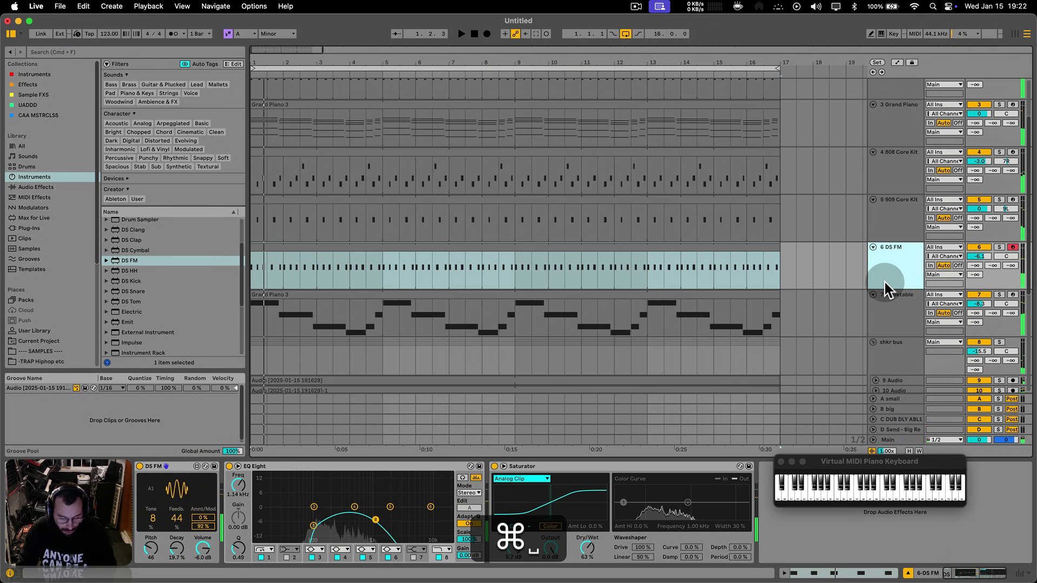
# - Insert an audio track below the DS FM track and browse the Sample packs PRODJ folder, expanding SLATE2023
pyautogui.scroll(1, 885, 283)
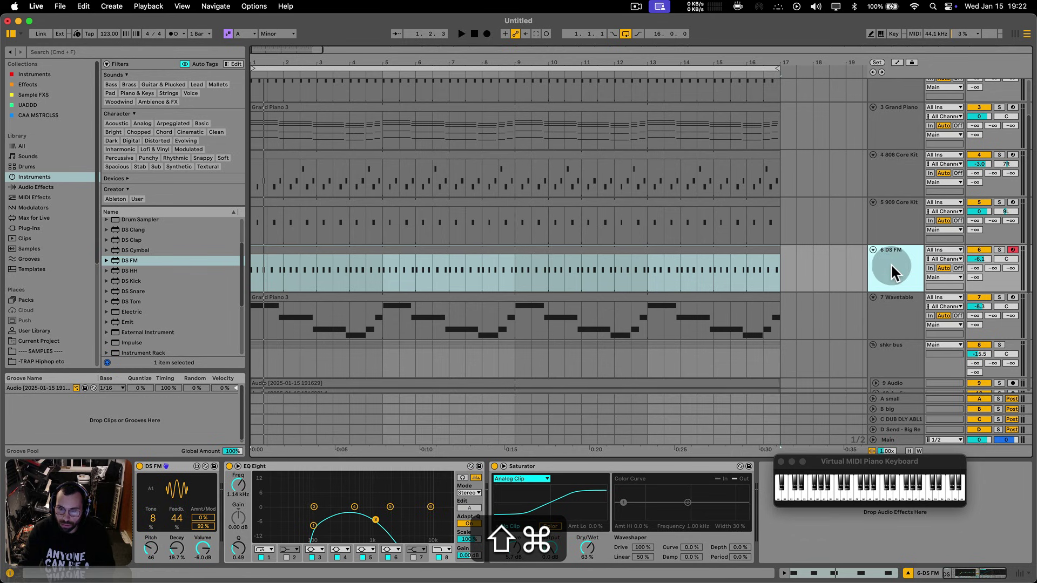
pyautogui.press('cmd+t')
pyautogui.scroll(-5, 37, 296)
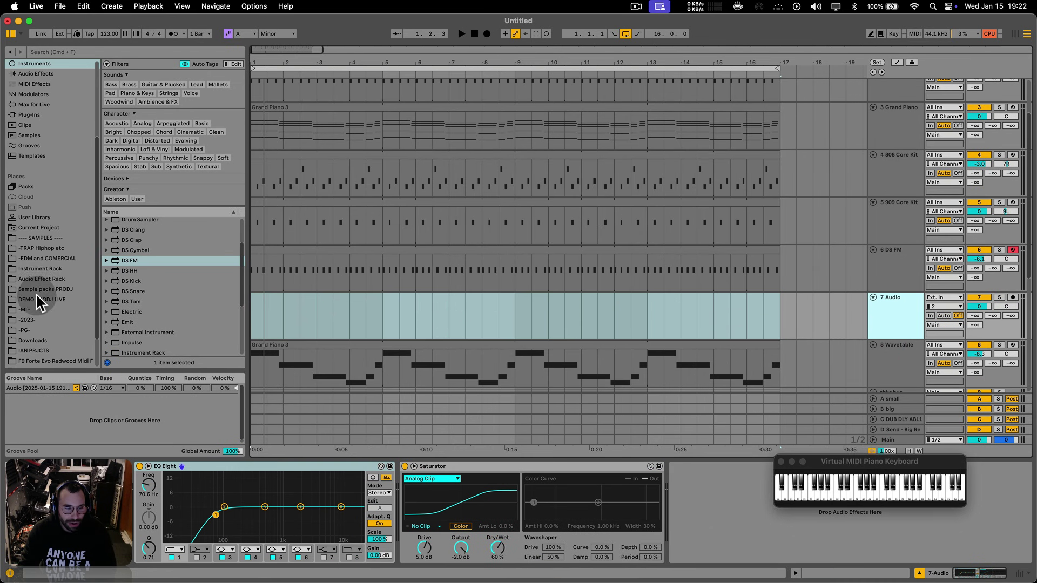
pyautogui.scroll(-3, 39, 267)
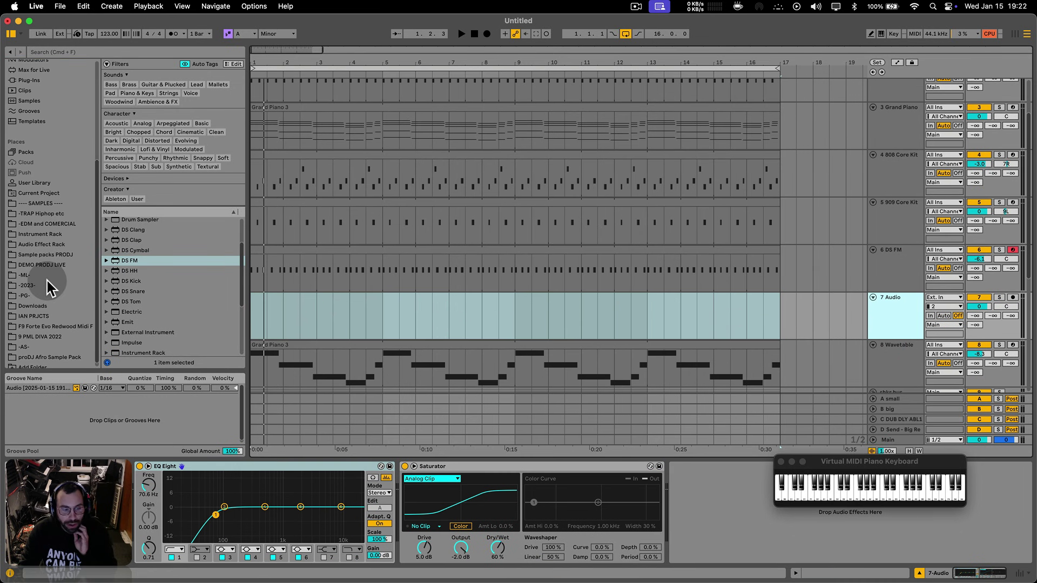
pyautogui.click(42, 250)
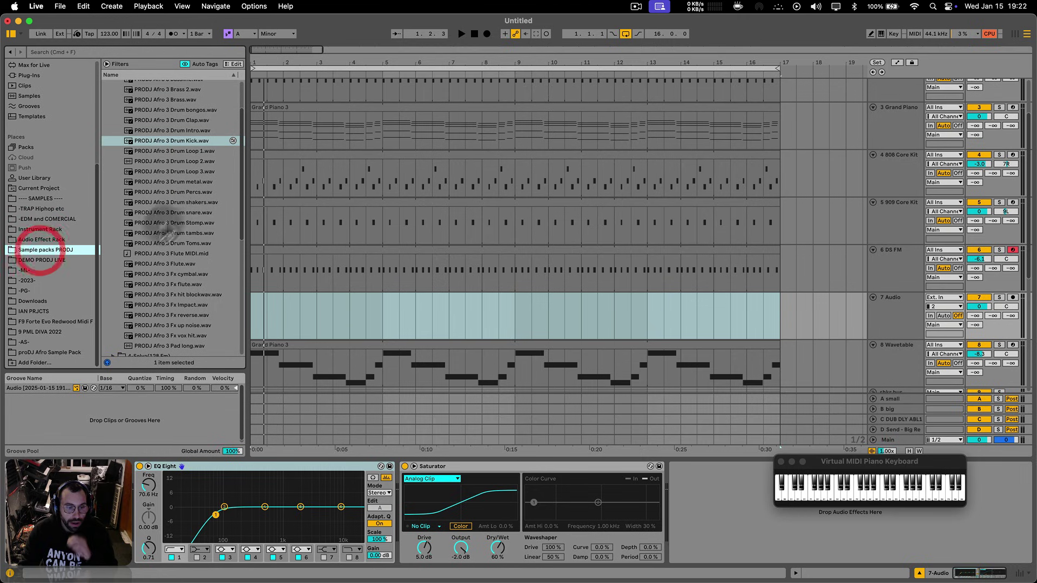
pyautogui.click(175, 199)
pyautogui.click(107, 85)
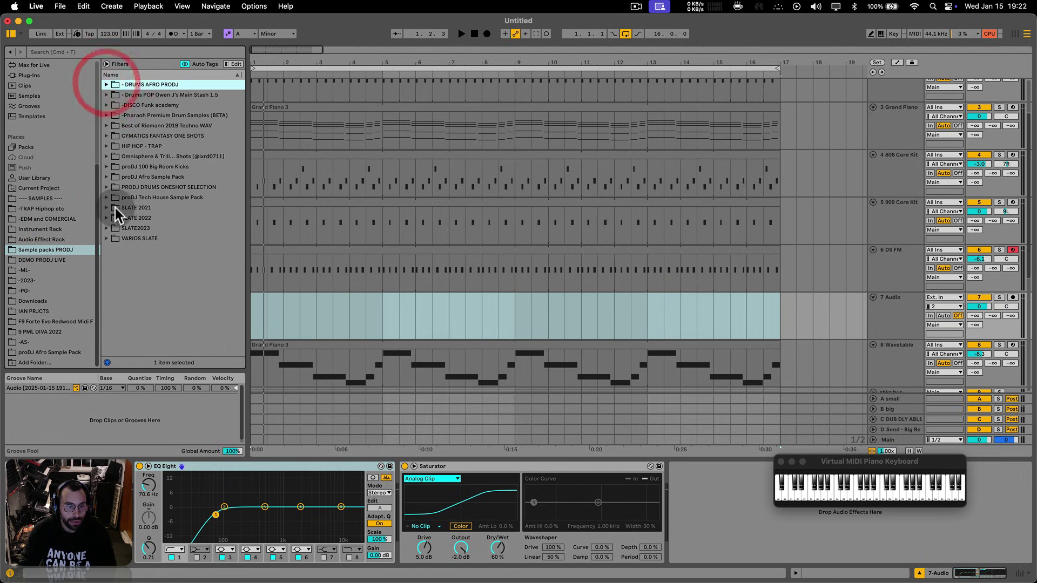
pyautogui.click(107, 228)
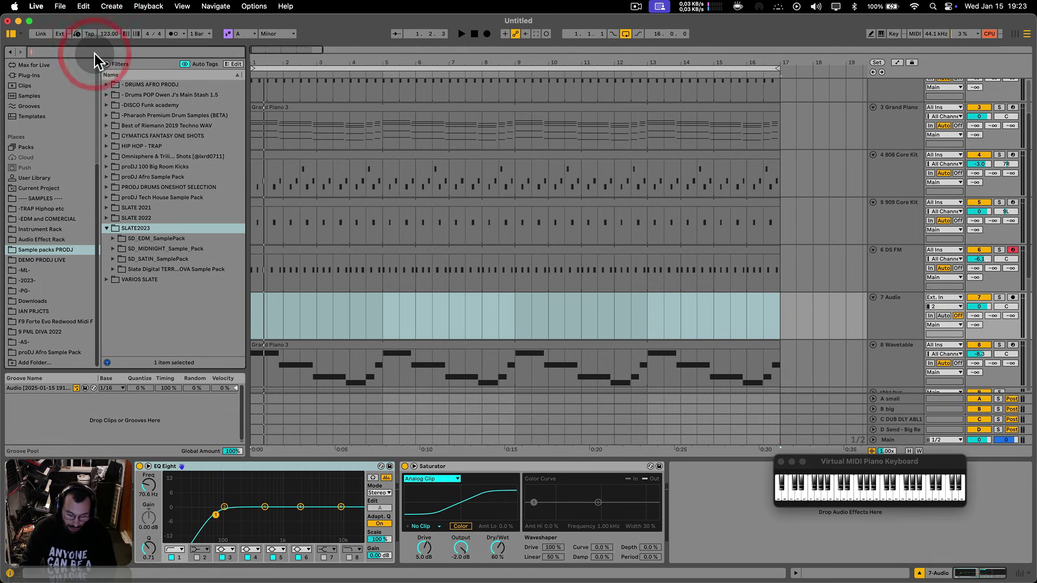
# - Search the sample packs for "omnivo" and expand the One Shots folder of SD_OMNIVOX_2_Sample_Pack in SLATE 2022
pyautogui.write('omnivo')
pyautogui.click(132, 104)
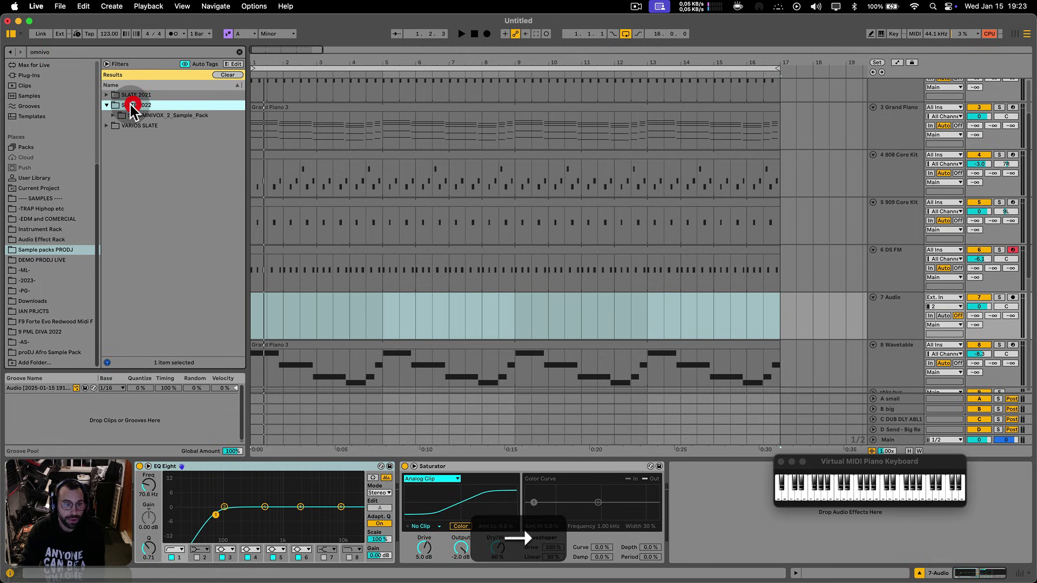
pyautogui.click(151, 115)
pyautogui.click(149, 136)
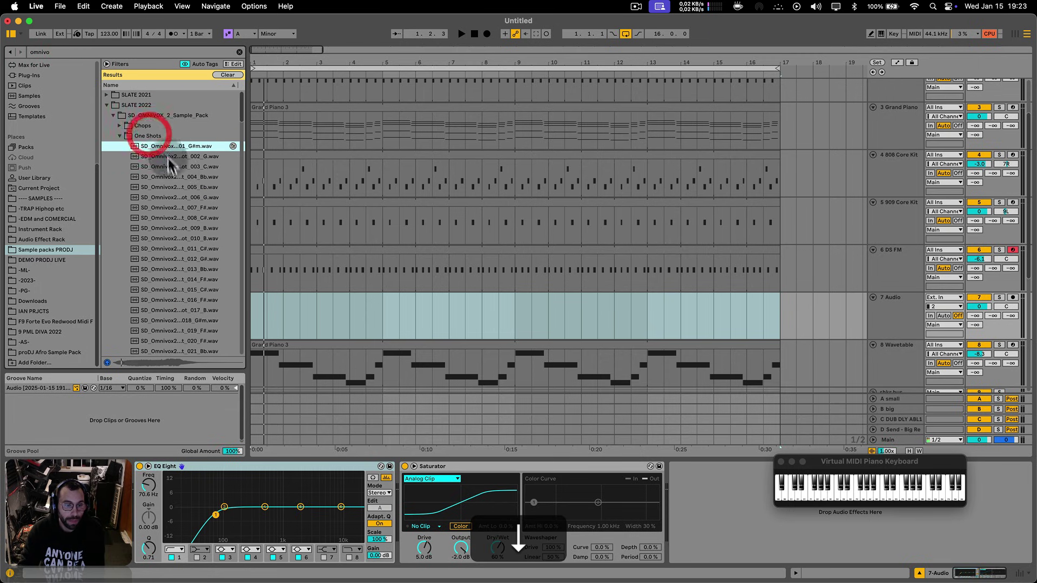
# - Widen the browser and audition the one-shots SD_Omnivox2_oneshot_014_F# and SD_Omnivox2_oneshot_019_F#
pyautogui.moveTo(248, 190); pyautogui.dragTo(334, 194)
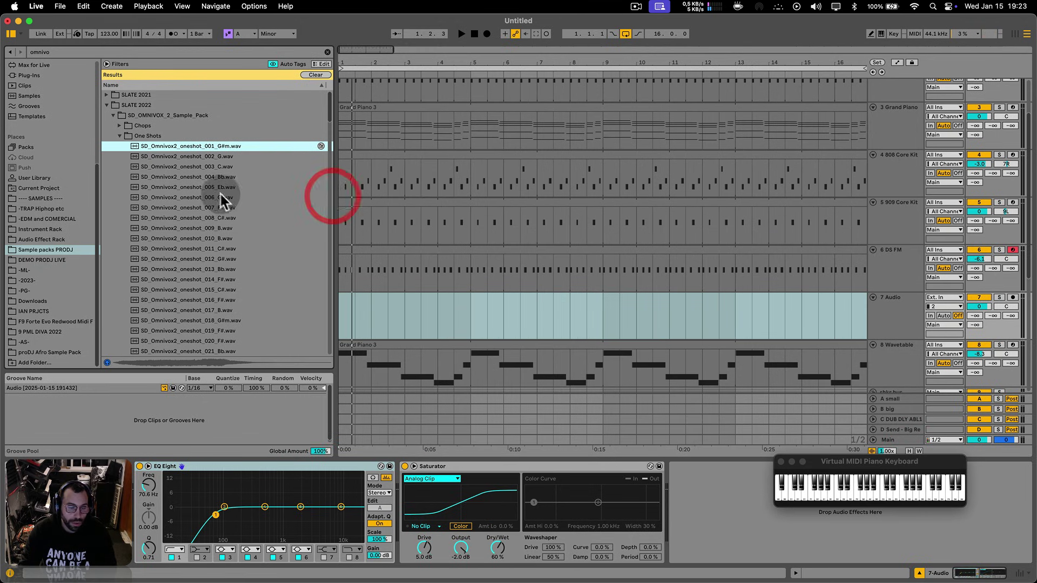
pyautogui.scroll(-4, 196, 180)
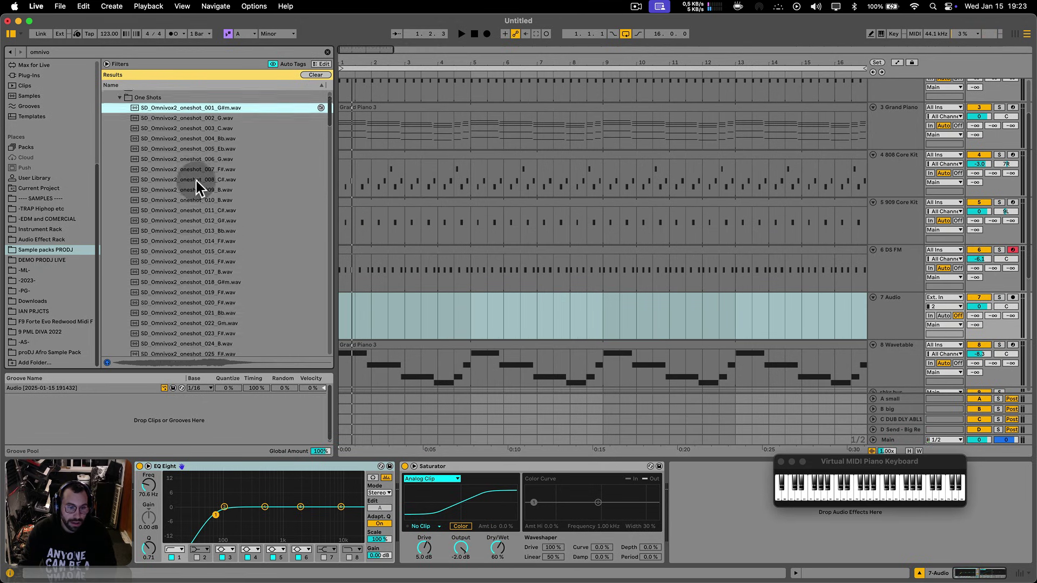
pyautogui.click(190, 241)
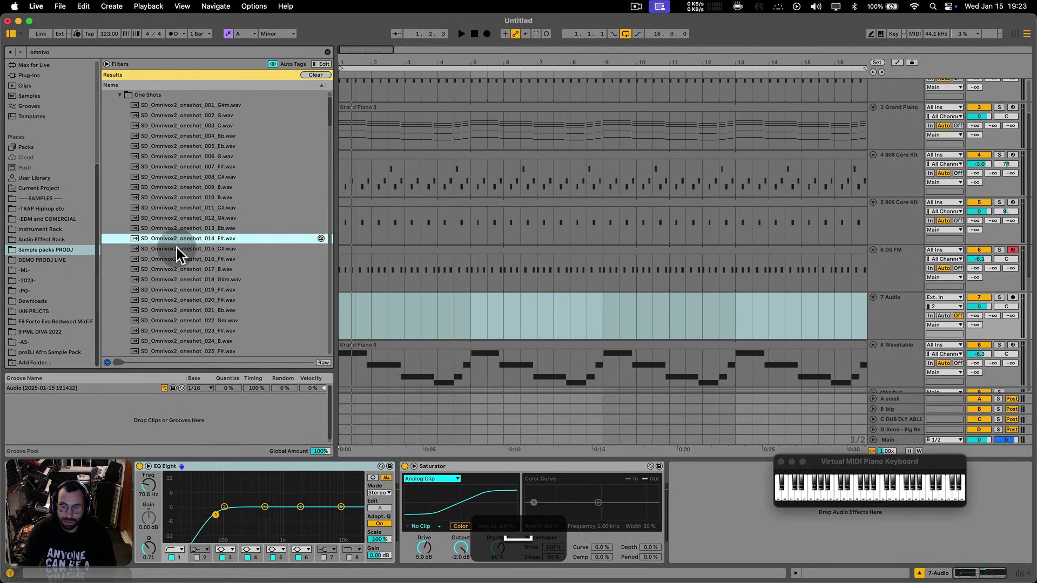
pyautogui.click(184, 290)
pyautogui.scroll(-5, 184, 281)
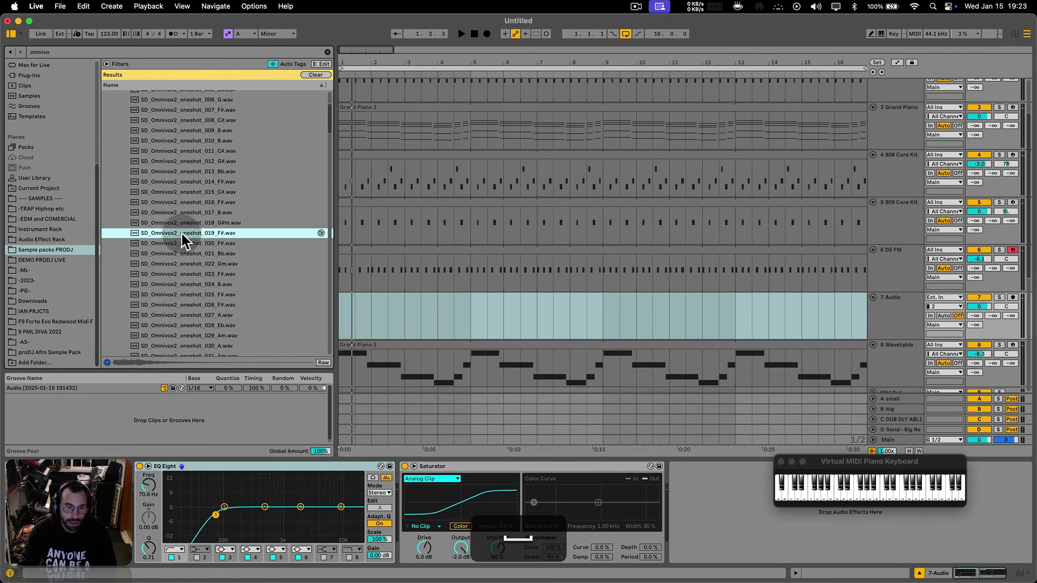
# - Insert a MIDI track below the DS FM track and load SD_Omnivox2_oneshot_019_F#.wav into it as a sampler instrument
pyautogui.click(893, 271)
pyautogui.press('shift+super+t')
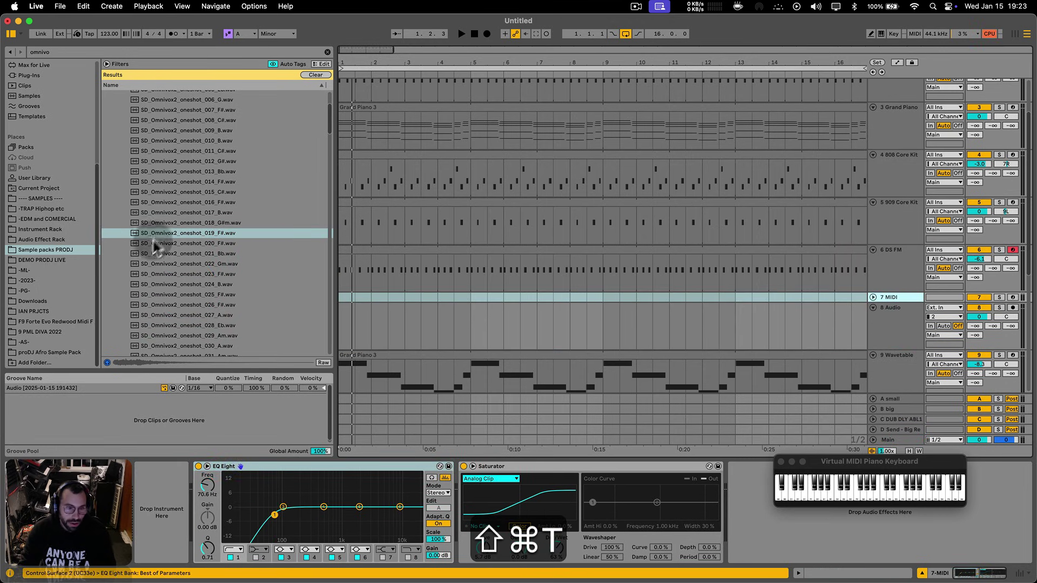
pyautogui.moveTo(156, 234); pyautogui.dragTo(162, 513)
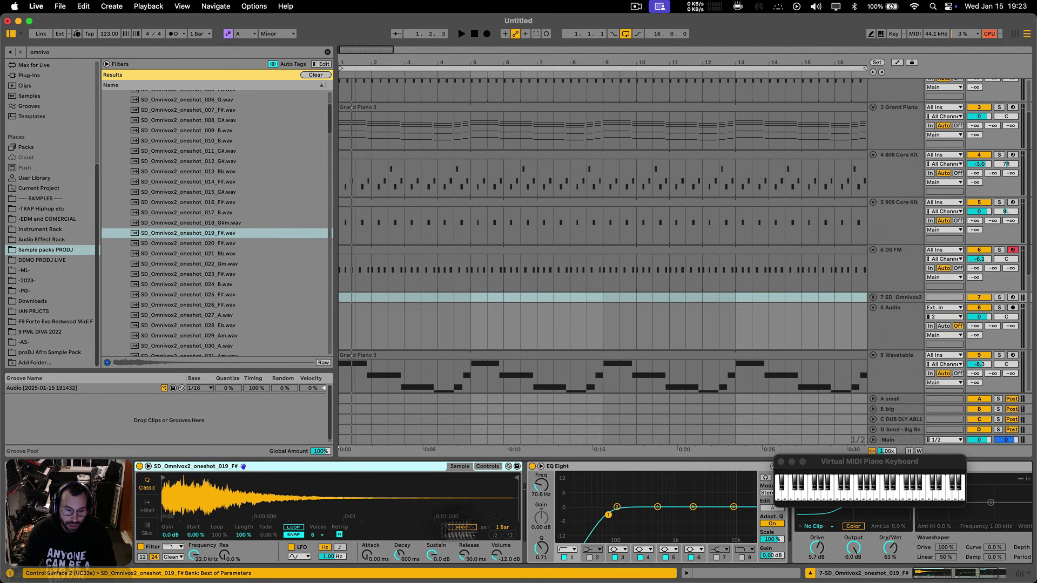
# - Show the sampler's controls and enlarge the Virtual MIDI Piano Keyboard to compare C3 with the keys below it
pyautogui.click(489, 467)
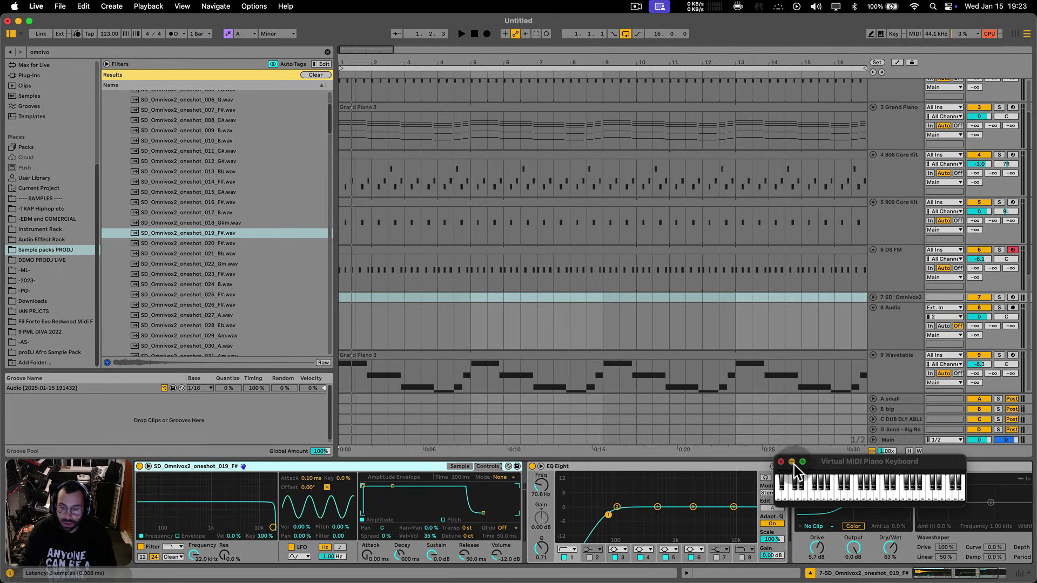
pyautogui.moveTo(775, 460); pyautogui.dragTo(257, 344)
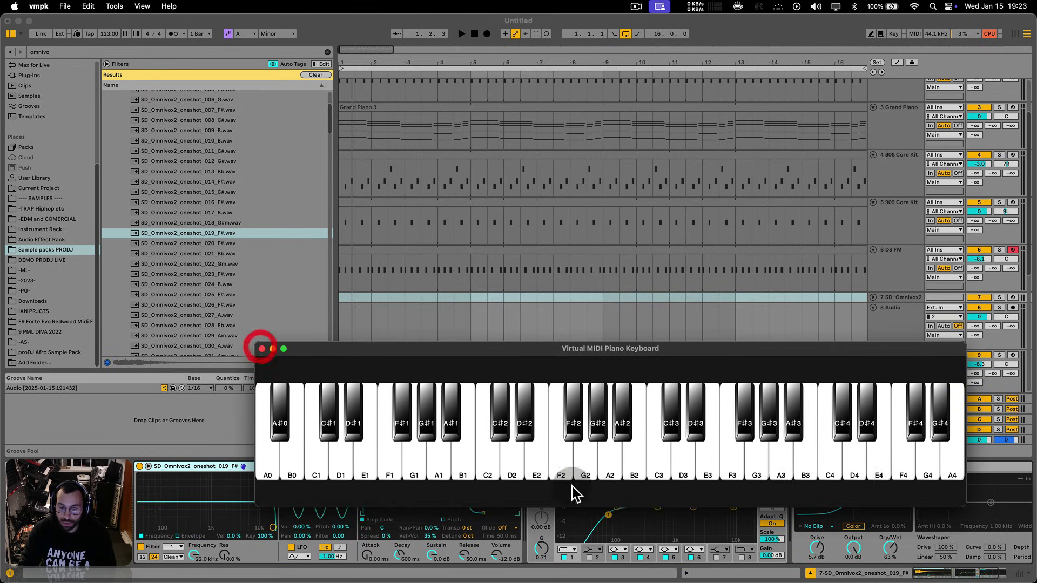
pyautogui.click(655, 476)
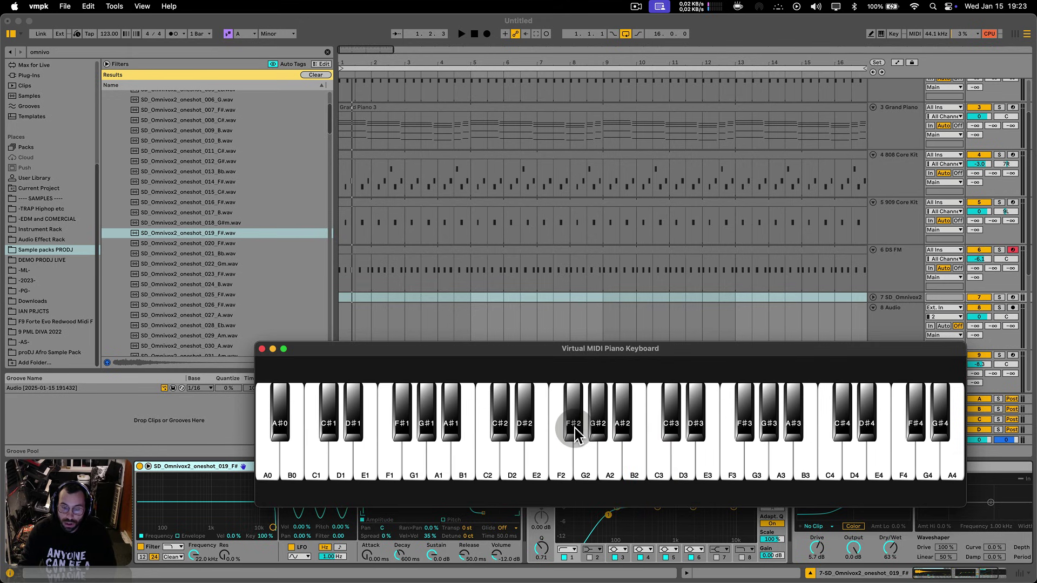
pyautogui.click(440, 461)
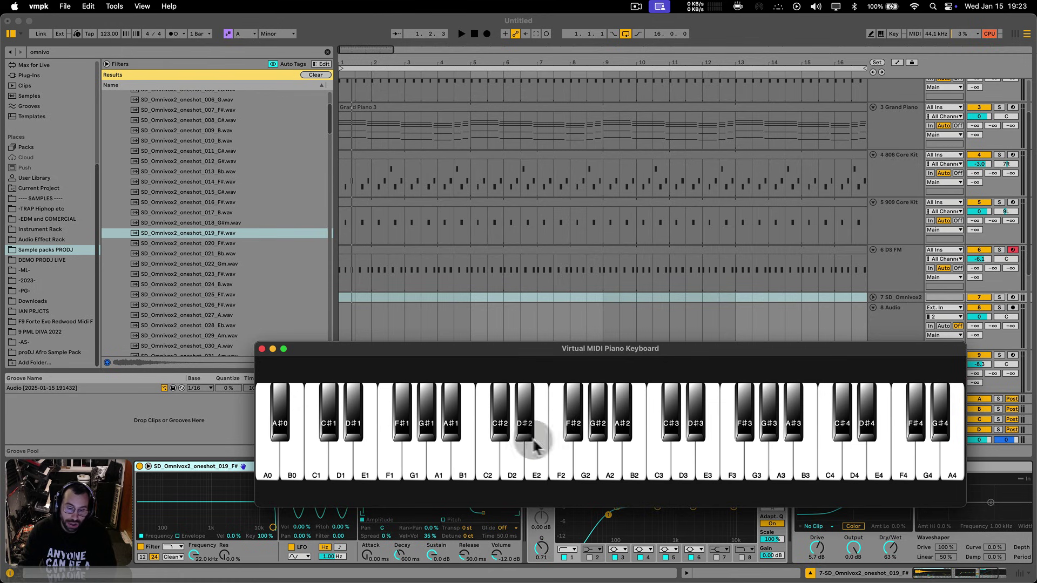
pyautogui.moveTo(540, 458)
pyautogui.mouseDown()
pyautogui.moveTo(509, 431)
pyautogui.moveTo(490, 455)
pyautogui.mouseUp()
# - Shrink the virtual piano keyboard window and set the sampler's transpose to -6 st
pyautogui.moveTo(252, 342); pyautogui.dragTo(616, 414)
pyautogui.click(484, 467)
pyautogui.click(471, 528)
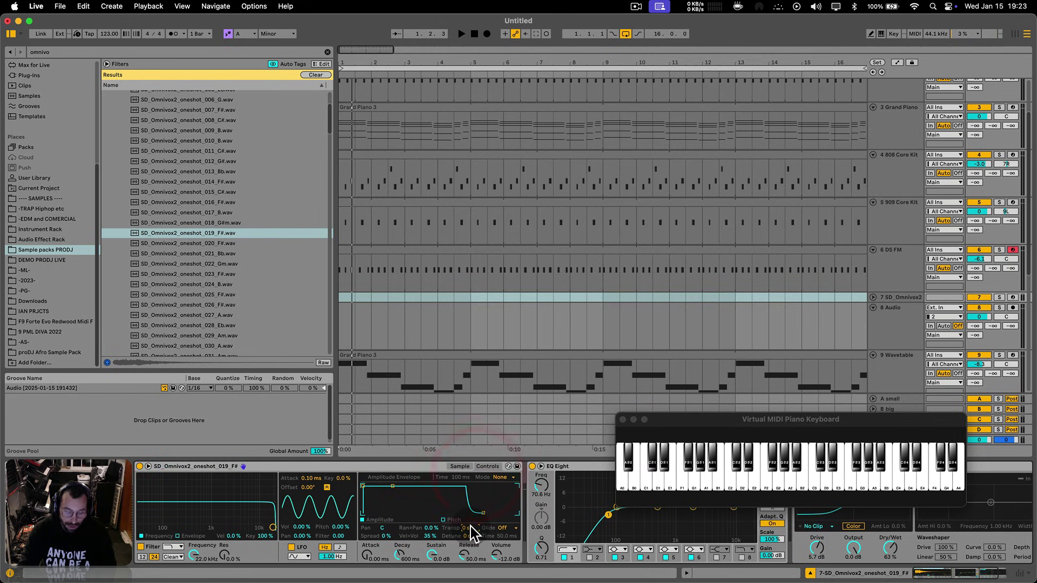
pyautogui.write('-6')
pyautogui.press('Return')
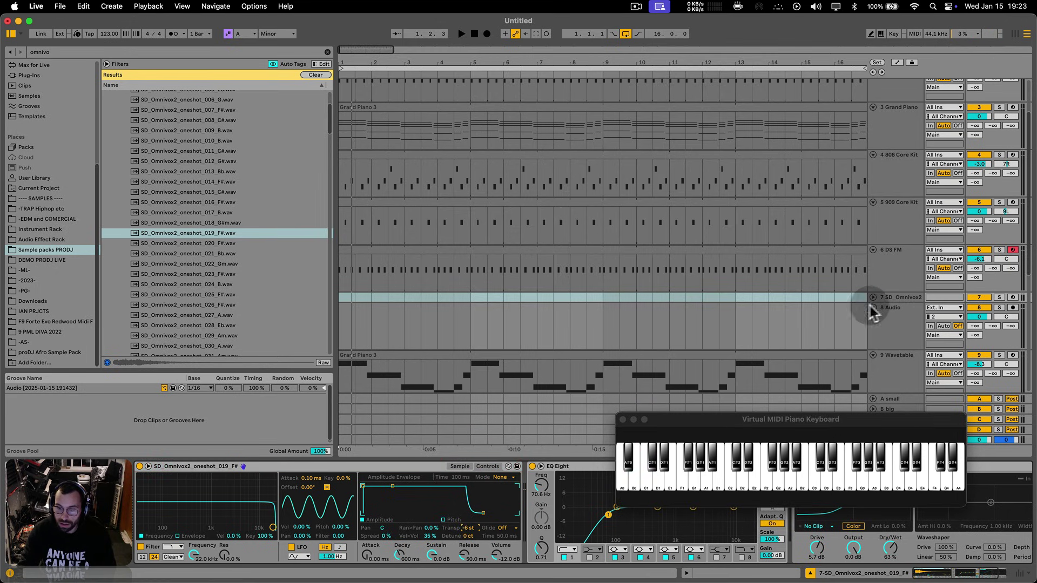
# - Unfold and arm the SD_Omnivox2 track and raise its B and C sends to about -11 dB
pyautogui.click(873, 298)
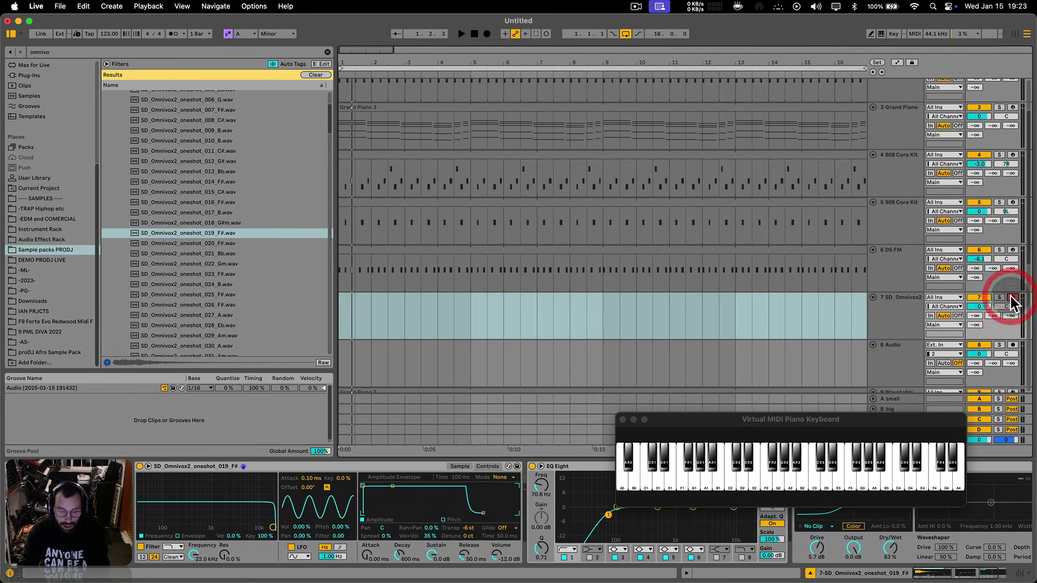
pyautogui.moveTo(993, 316); pyautogui.dragTo(993, 308)
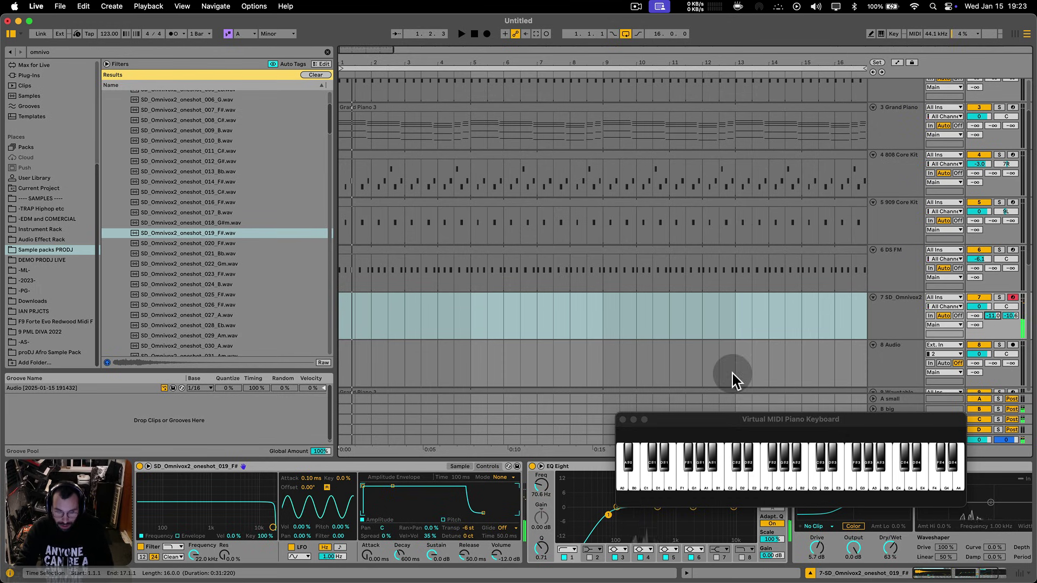
pyautogui.click(894, 319)
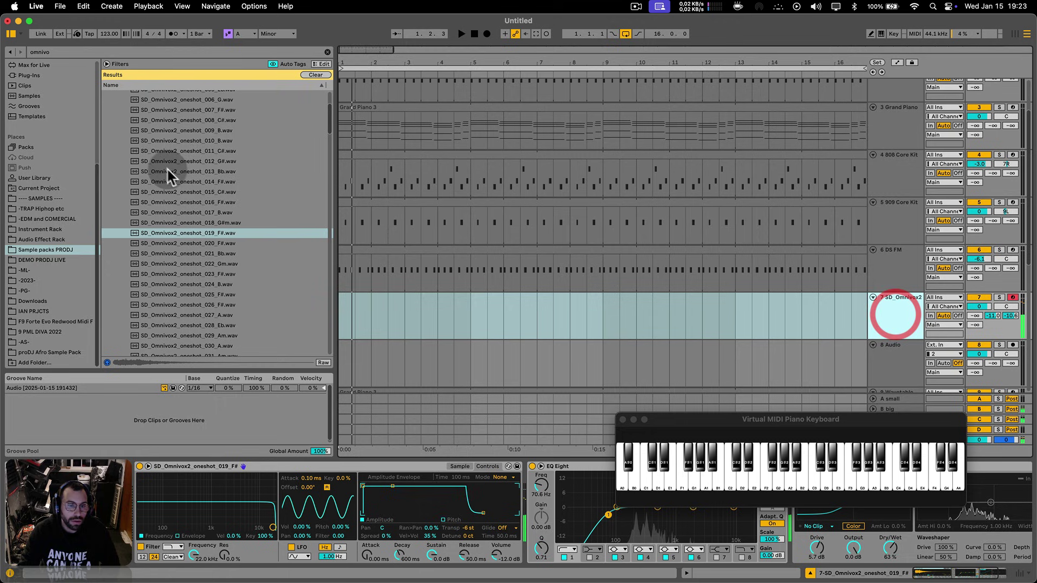
# - Clear the browser search and add the Reverb audio effect after Saturator on the SD_Omnivox2 track
pyautogui.click(328, 52)
pyautogui.click(33, 199)
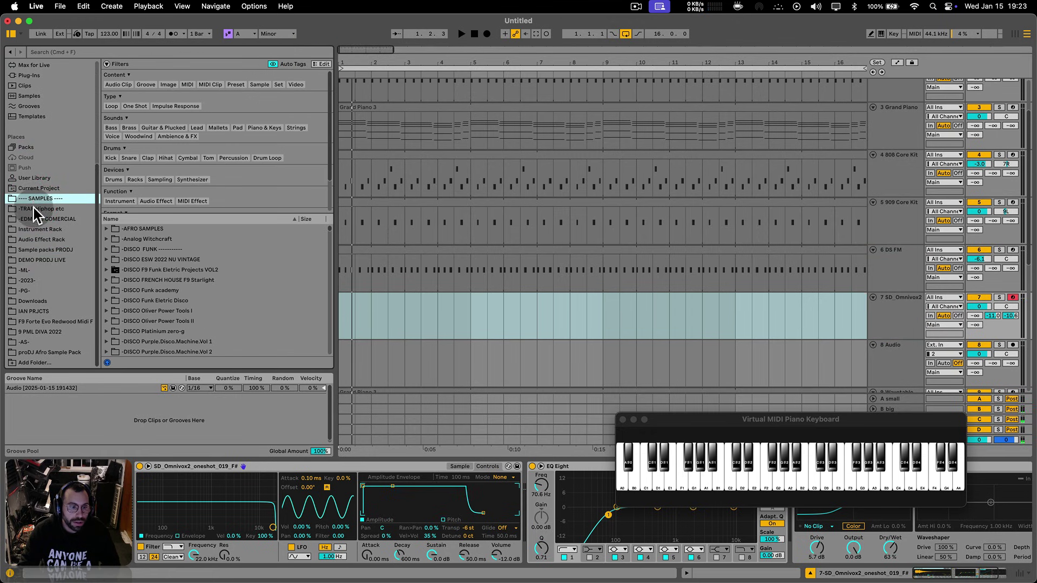
pyautogui.scroll(5, 33, 184)
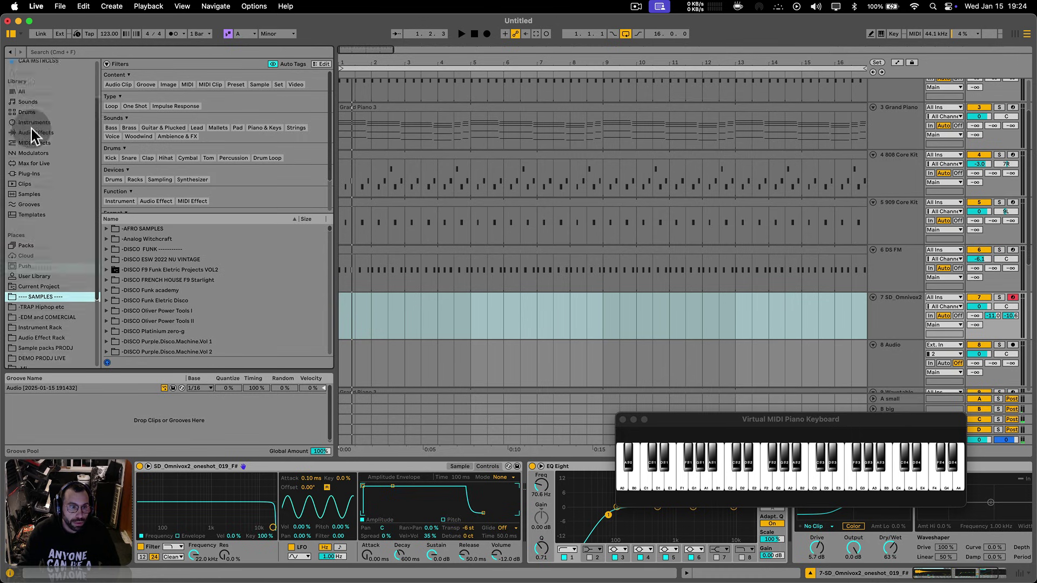
pyautogui.click(34, 187)
pyautogui.scroll(-10, 179, 268)
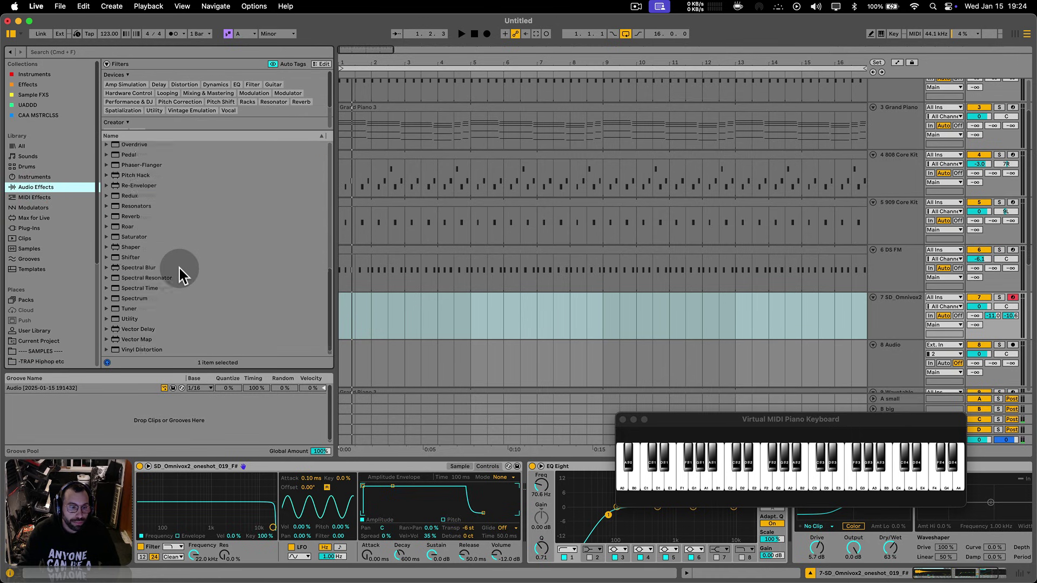
pyautogui.moveTo(129, 207); pyautogui.dragTo(461, 307)
pyautogui.moveTo(714, 419); pyautogui.dragTo(536, 338)
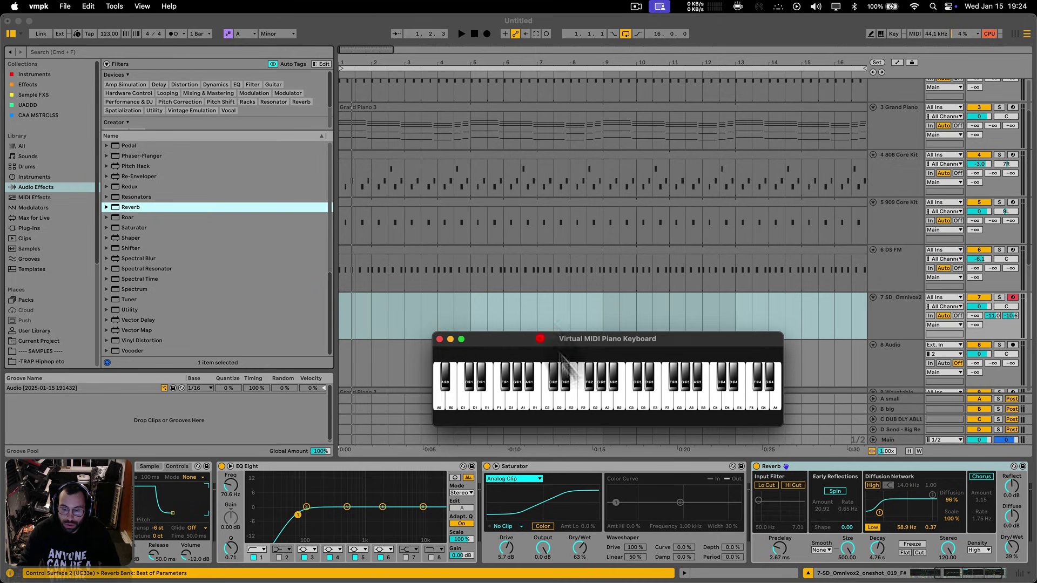
# - Add the Echo audio effect after Reverb on the SD_Omnivox2 track
pyautogui.scroll(8, 216, 263)
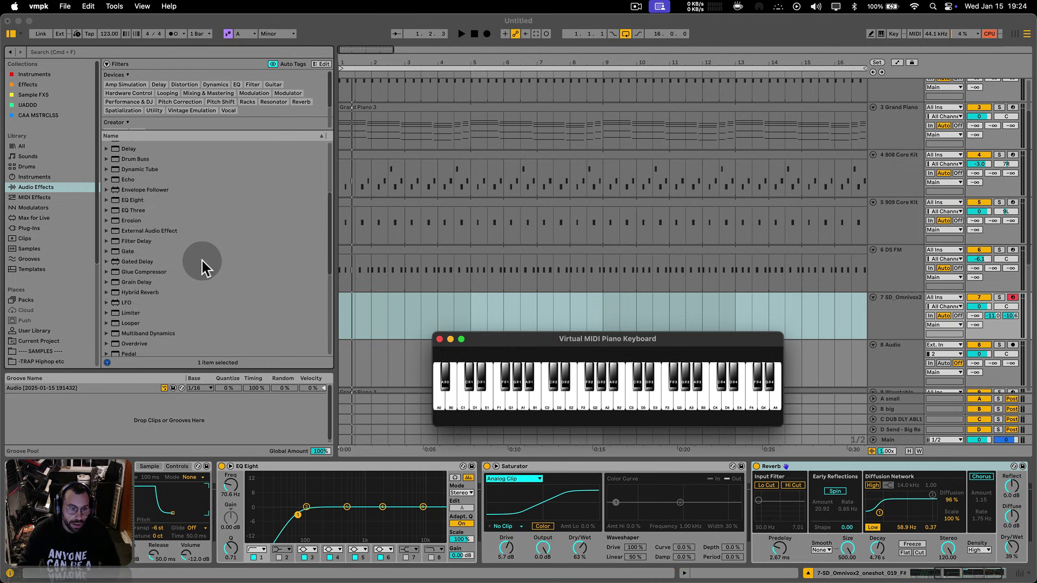
pyautogui.doubleClick(132, 246)
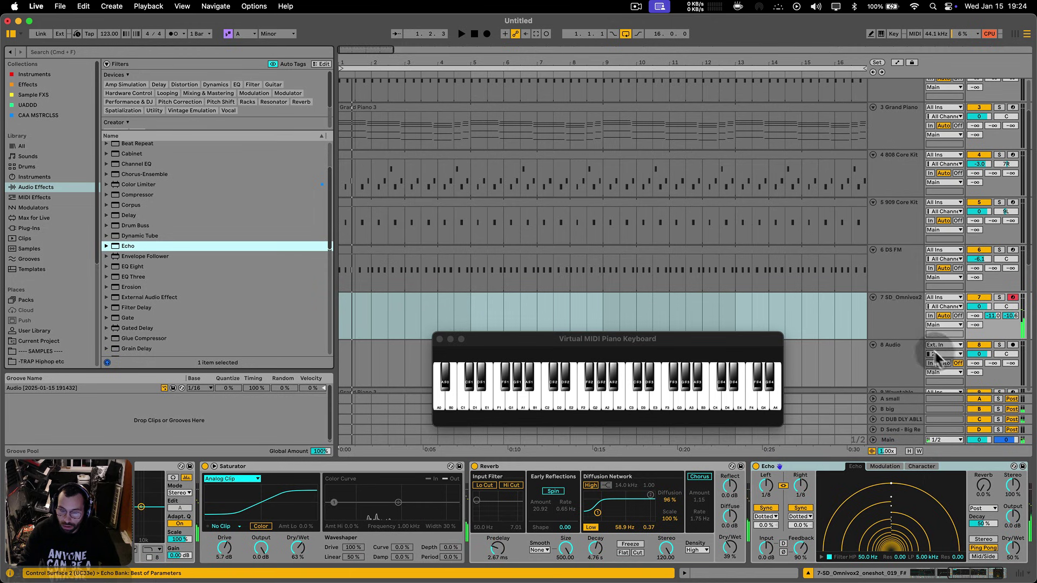
pyautogui.moveTo(543, 340); pyautogui.dragTo(538, 349)
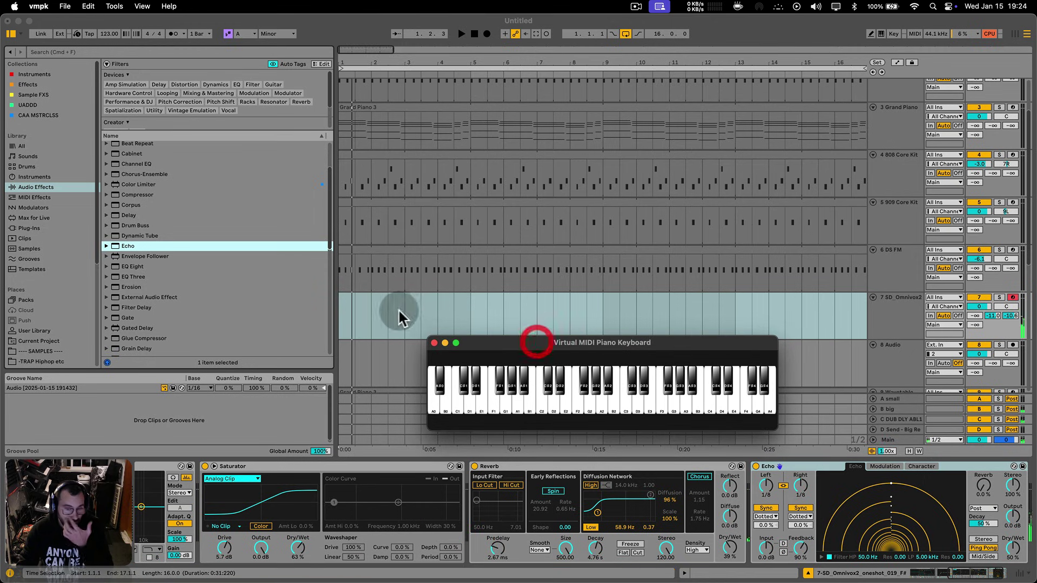
# - Play the arrangement from bar 1 to about bar 5 with the armed SD_Omnivox2 track, and stop
pyautogui.click(345, 322)
pyautogui.click(343, 316)
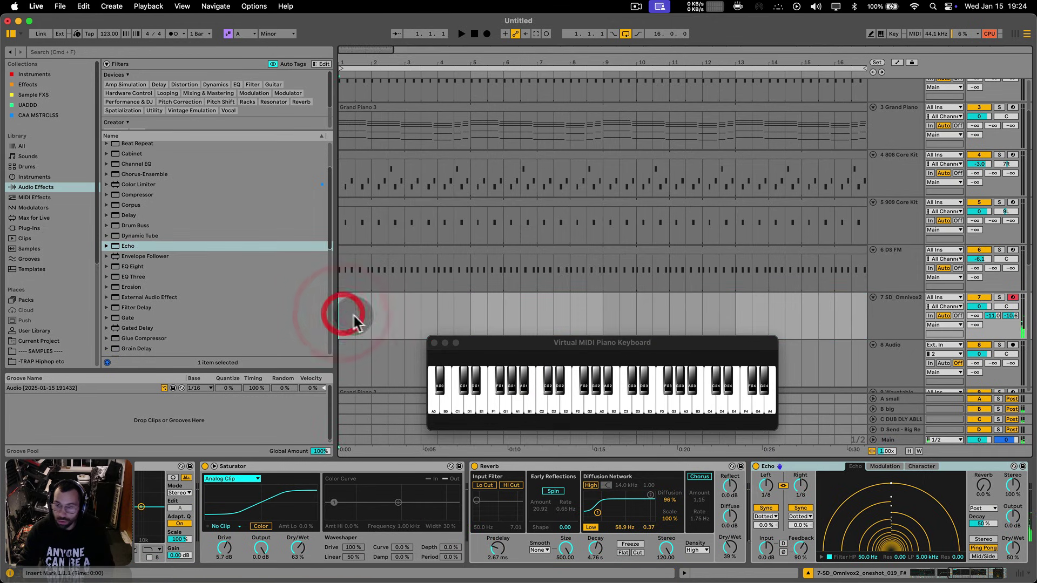
pyautogui.press('space')
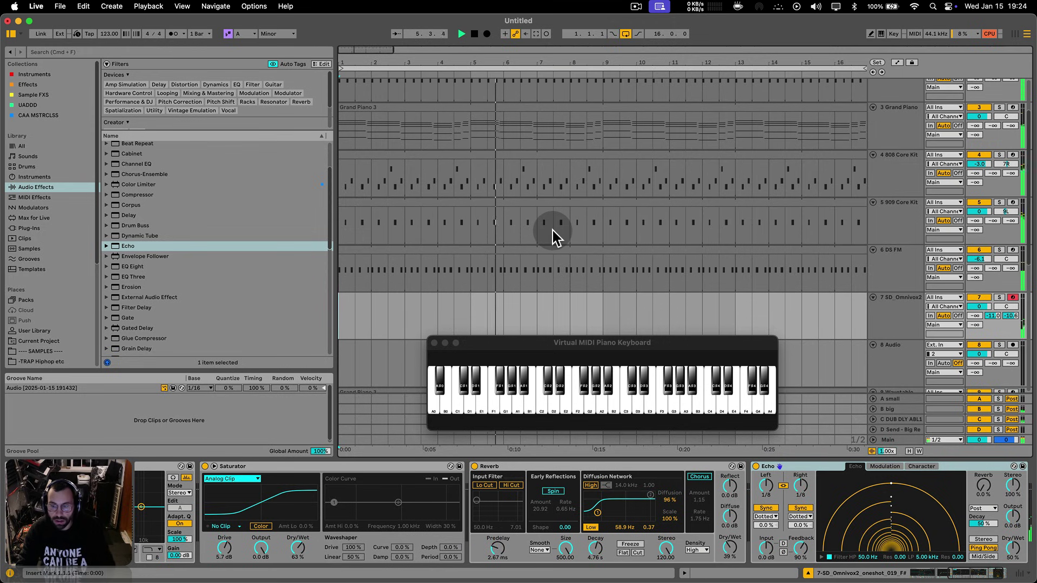
pyautogui.press('space')
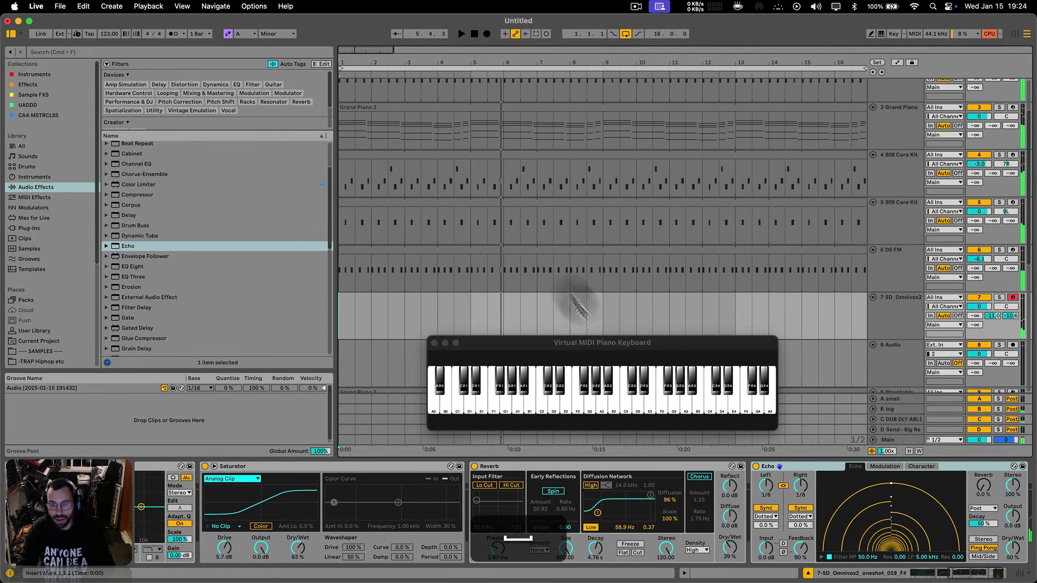
# - Route the SD_Omnivox2 track into the audio track below as its input and reselect the SD_Omnivox2 track
pyautogui.click(939, 346)
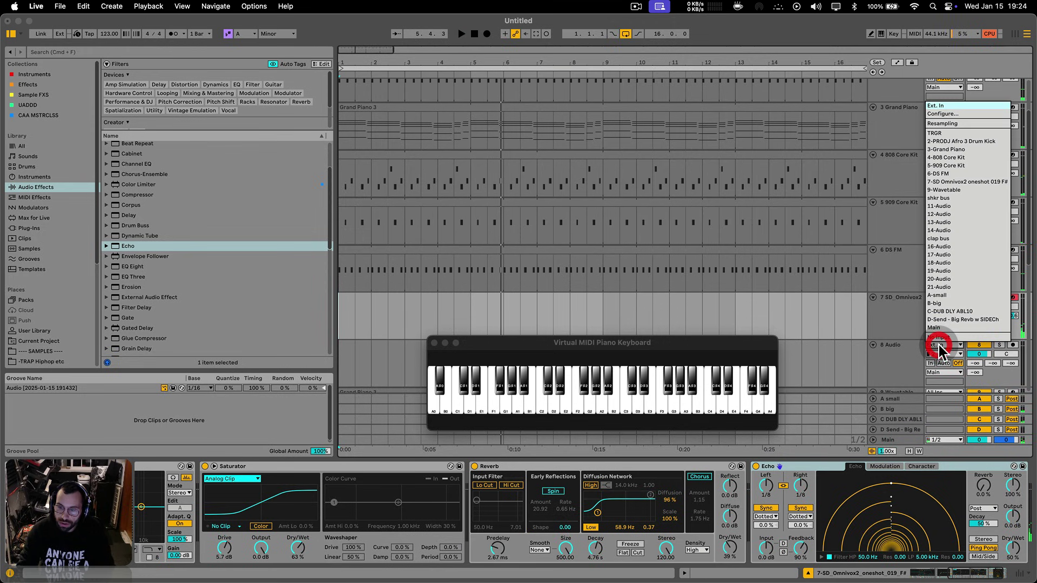
pyautogui.click(940, 181)
pyautogui.click(886, 302)
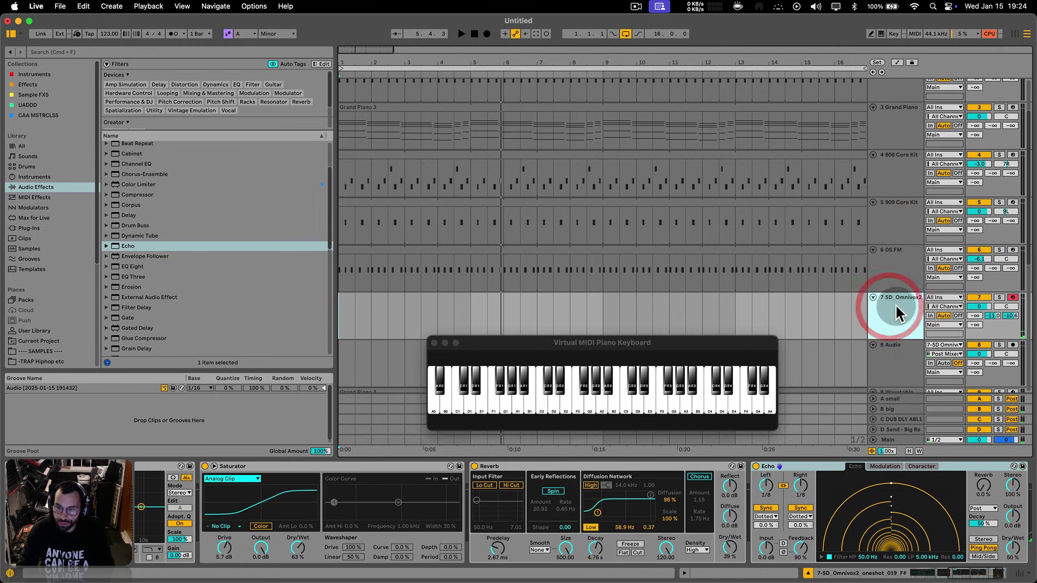
# - Set the audio track's input to the SD_Omnivox2 track and arm both tracks for recording
pyautogui.click(935, 344)
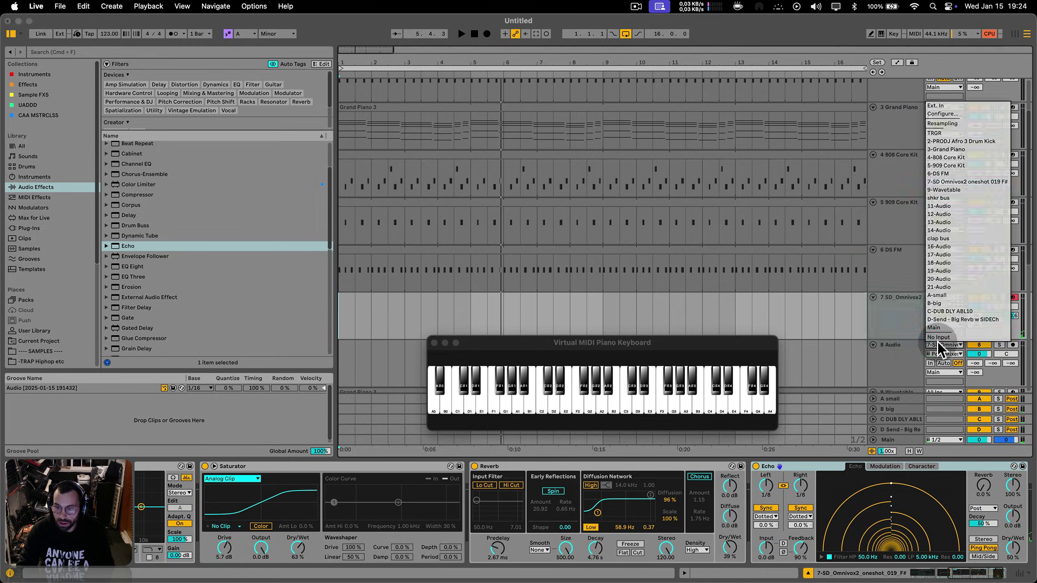
pyautogui.click(954, 183)
pyautogui.click(1013, 345)
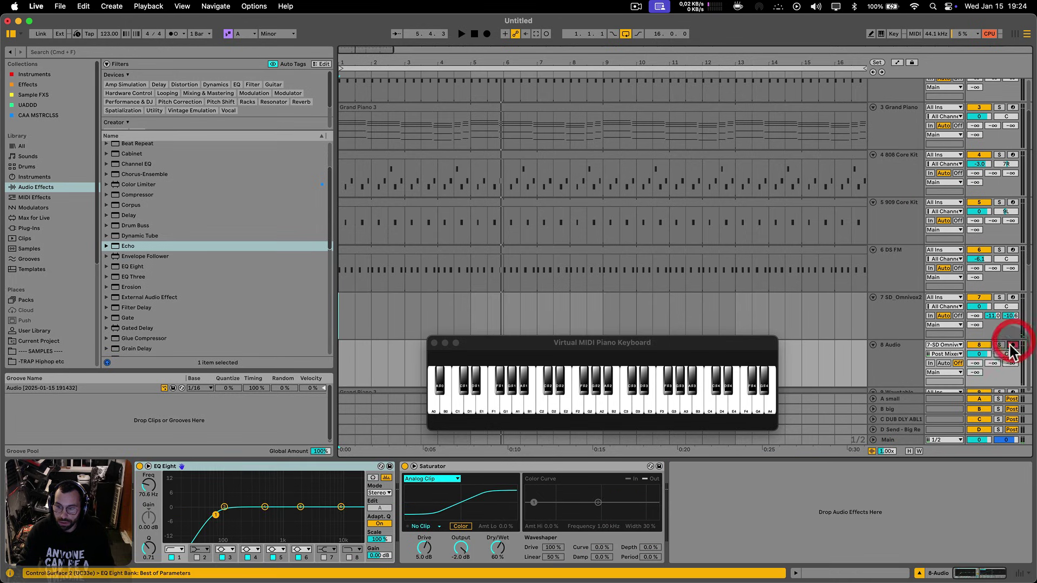
pyautogui.press('super')
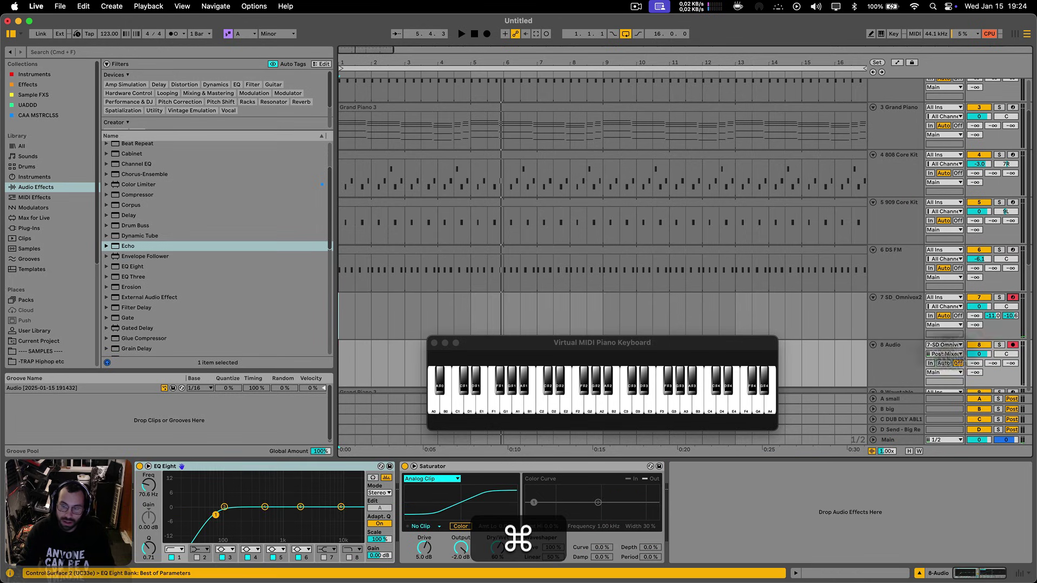
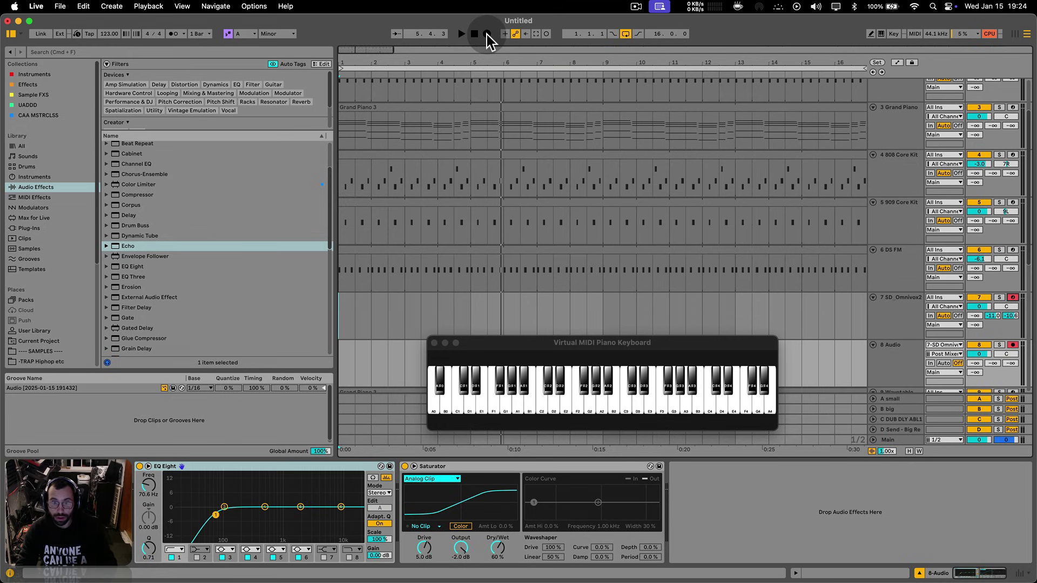
# - Record the armed SD_Omnivox2 and audio tracks from bar 1 to nearly bar 8, and stop
pyautogui.doubleClick(614, 344)
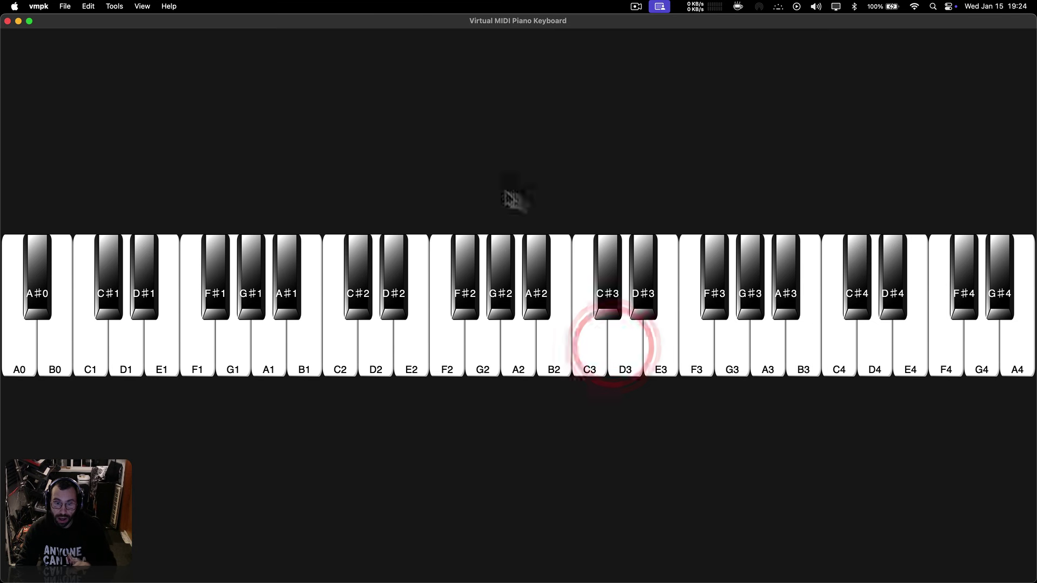
pyautogui.doubleClick(437, 23)
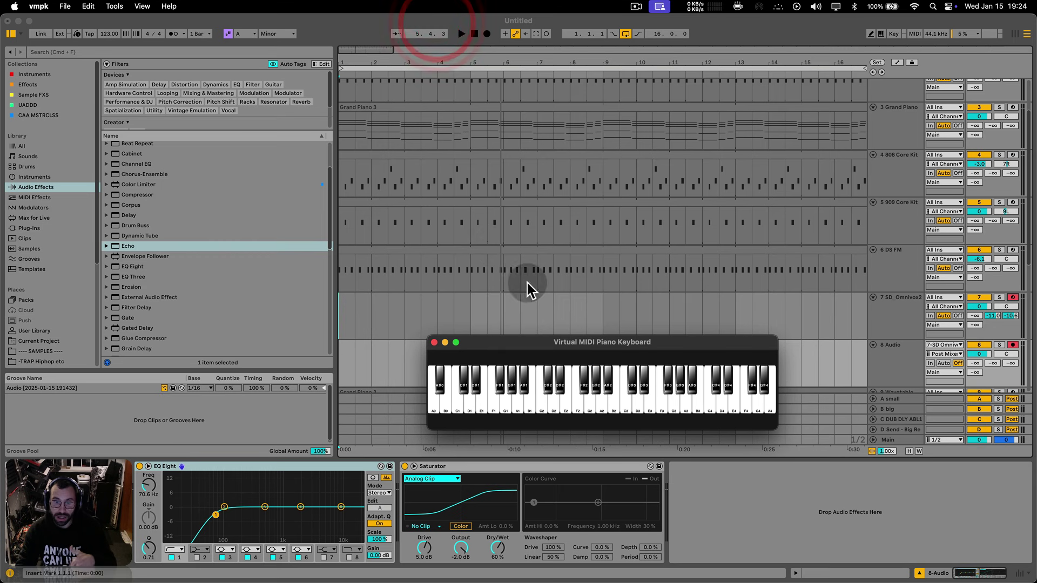
pyautogui.click(486, 34)
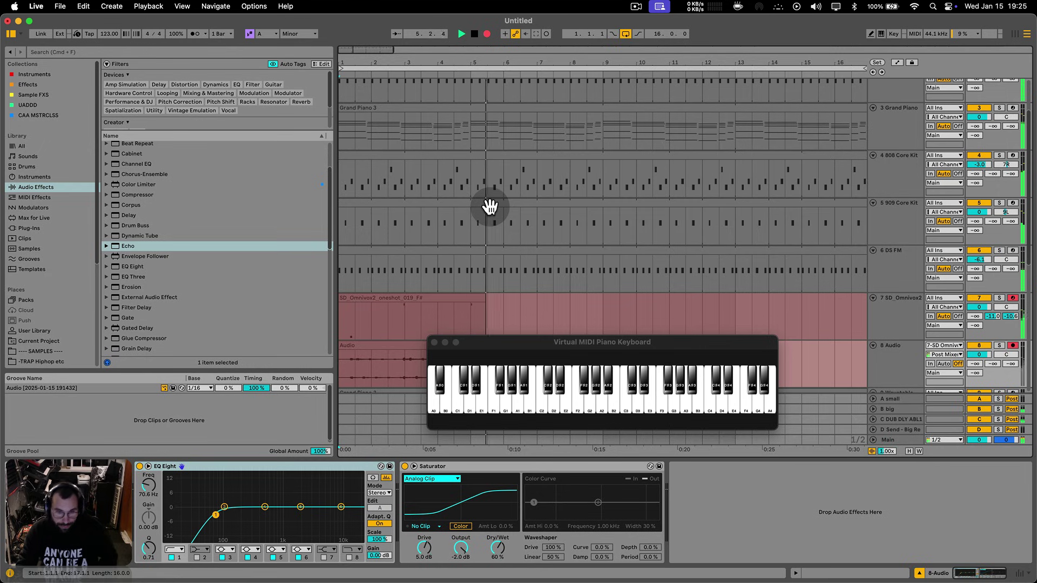
pyautogui.scroll(-4, 513, 271)
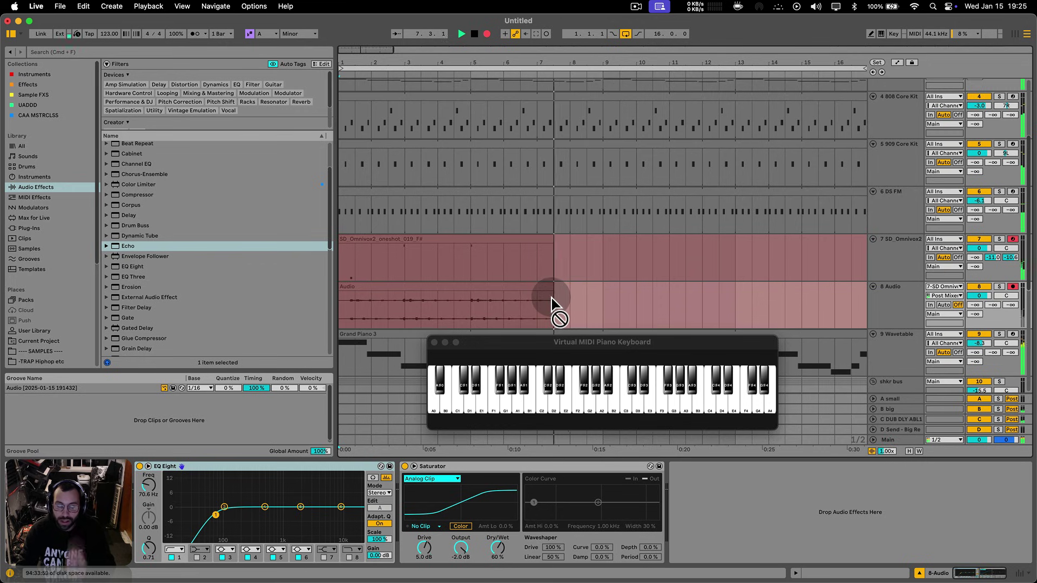
pyautogui.press('space')
# - Delete the recorded MIDI clip on the SD_Omnivox2 track and trim the recorded audio clip's start to bar 5
pyautogui.click(487, 301)
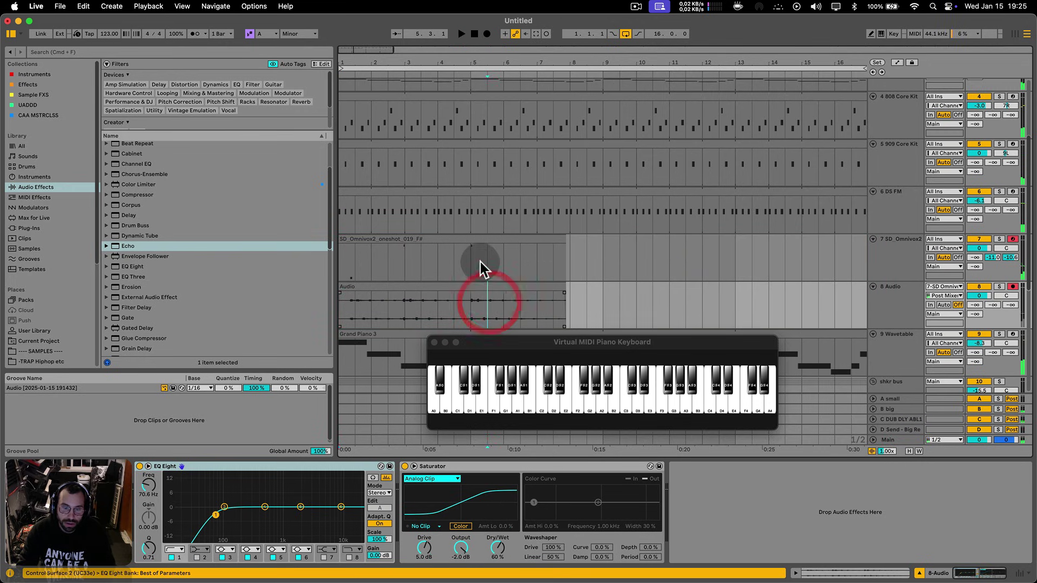
pyautogui.click(534, 244)
pyautogui.press('BackSpace')
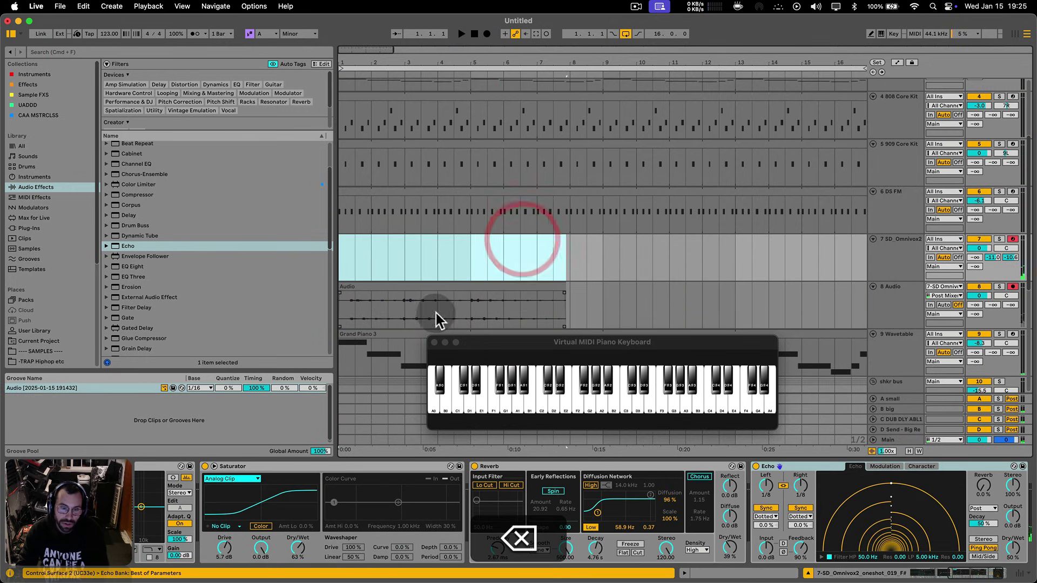
pyautogui.click(443, 283)
pyautogui.moveTo(341, 290); pyautogui.dragTo(475, 291)
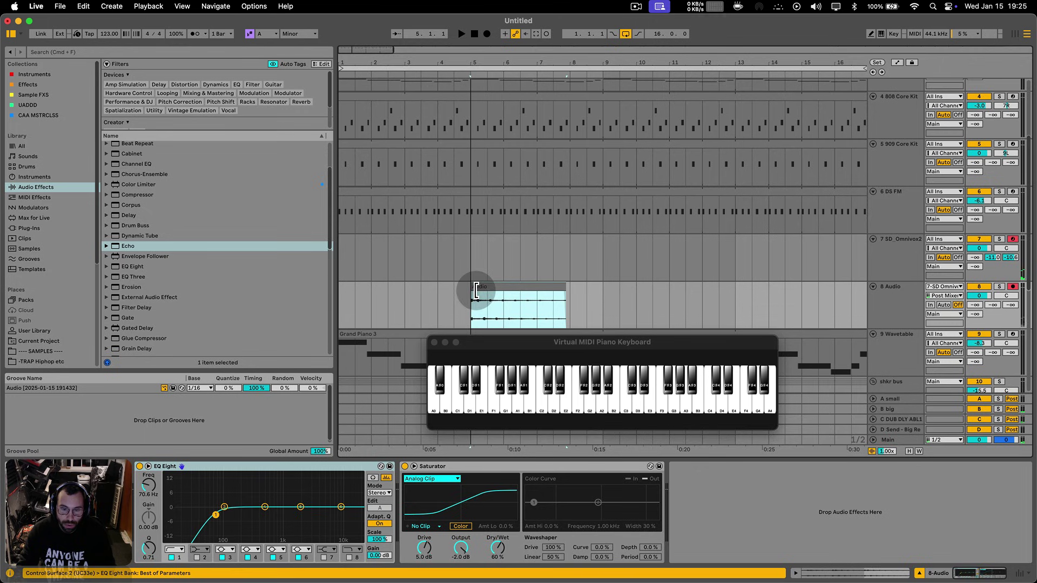
# - Open the trimmed audio clip's sample, select all of it and quantize it
pyautogui.doubleClick(475, 287)
pyautogui.moveTo(531, 359); pyautogui.dragTo(550, 254)
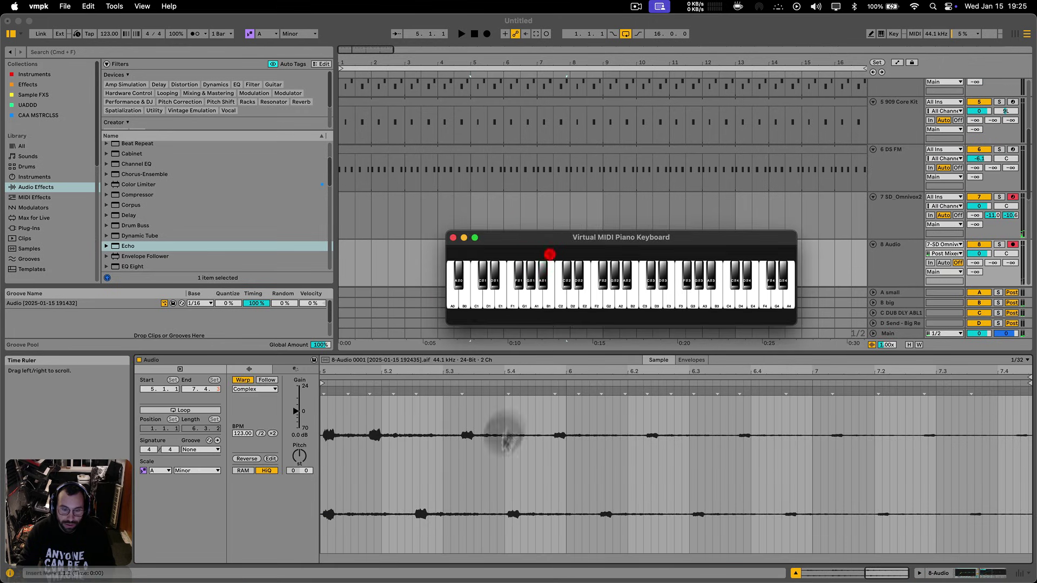
pyautogui.click(509, 467)
pyautogui.press('super+a')
pyautogui.click(482, 458)
pyautogui.press('super+a')
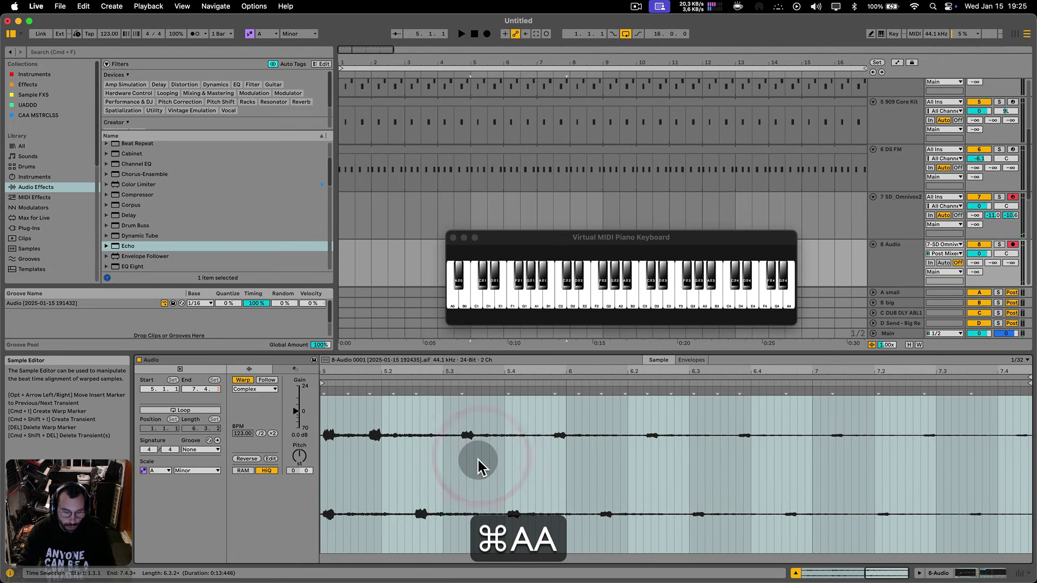
pyautogui.press('super+u')
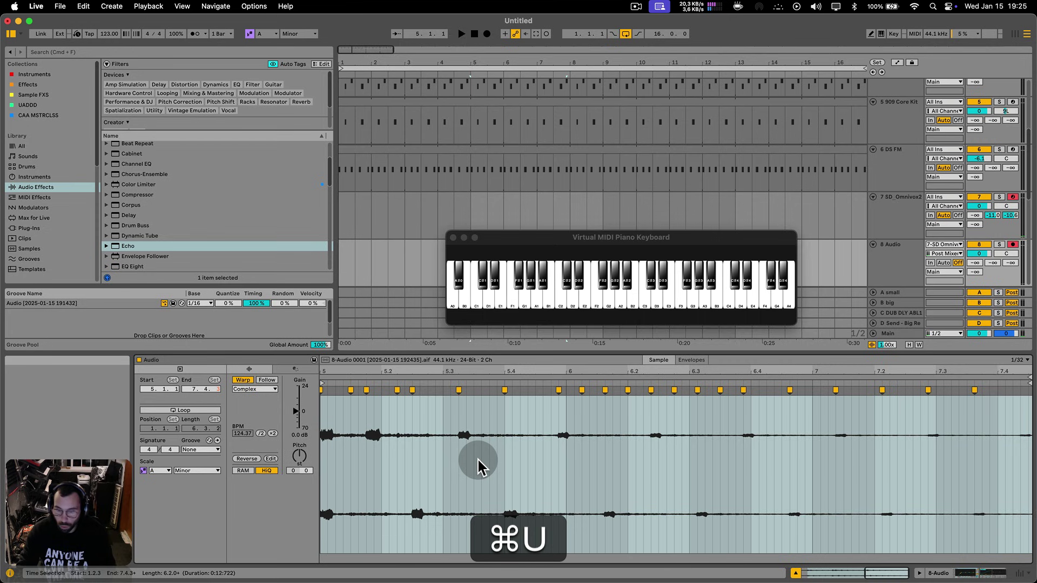
# - Close the clip editor, solo audio track 8 and play the quantized clip from bar 5 to about bar 6
pyautogui.hotkey('shift', 'Tab')
pyautogui.moveTo(562, 234); pyautogui.dragTo(529, 340)
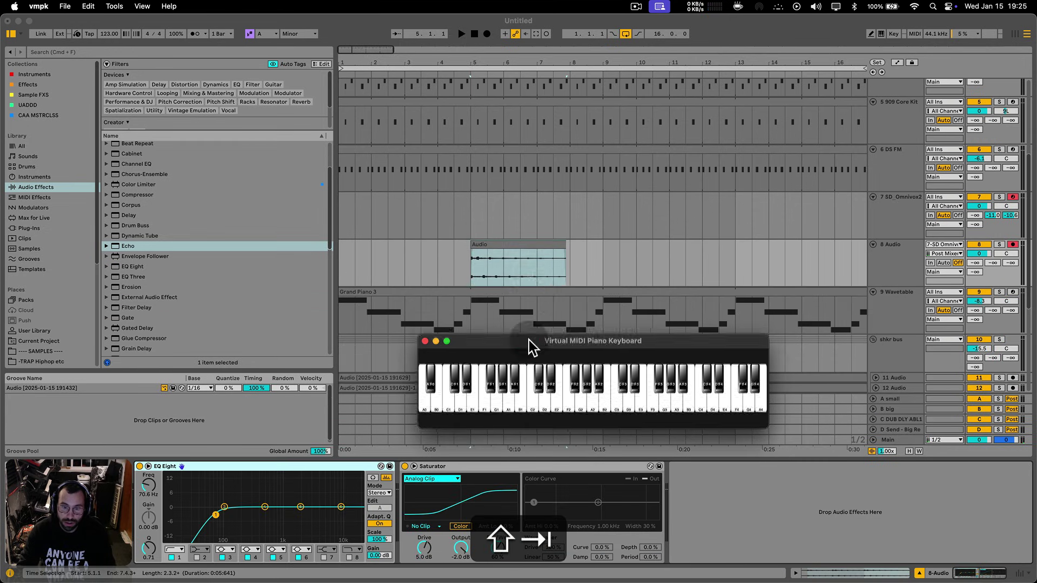
pyautogui.click(504, 242)
pyautogui.press('s')
pyautogui.press('space')
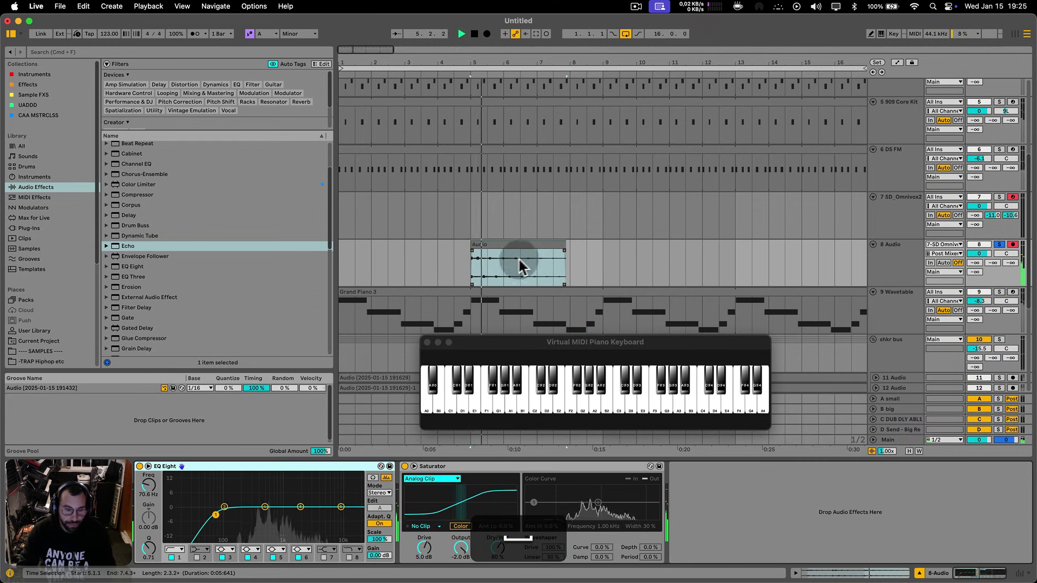
pyautogui.scroll(-10, 208, 293)
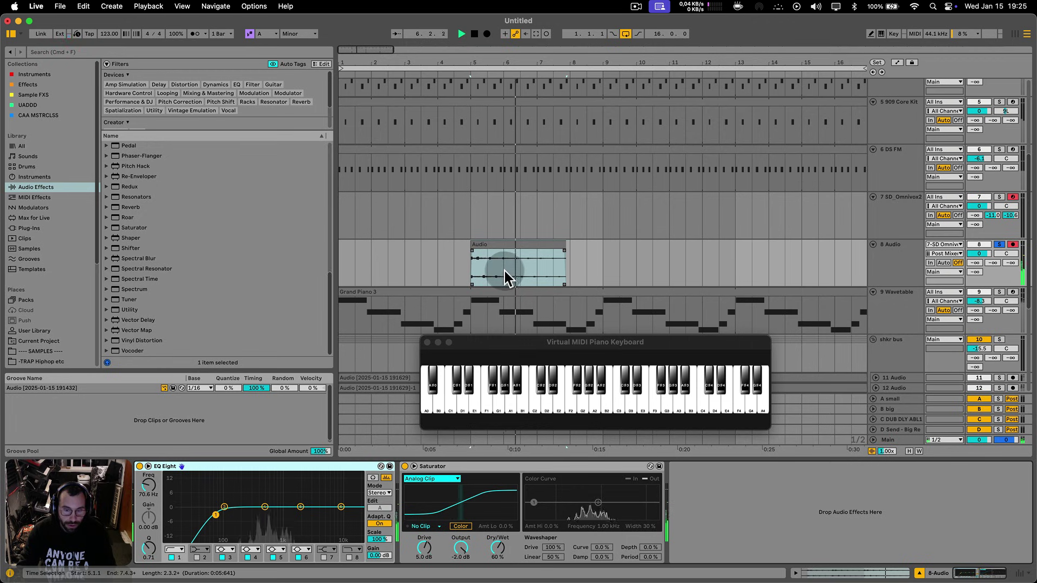
pyautogui.press('space')
# - Move the one-bar piece at bar 6 of the audio clip to bar 1 and duplicate it eight times in a row
pyautogui.moveTo(535, 270); pyautogui.dragTo(347, 250)
pyautogui.press('super+d')
pyautogui.press('super+d')
pyautogui.press('super+d')
pyautogui.press('super+d')
pyautogui.press('super+d')
pyautogui.press('super+d')
pyautogui.press('super+d')
pyautogui.press('super+d')
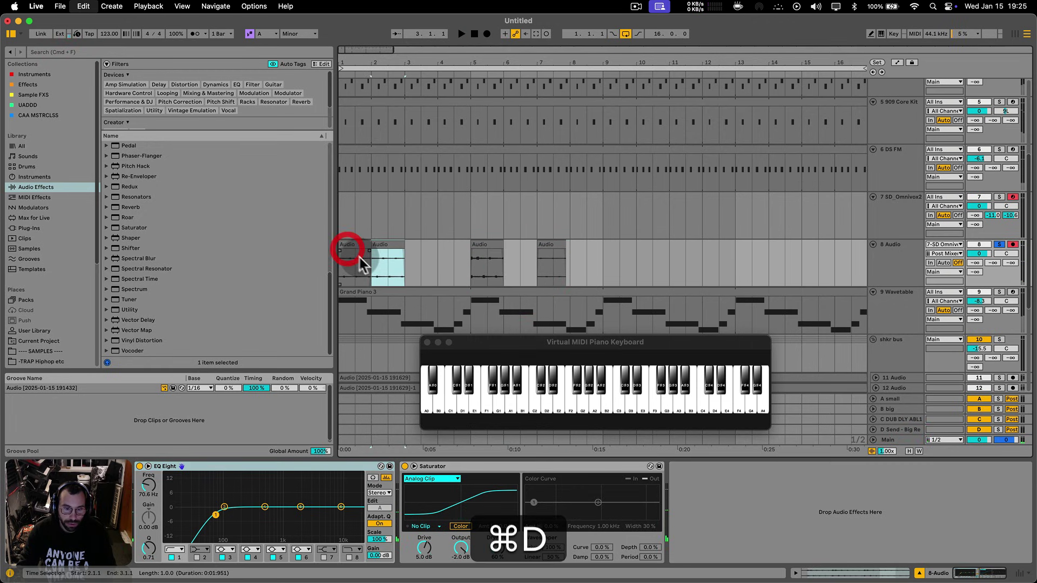
# - Play from bar 1, set audio track 8's volume to -5.4 dB and add Kickstart 2 after its Saturator
pyautogui.click(347, 246)
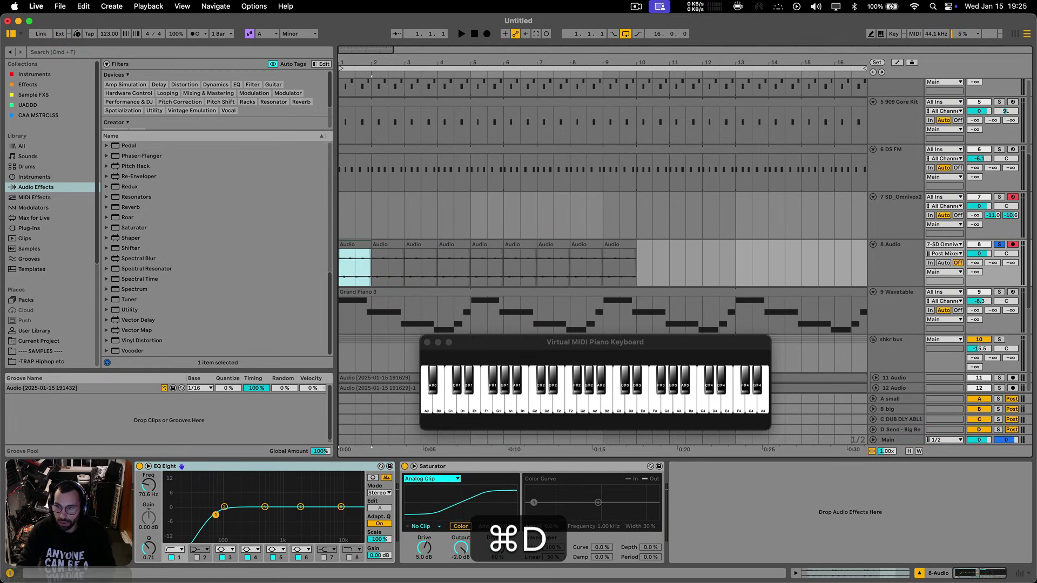
pyautogui.press('space')
pyautogui.moveTo(979, 254); pyautogui.dragTo(979, 264)
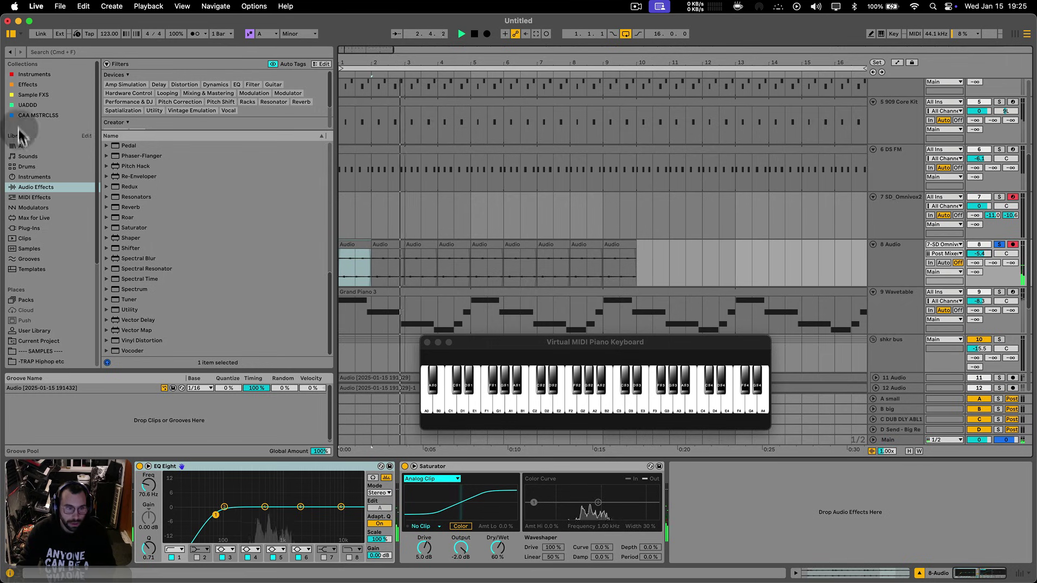
pyautogui.click(25, 84)
pyautogui.moveTo(147, 284); pyautogui.dragTo(459, 278)
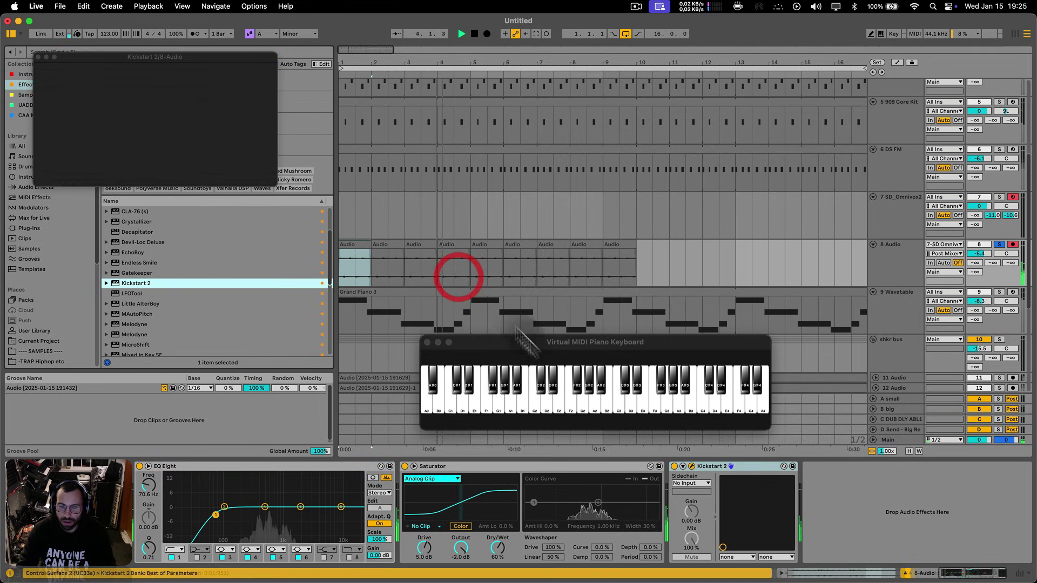
pyautogui.click(717, 474)
# - Restart playback from bar 1, unsolo audio track 8 and raise its volume to about -2.8 dB
pyautogui.press('space')
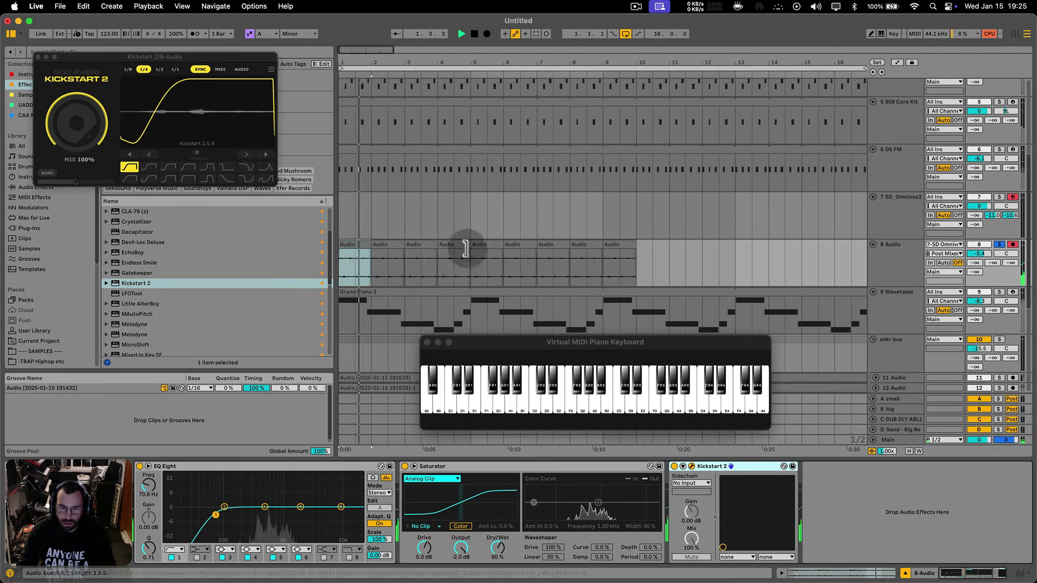
pyautogui.press('s')
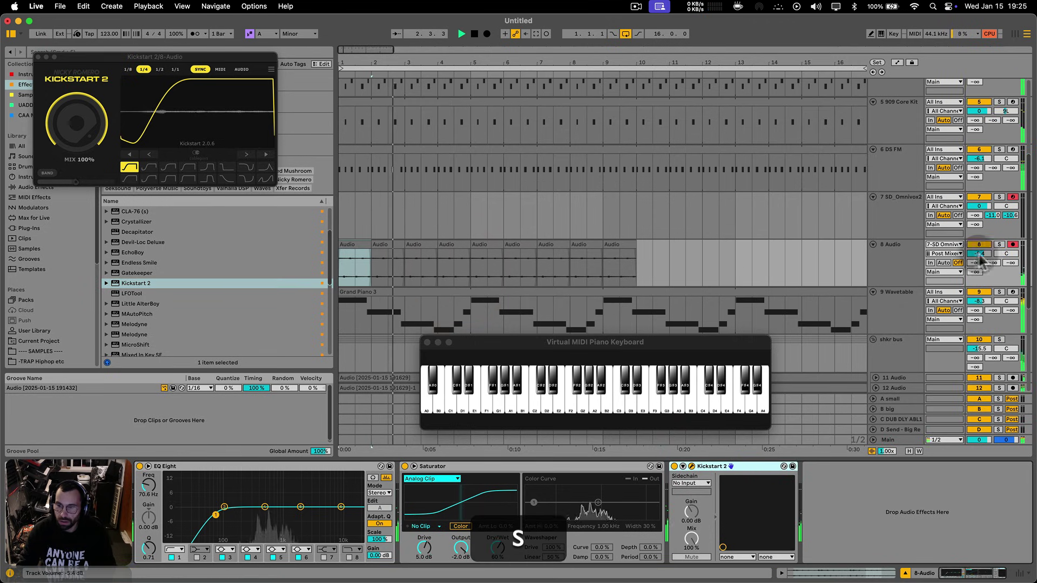
pyautogui.moveTo(978, 255); pyautogui.dragTo(978, 247)
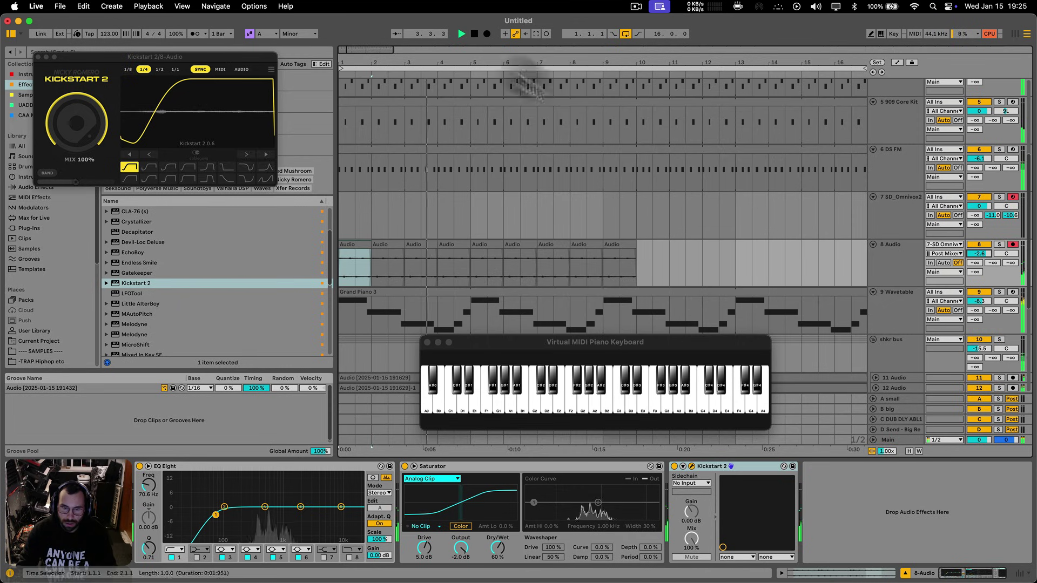
# - Duplicate the last clips on audio track 8 to fill it exactly up to bar 17, and set its volume to -1.9 dB
pyautogui.scroll(-5, 492, 288)
pyautogui.moveTo(492, 288); pyautogui.dragTo(427, 276)
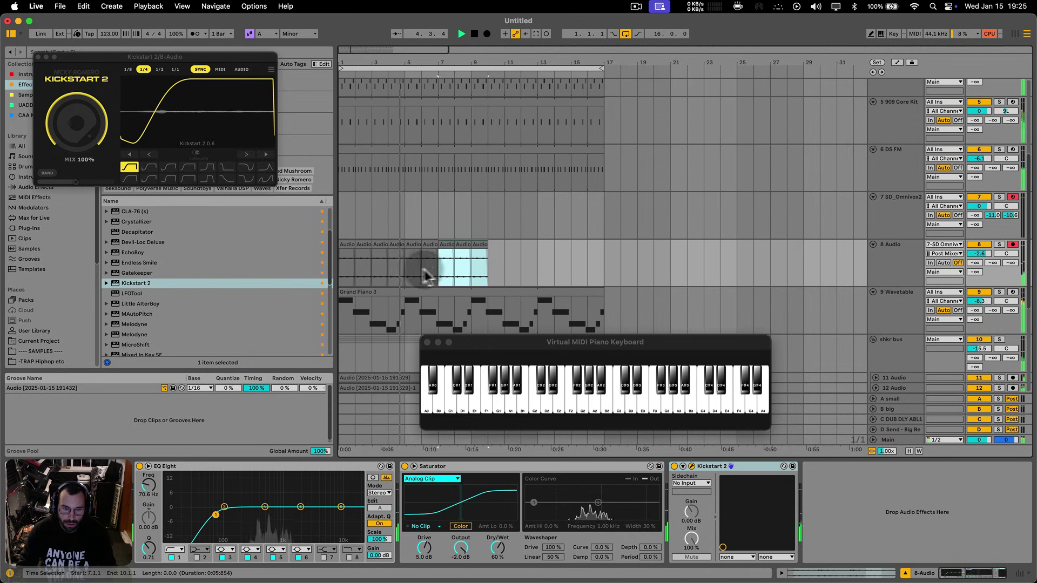
pyautogui.press('super+d')
pyautogui.press('super+d')
pyautogui.moveTo(634, 277); pyautogui.dragTo(603, 275)
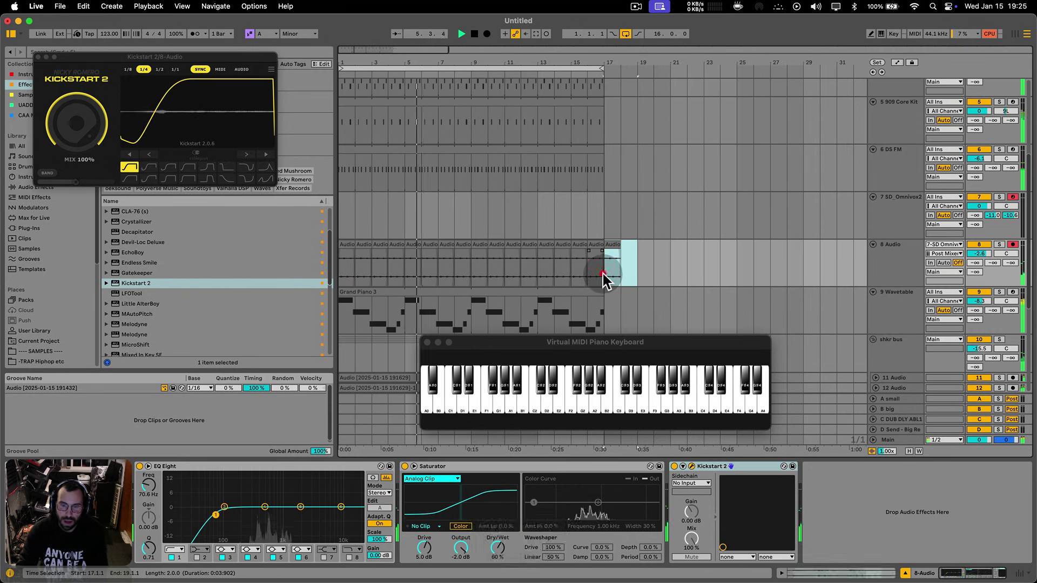
pyautogui.press('BackSpace')
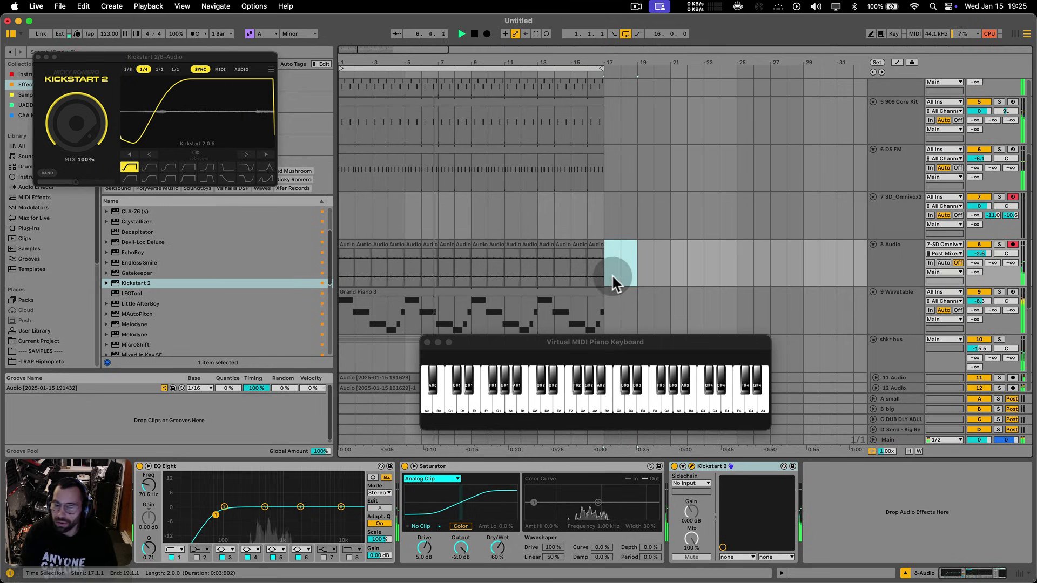
pyautogui.moveTo(979, 253); pyautogui.dragTo(979, 250)
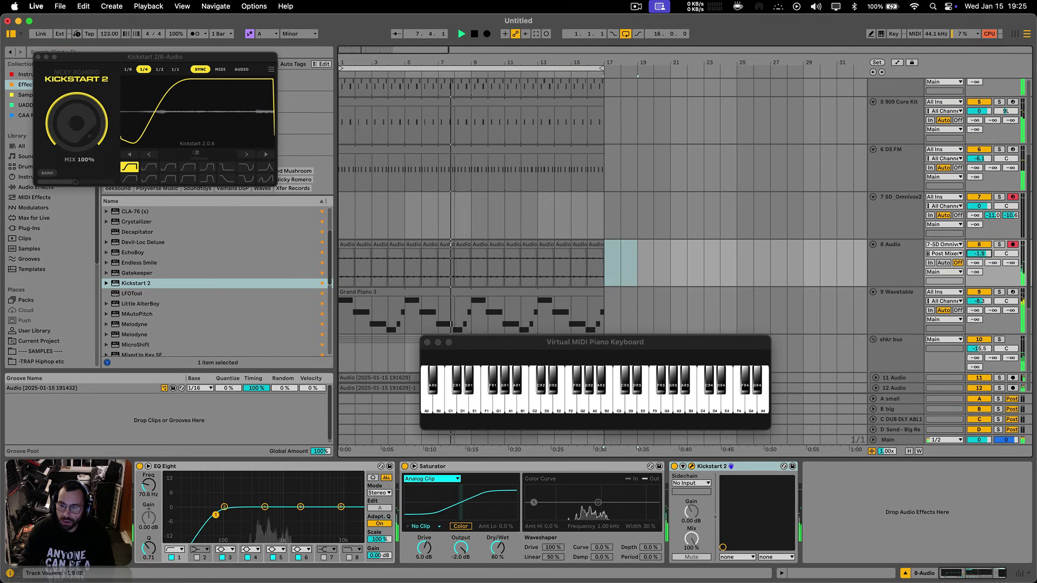
# - Stop playback and insert a new audio track directly below the SD_Omnivox2 track
pyautogui.click(895, 216)
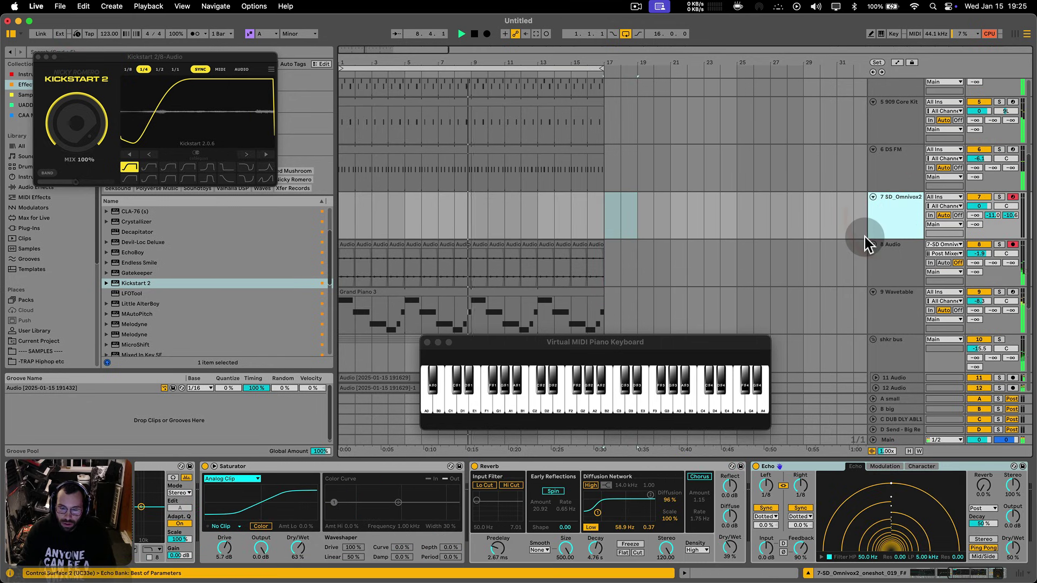
pyautogui.click(889, 232)
pyautogui.press('super+t')
pyautogui.press('super+t')
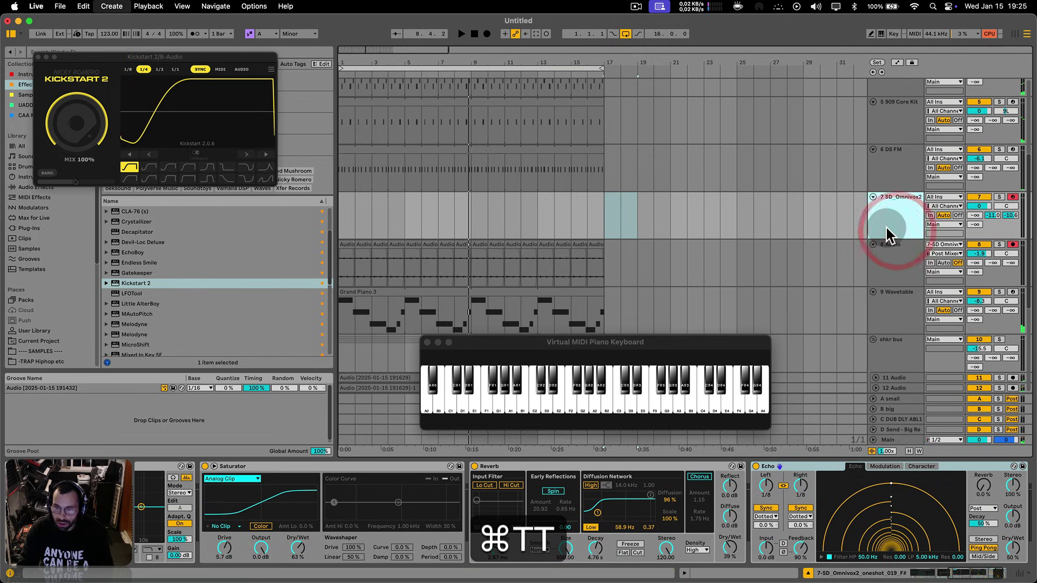
pyautogui.click(873, 245)
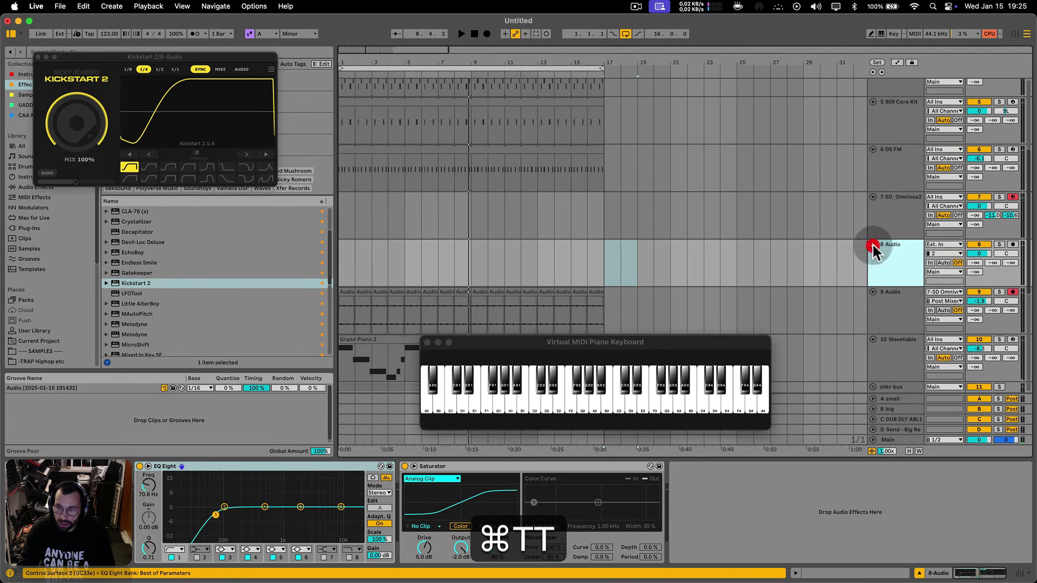
# - Set the new audio track's input to SD_Omnivox2, arm it in place of audio track 9, and select the SD_Omnivox2 track
pyautogui.click(941, 253)
pyautogui.click(935, 237)
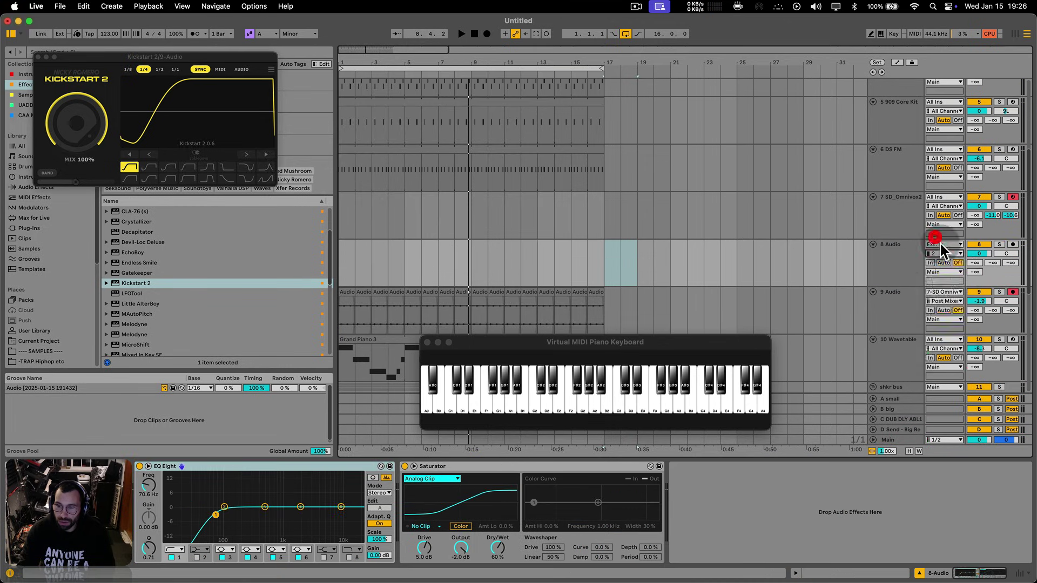
pyautogui.click(948, 326)
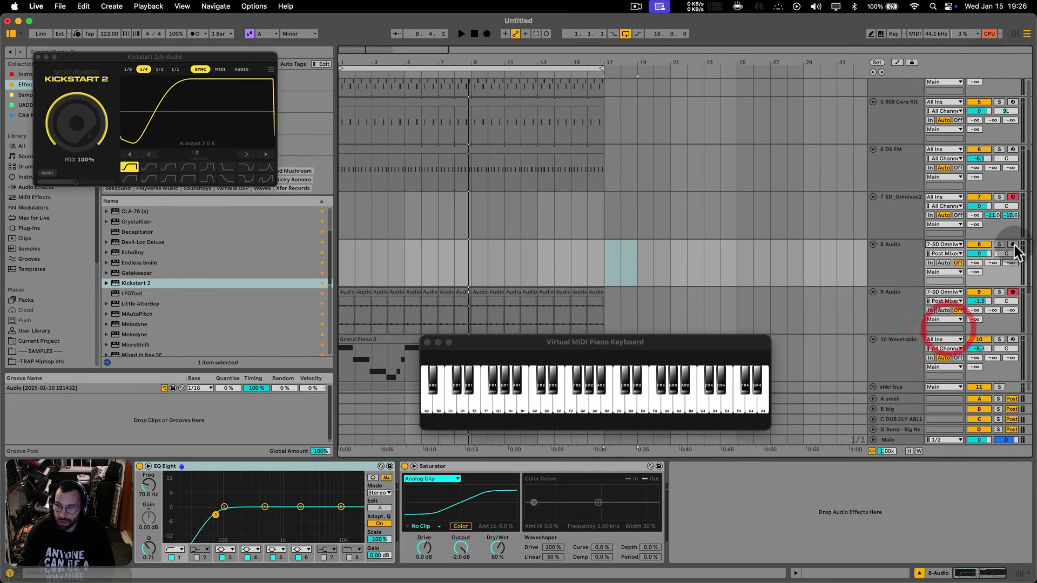
pyautogui.keyDown('super'); pyautogui.click(1013, 292); pyautogui.keyUp('super')
pyautogui.keyDown('super'); pyautogui.click(1013, 244); pyautogui.keyUp('super')
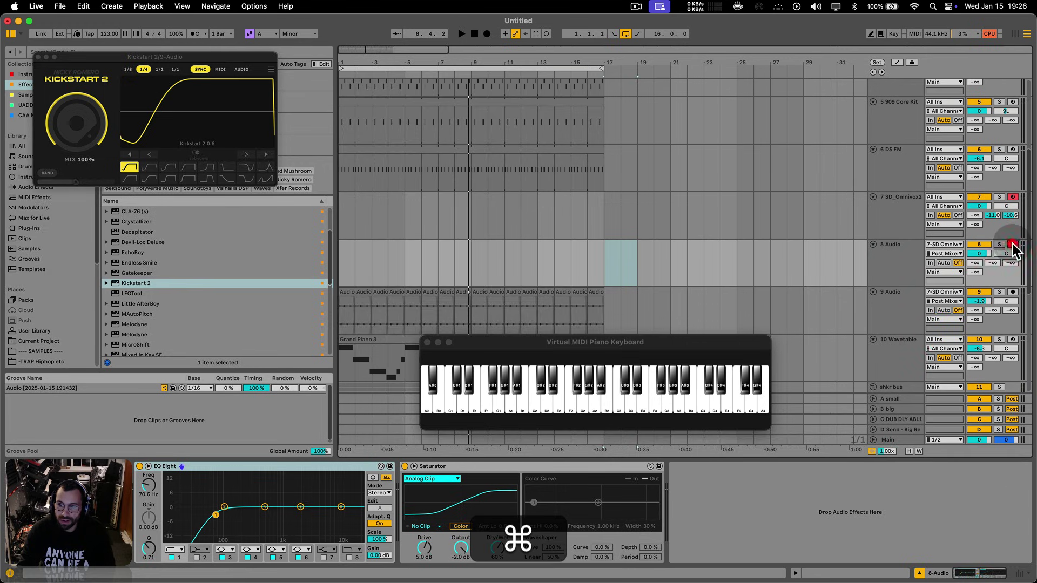
pyautogui.click(381, 214)
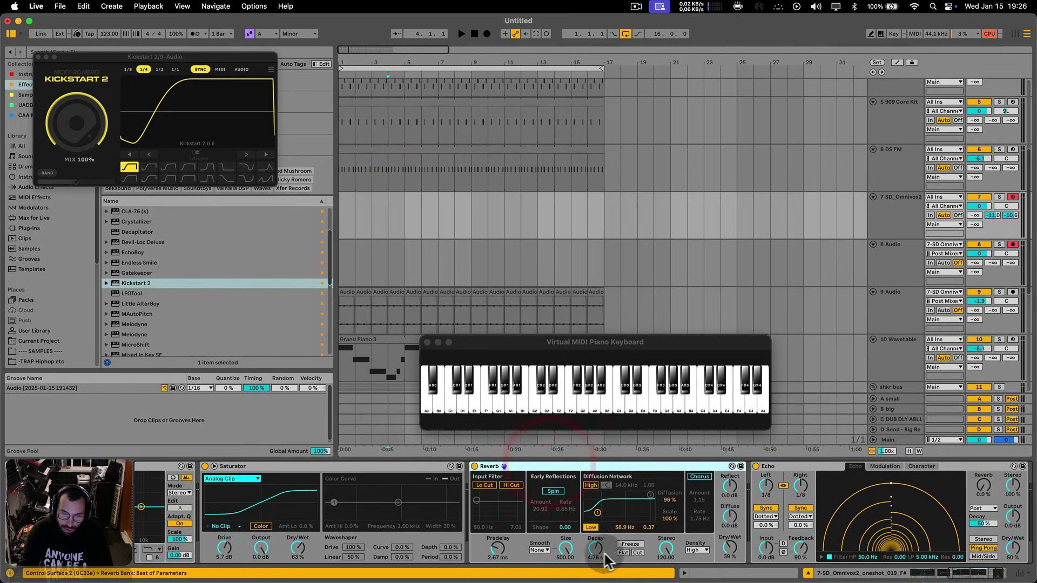
# - Raise the Reverb decay on the SD_Omnivox2 track to 21.2 s and delete the Echo device
pyautogui.moveTo(595, 549); pyautogui.dragTo(596, 527)
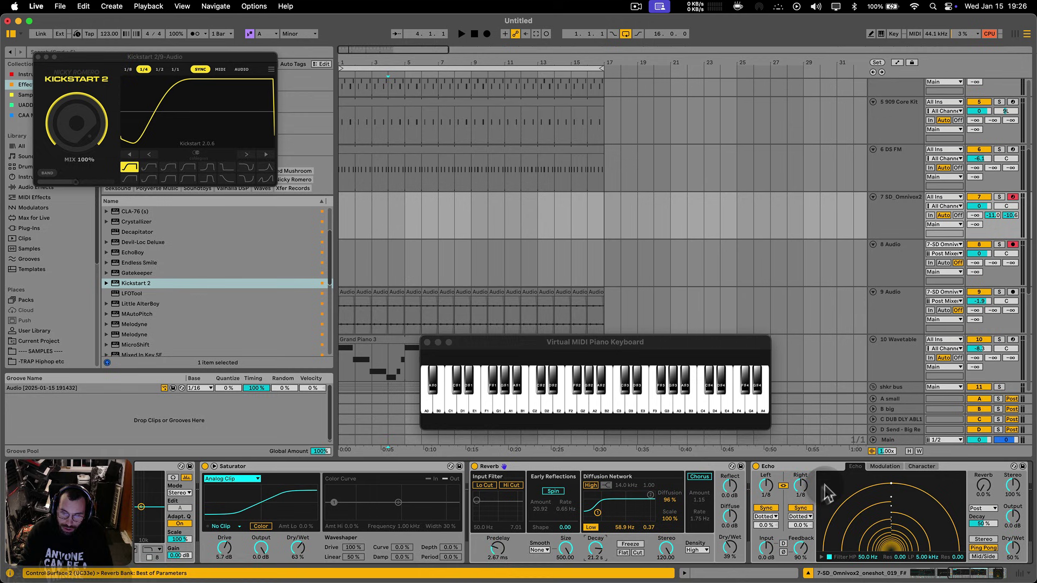
pyautogui.click(804, 466)
pyautogui.press('BackSpace')
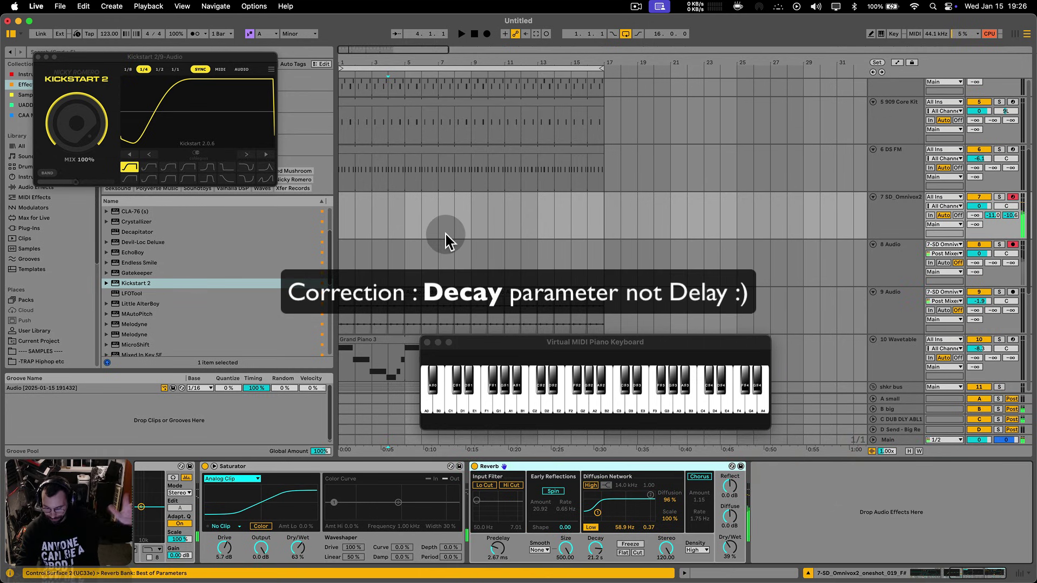
# - Create a one-bar MIDI clip at bar 1 of the SD_Omnivox2 track and draw a 1/16 A3 note at its start
pyautogui.click(349, 221)
pyautogui.doubleClick(341, 214)
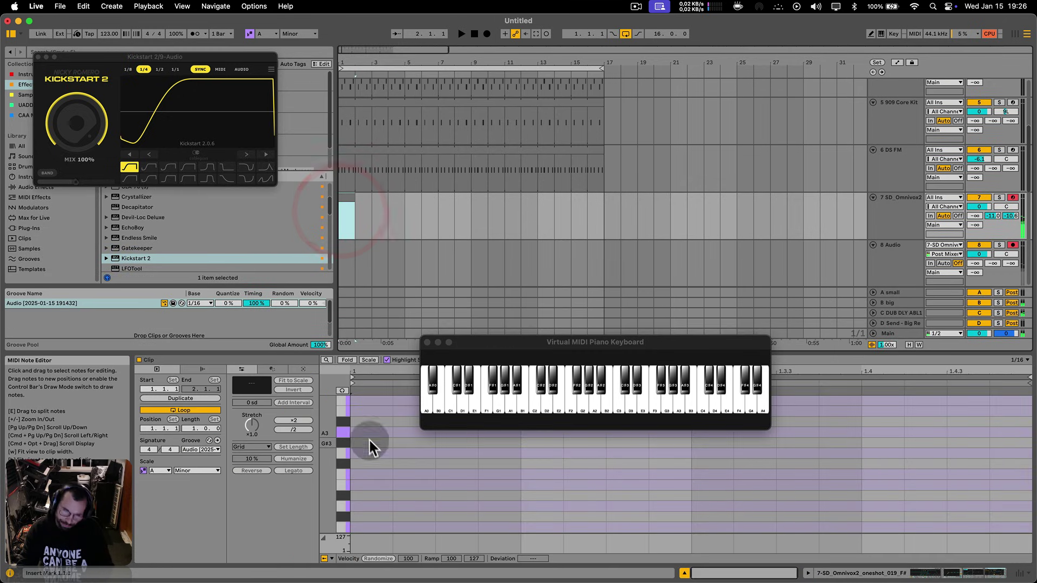
pyautogui.press('b')
pyautogui.click(368, 432)
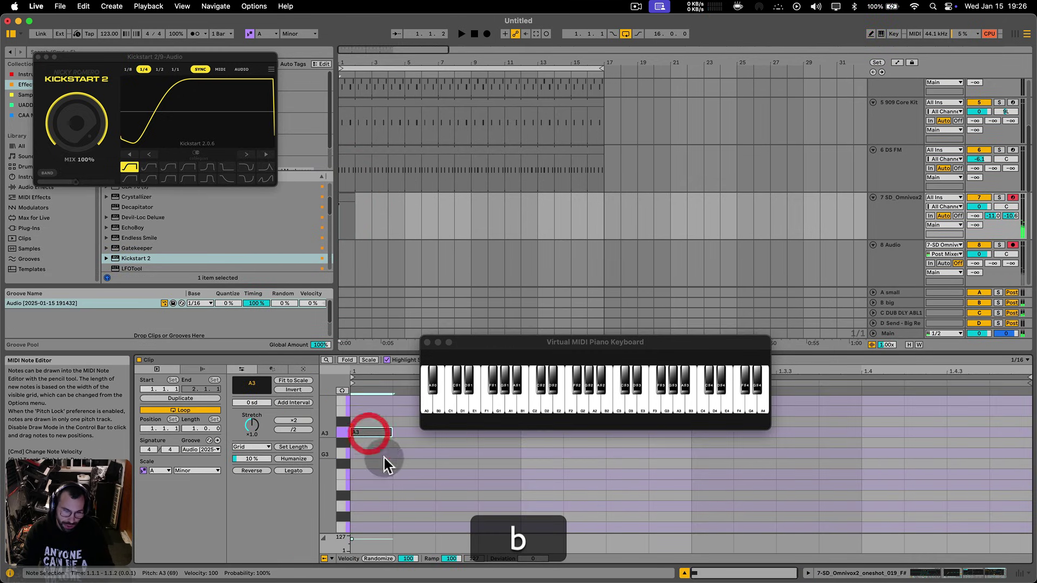
pyautogui.hotkey('shift', 'Tab')
# - Freeze and flatten the SD_Omnivox2 track
pyautogui.click(343, 260)
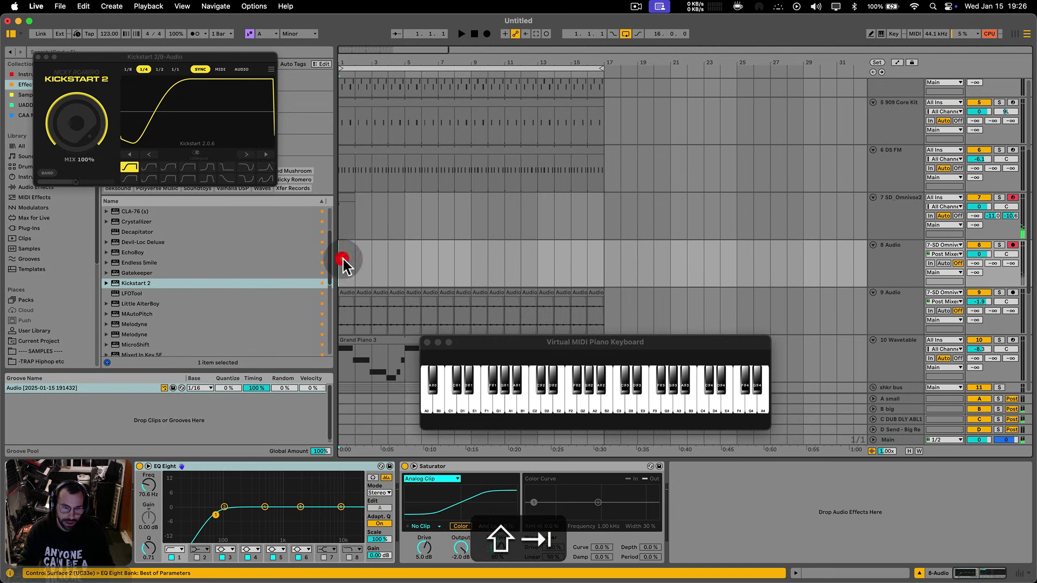
pyautogui.rightClick(905, 218)
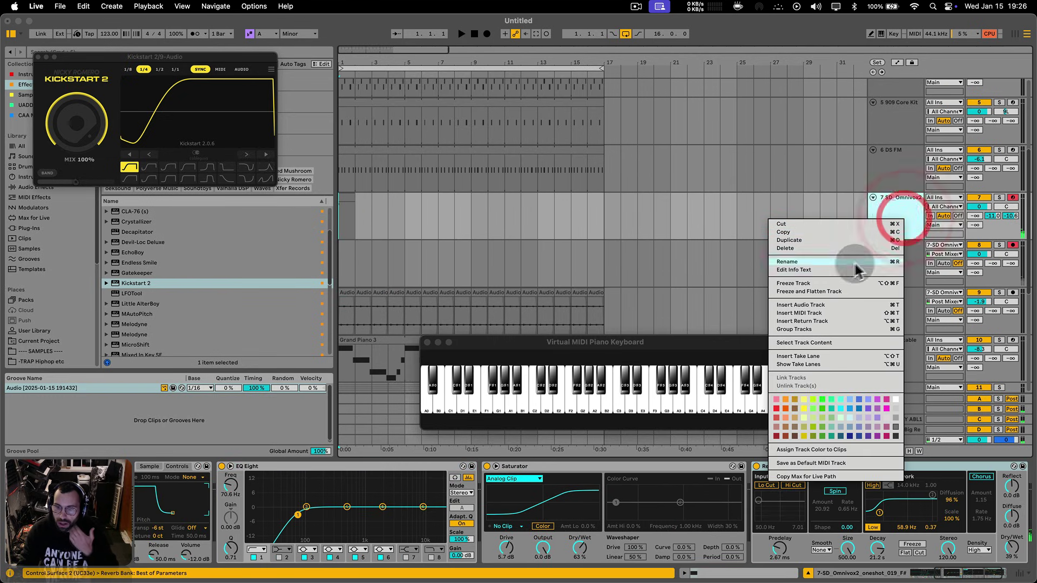
pyautogui.click(824, 291)
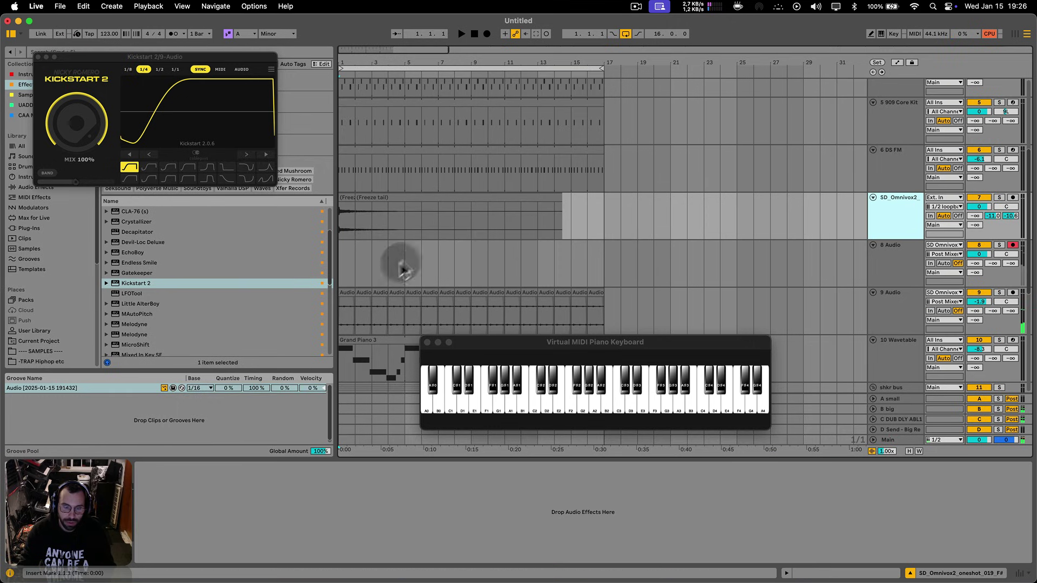
# - Place the freeze tail at bar 2 of audio track 8, and delete the rest of the flattened audio on the SD_Omnivox2 track
pyautogui.click(384, 198)
pyautogui.moveTo(384, 199); pyautogui.dragTo(329, 222)
pyautogui.press('BackSpace')
pyautogui.click(367, 245)
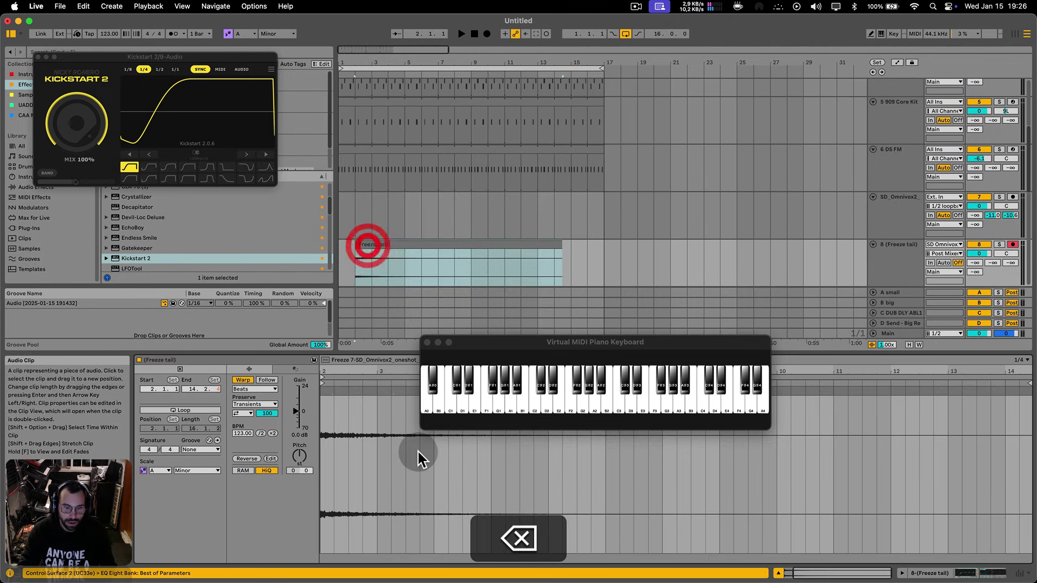
# - Solo the freeze-tail track, audition the clip, and loop its first two beats from 2.1.1 to 2.3.1
pyautogui.press('s')
pyautogui.press('space')
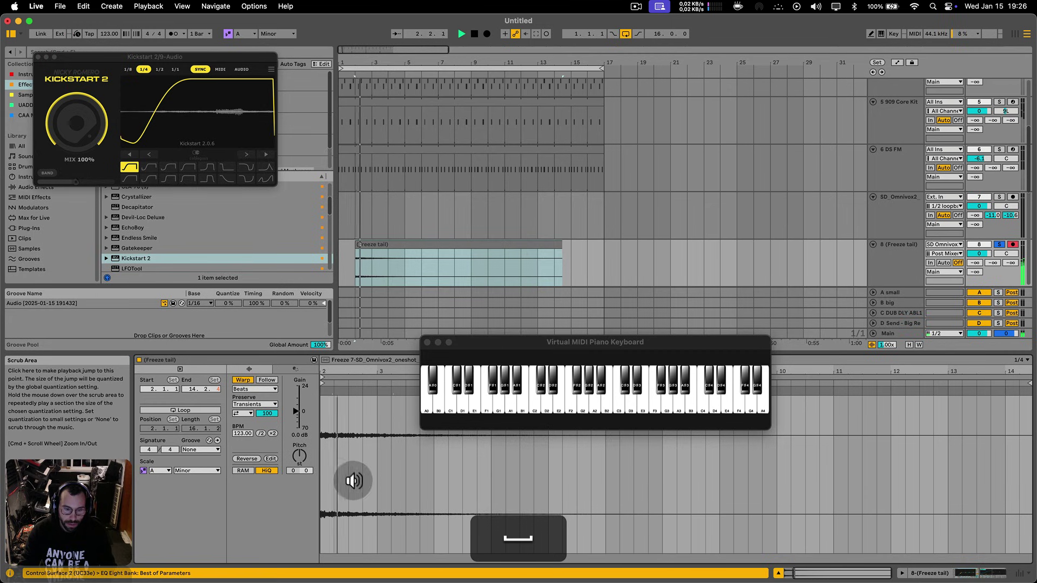
pyautogui.press('space')
pyautogui.moveTo(326, 452); pyautogui.dragTo(353, 457)
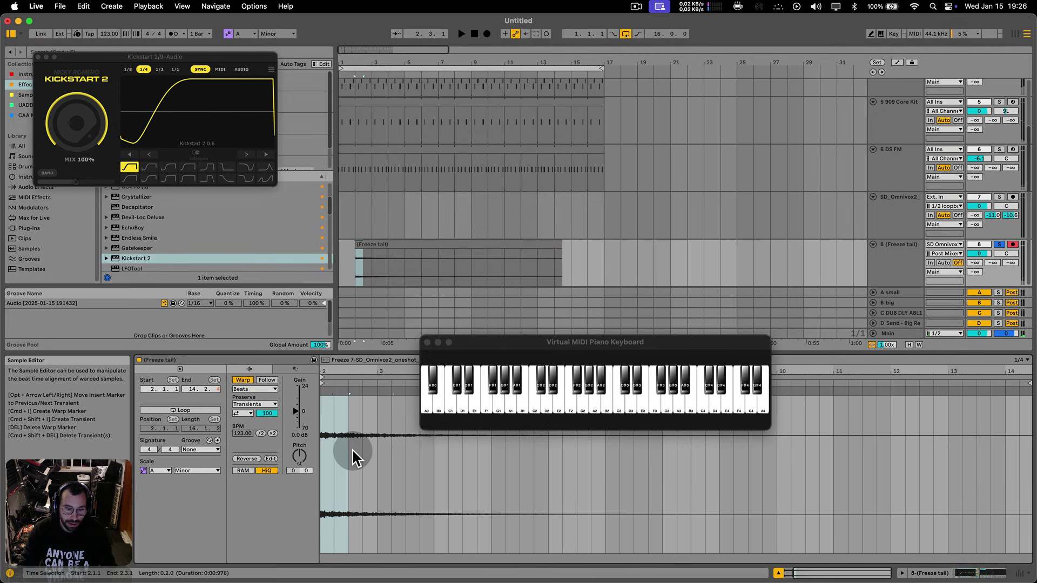
pyautogui.press('super+shift+l')
pyautogui.hotkey('shift', 'Tab')
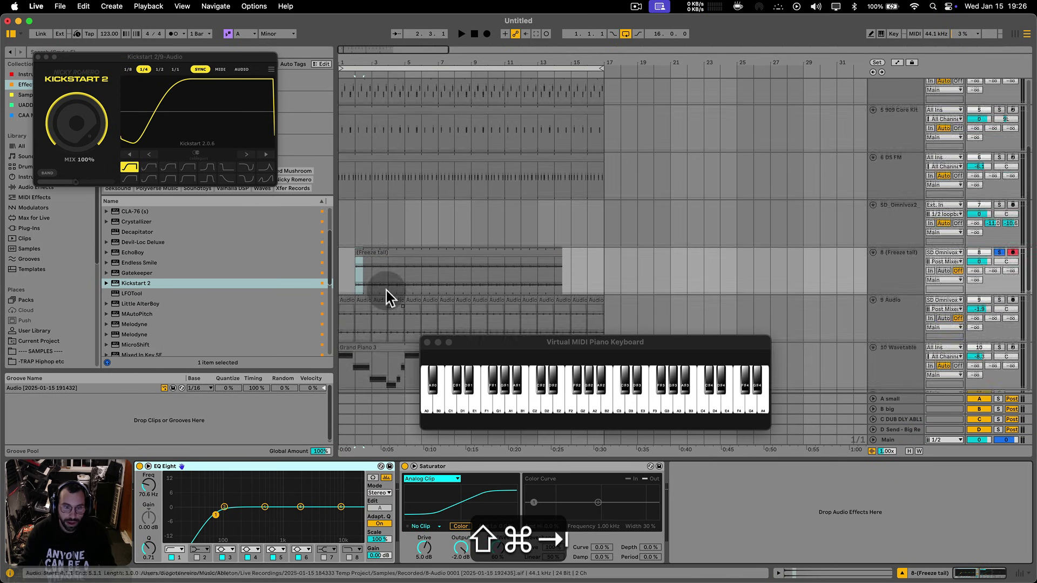
# - Move the looped freeze-tail clip to bar 1 and extend it to bar 17 while playing it back
pyautogui.moveTo(404, 260); pyautogui.dragTo(375, 261)
pyautogui.press('space')
pyautogui.moveTo(550, 255); pyautogui.dragTo(602, 257)
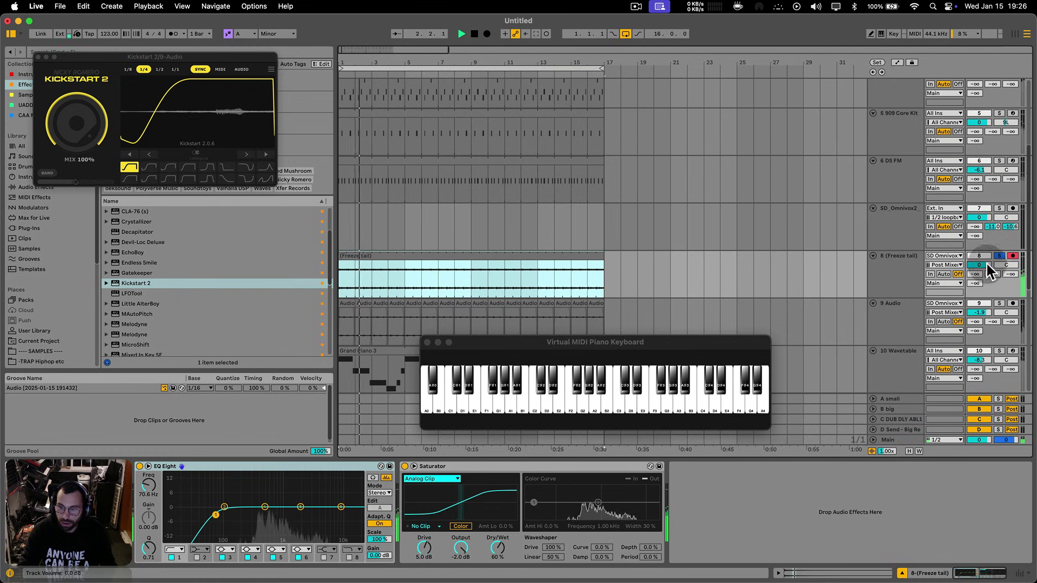
# - Copy Kickstart 2 from audio track 9 to the freeze-tail track, and set that track's volume to -11.6 dB with solo off
pyautogui.moveTo(979, 265); pyautogui.dragTo(979, 287)
pyautogui.click(911, 327)
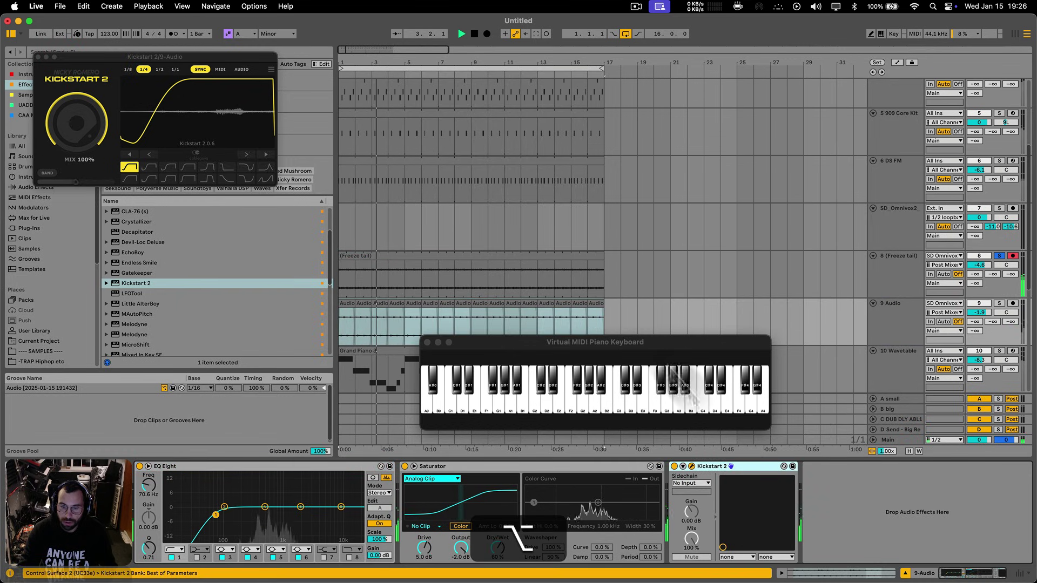
pyautogui.click(545, 283)
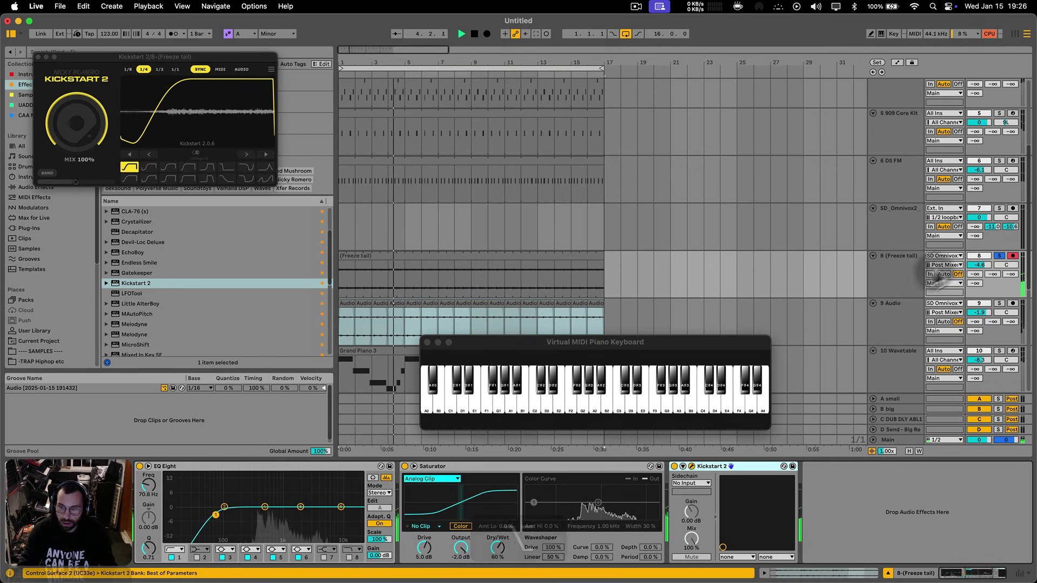
pyautogui.press('s')
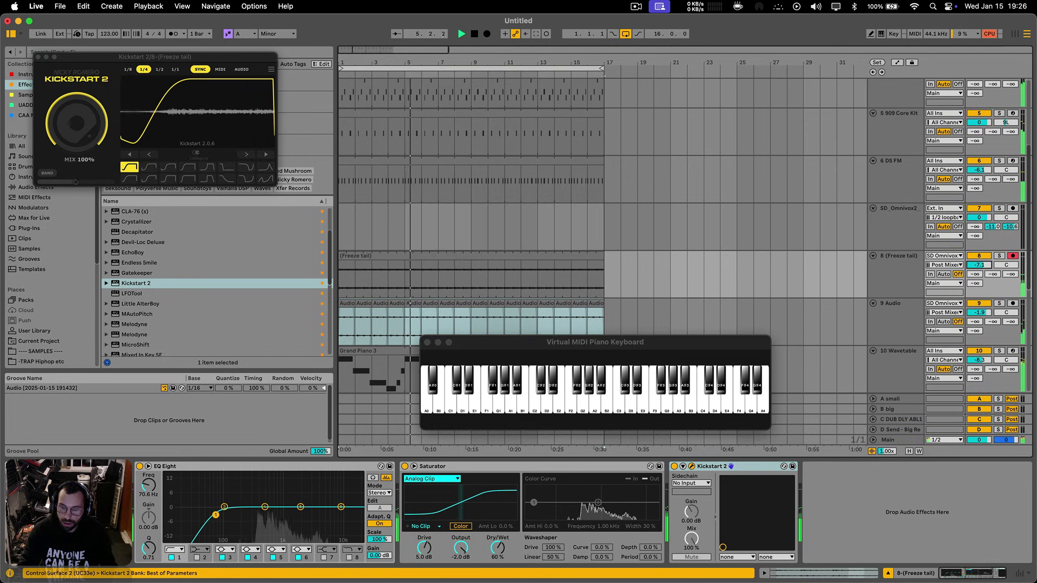
pyautogui.moveTo(980, 265); pyautogui.dragTo(979, 282)
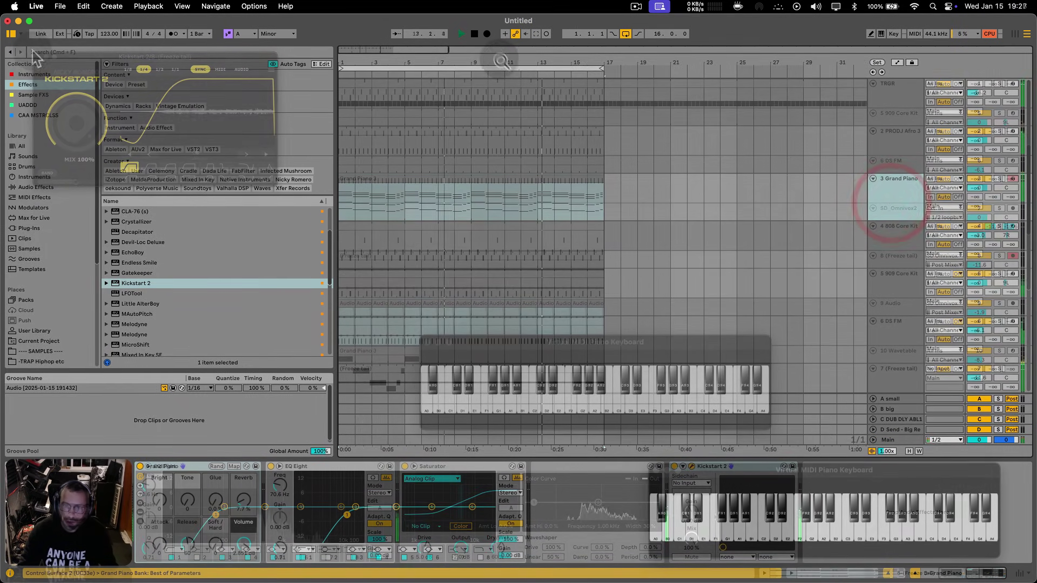
# - Insert a new MIDI track directly below the Grand Piano track
pyautogui.scroll(-1, 442, 212)
pyautogui.scroll(-5, 442, 212)
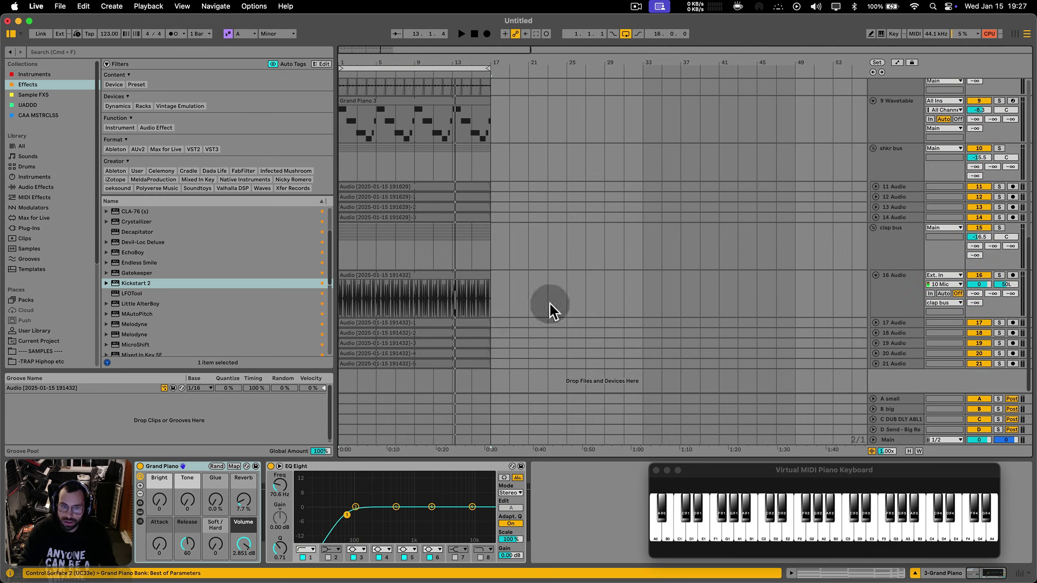
pyautogui.scroll(3, 890, 248)
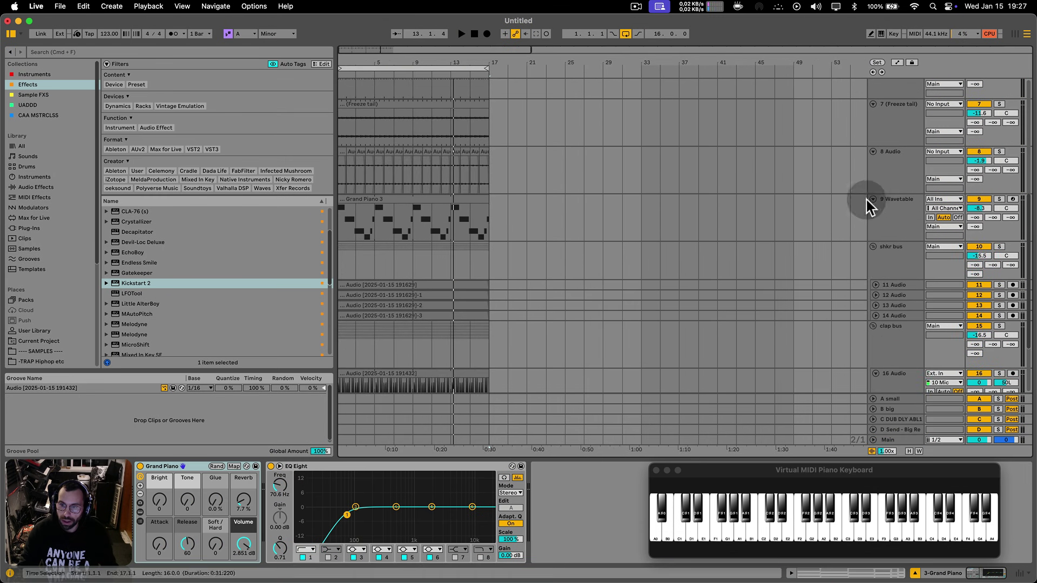
pyautogui.scroll(8, 729, 238)
pyautogui.click(674, 229)
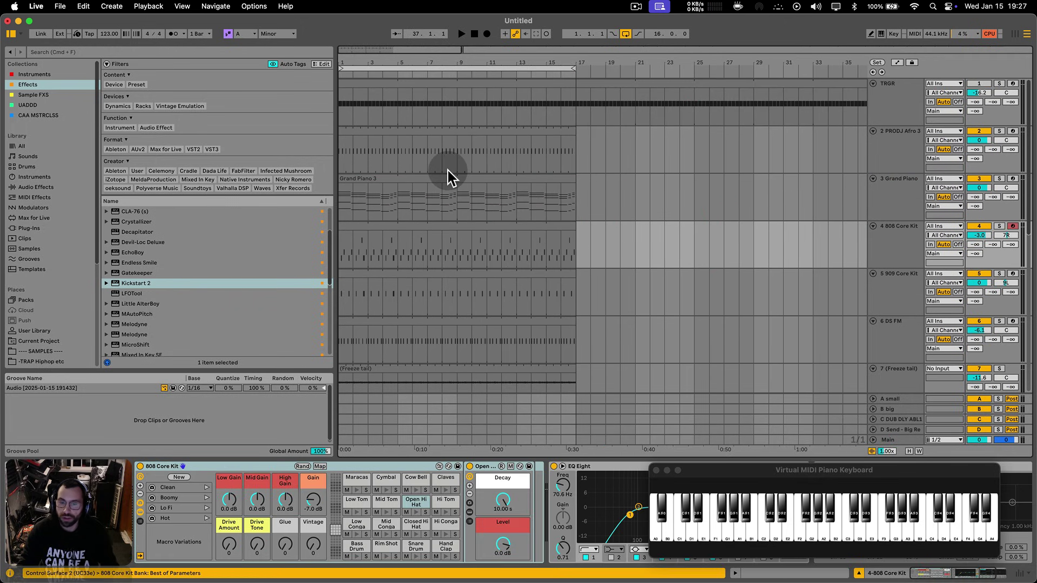
pyautogui.click(899, 212)
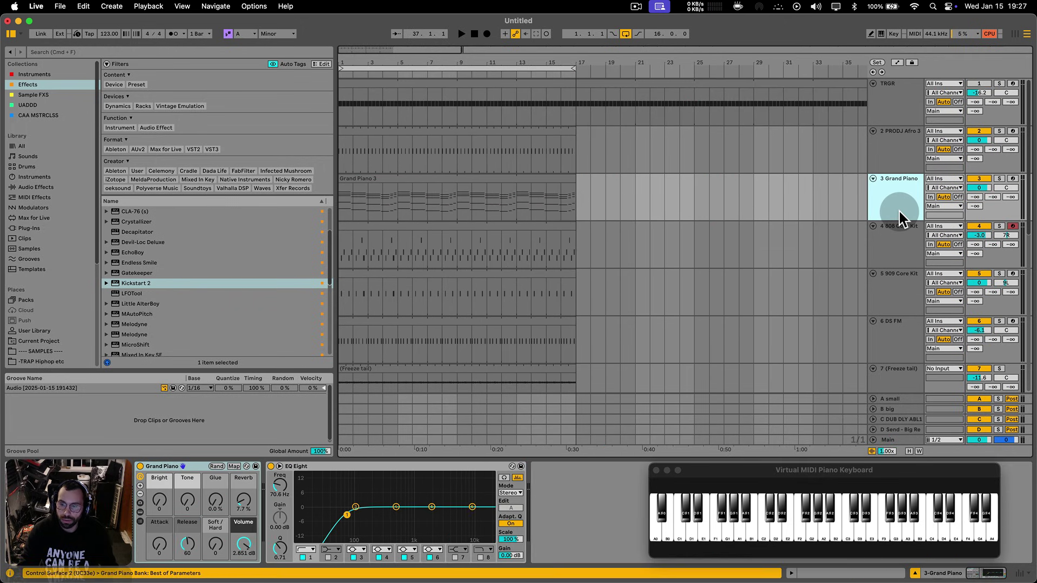
pyautogui.press('super+shift+t')
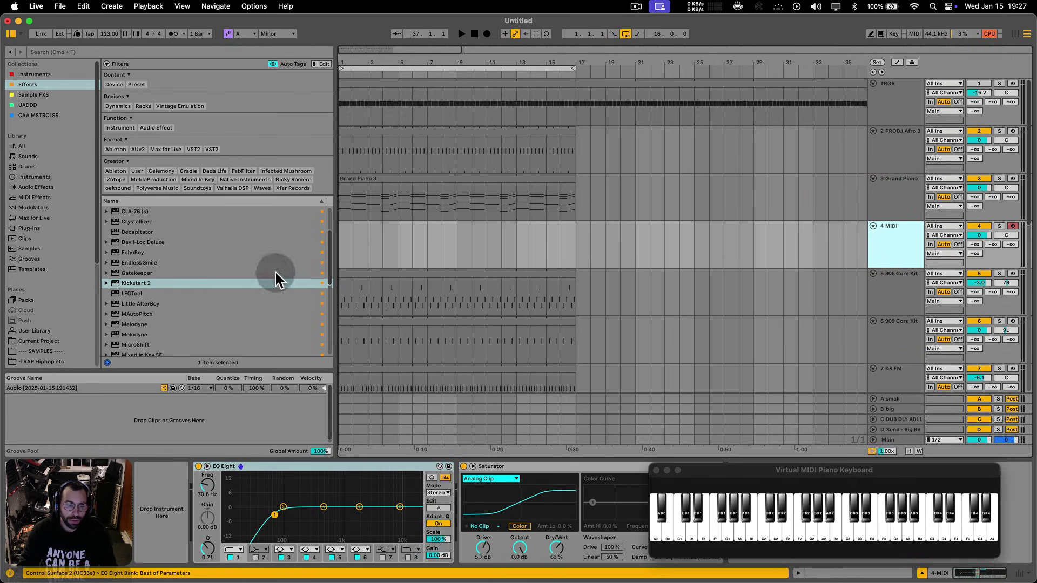
# - Load Wavetable onto the new MIDI track and set its volume to -3.5 dB, with the piano keyboard window moved off the devices
pyautogui.moveTo(135, 351); pyautogui.dragTo(467, 242)
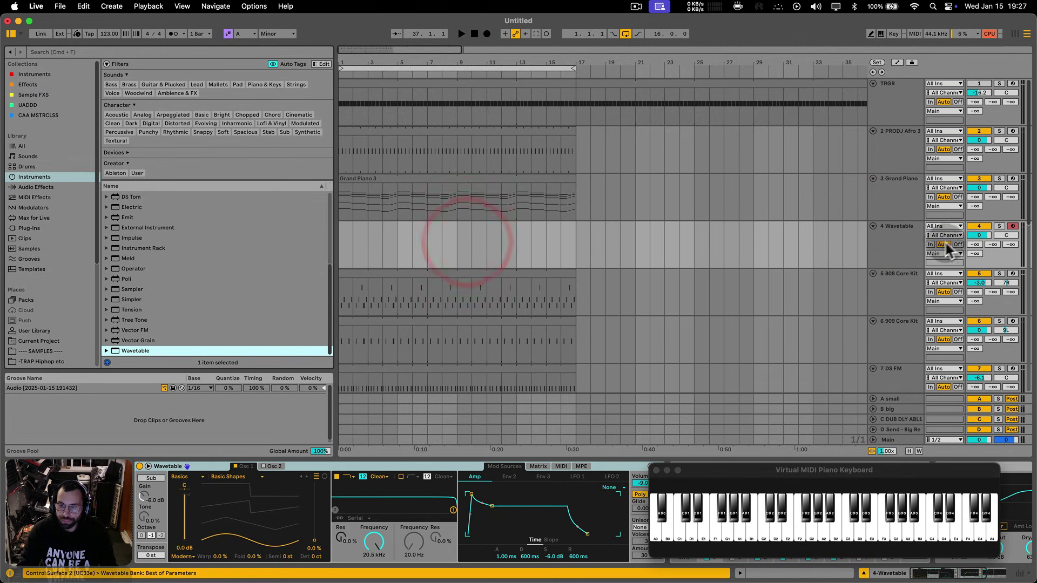
pyautogui.moveTo(974, 234); pyautogui.dragTo(974, 253)
pyautogui.moveTo(782, 469); pyautogui.dragTo(742, 324)
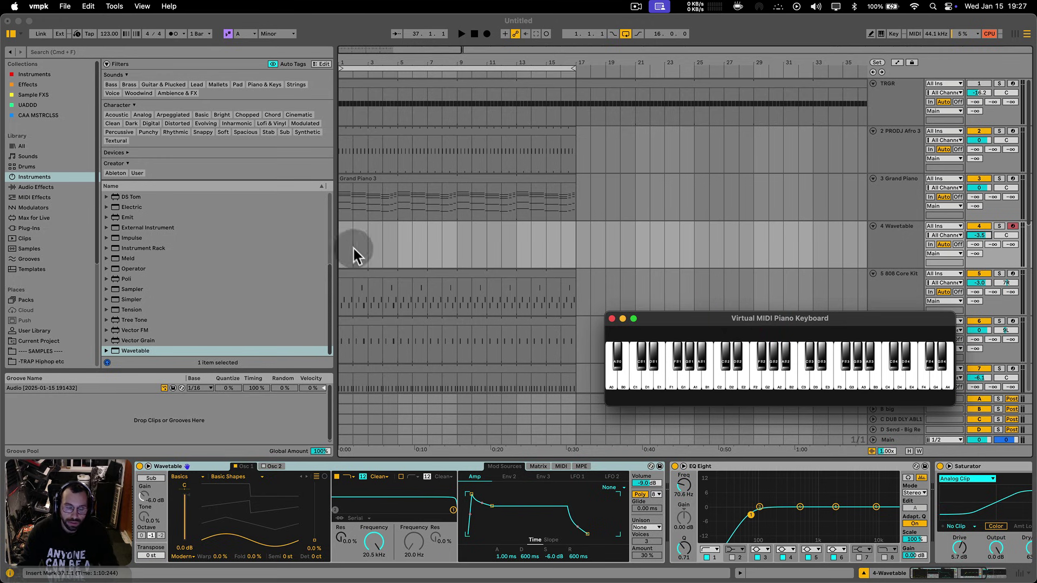
# - Add the Chorus-Ensemble audio effect to the end of the Wavetable track's device chain
pyautogui.click(40, 187)
pyautogui.click(48, 188)
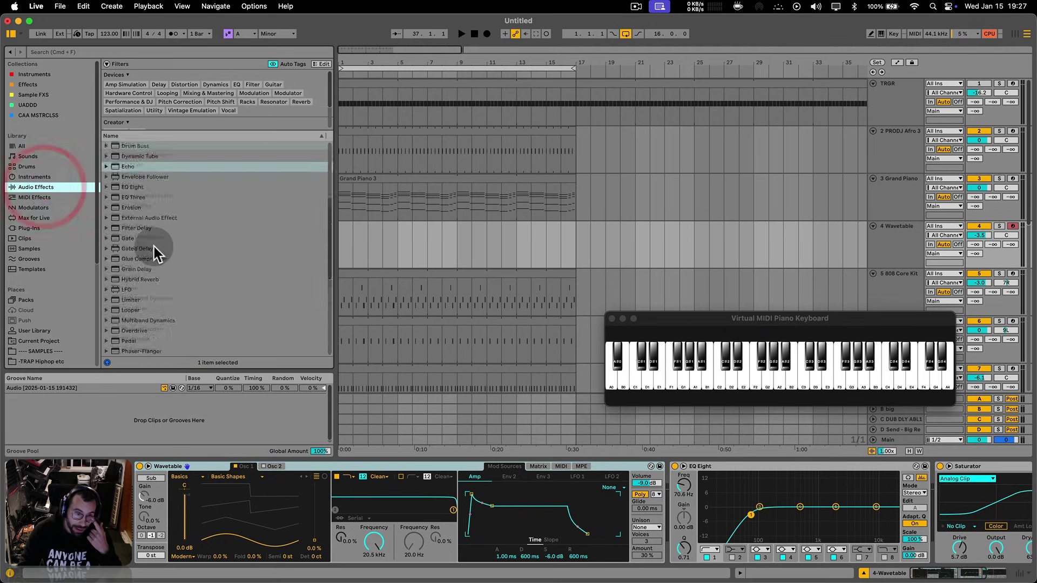
pyautogui.doubleClick(137, 238)
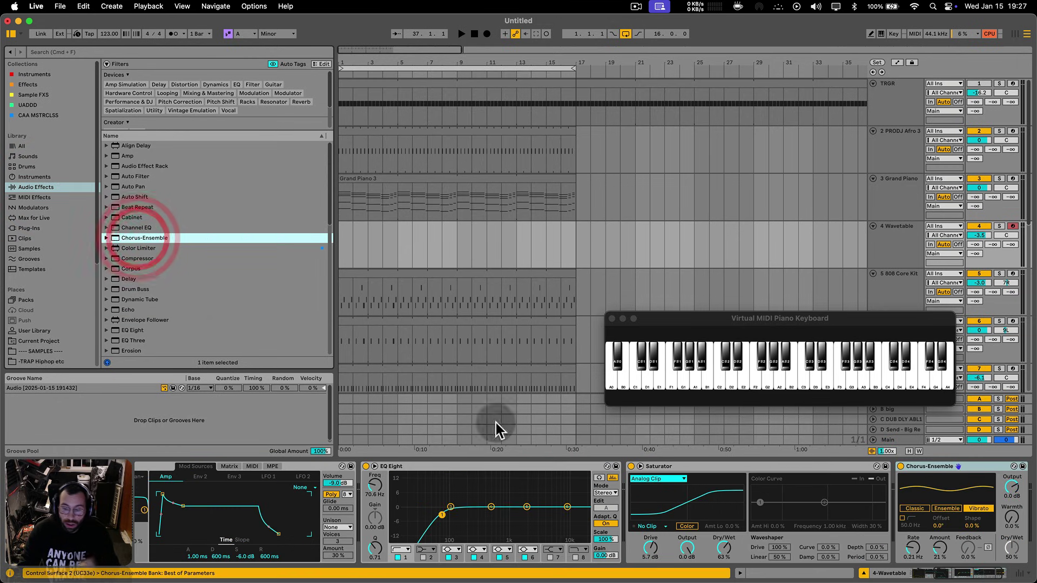
pyautogui.click(933, 464)
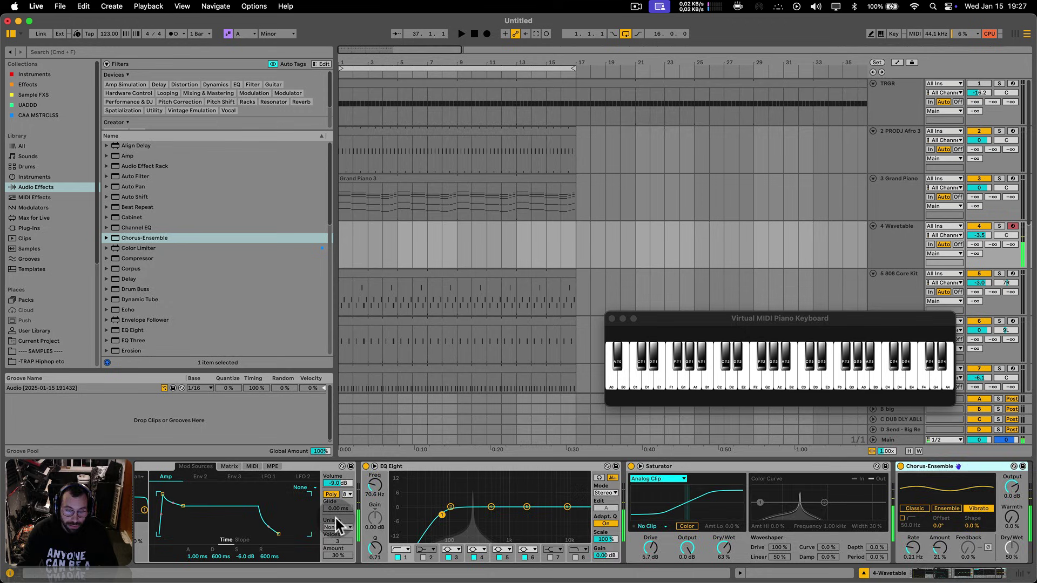
# - Shape the sound: Wavetable oscillator position 30%, Chorus-Ensemble rate 0.38 Hz and amount 63%, amp attack 0 ms, decay 525 ms, sustain 0.0 dB, release 1.75 s
pyautogui.hscroll(-5, 336, 543)
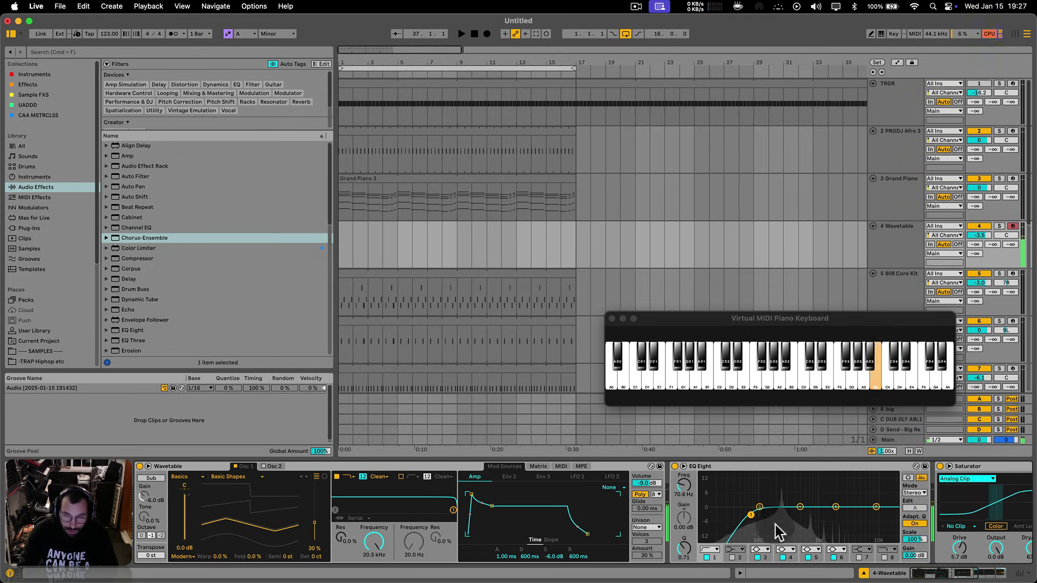
pyautogui.hscroll(5, 779, 532)
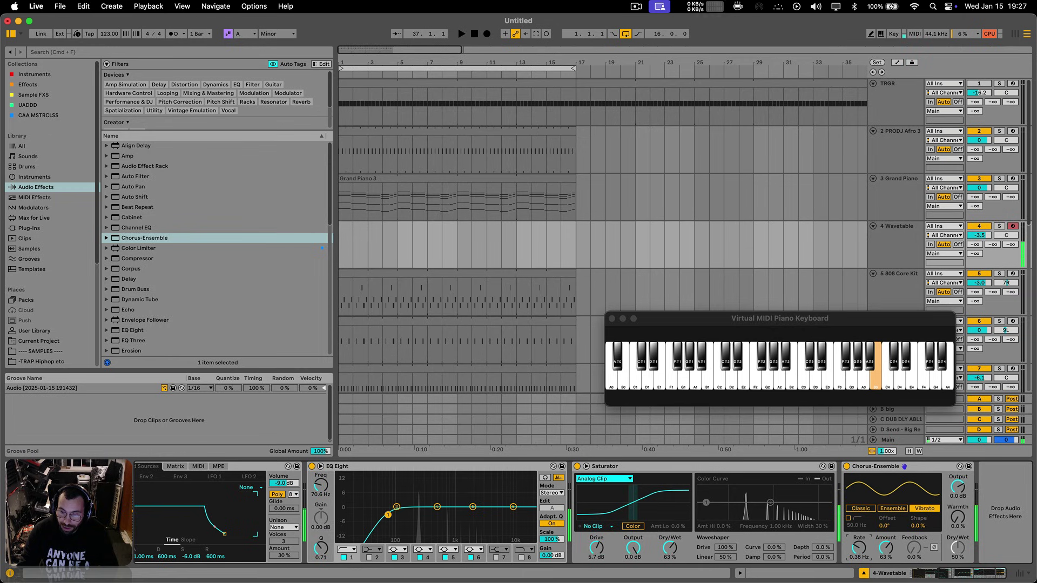
pyautogui.hscroll(-5, 426, 549)
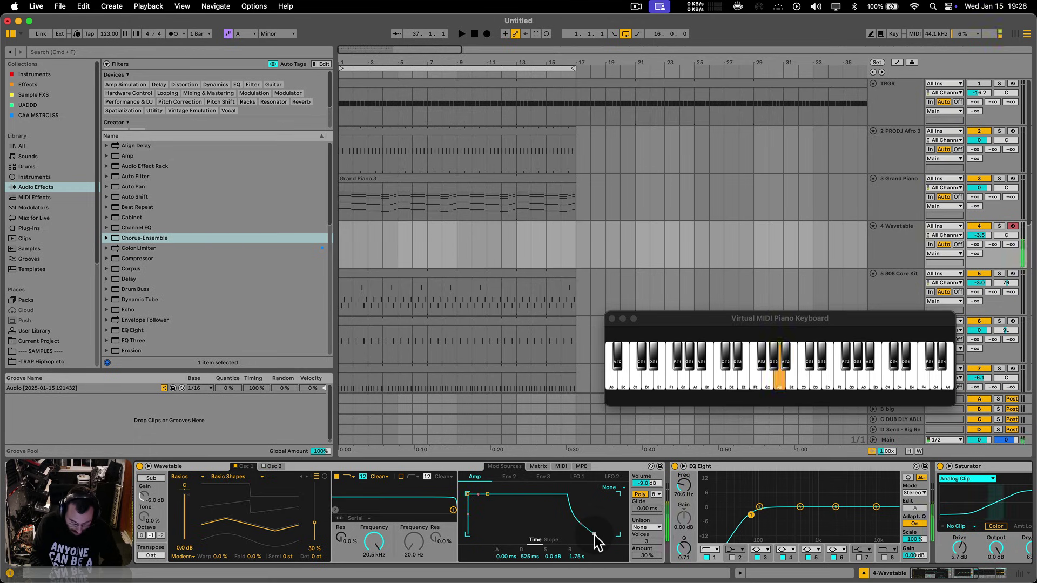
# - Play the arrangement while performing a melody on the Wavetable track, and capture the performance as a MIDI clip
pyautogui.press('space')
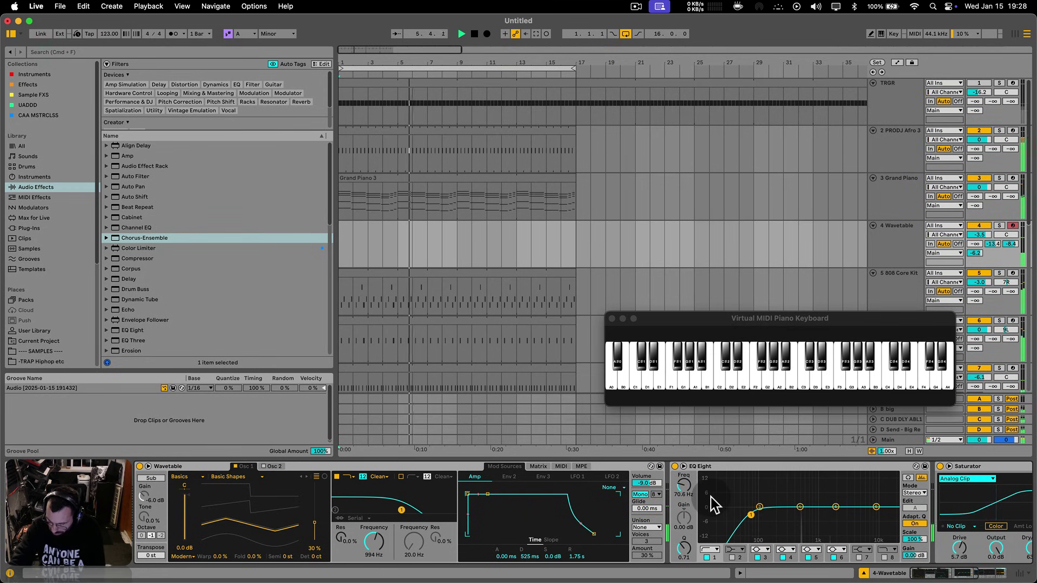
pyautogui.press('space')
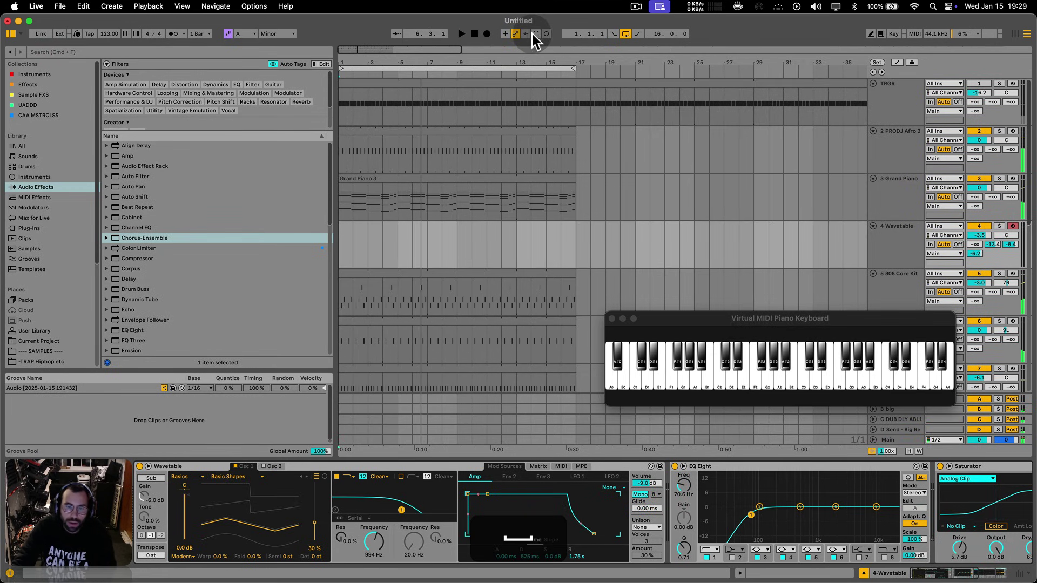
pyautogui.click(536, 34)
# - Open the captured clip on the Wavetable track and delete all its notes except the last one
pyautogui.doubleClick(394, 227)
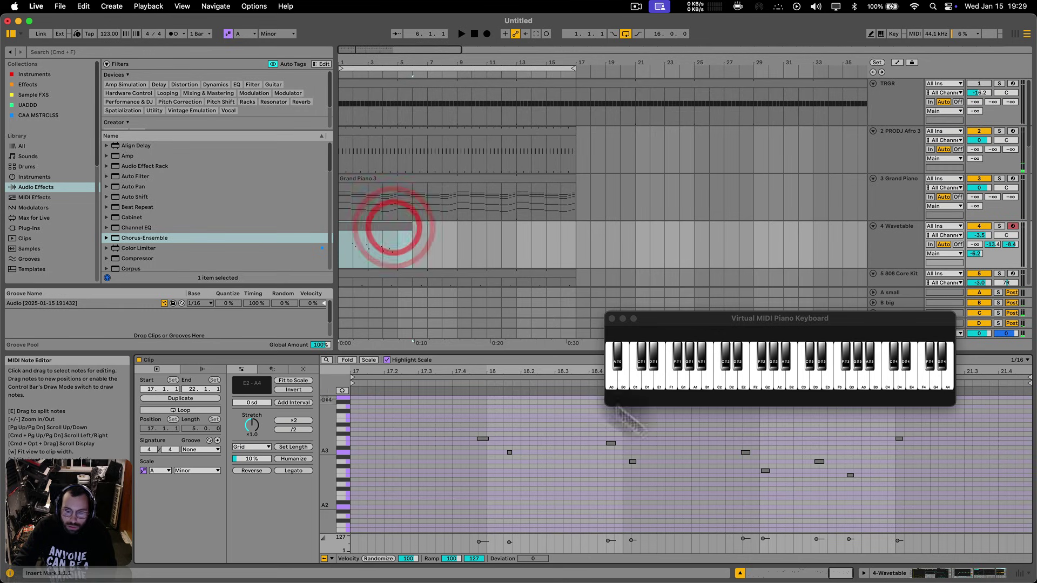
pyautogui.moveTo(884, 506); pyautogui.dragTo(294, 424)
pyautogui.press('BackSpace')
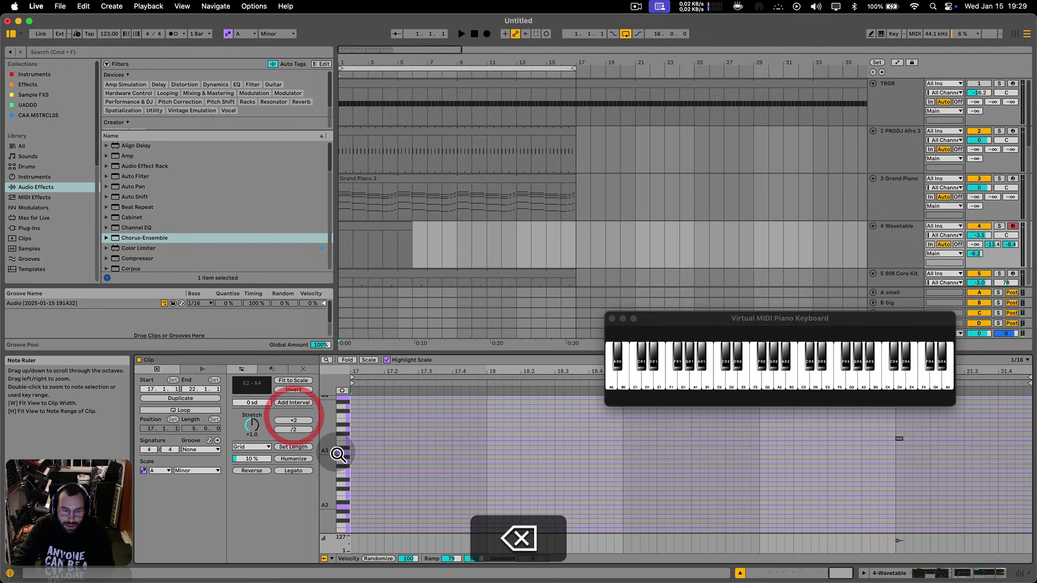
pyautogui.moveTo(339, 455); pyautogui.dragTo(382, 453)
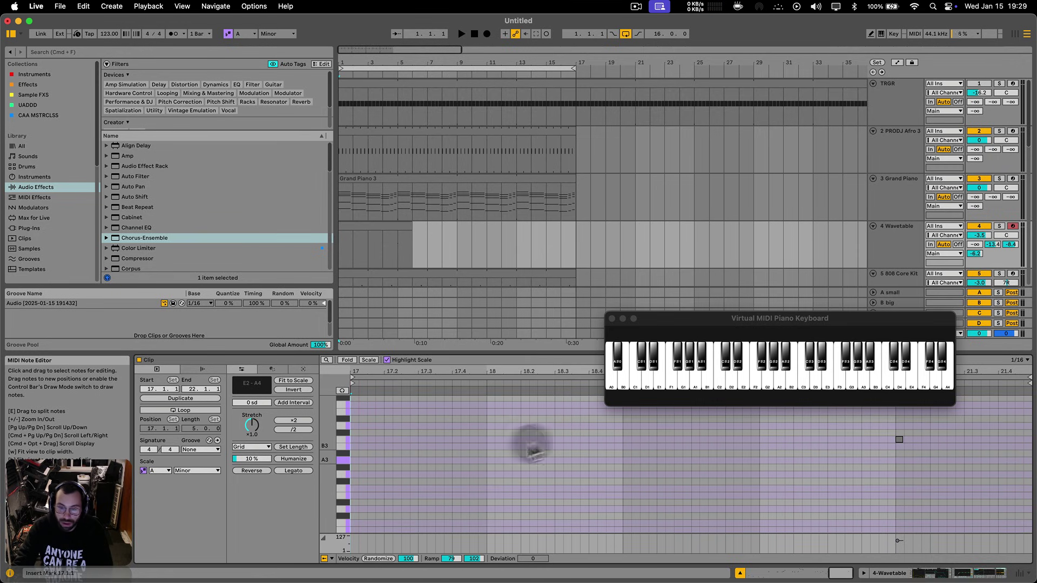
# - Try out notes on the Grand Piano track, and reopen the captured clip on the Wavetable track
pyautogui.click(896, 198)
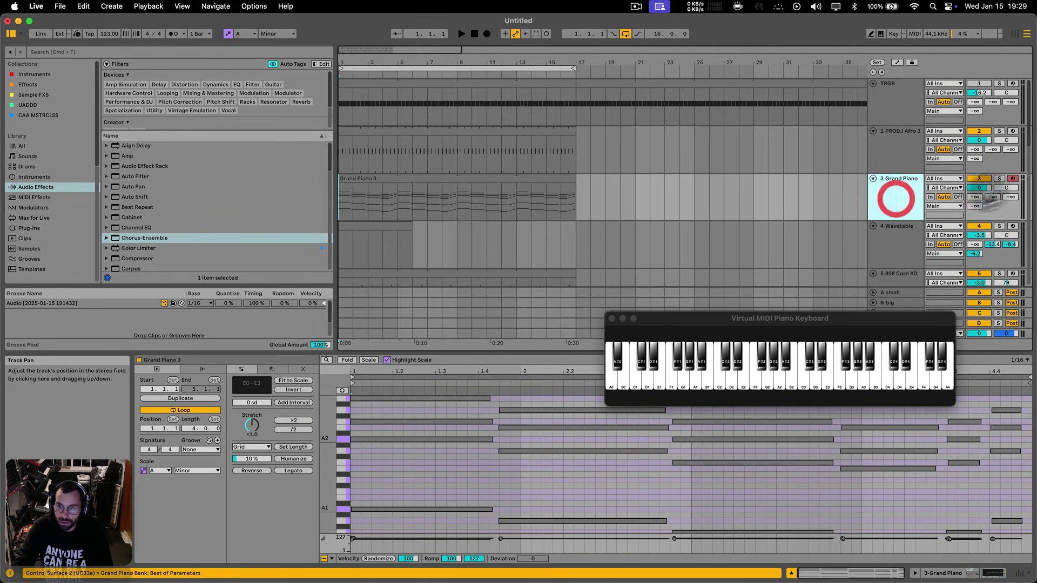
pyautogui.moveTo(879, 321); pyautogui.dragTo(752, 290)
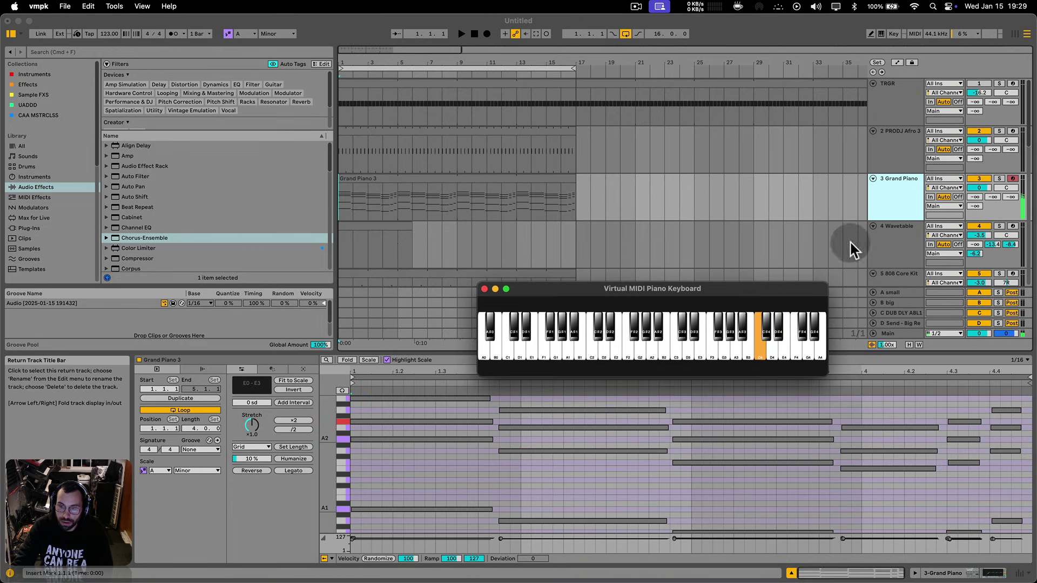
pyautogui.click(394, 232)
pyautogui.click(394, 233)
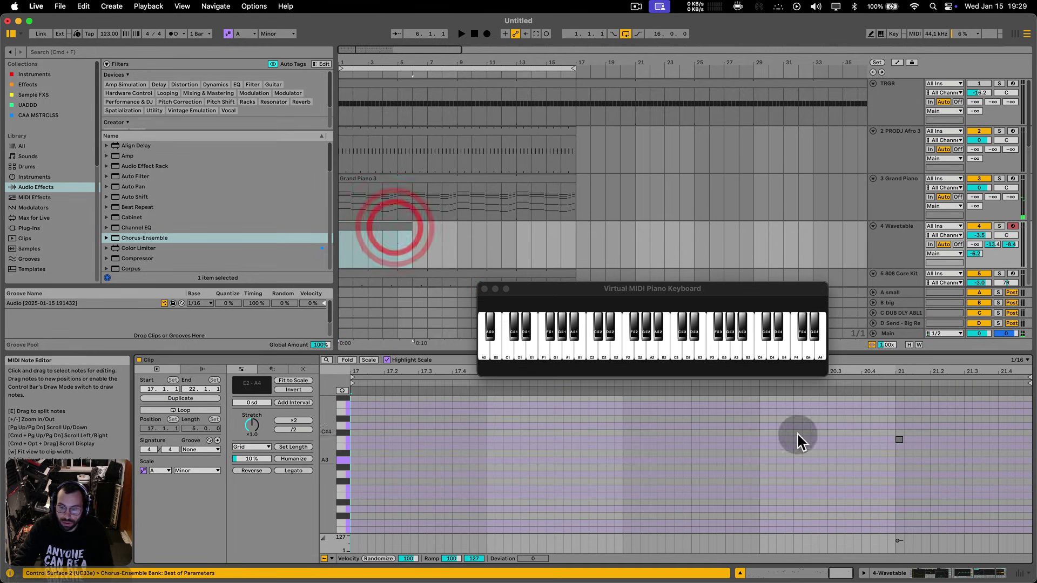
# - Consolidate bars 5 to 9 of the 4 Wavetable track and nudge the C4 note at the first clip's start right onto the grid
pyautogui.moveTo(390, 254); pyautogui.dragTo(457, 254)
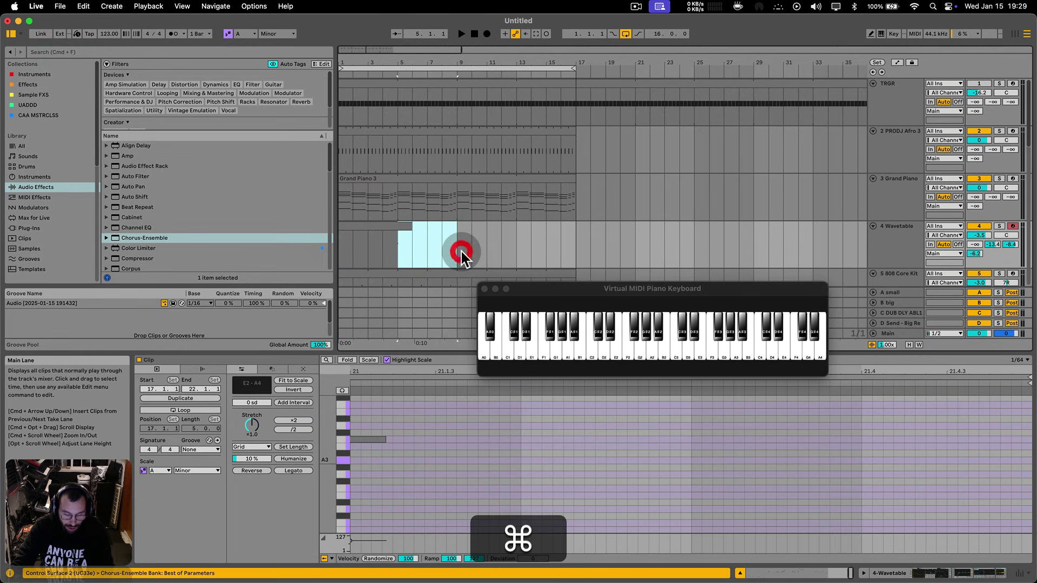
pyautogui.press('super+j')
pyautogui.press('super+j')
pyautogui.click(355, 463)
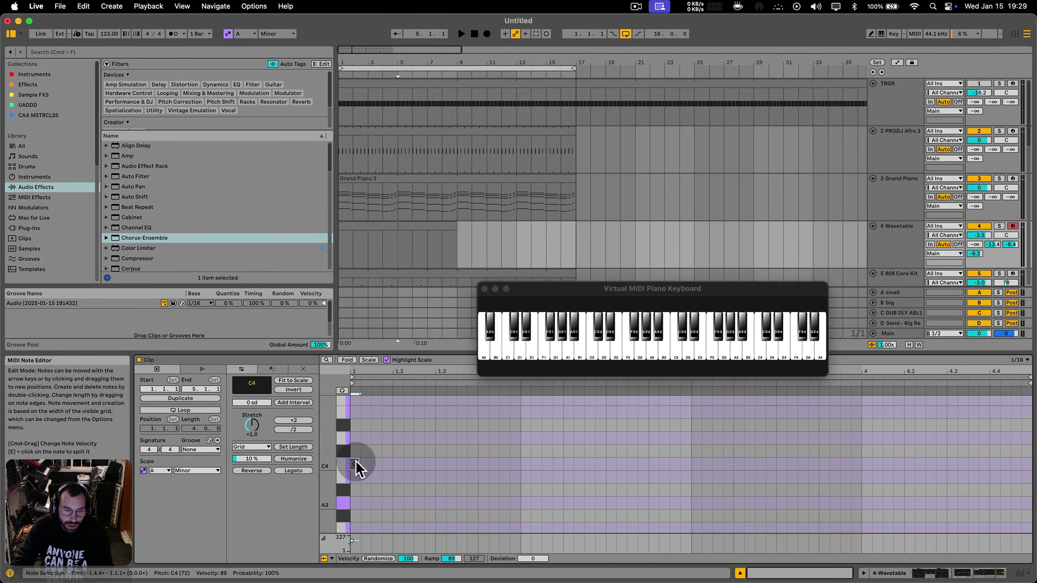
pyautogui.press('Right')
# - Consolidate the four-bar clip at the start of the 4 Wavetable track and loop it out to bar 17
pyautogui.click(365, 227)
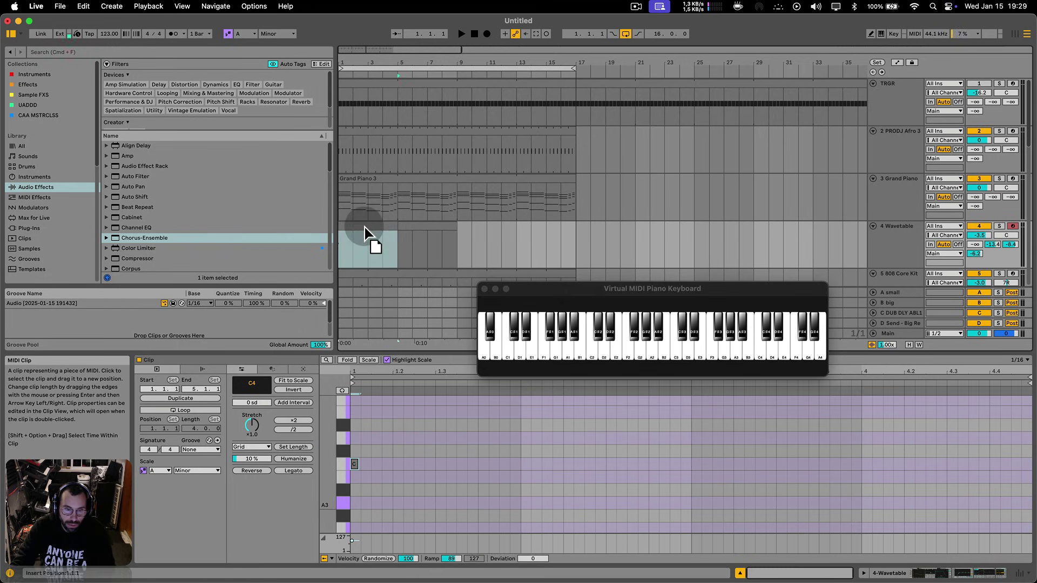
pyautogui.press('super+d')
pyautogui.click(364, 230)
pyautogui.press('super+j')
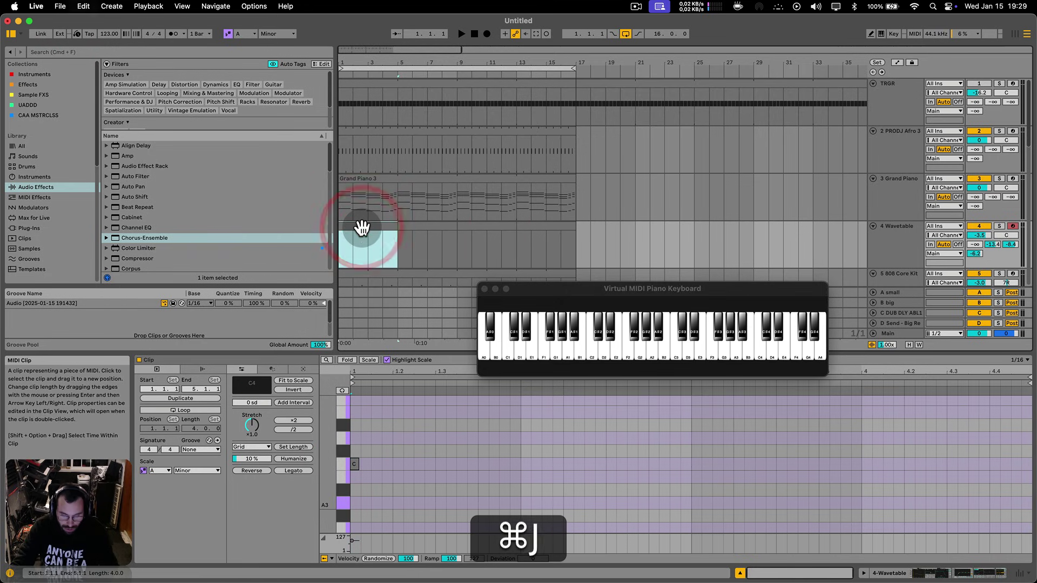
pyautogui.press('super+space')
pyautogui.press('super+l')
pyautogui.moveTo(396, 227); pyautogui.dragTo(576, 228)
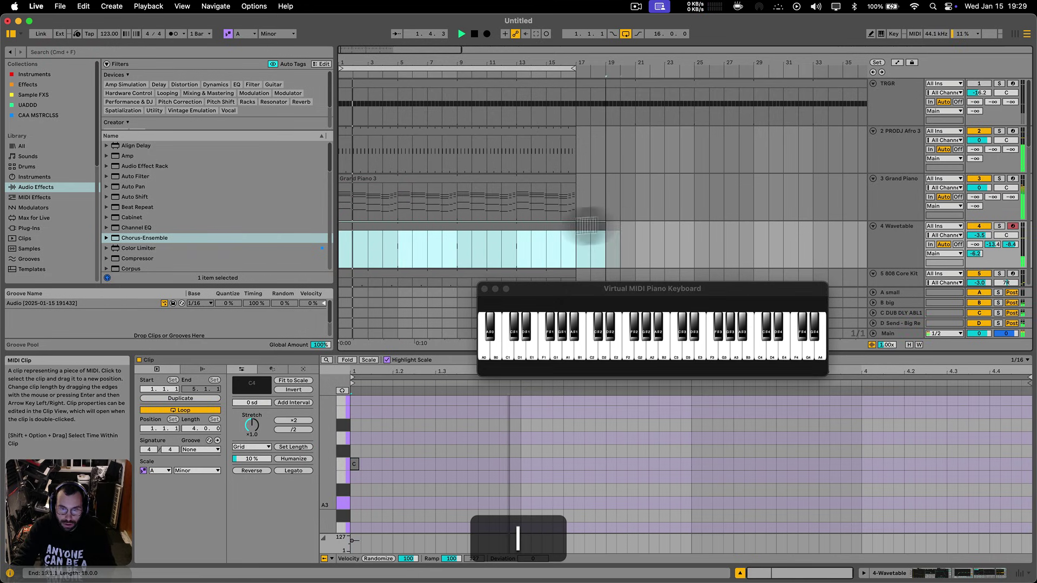
# - Show the devices of the 4 Wavetable track and set its volume to -5.2 dB
pyautogui.click(884, 238)
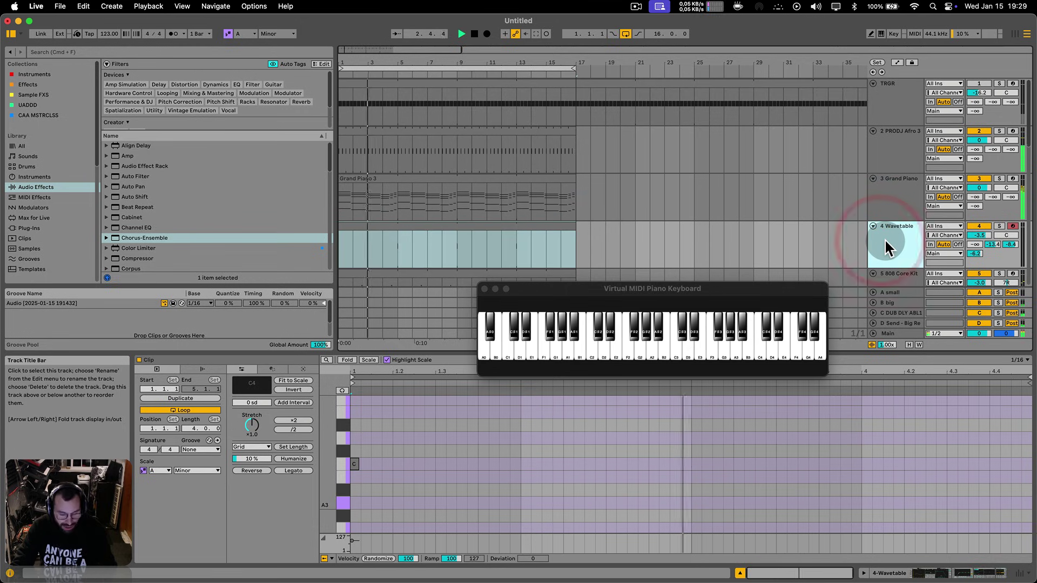
pyautogui.press('shift')
pyautogui.hotkey('shift', 'Tab')
pyautogui.moveTo(973, 234); pyautogui.dragTo(976, 245)
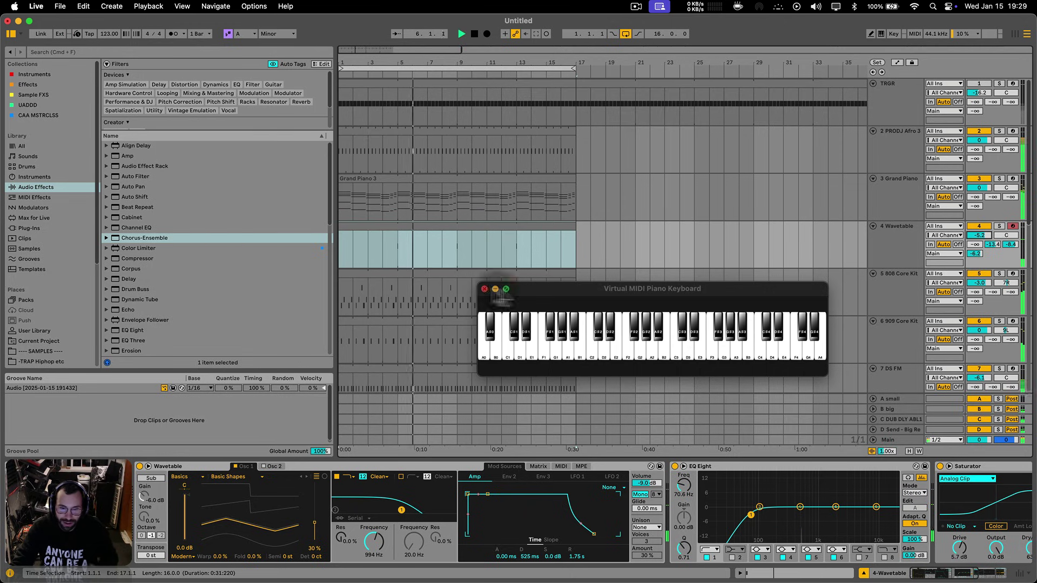
# - Shrink the Virtual MIDI Piano Keyboard window and move it down clear of the track lanes
pyautogui.moveTo(557, 289); pyautogui.dragTo(603, 360)
pyautogui.click(907, 247)
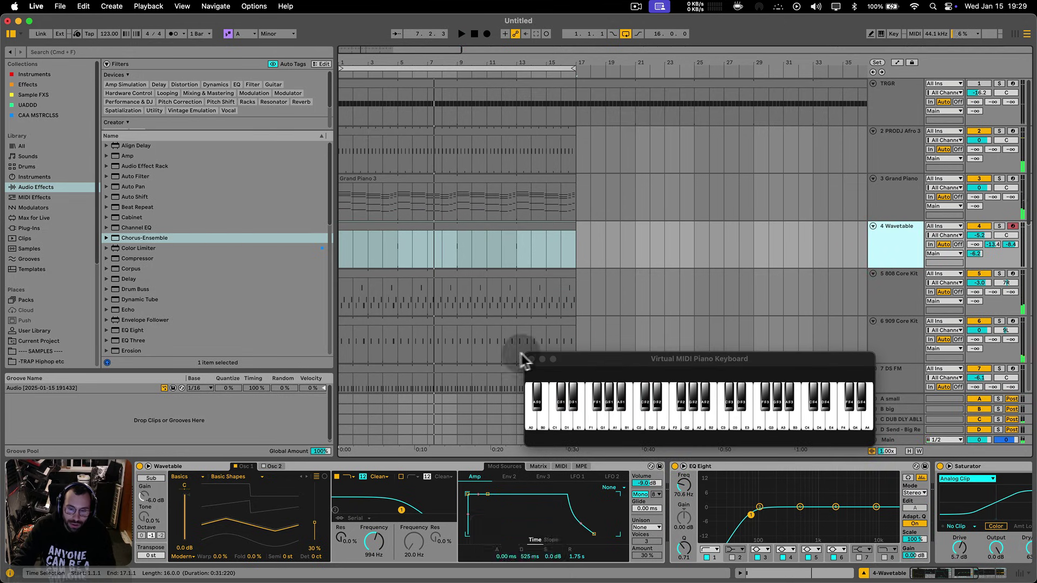
pyautogui.moveTo(524, 356); pyautogui.dragTo(632, 389)
pyautogui.moveTo(772, 402); pyautogui.dragTo(827, 448)
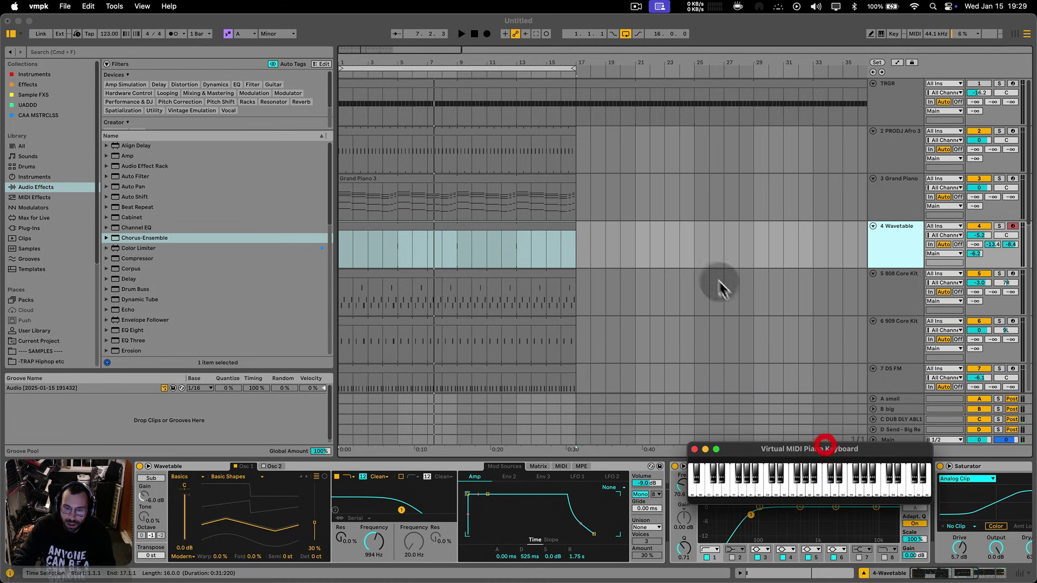
# - Rename the 10 Wavetable track to BASS
pyautogui.scroll(-10, 705, 283)
pyautogui.click(878, 266)
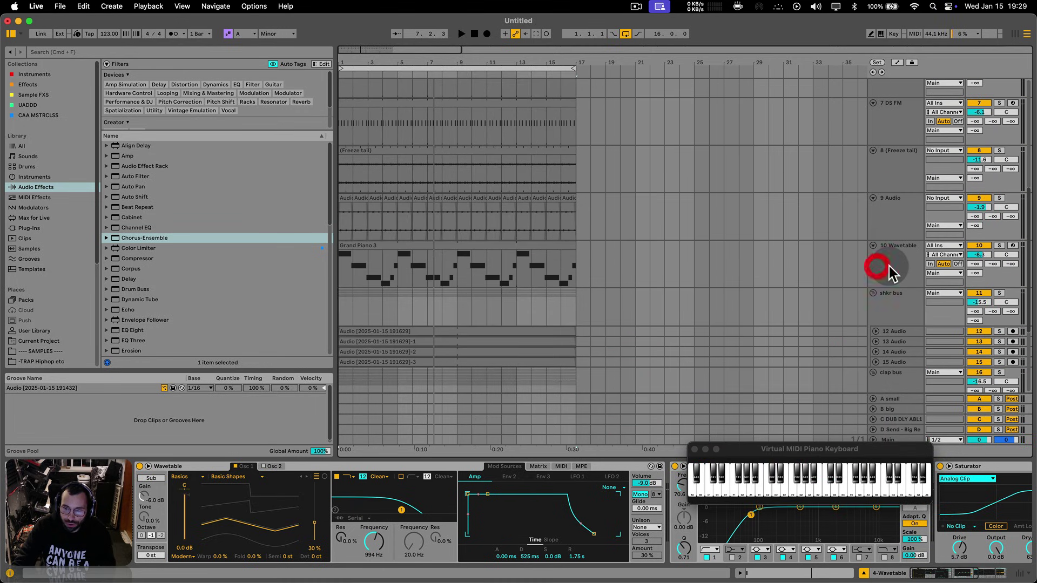
pyautogui.press('cmd+r')
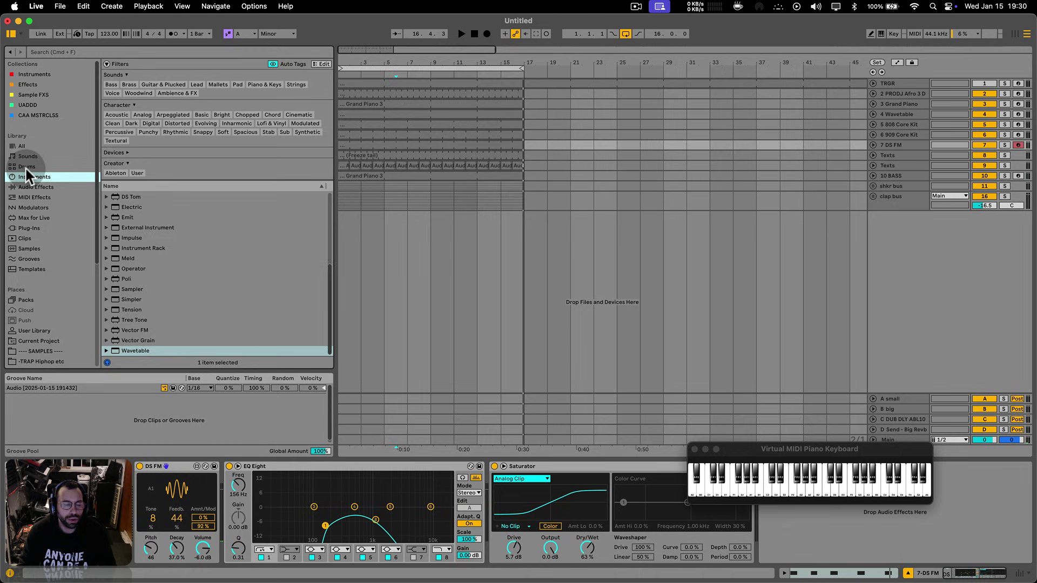
# - Filter the Sounds library by Strings, look through the string presets, and open the Packs library
pyautogui.click(29, 156)
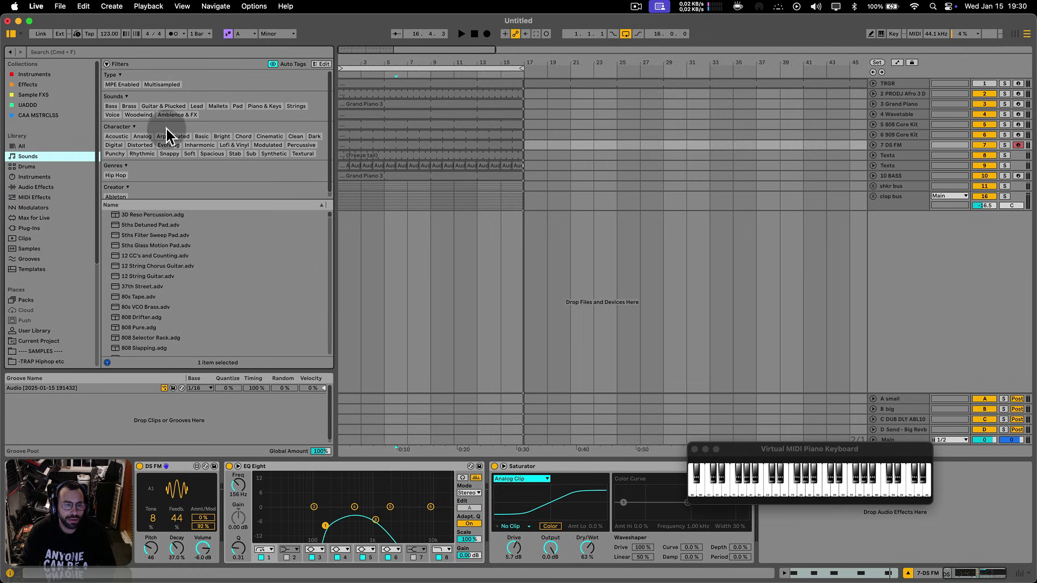
pyautogui.click(296, 106)
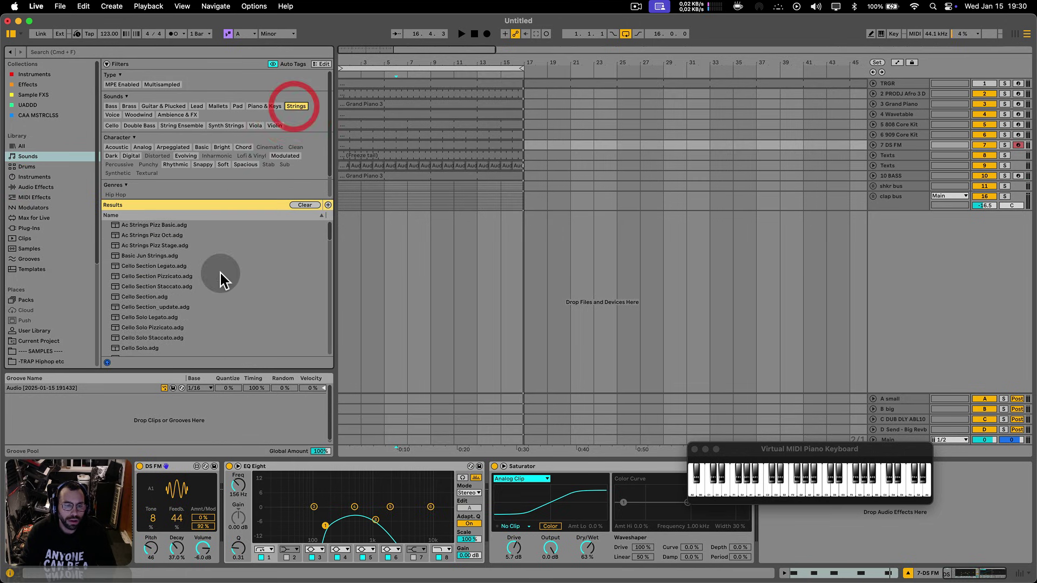
pyautogui.scroll(-5, 222, 277)
pyautogui.scroll(-1, 219, 275)
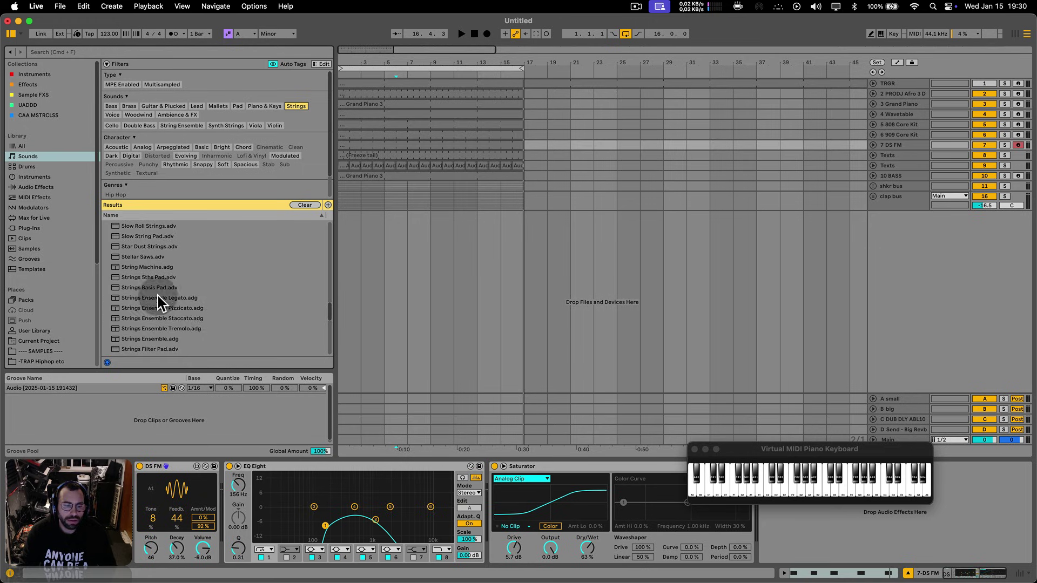
pyautogui.scroll(-1, 173, 287)
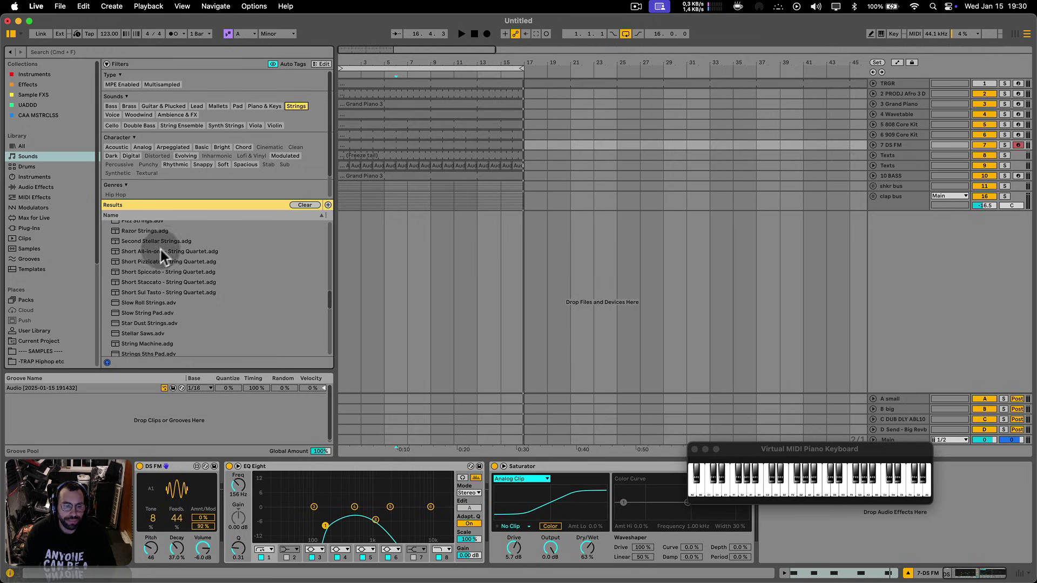
pyautogui.click(21, 300)
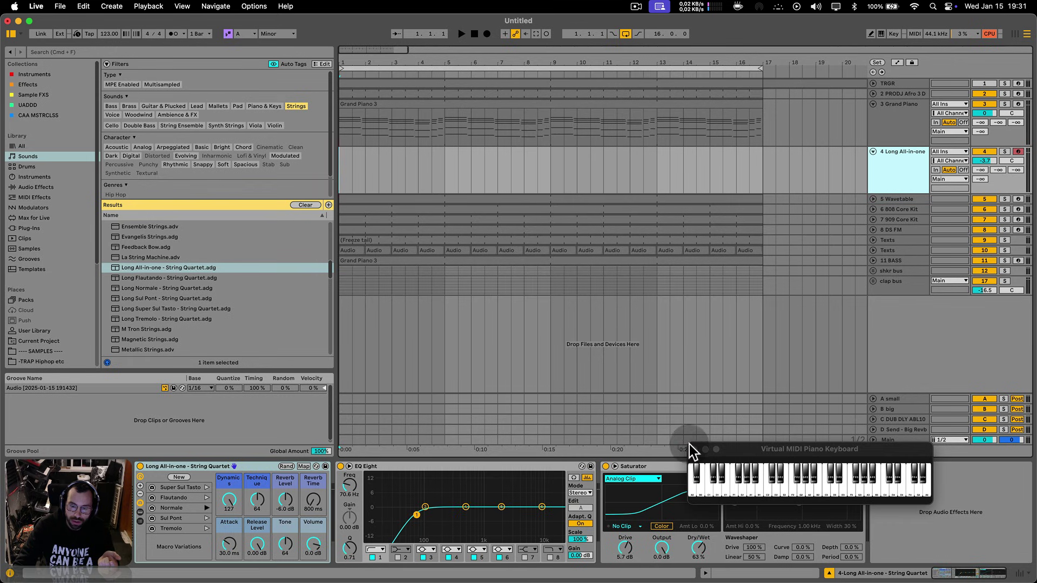
# - Enlarge the Virtual MIDI Piano Keyboard and record a four-bar string part on the 4 Long All-in-one track
pyautogui.moveTo(692, 450); pyautogui.dragTo(373, 383)
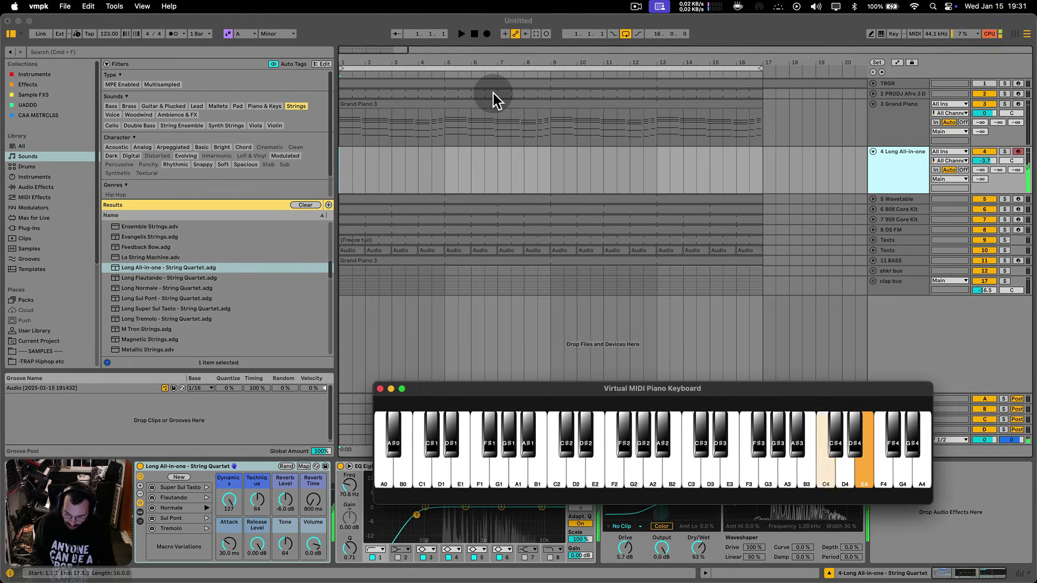
pyautogui.press('space')
pyautogui.press('space')
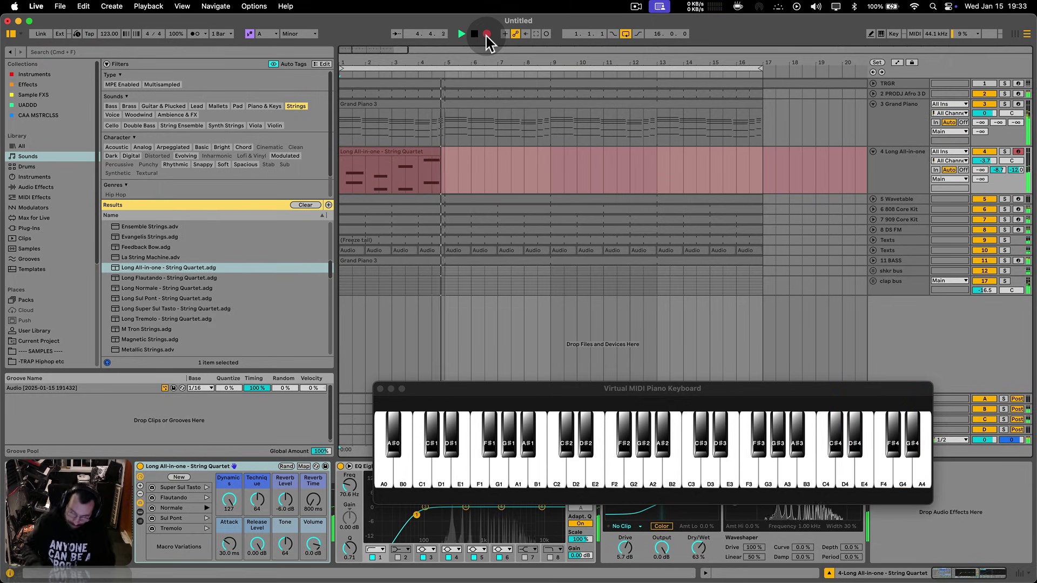
pyautogui.click(475, 33)
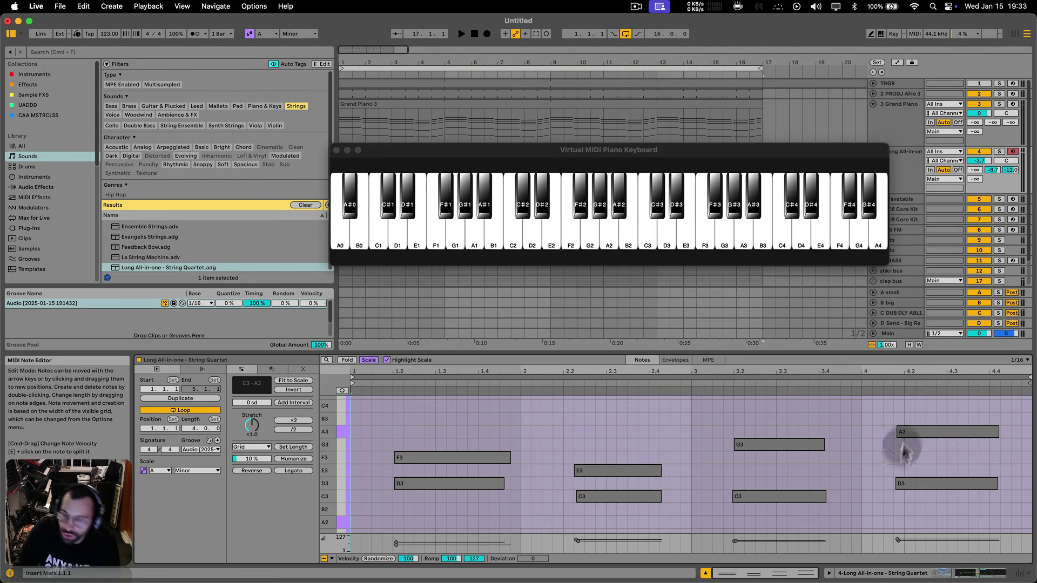
pyautogui.moveTo(750, 446)
pyautogui.mouseDown()
pyautogui.moveTo(759, 472)
pyautogui.moveTo(748, 448)
pyautogui.mouseUp()
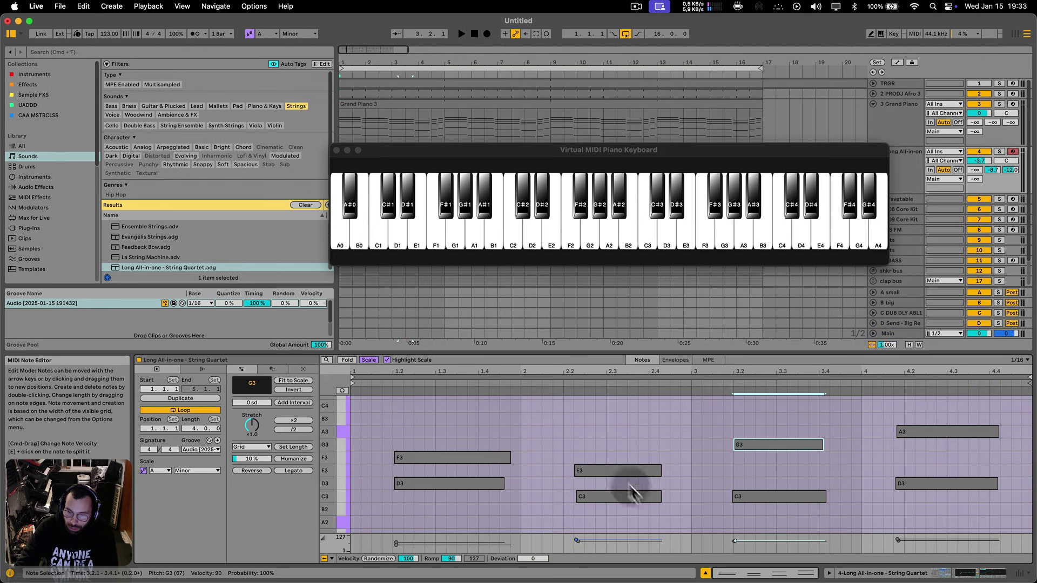
pyautogui.moveTo(690, 512); pyautogui.dragTo(615, 451)
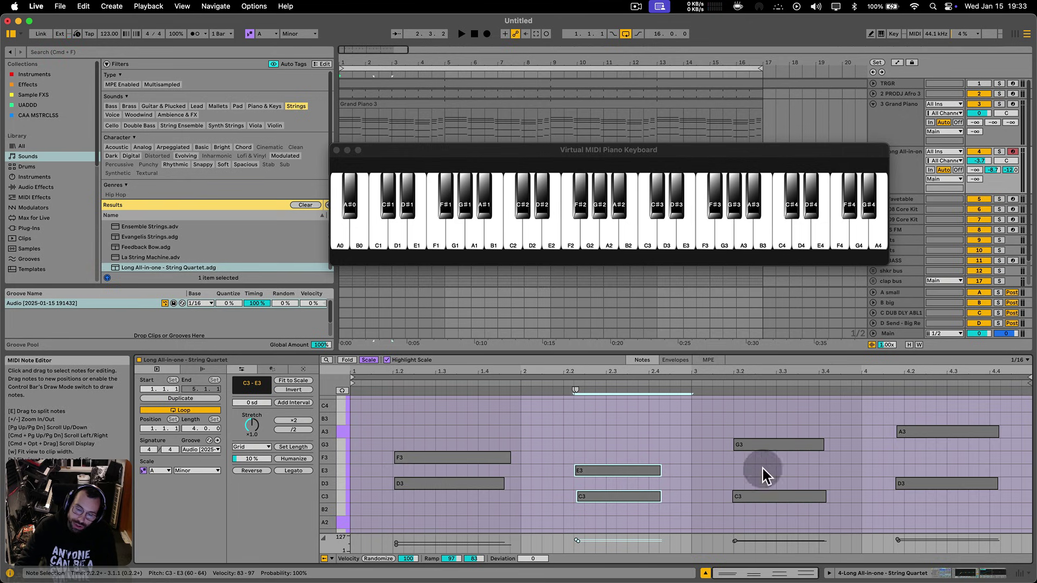
pyautogui.press('shift')
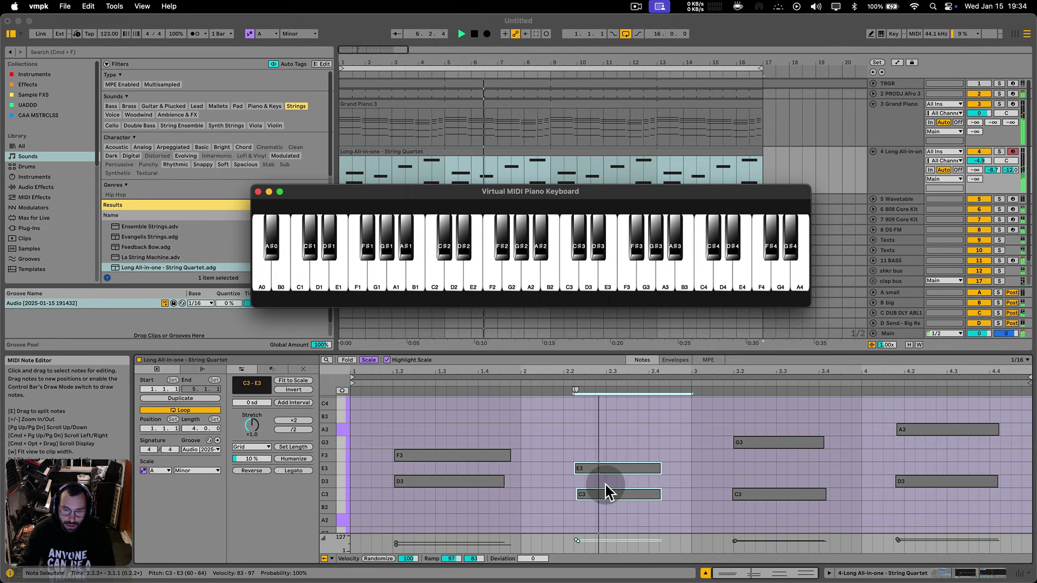
# - Shift the note pairs in bars 1, 3 and 4 of the string clip slightly later in time and play the result
pyautogui.click(460, 494)
pyautogui.press('space')
pyautogui.click(422, 448)
pyautogui.click(416, 431)
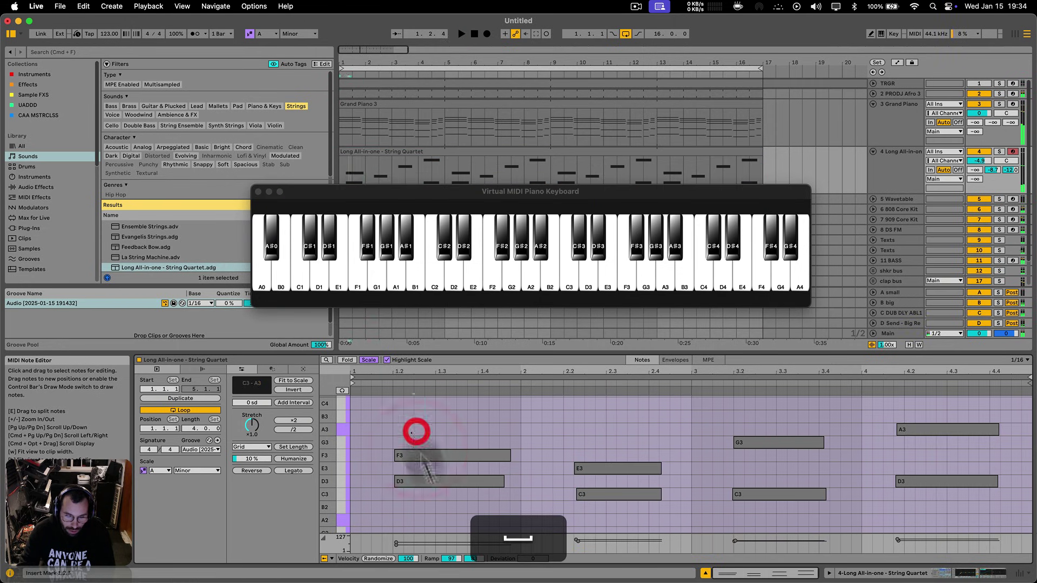
pyautogui.moveTo(429, 481); pyautogui.dragTo(440, 483)
pyautogui.moveTo(744, 415); pyautogui.dragTo(787, 497)
pyautogui.moveTo(871, 431); pyautogui.dragTo(953, 489)
pyautogui.press('space')
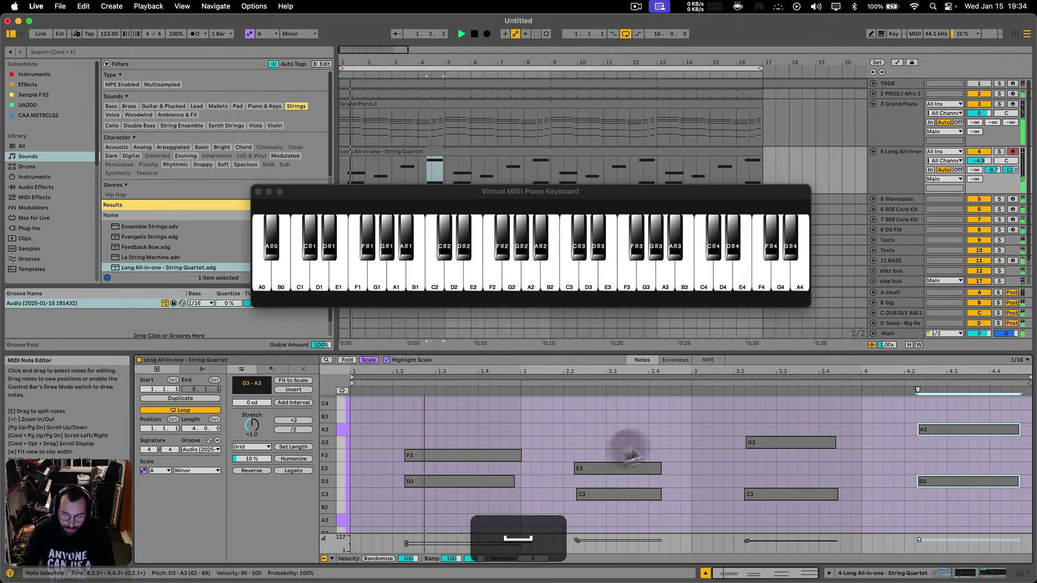
# - Shorten the F3 and D3 notes in bar 1 to end at about 1.4.3 and close the virtual piano keyboard
pyautogui.scroll(-1, 554, 457)
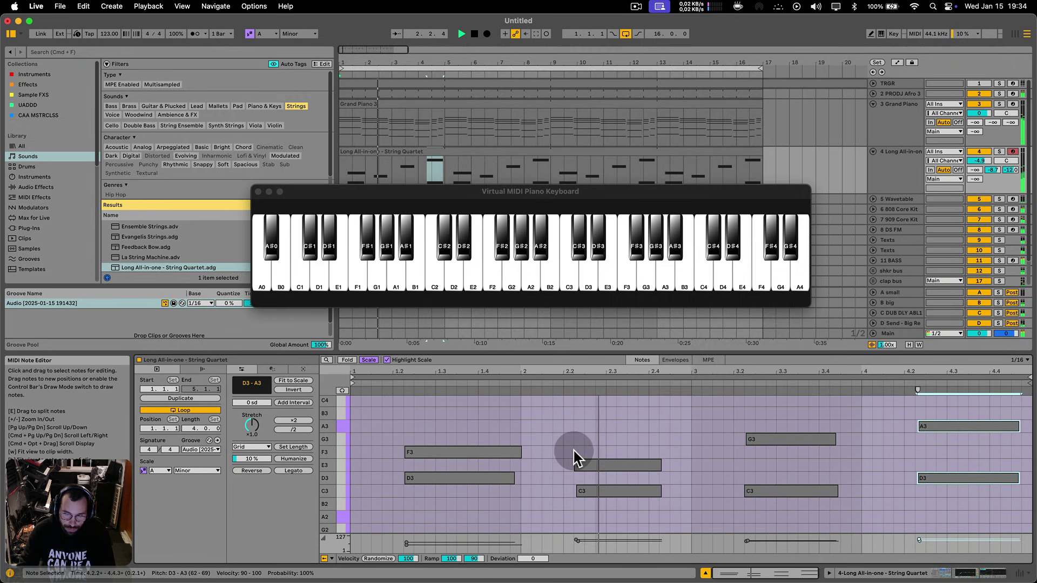
pyautogui.press('space')
pyautogui.moveTo(521, 497); pyautogui.dragTo(498, 445)
pyautogui.press('super+space')
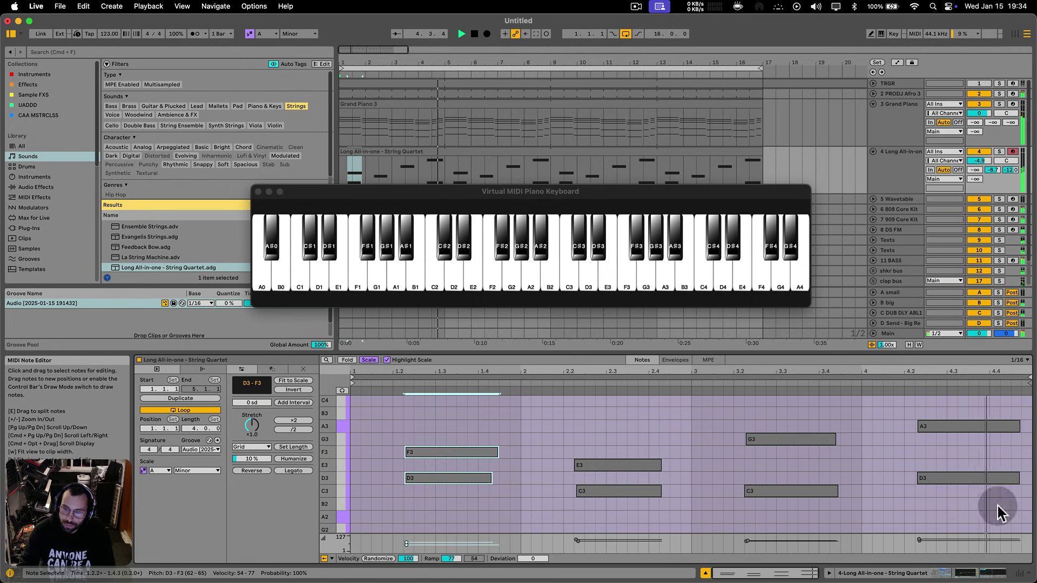
pyautogui.click(258, 191)
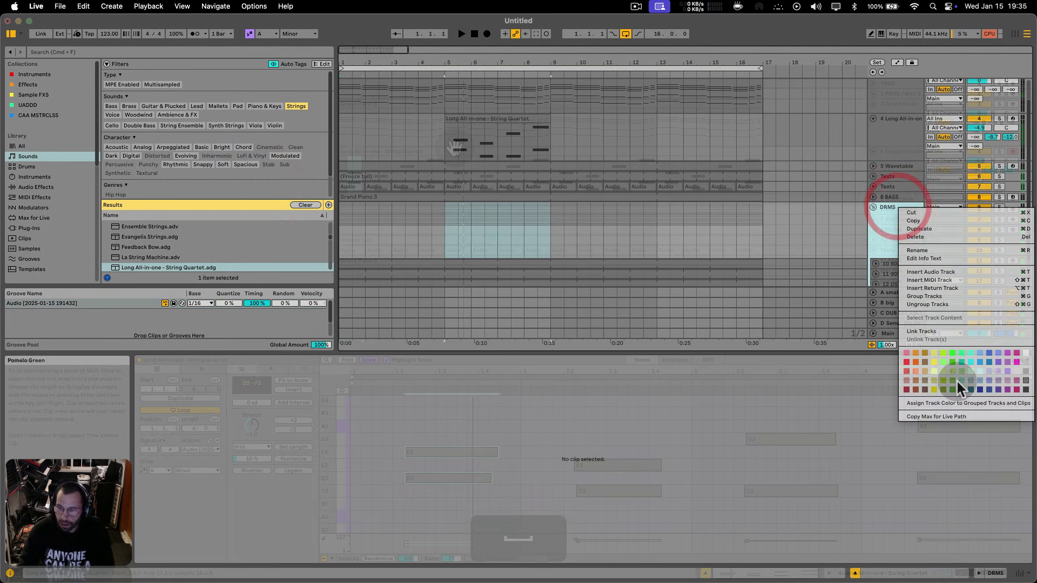
# - Color the DRMS group light green and assign that color to its grouped tracks and clips
pyautogui.click(946, 361)
pyautogui.rightClick(891, 233)
pyautogui.click(914, 429)
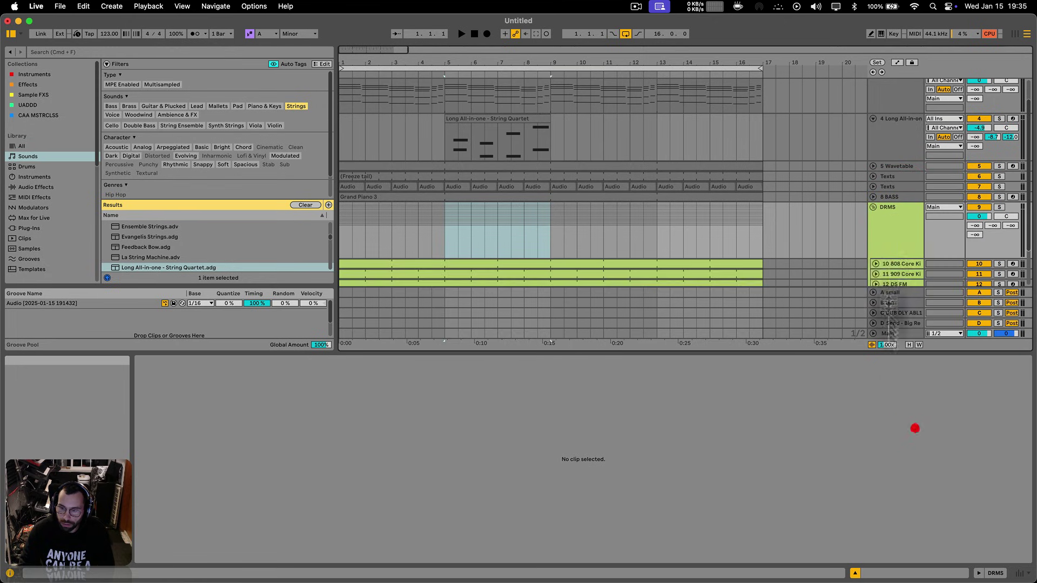
# - Insert a MIDI track below the 10 808 Core Kit track inside the DRMS group
pyautogui.scroll(-2, 886, 232)
pyautogui.click(890, 206)
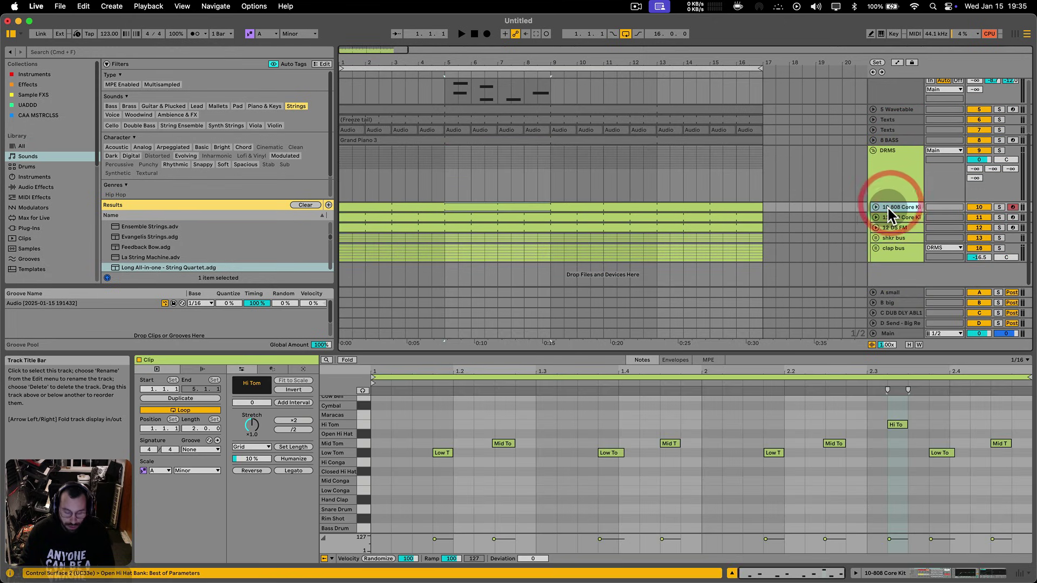
pyautogui.press('shift+super+t')
# - Search the browser for "clave" and load the sample 00_ClaveHi_SP_01.wav onto the new 11 MIDI track
pyautogui.press('shift+super+f')
pyautogui.write('clave')
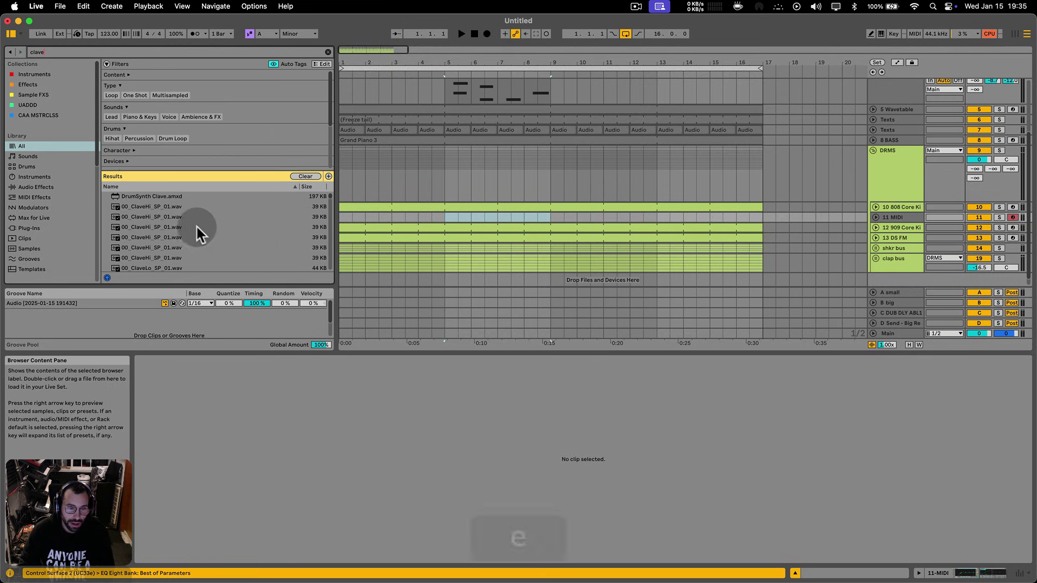
pyautogui.click(191, 225)
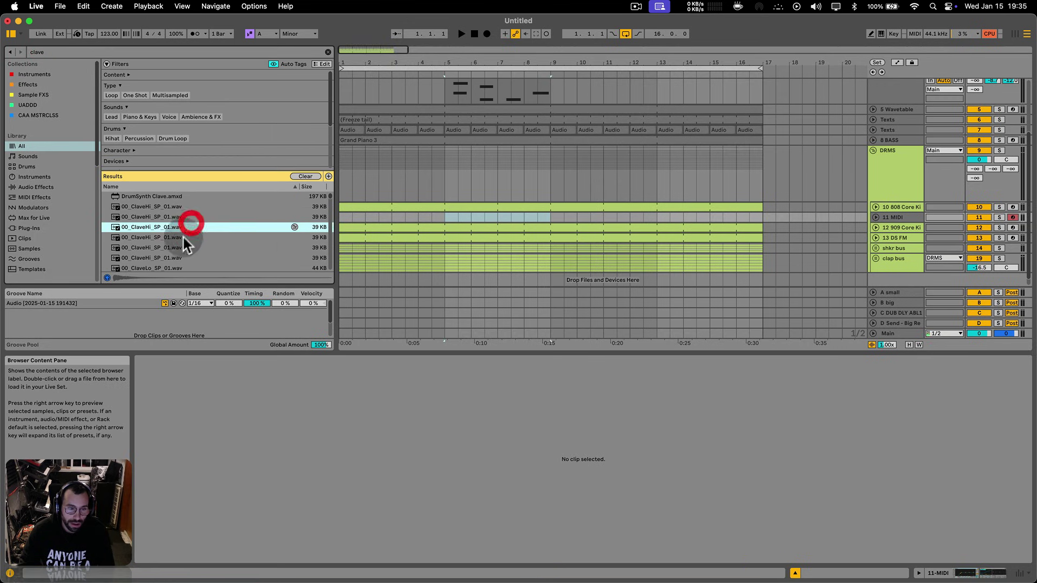
pyautogui.click(913, 218)
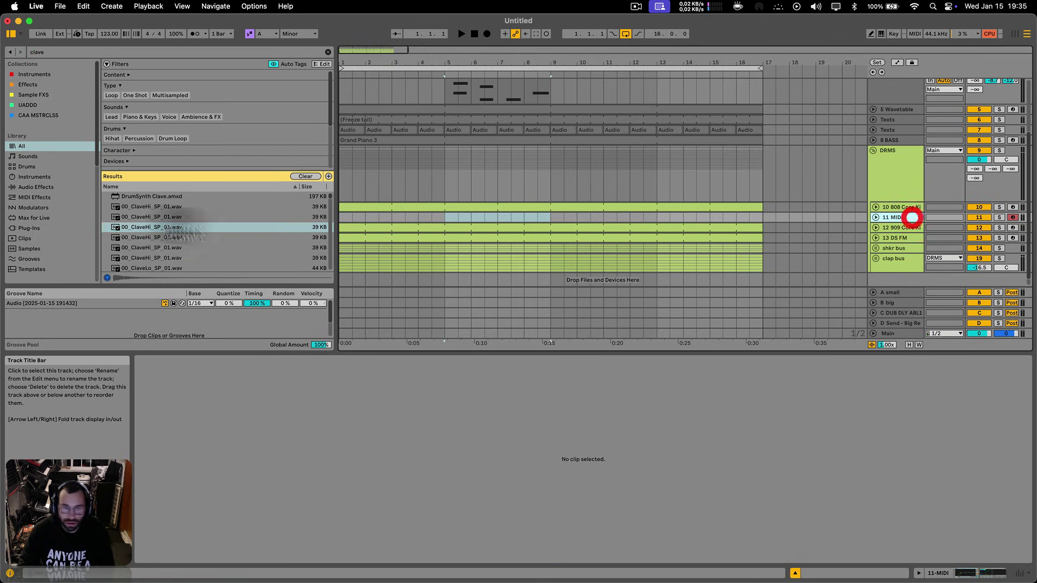
pyautogui.doubleClick(131, 227)
# - Create a half-bar MIDI clip at bar 1 of the clave track and draw sixteenth-note C3 pairs starting at 1.1.3 and 1.2.3
pyautogui.click(348, 308)
pyautogui.doubleClick(346, 307)
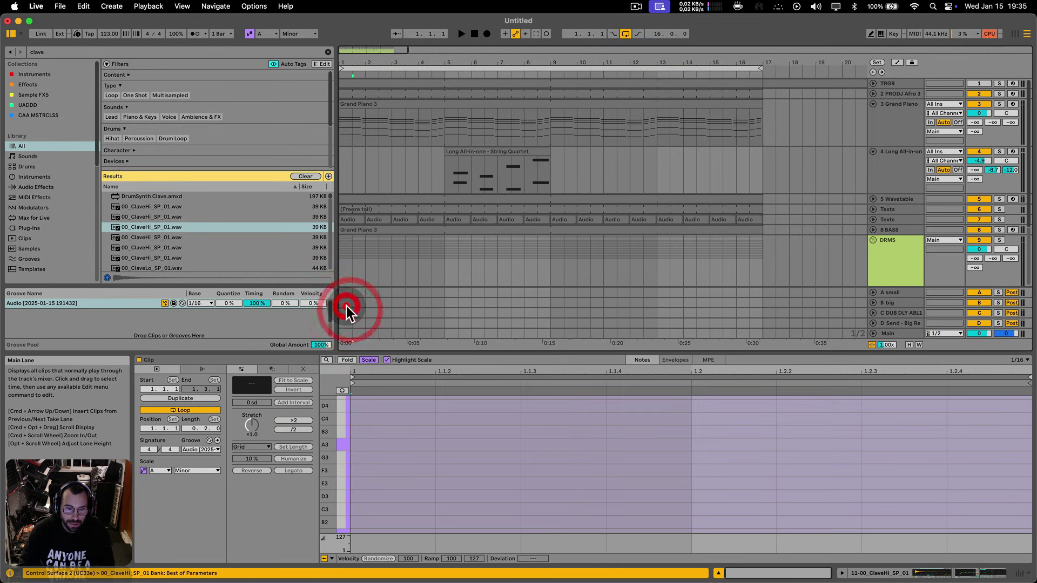
pyautogui.press('b')
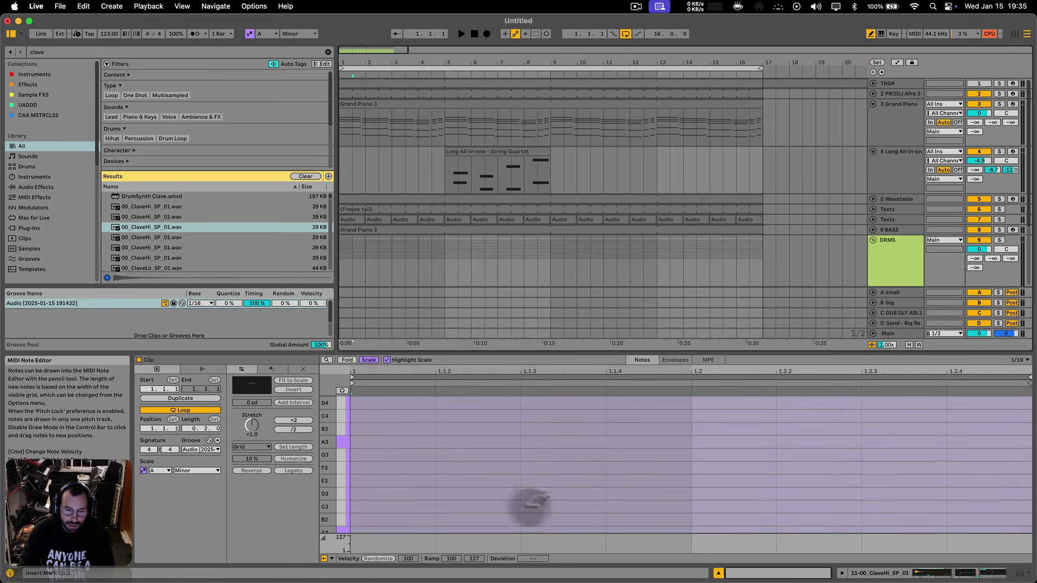
pyautogui.moveTo(528, 507); pyautogui.dragTo(689, 507)
pyautogui.moveTo(888, 507); pyautogui.dragTo(1015, 509)
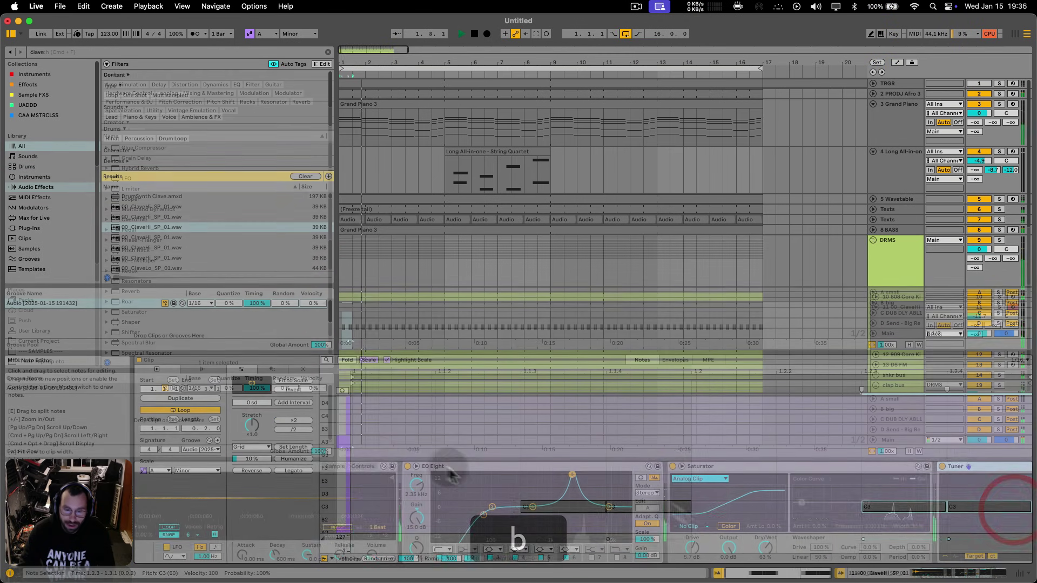
# - Transpose all the notes in the clave clip down an octave to G2 and start playback
pyautogui.doubleClick(506, 311)
pyautogui.click(607, 493)
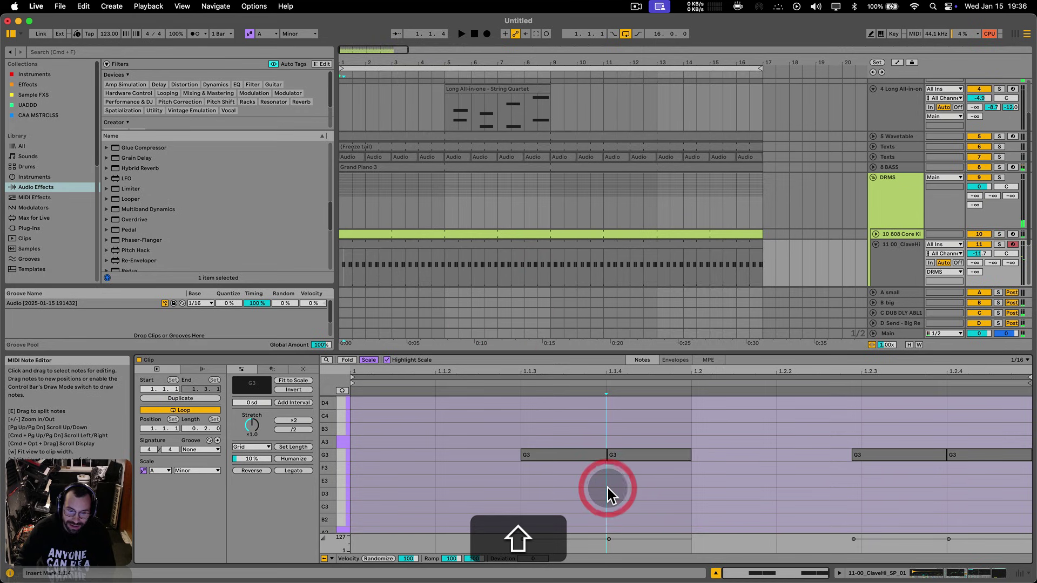
pyautogui.hotkey('shift', 'Down')
pyautogui.press('shift+super+Down')
pyautogui.press('shift+super+a')
pyautogui.hotkey('shift', 'Down')
pyautogui.hotkey('shift', 'space')
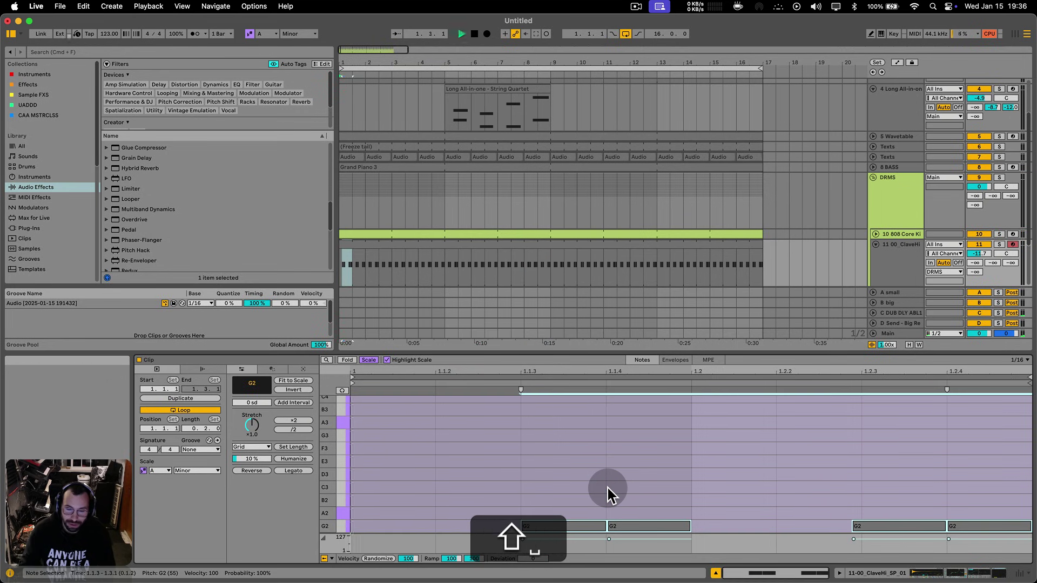
# - Show the clave track's devices and switch its Tuner to the histogram view
pyautogui.hotkey('shift', 'Tab')
pyautogui.hscroll(5, 900, 489)
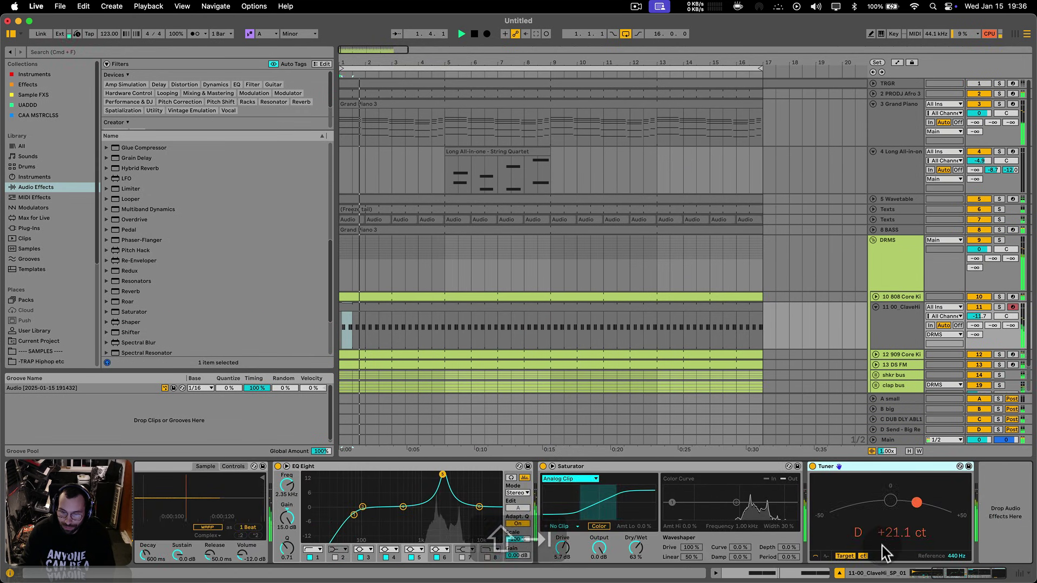
pyautogui.click(826, 556)
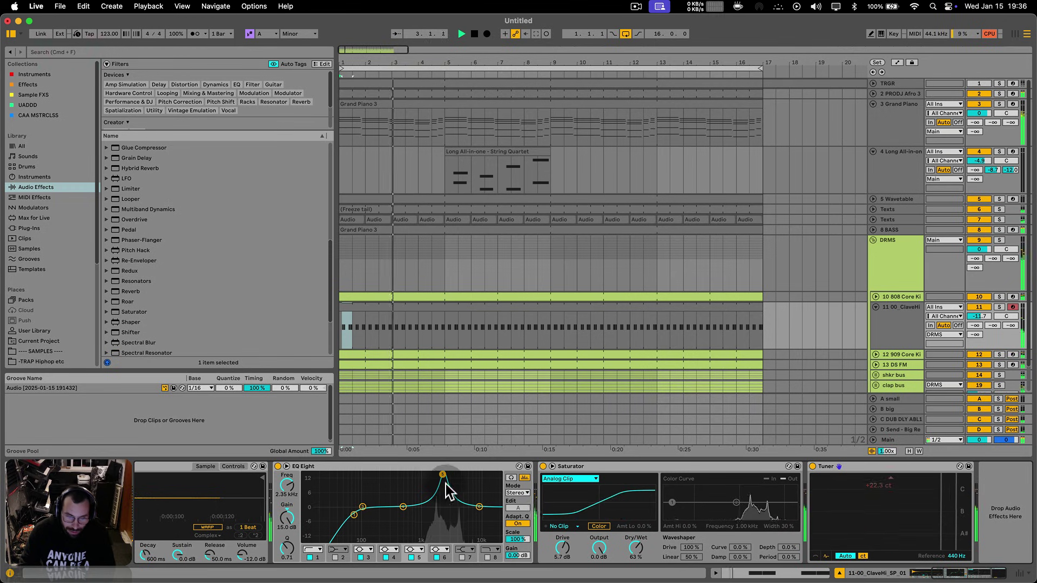
# - Change the EQ Eight peak on the clave track to a cut of about 1.8 dB at 1.77 kHz
pyautogui.click(286, 466)
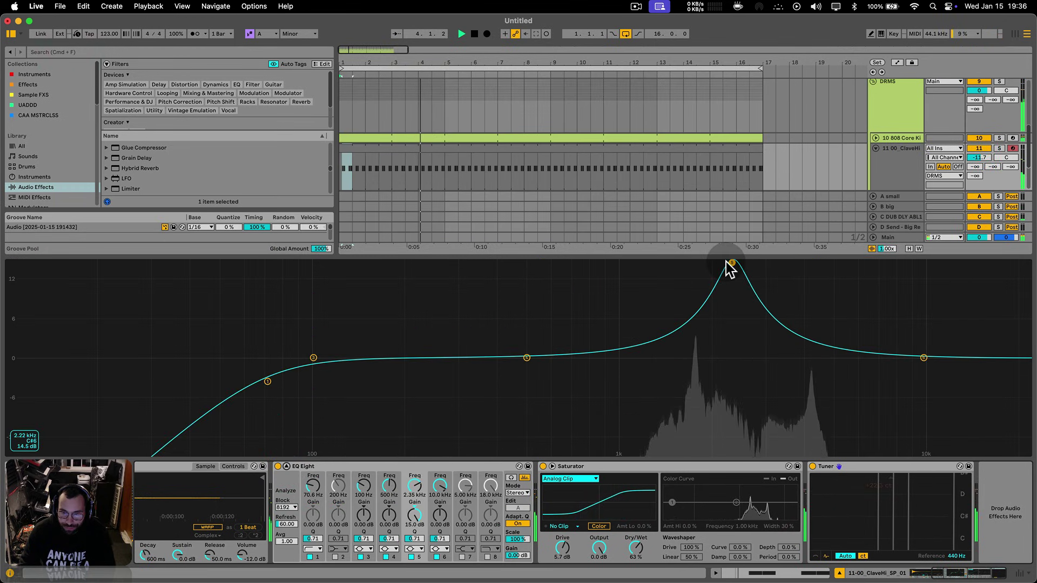
pyautogui.moveTo(733, 263); pyautogui.dragTo(695, 373)
pyautogui.click(286, 467)
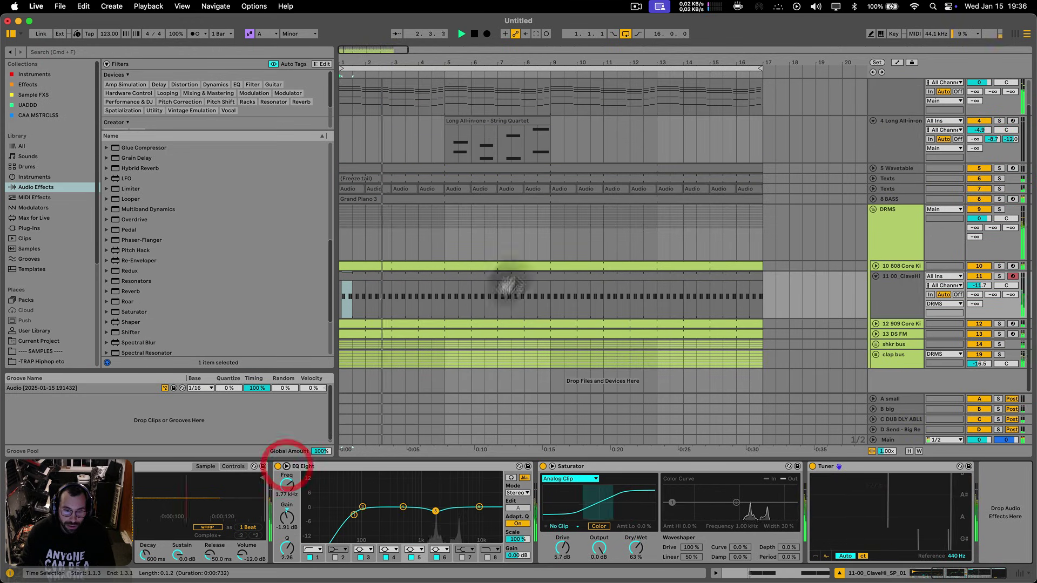
# - Assign the DRMS group's track color to its grouped tracks and clips
pyautogui.click(513, 278)
pyautogui.press('a')
pyautogui.rightClick(888, 236)
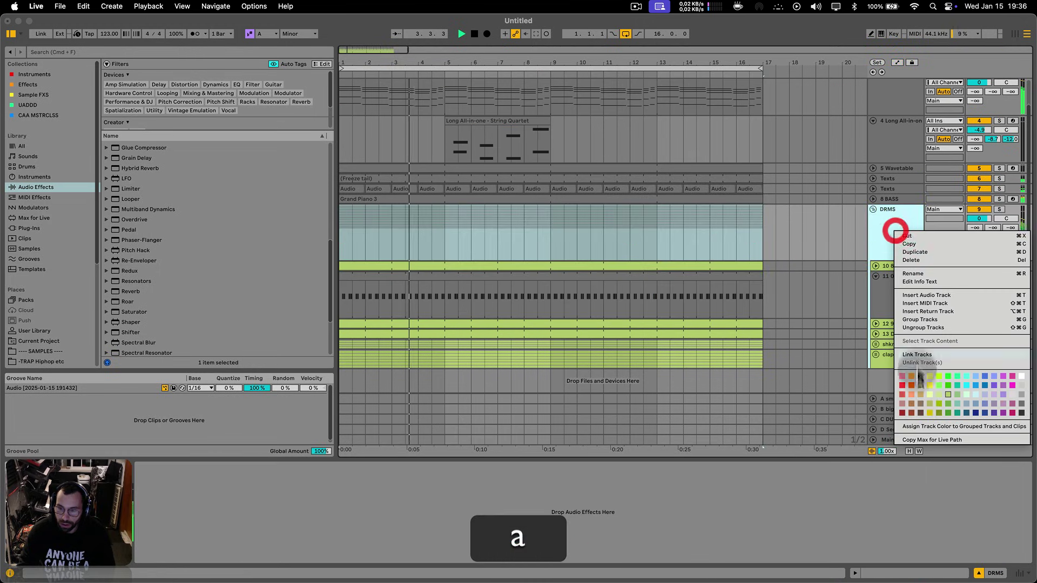
pyautogui.click(925, 423)
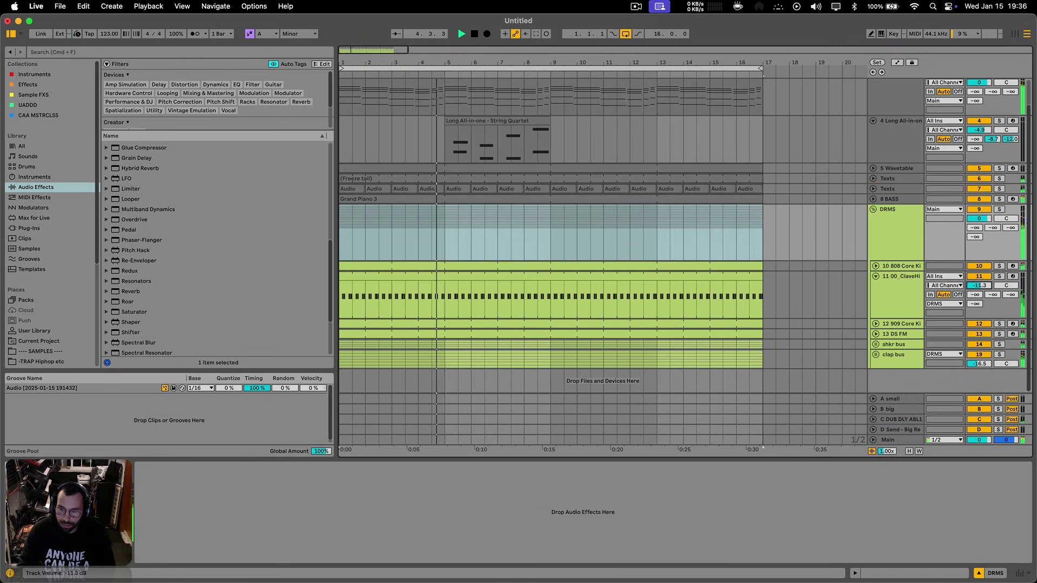
# - Move the two Texts tracks below the DRMS group, and group the Grand Piano, string quartet and Wavetable tracks as "Isntrumtns"
pyautogui.click(875, 334)
pyautogui.click(897, 336)
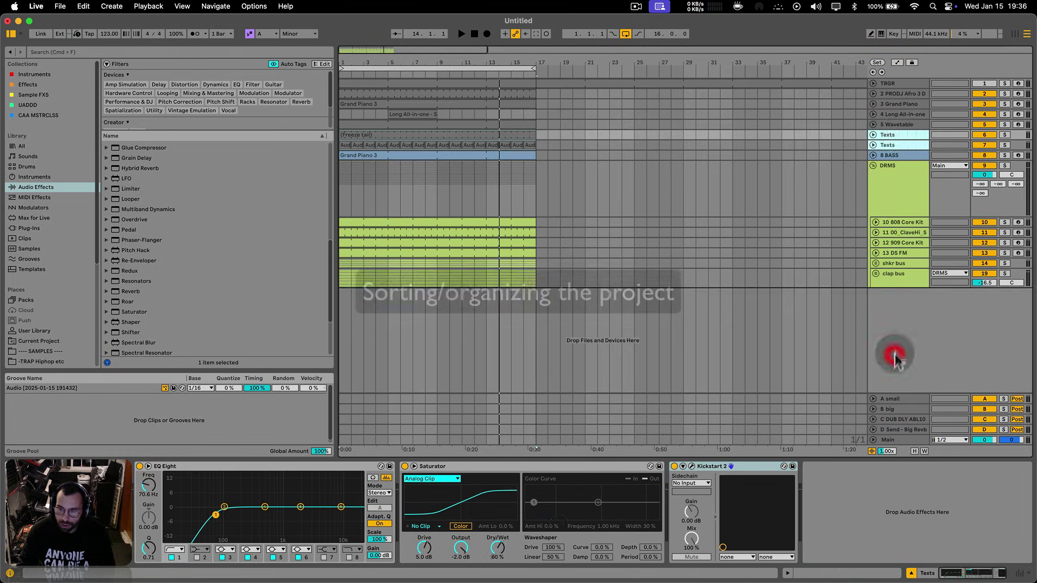
pyautogui.click(896, 105)
pyautogui.press('super+r')
pyautogui.write('Isntrumtns')
# - Color the Isntrumtns group muted red and assign that color to its grouped tracks and clips
pyautogui.rightClick(899, 106)
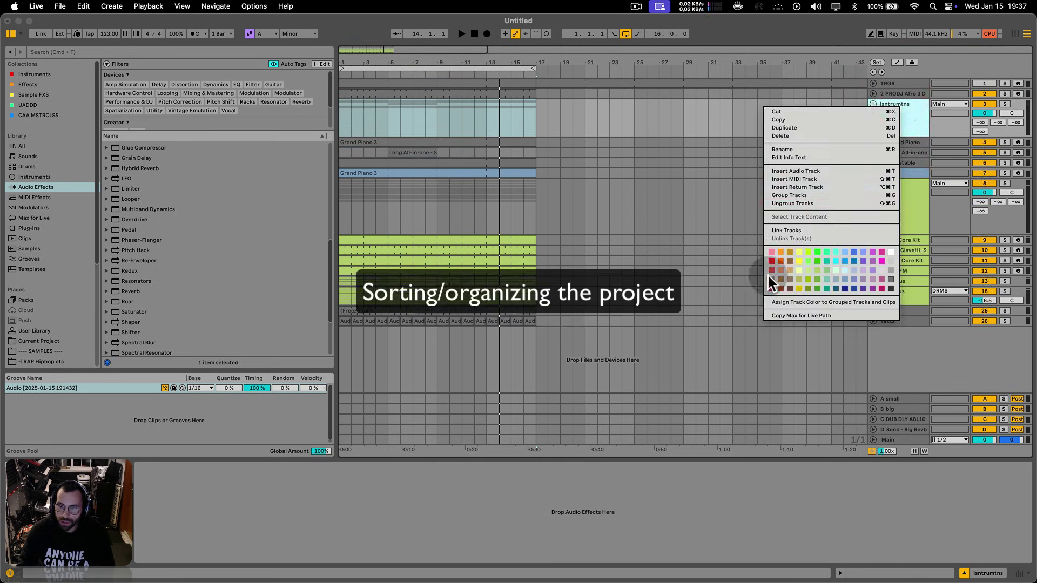
pyautogui.click(772, 280)
pyautogui.rightClick(886, 120)
pyautogui.click(913, 319)
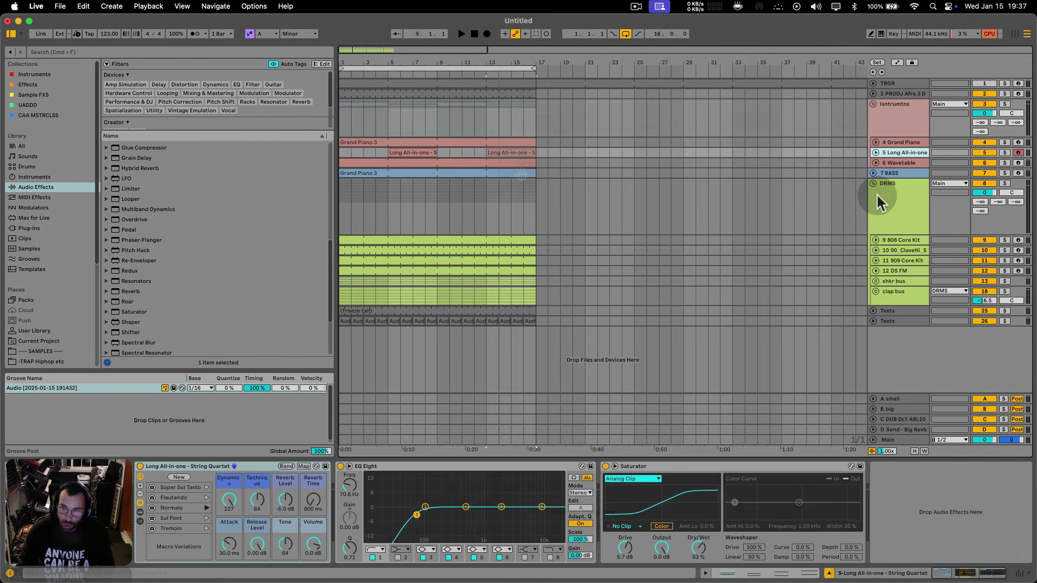
# - Insert a MIDI track below the 9 808 Core Kit track in the DRMS group and unfold it
pyautogui.click(891, 241)
pyautogui.press('shift+super+t')
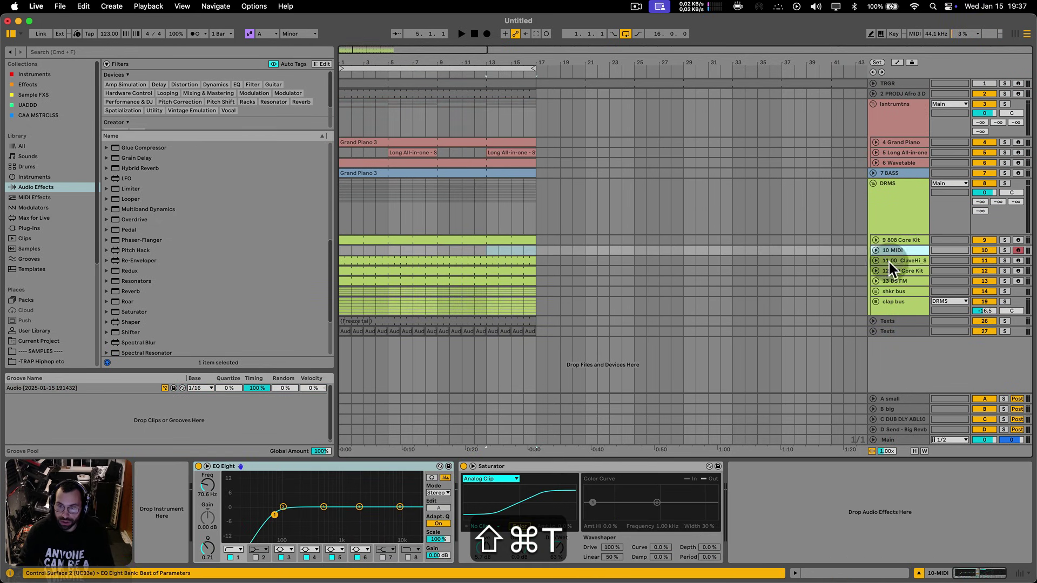
pyautogui.click(875, 250)
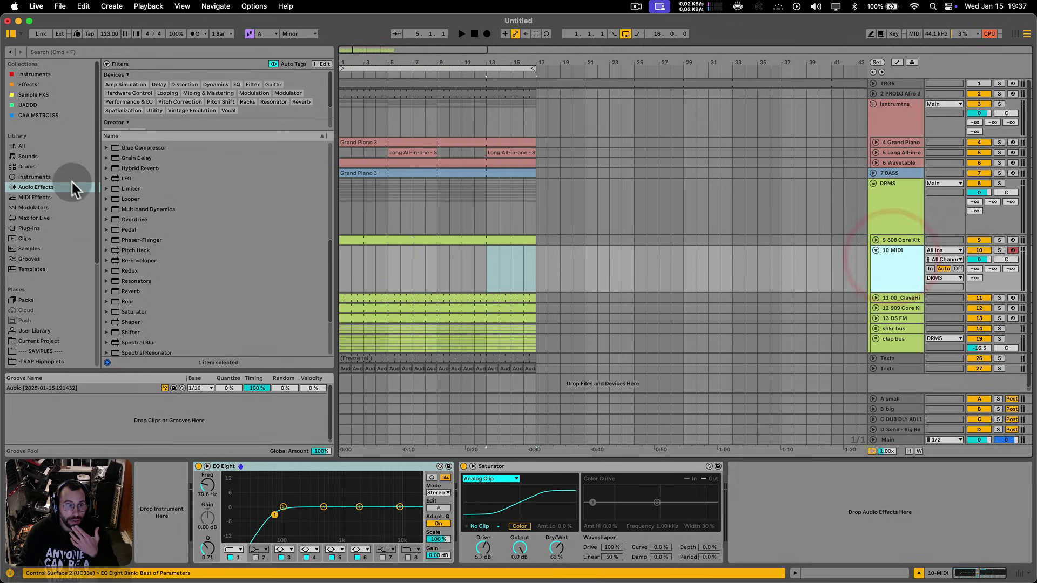
# - Filter the drum sounds by Percussion and load Conga A.adg onto the new MIDI track
pyautogui.click(37, 157)
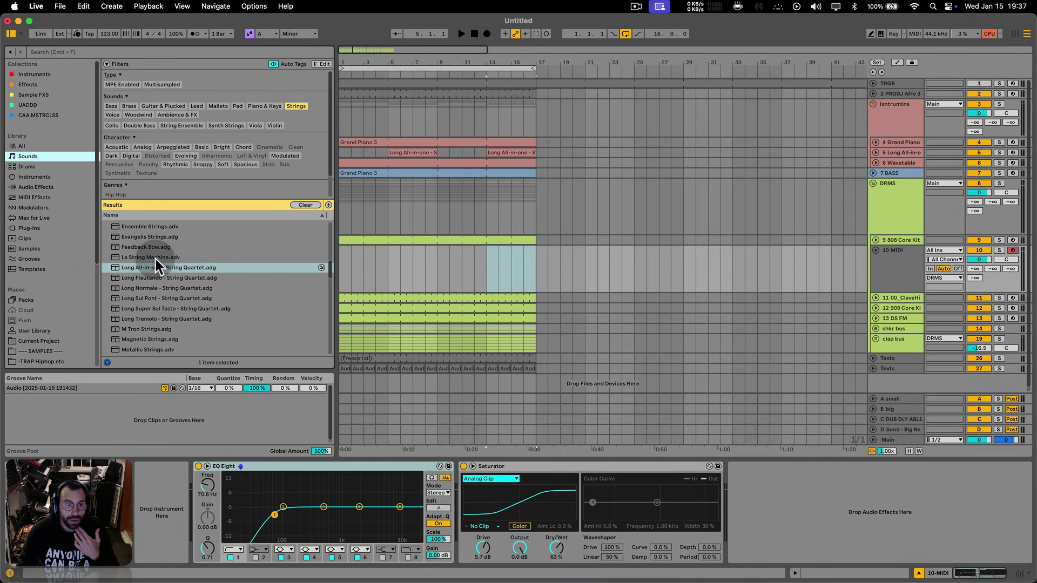
pyautogui.click(34, 166)
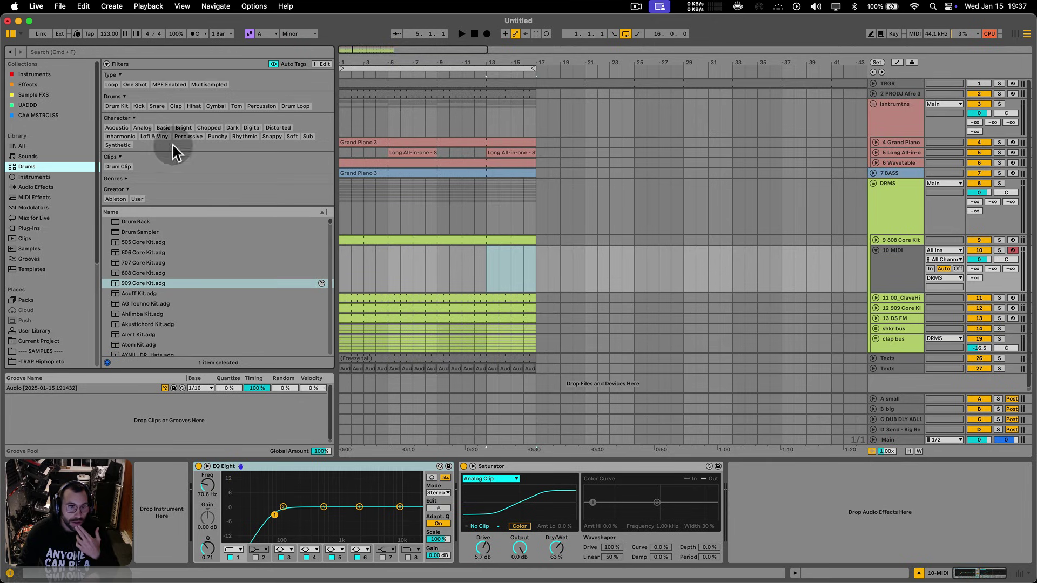
pyautogui.click(261, 106)
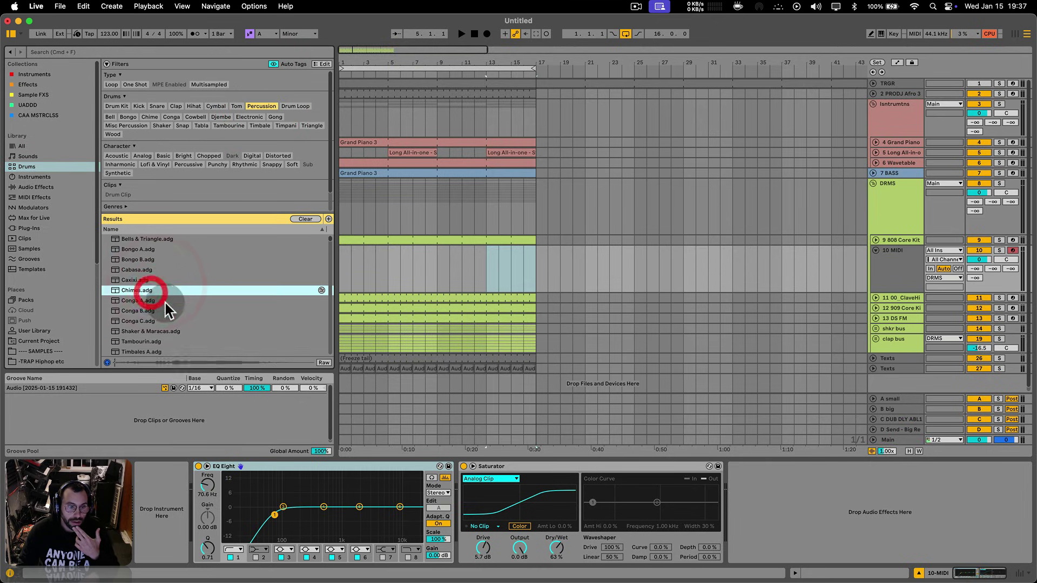
pyautogui.scroll(-1, 160, 297)
pyautogui.click(156, 287)
pyautogui.scroll(-3, 172, 269)
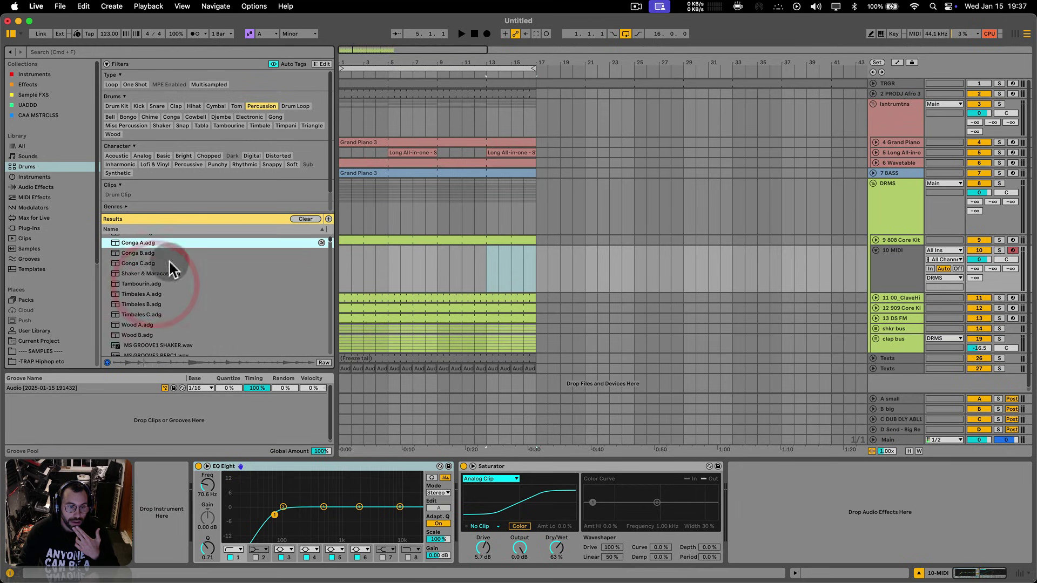
pyautogui.click(906, 285)
pyautogui.moveTo(141, 241); pyautogui.dragTo(900, 270)
# - Add the Echo and Drum Buss audio effects to the end of the Conga A device chain
pyautogui.click(34, 177)
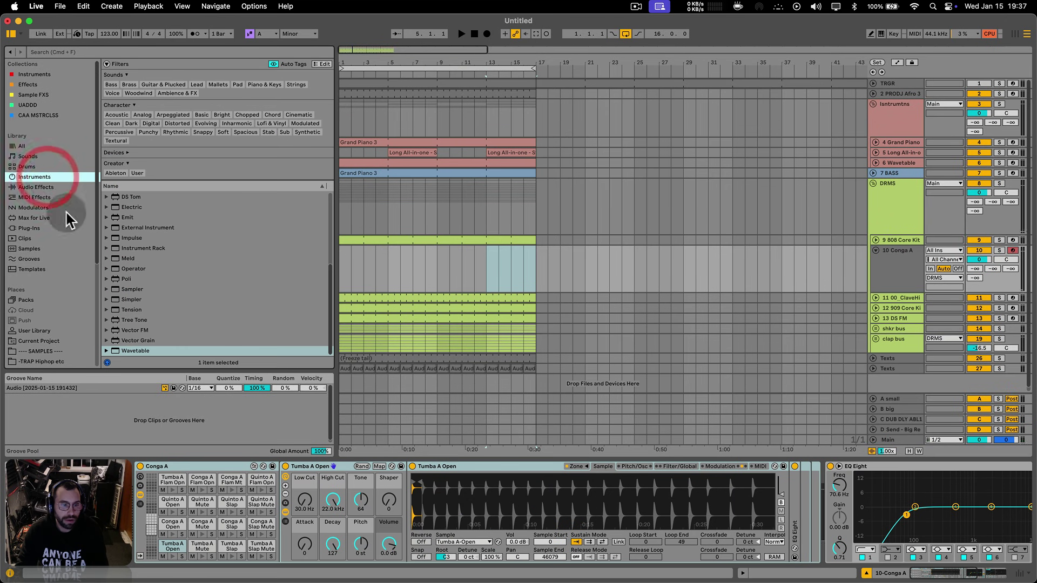
pyautogui.scroll(-6, 135, 277)
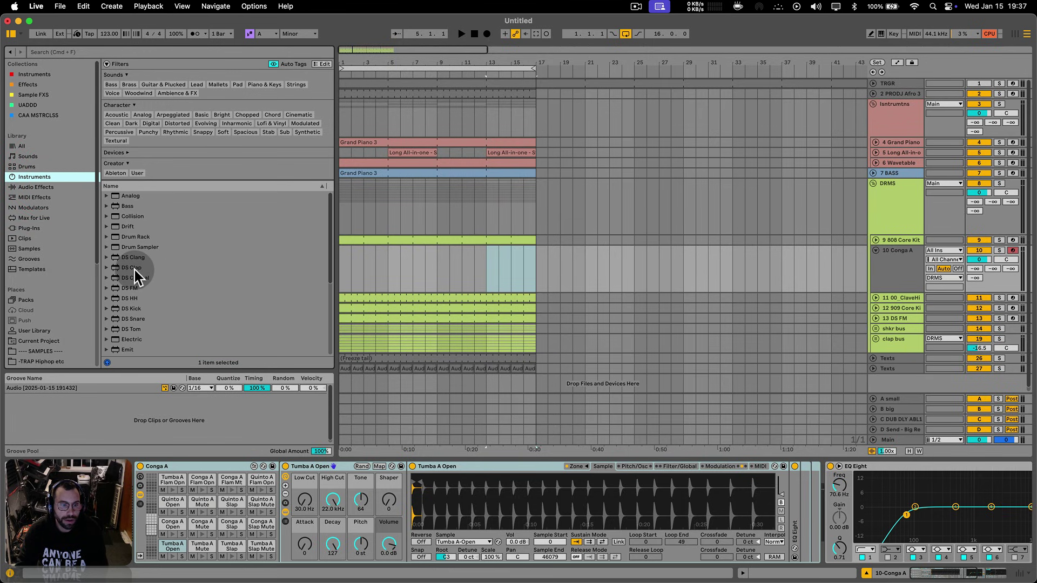
pyautogui.click(36, 187)
pyautogui.doubleClick(128, 310)
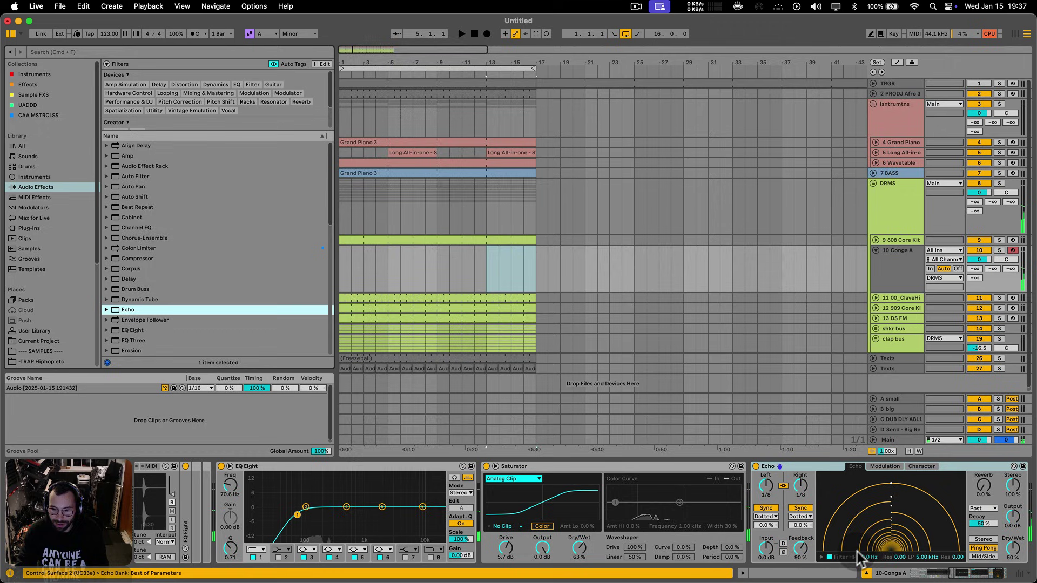
pyautogui.hscroll(1, 495, 327)
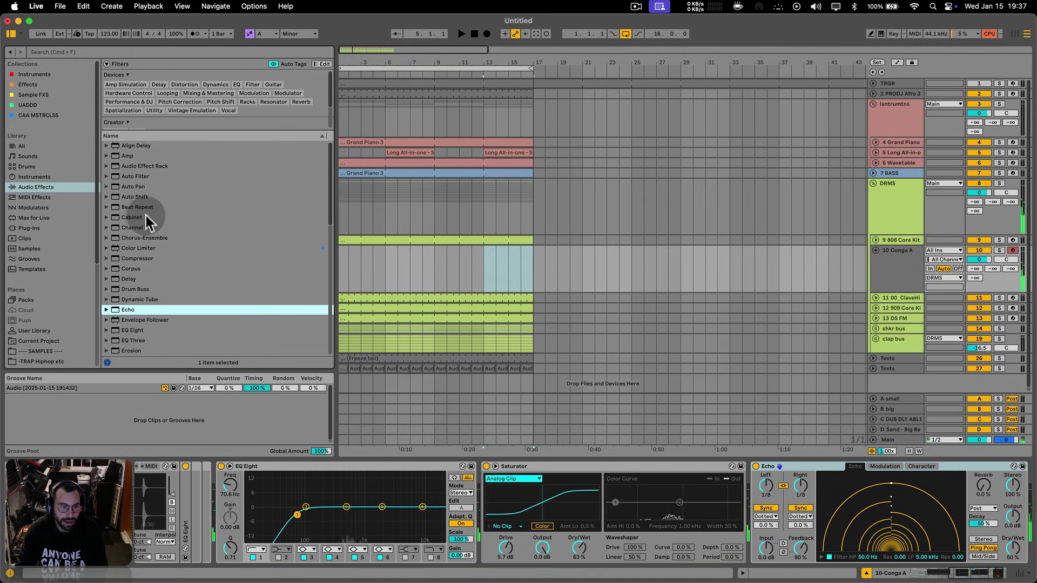
pyautogui.doubleClick(140, 289)
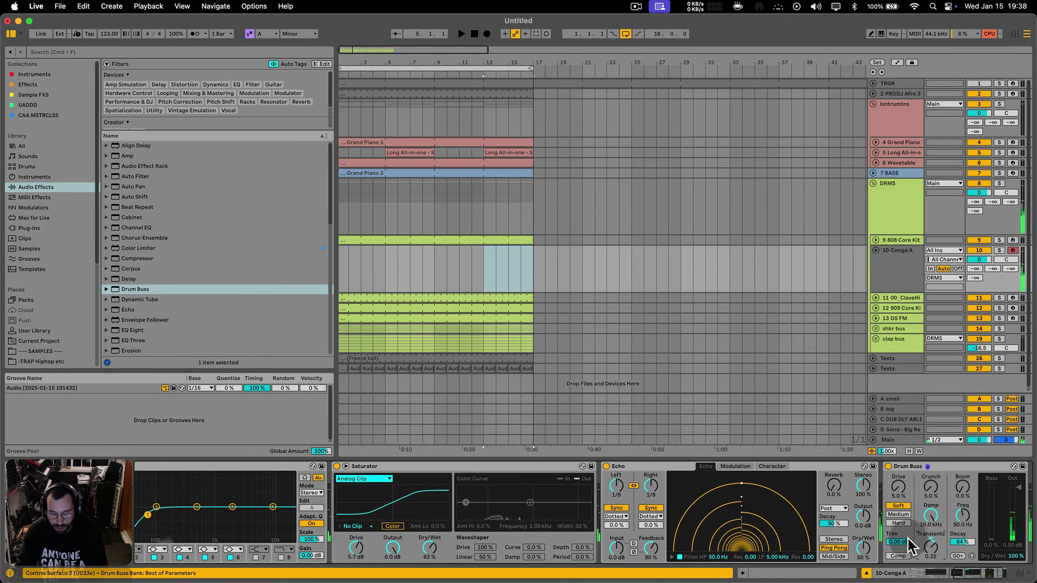
# - Play the loop from bar 1 and lower Echo's Dry/Wet to 25% on the Conga A track
pyautogui.hscroll(-1, 483, 324)
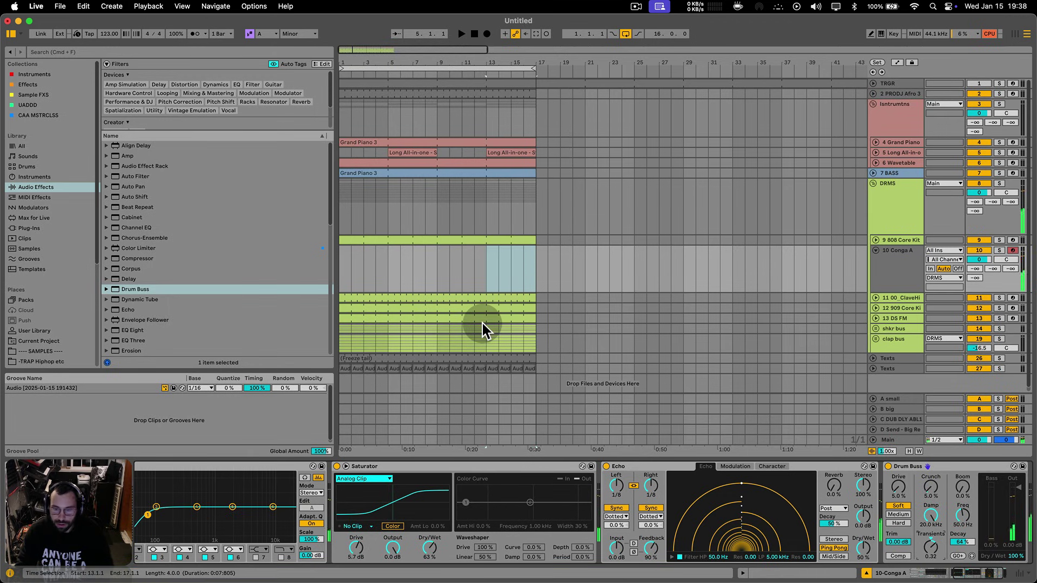
pyautogui.click(341, 269)
pyautogui.press('space')
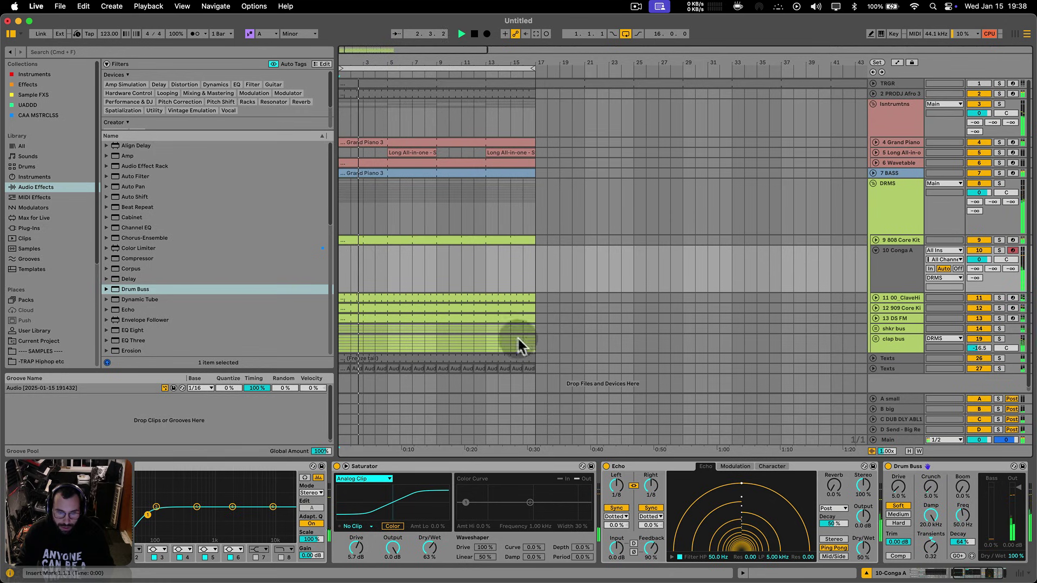
pyautogui.moveTo(862, 548); pyautogui.dragTo(863, 561)
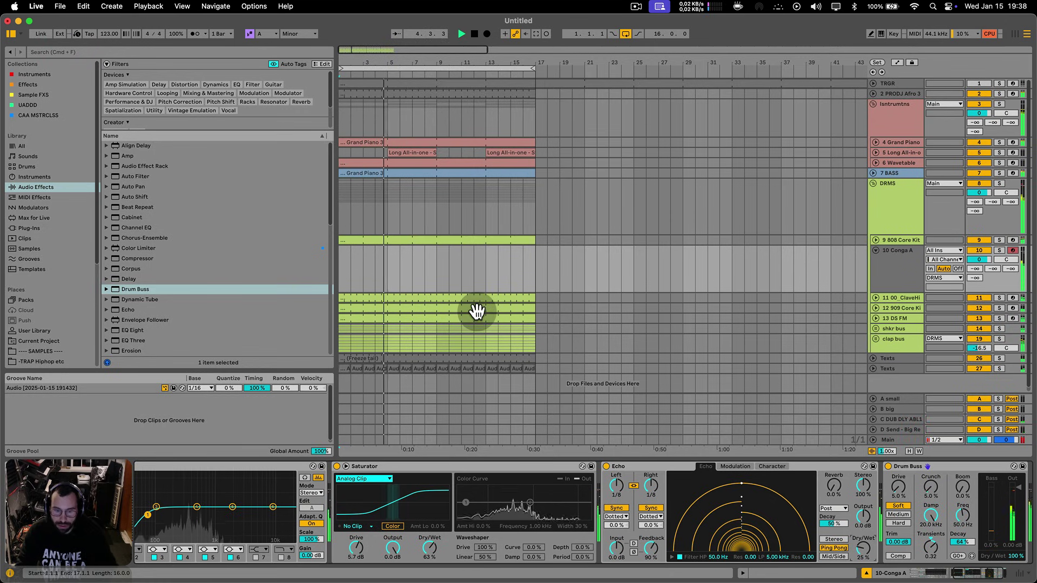
# - Capture the played conga hits as a MIDI clip and extend the clip's start back to bar 1
pyautogui.moveTo(364, 62); pyautogui.dragTo(582, 180)
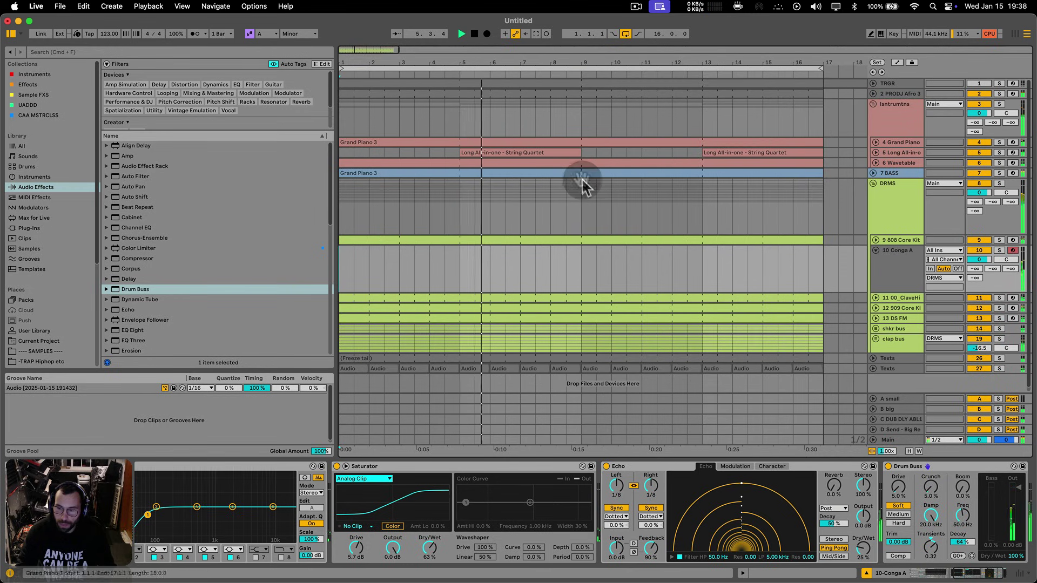
pyautogui.click(537, 34)
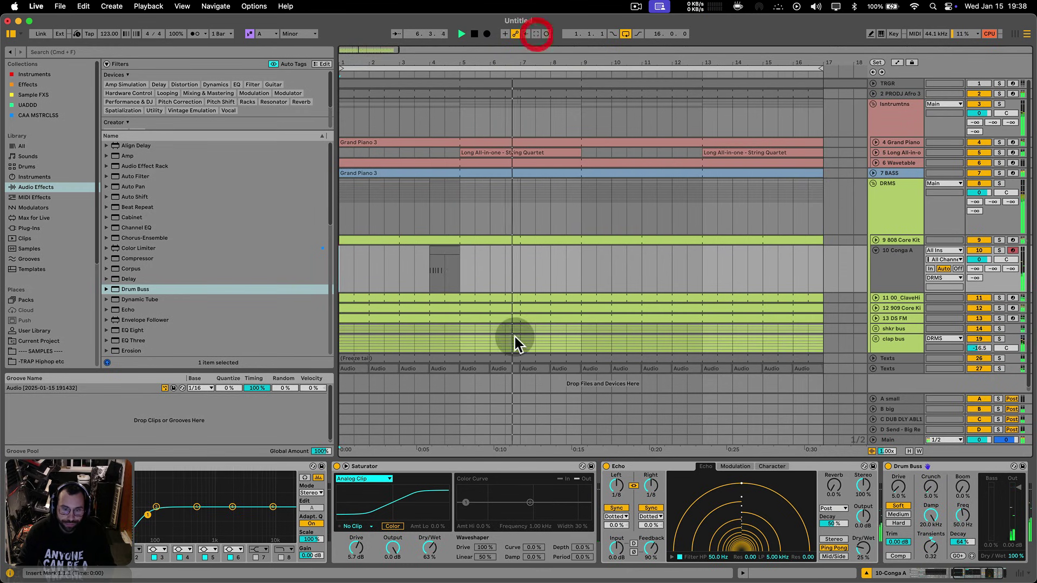
pyautogui.press('space')
pyautogui.moveTo(433, 250); pyautogui.dragTo(294, 250)
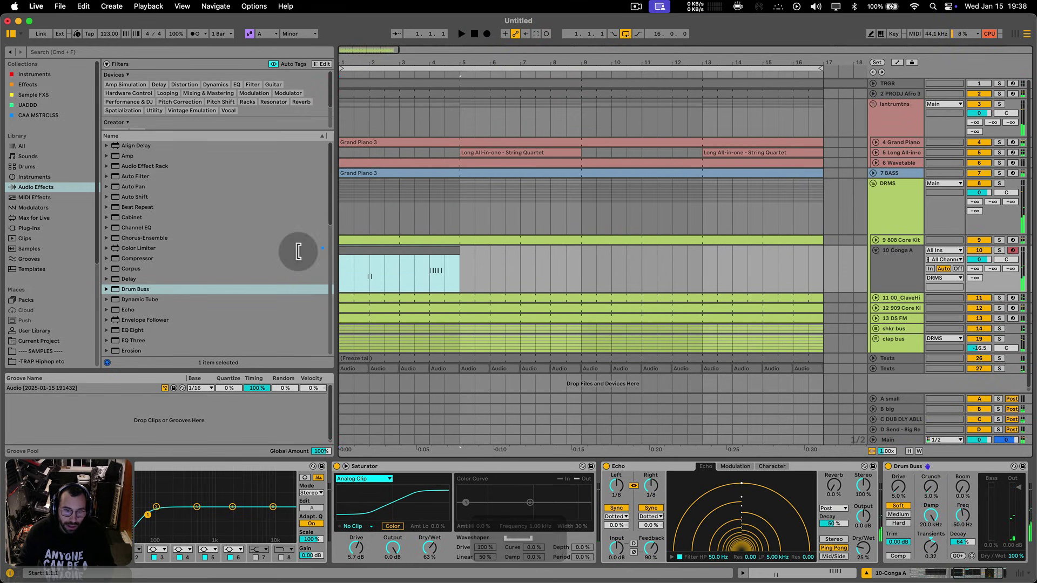
# - Delete the stray notes in bar 2 of the conga clip, keeping the hits in bar 4
pyautogui.doubleClick(398, 249)
pyautogui.press('BackSpace')
pyautogui.click(475, 463)
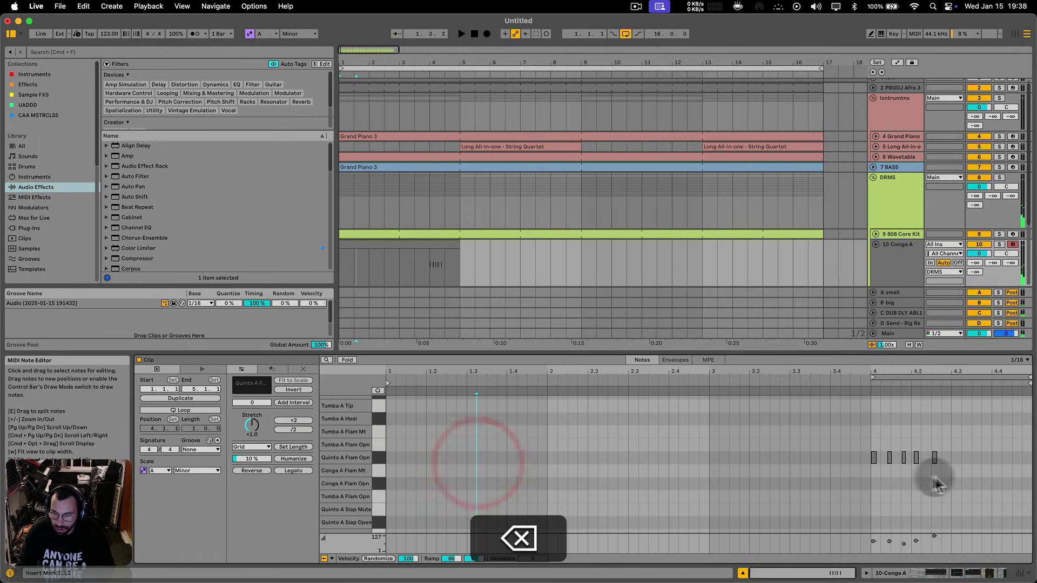
# - Move the first half of bar 4, containing the conga hits, to start at 4.3 on the Conga A track
pyautogui.moveTo(955, 478); pyautogui.dragTo(860, 432)
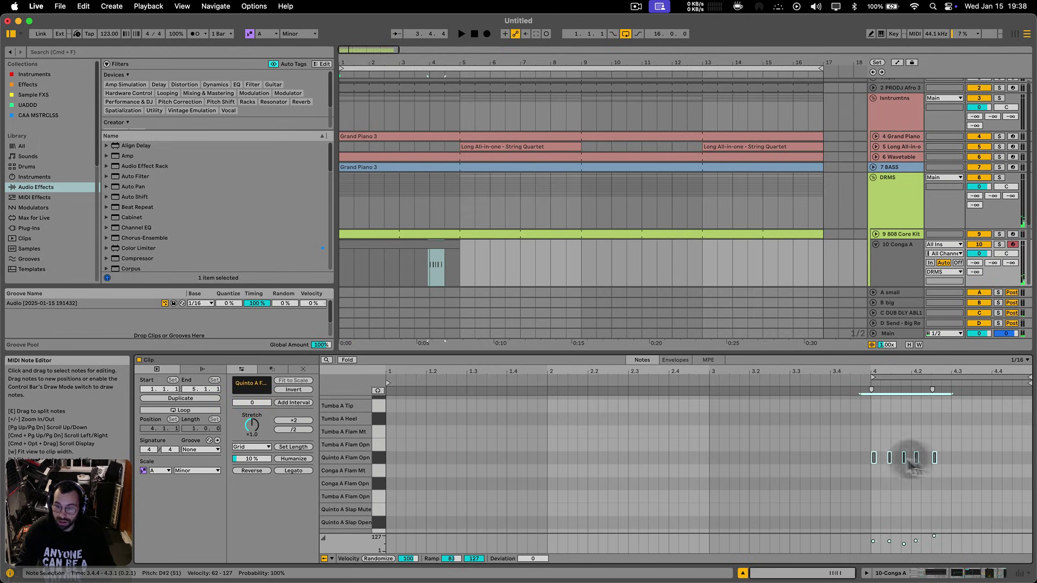
pyautogui.click(430, 270)
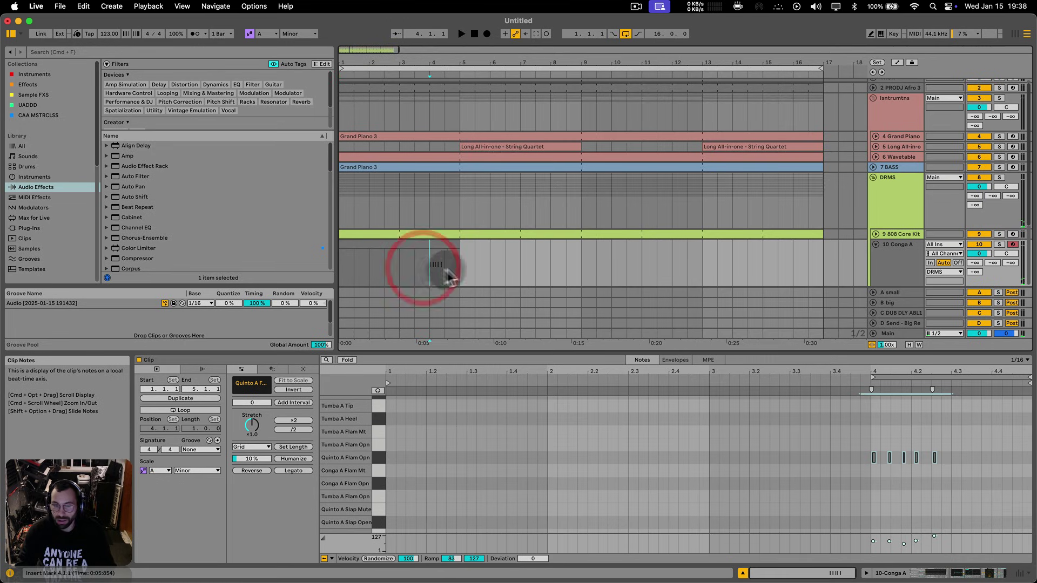
pyautogui.moveTo(430, 274); pyautogui.dragTo(451, 245)
# - Play the arrangement from just before the conga fill and set the Conga A track's volume to -7.4 dB
pyautogui.click(422, 271)
pyautogui.press('space')
pyautogui.moveTo(979, 254); pyautogui.dragTo(981, 262)
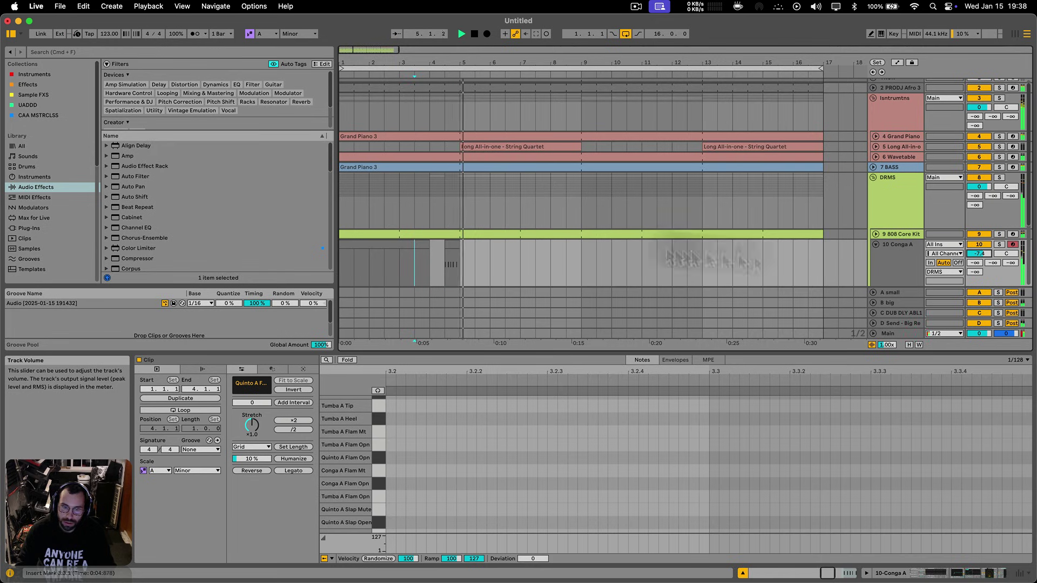
# - Delete the last Quinto A Flam Open note from the conga fill and play it back
pyautogui.click(453, 246)
pyautogui.press('space')
pyautogui.moveTo(973, 481); pyautogui.dragTo(859, 424)
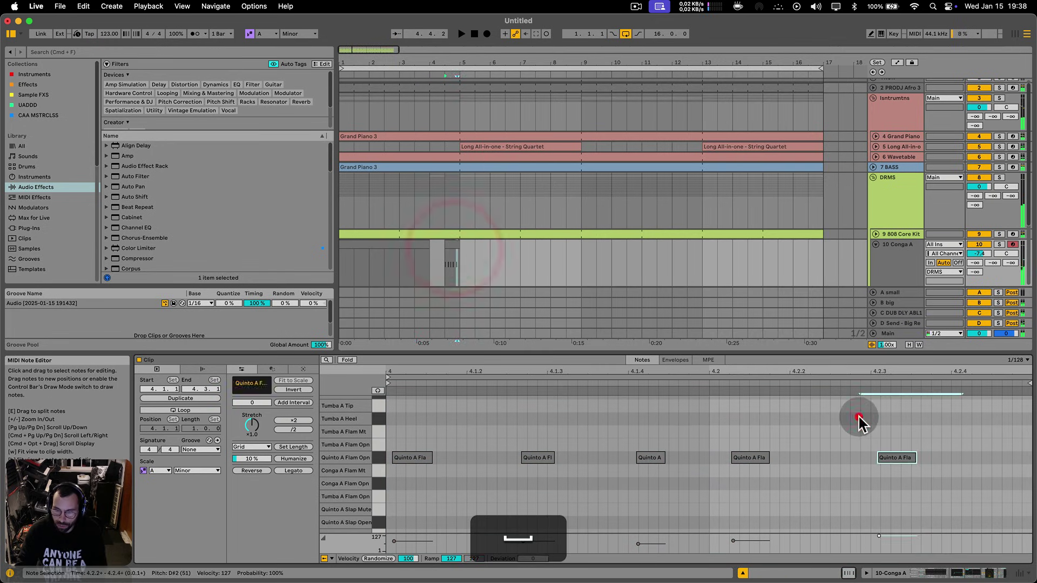
pyautogui.press('space')
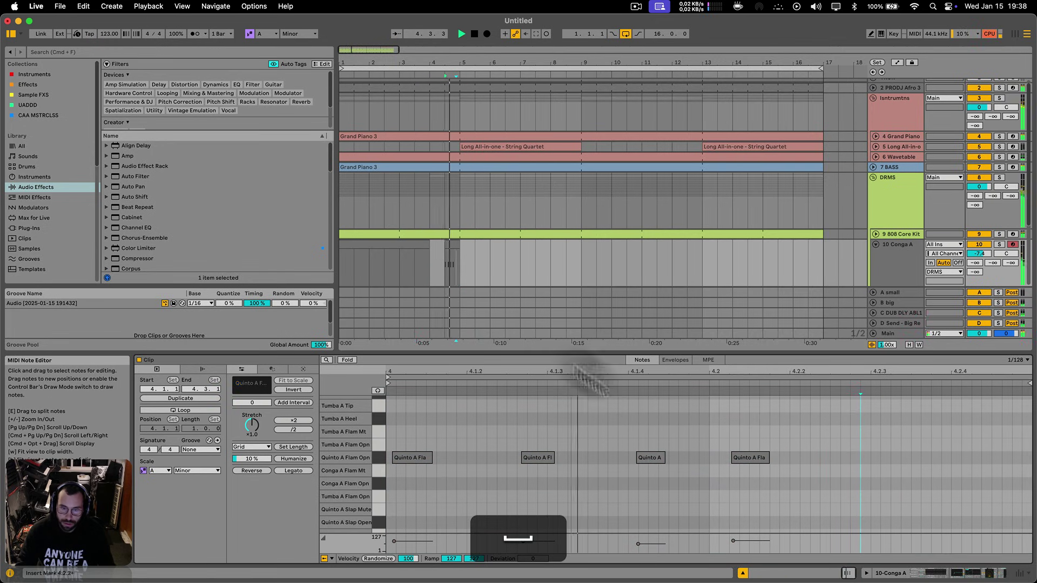
# - Delete the empty conga clip spanning bars 1 to 3 and show the Conga A device chain
pyautogui.click(419, 247)
pyautogui.press('BackSpace')
pyautogui.hotkey('shift', 'Tab')
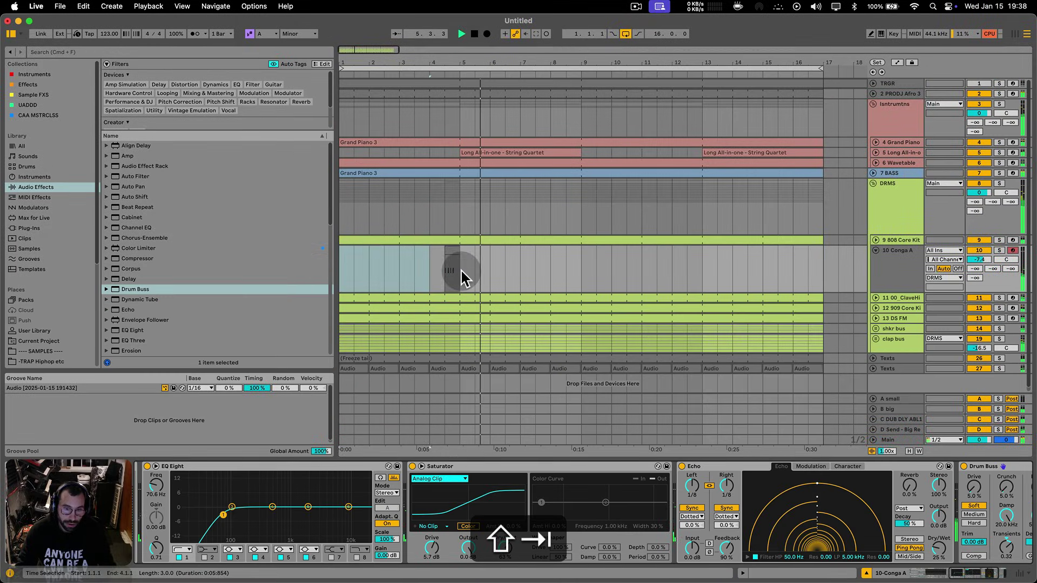
# - Consolidate bars 1 to 4 of the Conga A track into one clip and loop it out to bar 17
pyautogui.press('super+j')
pyautogui.click(414, 278)
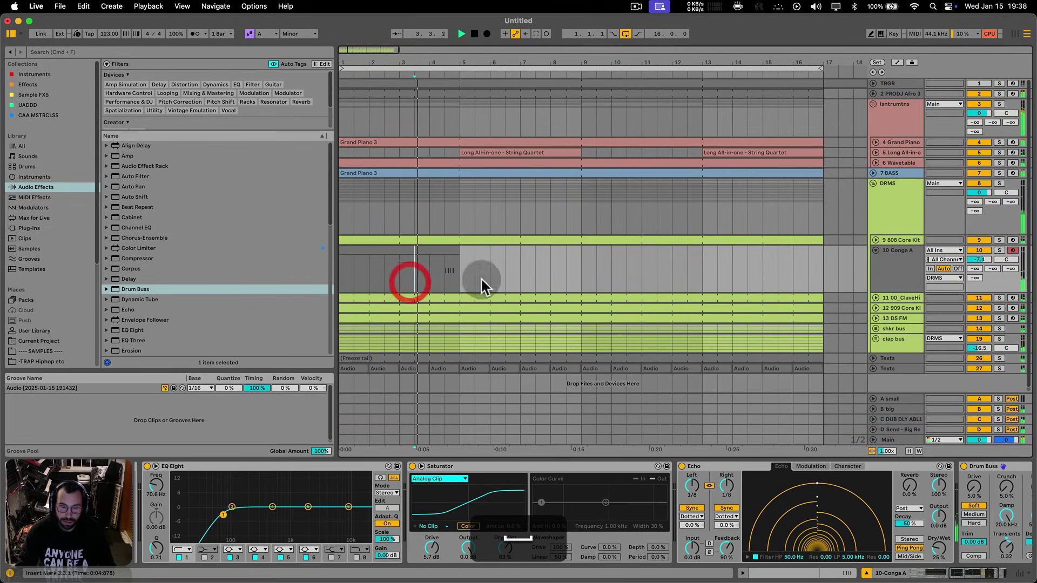
pyautogui.click(451, 246)
pyautogui.press('super+j')
pyautogui.press('super+l')
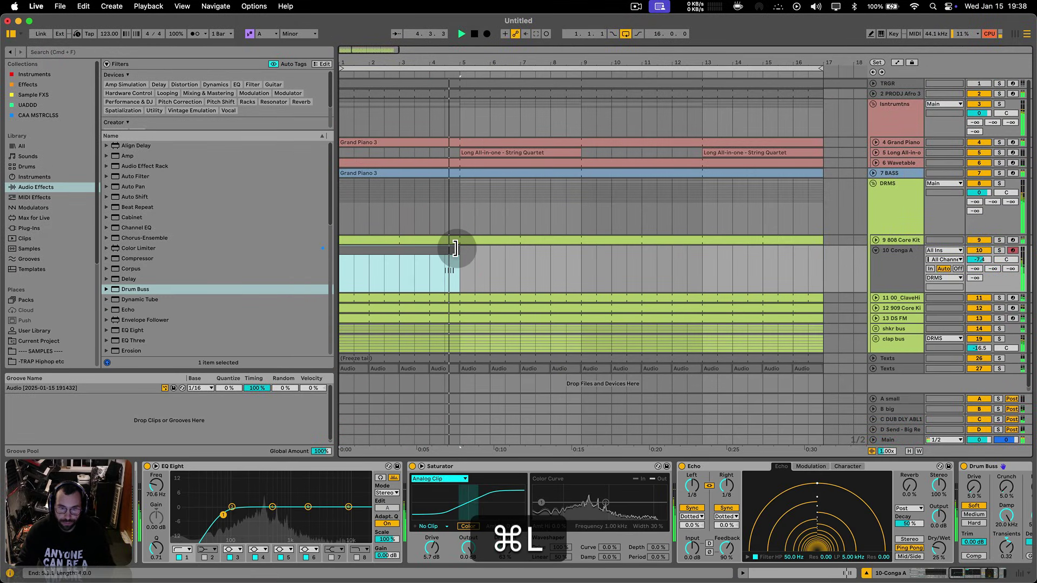
pyautogui.moveTo(456, 247); pyautogui.dragTo(837, 251)
pyautogui.click(831, 254)
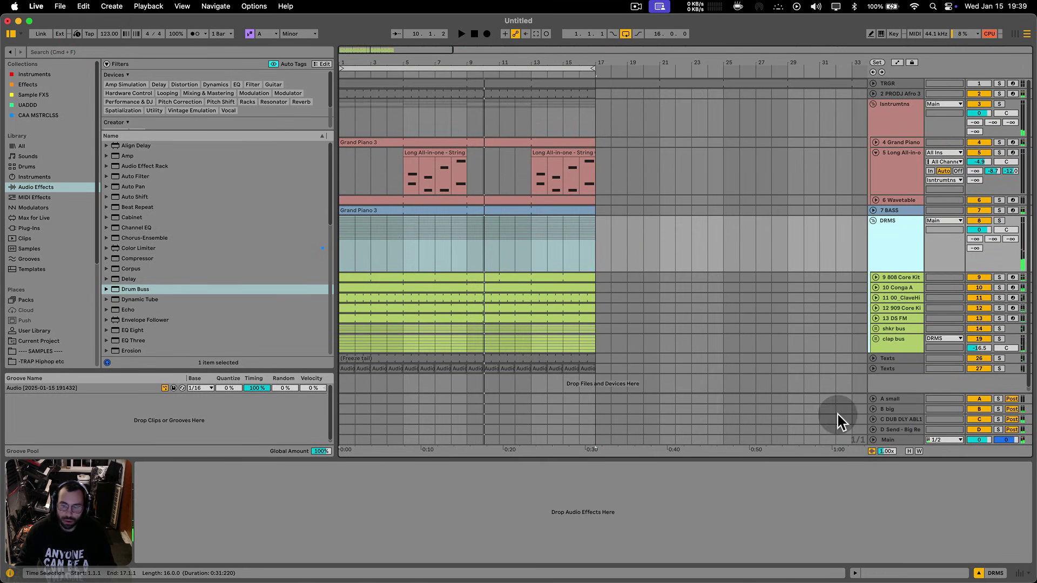
# - Hide the device chain, trim the PRODJ Afro 3 clip to start at bar 5 and play the opening
pyautogui.moveTo(835, 463); pyautogui.dragTo(841, 577)
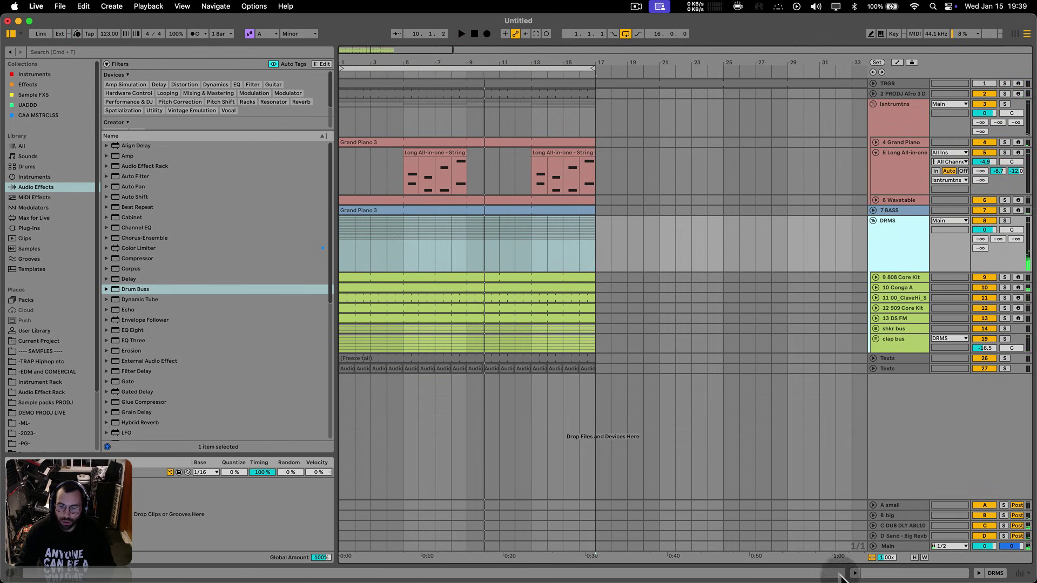
pyautogui.click(597, 369)
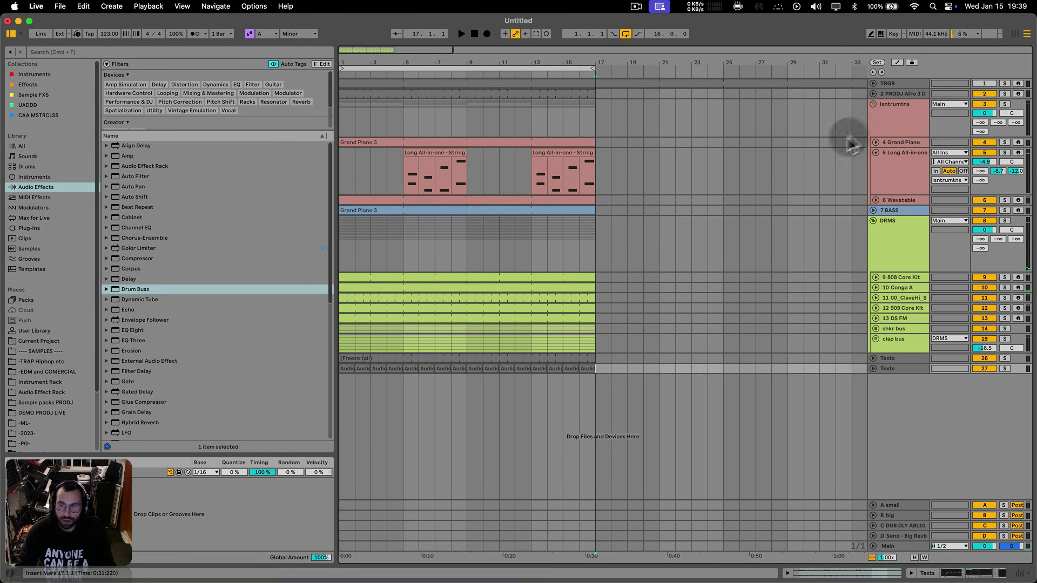
pyautogui.click(874, 93)
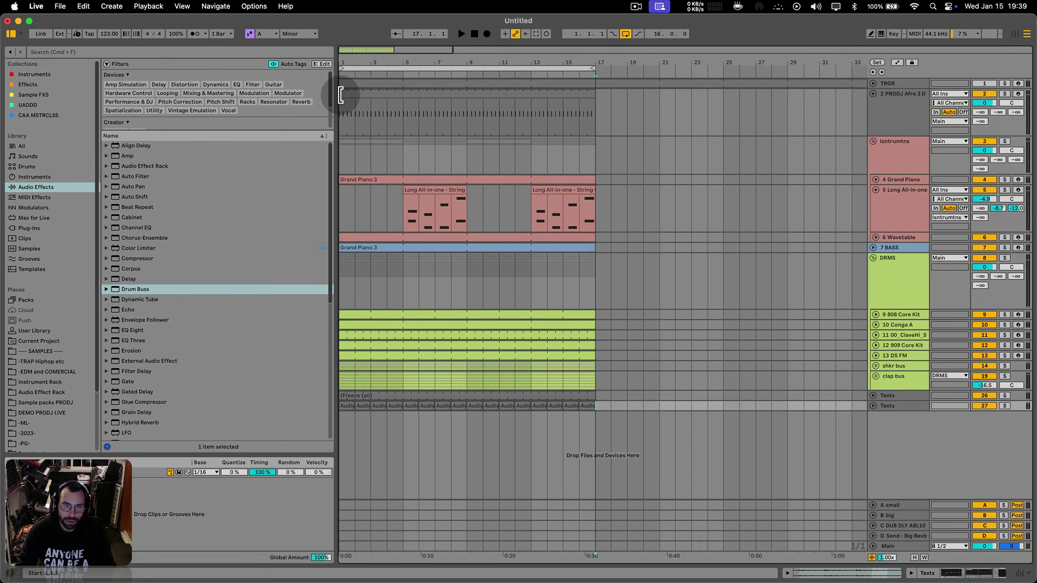
pyautogui.moveTo(341, 95); pyautogui.dragTo(407, 98)
pyautogui.click(340, 111)
pyautogui.press('space')
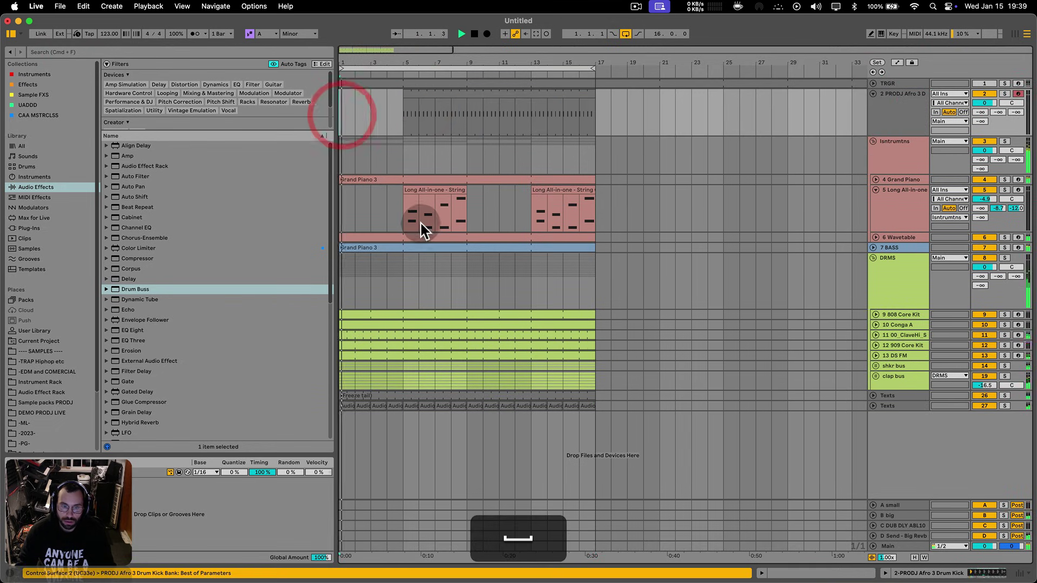
pyautogui.press('space')
# - Trim the BASS clip to start at bar 5 and play the arrangement from bar 1
pyautogui.moveTo(341, 247); pyautogui.dragTo(403, 249)
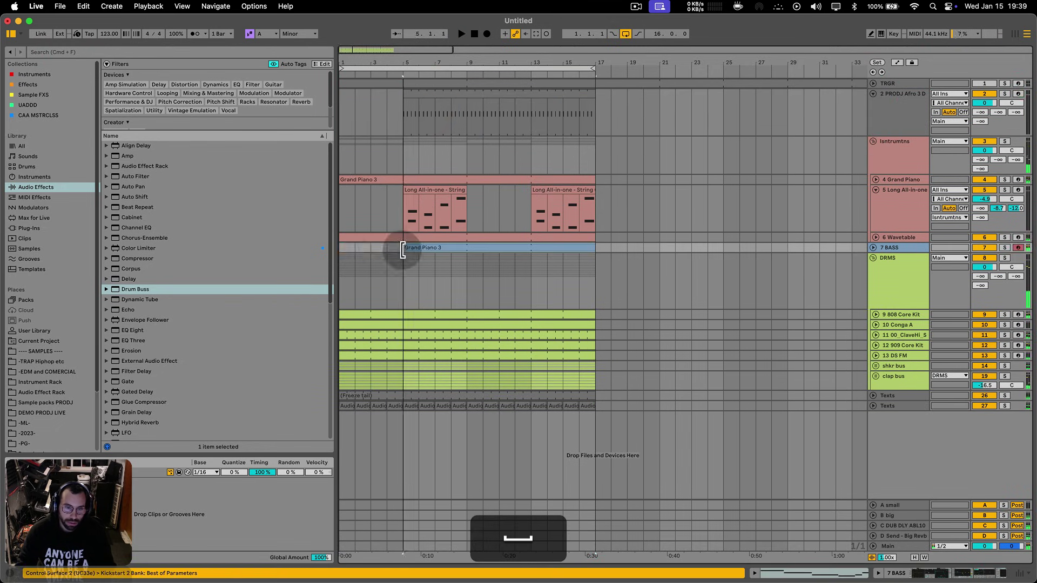
pyautogui.click(341, 249)
pyautogui.press('space')
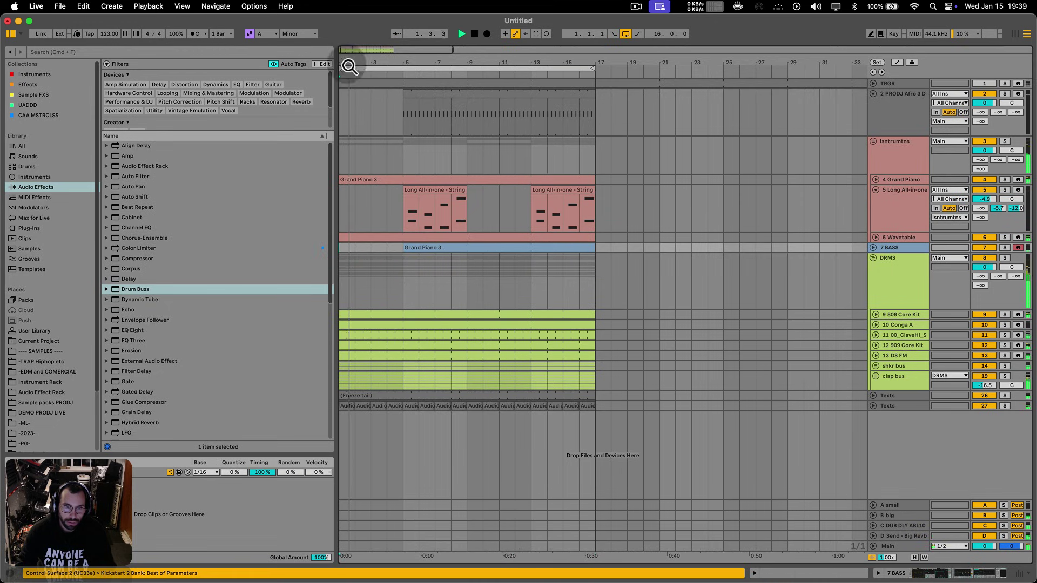
# - Expand the clave track and trim its clip to start at bar 5
pyautogui.moveTo(348, 65); pyautogui.dragTo(351, 89)
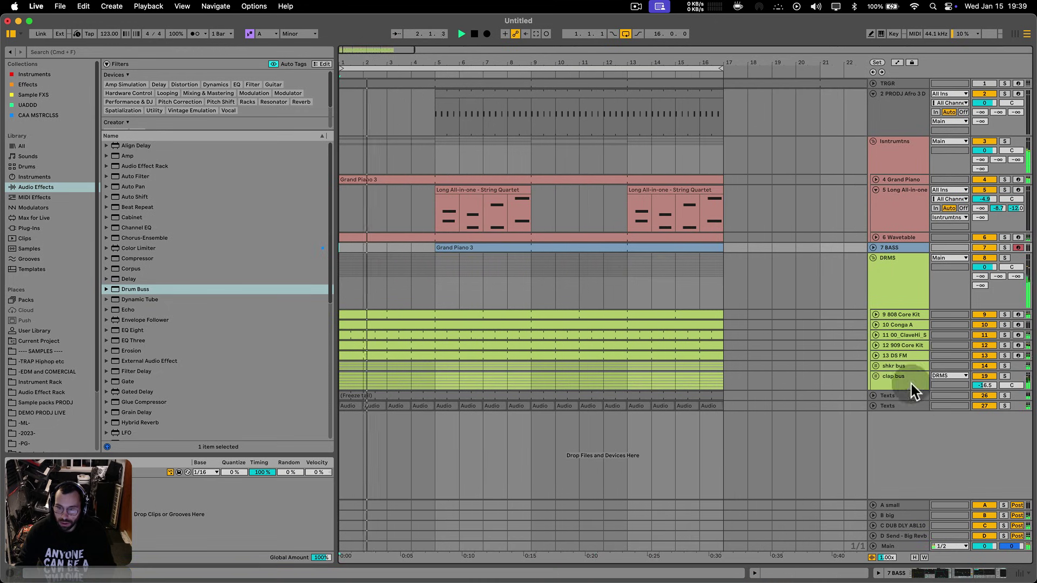
pyautogui.click(876, 335)
pyautogui.moveTo(340, 340); pyautogui.dragTo(439, 346)
pyautogui.click(354, 357)
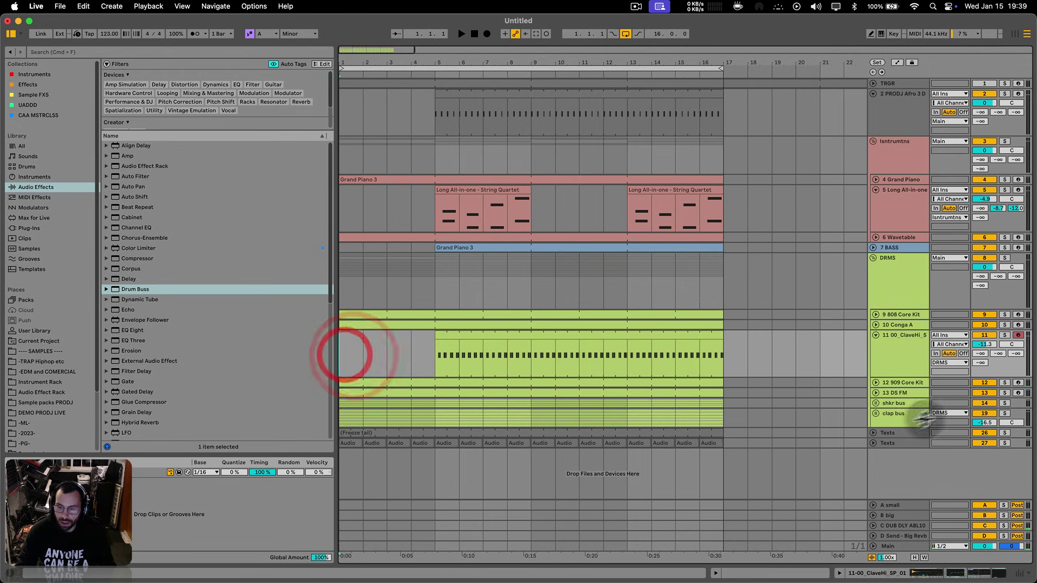
# - Add an audio track below the clap bus and search the library for "crash"
pyautogui.click(894, 417)
pyautogui.press('cmd+t')
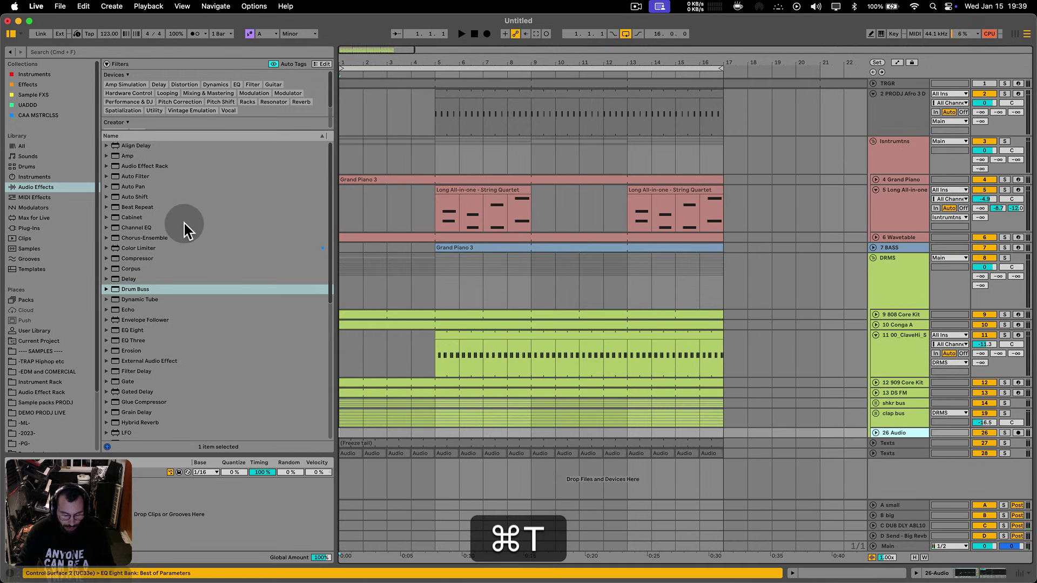
pyautogui.press('cmd+f')
pyautogui.write('crash')
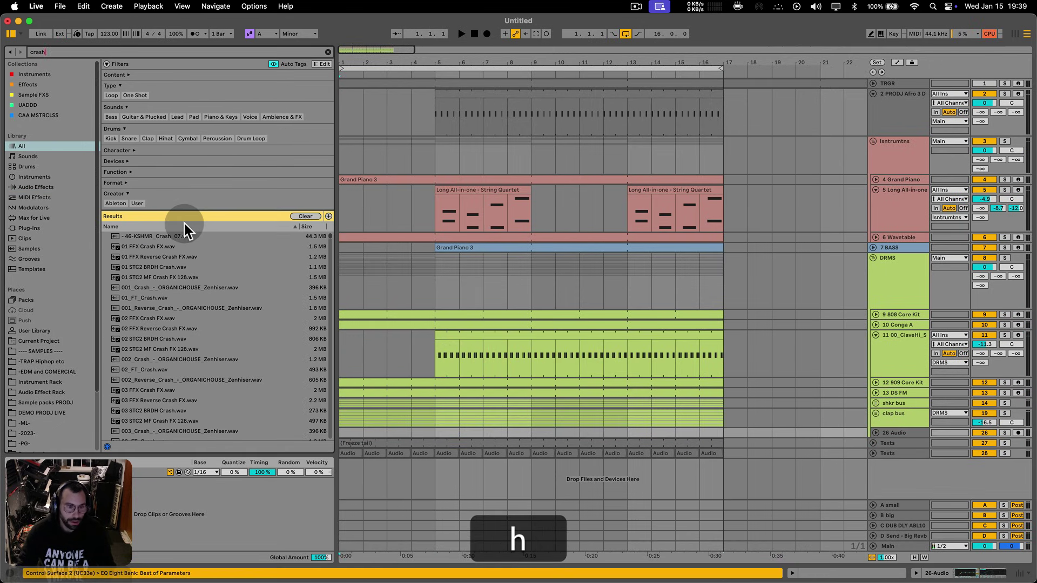
# - Filter the drum results to Ableton cymbals and place Crash 909.aif at bar 5 on the new audio track
pyautogui.click(27, 166)
pyautogui.click(216, 106)
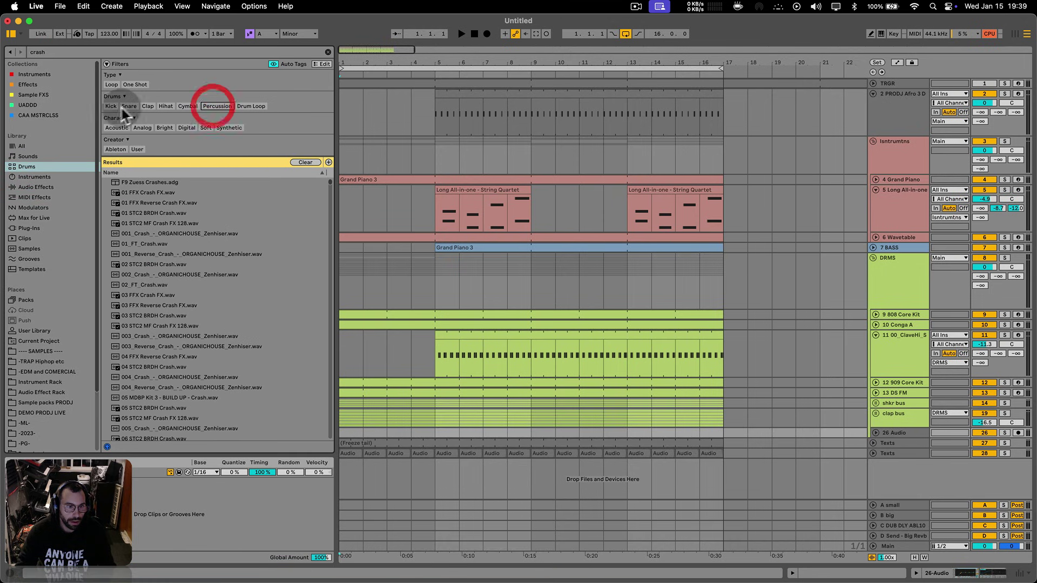
pyautogui.click(140, 234)
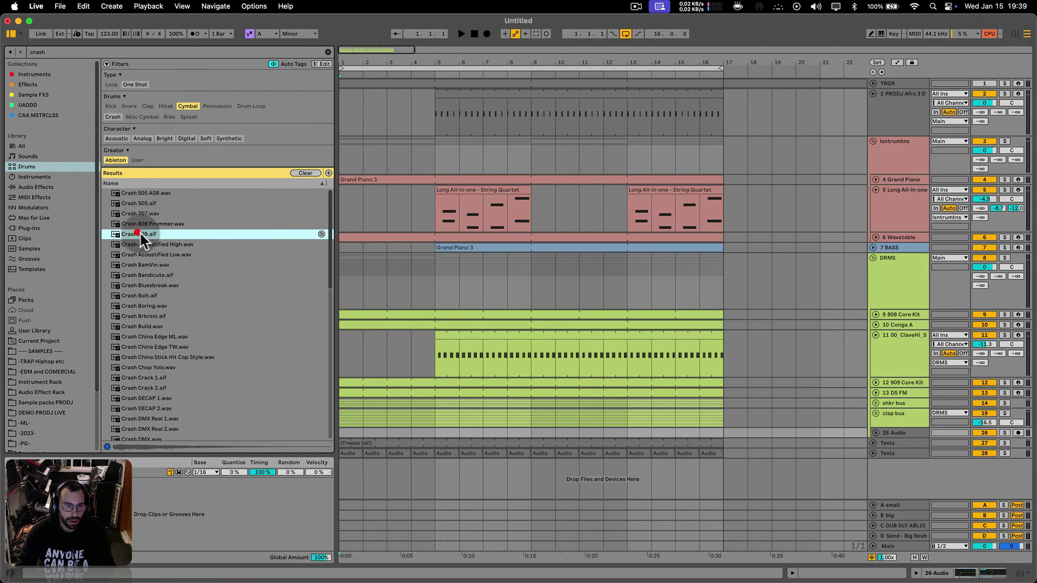
pyautogui.moveTo(136, 238); pyautogui.dragTo(438, 432)
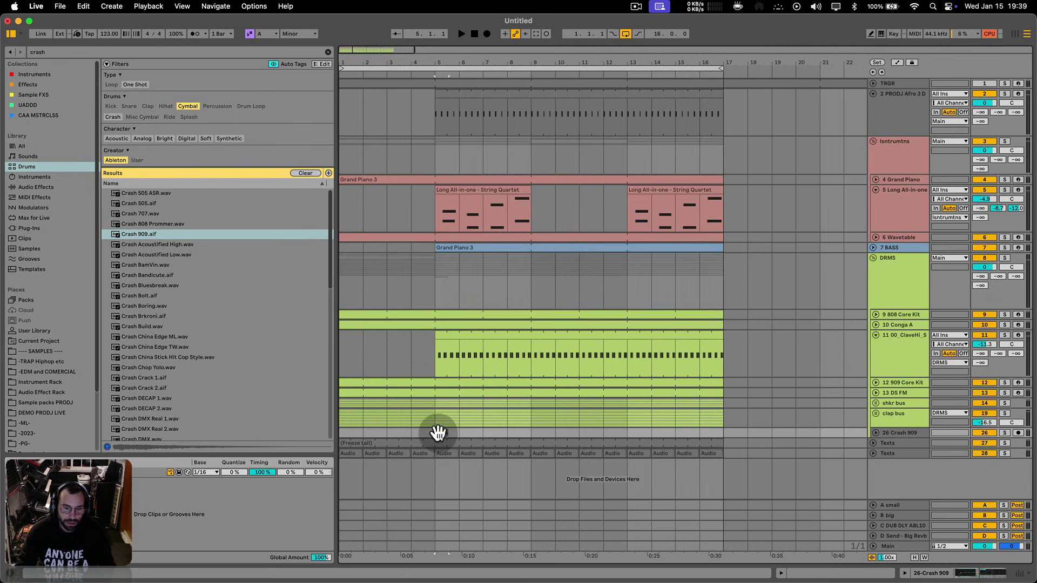
# - Play back the crash and set its track volume to -19.0 dB with sends at -12.5 and -15.0 dB
pyautogui.click(875, 433)
pyautogui.press('space')
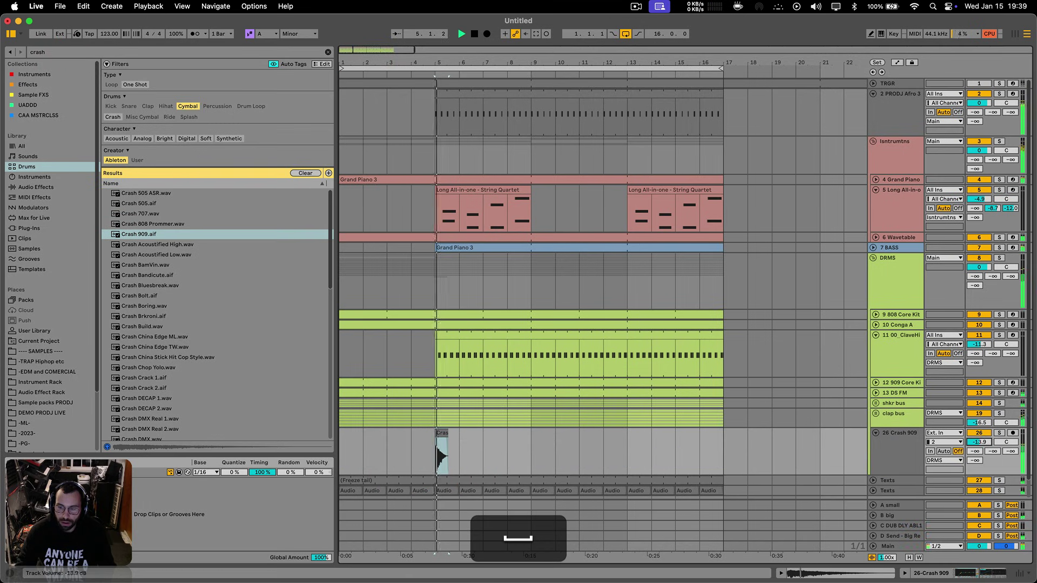
pyautogui.moveTo(979, 442)
pyautogui.mouseDown()
pyautogui.moveTo(992, 426)
pyautogui.moveTo(1011, 437)
pyautogui.moveTo(986, 456)
pyautogui.moveTo(979, 441)
pyautogui.mouseUp()
pyautogui.press('space')
pyautogui.press('space')
pyautogui.moveTo(416, 84); pyautogui.dragTo(419, 130)
pyautogui.press('space')
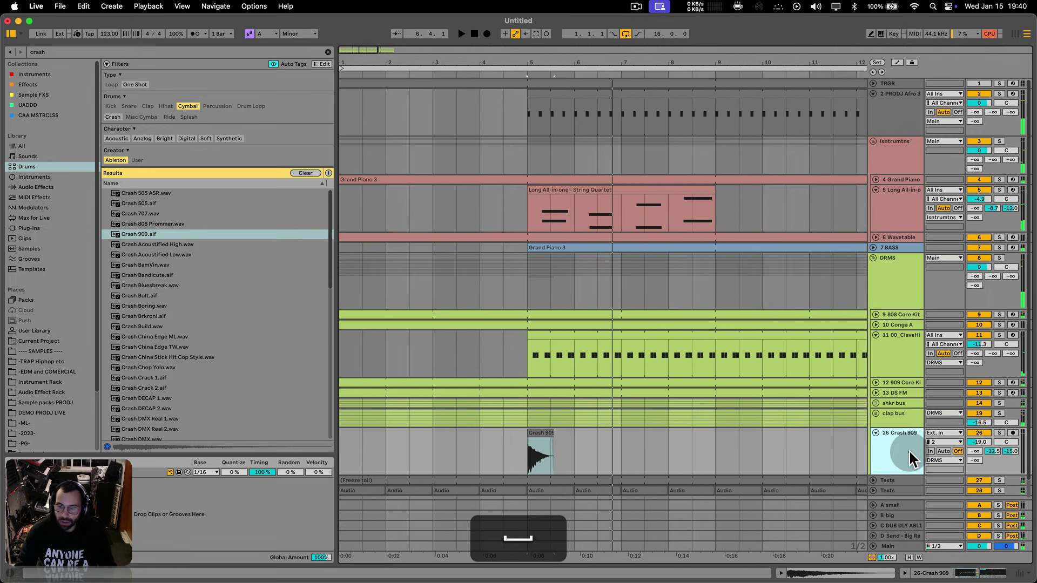
# - Add an audio track below the Crash 909 track and clear the crash search and filters to list all instruments
pyautogui.press('super+t')
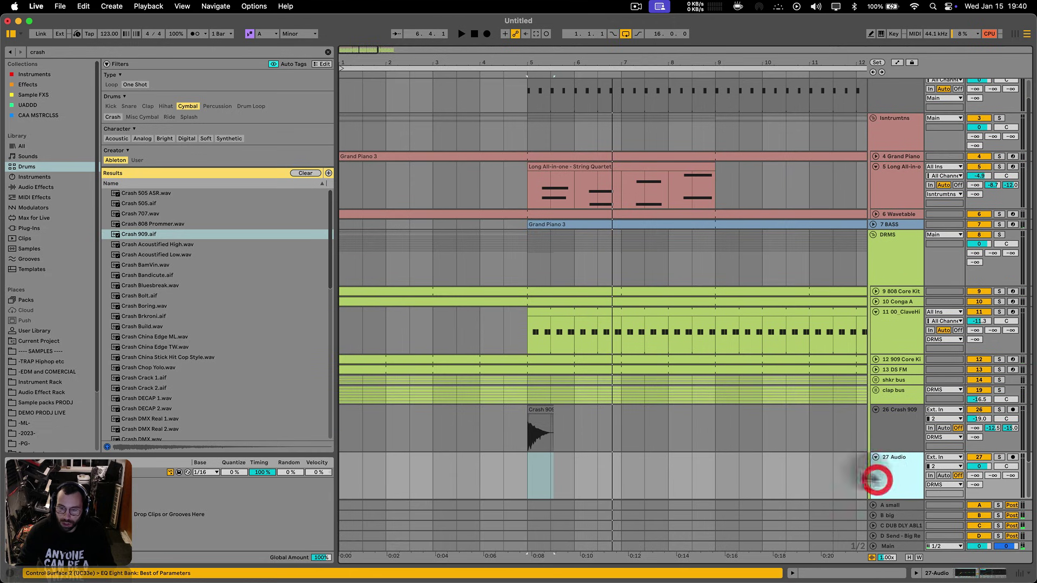
pyautogui.click(116, 160)
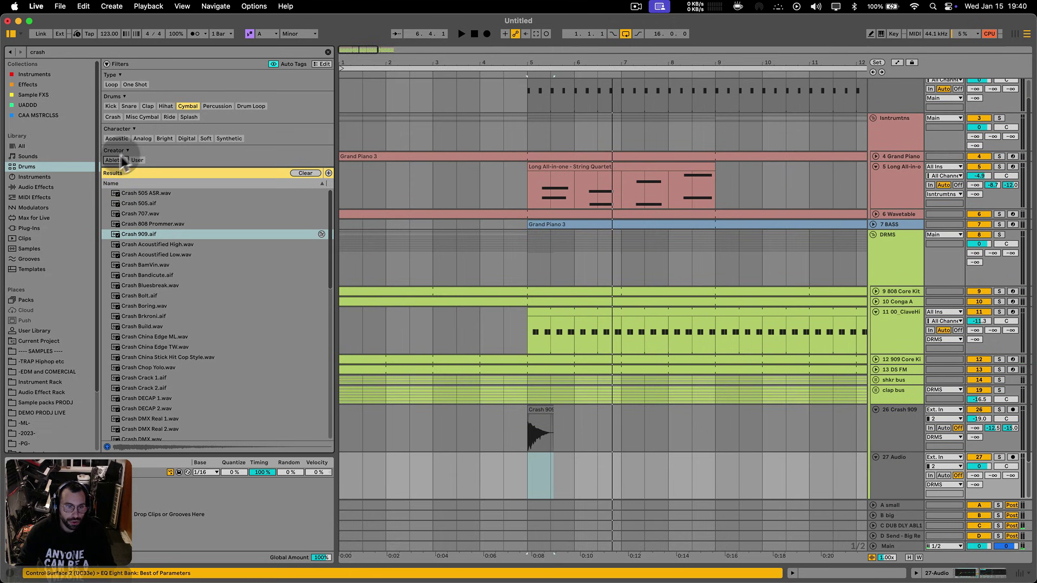
pyautogui.click(187, 106)
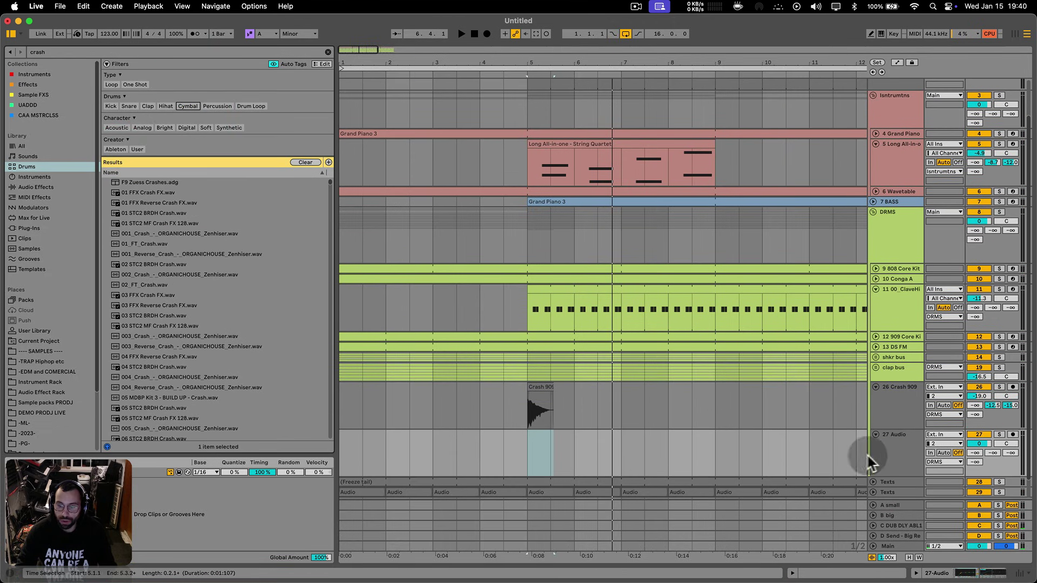
pyautogui.click(882, 454)
pyautogui.click(29, 177)
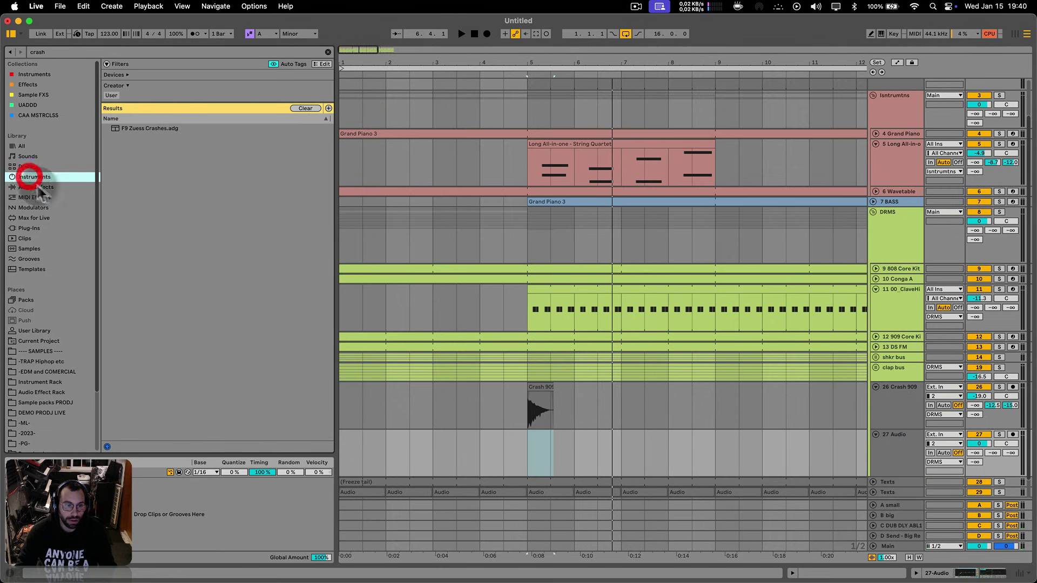
pyautogui.click(329, 50)
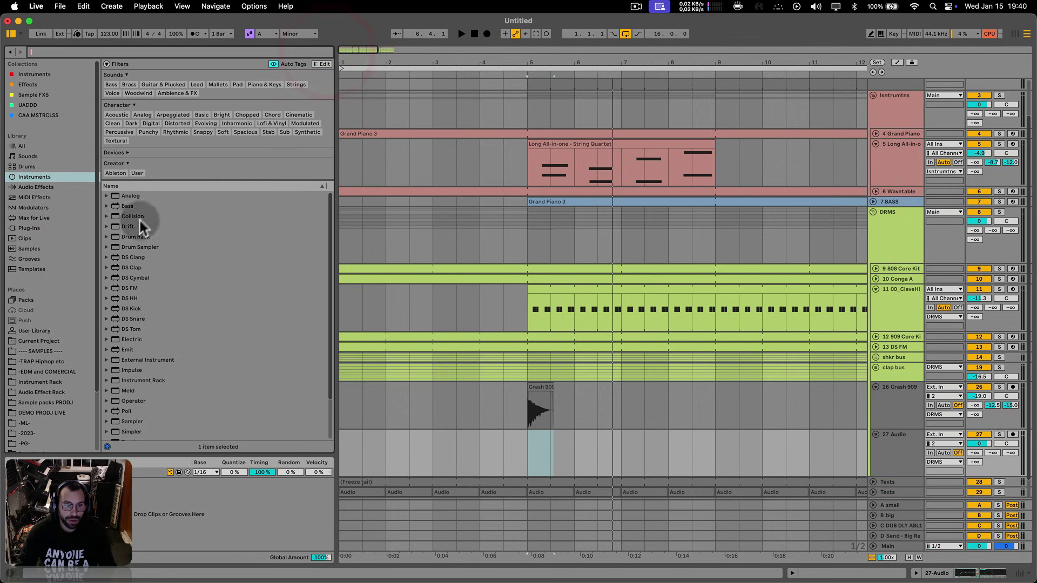
# - Browse the Collision presets and audition Bells Deep, Music Box Basic and Marimba Classic
pyautogui.click(107, 216)
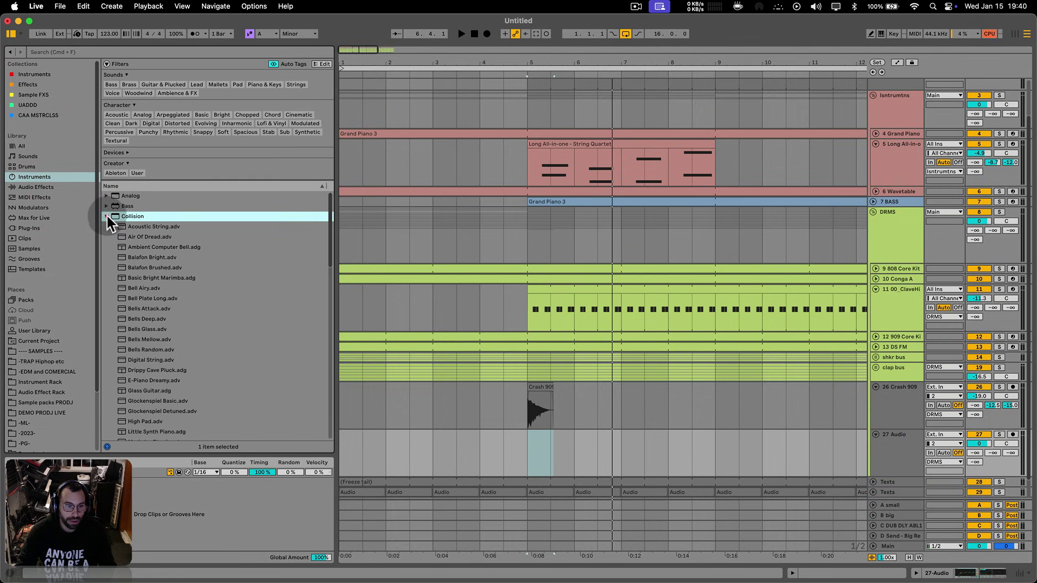
pyautogui.scroll(-2, 154, 332)
pyautogui.click(147, 291)
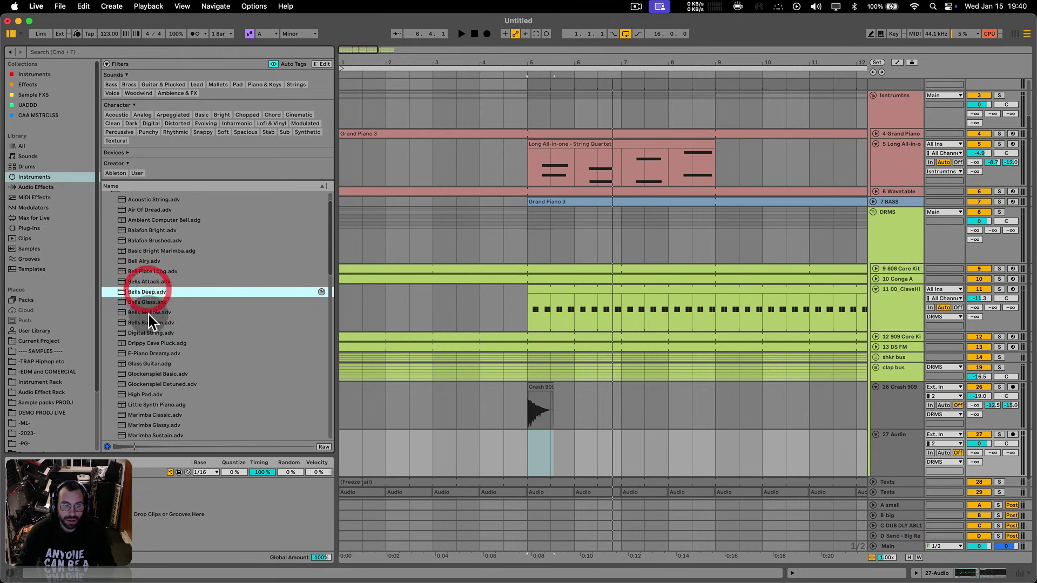
pyautogui.scroll(-8, 150, 316)
pyautogui.press('space')
pyautogui.scroll(3, 149, 311)
pyautogui.click(151, 282)
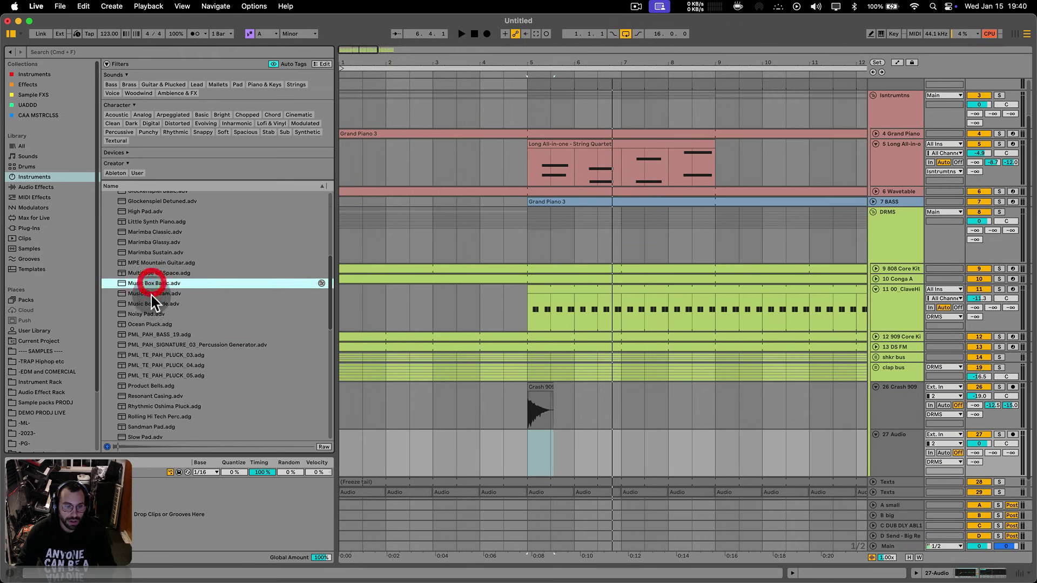
pyautogui.scroll(3, 149, 300)
pyautogui.press('space')
pyautogui.click(145, 280)
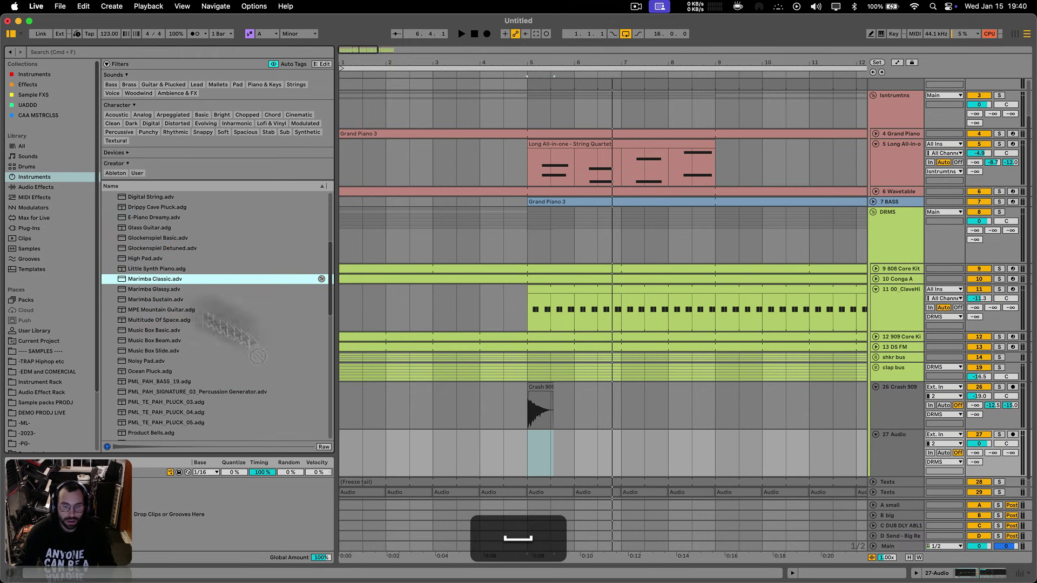
# - Add a MIDI track below the Crash 909 track and load the Marimba Classic preset on it
pyautogui.click(599, 454)
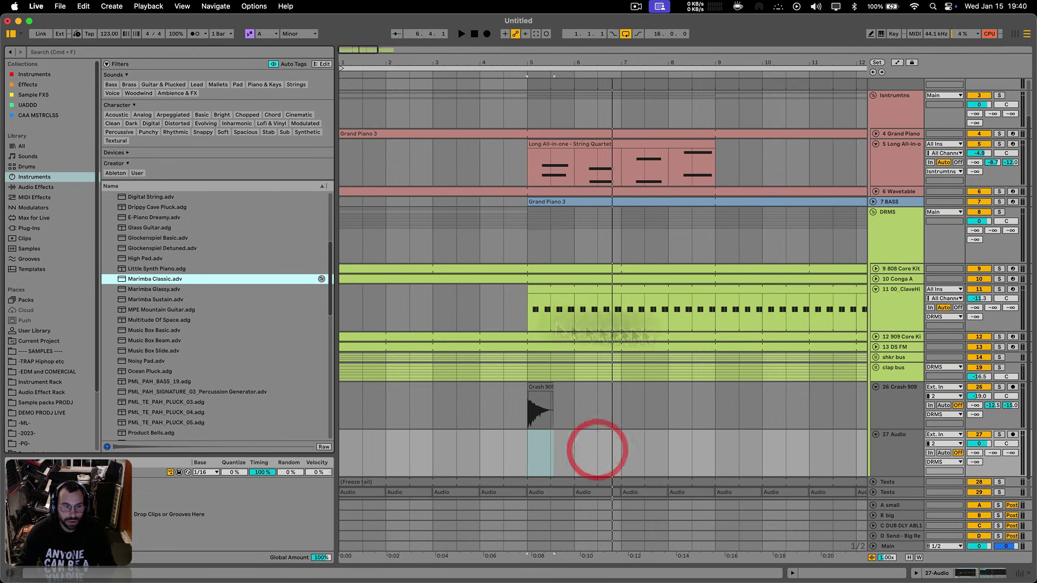
pyautogui.click(900, 421)
pyautogui.press('shift+super+t')
pyautogui.moveTo(150, 280); pyautogui.dragTo(578, 440)
pyautogui.scroll(-5, 620, 354)
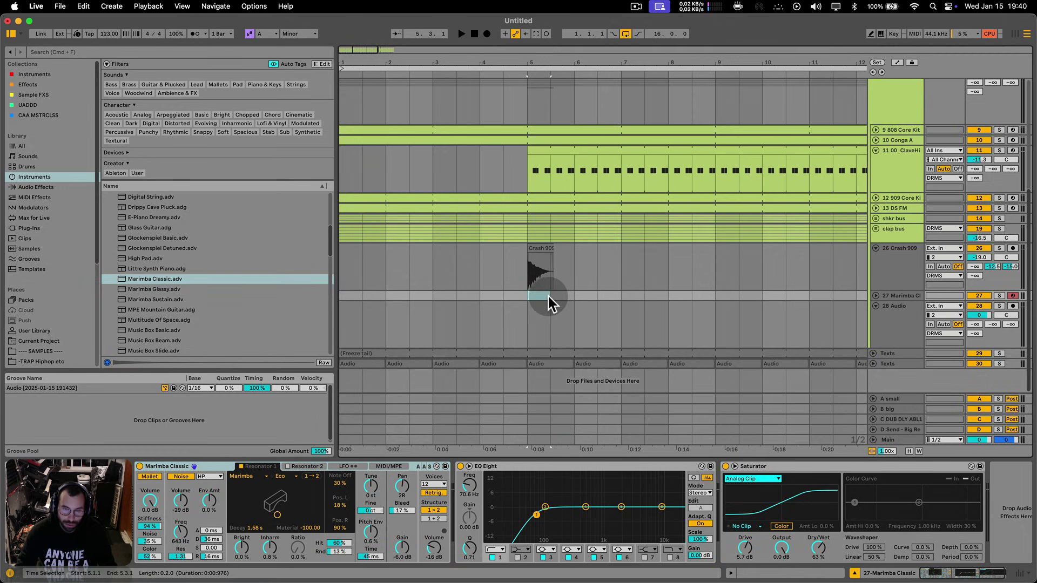
# - Insert a half-bar MIDI clip at bar 5 on the marimba track and draw a 1/16 A3 note at its start
pyautogui.click(549, 295)
pyautogui.press('super+shift+m')
pyautogui.press('super+shift+b')
pyautogui.press('b')
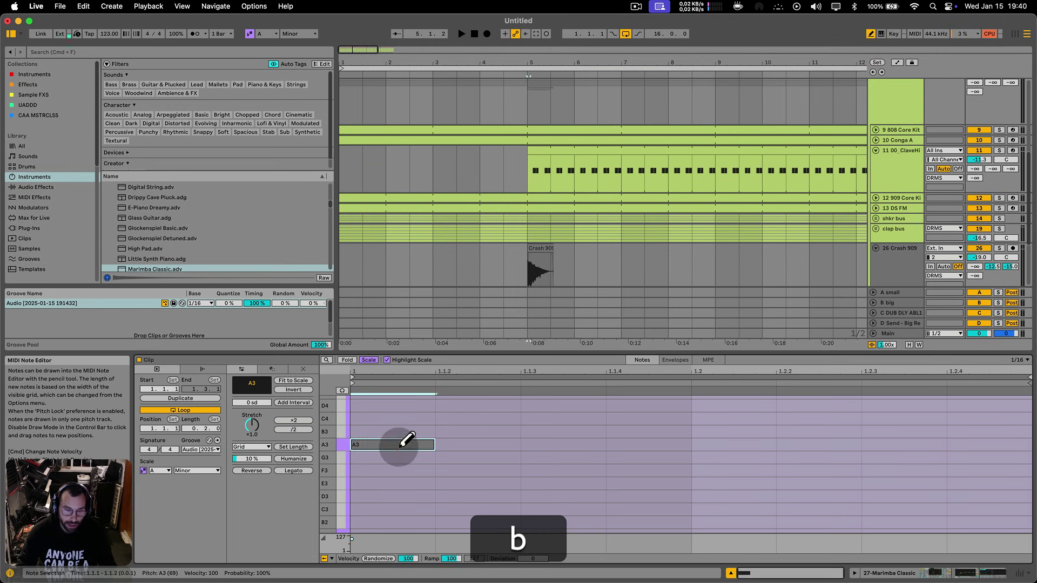
pyautogui.click(398, 445)
pyautogui.hotkey('shift', 'Tab')
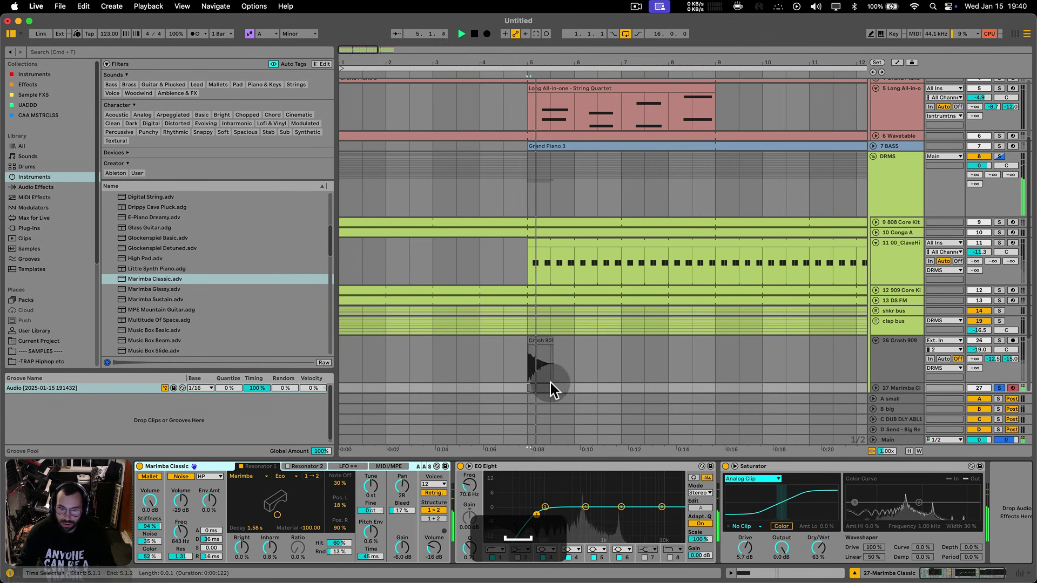
# - Transpose the marimba note down one octave to A2 and play it back
pyautogui.doubleClick(537, 389)
pyautogui.press('super+a')
pyautogui.click(507, 470)
pyautogui.press('super+shift+Down')
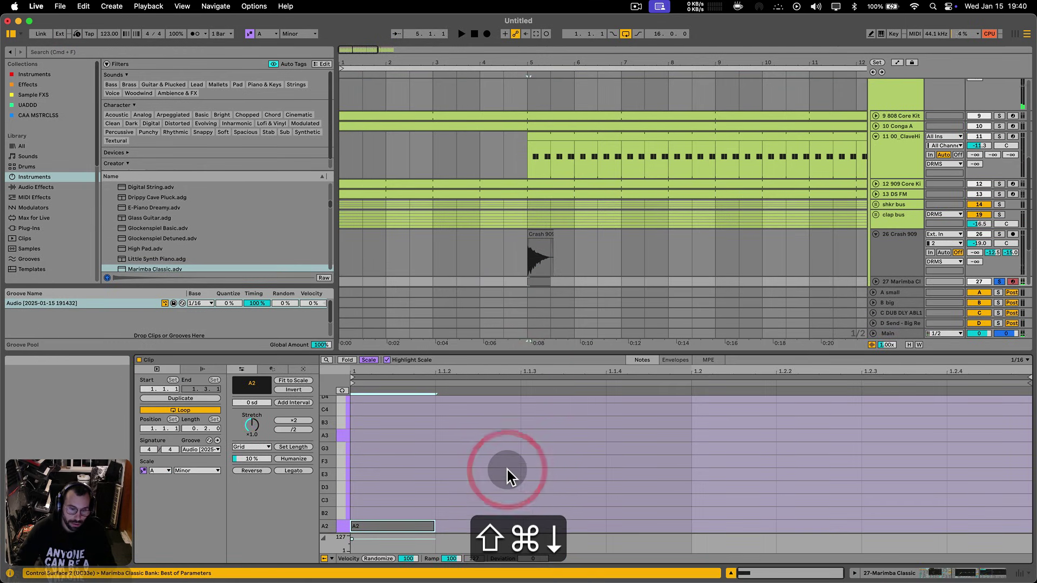
pyautogui.hotkey('shift', 'space')
pyautogui.press('space')
pyautogui.hotkey('shift', 'Tab')
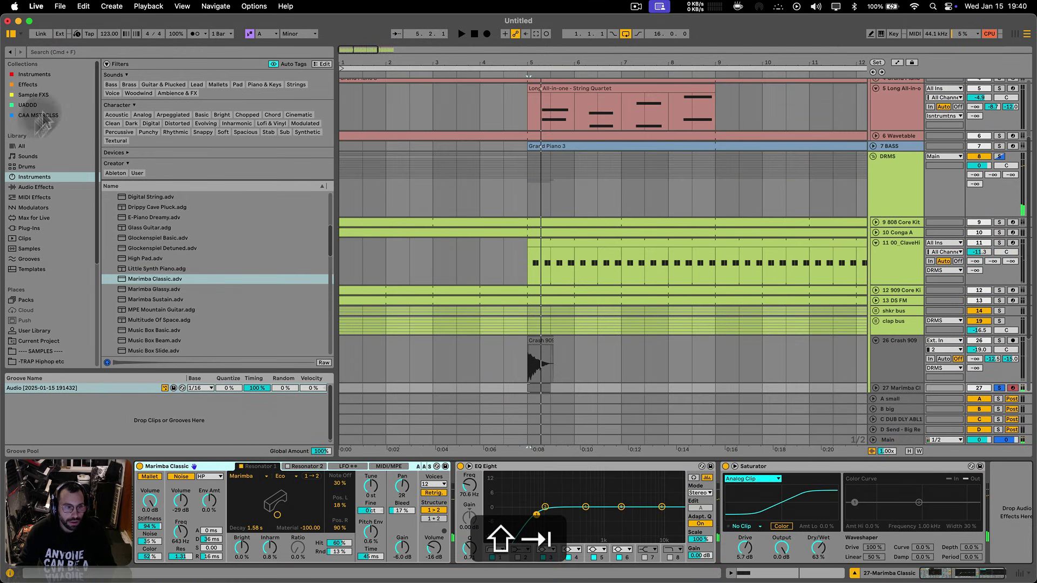
# - Add a Reverb effect to the empty audio track below the marimba track
pyautogui.click(36, 187)
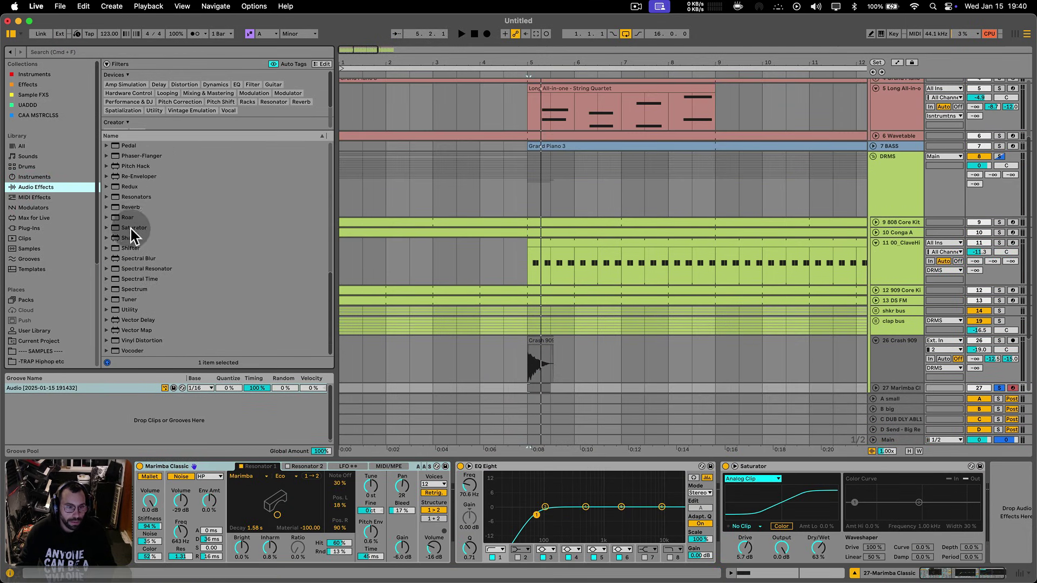
pyautogui.moveTo(572, 393); pyautogui.dragTo(562, 389)
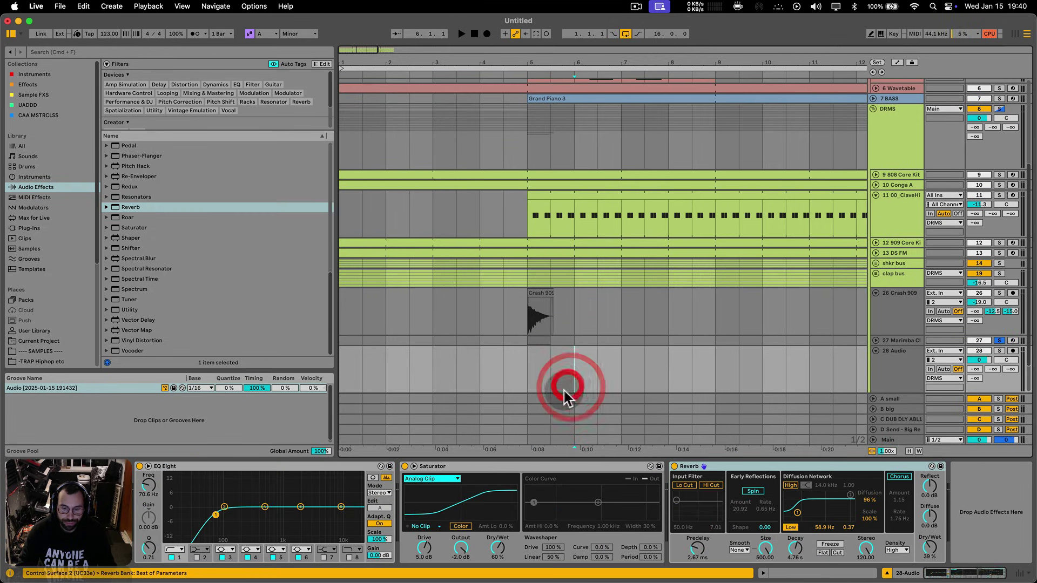
# - Set the marimba track's Reverb decay to 19.3 s and play back its note at bar 5
pyautogui.click(586, 338)
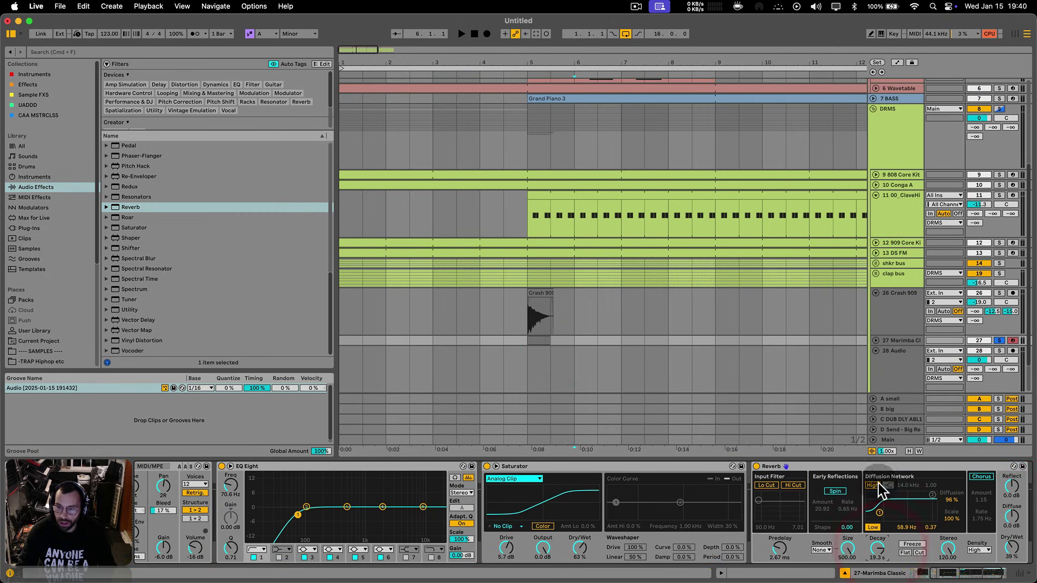
pyautogui.click(537, 336)
pyautogui.press('space')
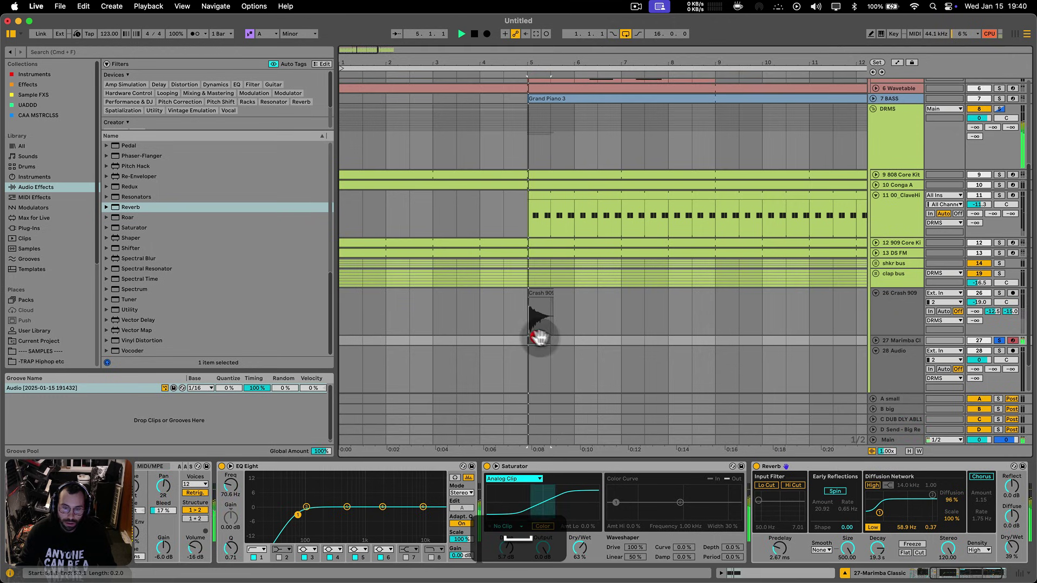
pyautogui.click(876, 340)
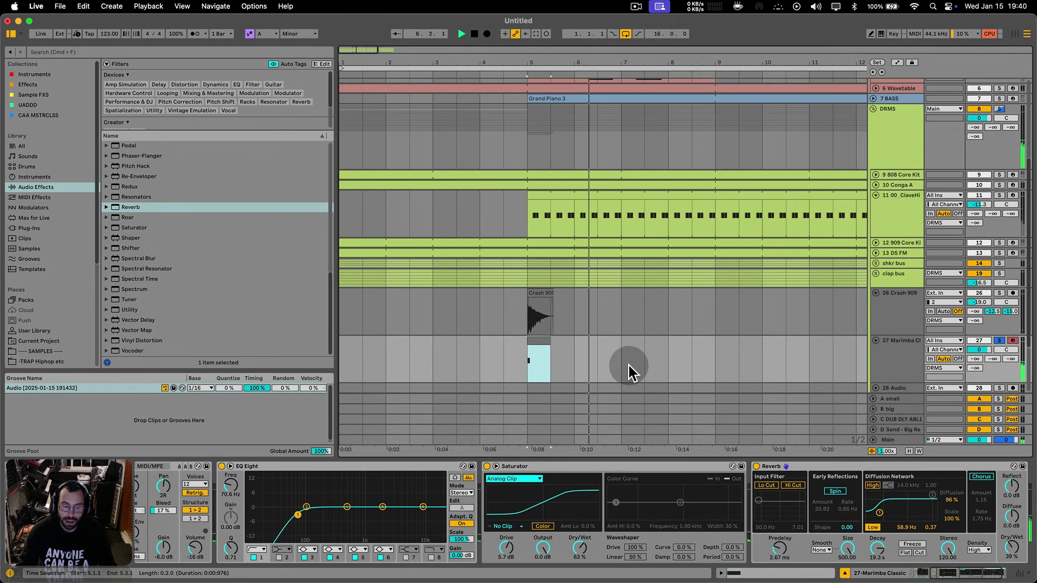
pyautogui.press('space')
# - Freeze and flatten the marimba track, then reverse the rendered reverb tail
pyautogui.rightClick(901, 355)
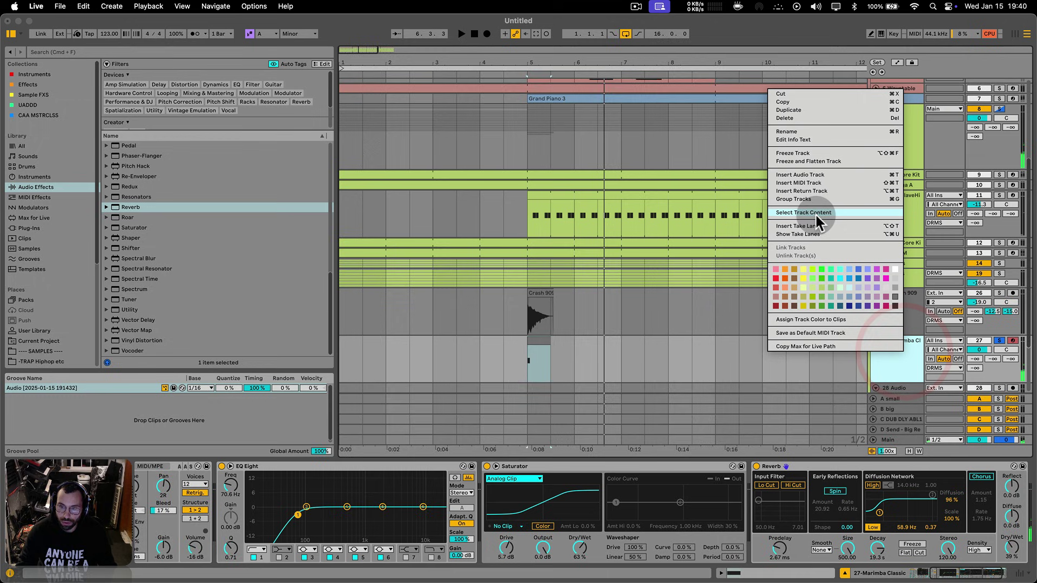
pyautogui.click(808, 163)
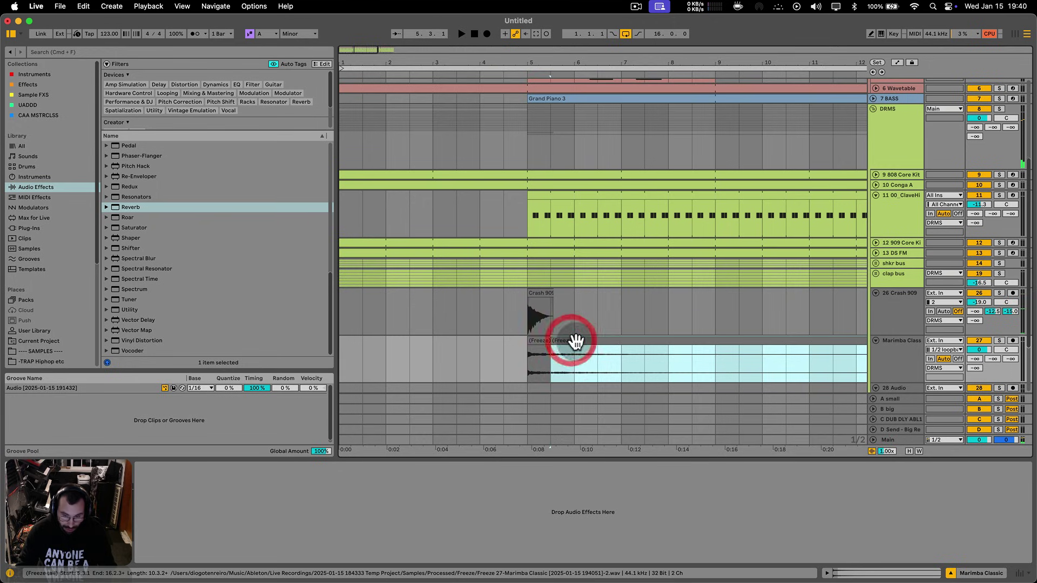
pyautogui.press('r')
pyautogui.moveTo(644, 62); pyautogui.dragTo(638, 32)
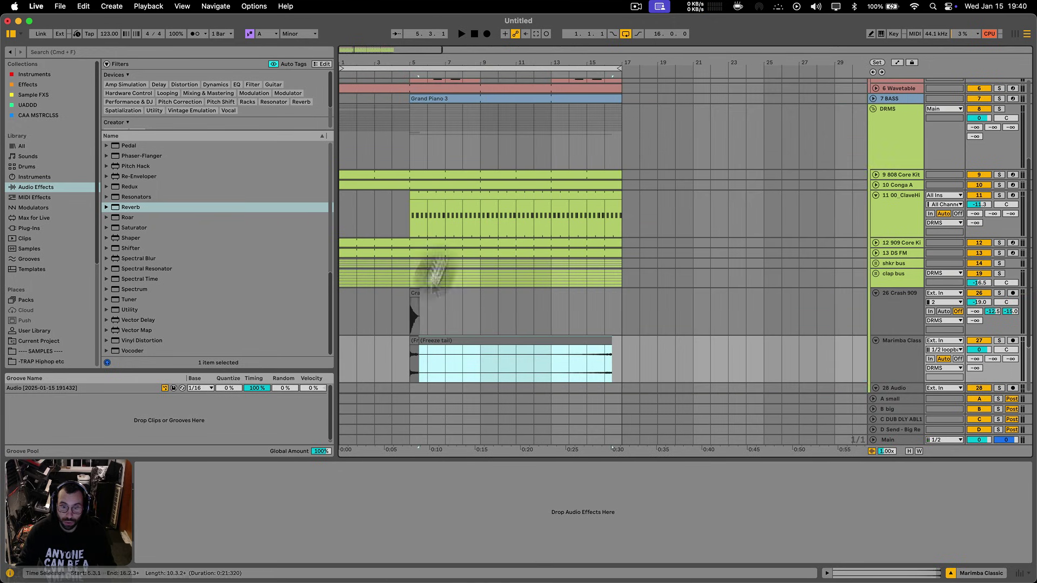
# - Delete the short frozen marimba clip at bar 5 and place the reversed tail so it runs from bar 2 to bar 5
pyautogui.click(413, 340)
pyautogui.press('BackSpace')
pyautogui.moveTo(421, 341)
pyautogui.mouseDown()
pyautogui.moveTo(567, 345)
pyautogui.moveTo(388, 351)
pyautogui.moveTo(406, 340)
pyautogui.mouseUp()
pyautogui.click(400, 340)
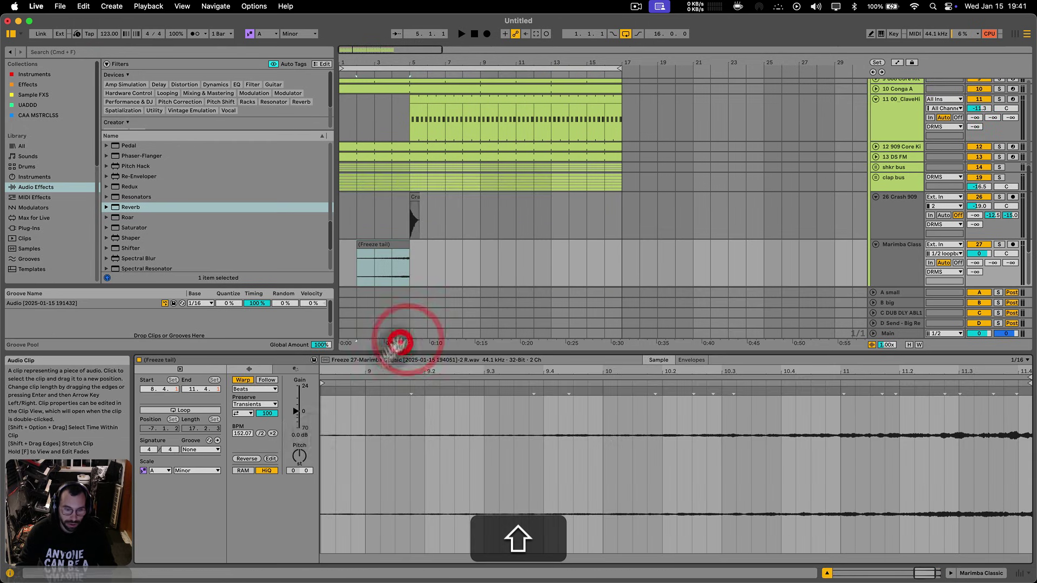
# - Raise the reversed tail's clip gain and lower the marimba track's volume to -8.8 dB
pyautogui.moveTo(298, 416); pyautogui.dragTo(299, 397)
pyautogui.hotkey('shift', 'Tab')
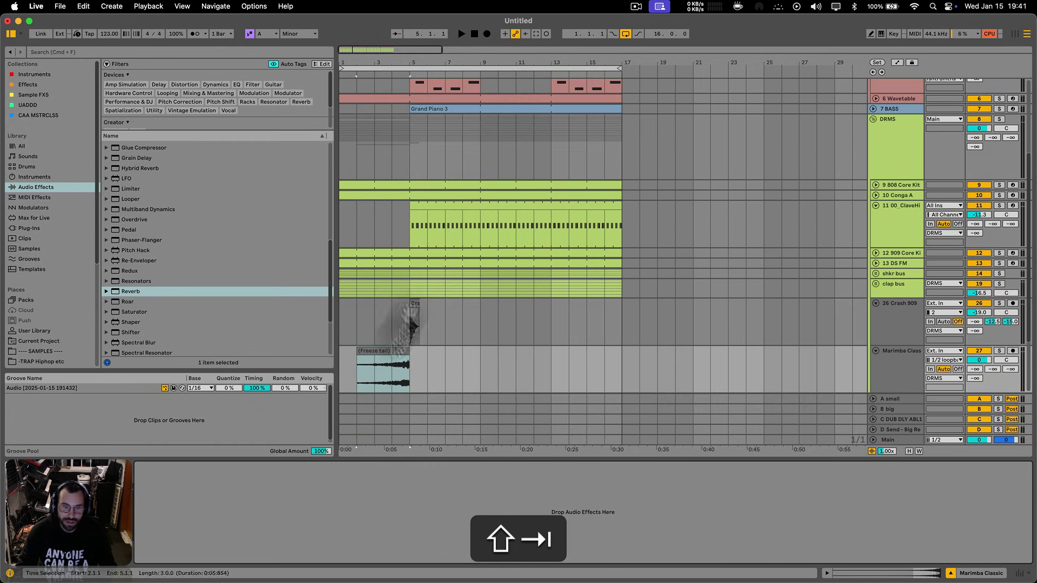
pyautogui.moveTo(387, 60); pyautogui.dragTo(443, 125)
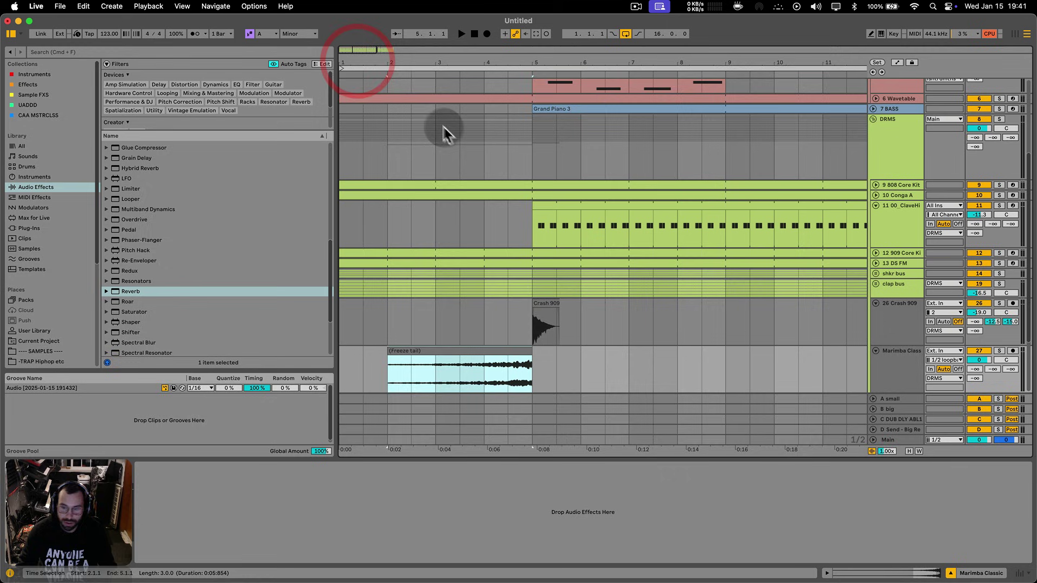
pyautogui.click(917, 357)
pyautogui.moveTo(979, 360); pyautogui.dragTo(979, 372)
# - Shorten the reversed tail to start at 3.3.1, fade it in across its length and play it back
pyautogui.click(435, 371)
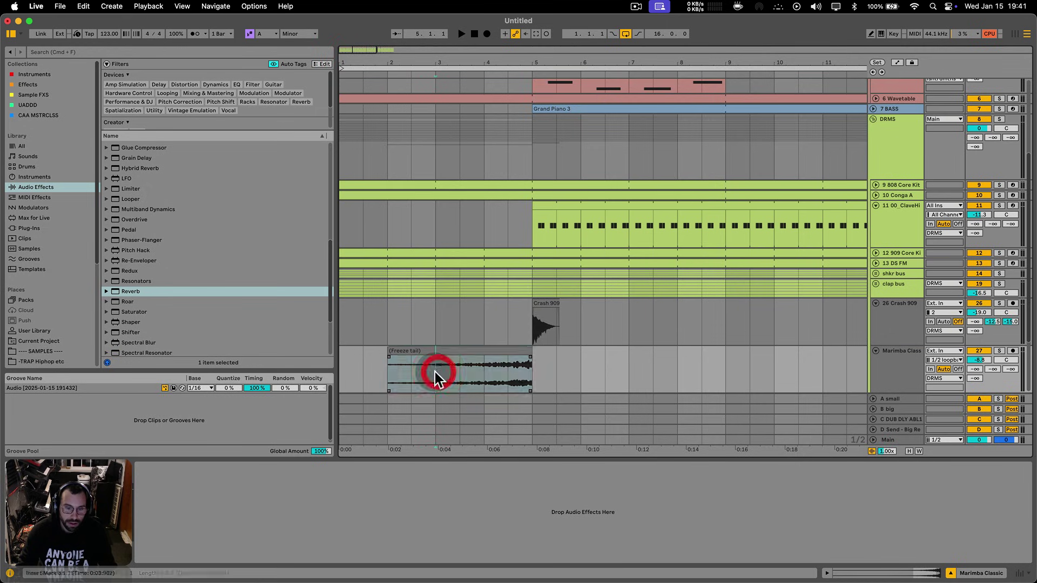
pyautogui.press('space')
pyautogui.moveTo(389, 350); pyautogui.dragTo(465, 354)
pyautogui.press('space')
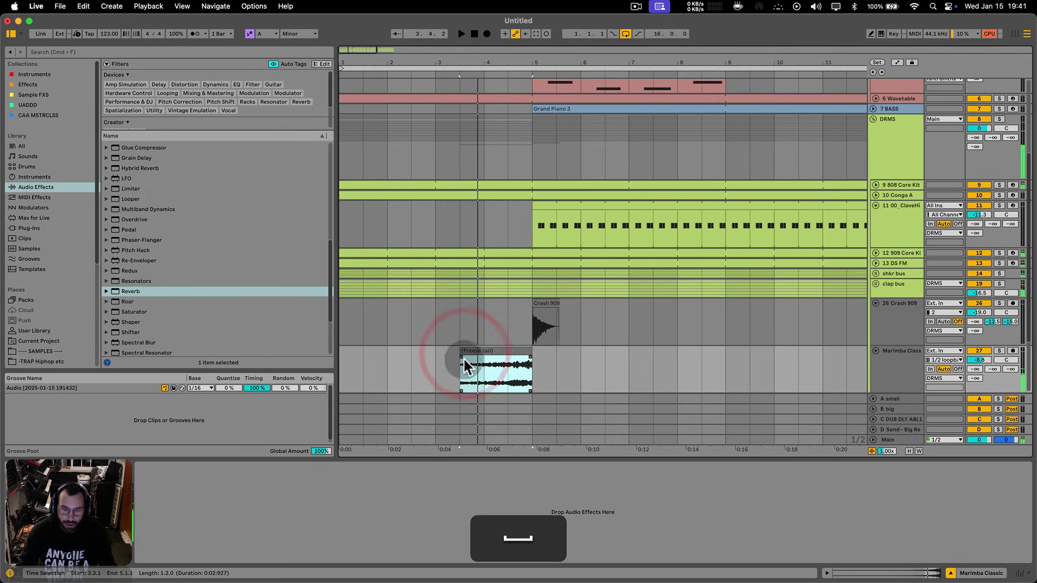
pyautogui.click(531, 357)
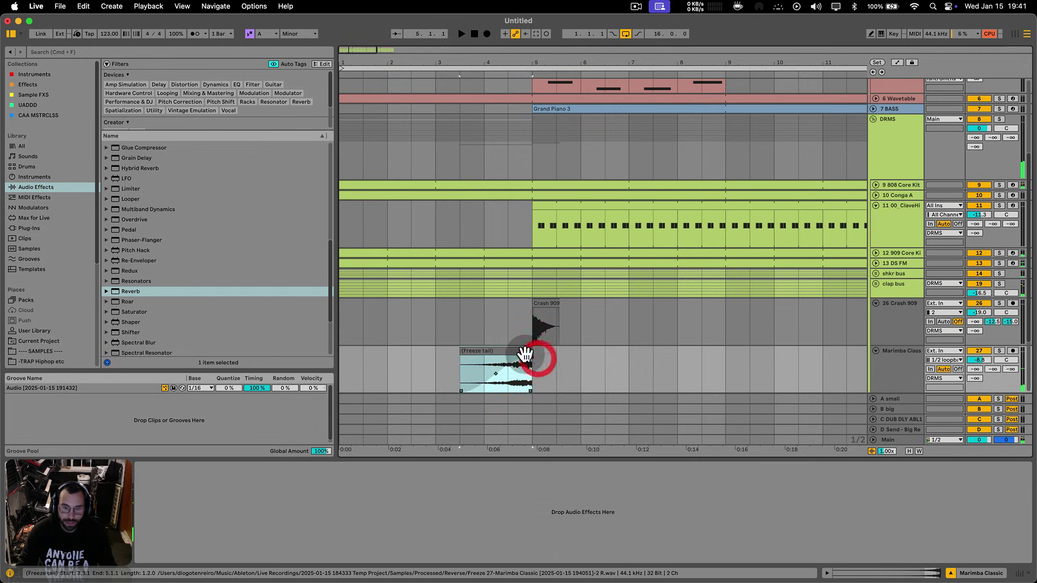
pyautogui.press('space')
# - Set the marimba track's volume to -13.2 dB and raise its B, C and D sends, with send D at -9.0 dB
pyautogui.moveTo(977, 361)
pyautogui.mouseDown()
pyautogui.moveTo(975, 375)
pyautogui.moveTo(982, 360)
pyautogui.mouseUp()
pyautogui.click(993, 370)
pyautogui.click(895, 364)
pyautogui.press('space')
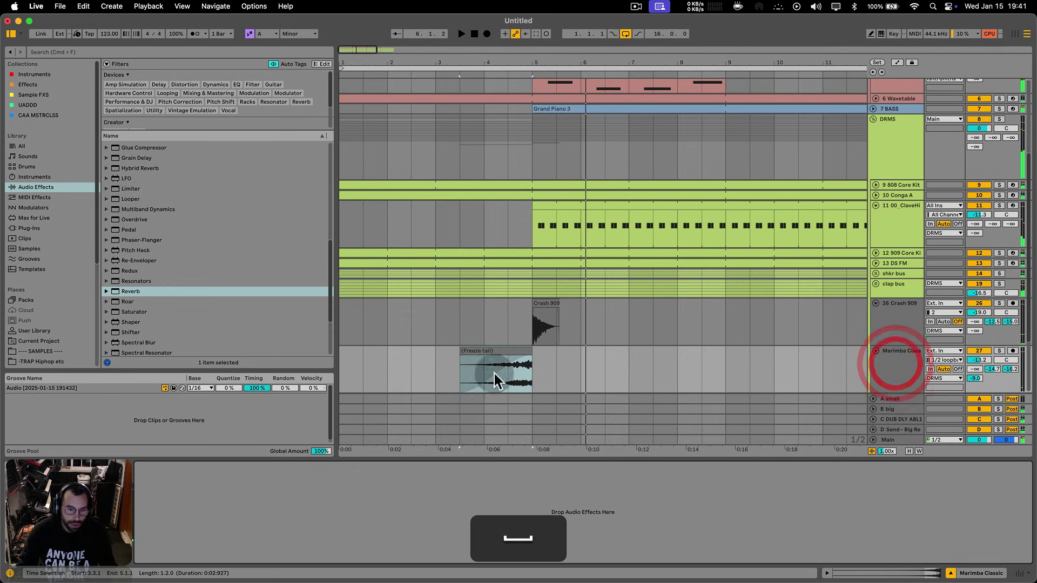
# - Add a Utility effect to the marimba track and show its Gain automation
pyautogui.click(505, 348)
pyautogui.scroll(-4, 187, 324)
pyautogui.moveTo(130, 309); pyautogui.dragTo(498, 356)
pyautogui.press('a')
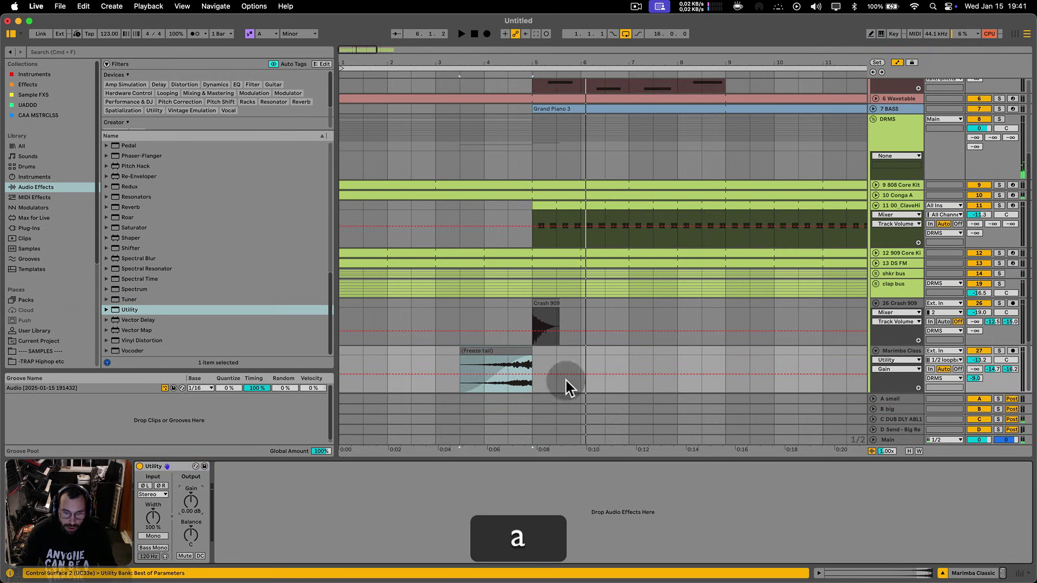
# - Add Utility Gain automation points at the end of the reversed tail to lift the gain around bar 5, and play it back
pyautogui.click(525, 375)
pyautogui.click(535, 374)
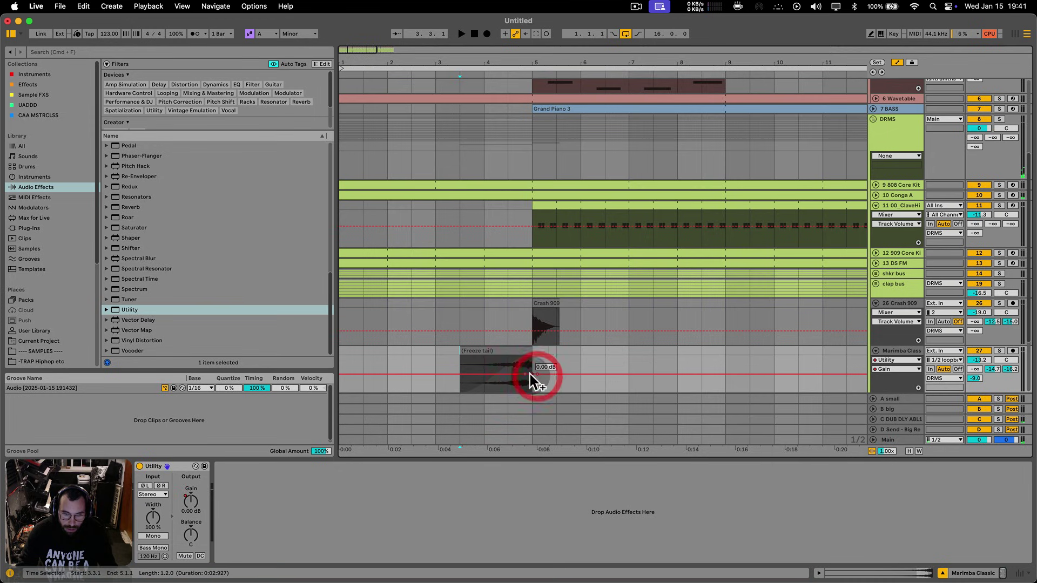
pyautogui.click(505, 389)
pyautogui.press('space')
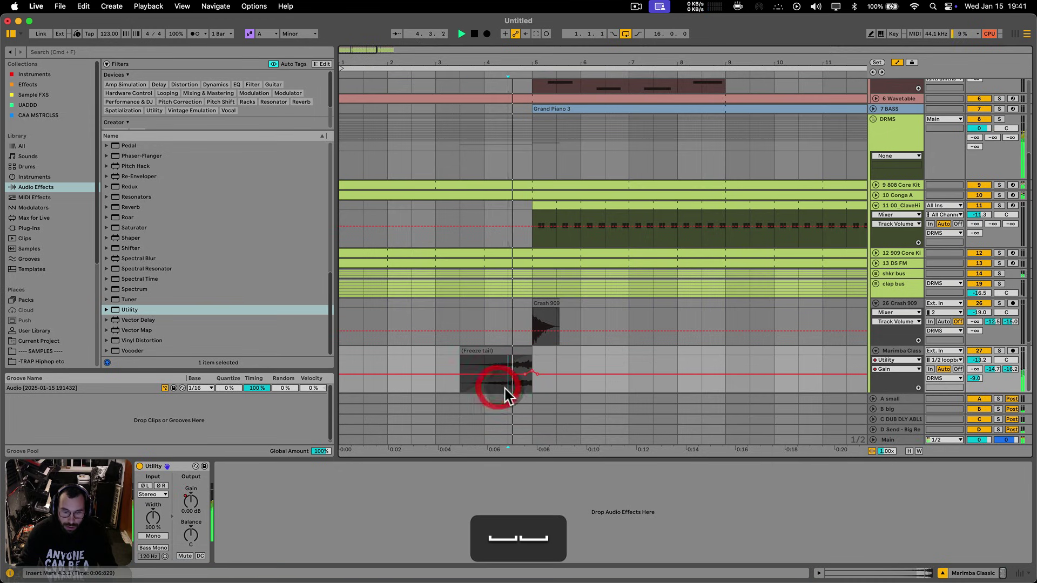
pyautogui.press('a')
pyautogui.press('space')
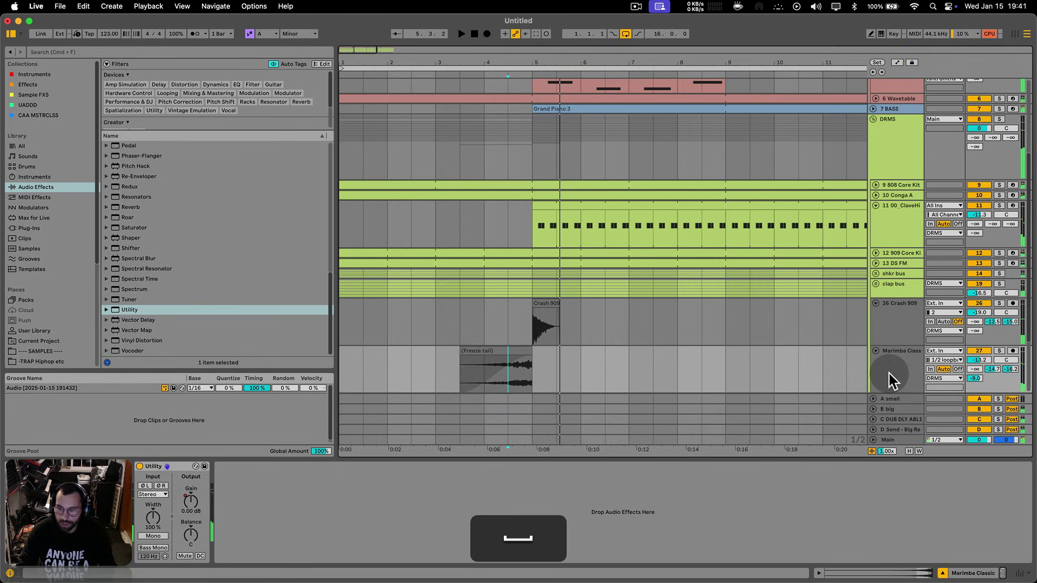
# - Freeze and flatten the marimba track again and play the result
pyautogui.rightClick(890, 376)
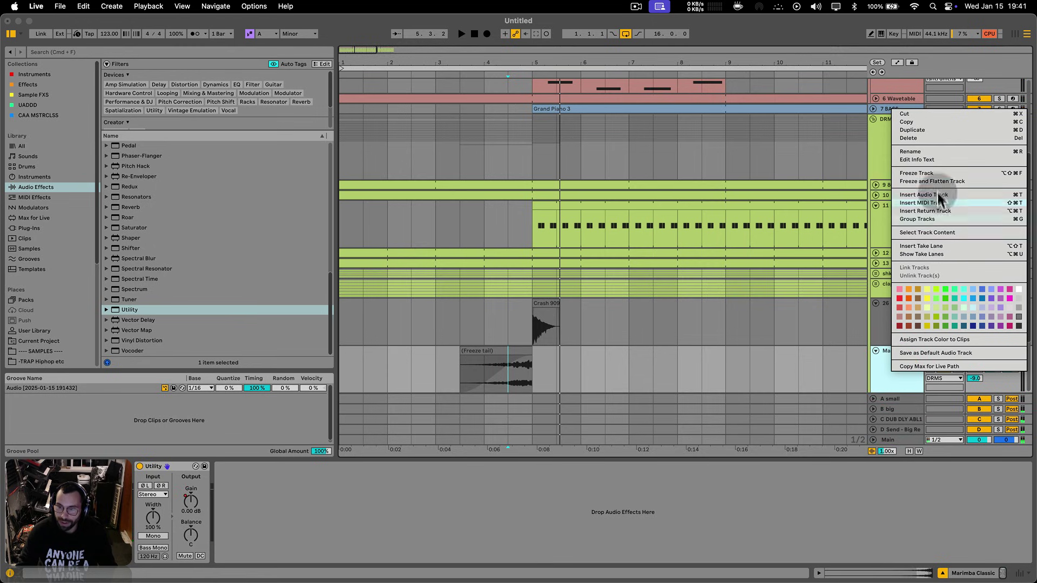
pyautogui.click(930, 174)
pyautogui.click(509, 355)
pyautogui.press('space')
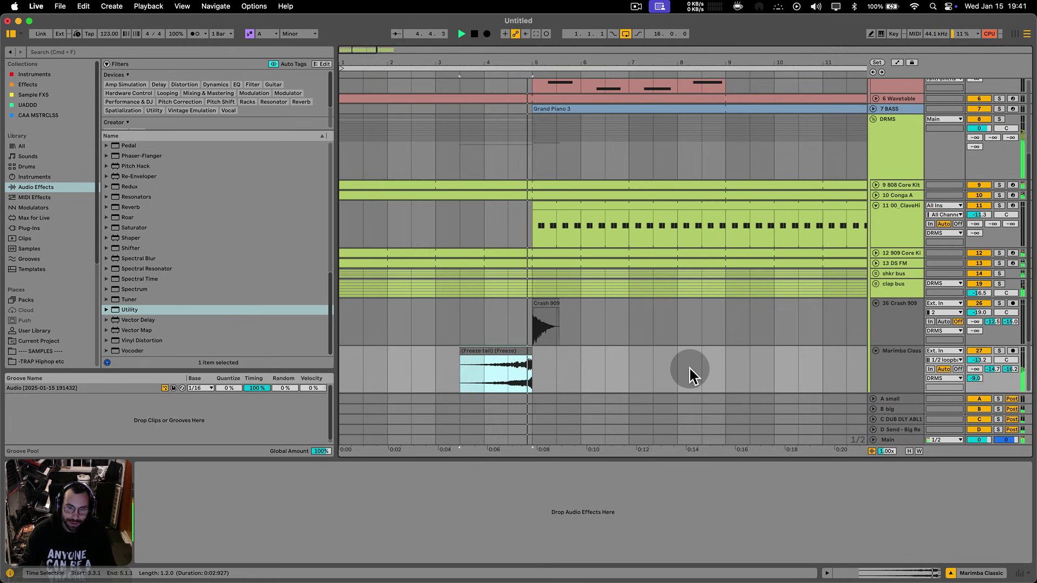
# - Collapse the drum group's expanded tracks and the string quartet track while playing through the arrangement
pyautogui.scroll(3, 689, 369)
pyautogui.moveTo(582, 62); pyautogui.dragTo(581, 40)
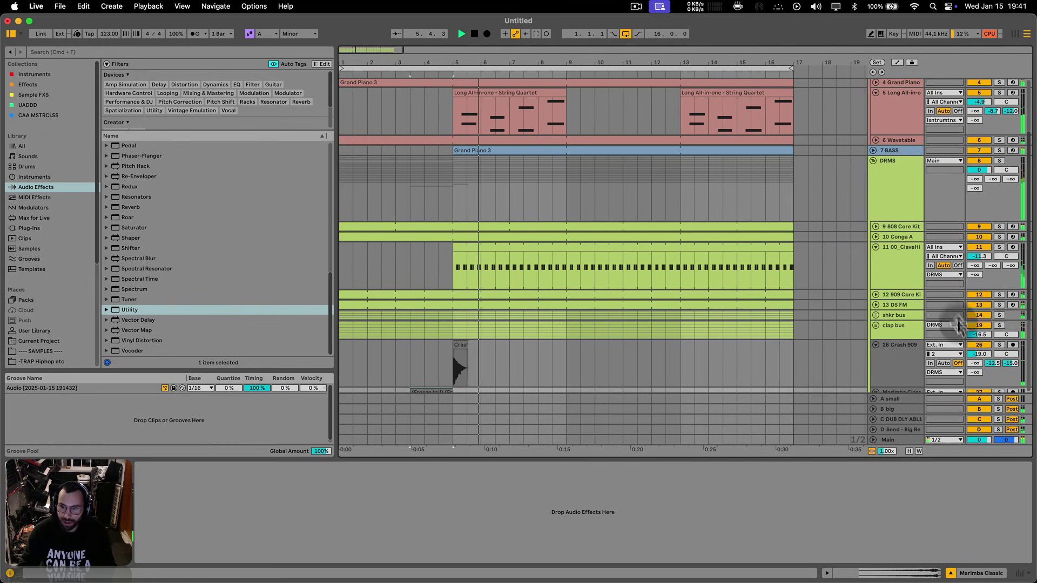
pyautogui.keyDown('alt'); pyautogui.click(877, 247); pyautogui.keyUp('alt')
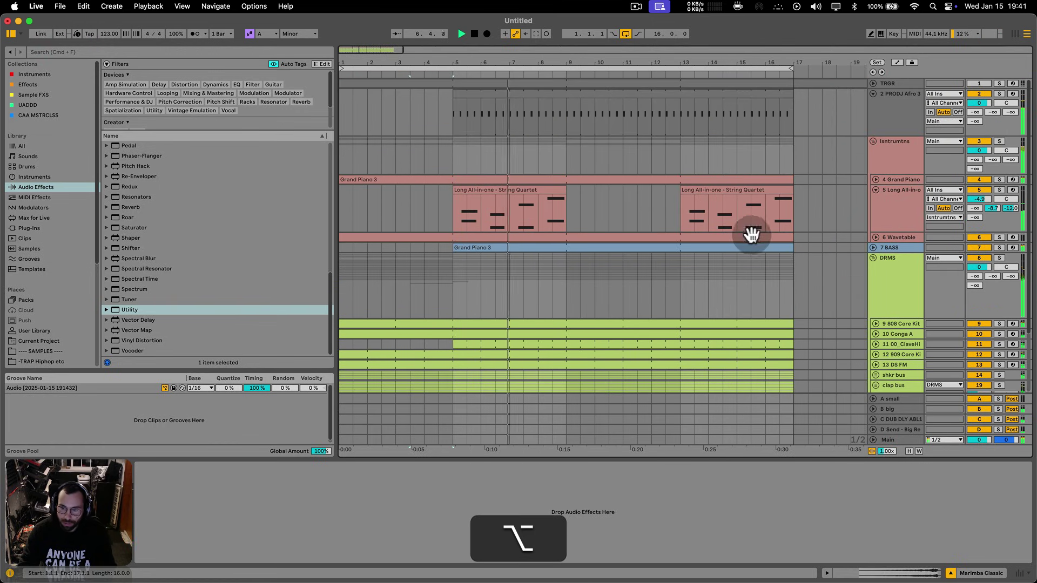
pyautogui.click(913, 214)
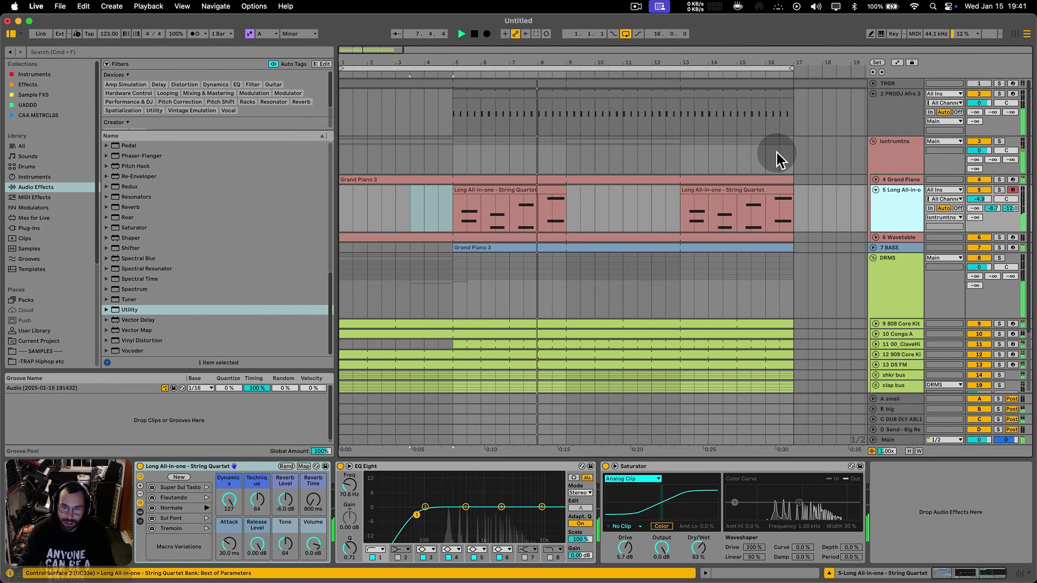
pyautogui.moveTo(576, 63); pyautogui.dragTo(576, 46)
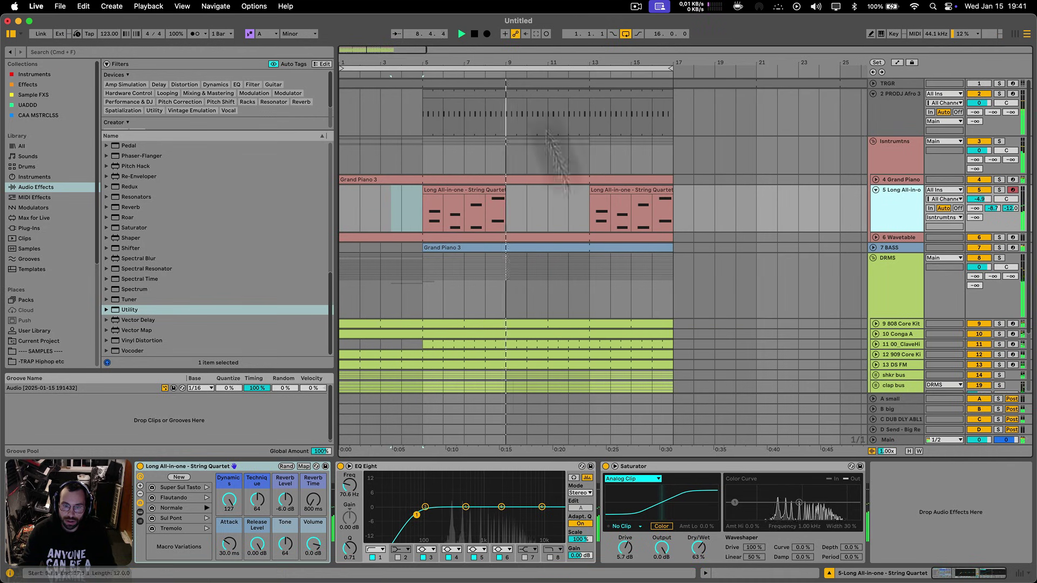
pyautogui.scroll(-4, 562, 300)
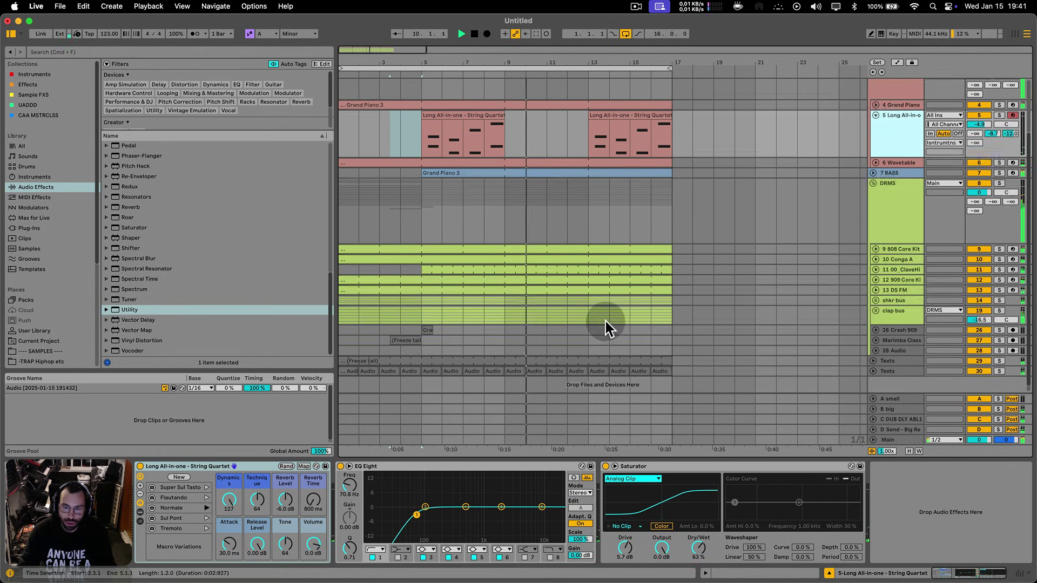
pyautogui.scroll(3, 605, 321)
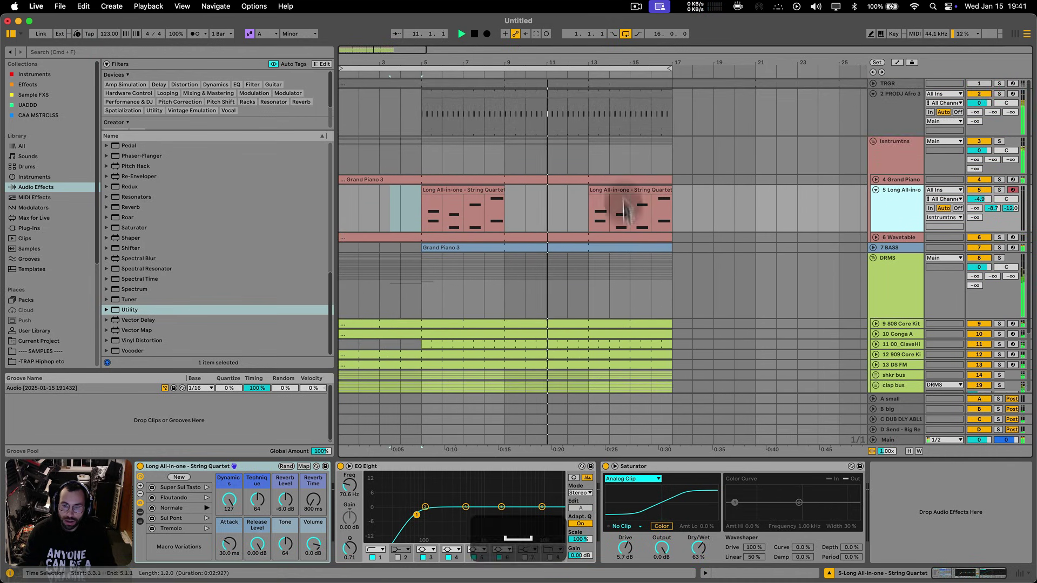
pyautogui.scroll(-4, 637, 211)
pyautogui.click(876, 107)
pyautogui.scroll(4, 632, 205)
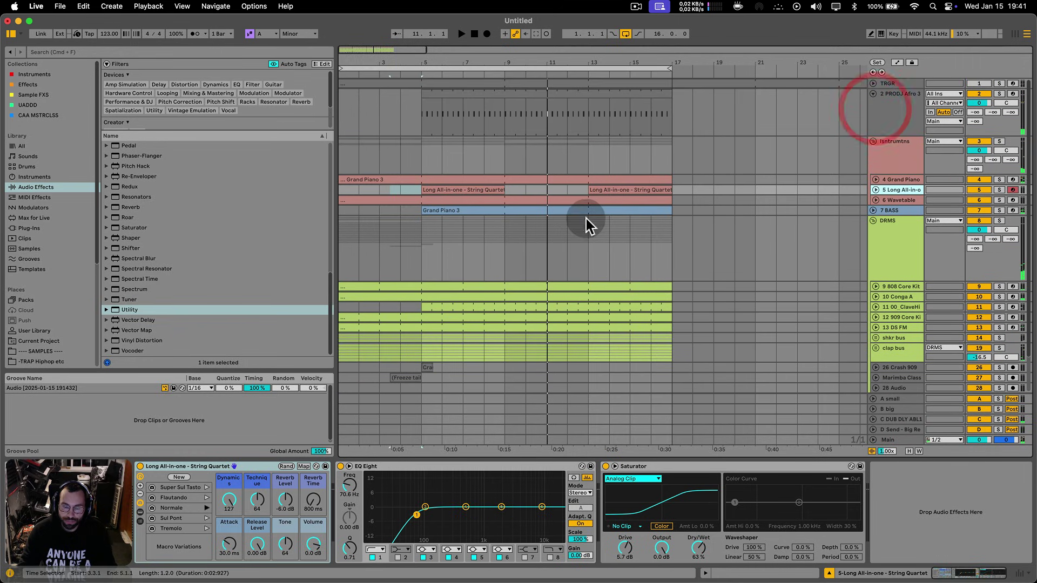
# - Extend the arrangement loop to 19 bars and copy the reversed marimba tail so it ends at bar 13
pyautogui.moveTo(668, 70); pyautogui.dragTo(731, 70)
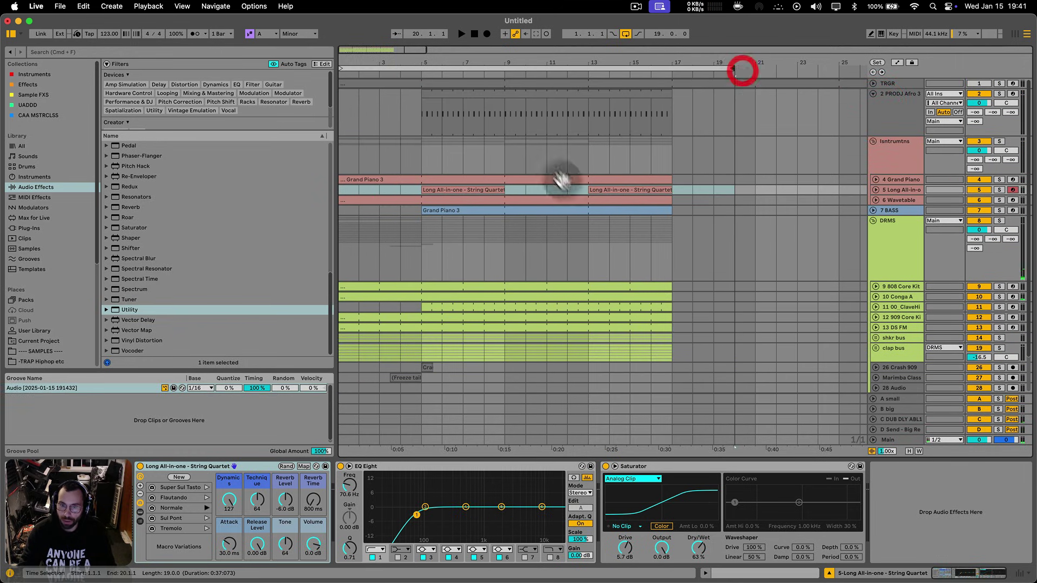
pyautogui.click(568, 157)
pyautogui.click(602, 129)
# - Cut the kick clip off at bar 13 and duplicate bars 13 to 17 of the instruments, bass and drums twice
pyautogui.moveTo(672, 108); pyautogui.dragTo(588, 95)
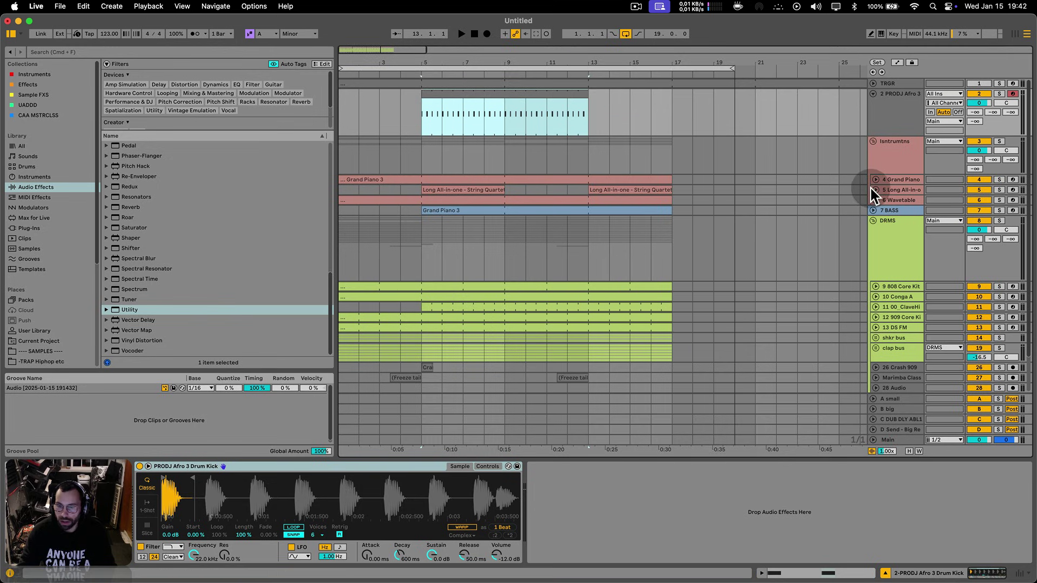
pyautogui.scroll(-3, 670, 303)
pyautogui.moveTo(671, 304); pyautogui.dragTo(588, 132)
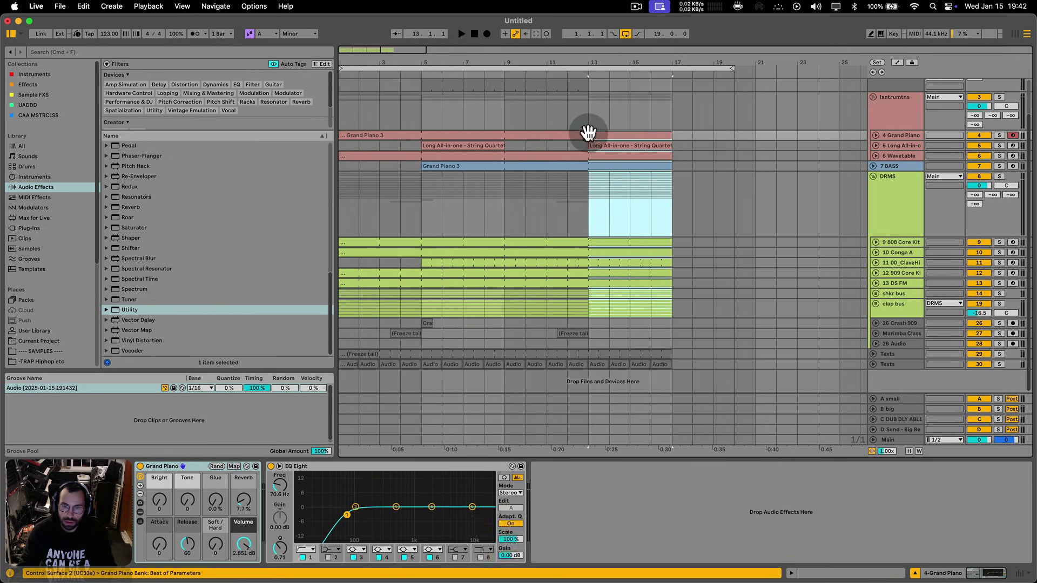
pyautogui.press('cmd+d')
pyautogui.press('cmd+d')
pyautogui.scroll(-3, 684, 62)
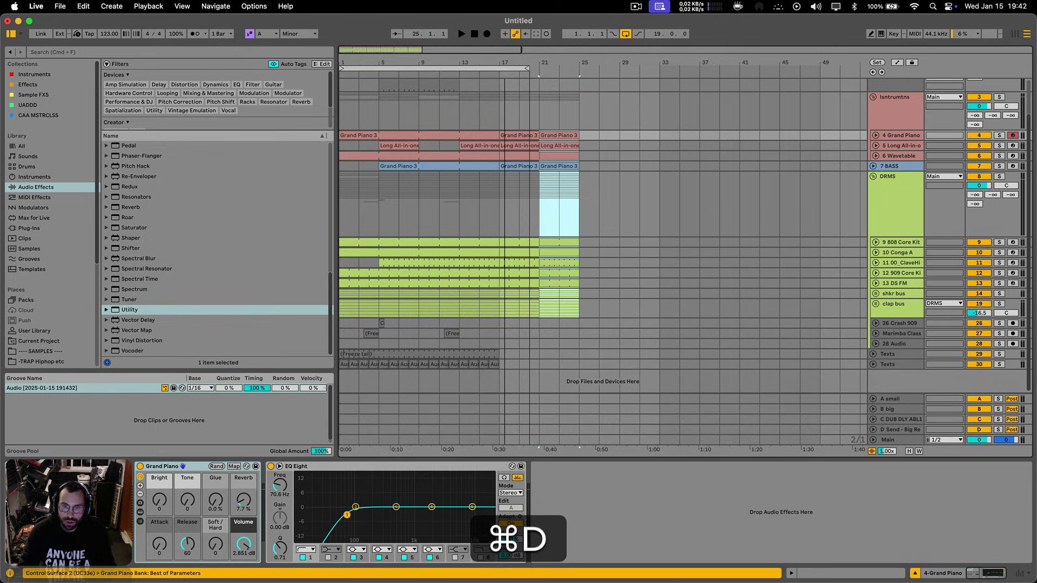
# - Extend the arrangement loop to 30 bars and add locators at bars 13 and 25
pyautogui.moveTo(525, 69); pyautogui.dragTo(627, 69)
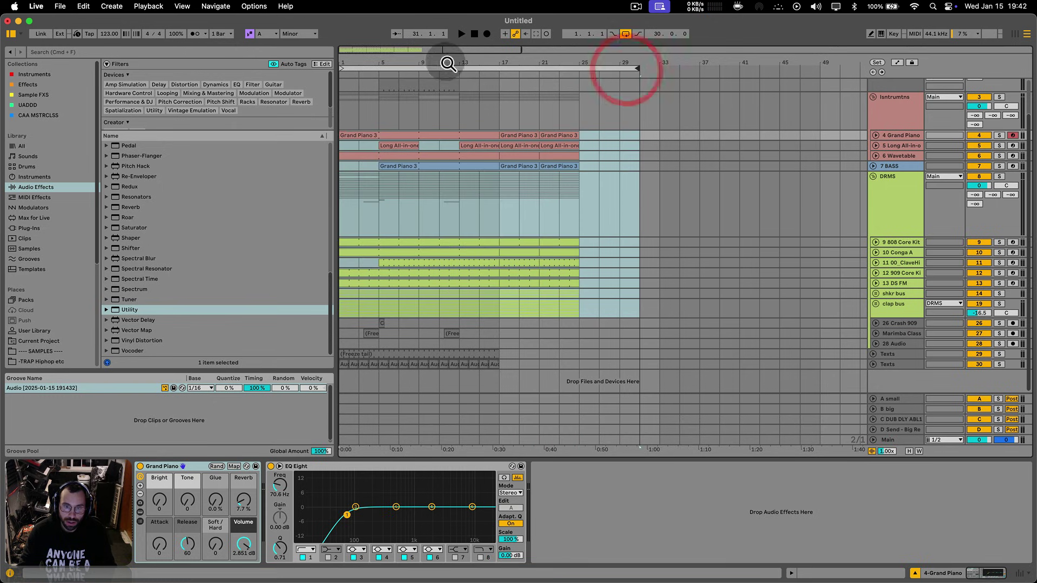
pyautogui.moveTo(447, 64); pyautogui.dragTo(509, 102)
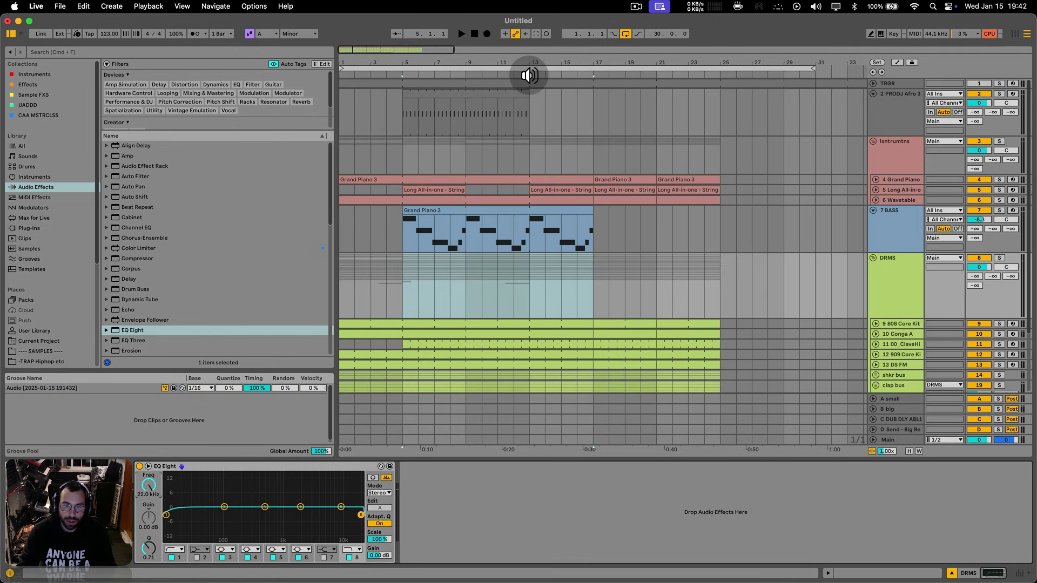
pyautogui.rightClick(530, 74)
pyautogui.click(546, 102)
pyautogui.rightClick(719, 74)
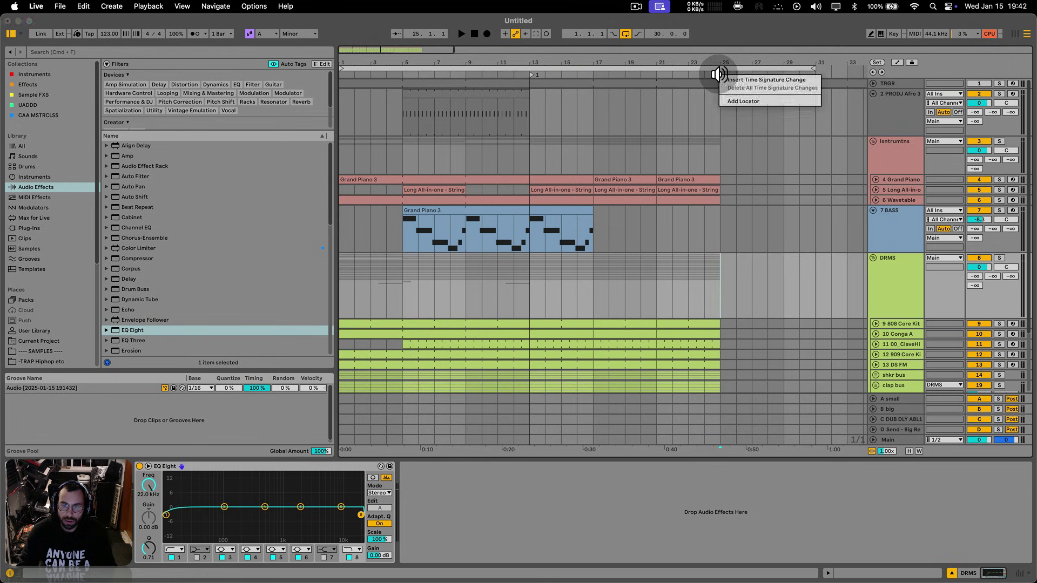
pyautogui.click(724, 79)
pyautogui.rightClick(719, 73)
pyautogui.click(730, 99)
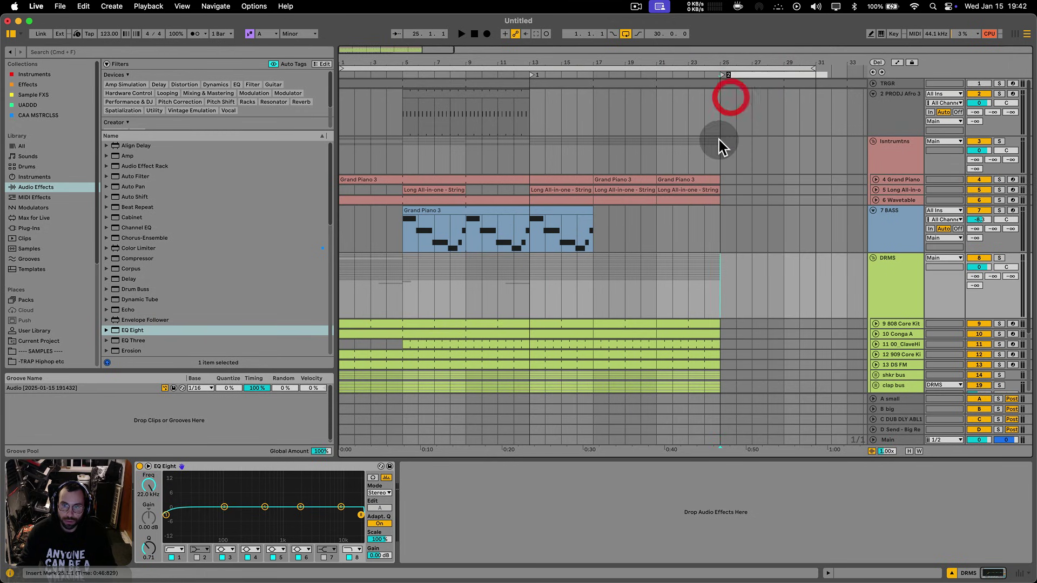
# - Automate the DRMS group's EQ Eight band 8 frequency to fall from bar 13 to 1.01 kHz at bar 17
pyautogui.click(718, 143)
pyautogui.scroll(-4, 699, 216)
pyautogui.moveTo(859, 214); pyautogui.dragTo(897, 204)
pyautogui.press('a')
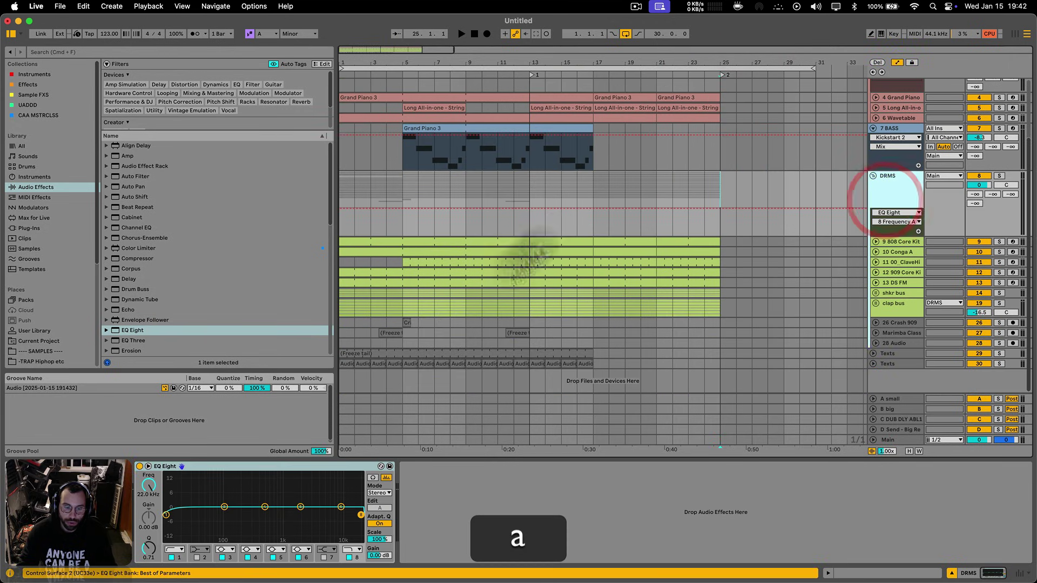
pyautogui.click(358, 559)
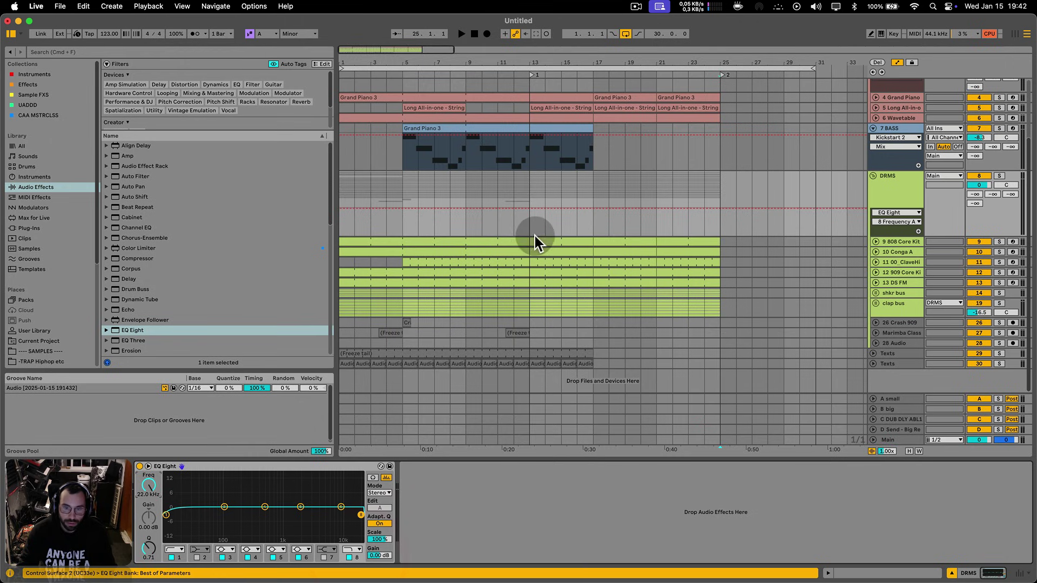
pyautogui.click(529, 208)
pyautogui.click(655, 214)
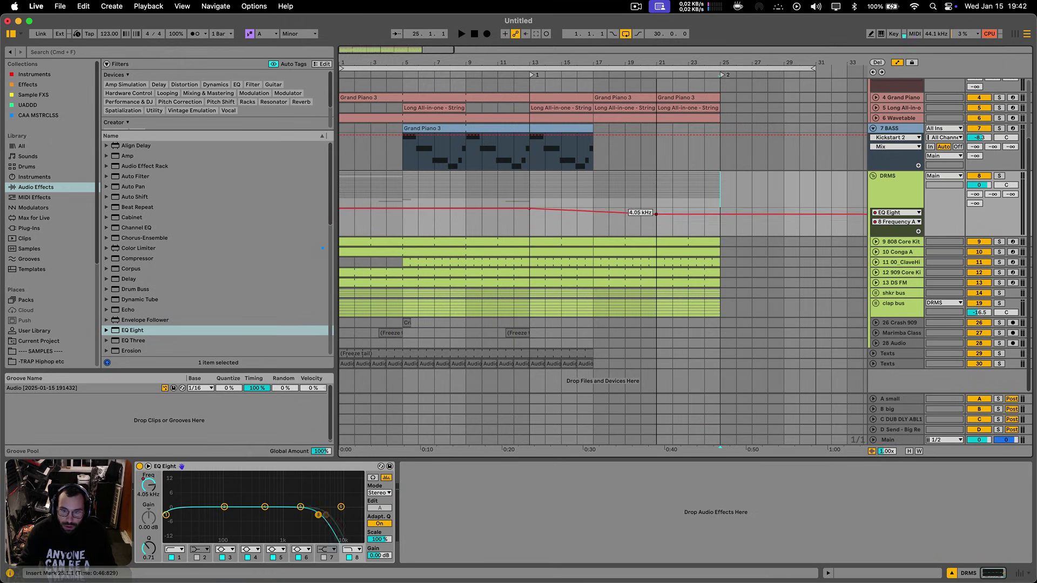
pyautogui.click(605, 231)
pyautogui.press('space')
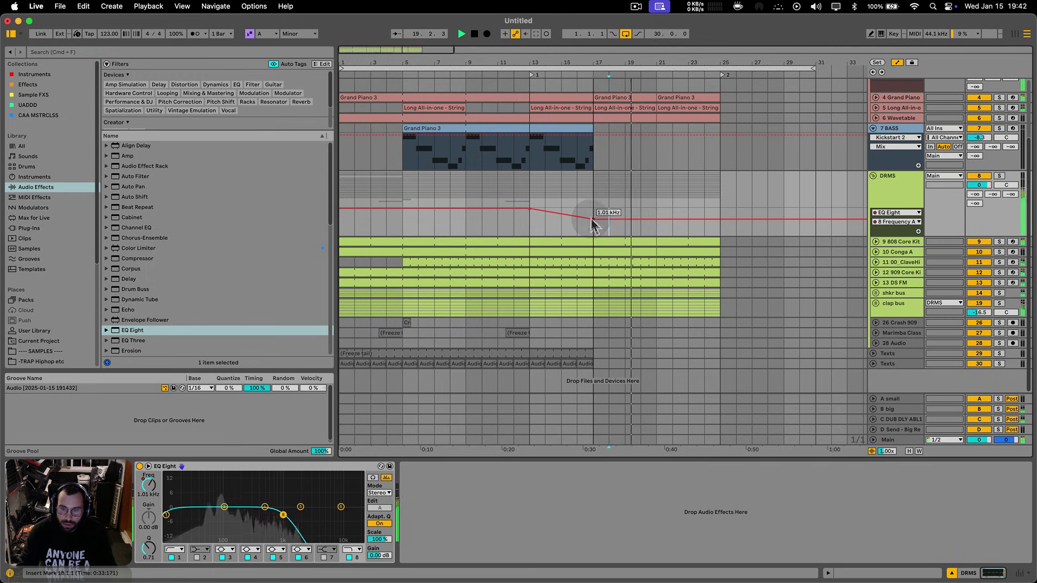
pyautogui.press('a')
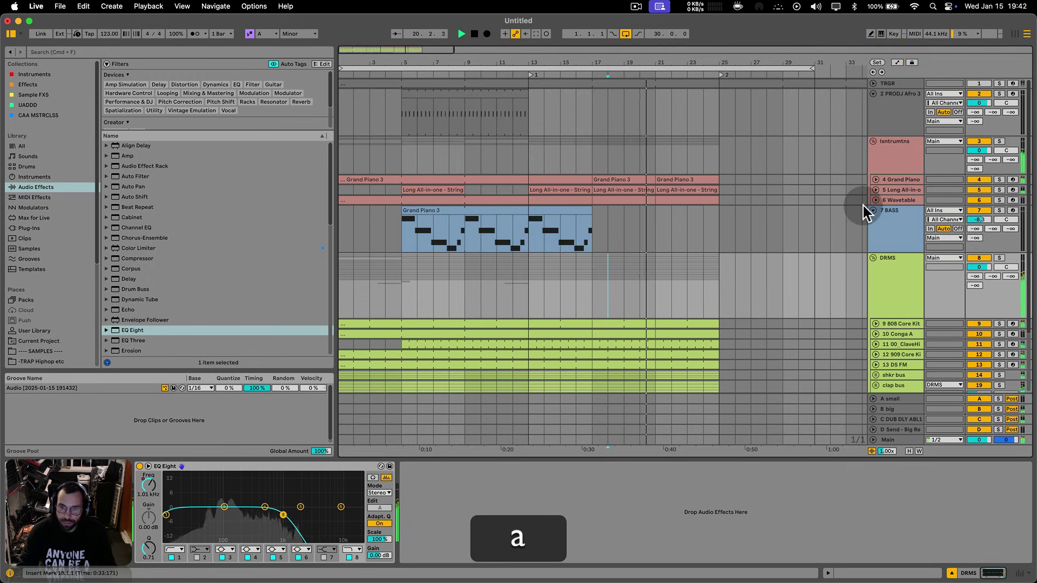
# - Expand the instrument tracks and delete the Wavetable clip between bars 21 and 25
pyautogui.keyDown('alt'); pyautogui.click(876, 190); pyautogui.keyUp('alt')
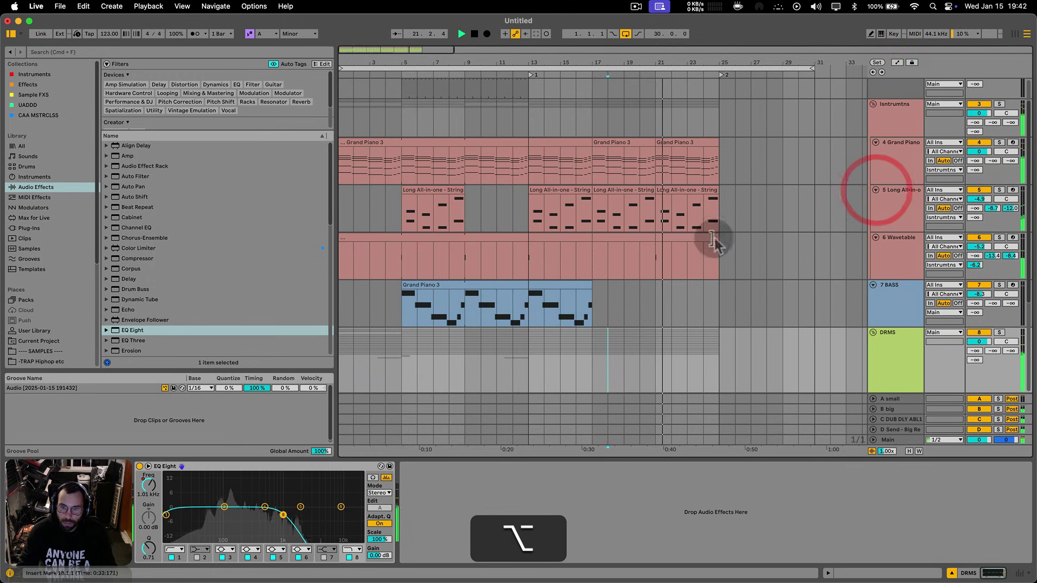
pyautogui.click(685, 232)
pyautogui.scroll(-3, 689, 243)
pyautogui.scroll(-2, 686, 244)
pyautogui.press('BackSpace')
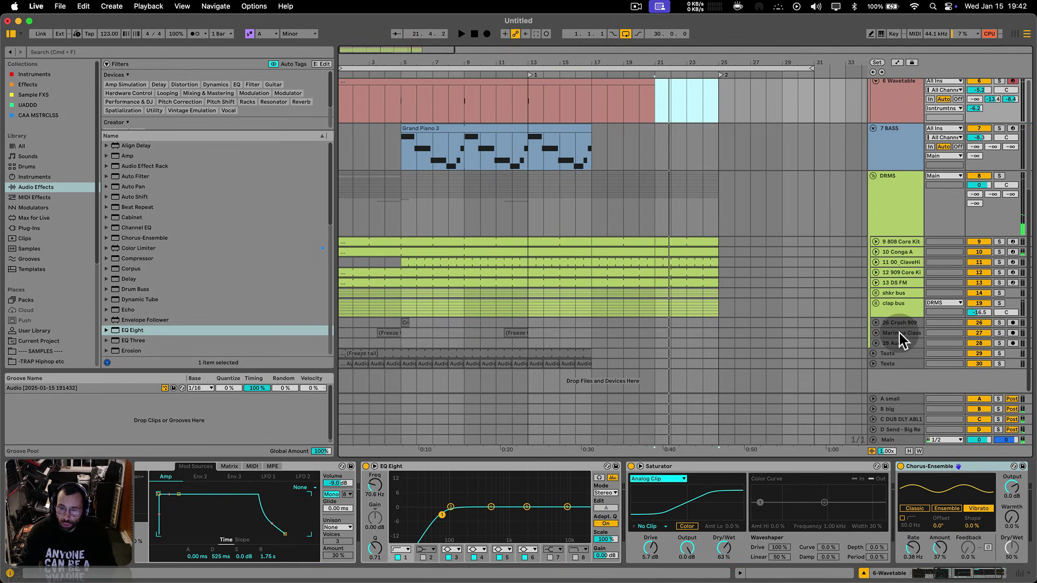
# - Insert a new MIDI track below the clap bus and expand it
pyautogui.click(893, 309)
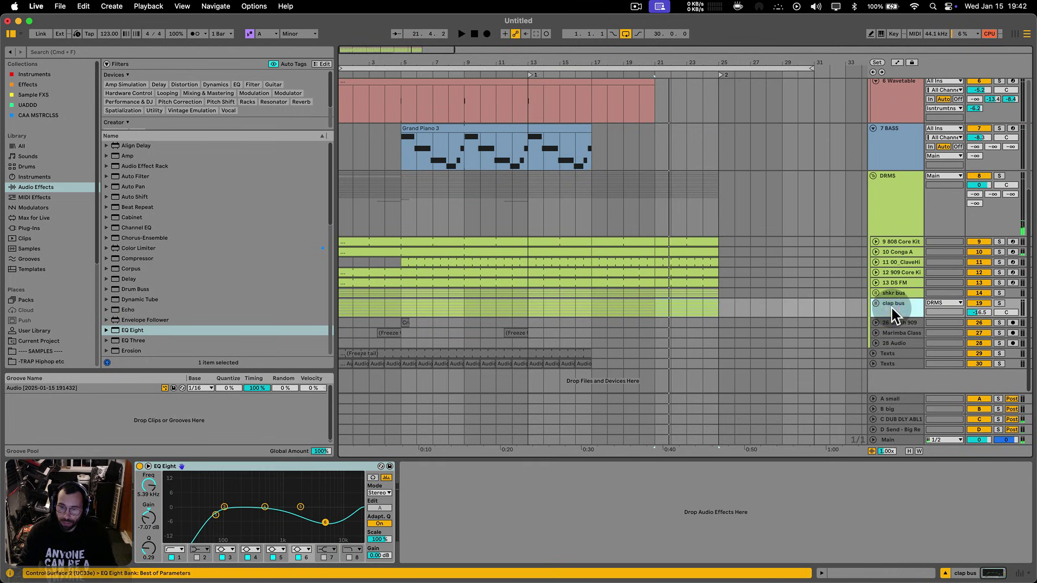
pyautogui.press('shift+super+t')
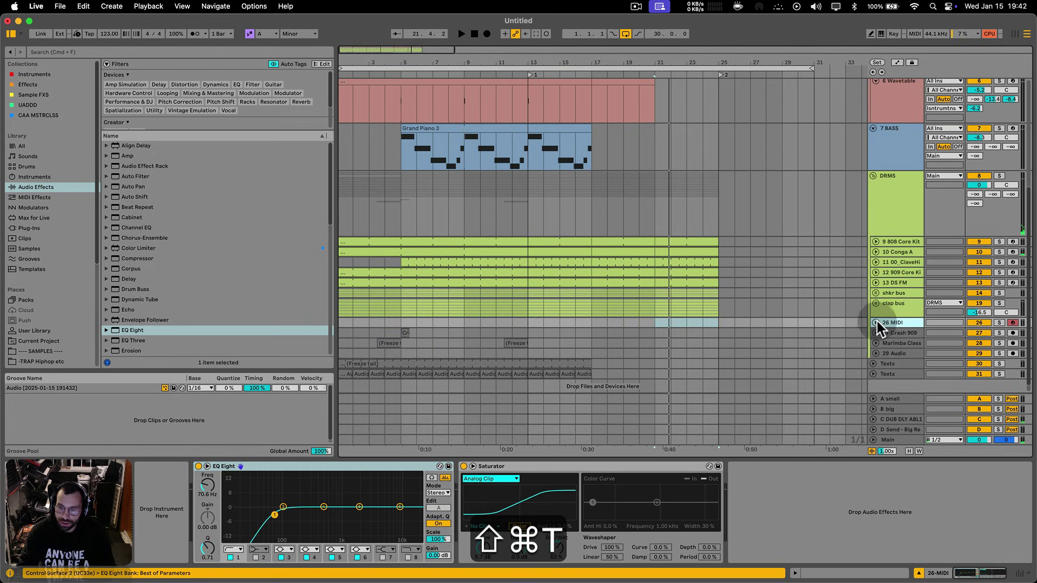
pyautogui.click(876, 322)
pyautogui.press('a')
pyautogui.press('a')
# - Filter the drum library to Ableton one-shot snares, search for 909 and preview Snare 909 Tune 1.wav
pyautogui.click(28, 166)
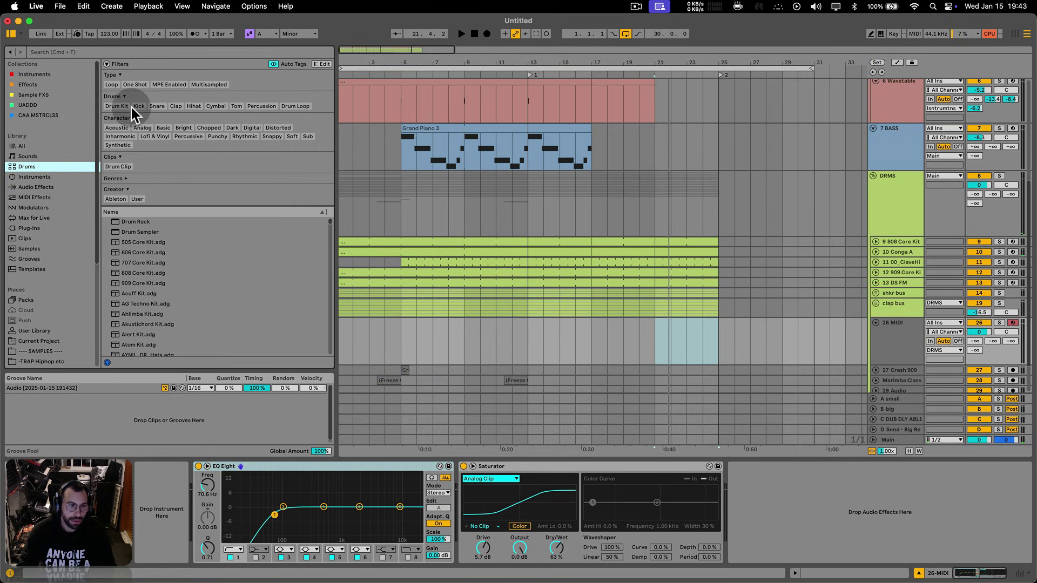
pyautogui.click(135, 85)
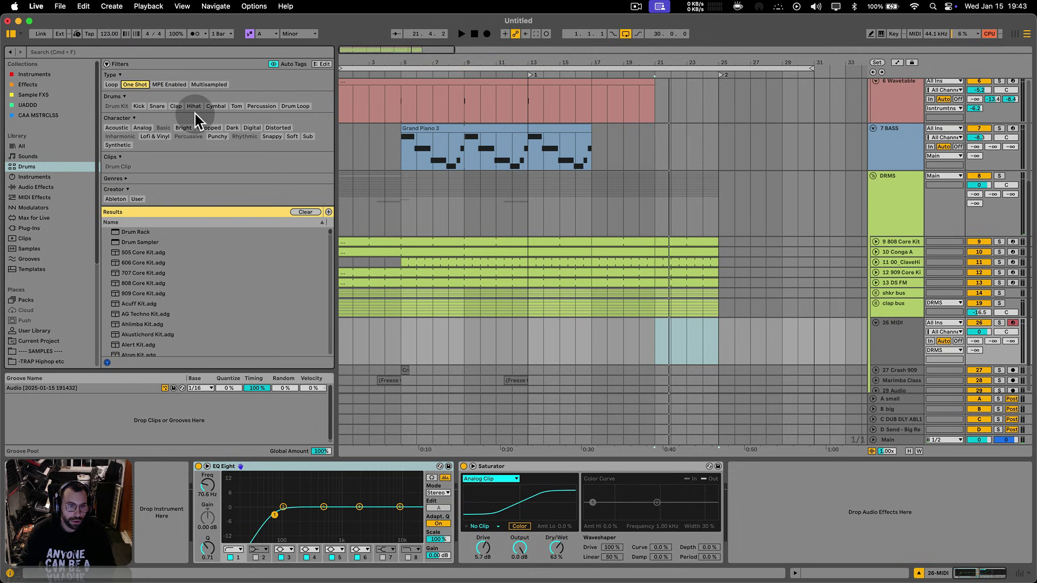
pyautogui.click(157, 105)
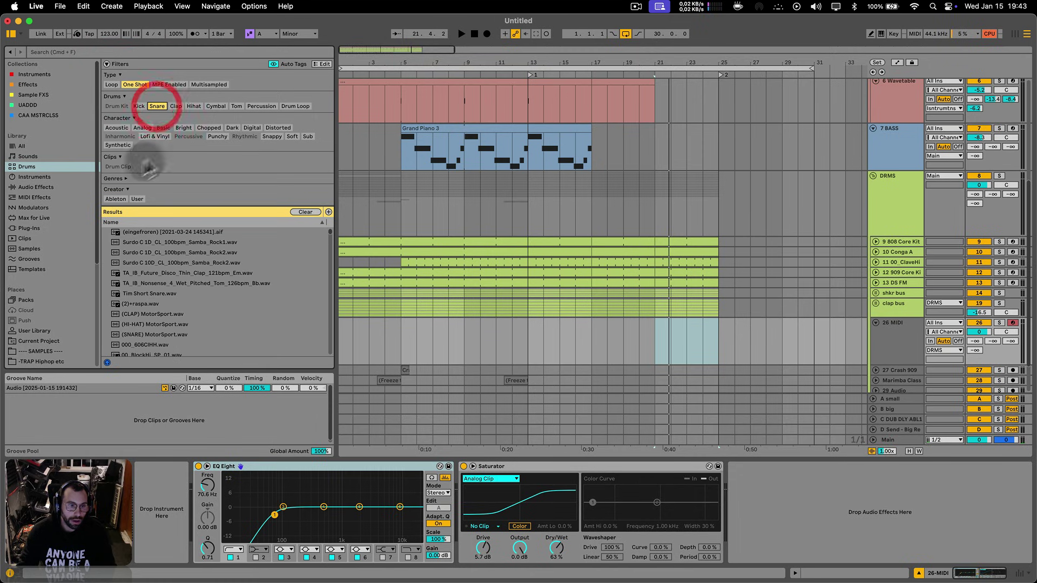
pyautogui.click(113, 211)
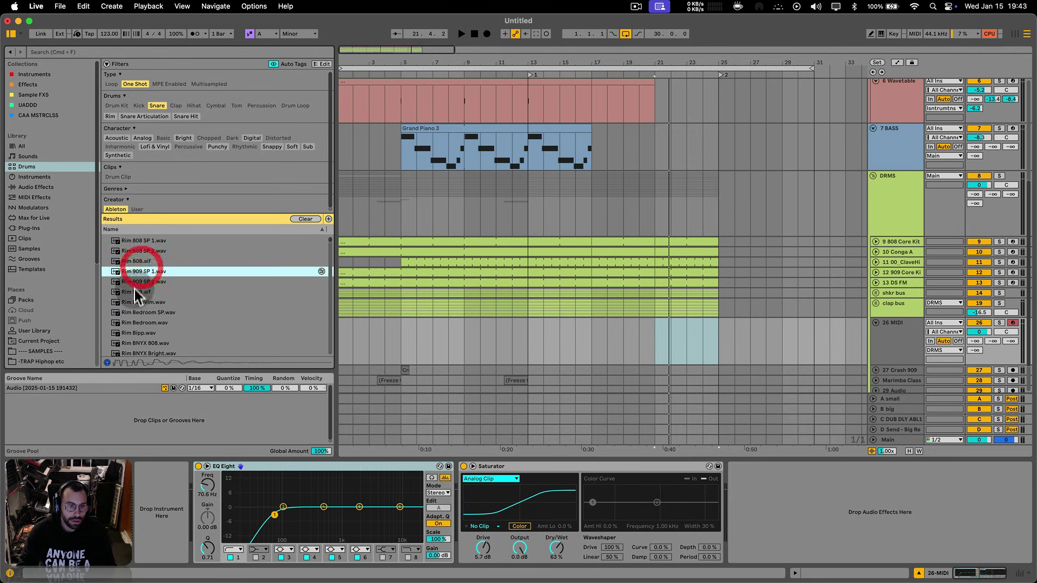
pyautogui.write('909')
pyautogui.click(142, 289)
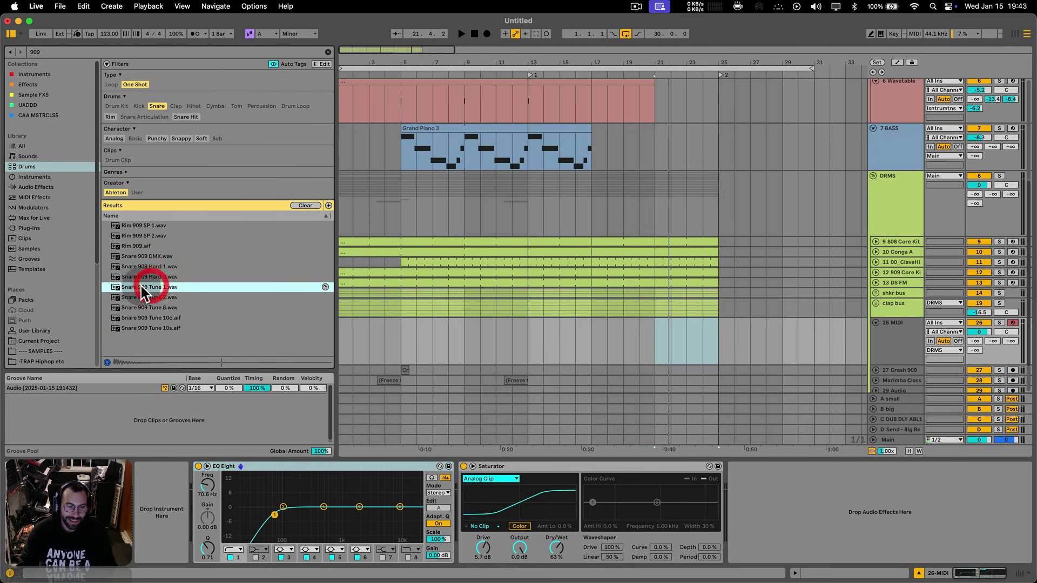
# - Load Snare 909 Tune 1.wav onto the new MIDI track and create an empty MIDI clip from bar 21 to 25
pyautogui.moveTo(142, 288); pyautogui.dragTo(713, 357)
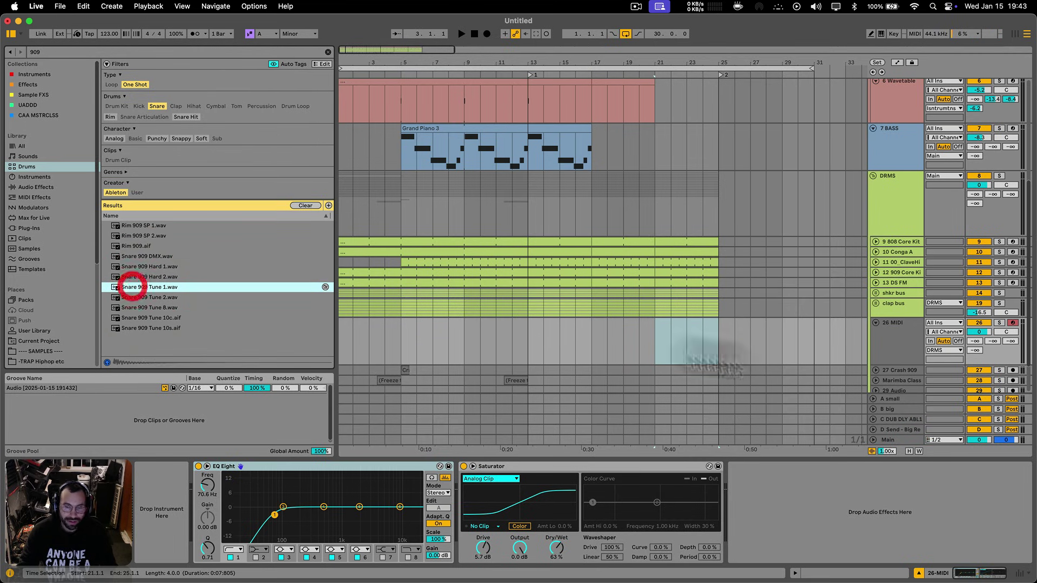
pyautogui.click(882, 339)
pyautogui.click(152, 289)
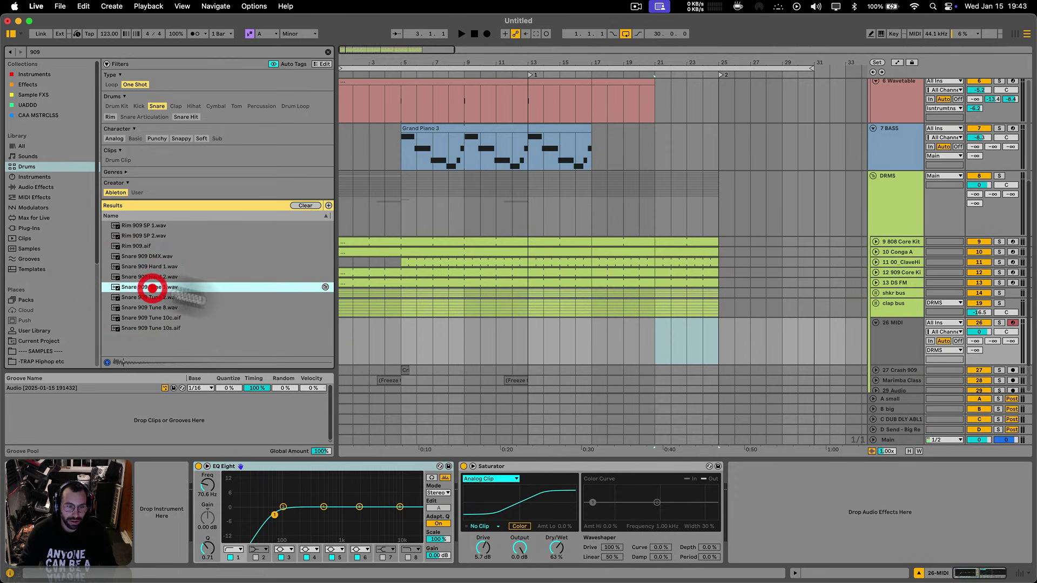
pyautogui.moveTo(152, 289); pyautogui.dragTo(718, 343)
pyautogui.press('shift+super+m')
pyautogui.press('shift+super+b')
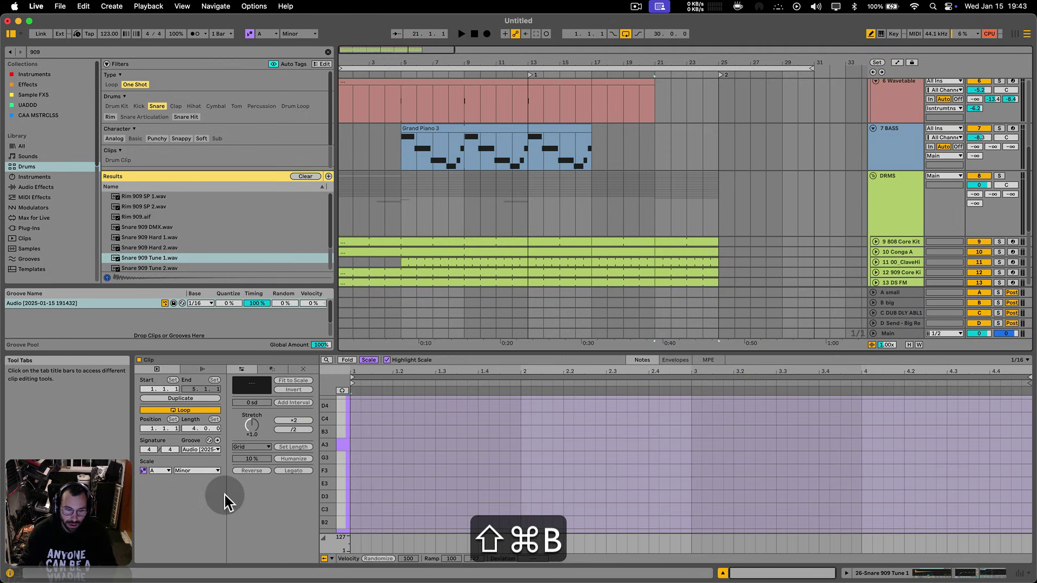
# - Fill the snare clip's first bar with sixteenth notes on C3 and loop that one bar
pyautogui.press('b')
pyautogui.moveTo(355, 509); pyautogui.dragTo(518, 509)
pyautogui.press('b')
pyautogui.press('super+b')
pyautogui.click(300, 464)
pyautogui.press('super+l')
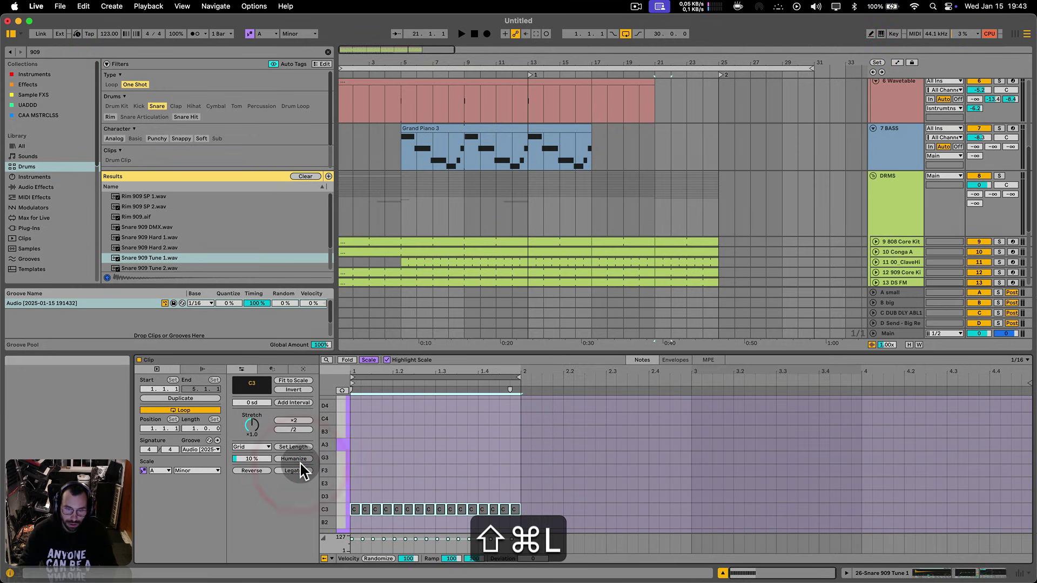
# - Audition the snare roll and move its track out of the drum group to sit directly below BASS
pyautogui.hotkey('shift', 'Tab')
pyautogui.press('space')
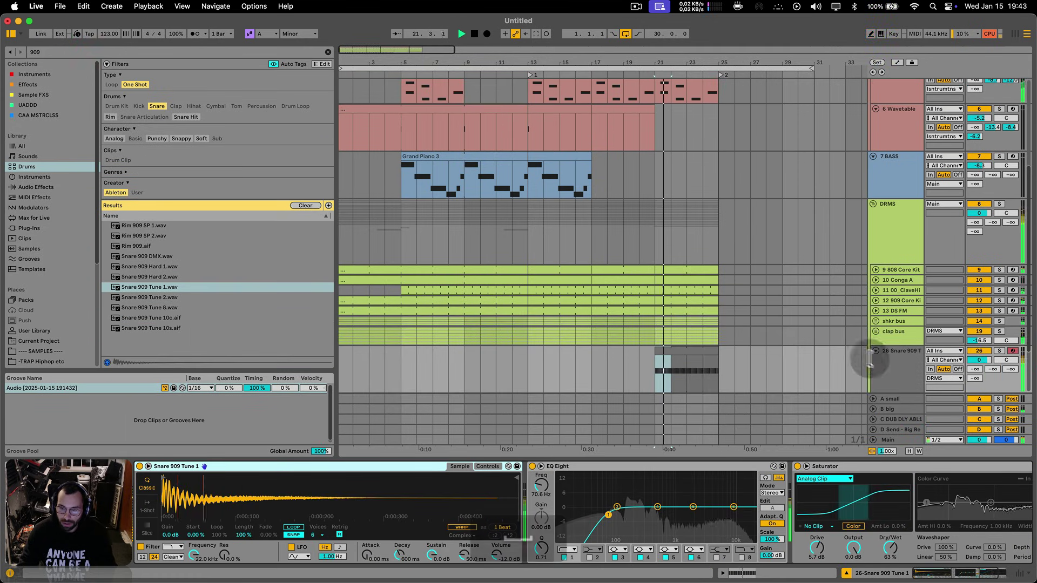
pyautogui.press('space')
pyautogui.moveTo(897, 373); pyautogui.dragTo(903, 204)
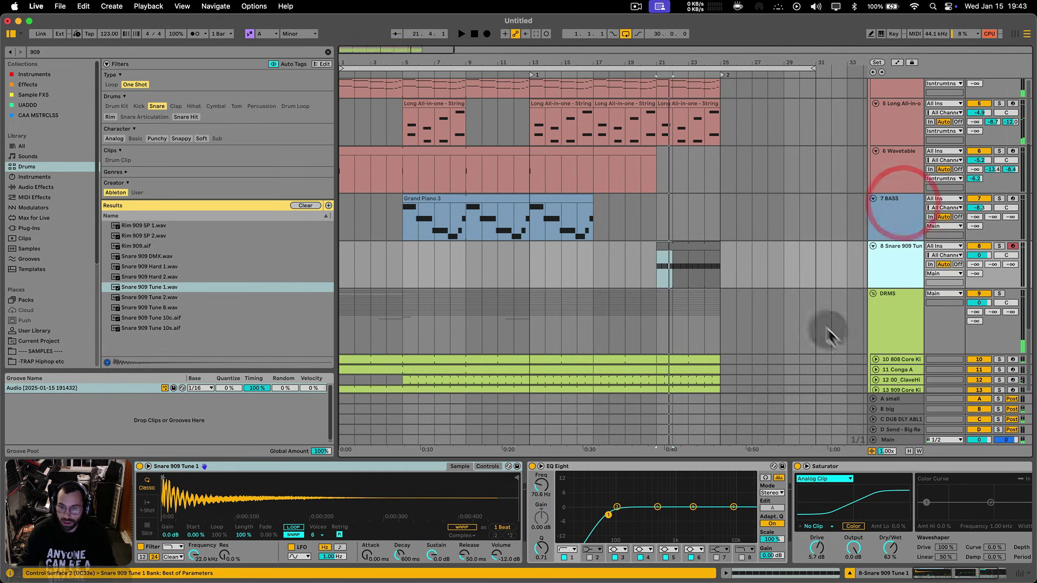
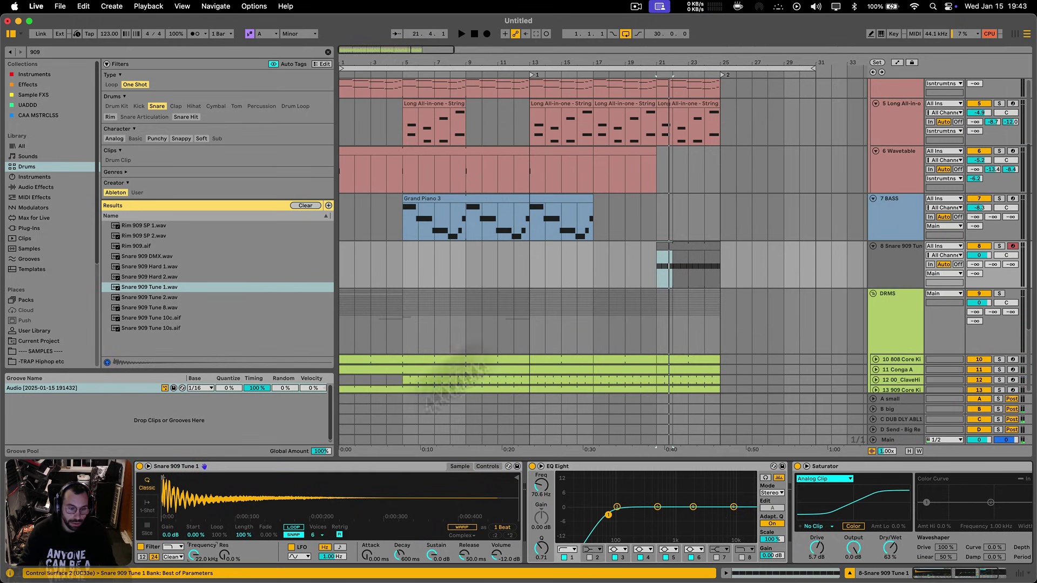
# - Automate the snare's filter frequency to rise from about 195 Hz at bar 21 through about 522 Hz at bar 22 to 22.0 kHz at bar 25
pyautogui.press('a')
pyautogui.press('b')
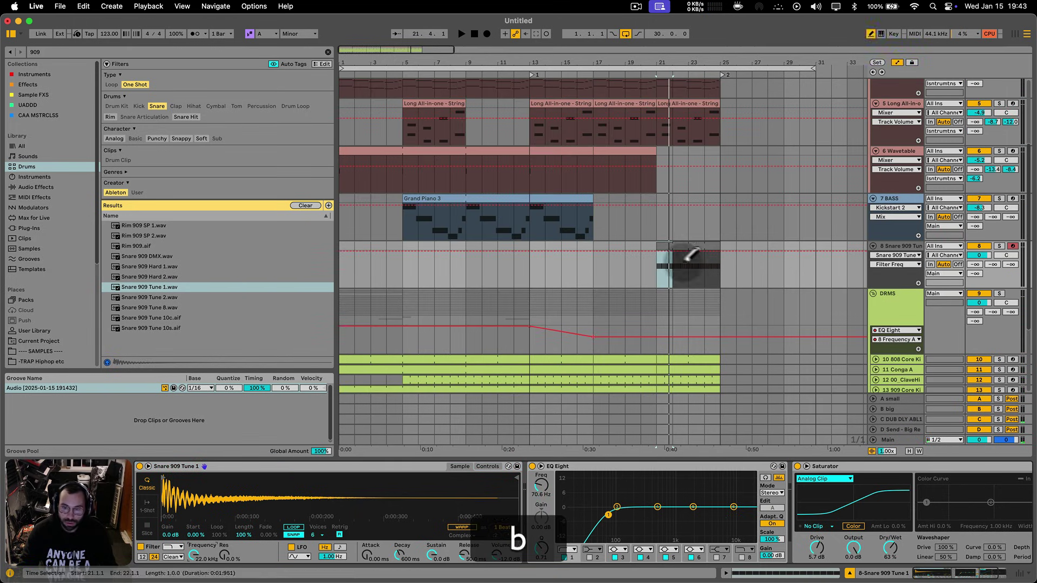
pyautogui.click(659, 274)
pyautogui.click(702, 262)
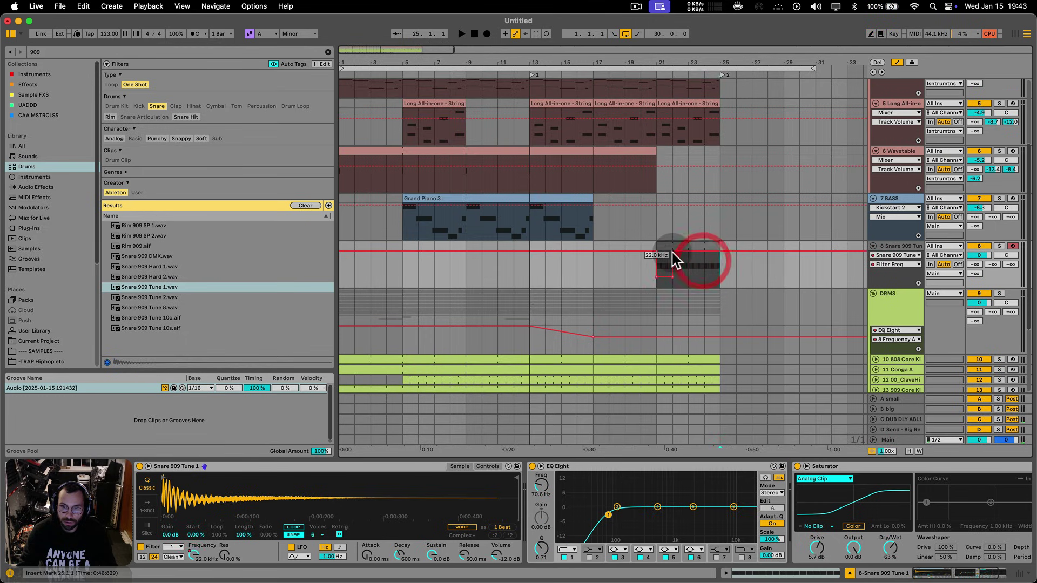
pyautogui.click(662, 270)
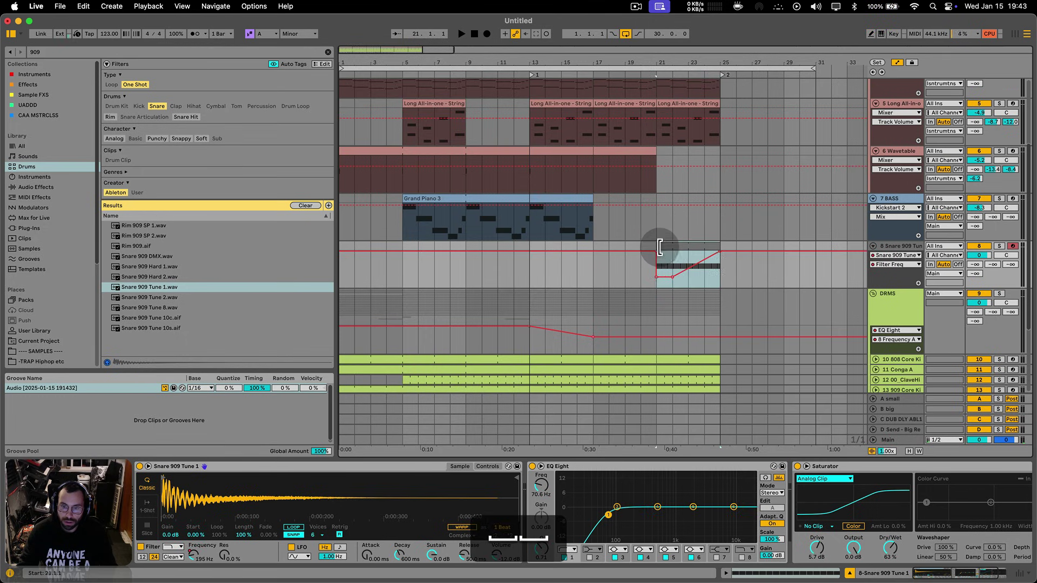
pyautogui.press('space')
pyautogui.moveTo(672, 277); pyautogui.dragTo(672, 272)
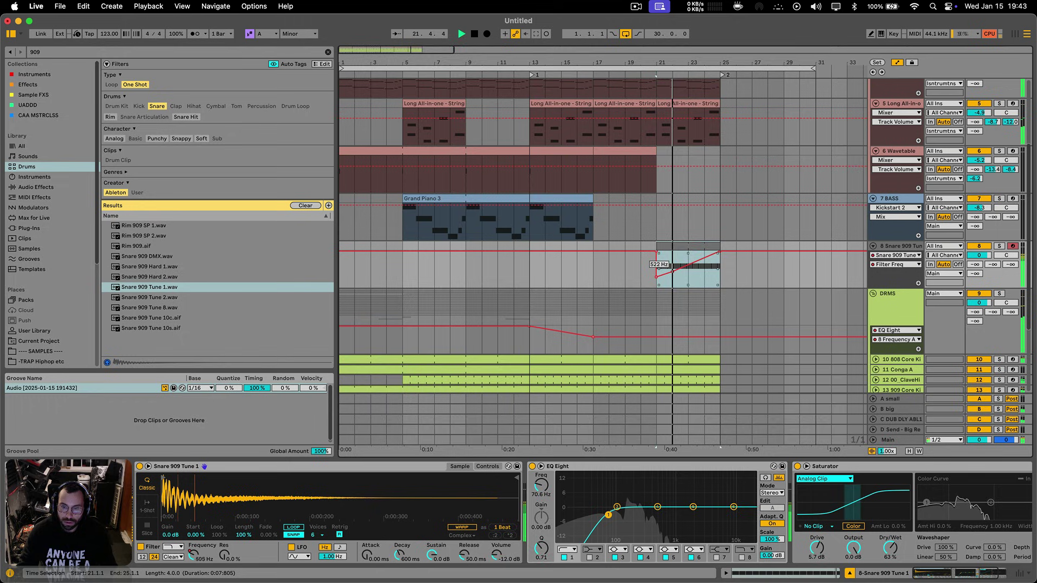
pyautogui.press('a')
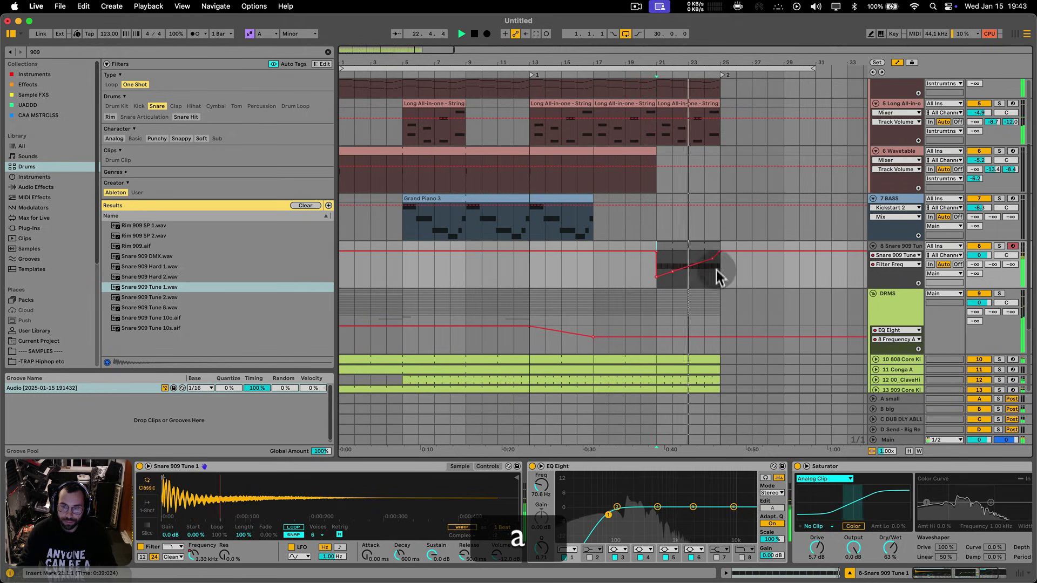
pyautogui.hotkey('alt', 'a')
# - Collapse all tracks and groups and add a locator at position 25.3
pyautogui.click(886, 251)
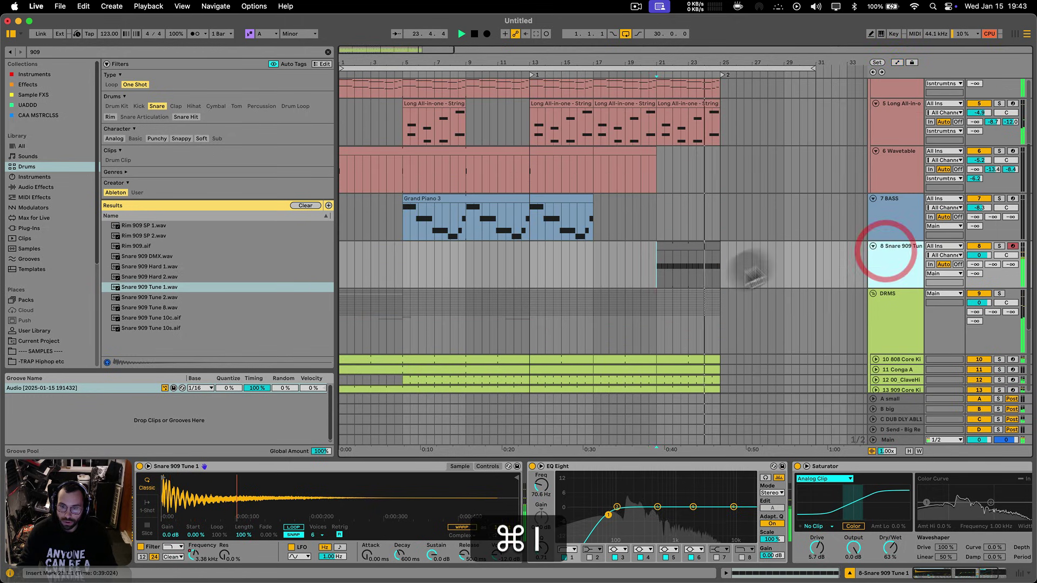
pyautogui.keyDown('alt'); pyautogui.keyDown('super'); pyautogui.click(874, 245); pyautogui.keyUp('super'); pyautogui.keyUp('alt')
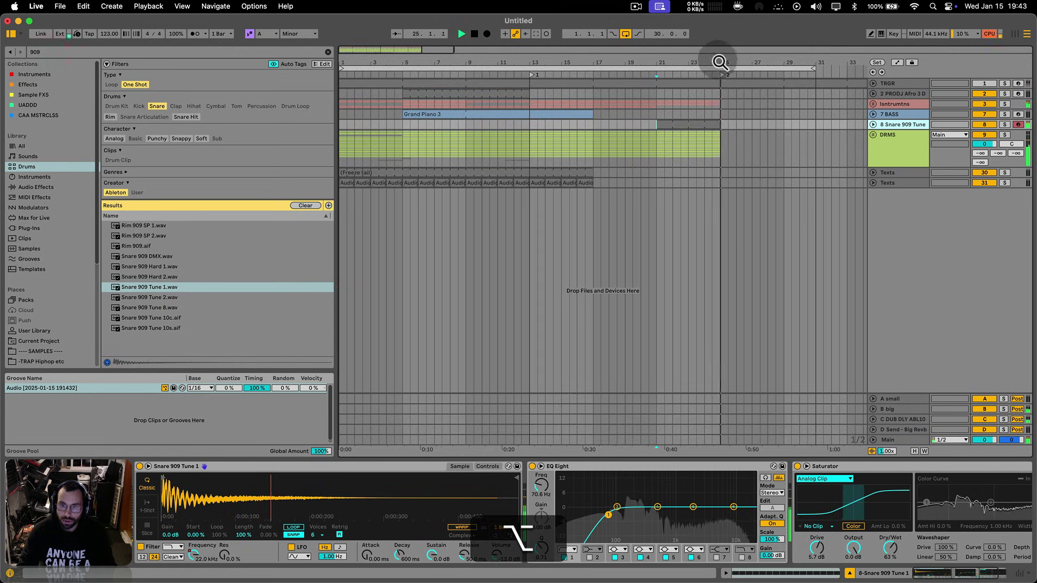
pyautogui.moveTo(719, 61); pyautogui.dragTo(679, 73)
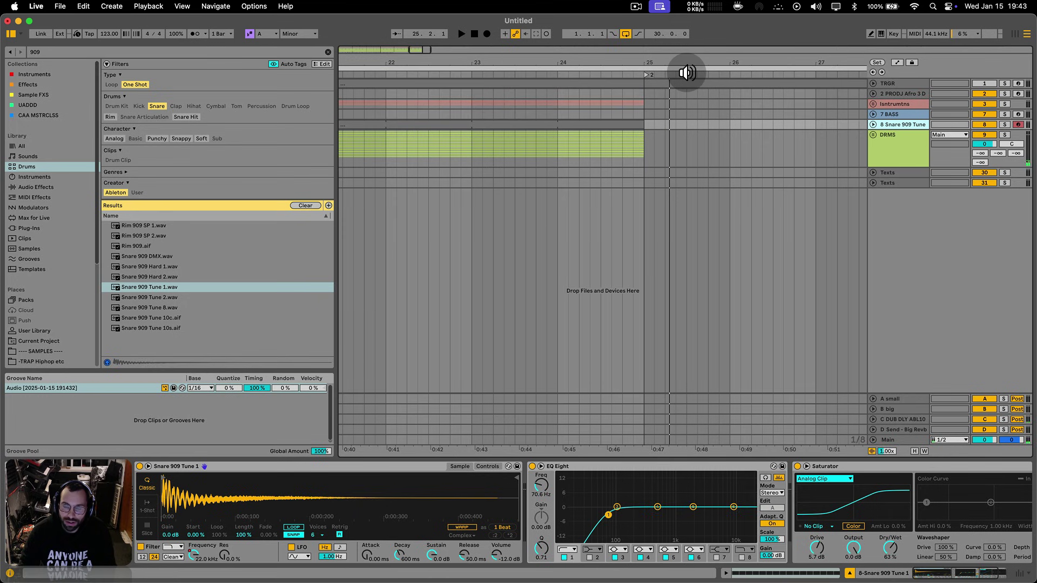
pyautogui.rightClick(686, 73)
pyautogui.click(700, 101)
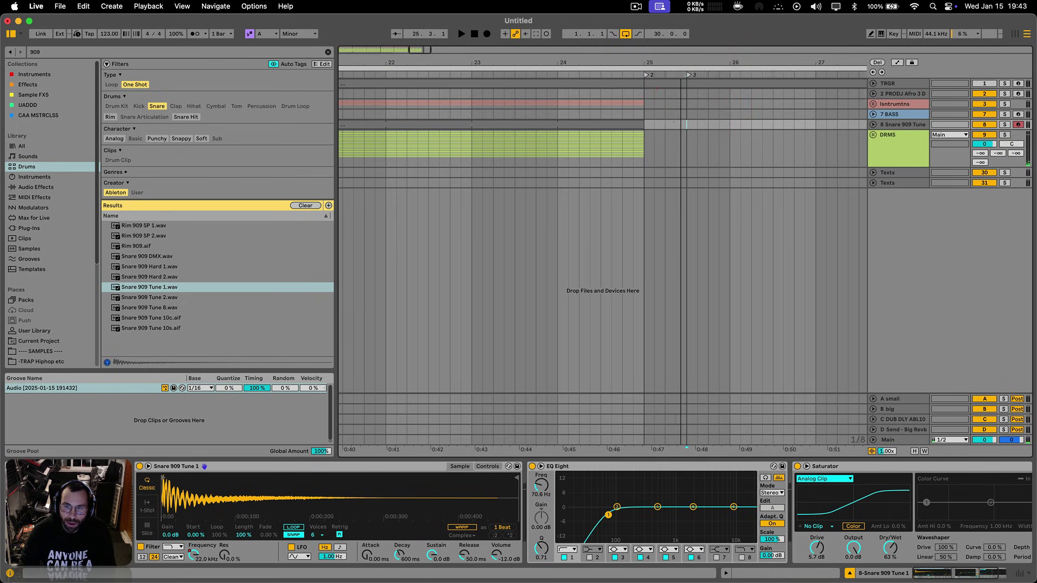
# - Insert a new audio track directly below the Snare 909 track
pyautogui.press('-')
pyautogui.press('-')
pyautogui.press('-')
pyautogui.press('-')
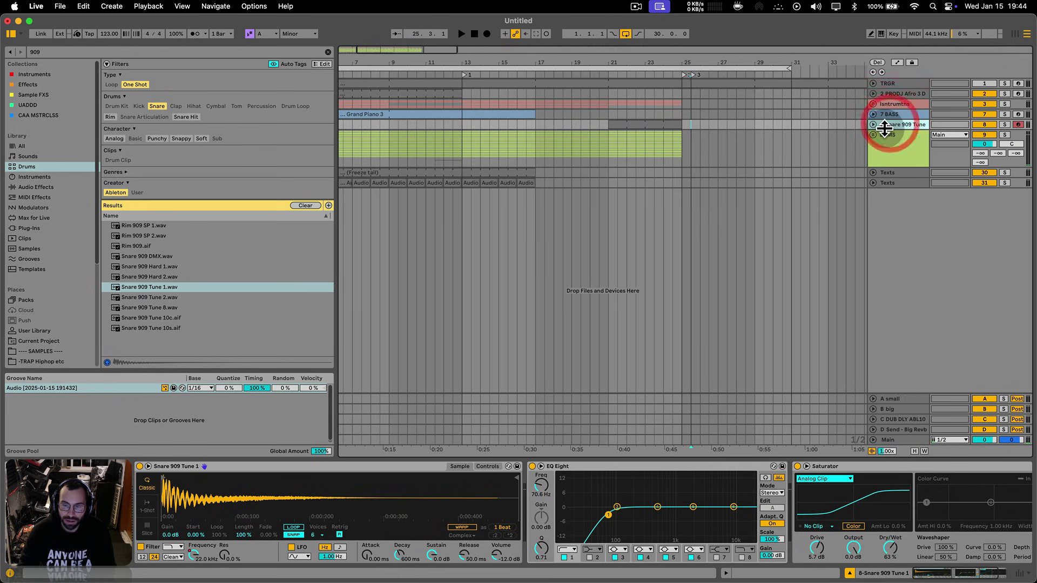
pyautogui.press('super')
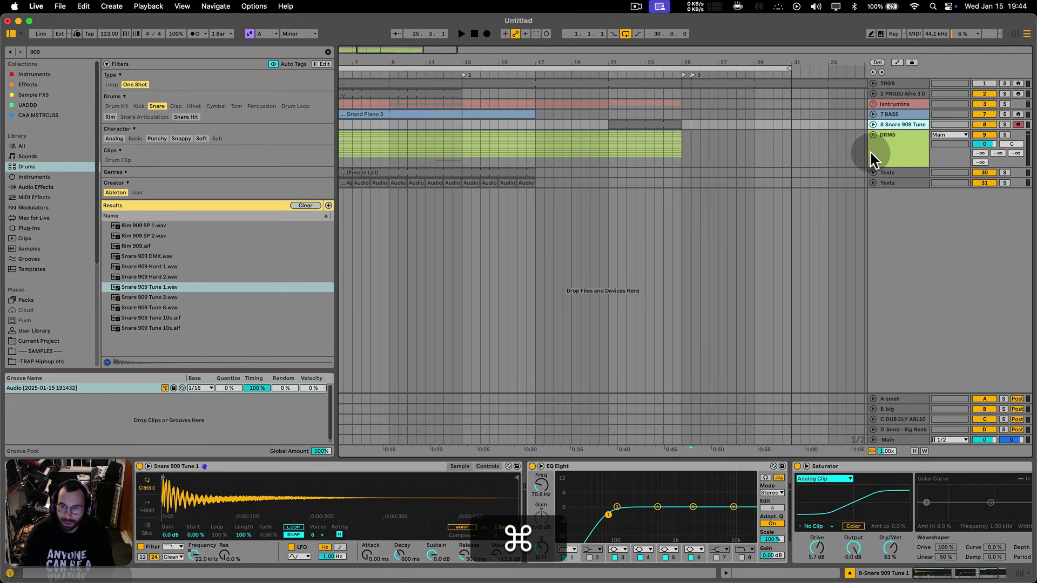
pyautogui.press('super+t')
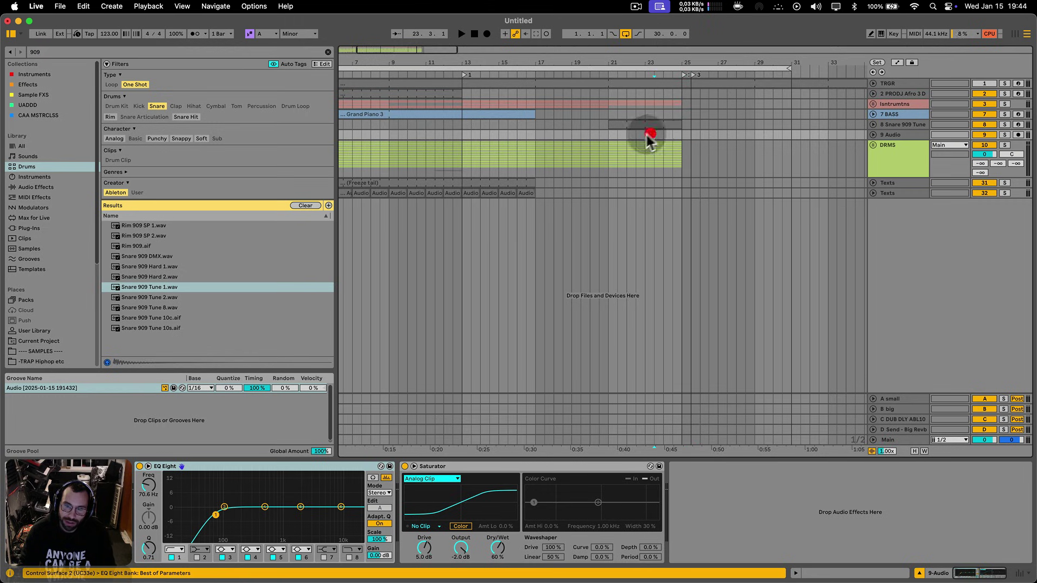
# - Play the arrangement from position 23.3 past bar 25 to check the timing of the pause
pyautogui.click(649, 137)
pyautogui.press('space')
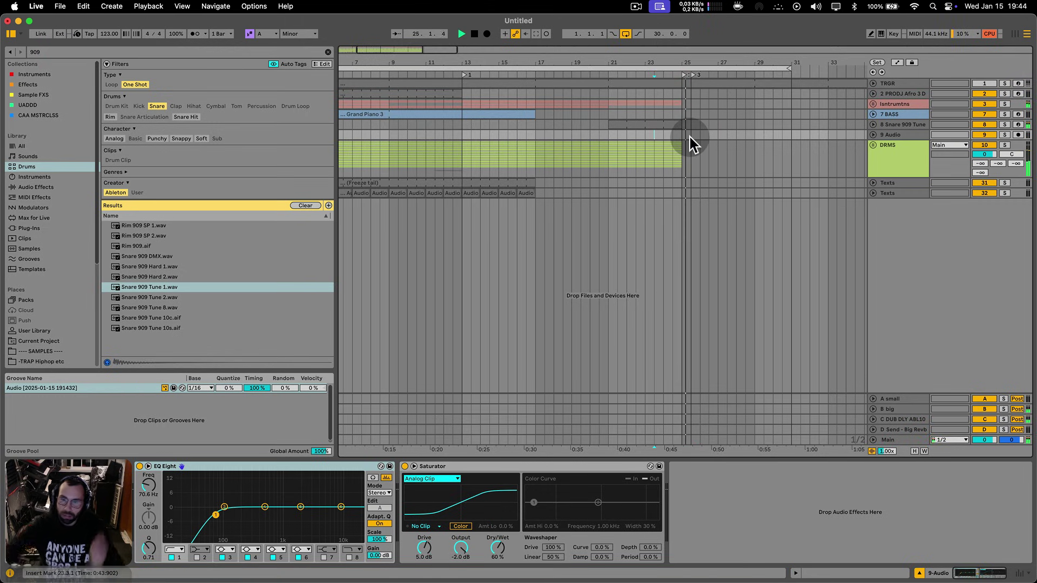
pyautogui.press('space')
pyautogui.hscroll(-2, 702, 166)
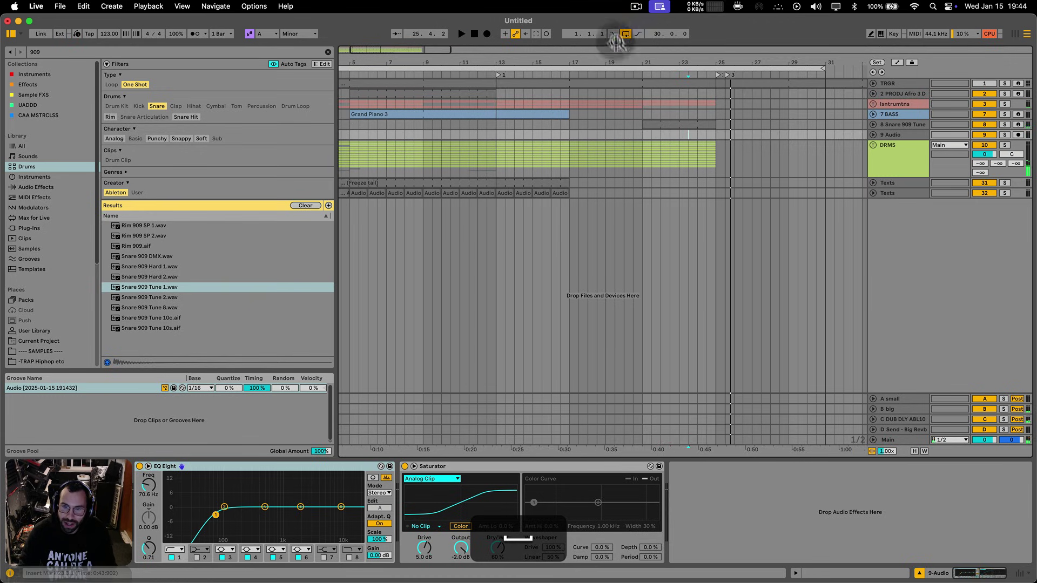
# - Copy bars 5 to 9 of all tracks from TRGR through the DRMS group and paste them at position 25.3
pyautogui.moveTo(605, 62); pyautogui.dragTo(605, 41)
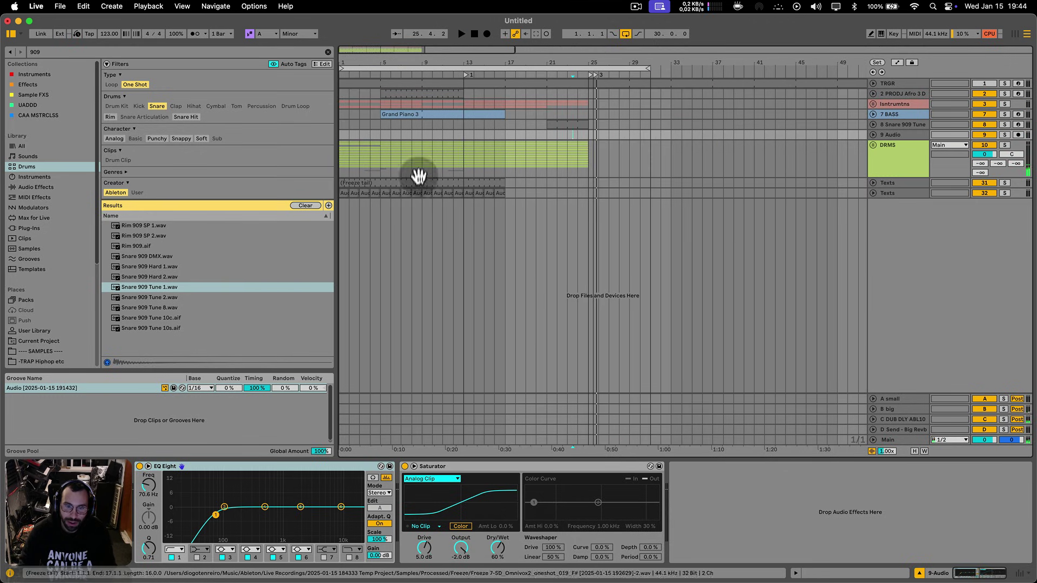
pyautogui.moveTo(423, 159); pyautogui.dragTo(384, 78)
pyautogui.press('super+c')
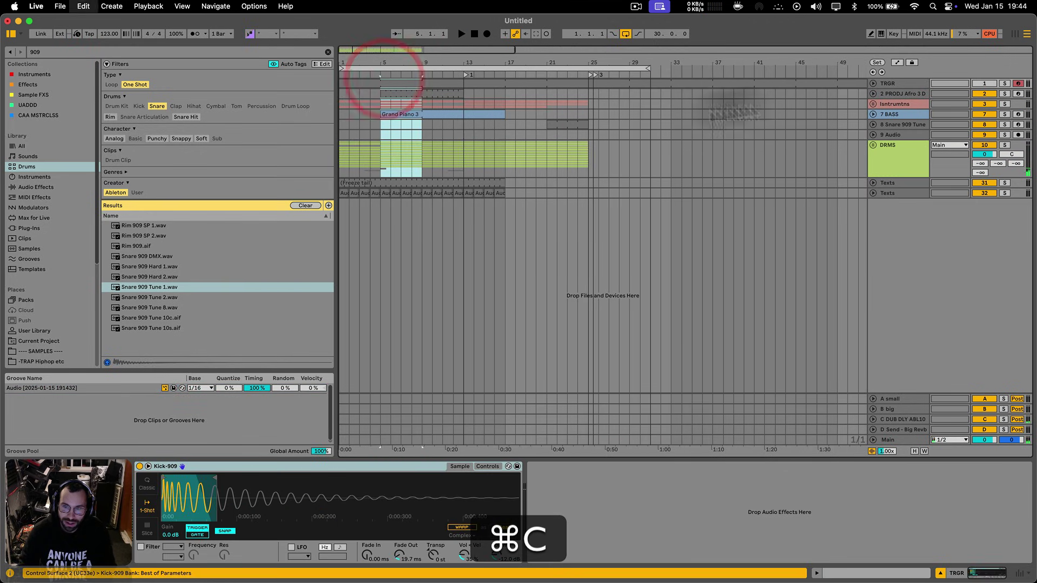
pyautogui.click(876, 84)
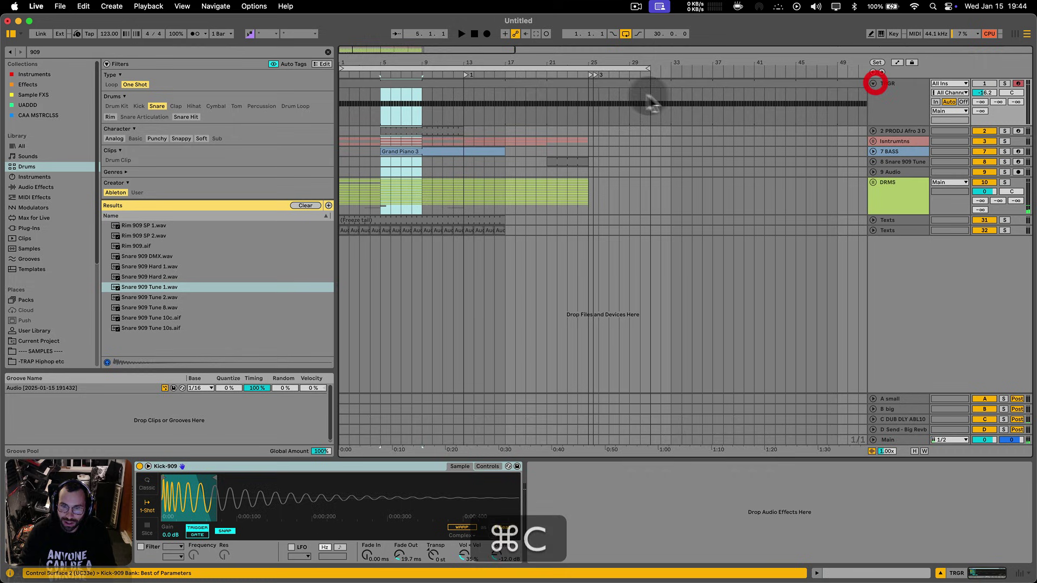
pyautogui.click(594, 99)
pyautogui.press('super+v')
pyautogui.press('super+v')
pyautogui.moveTo(593, 62); pyautogui.dragTo(658, 92)
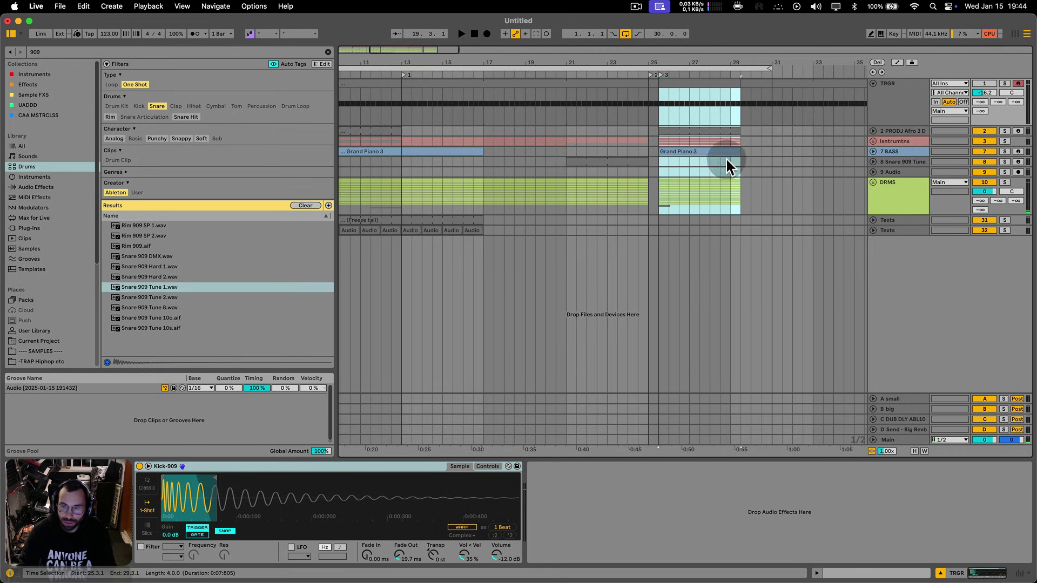
# - Clear the browser's 909 search and filters and filter the drums by Percussion
pyautogui.click(891, 171)
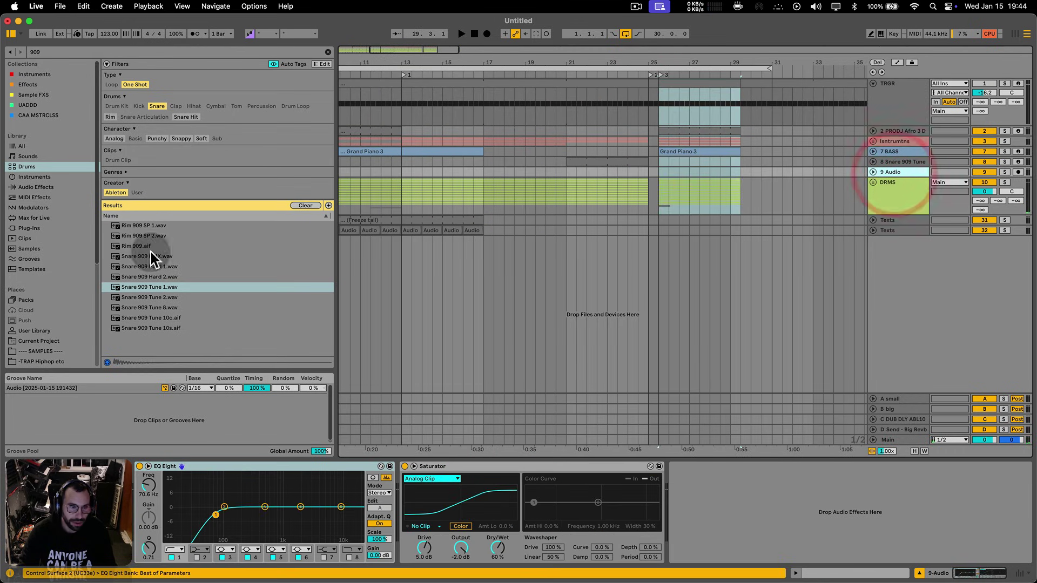
pyautogui.click(326, 52)
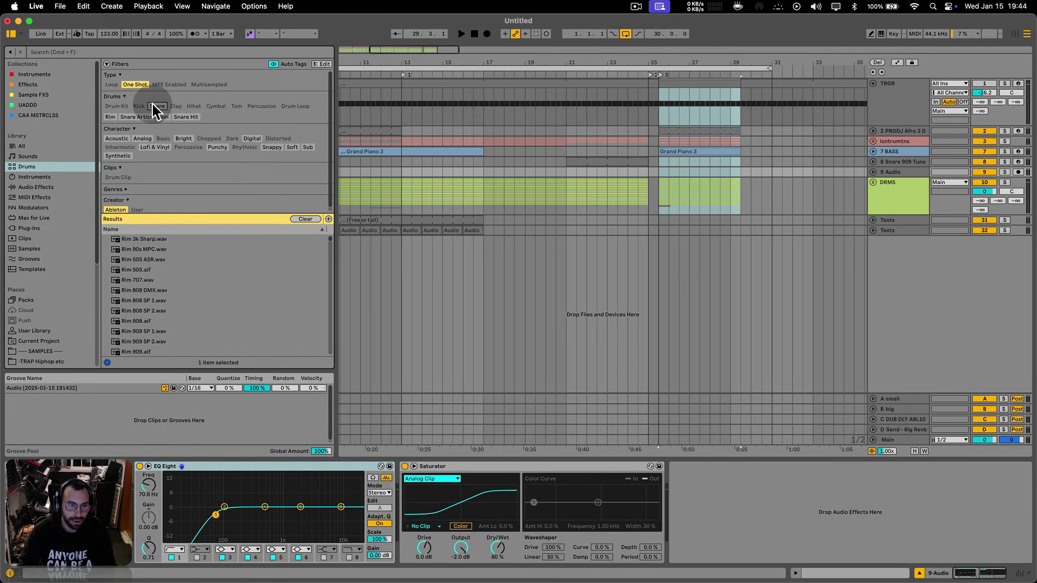
pyautogui.click(142, 92)
pyautogui.click(117, 199)
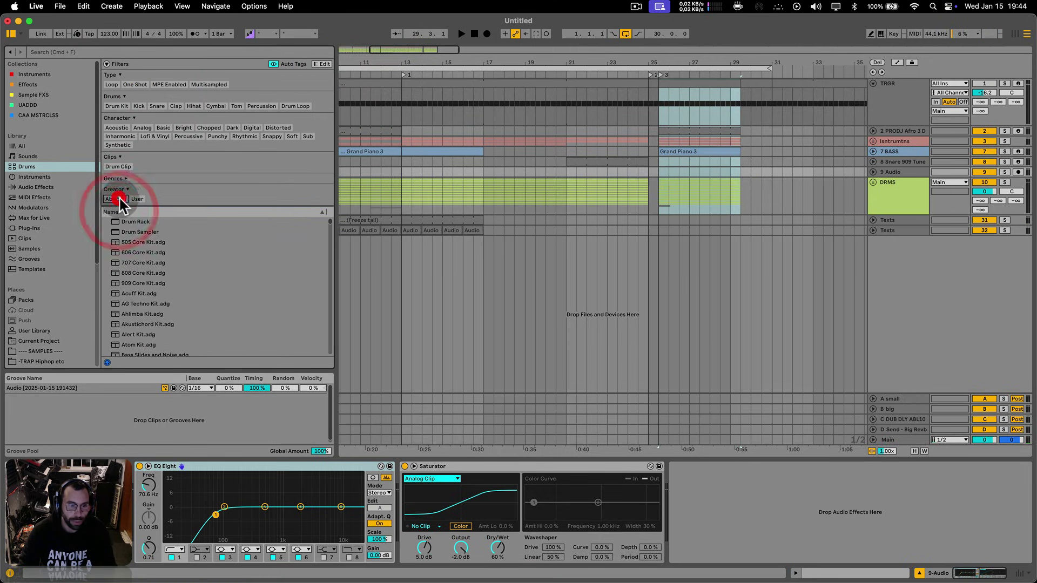
pyautogui.click(258, 105)
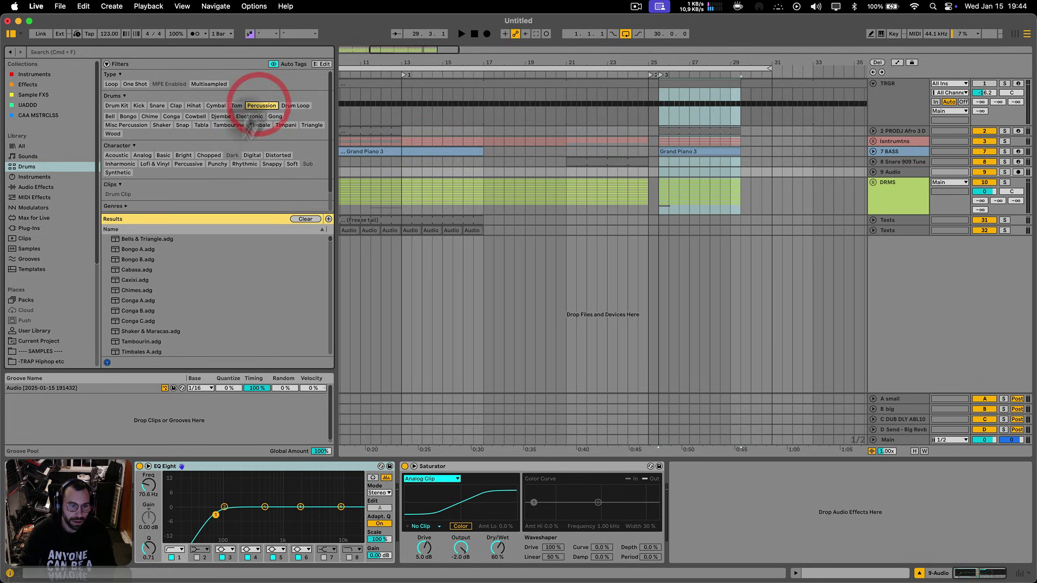
# - Audition Wood A and Timbales C, and load the Timbales C kit on a new track above the empty audio track
pyautogui.scroll(-4, 157, 281)
pyautogui.click(152, 302)
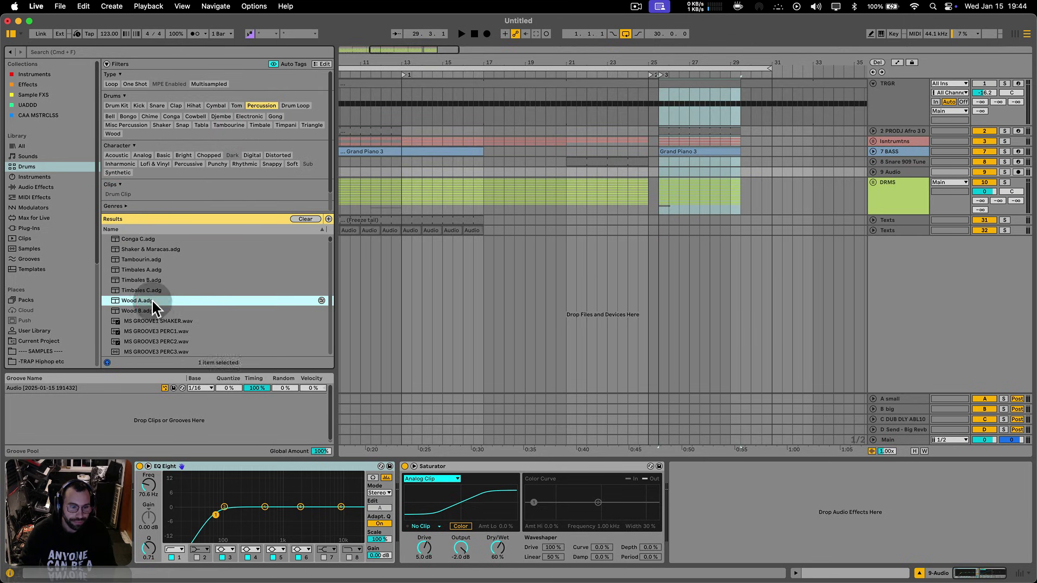
pyautogui.click(148, 291)
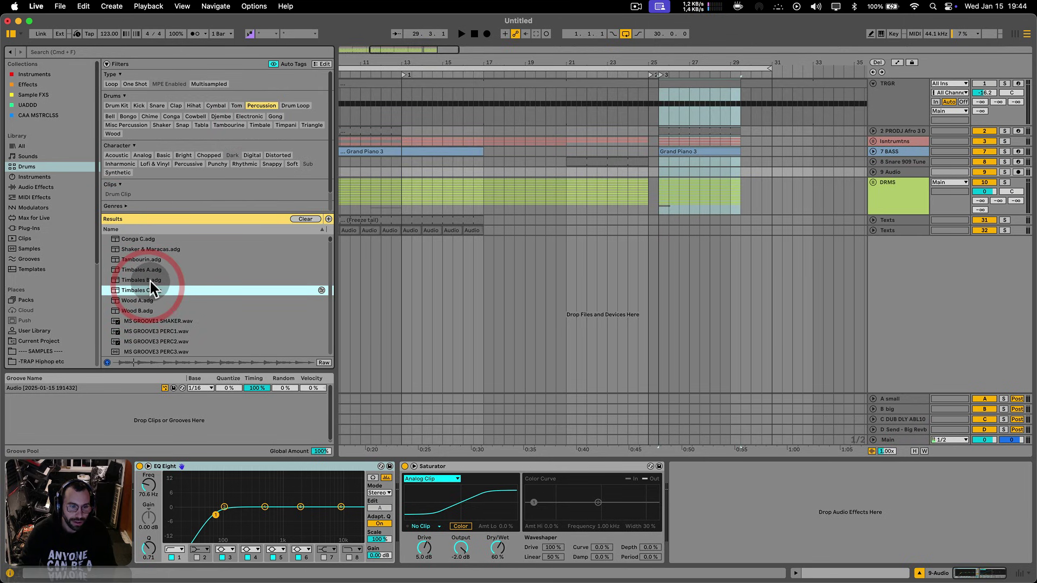
pyautogui.click(907, 172)
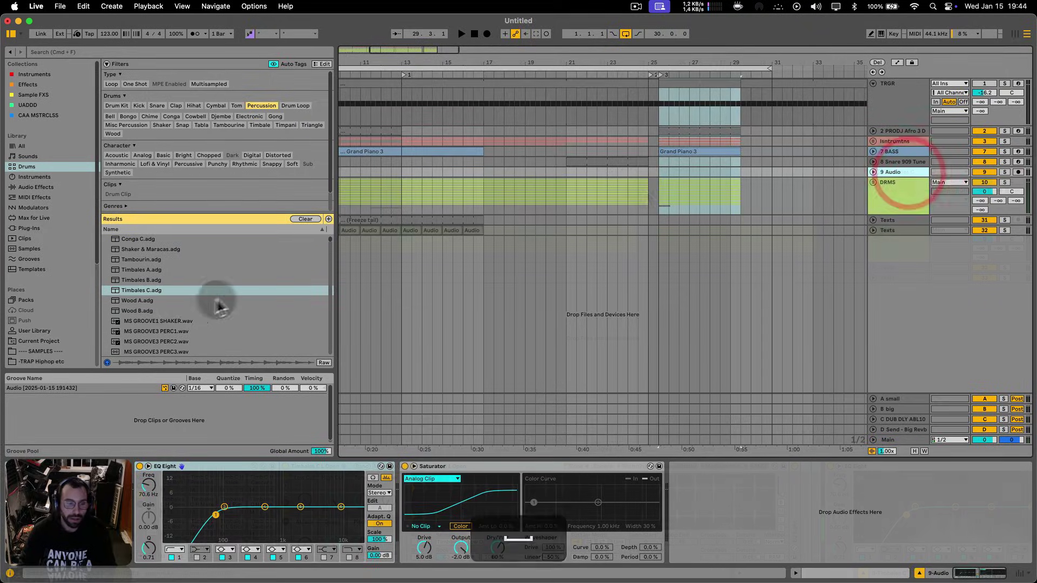
# - Create a one-beat MIDI clip at 25.2 on the Timbales C track with a sustained Timbales C H Roll note
pyautogui.click(656, 190)
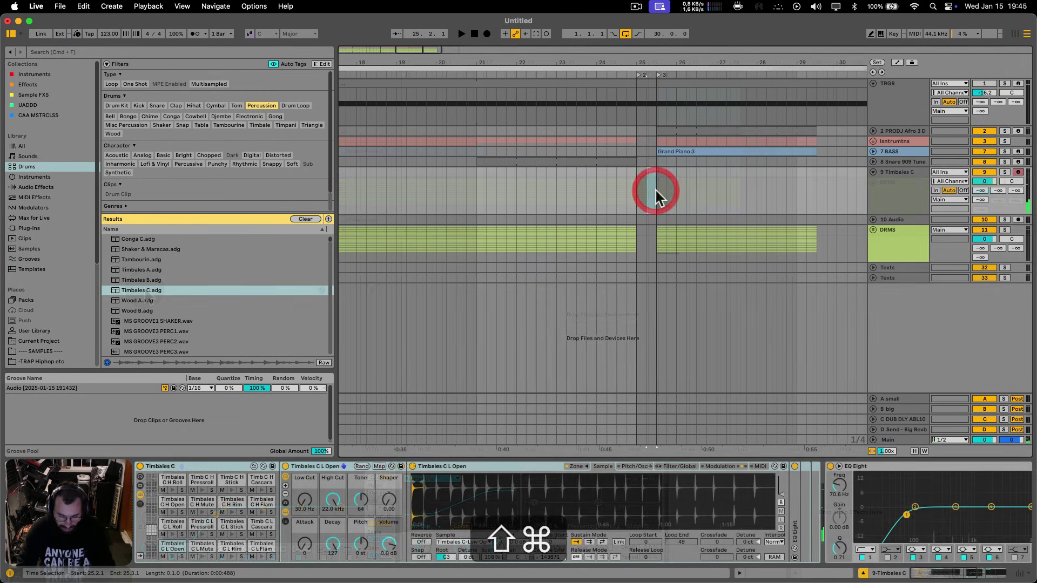
pyautogui.press('shift+super+m')
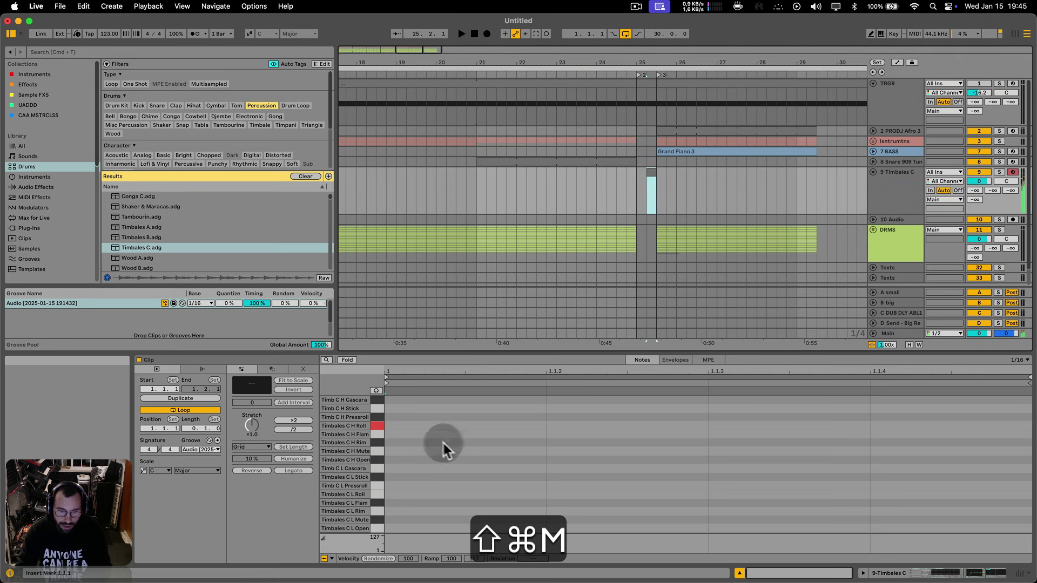
pyautogui.doubleClick(424, 426)
pyautogui.moveTo(545, 427); pyautogui.dragTo(832, 415)
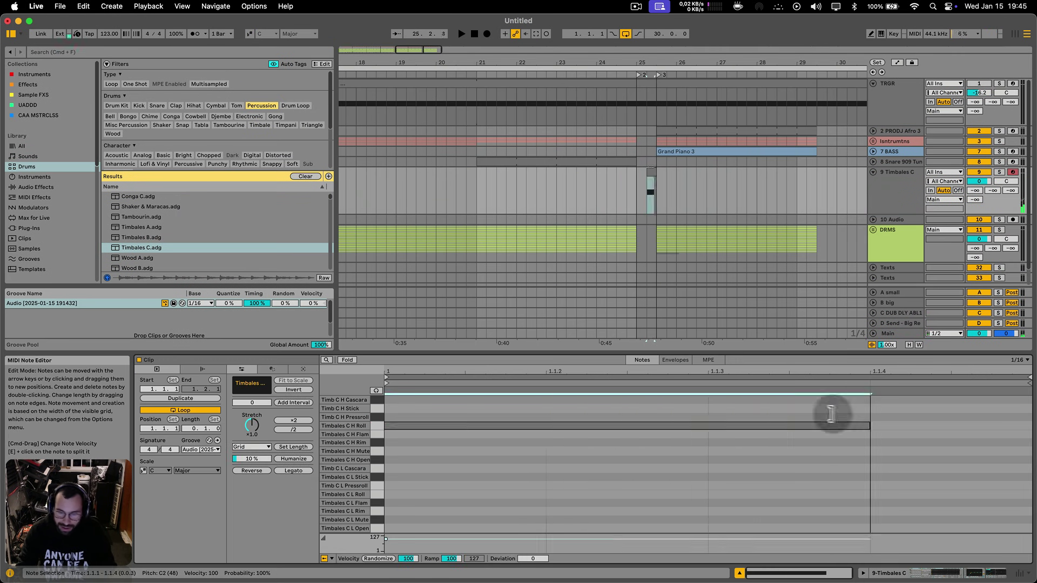
pyautogui.click(982, 423)
pyautogui.hotkey('shift', 'Tab')
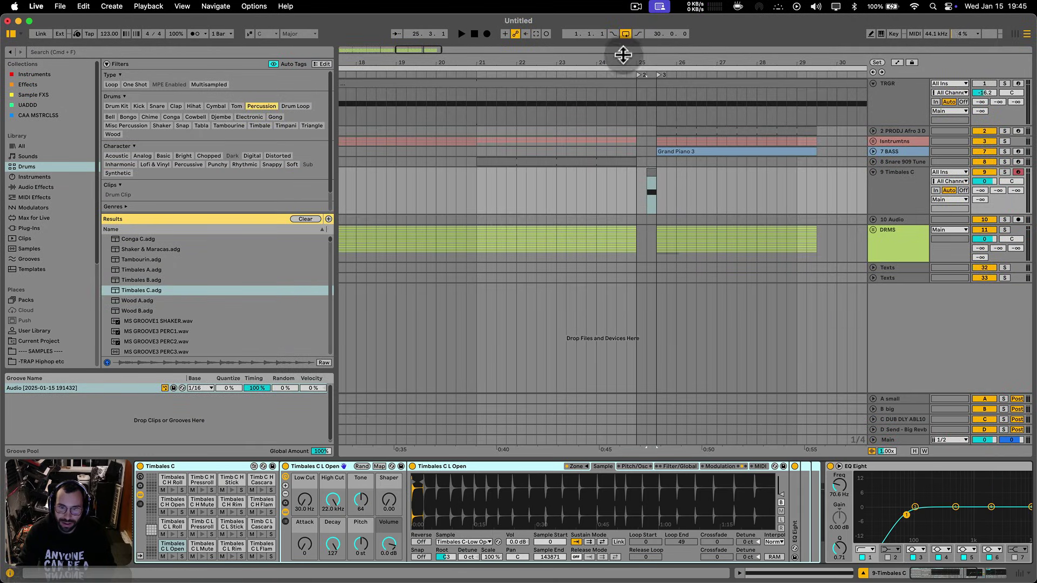
# - Expand the DRMS group and duplicate the marimba's frozen clip from before bar 13 to the range 24.1 to 25.3
pyautogui.moveTo(624, 61); pyautogui.dragTo(628, 32)
pyautogui.hscroll(-6, 412, 322)
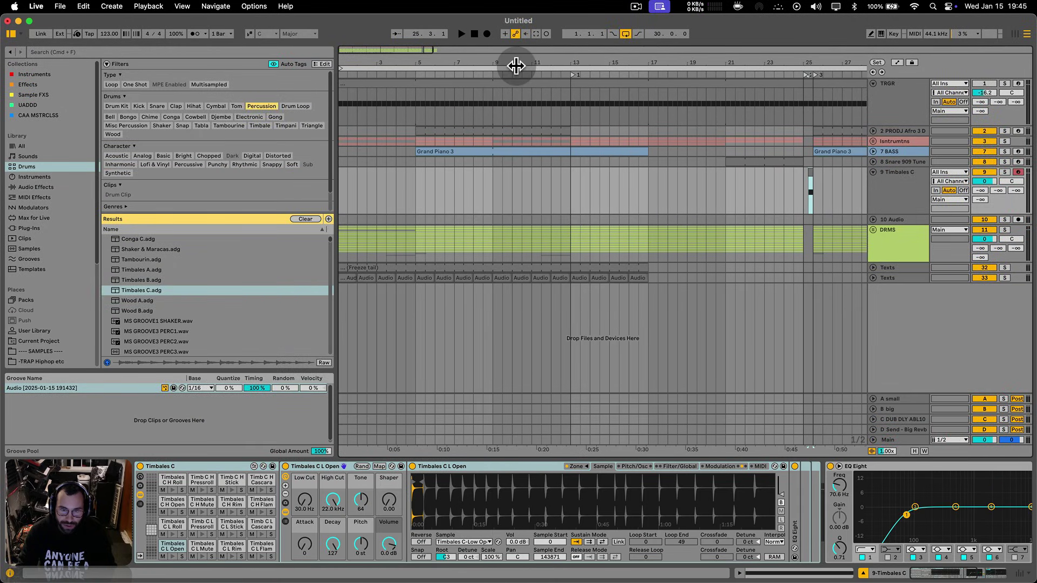
pyautogui.moveTo(516, 65); pyautogui.dragTo(516, 40)
pyautogui.click(873, 231)
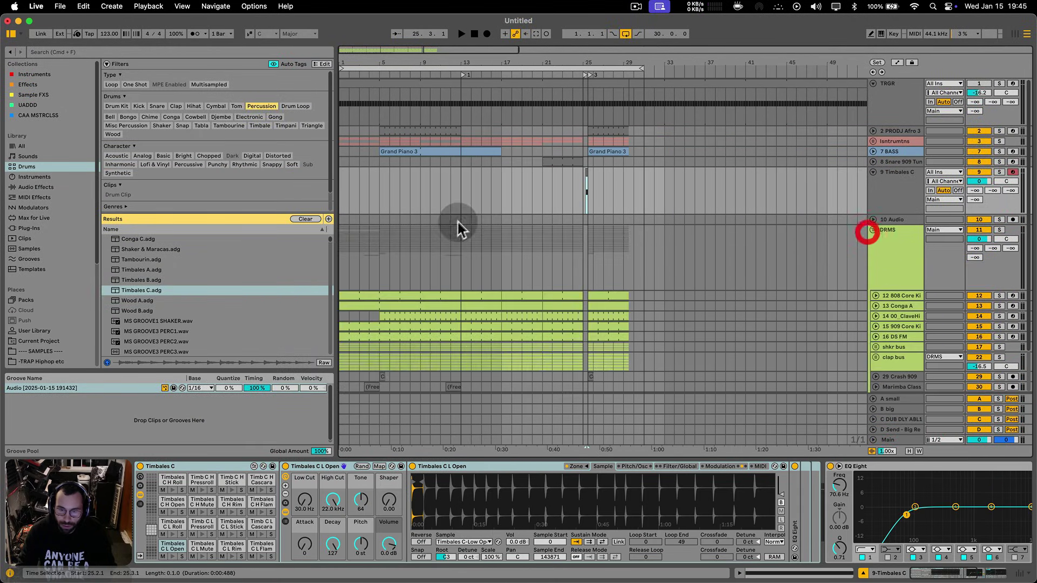
pyautogui.scroll(-2, 449, 307)
pyautogui.keyDown('alt'); pyautogui.moveTo(453, 331); pyautogui.dragTo(580, 332); pyautogui.keyUp('alt')
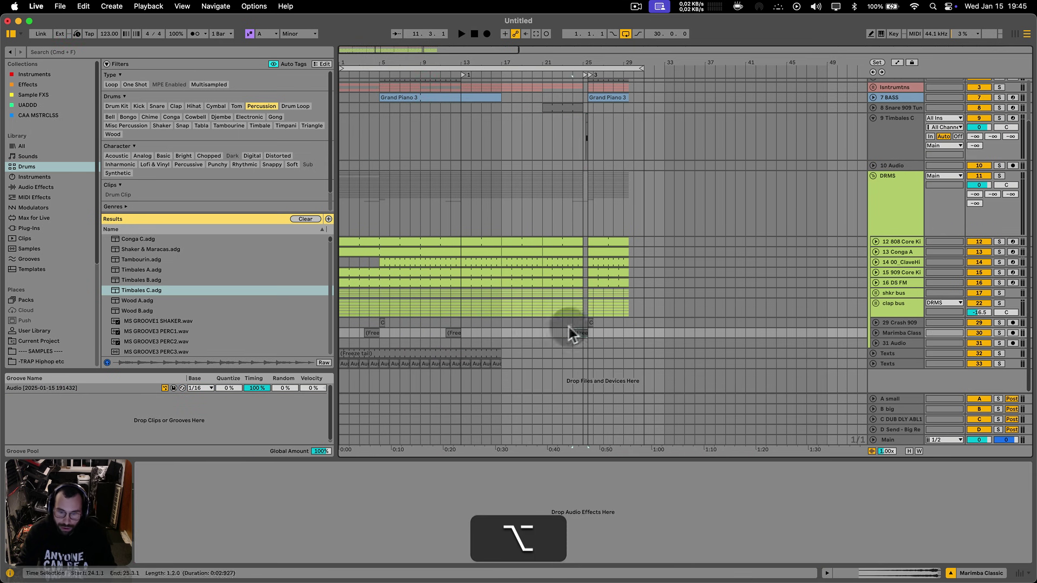
# - Play the arrangement from around bar 23 to bar 26 to check the transition with timbales and marimba
pyautogui.scroll(3, 601, 168)
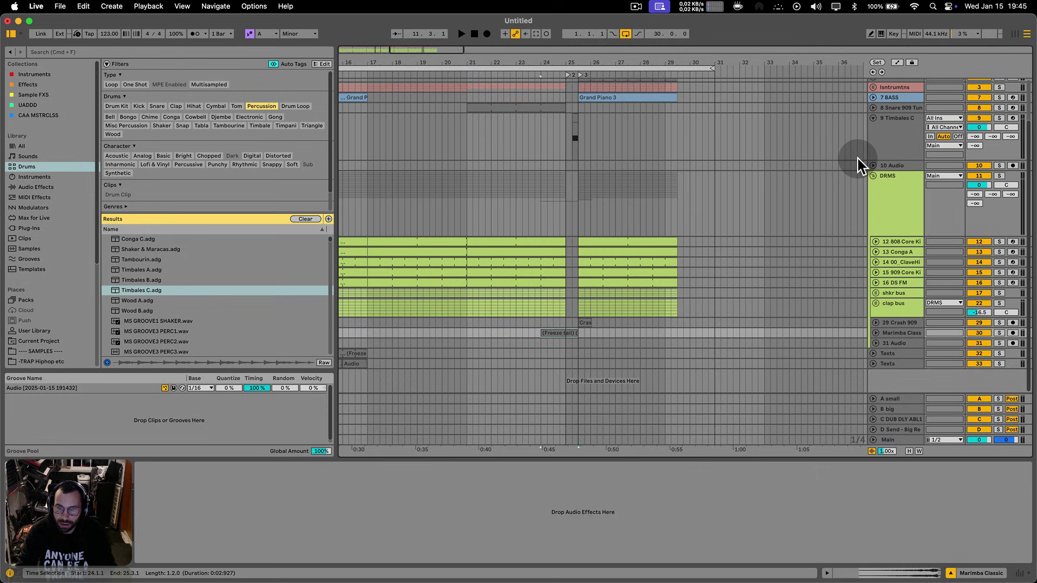
pyautogui.scroll(3, 843, 168)
pyautogui.click(875, 262)
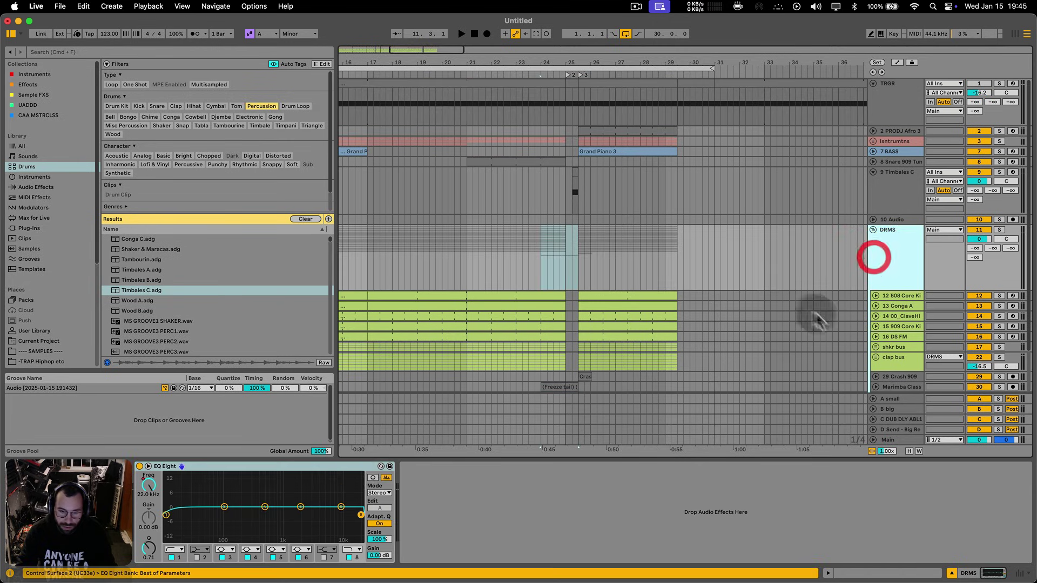
pyautogui.click(534, 266)
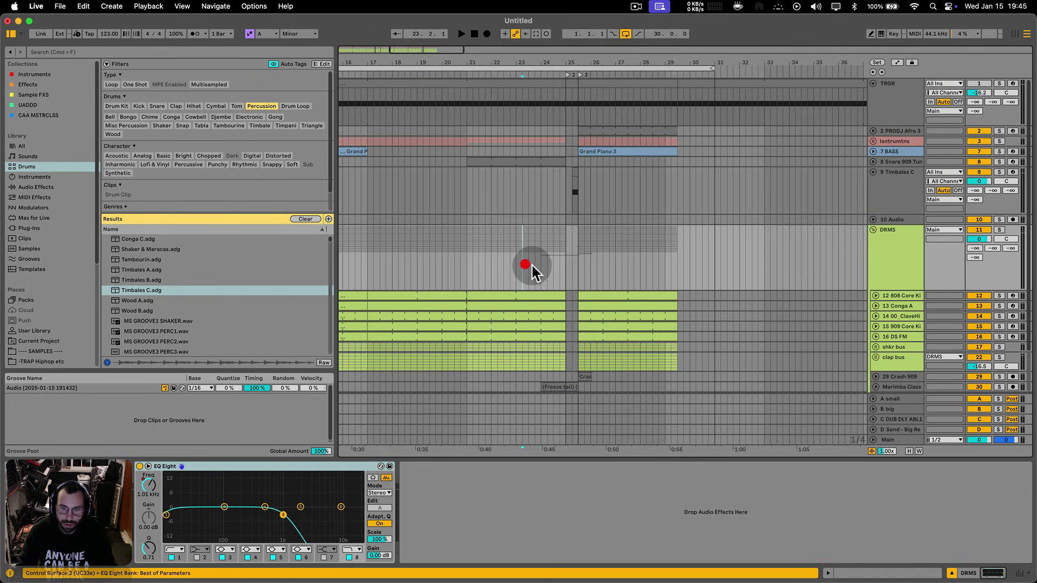
pyautogui.press('space')
pyautogui.scroll(-3, 589, 306)
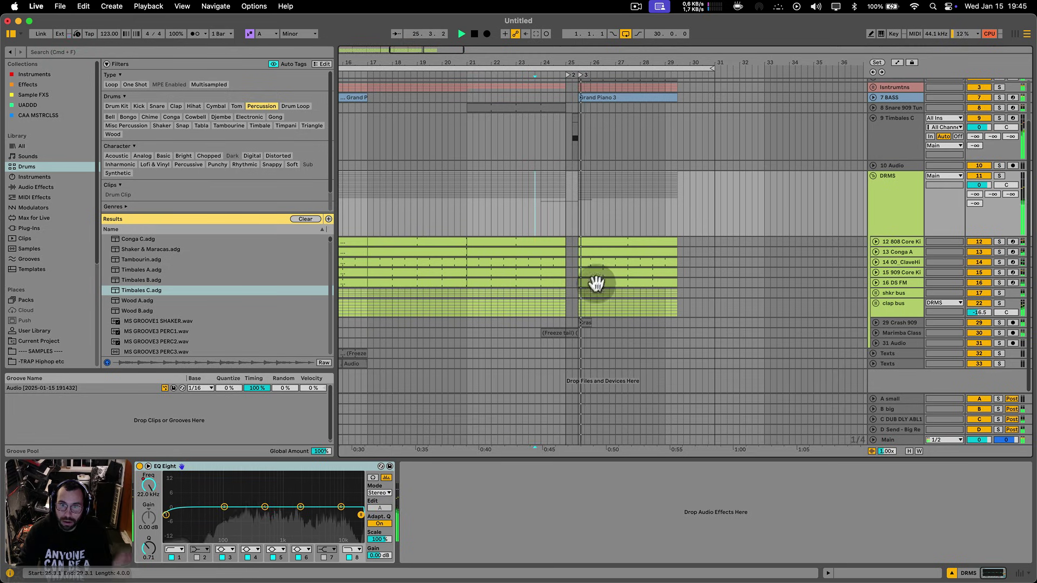
pyautogui.press('space')
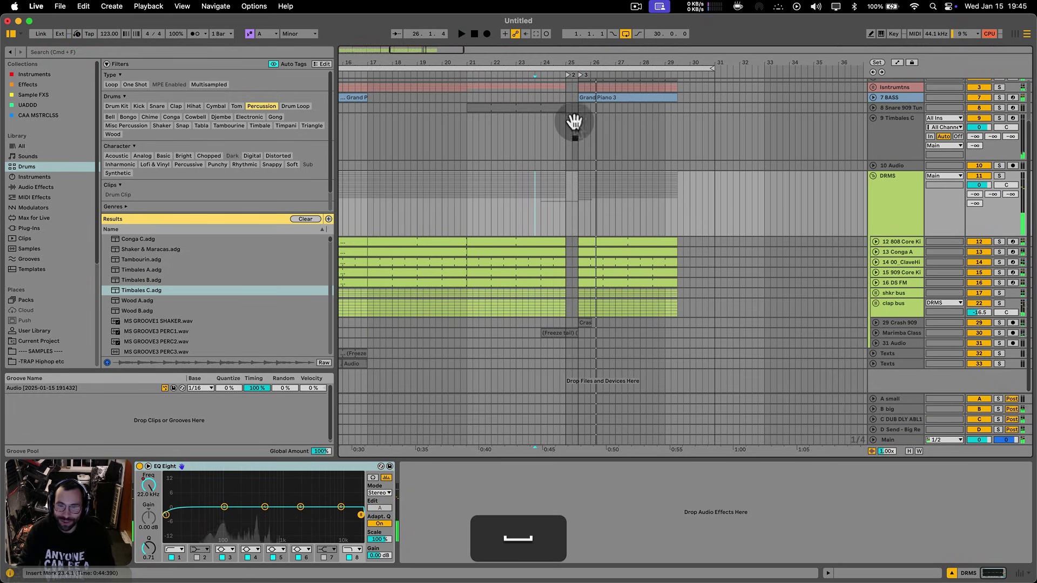
# - Extend the timbales clip's start back to 25.1 and freeze and flatten the Timbales C track
pyautogui.moveTo(568, 121); pyautogui.dragTo(574, 119)
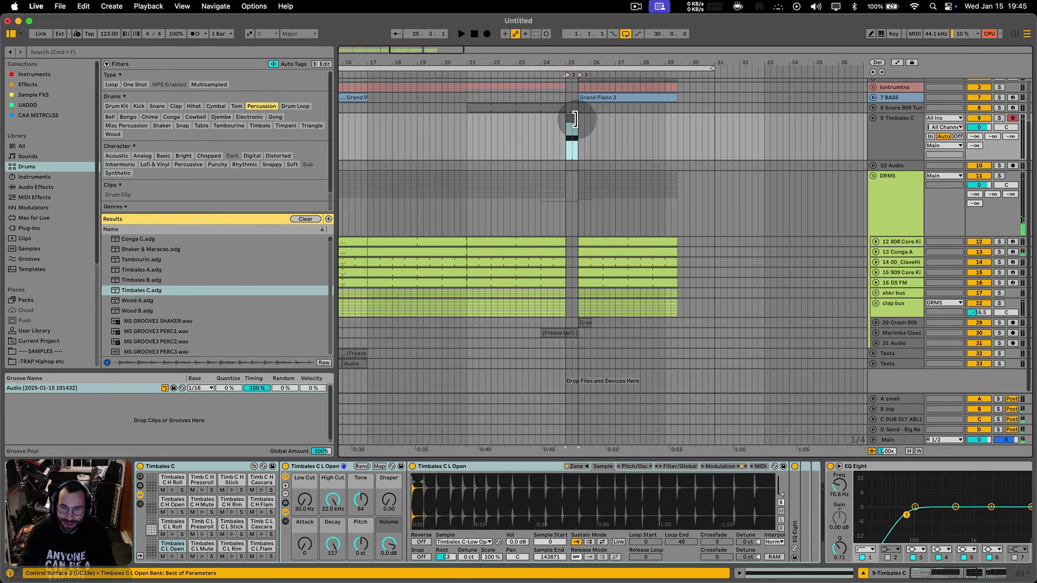
pyautogui.rightClick(881, 138)
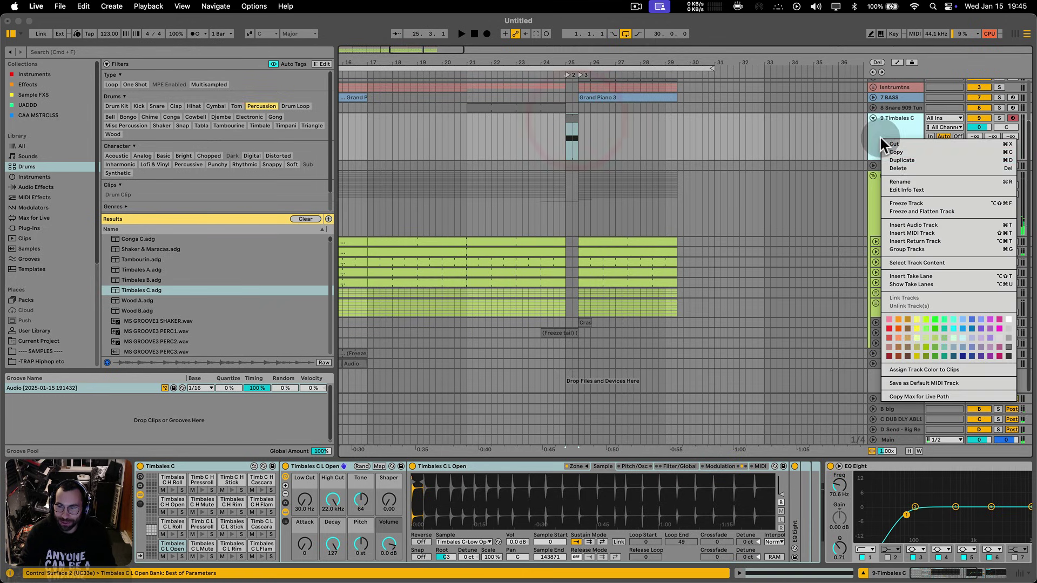
pyautogui.click(910, 211)
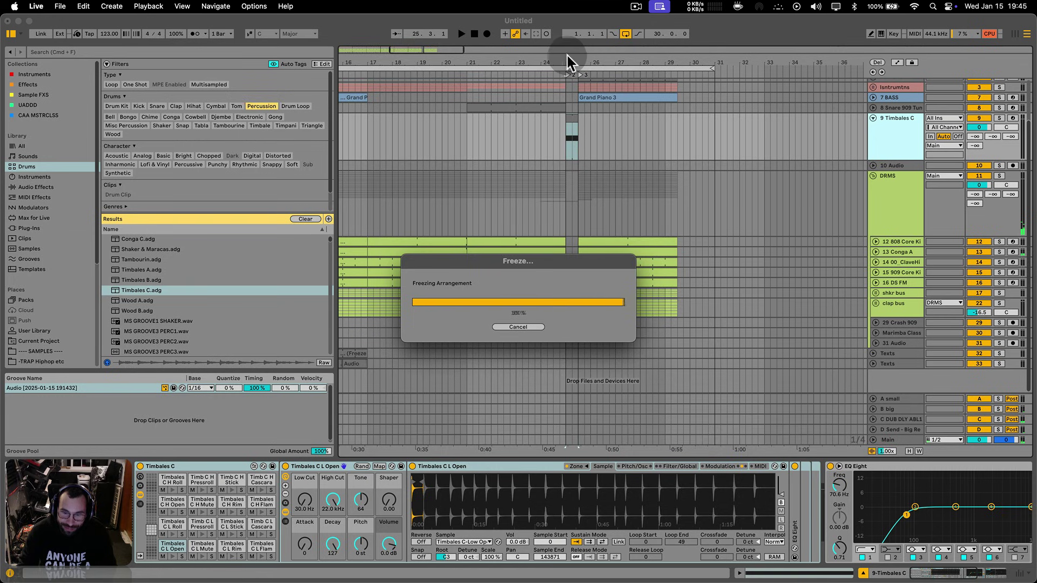
# - Delete the leftover freeze tail after 25.3 on the Timbales C track
pyautogui.moveTo(571, 60); pyautogui.dragTo(640, 160)
pyautogui.click(596, 144)
pyautogui.press('BackSpace')
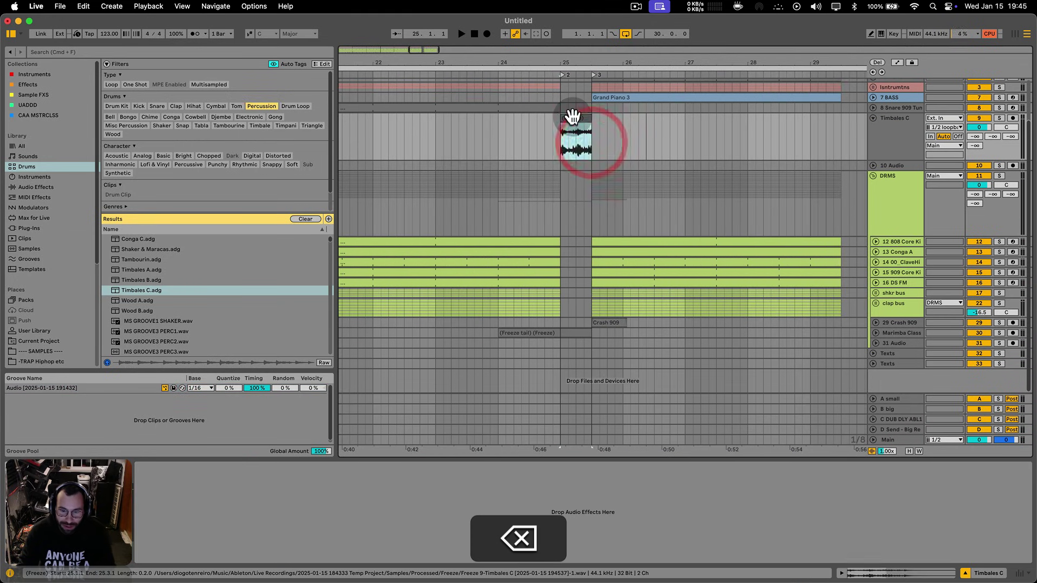
# - Quantize the whole timbales audio clip to Grid, applying an amount of 14 % and then 71 %
pyautogui.doubleClick(573, 117)
pyautogui.click(590, 435)
pyautogui.press('super+a')
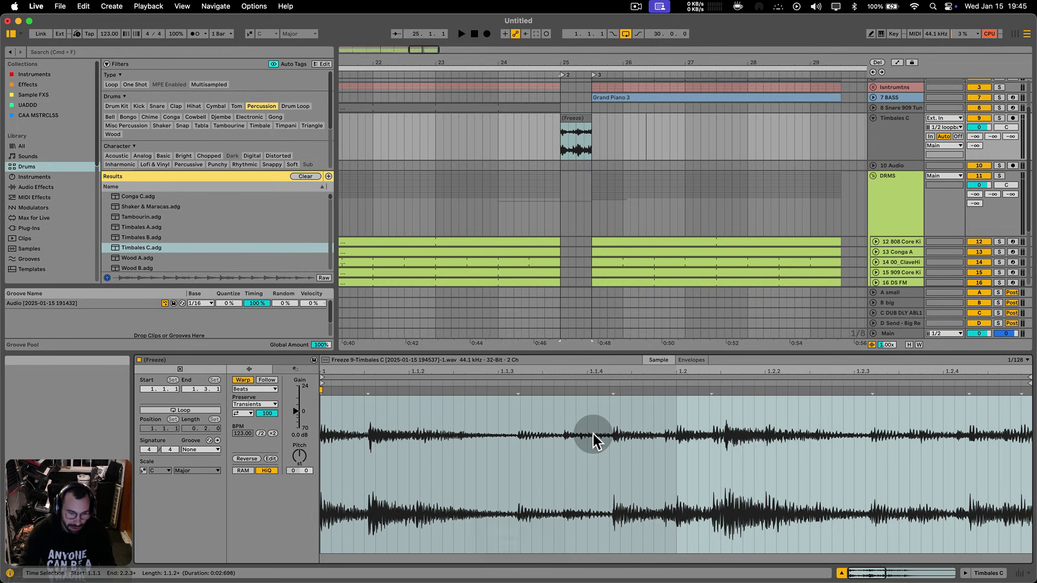
pyautogui.click(296, 369)
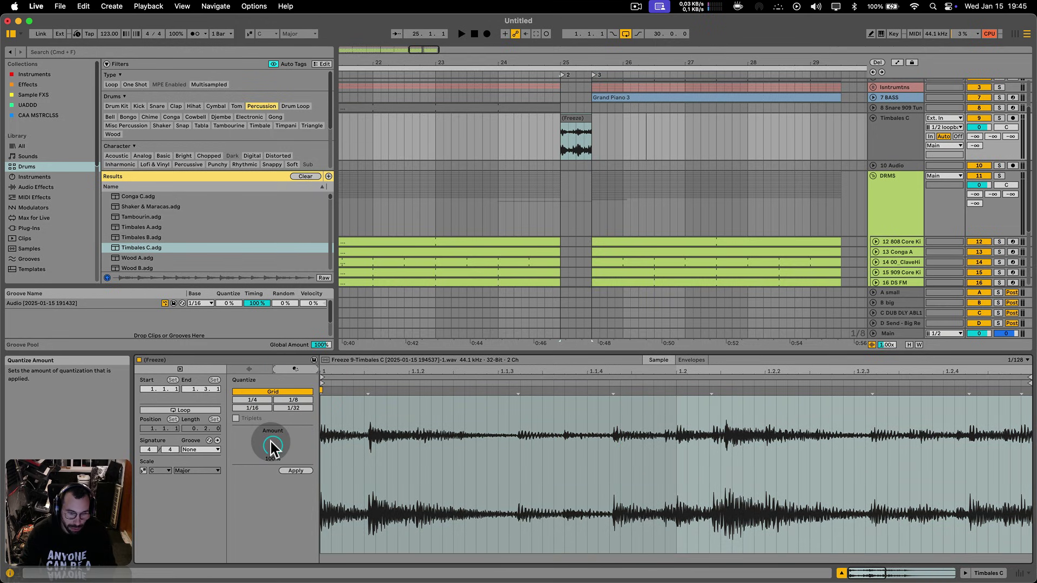
pyautogui.click(528, 433)
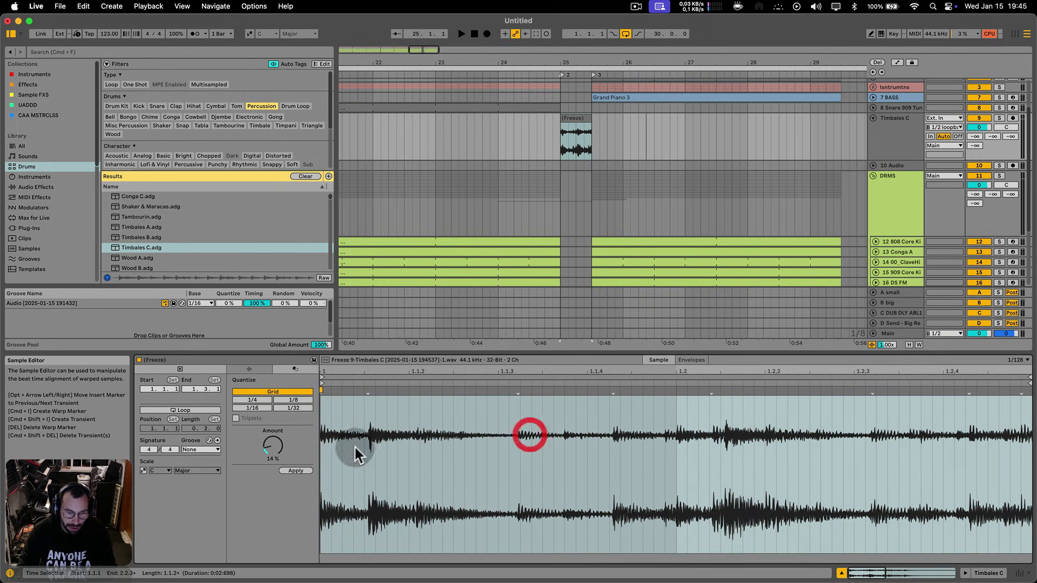
pyautogui.click(292, 471)
pyautogui.moveTo(272, 446); pyautogui.dragTo(273, 432)
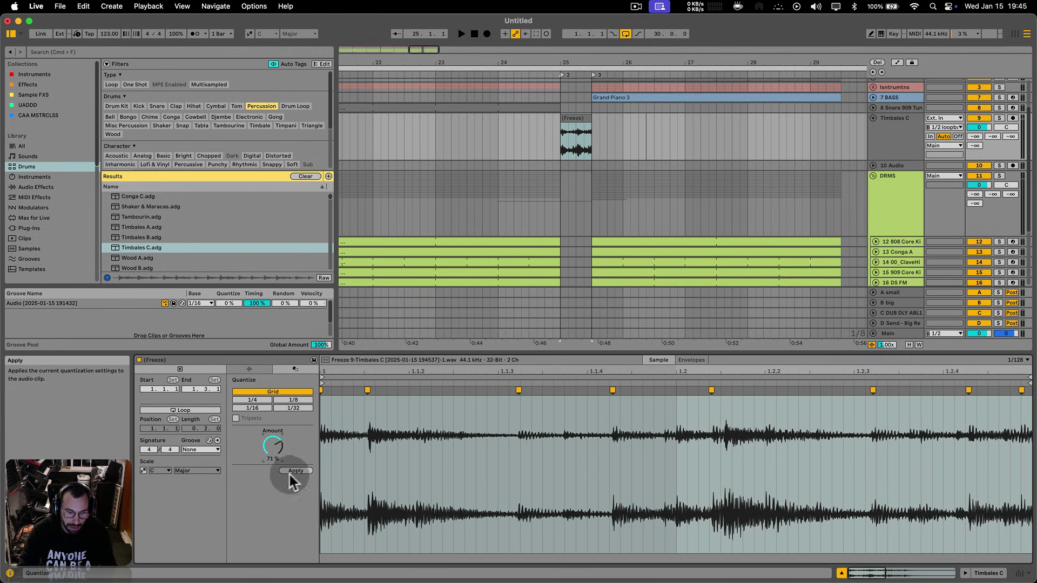
pyautogui.click(296, 471)
# - Play the quantized timbales clip from 25.1 into the next section and close the clip view
pyautogui.press('space')
pyautogui.press('space')
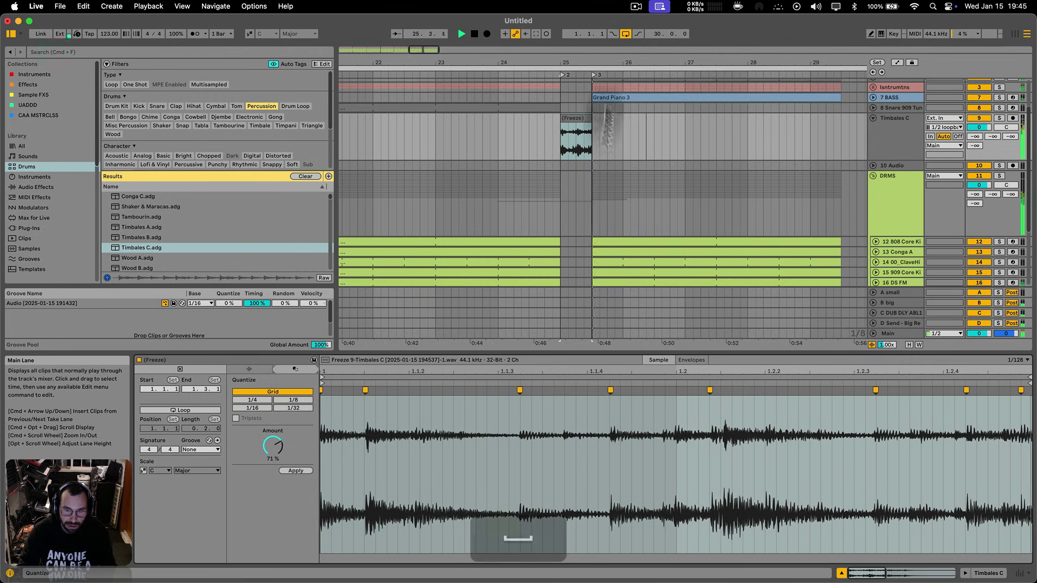
pyautogui.hotkey('shift', 'Tab')
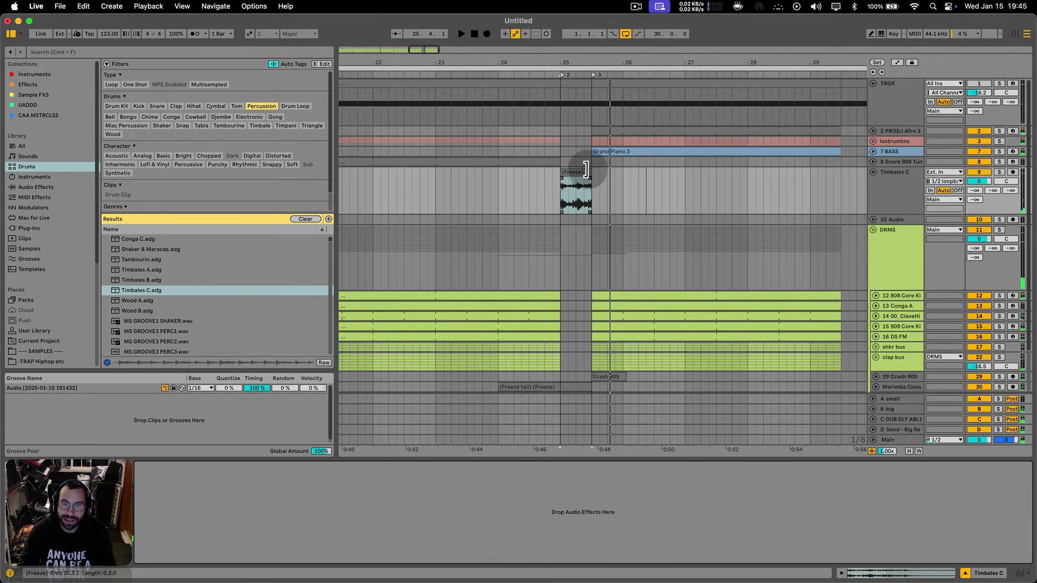
# - Trim the timbales clip's start to 25.2 and play the arrangement from bar 22
pyautogui.moveTo(590, 172)
pyautogui.mouseDown()
pyautogui.moveTo(575, 174)
pyautogui.moveTo(586, 173)
pyautogui.mouseUp()
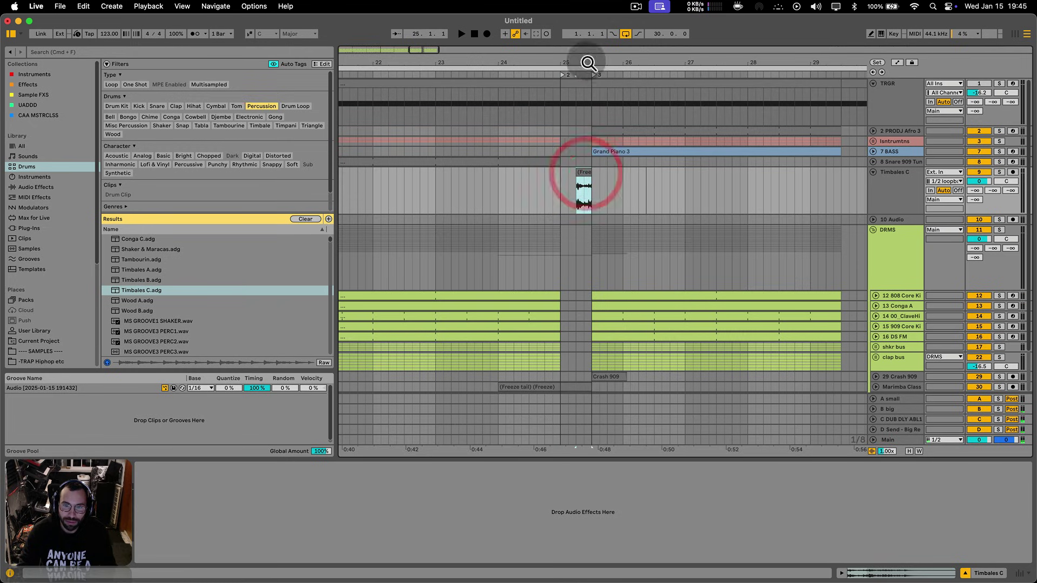
pyautogui.moveTo(588, 62); pyautogui.dragTo(644, 41)
pyautogui.click(554, 202)
pyautogui.press('space')
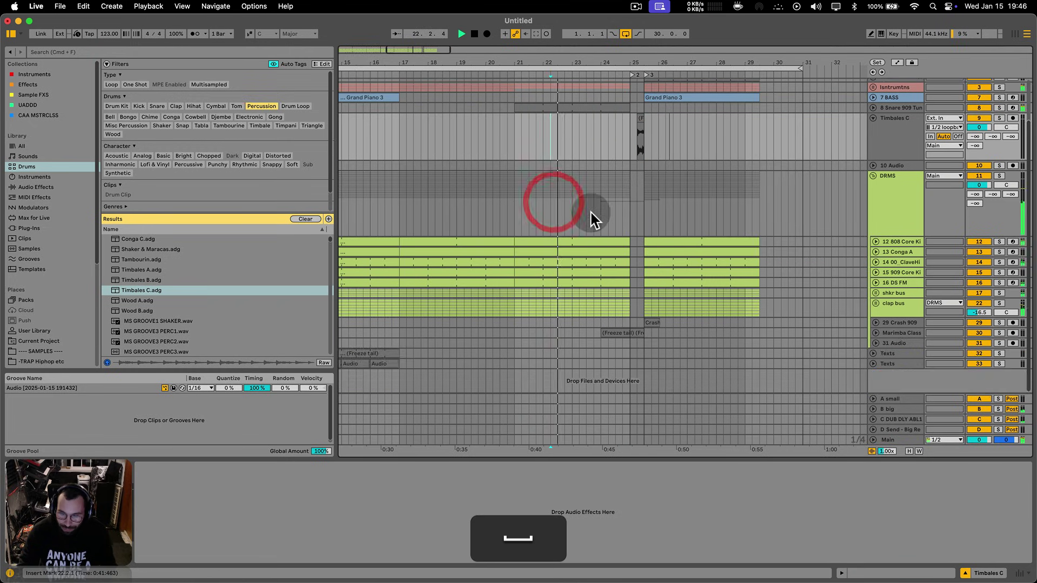
# - Add a Reverb audio effect to the DRMS group and set its Dry/Wet to 0 %
pyautogui.click(888, 250)
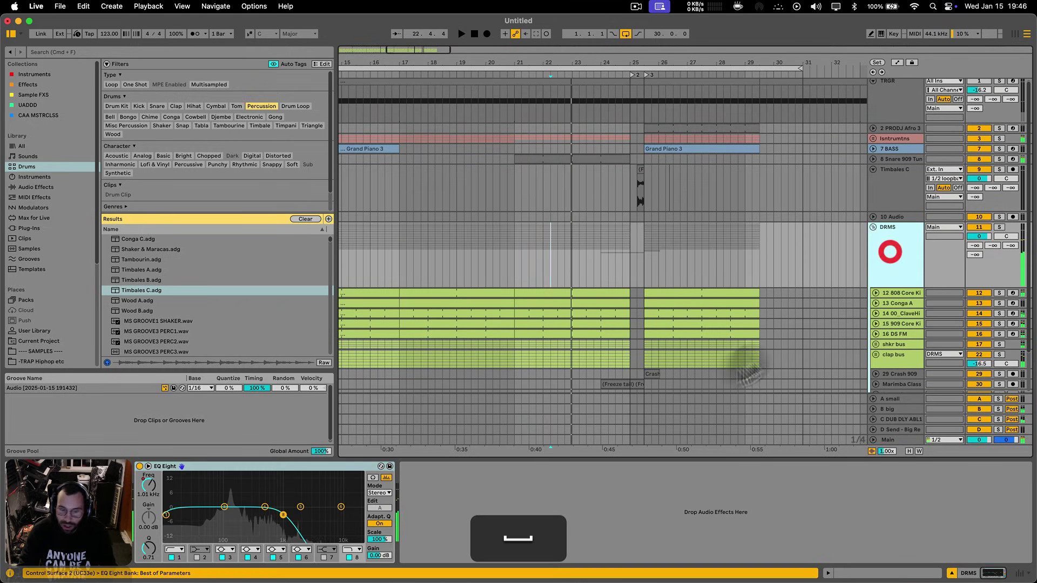
pyautogui.click(305, 219)
pyautogui.click(31, 187)
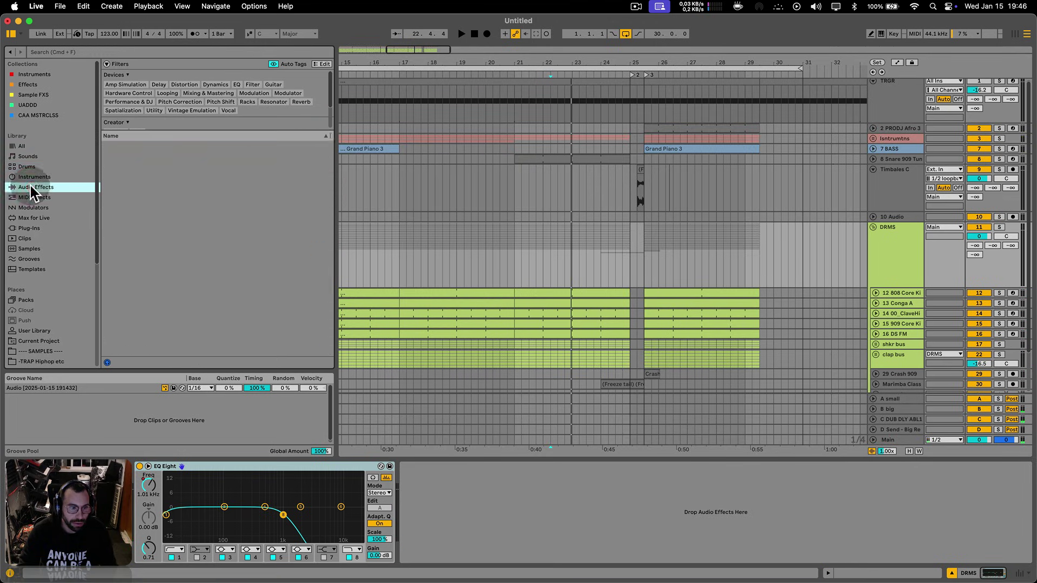
pyautogui.moveTo(128, 207); pyautogui.dragTo(638, 251)
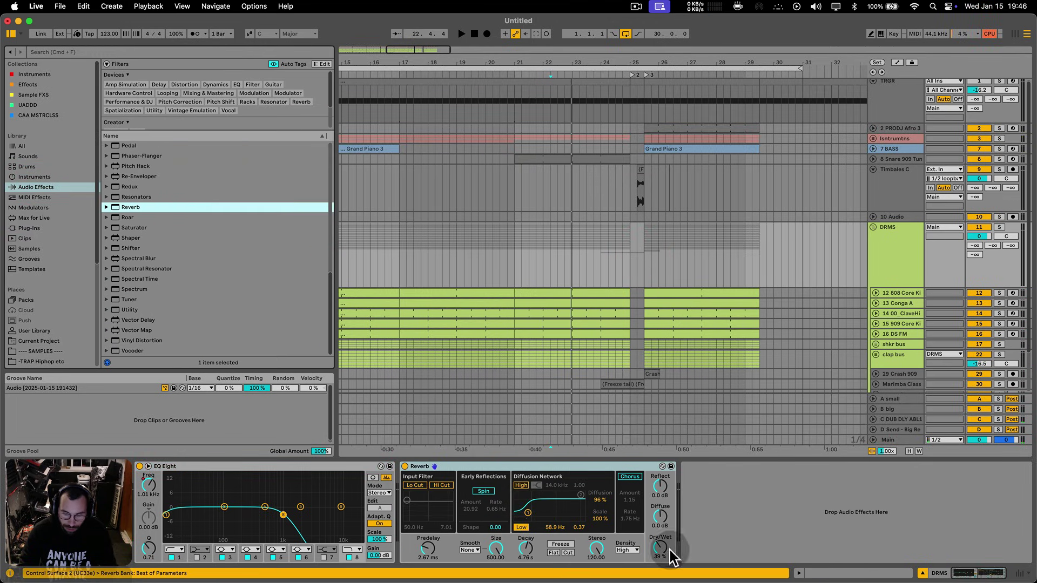
pyautogui.moveTo(660, 546); pyautogui.dragTo(659, 578)
# - Automate the DRMS Reverb Dry/Wet to rise from bar 21 to about 38 % at bar 25 and drop to zero at 25.3
pyautogui.press('a')
pyautogui.press('b')
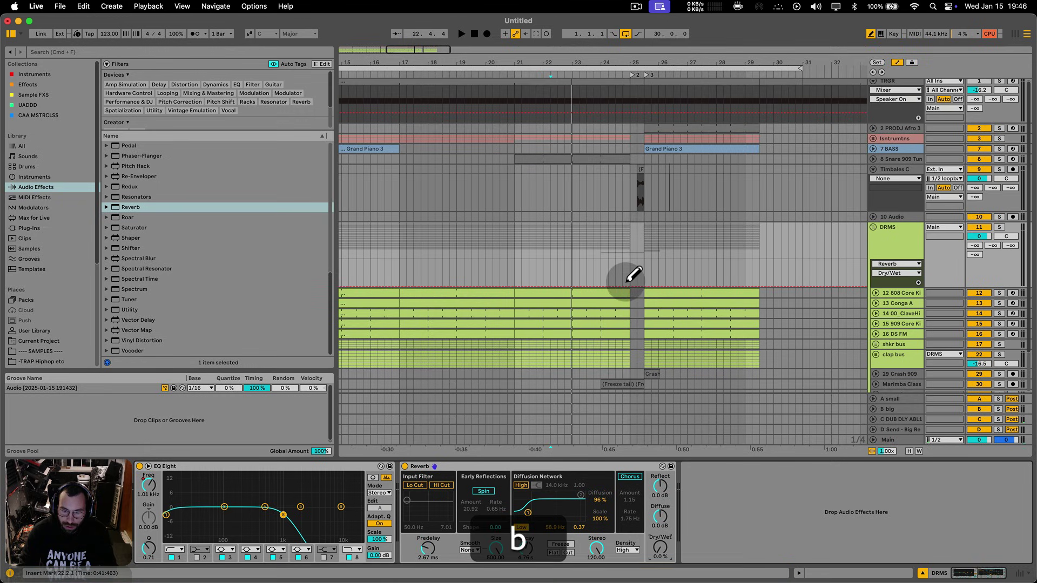
pyautogui.click(623, 287)
pyautogui.moveTo(621, 285); pyautogui.dragTo(630, 282)
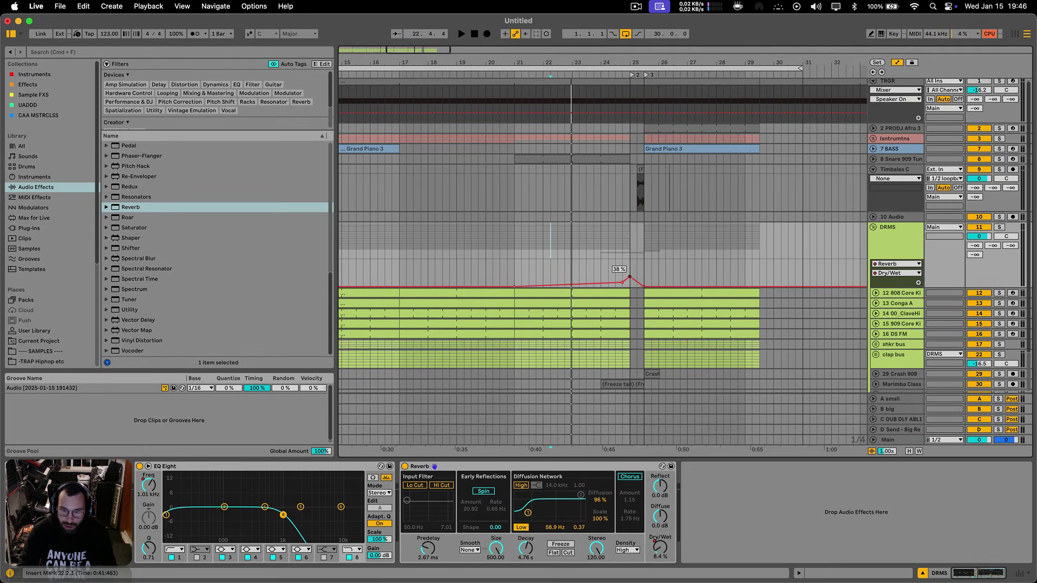
pyautogui.press('a')
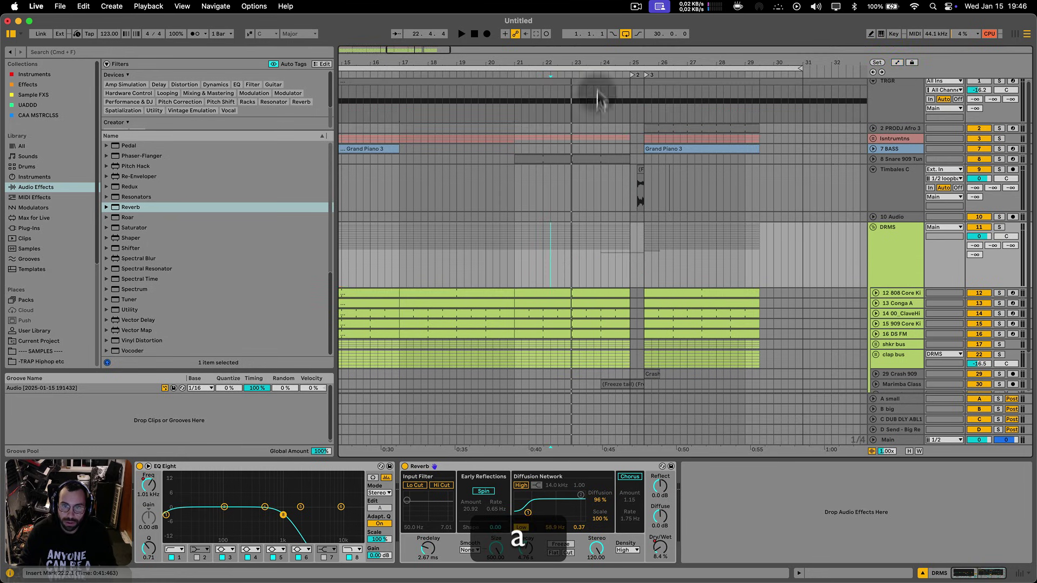
# - Add a Reverb audio effect to the Isntrumtns group with its Dry/Wet at 0 %
pyautogui.moveTo(595, 59); pyautogui.dragTo(596, 47)
pyautogui.click(884, 139)
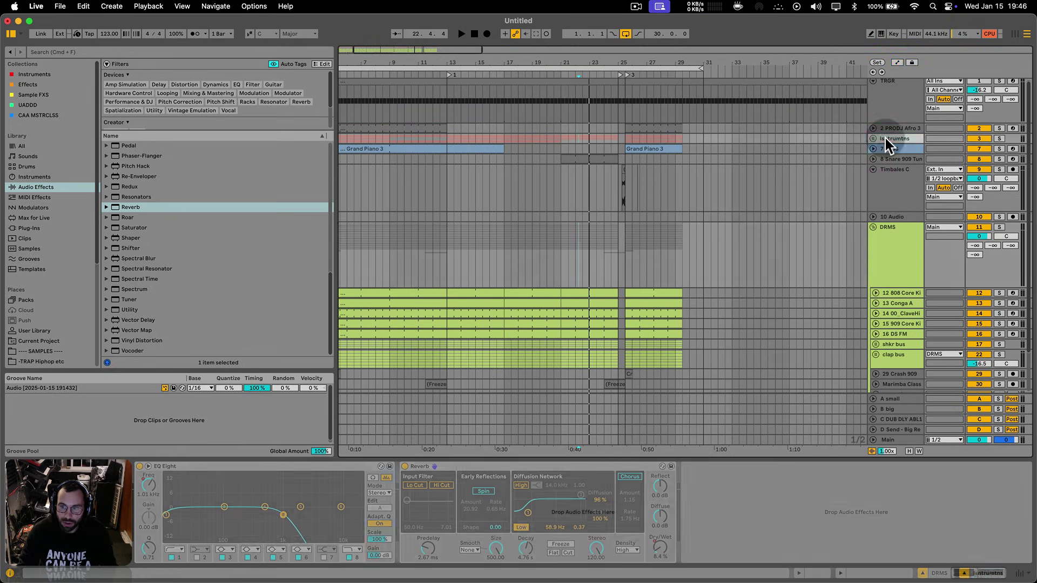
pyautogui.moveTo(129, 208); pyautogui.dragTo(567, 135)
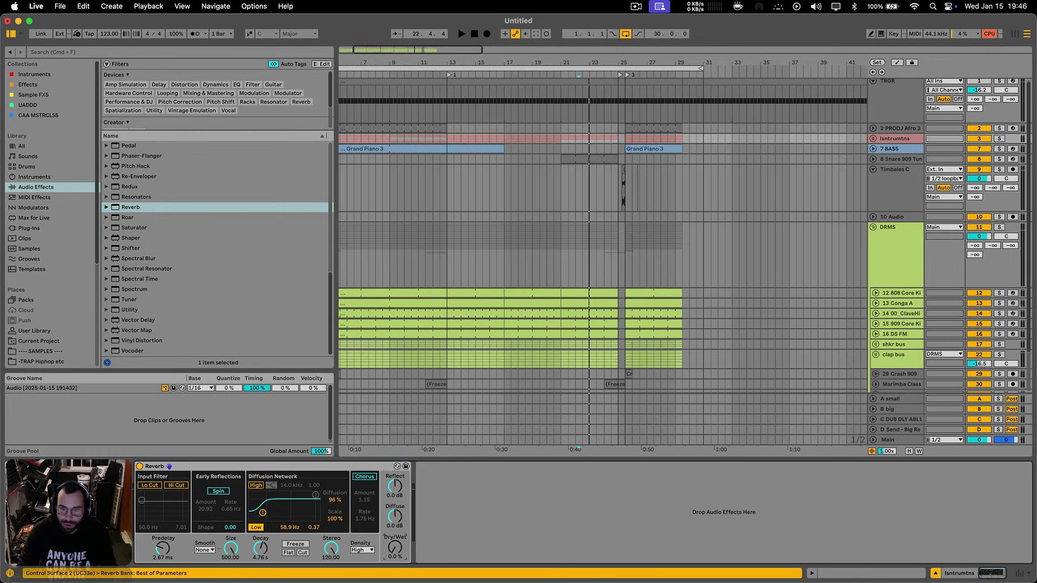
# - Automate the Isntrumtns Reverb Dry/Wet to rise gradually from about bar 16 towards 25.1, ending at 25.3
pyautogui.click(873, 139)
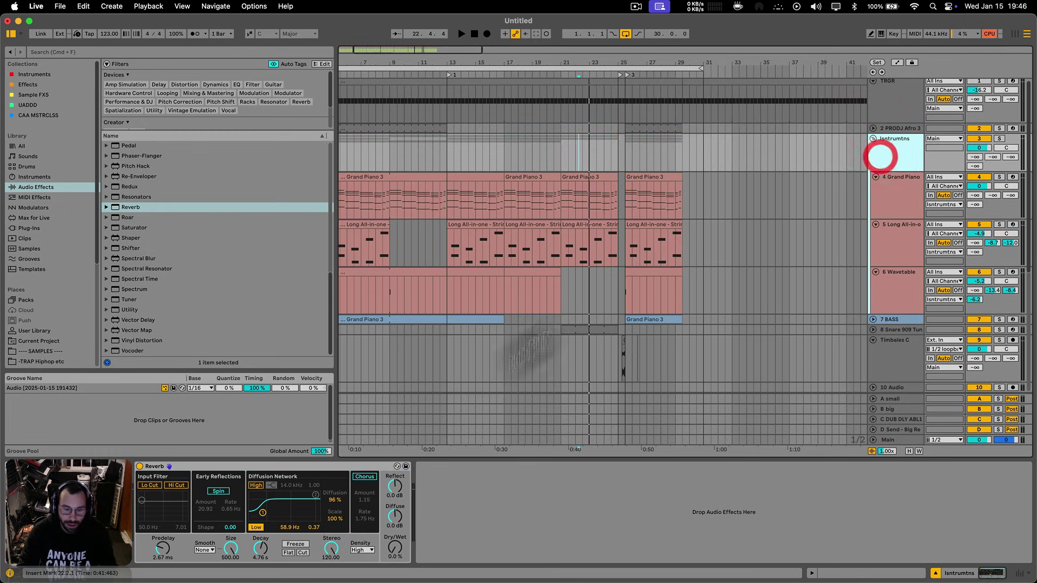
pyautogui.press('a')
pyautogui.click(620, 167)
pyautogui.press('b')
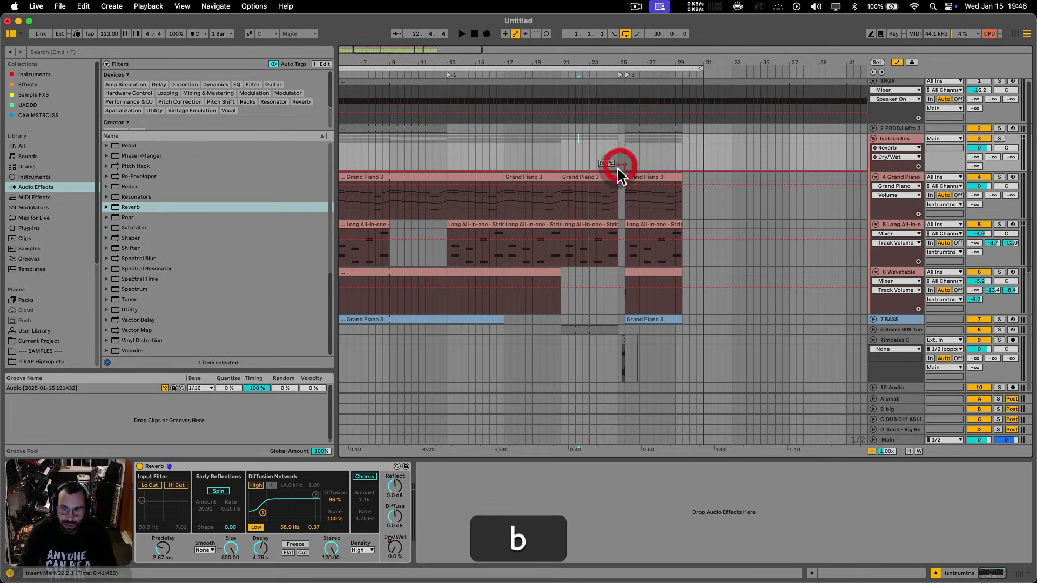
pyautogui.moveTo(518, 171); pyautogui.dragTo(497, 171)
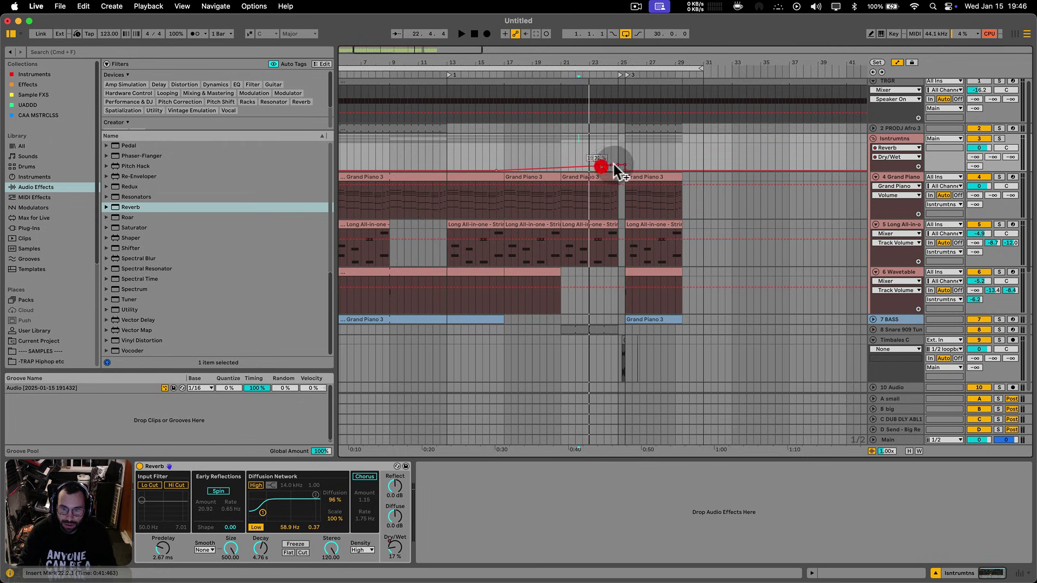
pyautogui.press('a')
# - Play from bar 19 and add a higher peak at bar 25 to the Isntrumtns Reverb Dry/Wet automation
pyautogui.click(535, 162)
pyautogui.press('space')
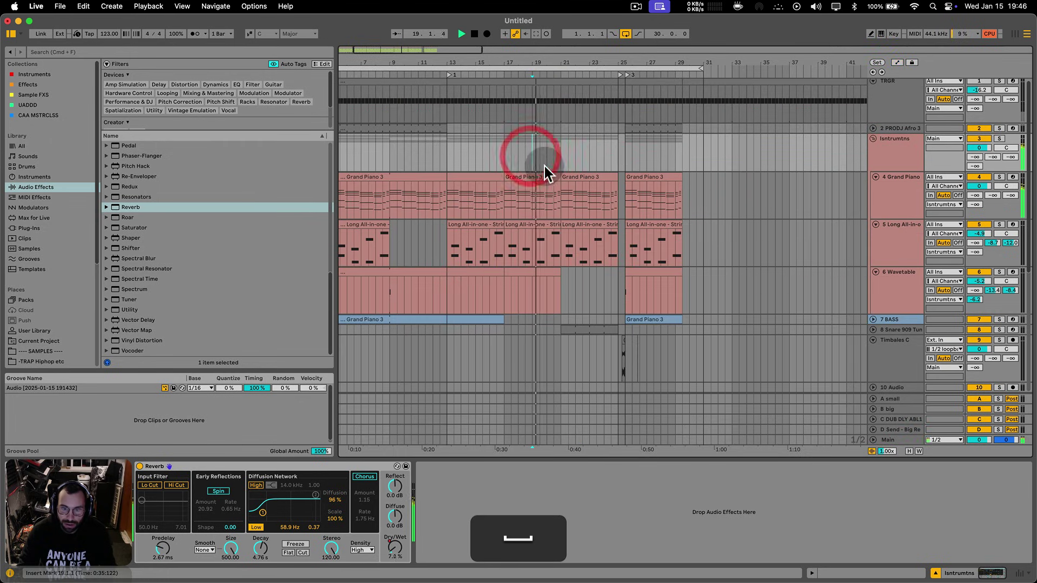
pyautogui.press('a')
pyautogui.hotkey('alt', 'a')
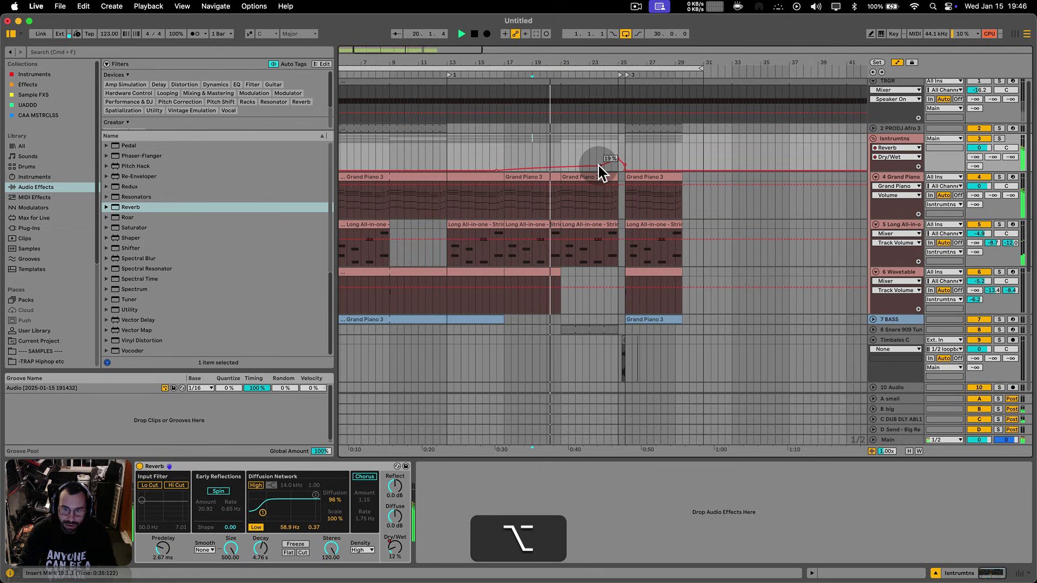
pyautogui.moveTo(599, 166); pyautogui.dragTo(618, 158)
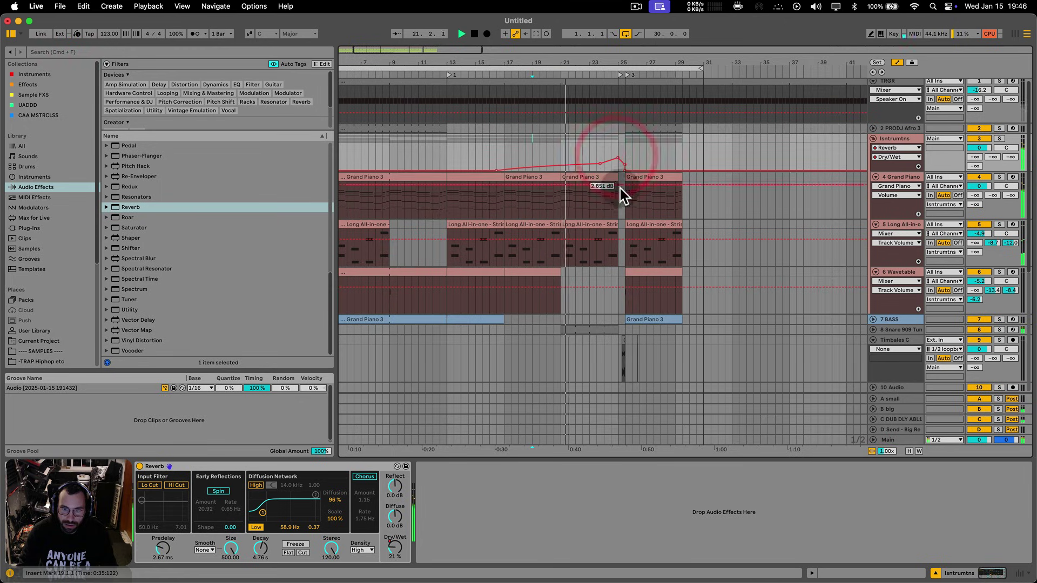
pyautogui.press('a')
# - Listen to the reverb build-up through the bar 25 transition into the returning section, then stop playback
pyautogui.moveTo(554, 48); pyautogui.dragTo(612, 276)
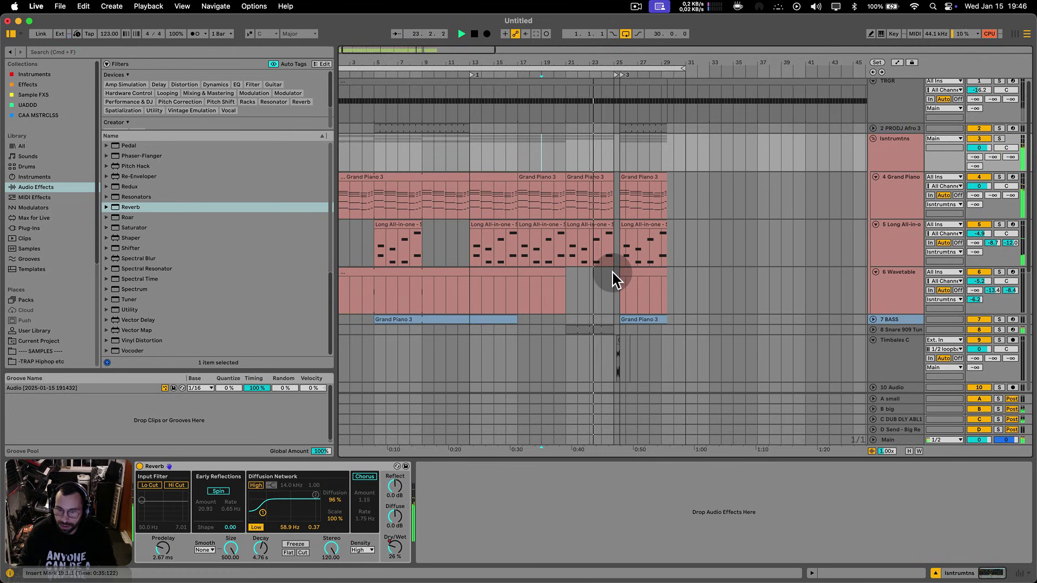
pyautogui.scroll(-3, 612, 277)
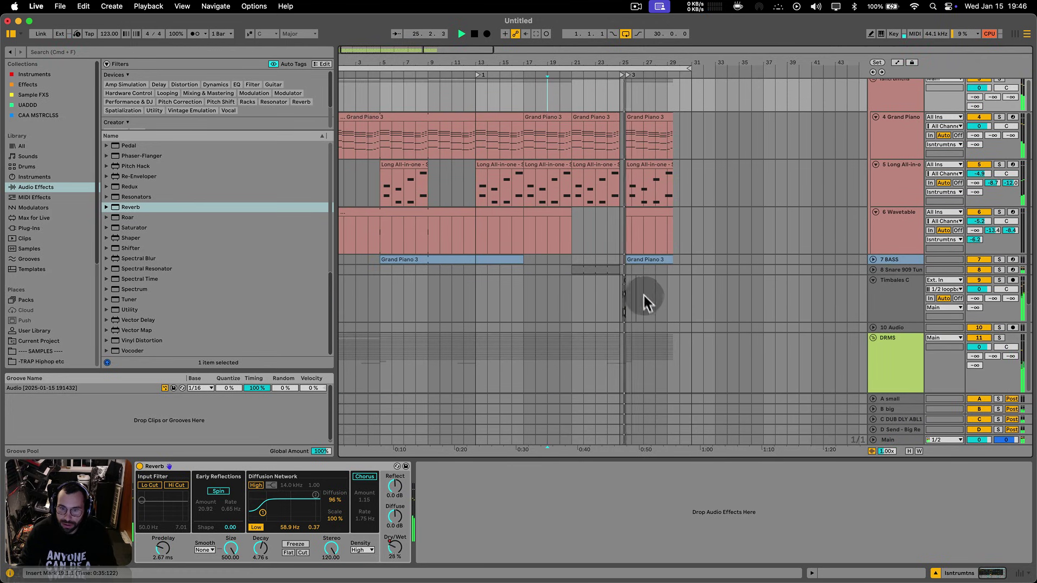
pyautogui.moveTo(614, 57); pyautogui.dragTo(640, 254)
pyautogui.scroll(-3, 621, 249)
pyautogui.press('space')
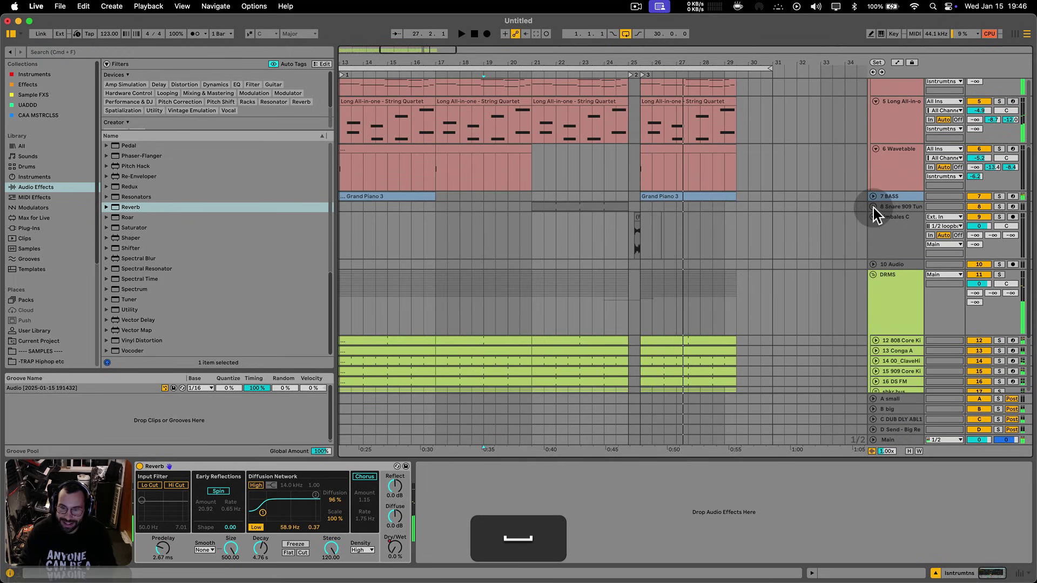
# - Unfold the 909 snare track and listen to it soloed from bar 23 to check the timing of its roll
pyautogui.click(873, 206)
pyautogui.click(584, 205)
pyautogui.click(605, 233)
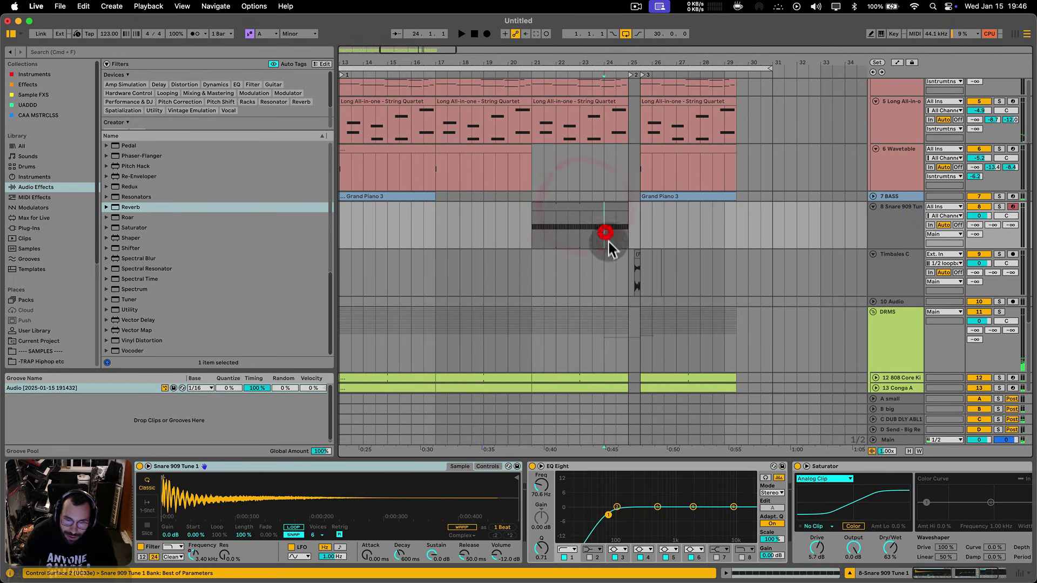
pyautogui.press('space')
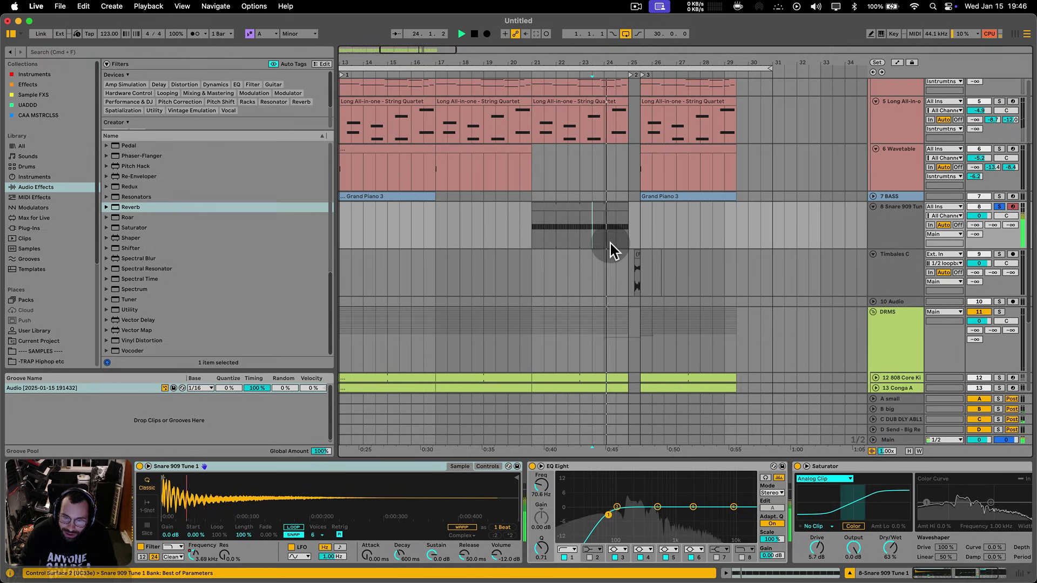
pyautogui.press('space')
pyautogui.click(598, 204)
pyautogui.click(575, 232)
pyautogui.press('space')
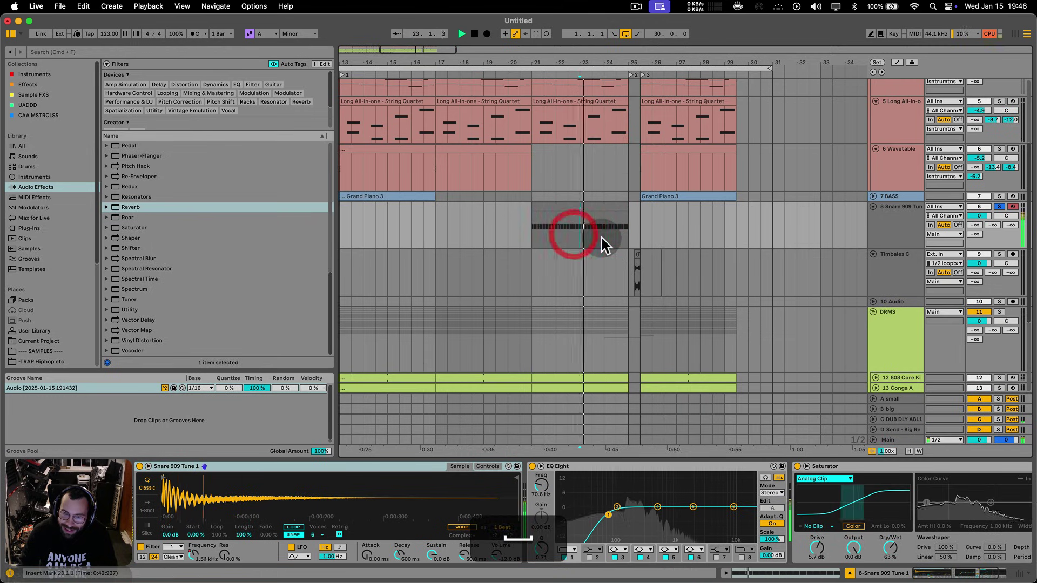
pyautogui.press('space')
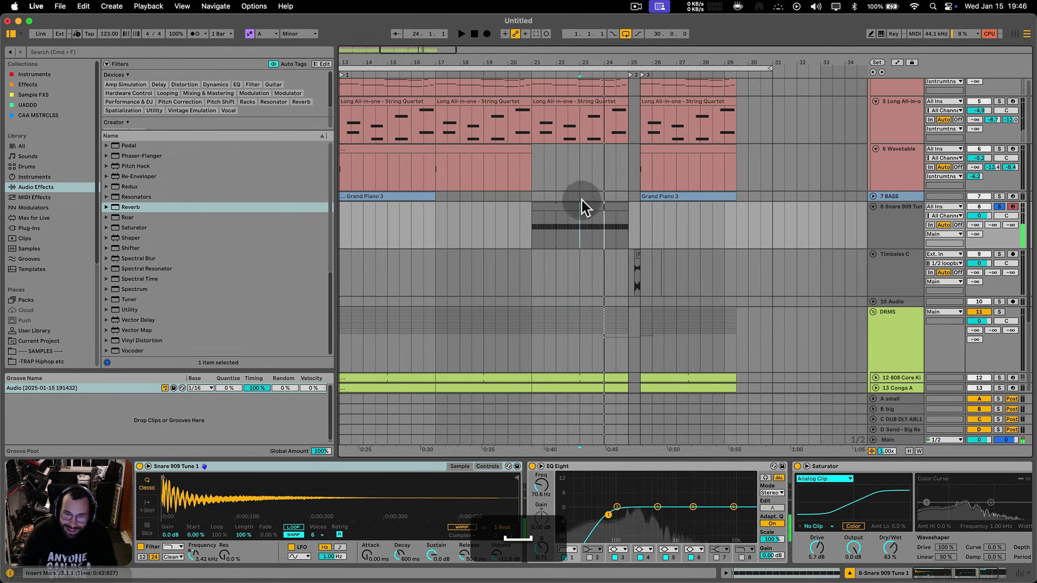
# - Set the groove of the 909 snare build-up clip to None and return to the device view
pyautogui.click(582, 203)
pyautogui.doubleClick(582, 203)
pyautogui.click(769, 473)
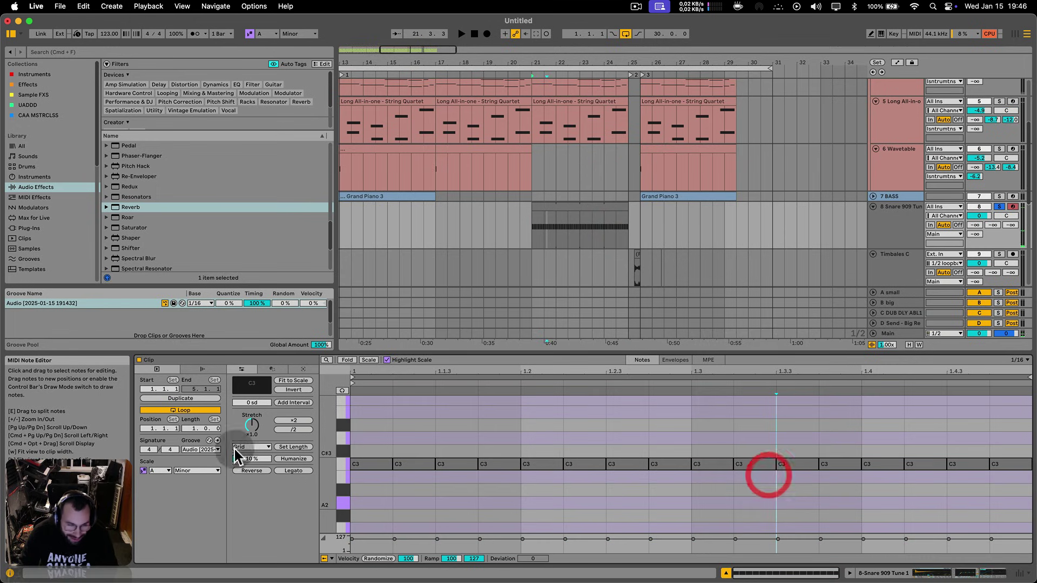
pyautogui.click(207, 450)
pyautogui.click(203, 455)
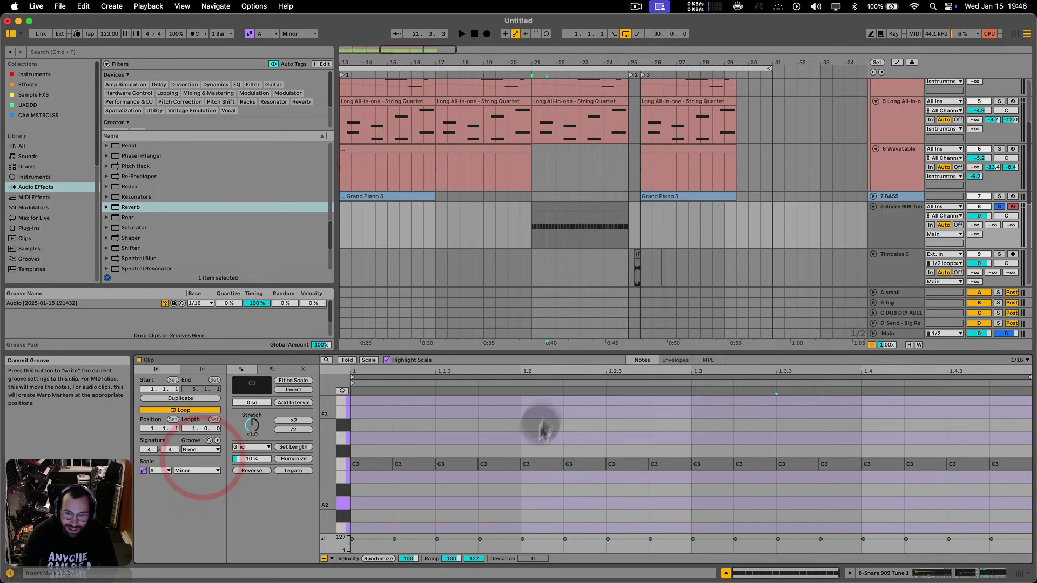
pyautogui.click(550, 206)
pyautogui.hotkey('shift', 'Tab')
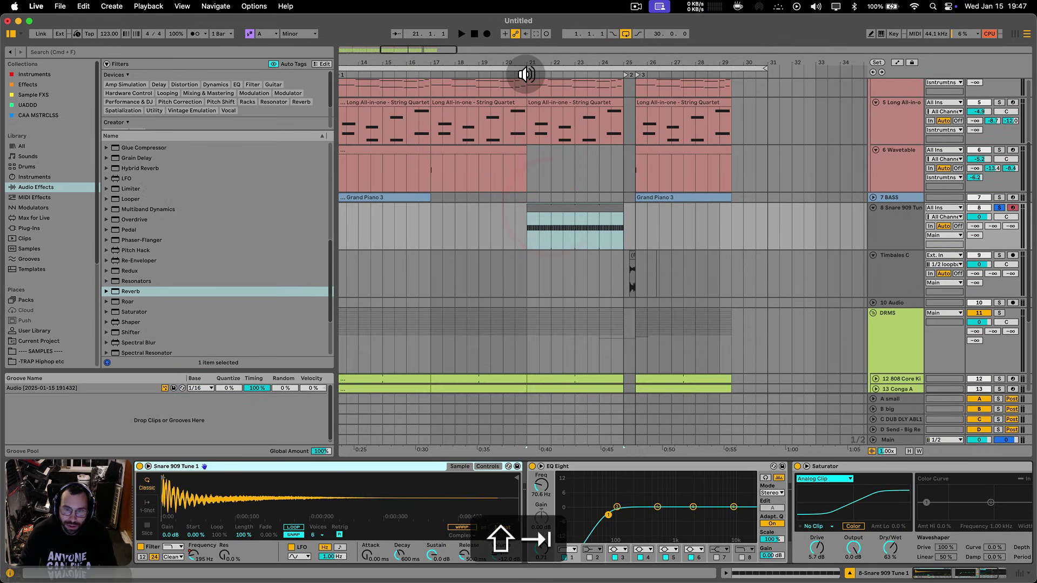
# - Fold the instrument, 909 snare and Timbales C tracks and select the 10 Audio track
pyautogui.moveTo(603, 63); pyautogui.dragTo(641, 62)
pyautogui.press('super+2')
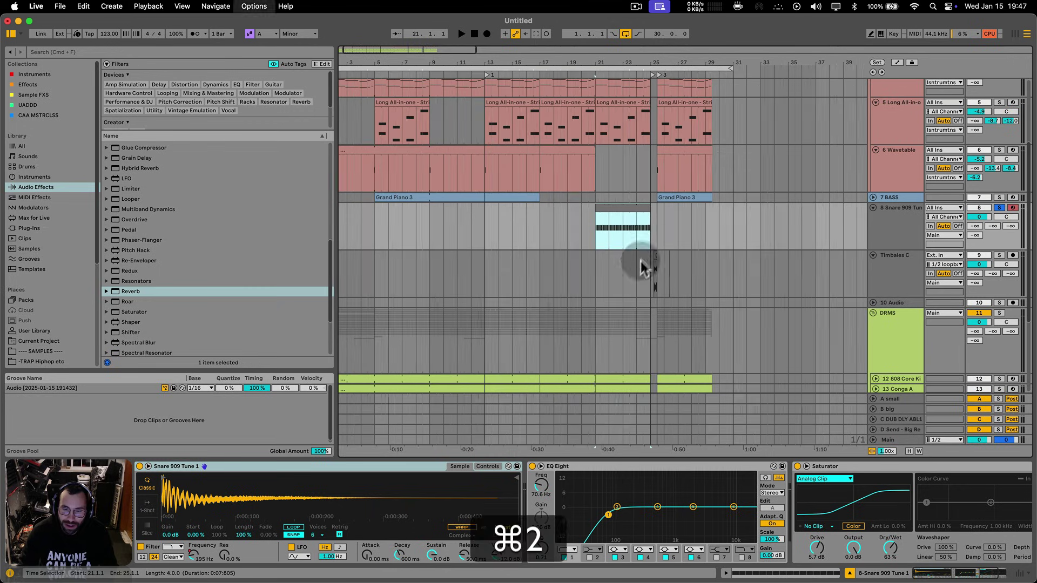
pyautogui.scroll(5, 643, 271)
pyautogui.click(873, 267)
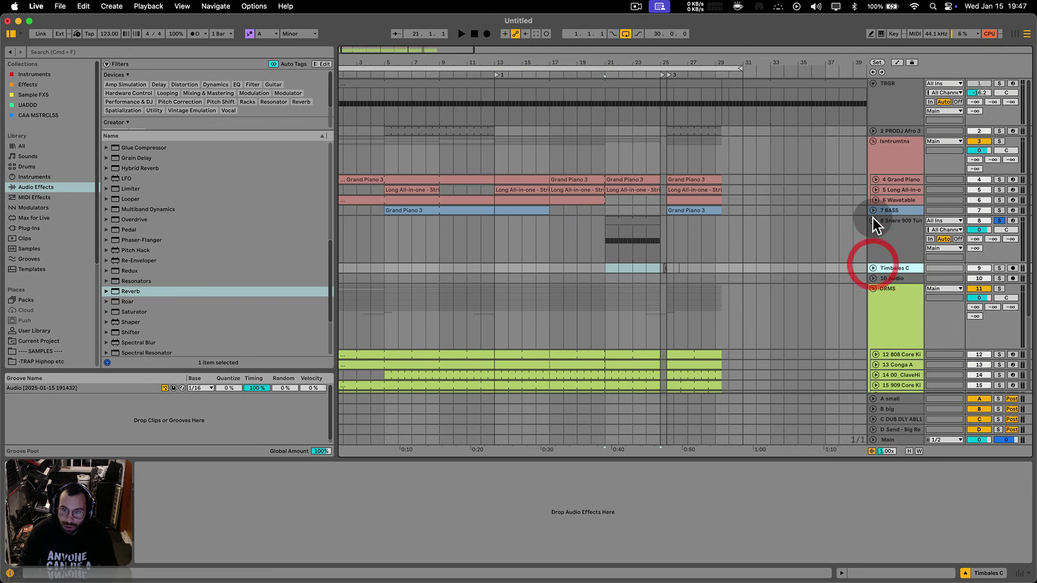
pyautogui.click(873, 221)
pyautogui.click(886, 241)
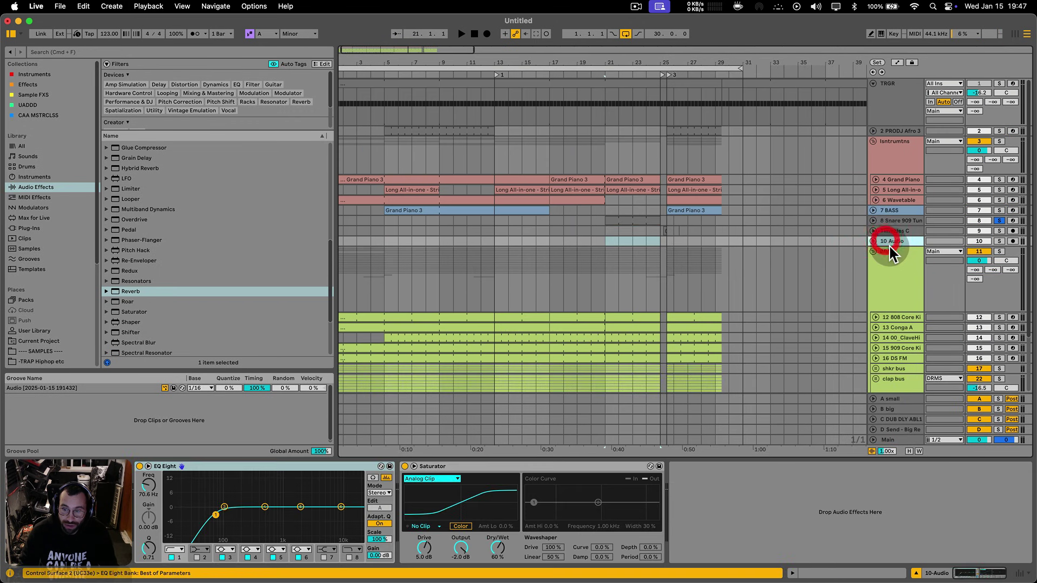
# - Filter the clip library to drum clips and browse through the percussion patterns
pyautogui.click(25, 249)
pyautogui.click(31, 259)
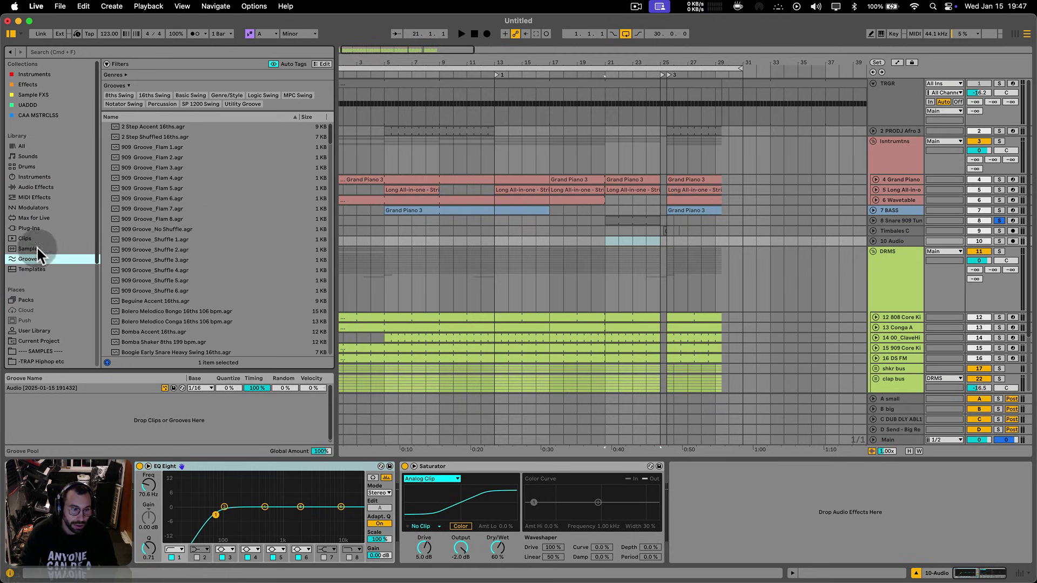
pyautogui.click(25, 238)
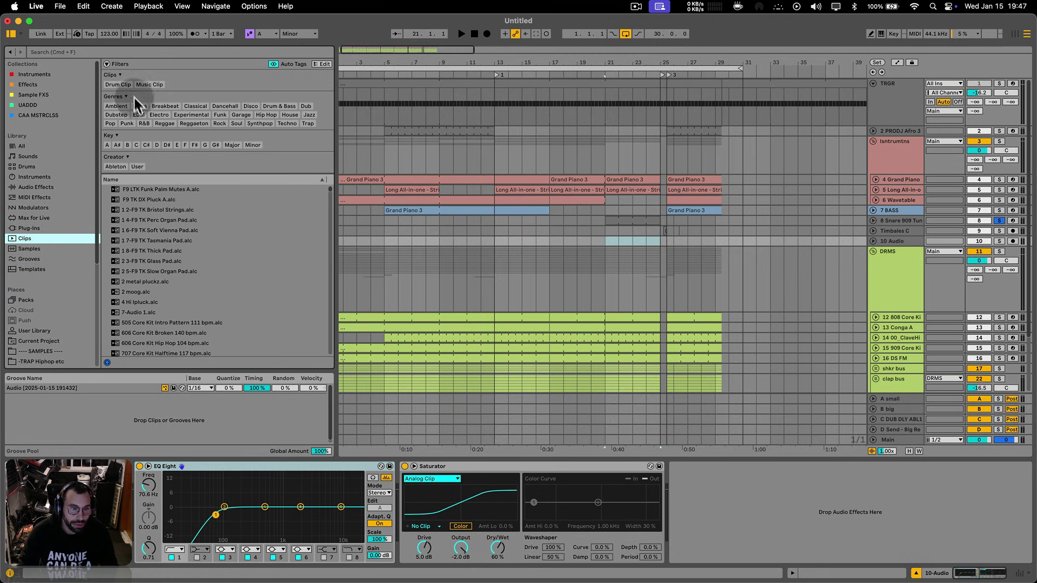
pyautogui.click(121, 85)
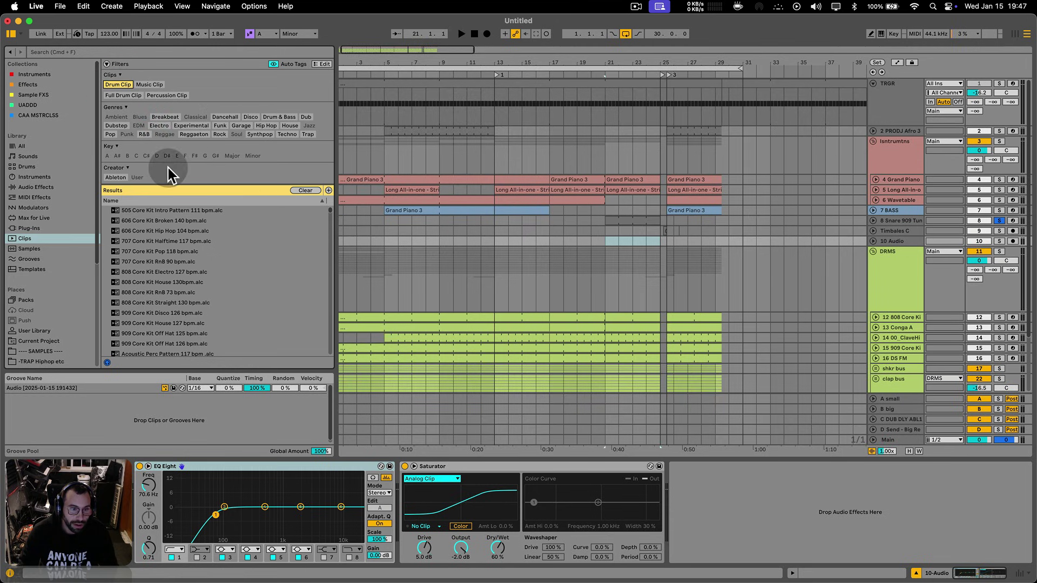
pyautogui.scroll(-5, 183, 251)
pyautogui.scroll(-6, 183, 247)
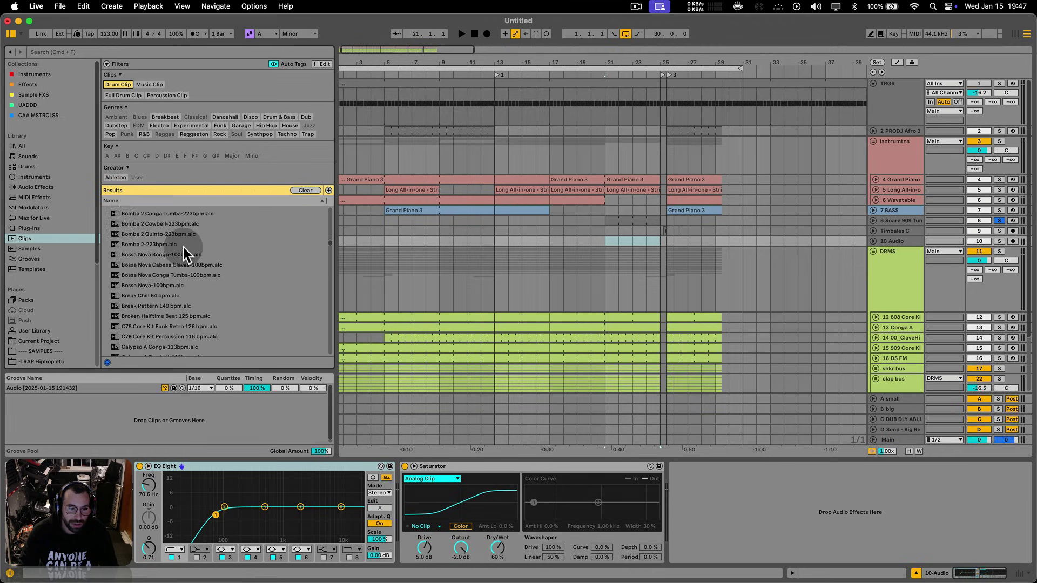
pyautogui.scroll(-5, 183, 247)
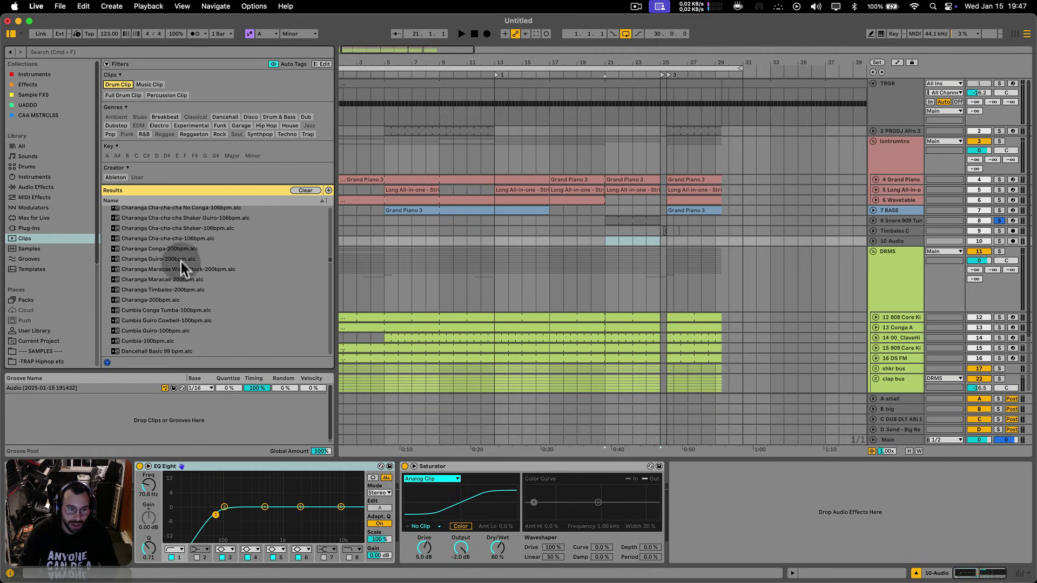
# - Audition Latin percussion clips such as Cumbia Conga Tumba-100bpm and Cumbia Guiro-100bpm
pyautogui.click(162, 287)
pyautogui.scroll(-3, 170, 291)
pyautogui.click(156, 256)
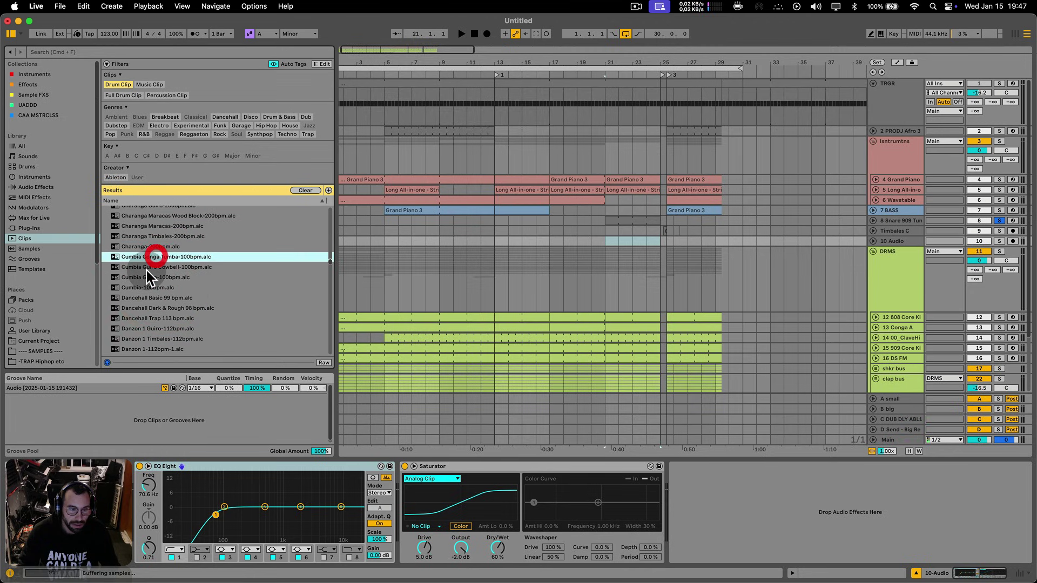
pyautogui.scroll(-2, 146, 272)
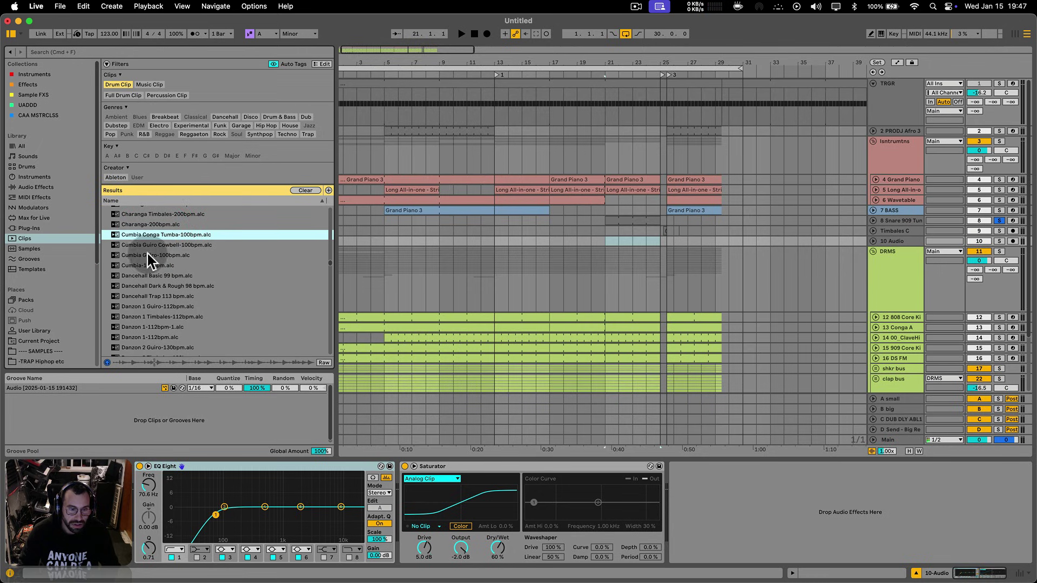
pyautogui.click(145, 255)
pyautogui.scroll(-15, 150, 264)
# - Place the Mozambique Cowbell-120bpm clip at bar 13 on a new MIDI track below 10 Audio and extend it to bar 25
pyautogui.click(153, 274)
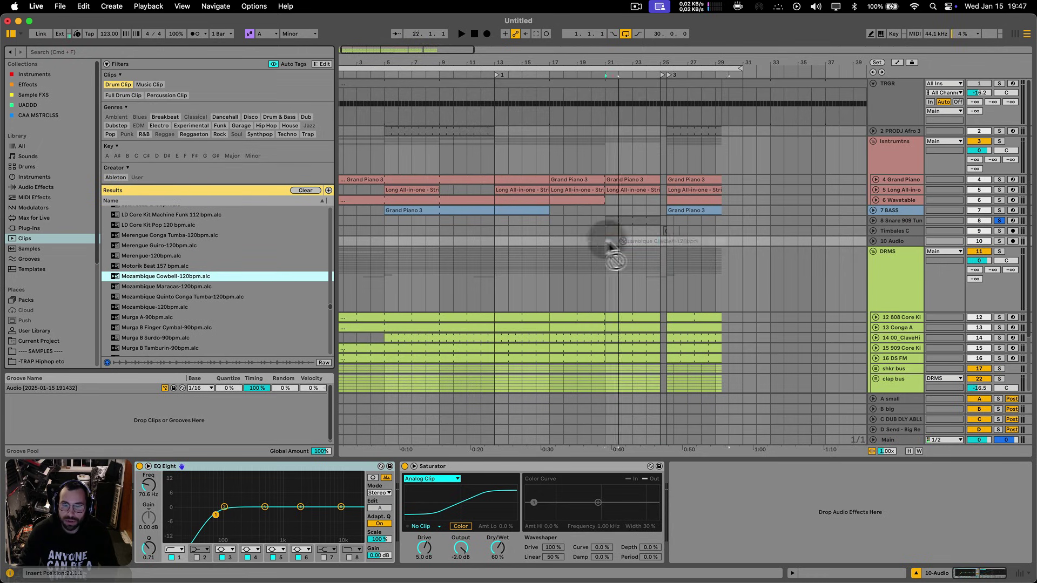
pyautogui.moveTo(608, 241); pyautogui.dragTo(498, 252)
pyautogui.click(780, 240)
pyautogui.click(897, 241)
pyautogui.press('shift+super+t')
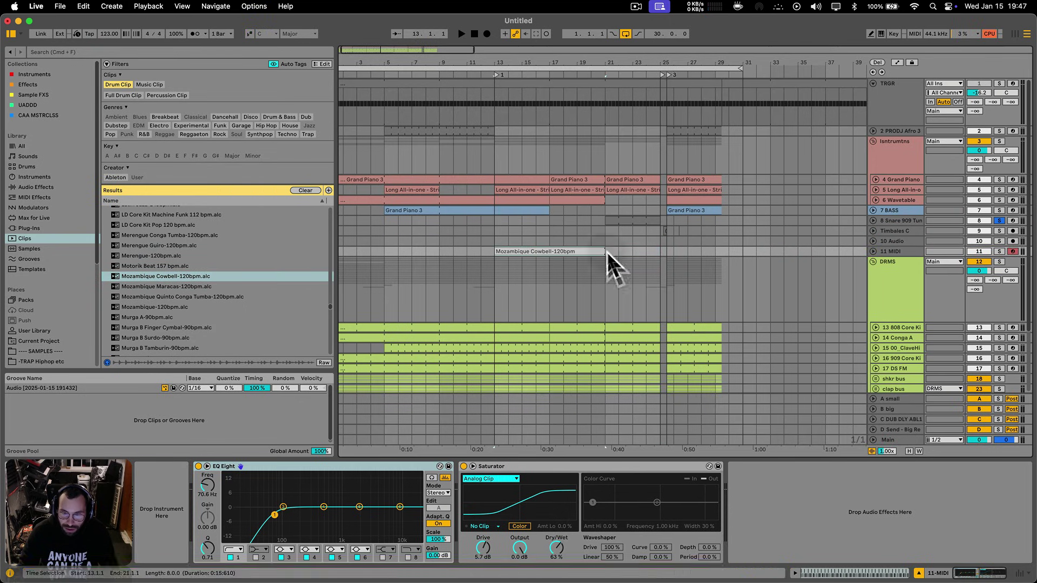
pyautogui.moveTo(605, 252); pyautogui.dragTo(657, 250)
pyautogui.click(873, 251)
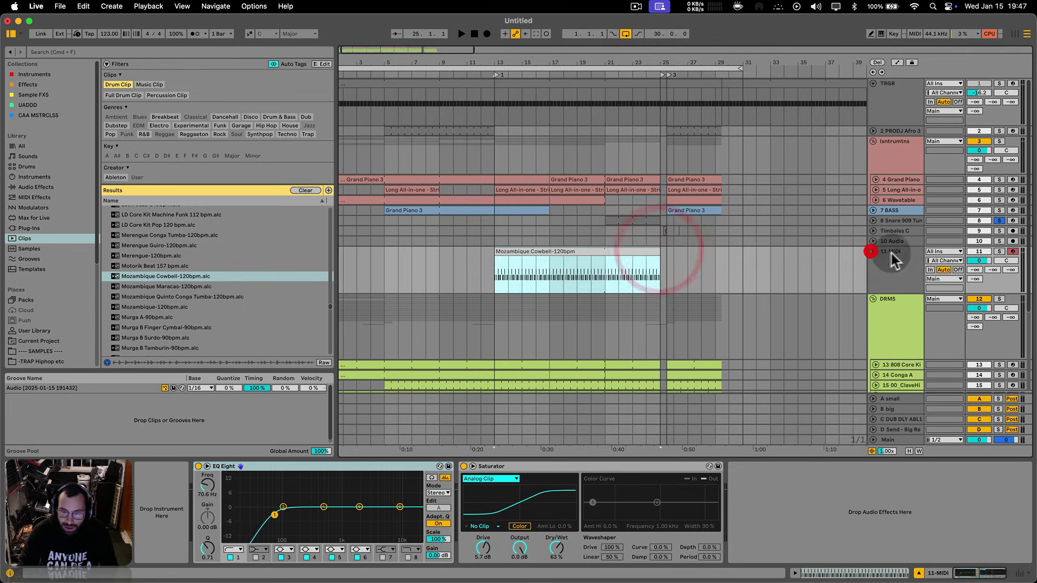
# - Add an Auto Filter and an Echo to the end of the new cowbell track's device chain
pyautogui.click(34, 187)
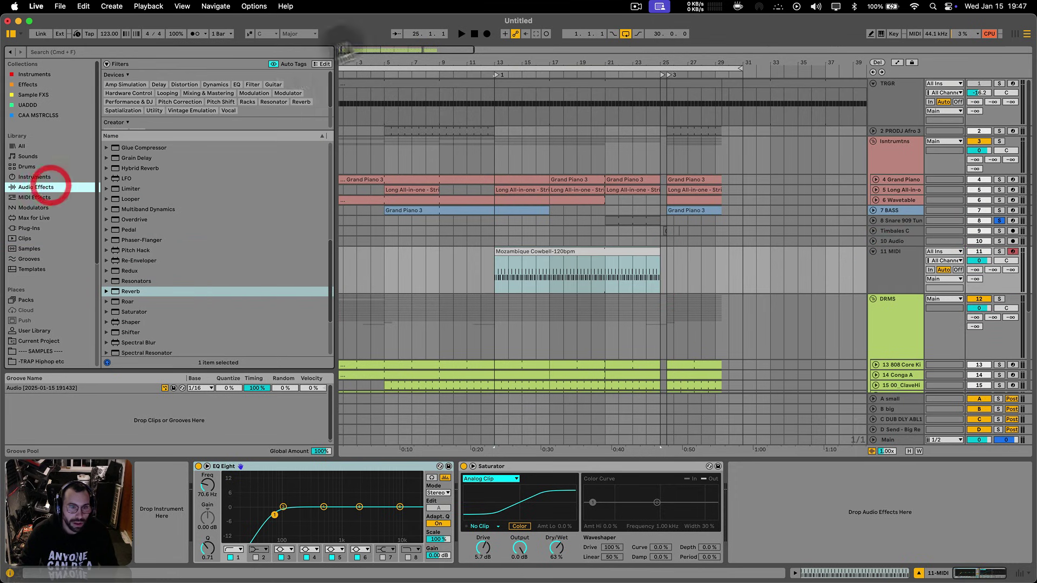
pyautogui.doubleClick(139, 176)
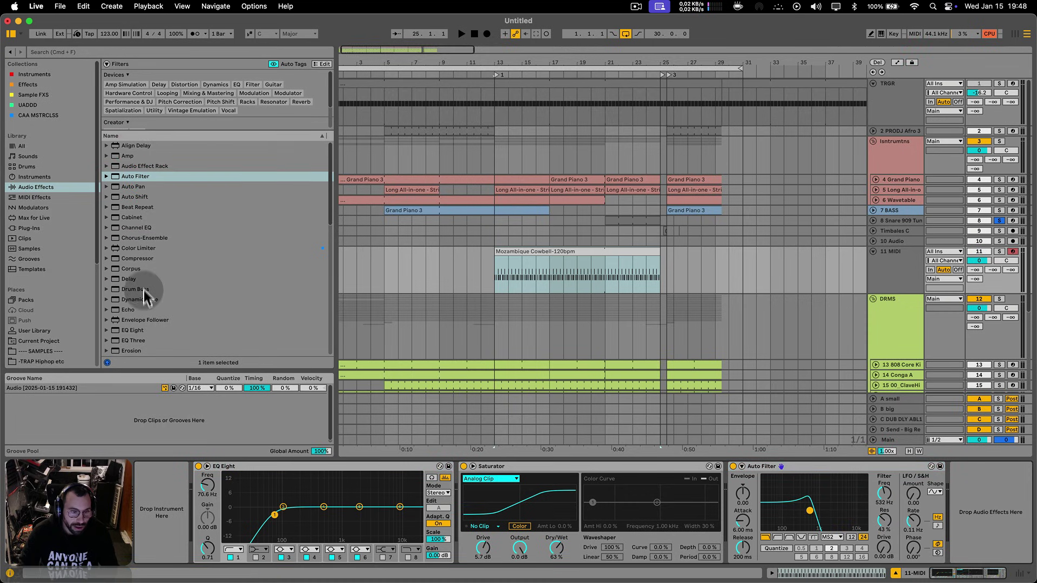
pyautogui.moveTo(128, 310)
pyautogui.mouseDown()
pyautogui.moveTo(967, 511)
pyautogui.moveTo(964, 502)
pyautogui.mouseUp()
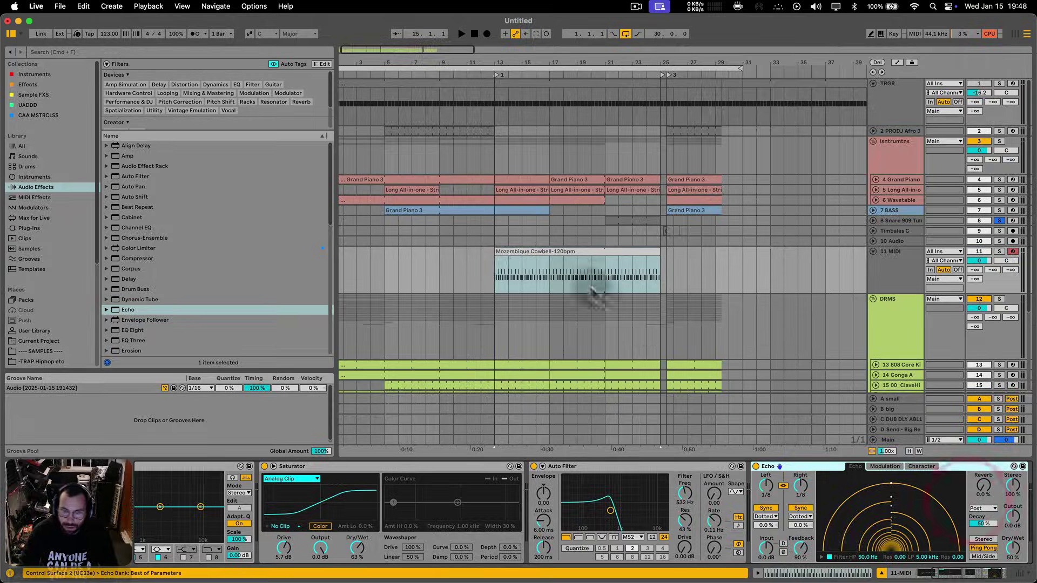
# - Play the soloed cowbell track from bar 13, sweep its Auto Filter frequency to 120 Hz and set the Echo feedback to 44%
pyautogui.click(491, 259)
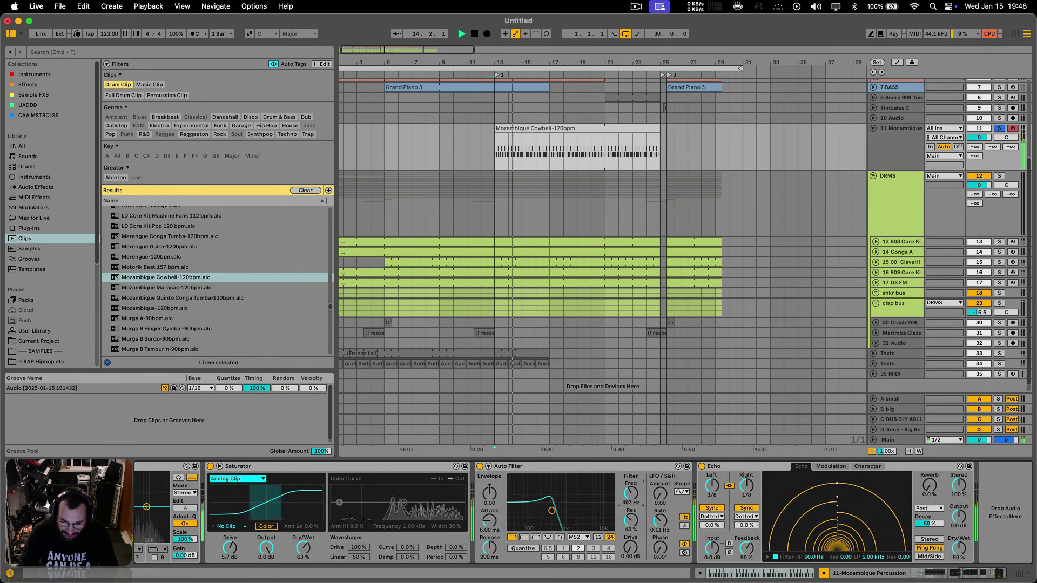
pyautogui.moveTo(631, 493); pyautogui.dragTo(631, 535)
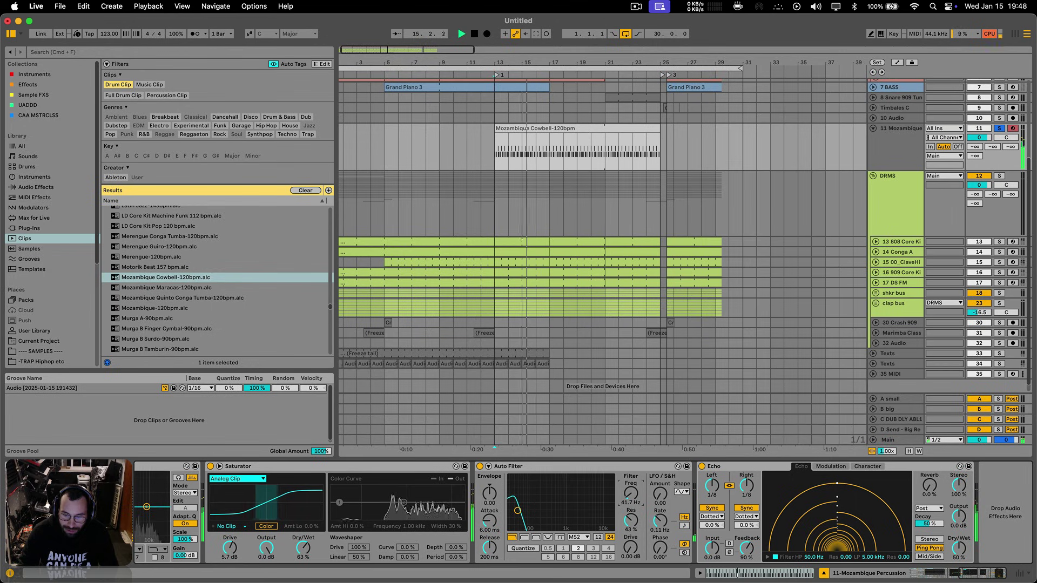
pyautogui.moveTo(746, 549); pyautogui.dragTo(747, 572)
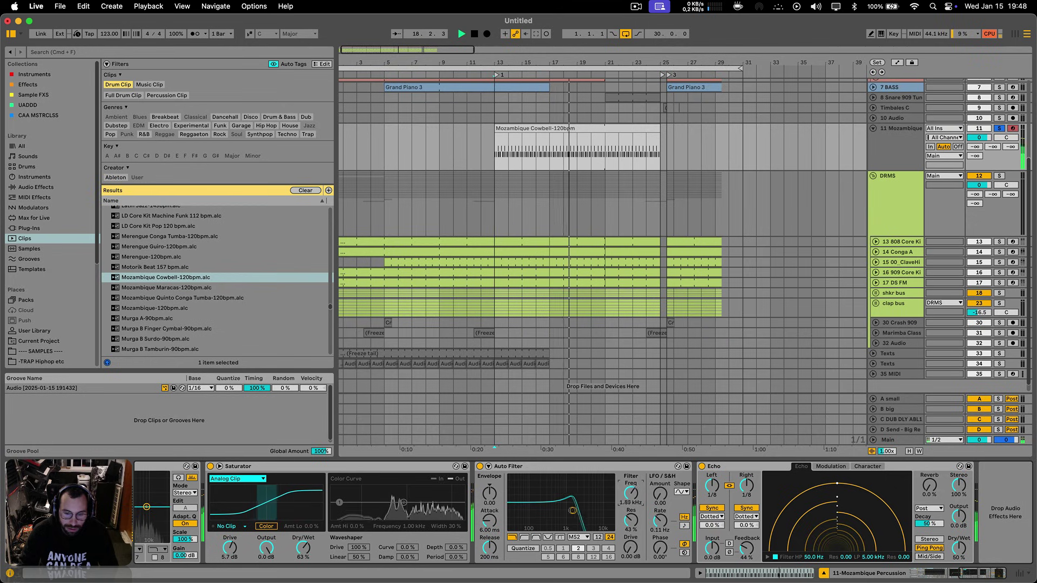
pyautogui.press('space')
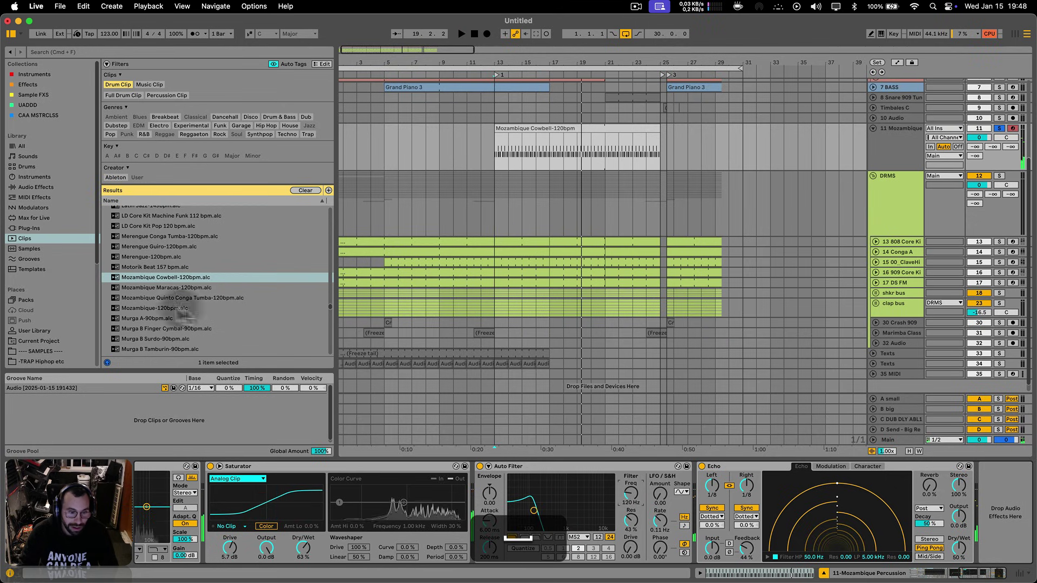
# - Audition more Mozambique clips, place Mozambique-120bpm at bar 13 over the cowbell clip and play it
pyautogui.click(154, 297)
pyautogui.scroll(-2, 153, 296)
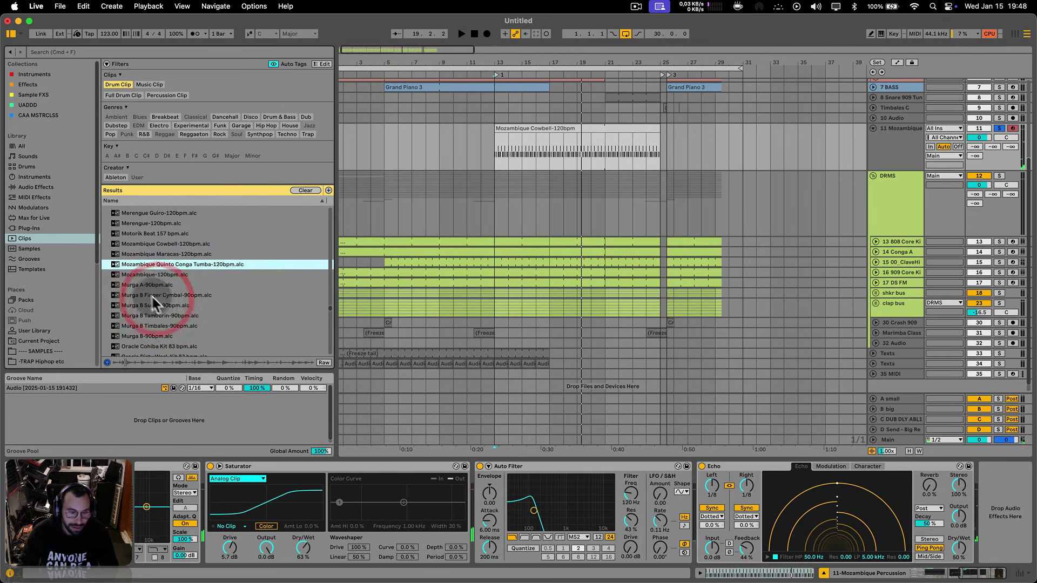
pyautogui.click(151, 274)
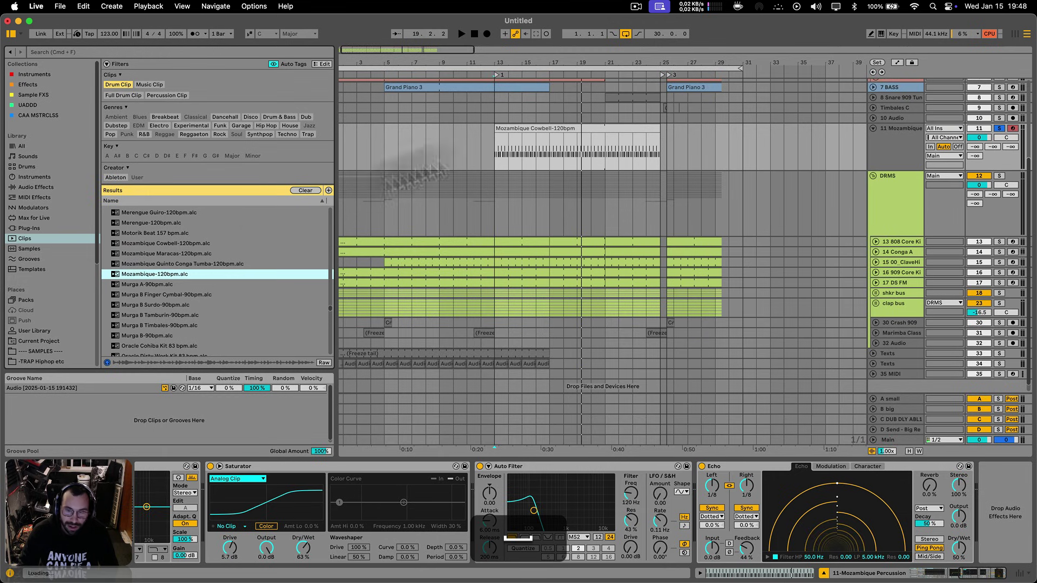
pyautogui.moveTo(414, 176); pyautogui.dragTo(494, 134)
pyautogui.press('space')
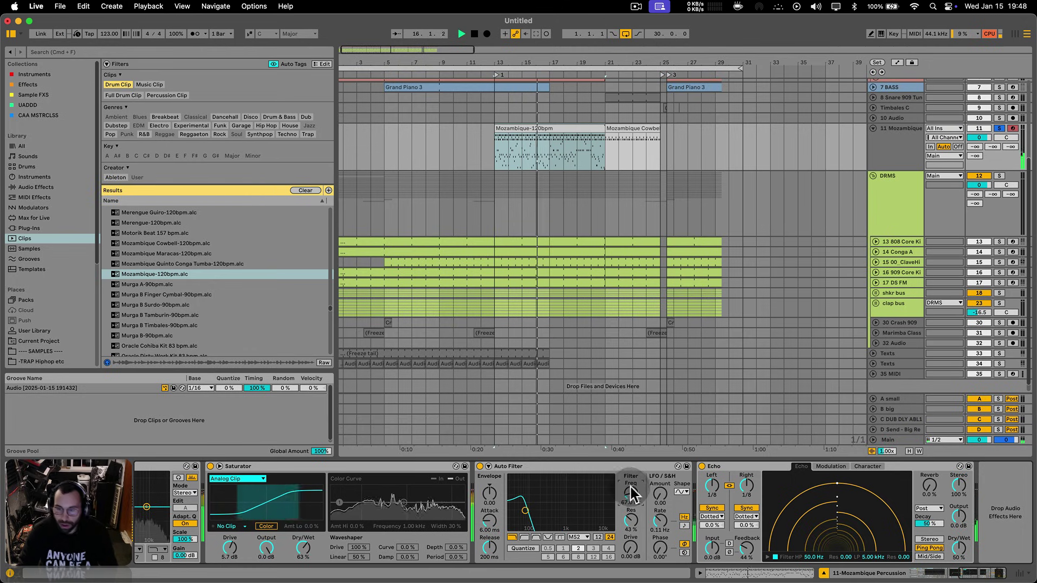
# - Add a Reverb after the Echo on the Mozambique percussion track
pyautogui.click(36, 186)
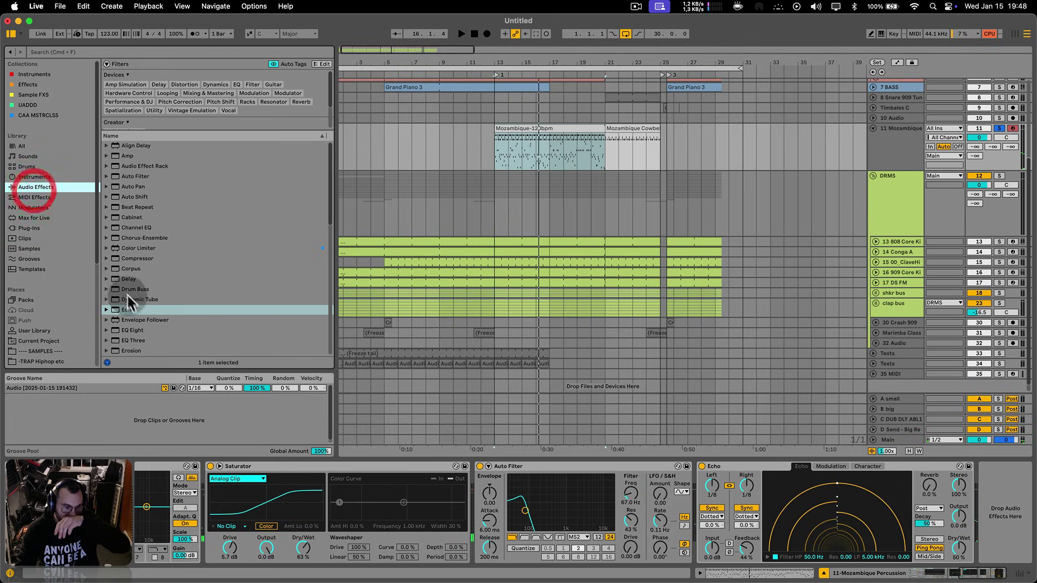
pyautogui.scroll(-10, 148, 270)
pyautogui.scroll(-3, 148, 302)
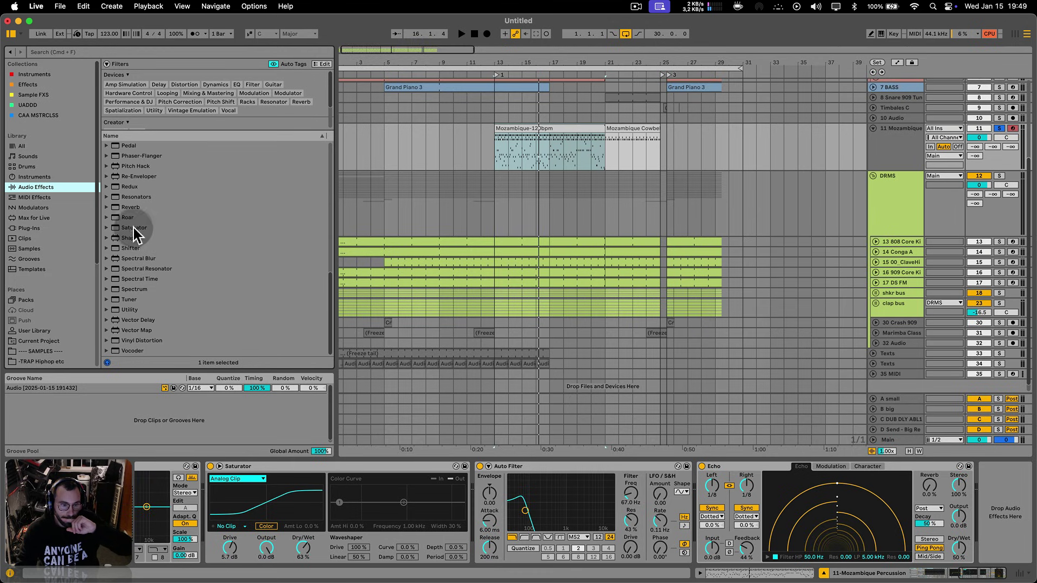
pyautogui.doubleClick(131, 207)
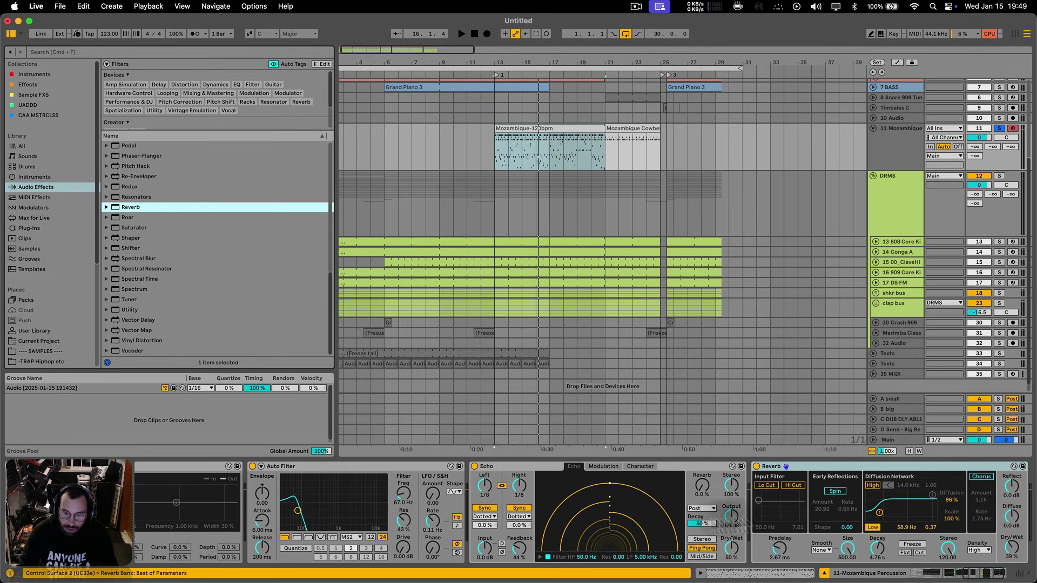
# - Play the percussion with the reverb while sweeping the Auto Filter frequency, settling at 140 Hz, and stop playback
pyautogui.press('space')
pyautogui.moveTo(402, 496); pyautogui.dragTo(403, 499)
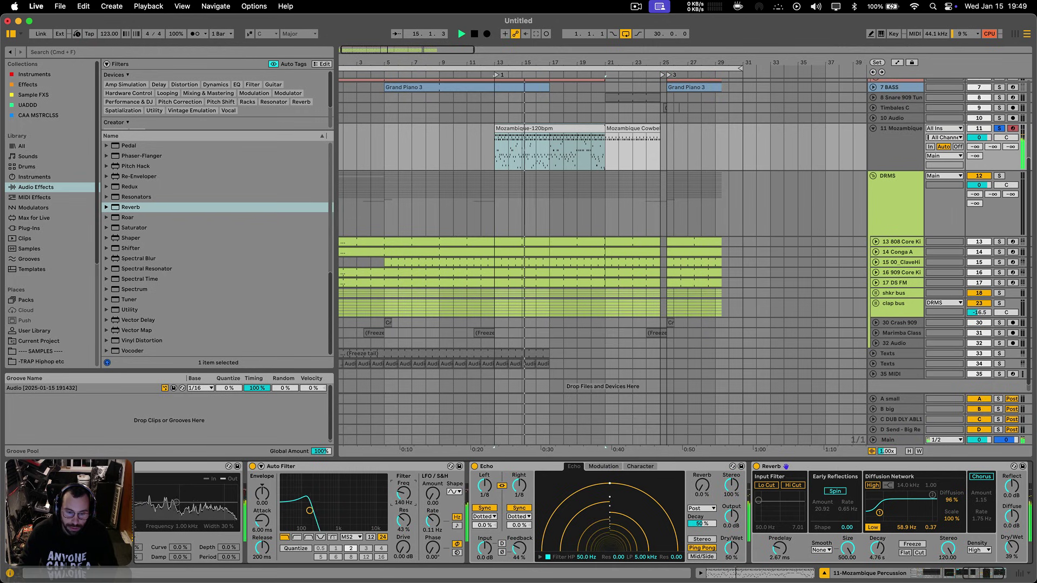
pyautogui.moveTo(403, 493); pyautogui.dragTo(403, 487)
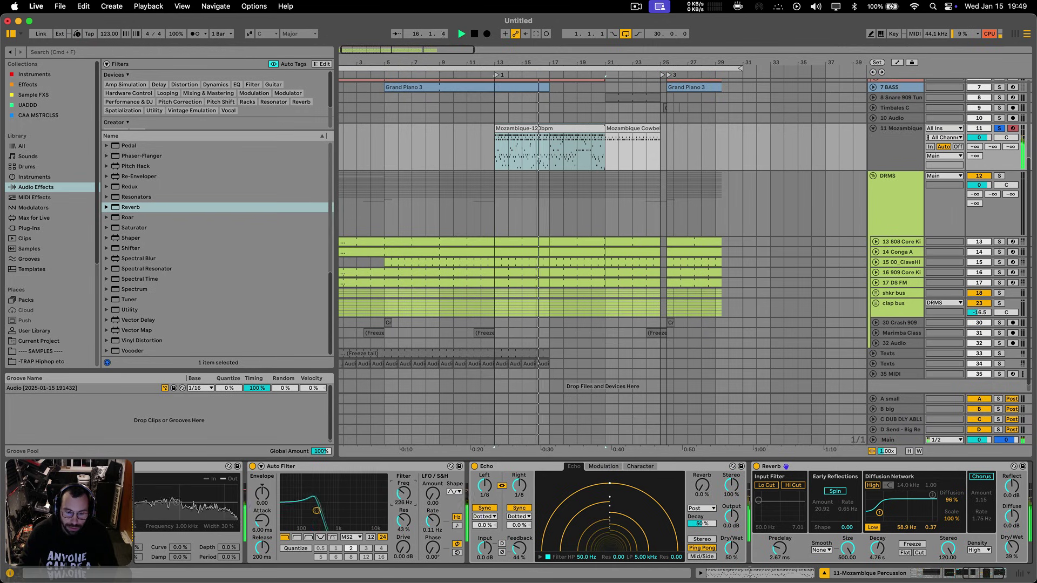
pyautogui.press('space')
# - Extend the Mozambique-120bpm clip to bar 25 and show the track's Auto Filter frequency automation
pyautogui.moveTo(603, 129); pyautogui.dragTo(665, 131)
pyautogui.press('a')
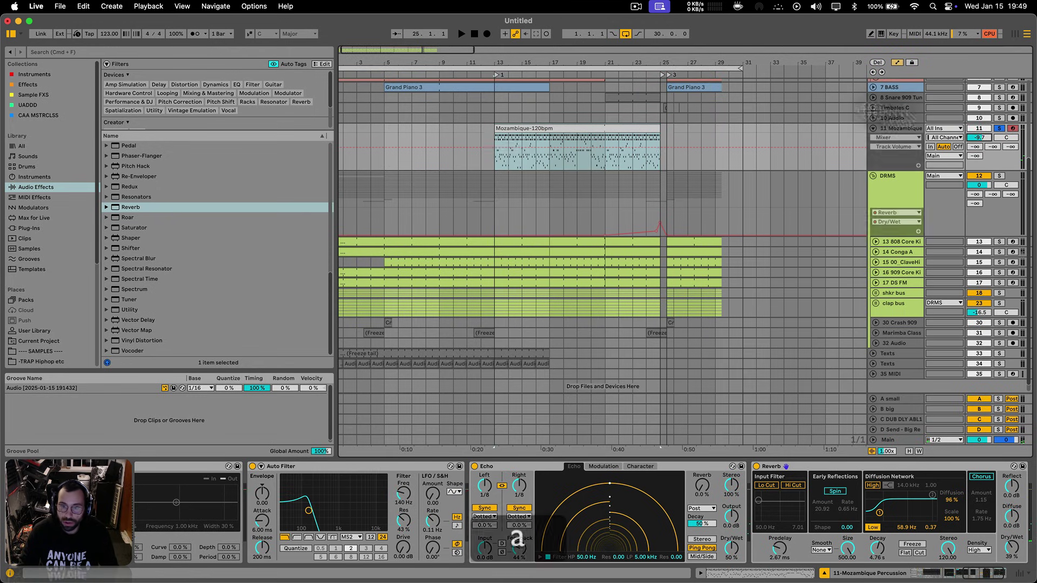
pyautogui.click(400, 485)
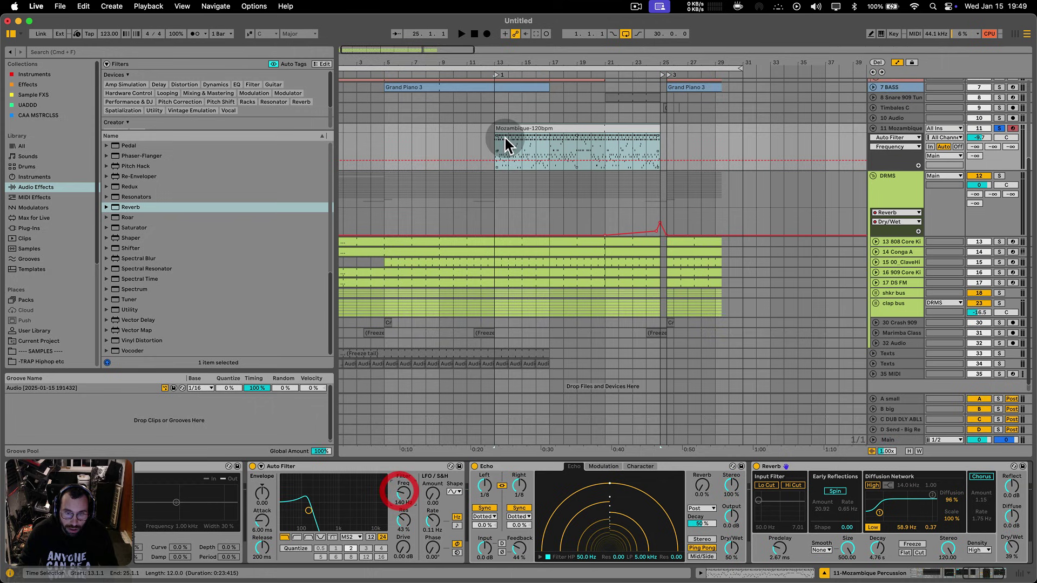
# - Record a wavy, rising Auto Filter frequency sweep up to 19.9 kHz from bar 13 to bar 25, unsoloing the percussion track
pyautogui.click(505, 34)
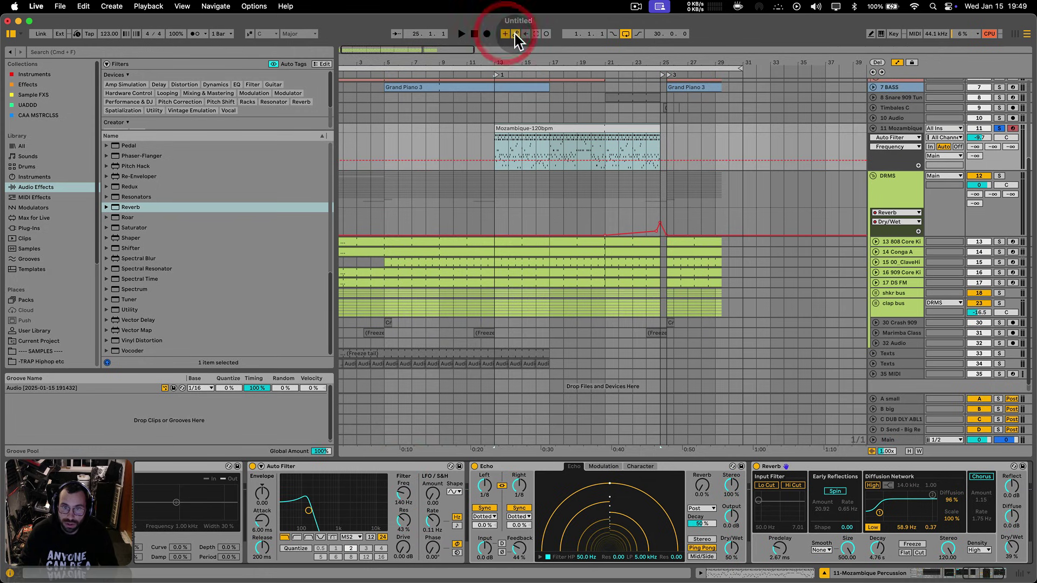
pyautogui.click(498, 139)
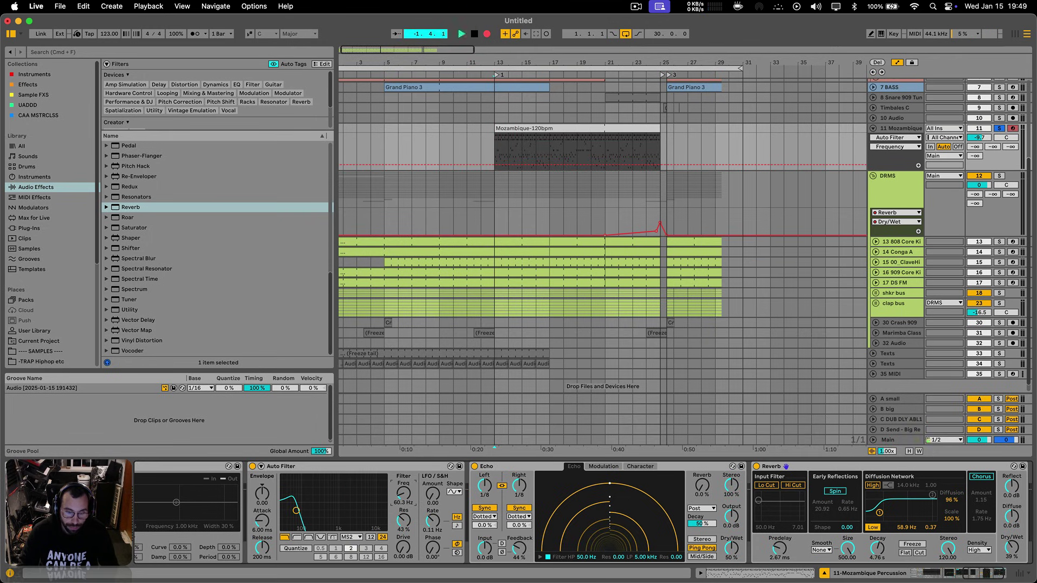
pyautogui.moveTo(404, 493)
pyautogui.mouseDown()
pyautogui.moveTo(404, 475)
pyautogui.moveTo(403, 498)
pyautogui.mouseUp()
pyautogui.press('s')
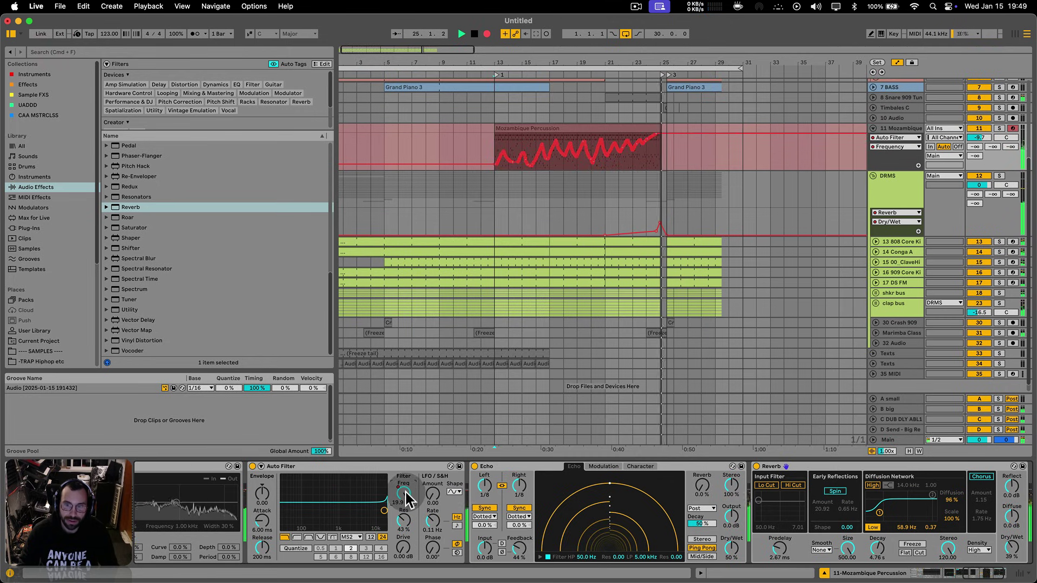
pyautogui.press('space')
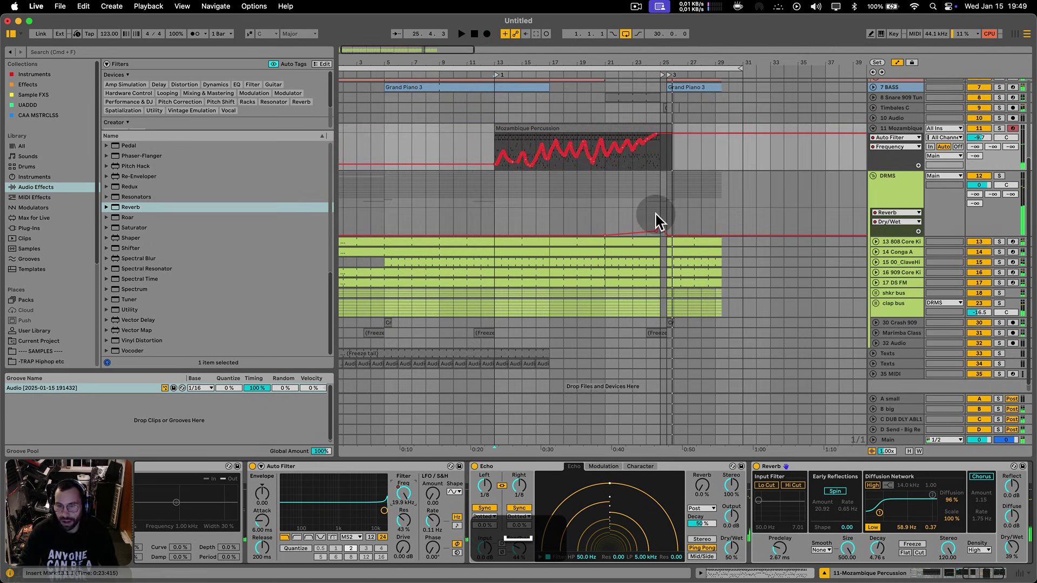
# - Hide the automation and set the Mozambique percussion track's volume to -8.9 dB
pyautogui.press('a')
pyautogui.click(899, 257)
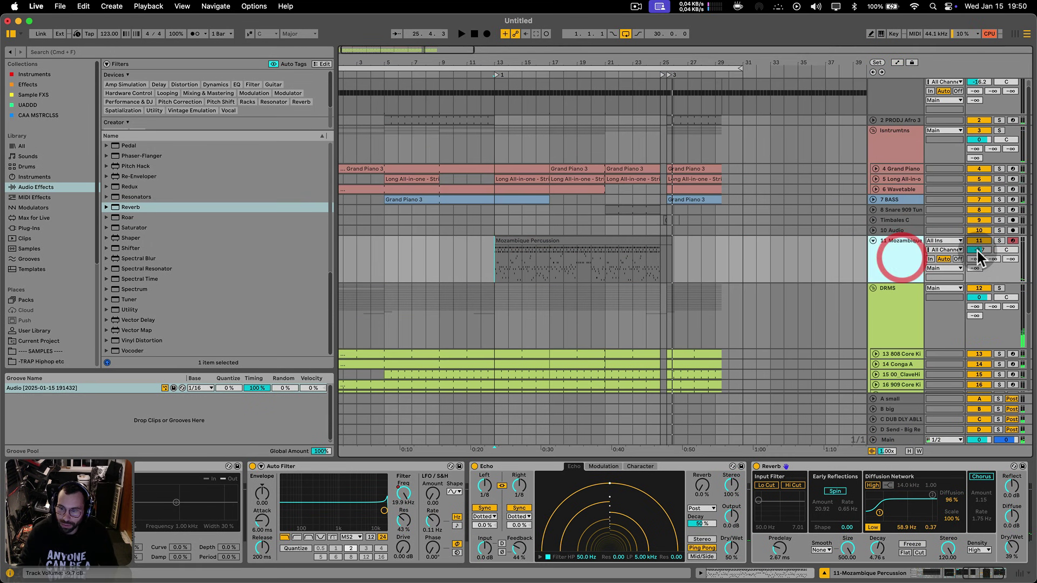
pyautogui.moveTo(978, 251); pyautogui.dragTo(978, 256)
pyautogui.scroll(-1, 512, 262)
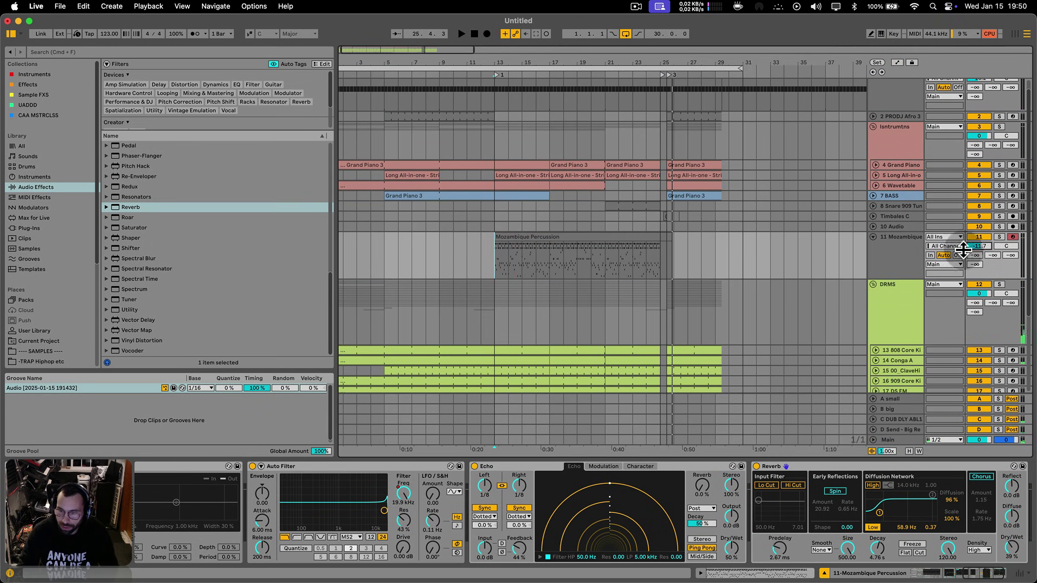
pyautogui.scroll(1, 972, 253)
pyautogui.scroll(1, 475, 226)
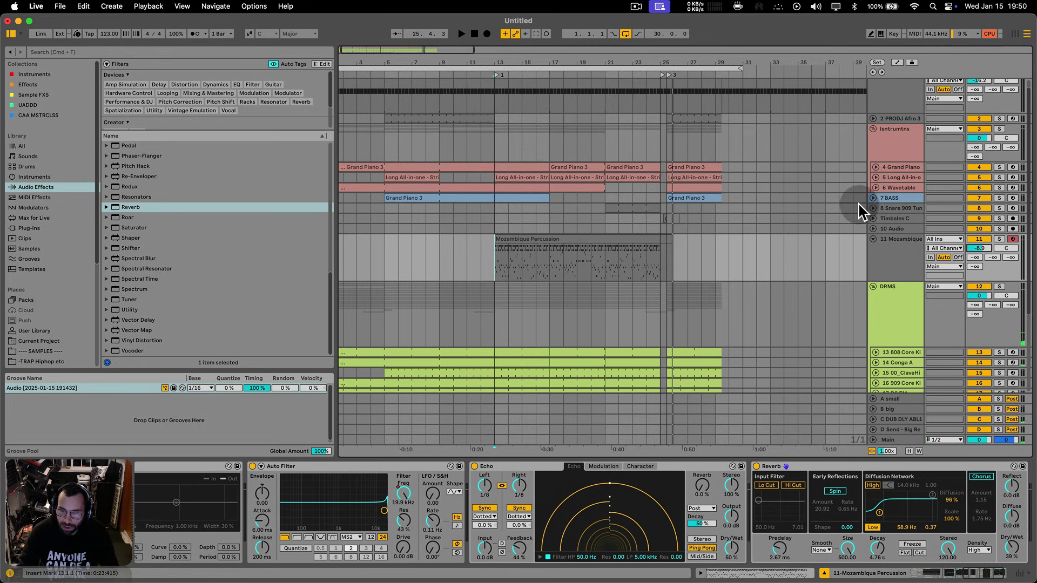
# - Expand the BASS track and add an Auto Filter at the end of its device chain
pyautogui.click(875, 198)
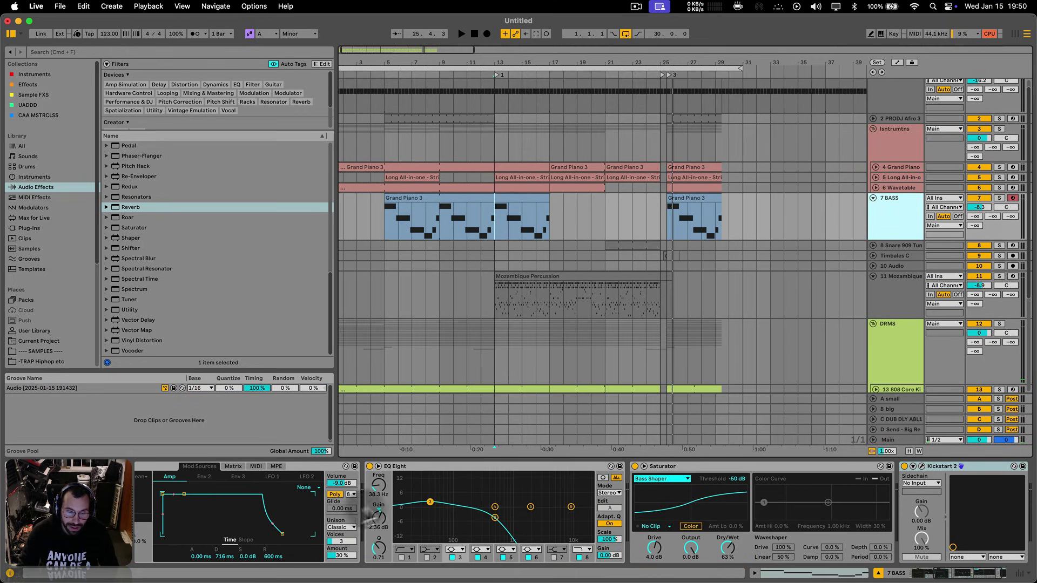
pyautogui.scroll(10, 162, 227)
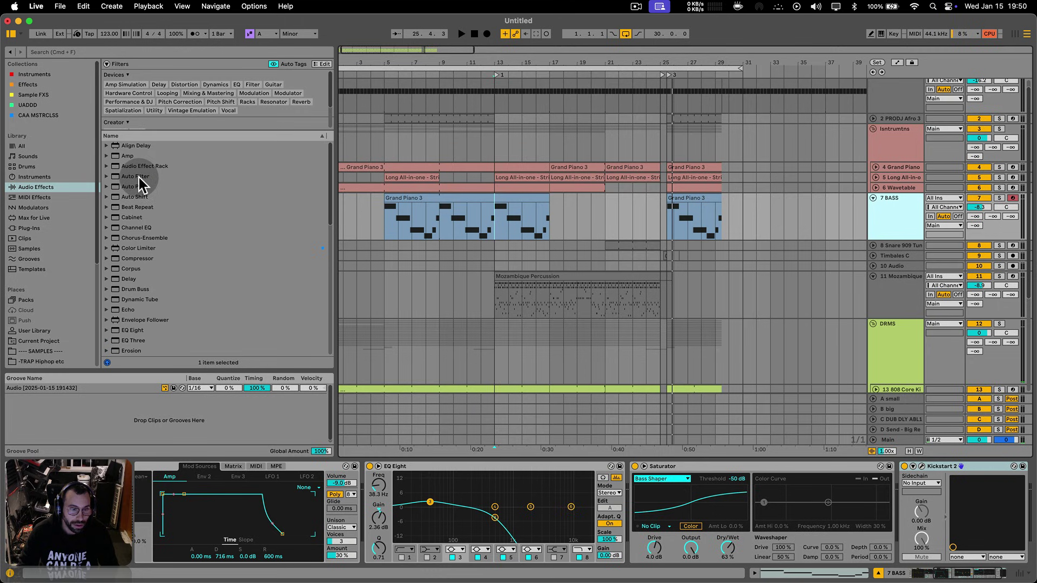
pyautogui.doubleClick(135, 176)
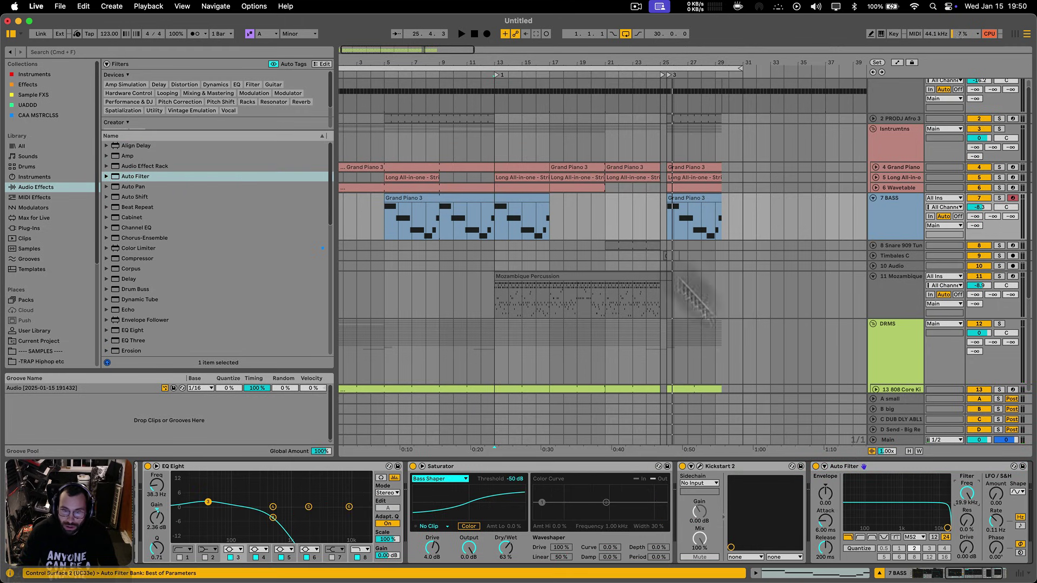
# - Automate the BASS Auto Filter frequency from bar 13 down to 26.0 Hz at bar 17 and back up by about bar 21, and play from bar 13
pyautogui.press('a')
pyautogui.click(497, 204)
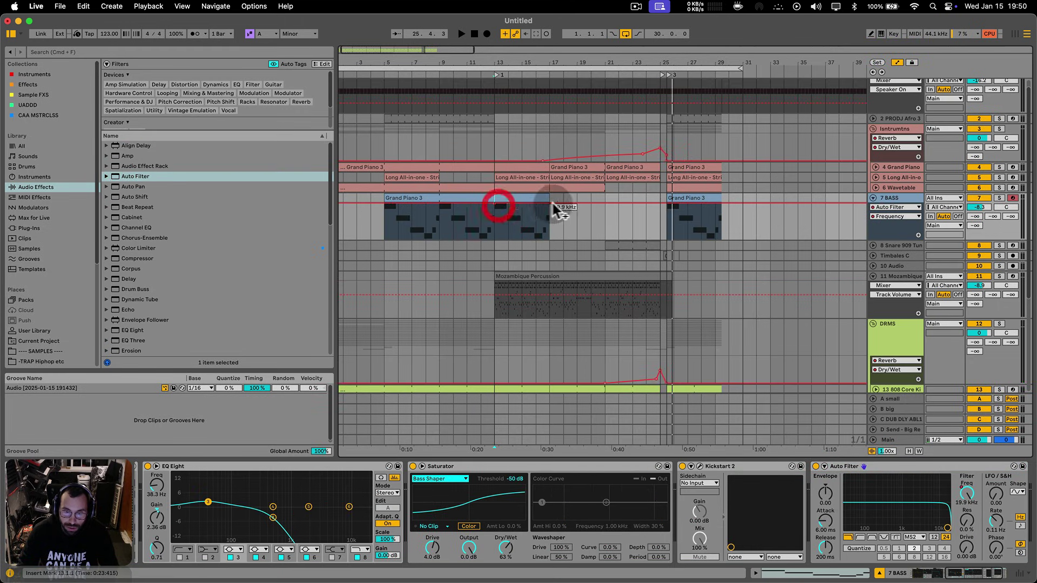
pyautogui.click(599, 204)
pyautogui.moveTo(549, 203); pyautogui.dragTo(550, 238)
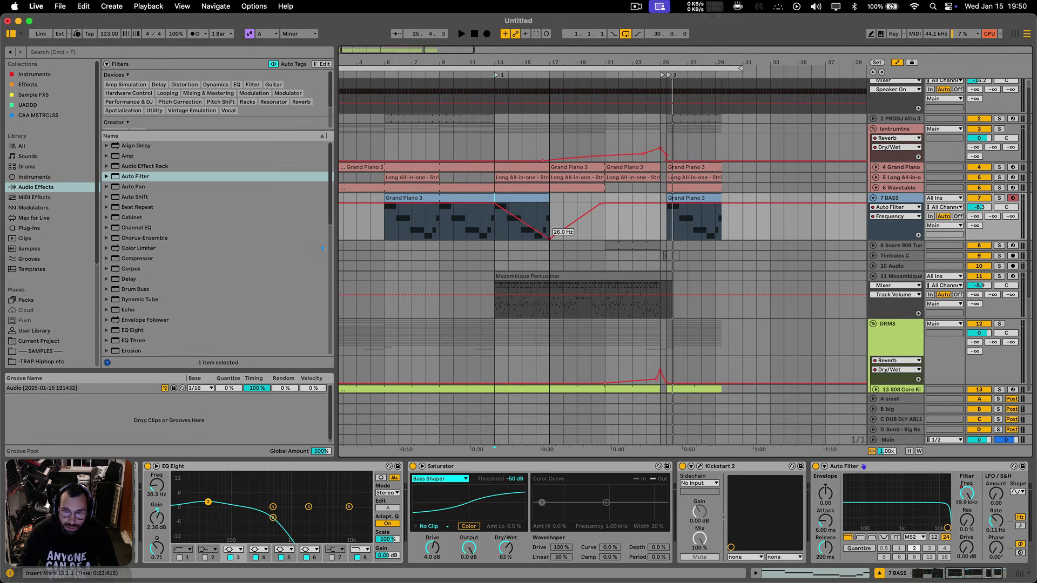
pyautogui.press('space')
pyautogui.click(500, 225)
pyautogui.press('a')
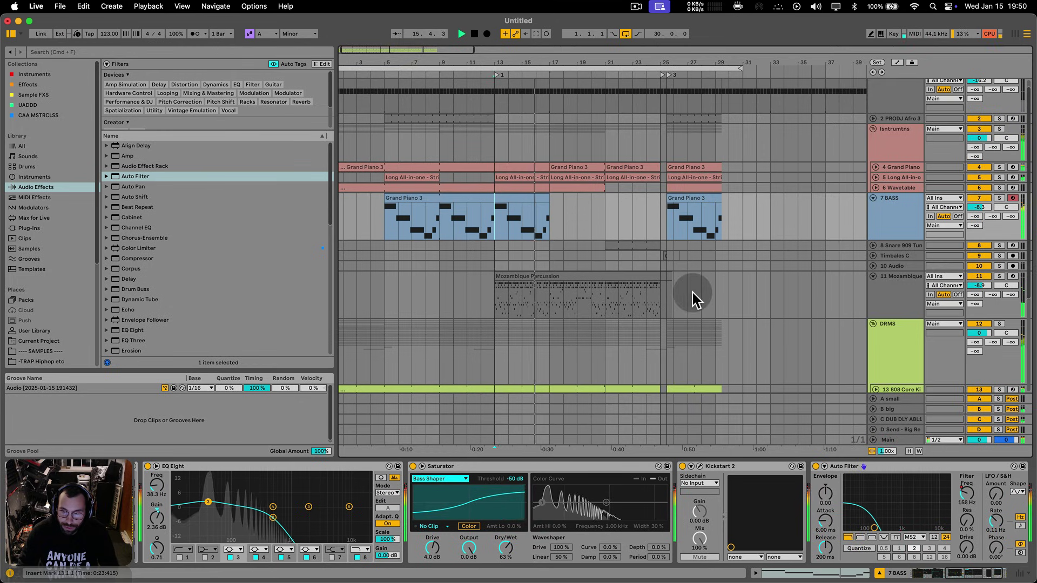
# - Copy the crash clip at bar 5 to bar 17 on the Crash 909 track
pyautogui.click(891, 293)
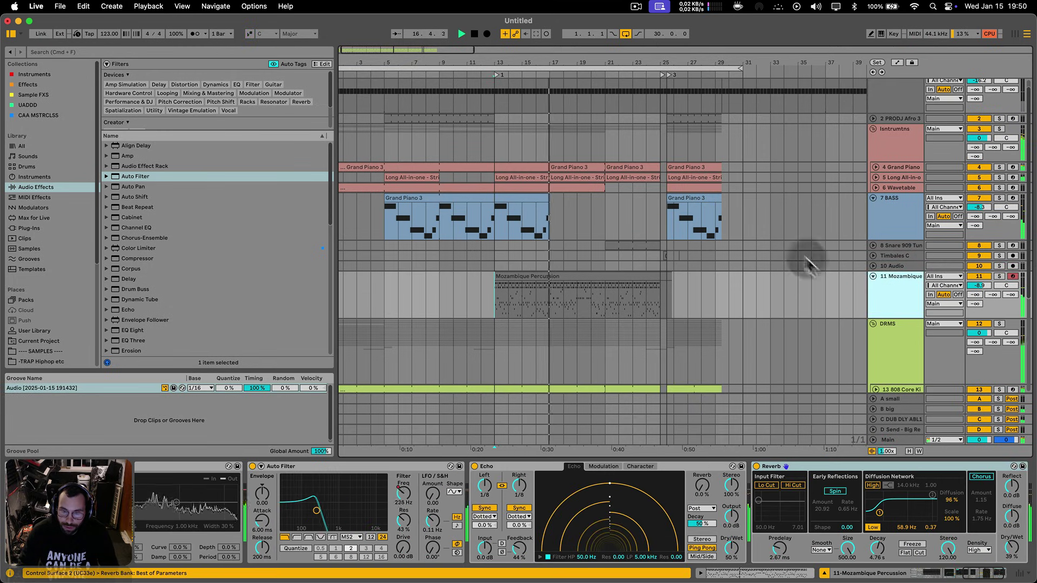
pyautogui.moveTo(561, 62); pyautogui.dragTo(564, 70)
pyautogui.scroll(-5, 566, 275)
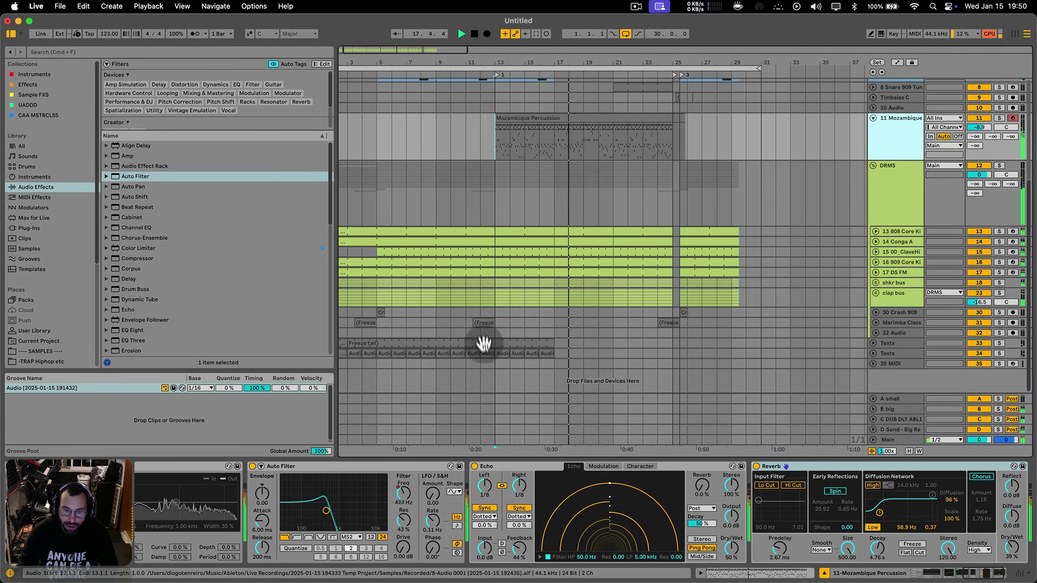
pyautogui.click(382, 311)
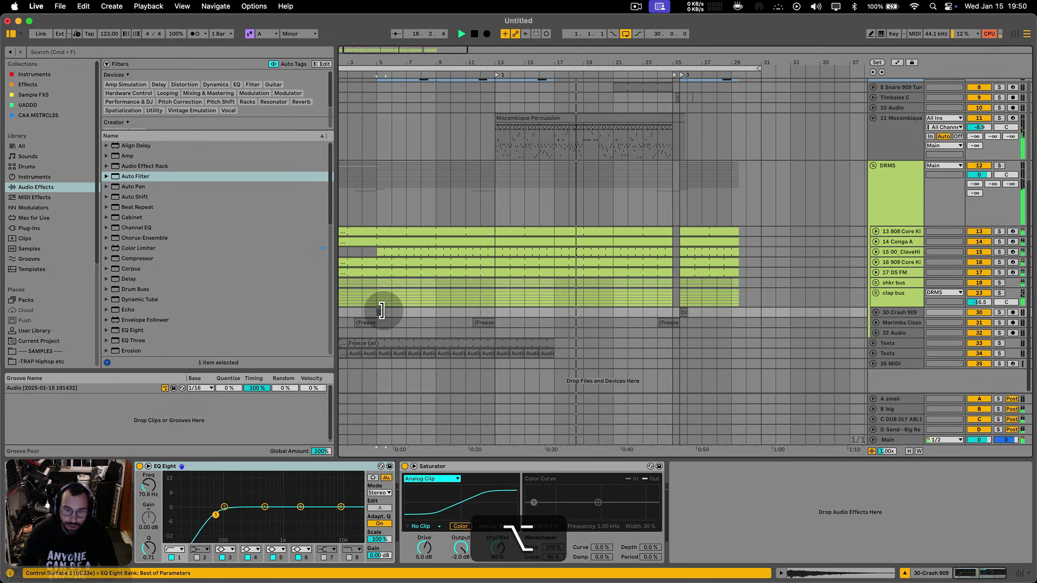
pyautogui.click(562, 315)
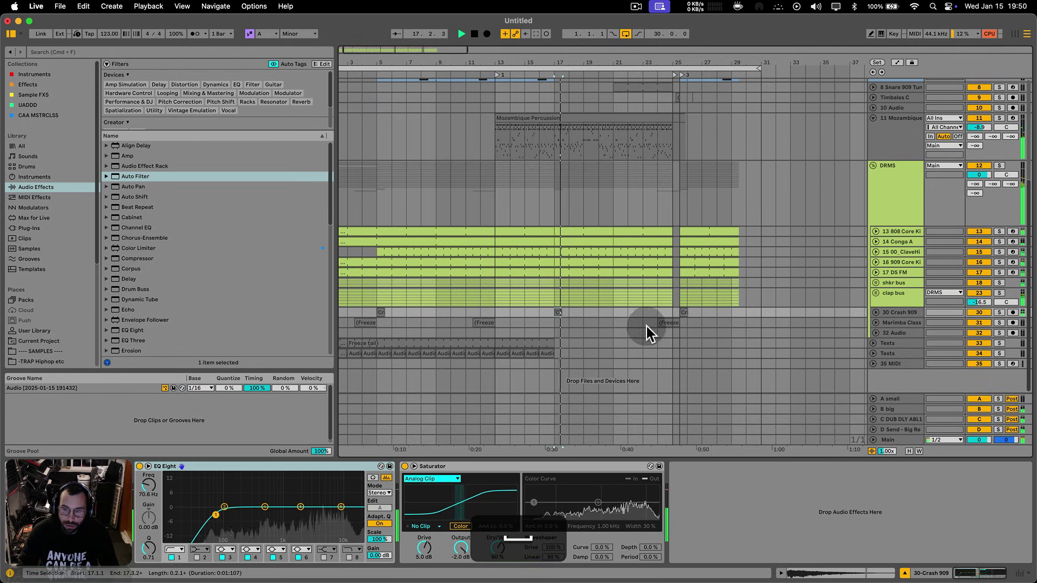
pyautogui.scroll(1, 604, 285)
pyautogui.scroll(5, 603, 286)
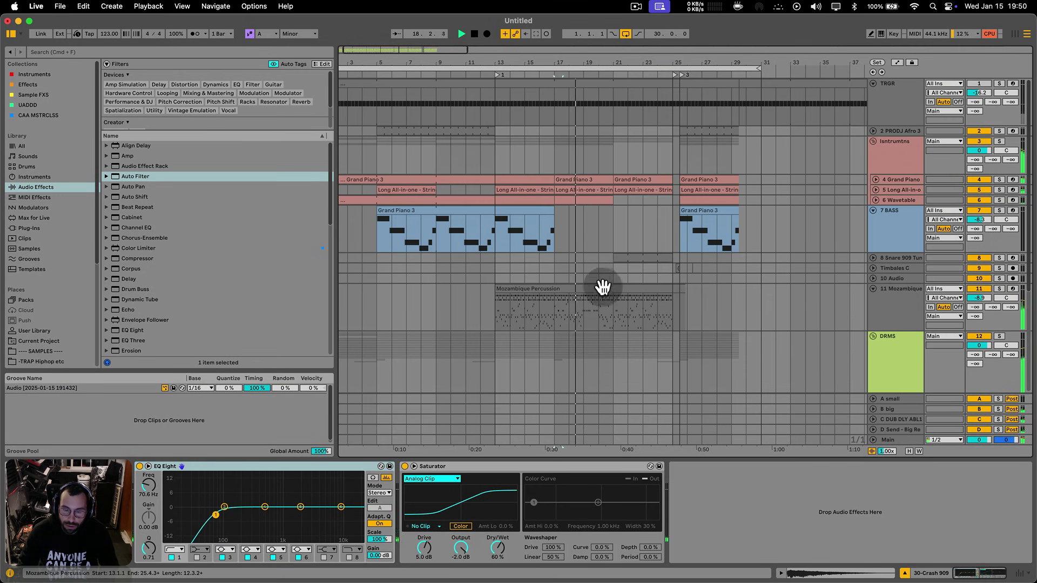
# - Expand the Wavetable and Long All-in-one strings tracks and insert a new MIDI track below the strings
pyautogui.click(902, 308)
pyautogui.click(876, 201)
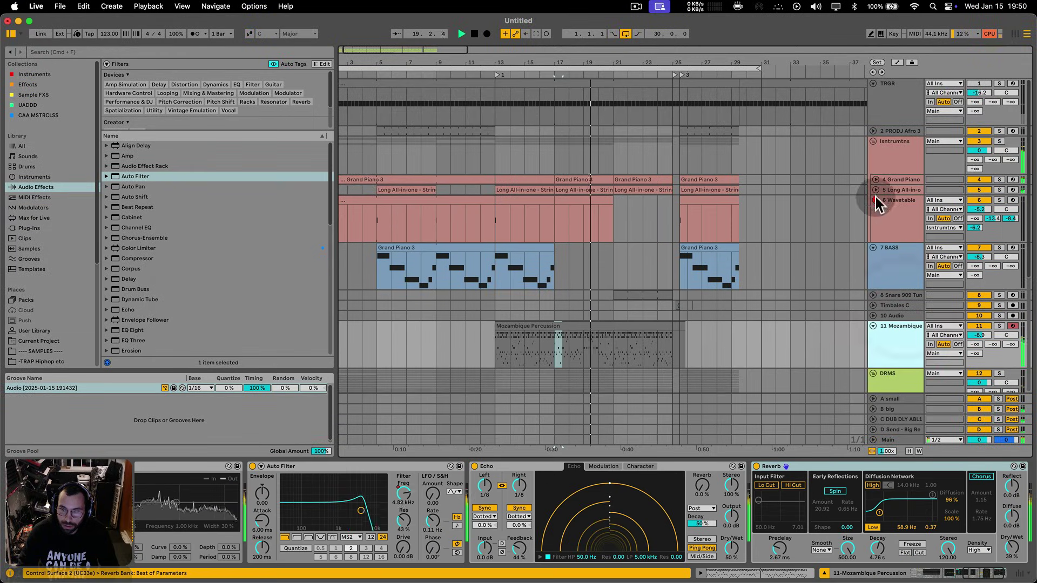
pyautogui.click(876, 190)
pyautogui.click(893, 207)
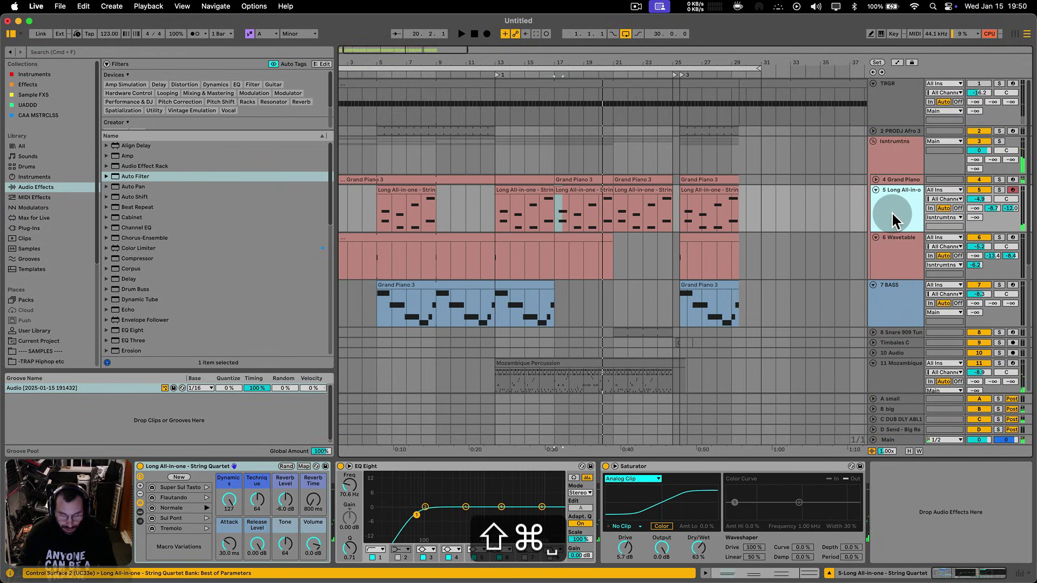
pyautogui.press('super+shift+t')
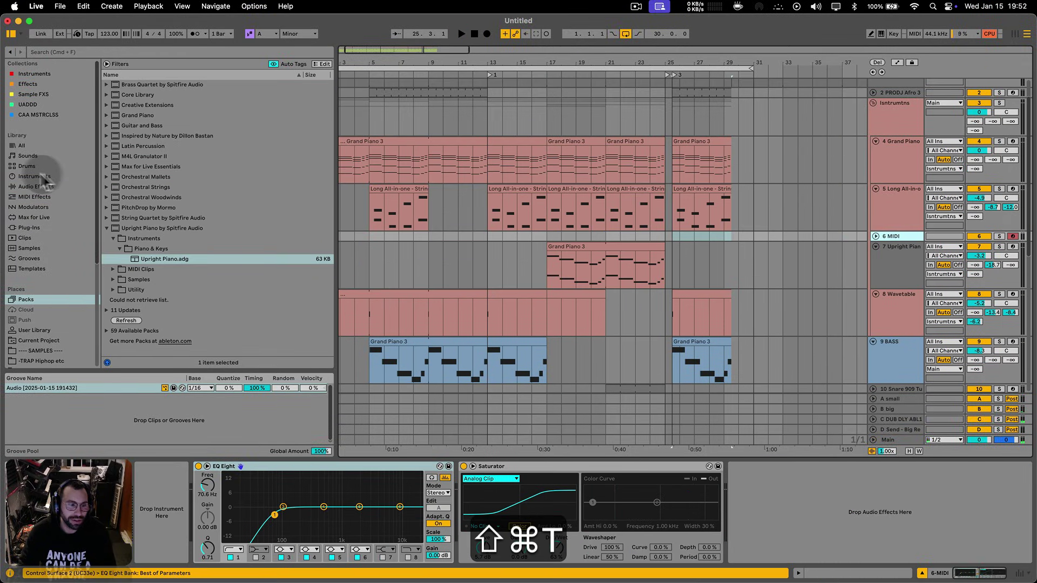
# - Load Wavetable onto the new MIDI track and shape its amp envelope to 0.00 ms attack, about 46 ms decay and -inf dB sustain
pyautogui.click(28, 177)
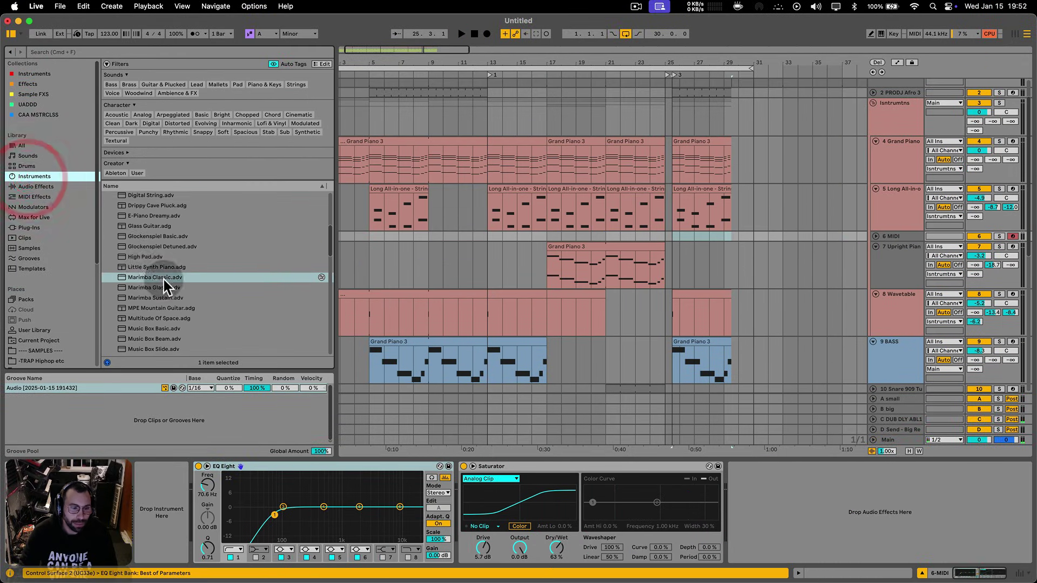
pyautogui.scroll(5, 135, 259)
pyautogui.click(107, 216)
pyautogui.scroll(-5, 140, 303)
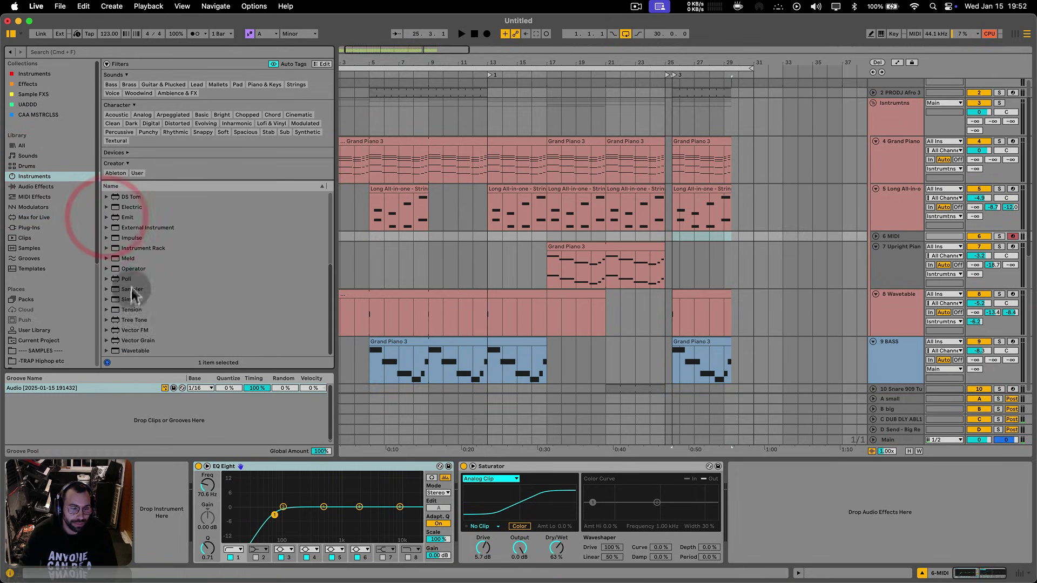
pyautogui.moveTo(134, 351); pyautogui.dragTo(704, 236)
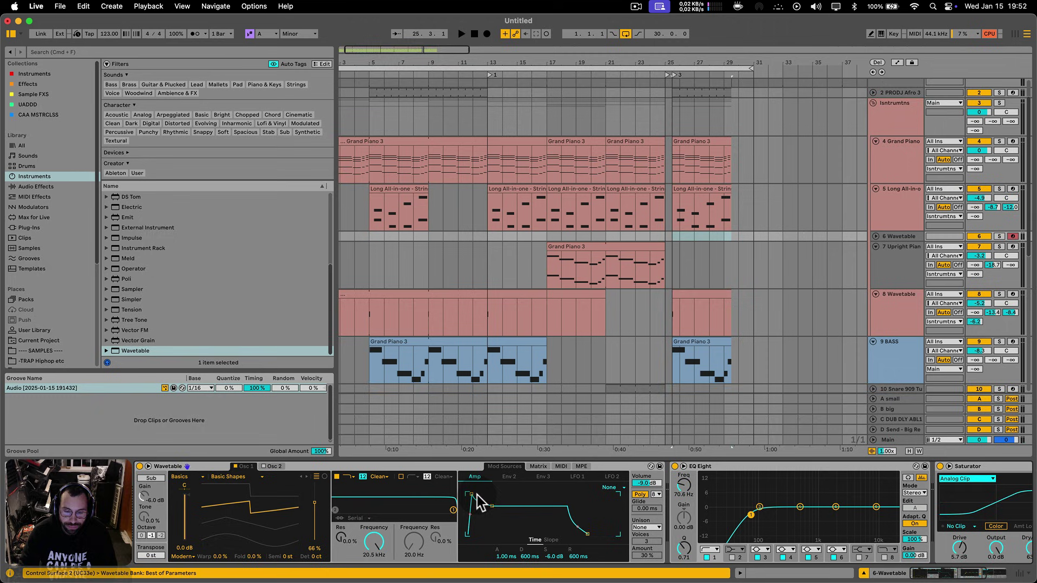
pyautogui.moveTo(468, 496); pyautogui.dragTo(489, 511)
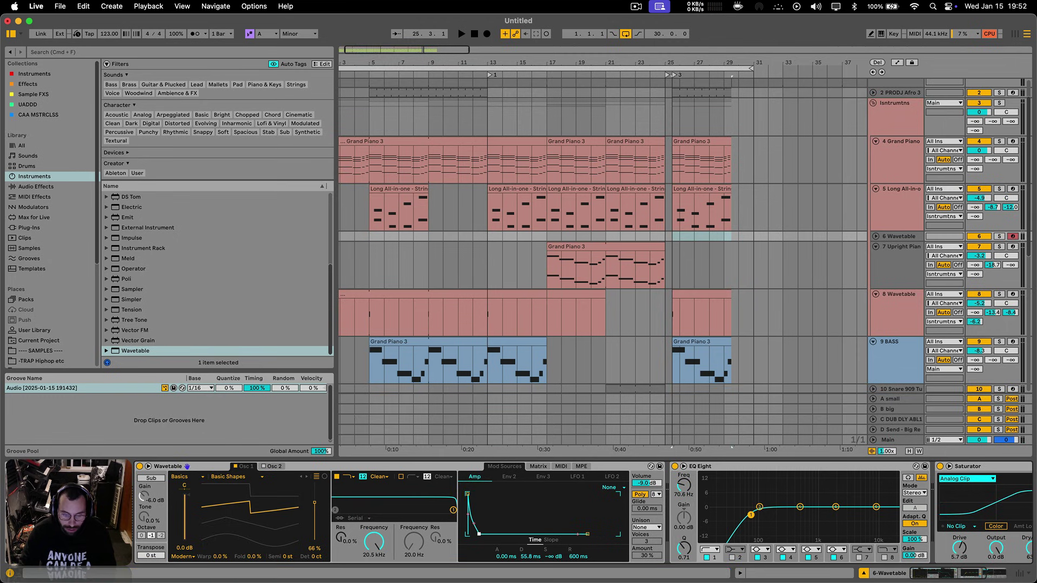
pyautogui.click(606, 365)
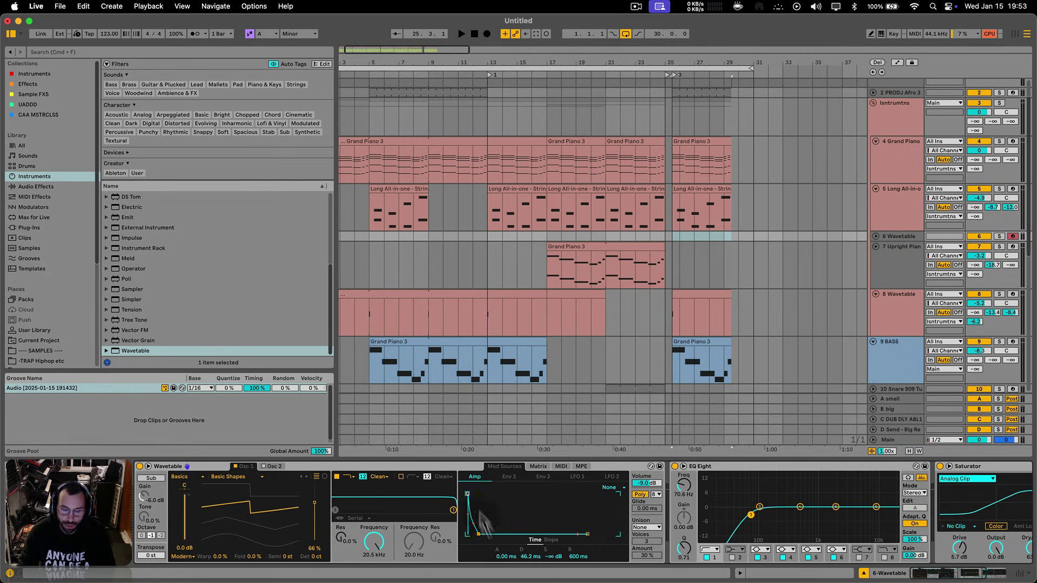
# - Create an empty half-bar MIDI clip at 25.3.1 on the new Wavetable track
pyautogui.click(676, 238)
pyautogui.press('super+i')
pyautogui.press('super+shift+m')
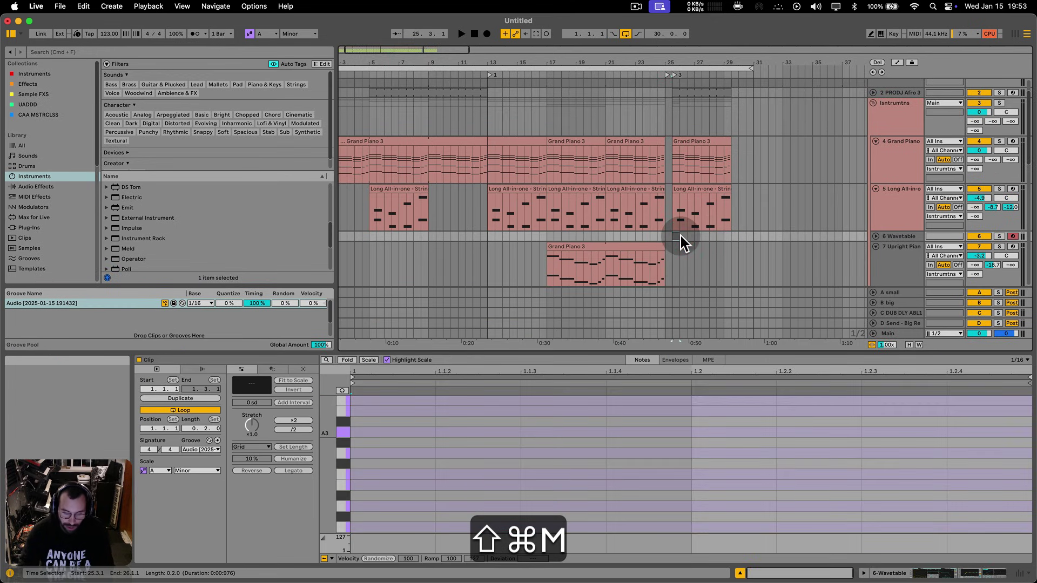
# - Fill the half-bar clip with repeated A3 sixteenth notes and set its groove to None
pyautogui.moveTo(327, 447)
pyautogui.mouseDown()
pyautogui.moveTo(314, 447)
pyautogui.moveTo(330, 447)
pyautogui.mouseUp()
pyautogui.click(387, 459)
pyautogui.press('b')
pyautogui.moveTo(398, 451); pyautogui.dragTo(981, 451)
pyautogui.press('b')
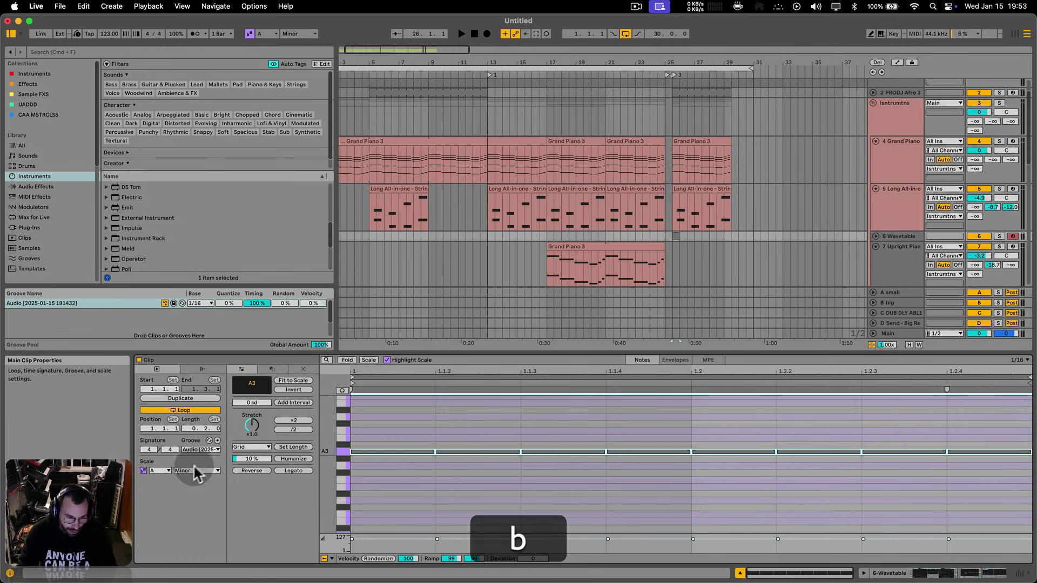
pyautogui.click(218, 441)
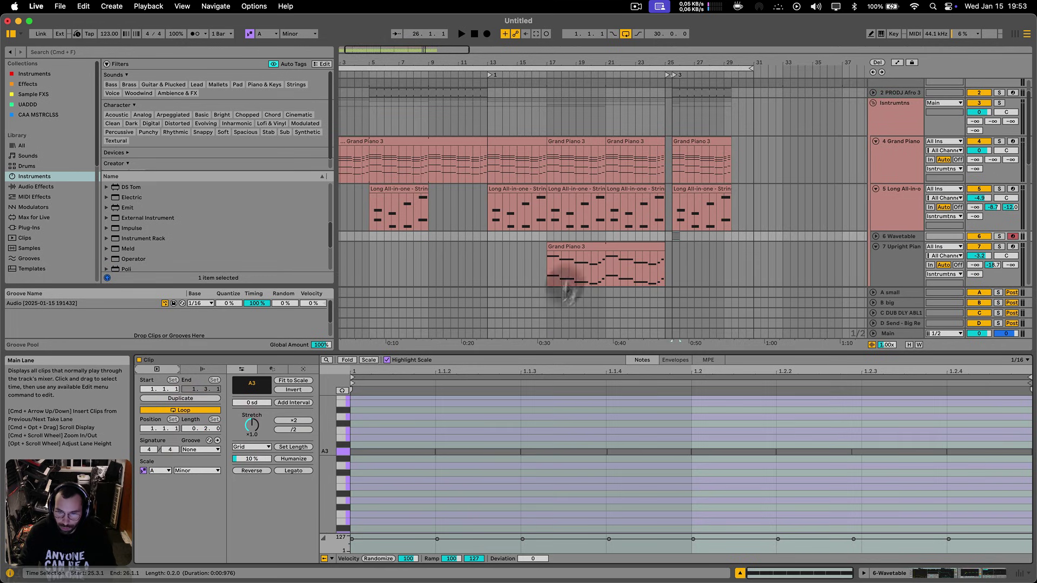
# - Extend the repeated A3 clip to bar 29.3, listen to it and expand the new Wavetable track
pyautogui.press('space')
pyautogui.press('space')
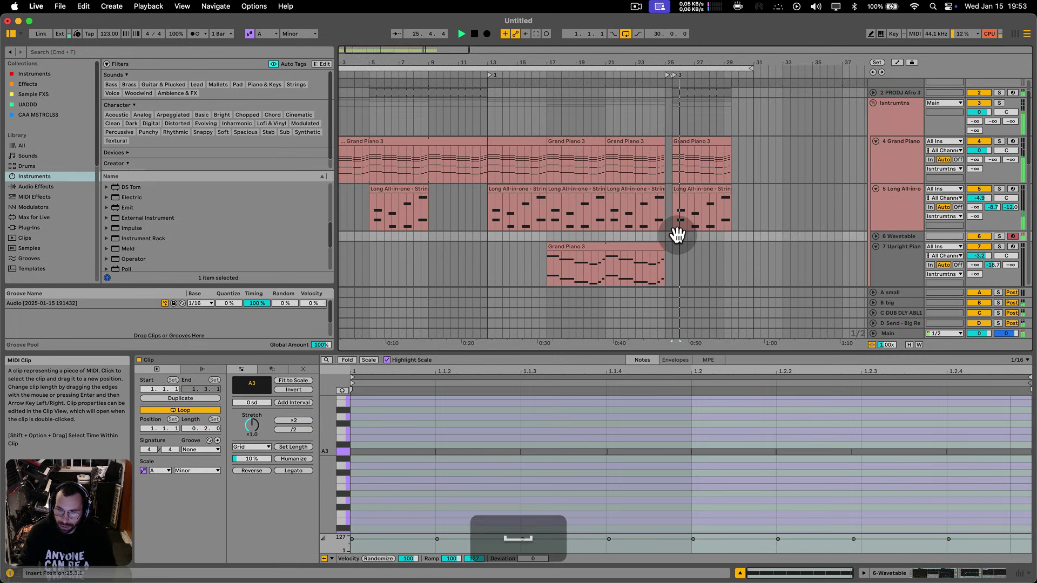
pyautogui.moveTo(678, 233); pyautogui.dragTo(750, 238)
pyautogui.press('space')
pyautogui.click(876, 236)
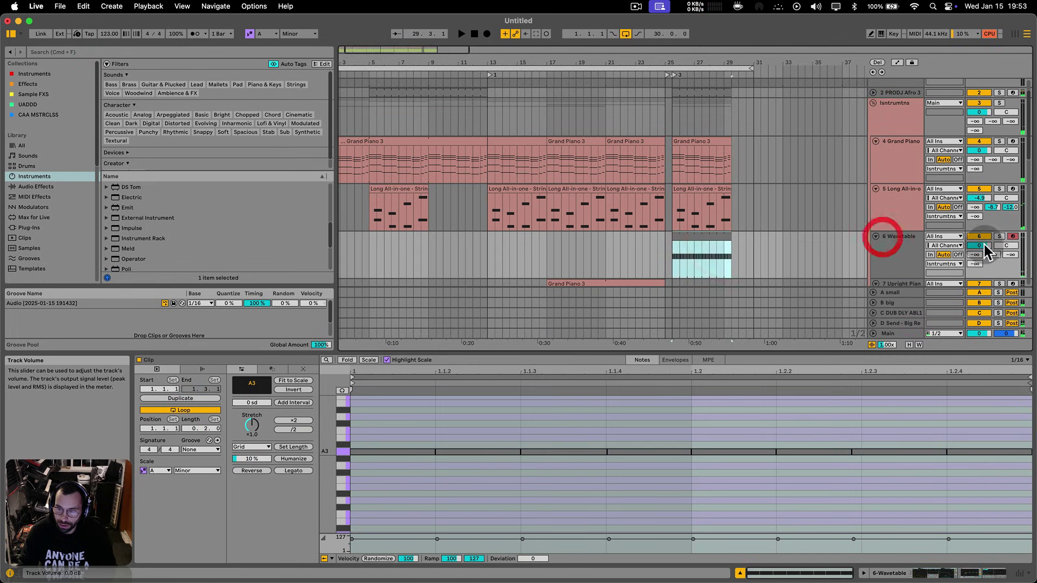
# - Set the new Wavetable track's volume to -11.3 dB and its first send to -7.8 dB, and browse the Effects collection
pyautogui.hotkey('shift', 'Tab')
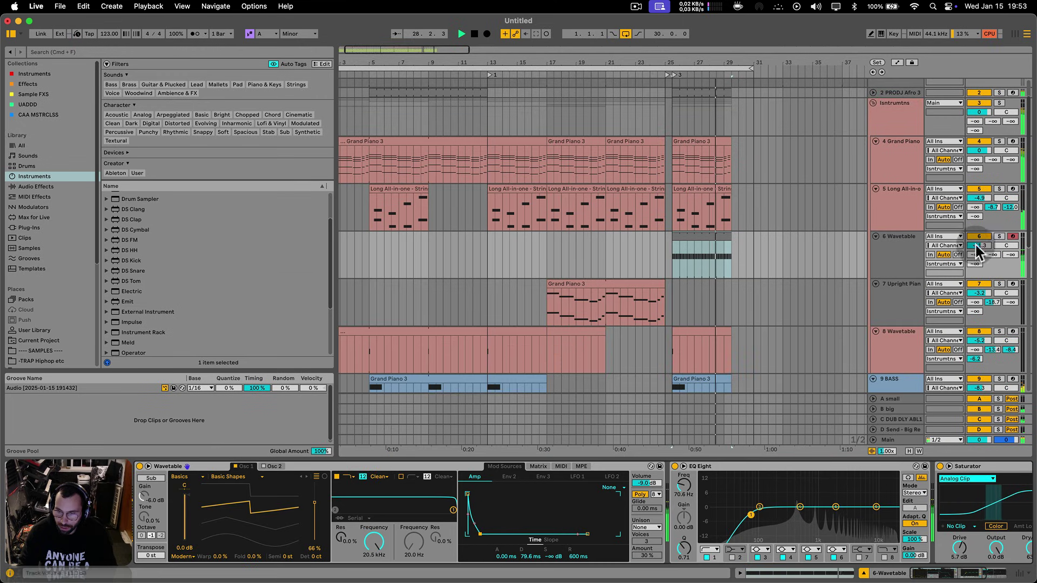
pyautogui.moveTo(978, 256)
pyautogui.mouseDown()
pyautogui.moveTo(978, 238)
pyautogui.moveTo(976, 264)
pyautogui.mouseUp()
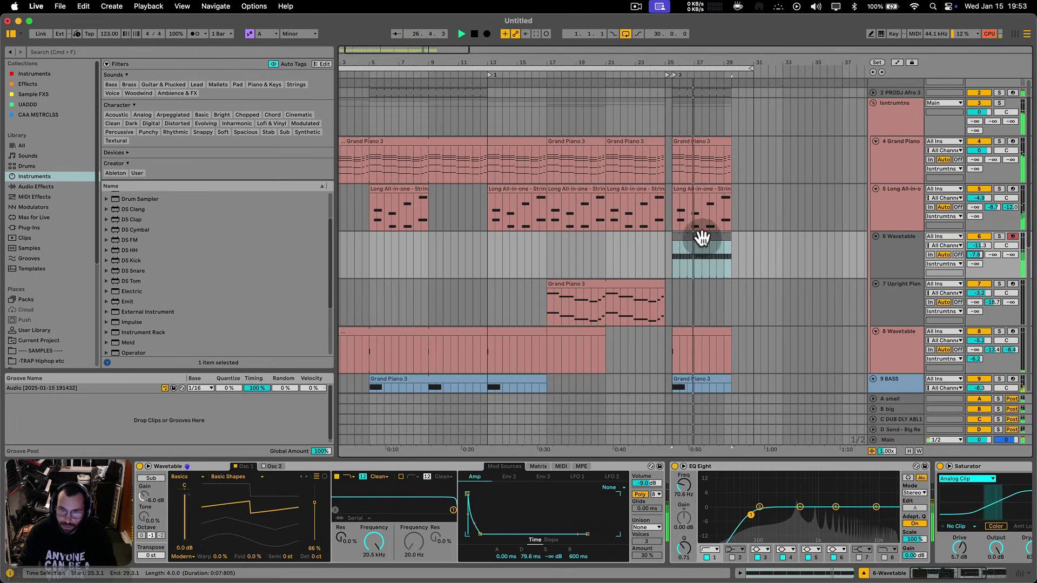
pyautogui.hscroll(-2, 700, 238)
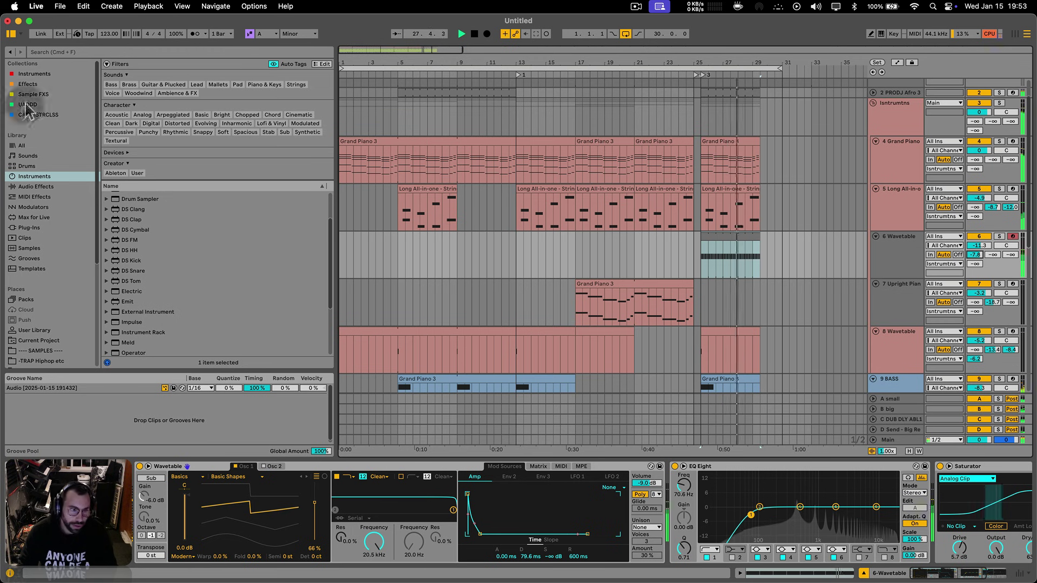
pyautogui.click(28, 84)
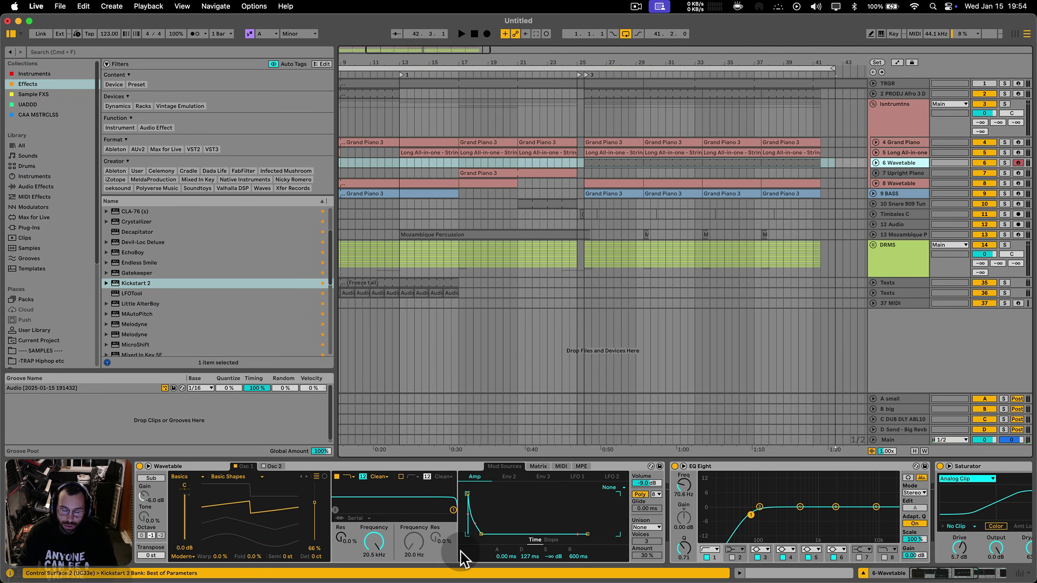
# - Expand the new Wavetable track and play from bar 25.3 while adjusting its amp decay between 26.2 ms and longer values
pyautogui.moveTo(532, 557); pyautogui.dragTo(532, 567)
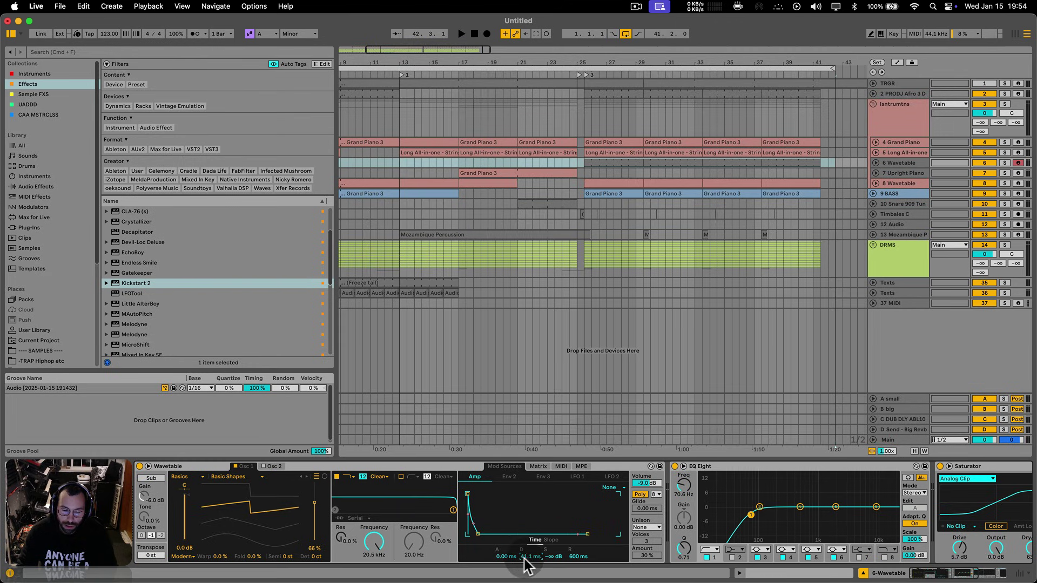
pyautogui.click(876, 163)
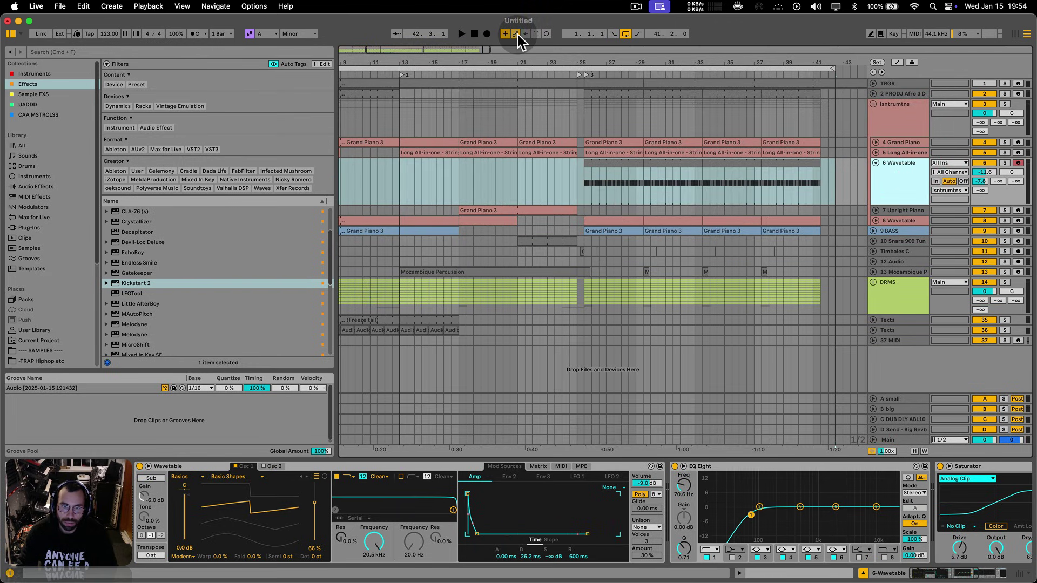
pyautogui.click(583, 186)
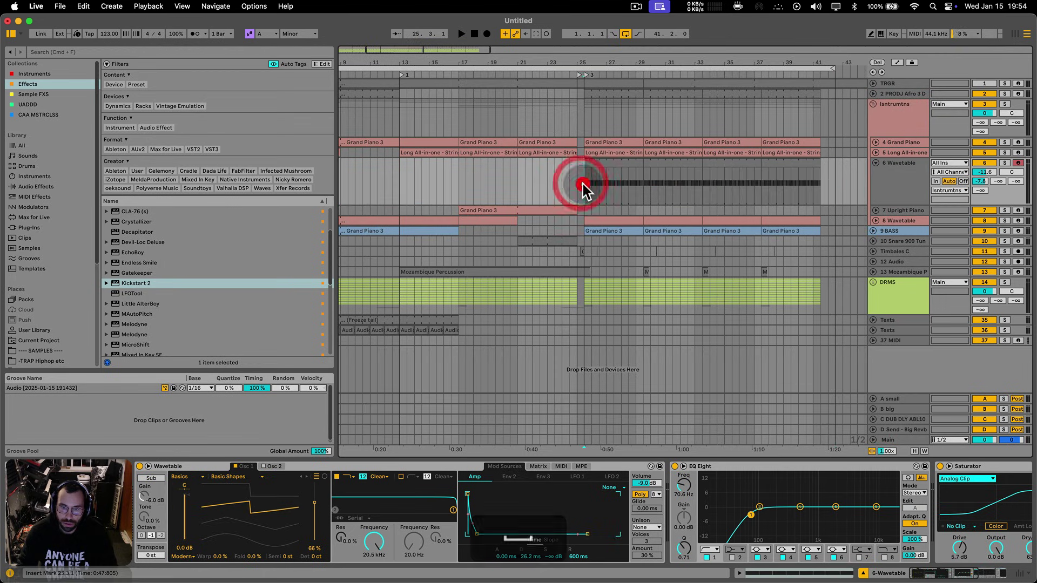
pyautogui.press('space')
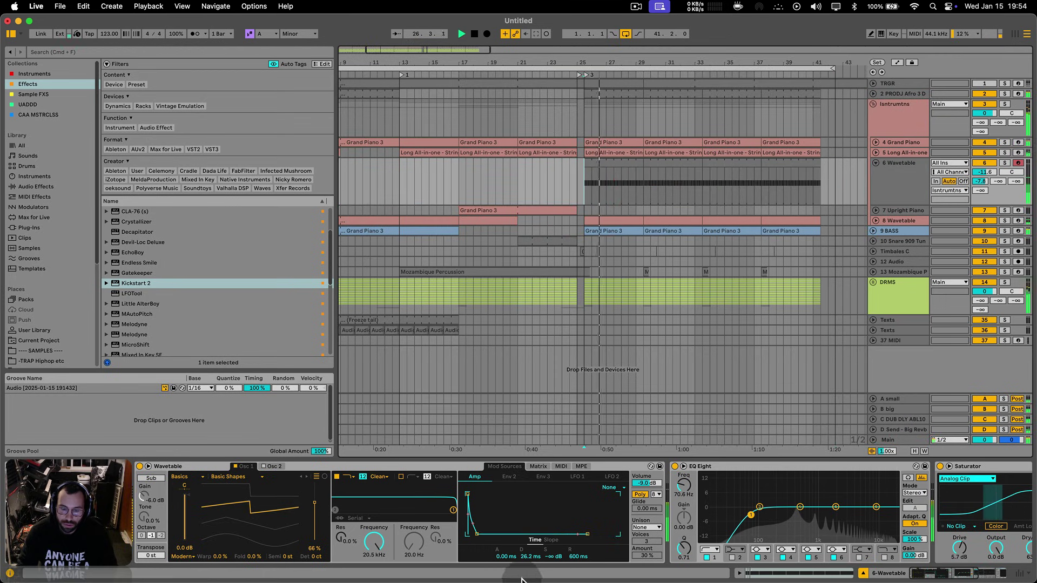
pyautogui.moveTo(533, 557); pyautogui.dragTo(533, 551)
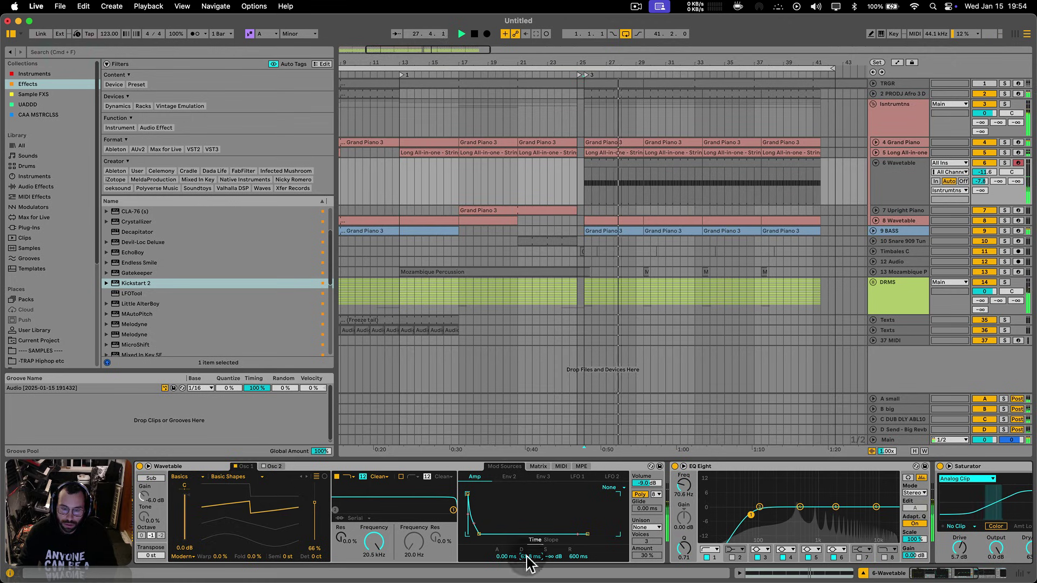
# - Record the new Wavetable track's amp decay movements as arrangement automation up to about bar 41.3 and show that automation
pyautogui.click(488, 34)
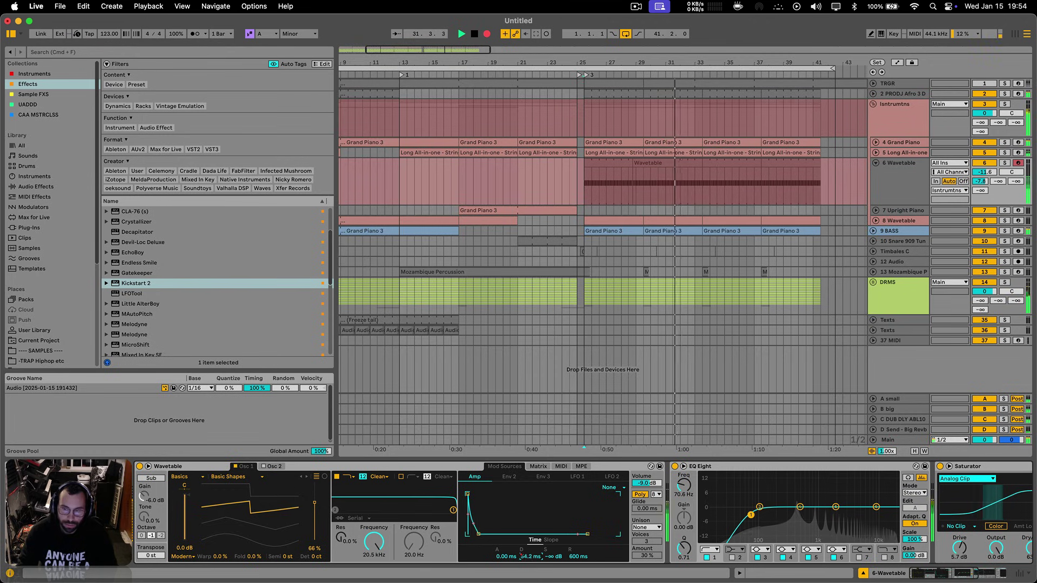
pyautogui.press('space')
pyautogui.rightClick(529, 556)
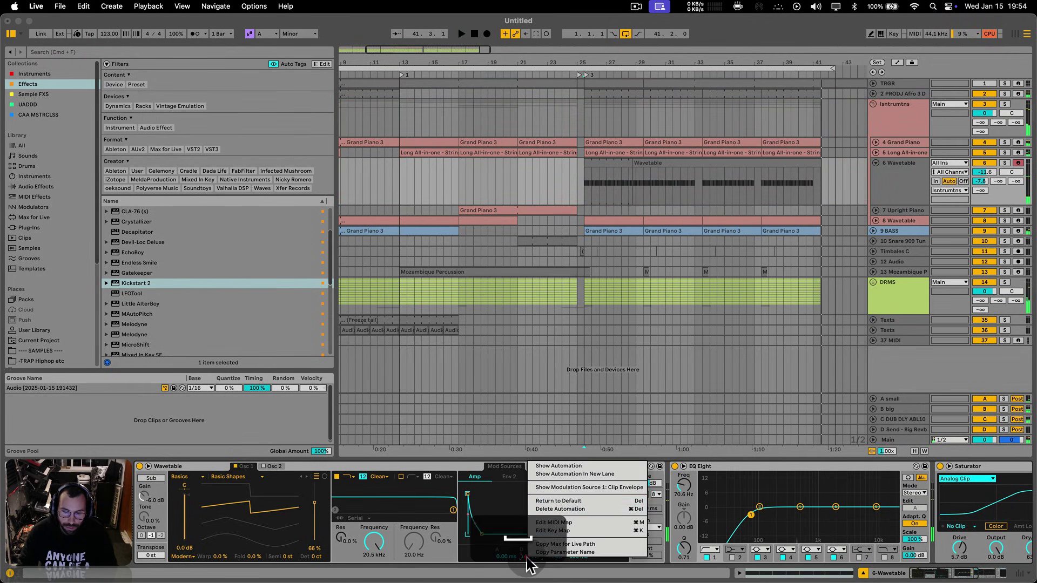
pyautogui.click(560, 467)
# - Copy bars 33.3 to 41.3 of the Wavetable track, including decay automation, to bar 25.3 and play it
pyautogui.moveTo(701, 180); pyautogui.dragTo(806, 183)
pyautogui.press('super+c')
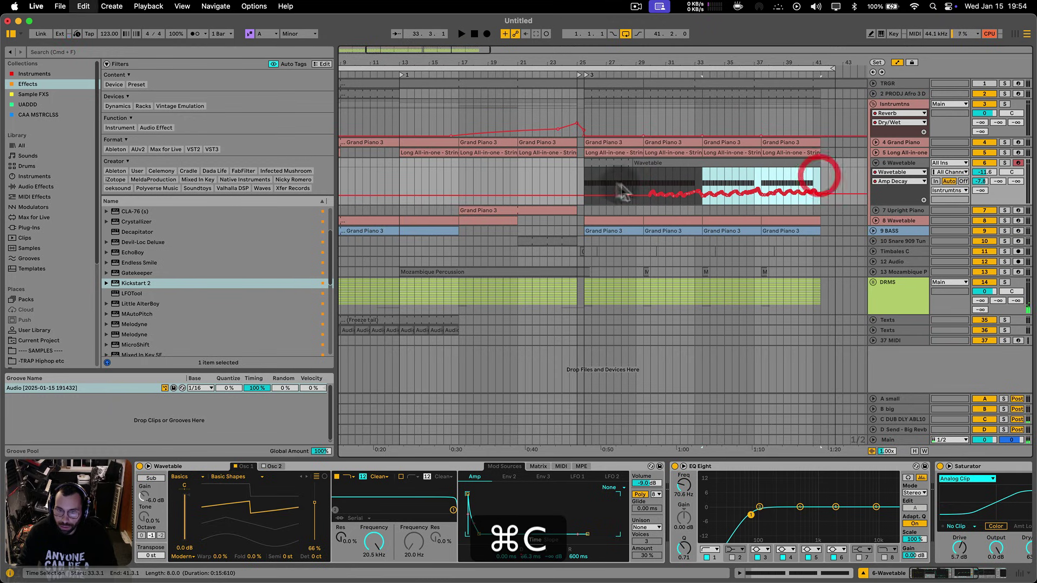
pyautogui.click(585, 178)
pyautogui.press('super+v')
pyautogui.press('space')
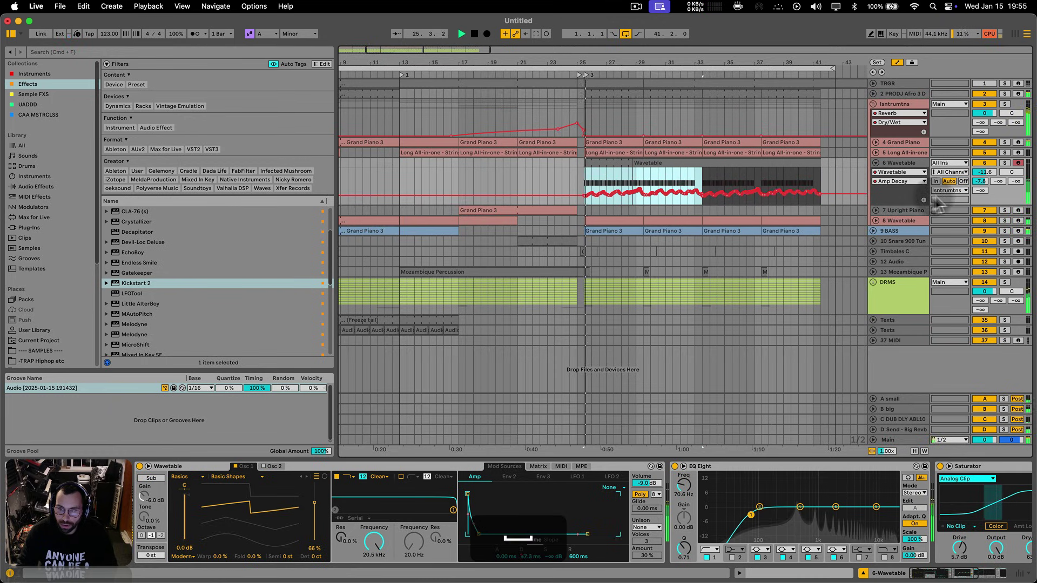
# - Hide the automation lanes and collapse the automated Wavetable track while the arrangement plays
pyautogui.press('a')
pyautogui.moveTo(509, 62); pyautogui.dragTo(567, 56)
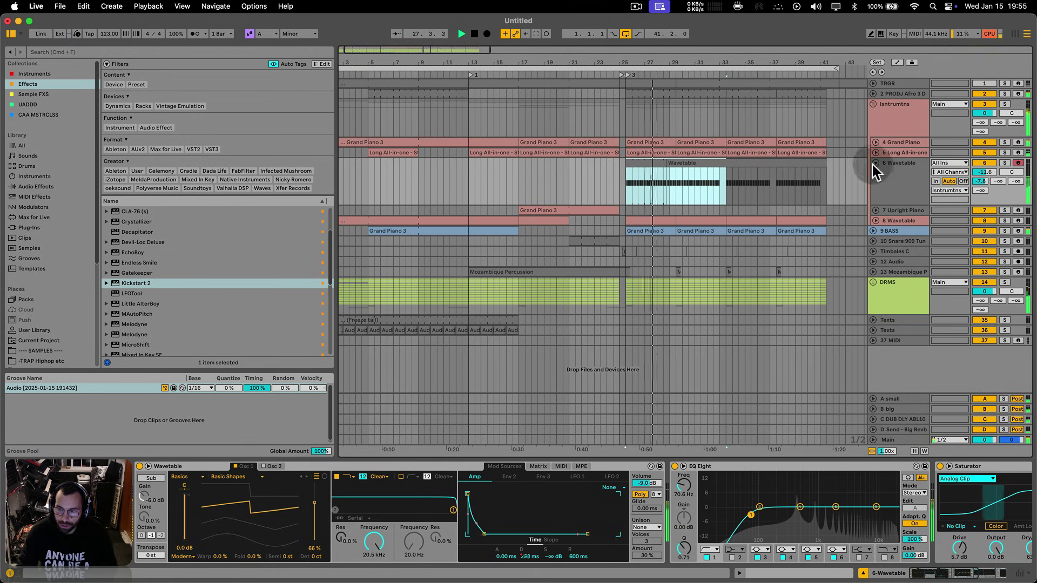
pyautogui.click(876, 162)
pyautogui.click(893, 174)
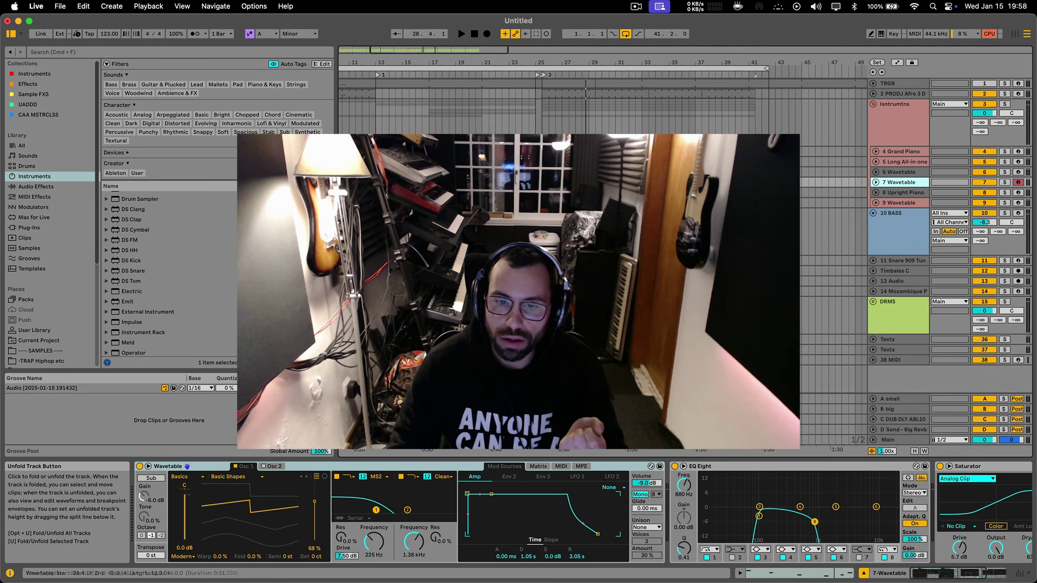
# - Play the returning section from bar 25.3 to hear the layered arrangement
pyautogui.click(543, 115)
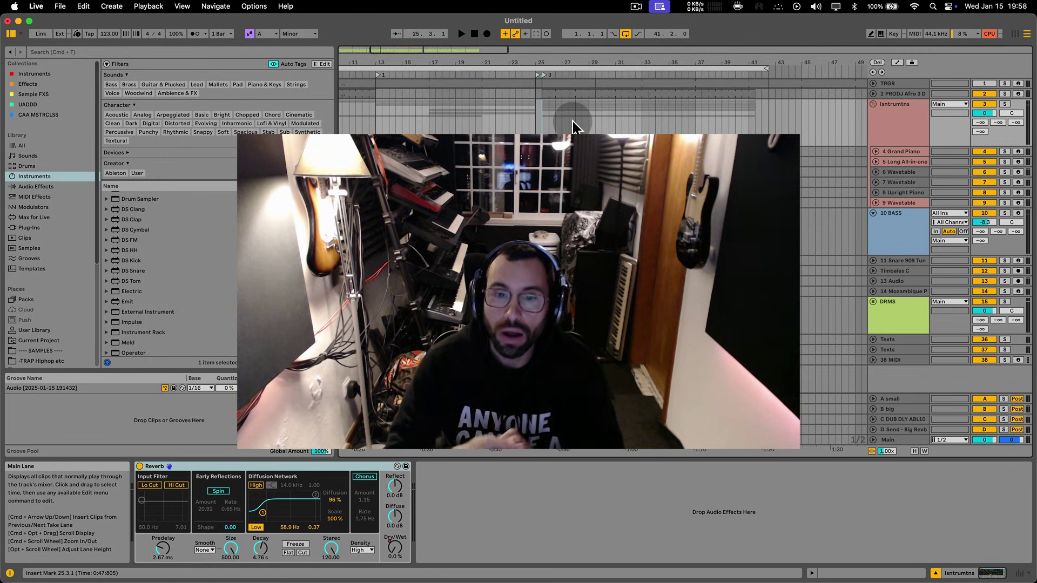
pyautogui.press('space')
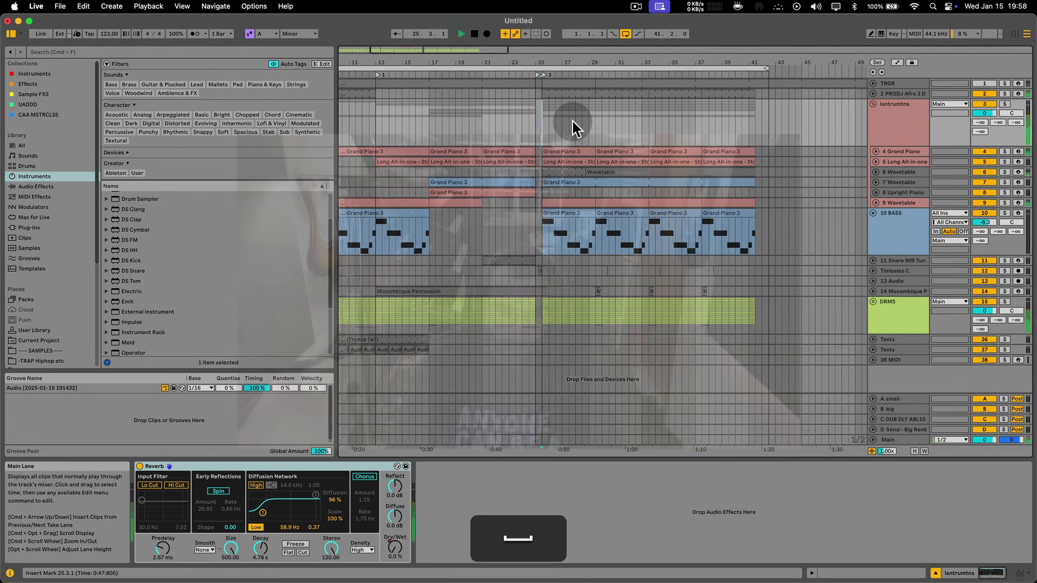